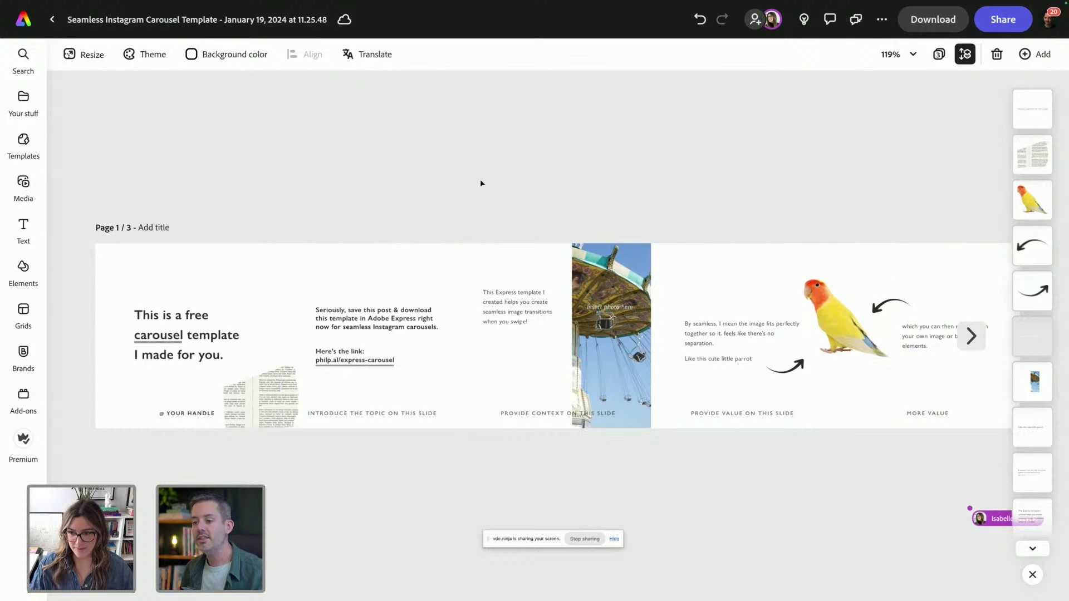
# Switch to the Instagram profile, open the carousel post about six AI tools and examine how its first two slides connect.
pyautogui.hotkey('ctrl', 'Tab')
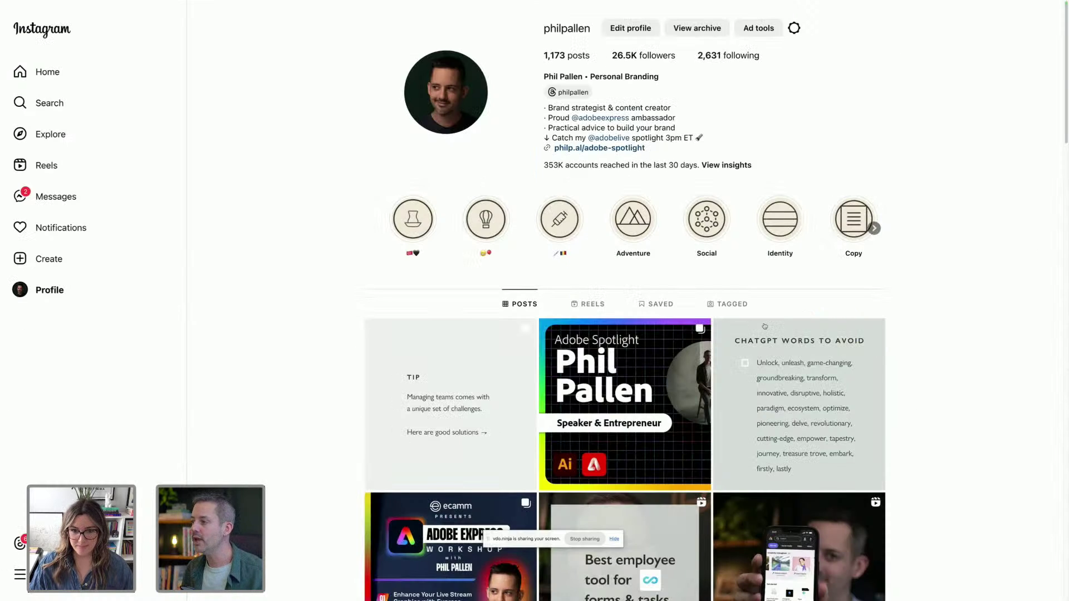
pyautogui.scroll(-7, 764, 327)
pyautogui.click(834, 353)
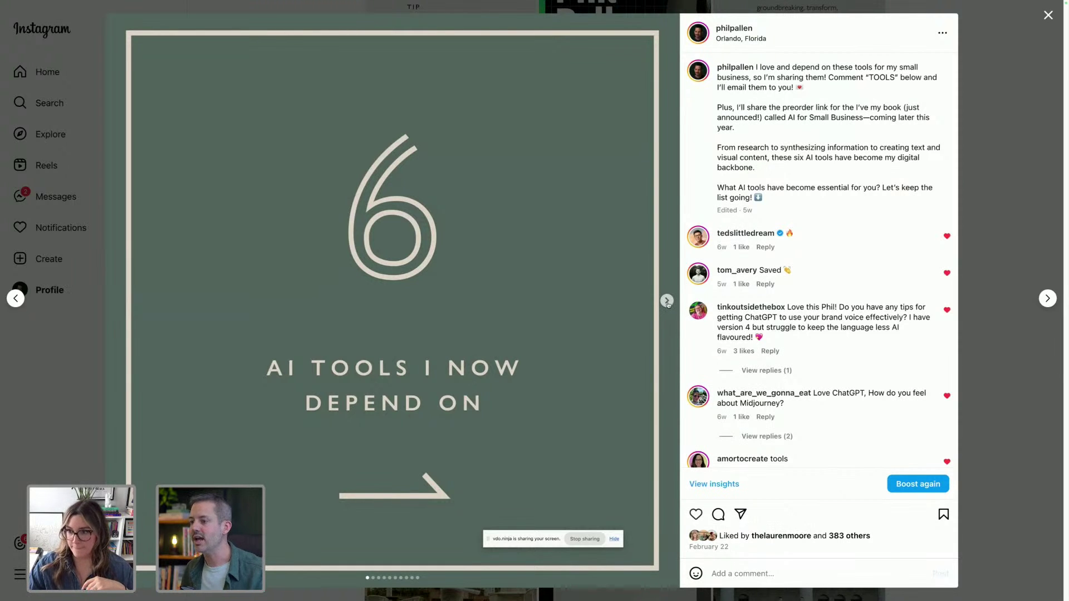
pyautogui.click(667, 301)
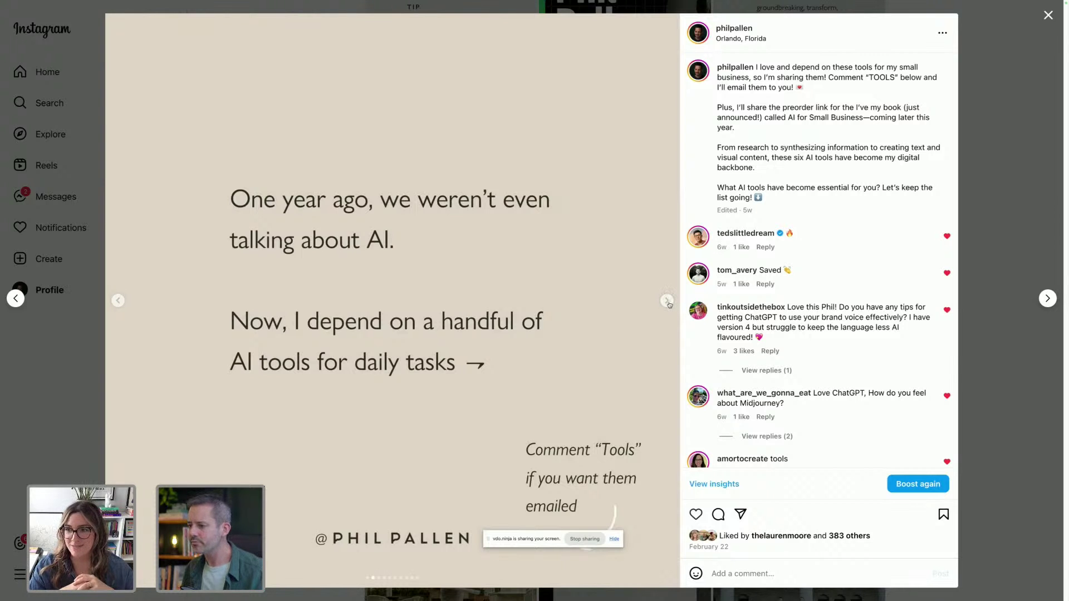
pyautogui.click(119, 302)
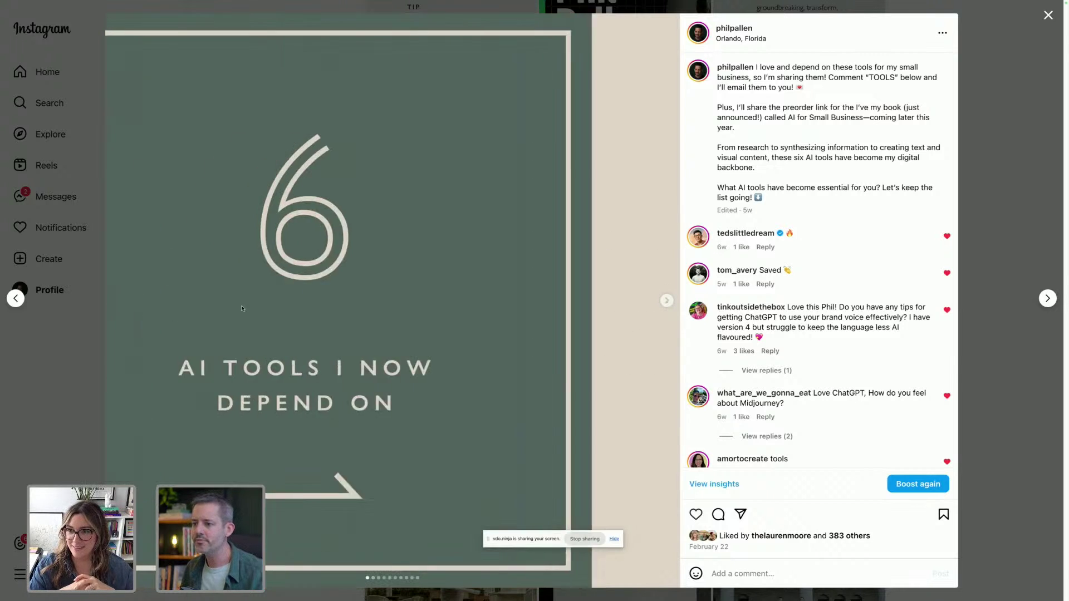
pyautogui.click(667, 302)
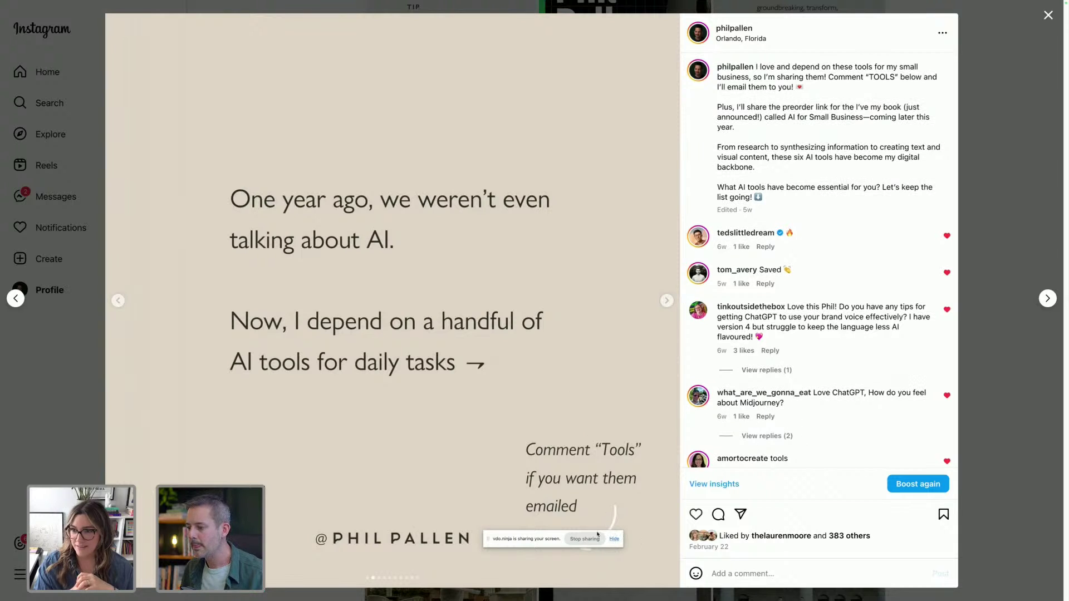
pyautogui.click(613, 540)
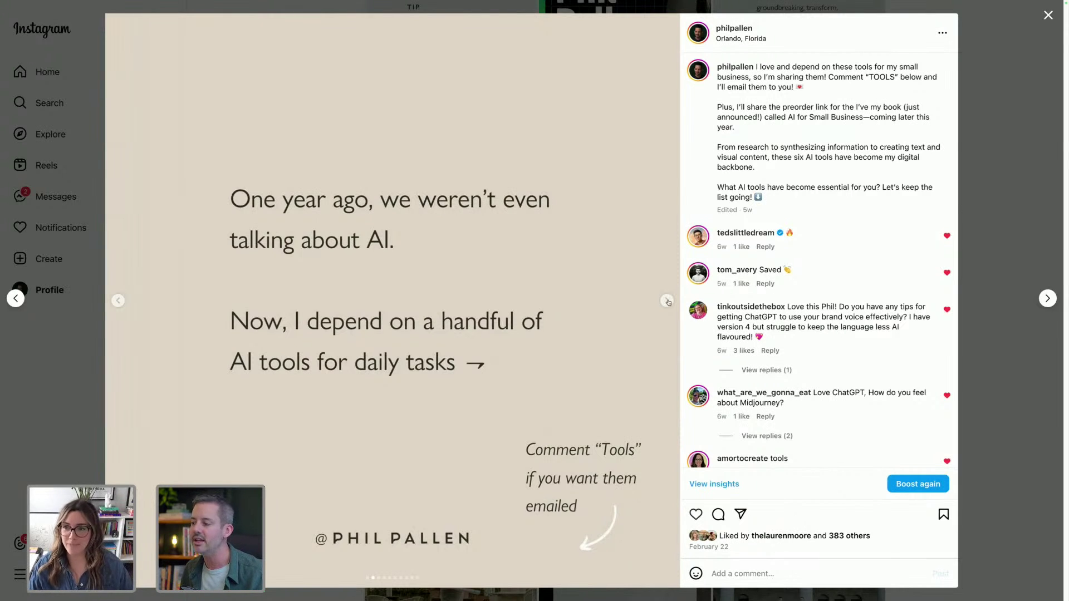
# Examine how the chat screenshots span the edge between the two ChatGPT slides of the carousel.
pyautogui.click(667, 301)
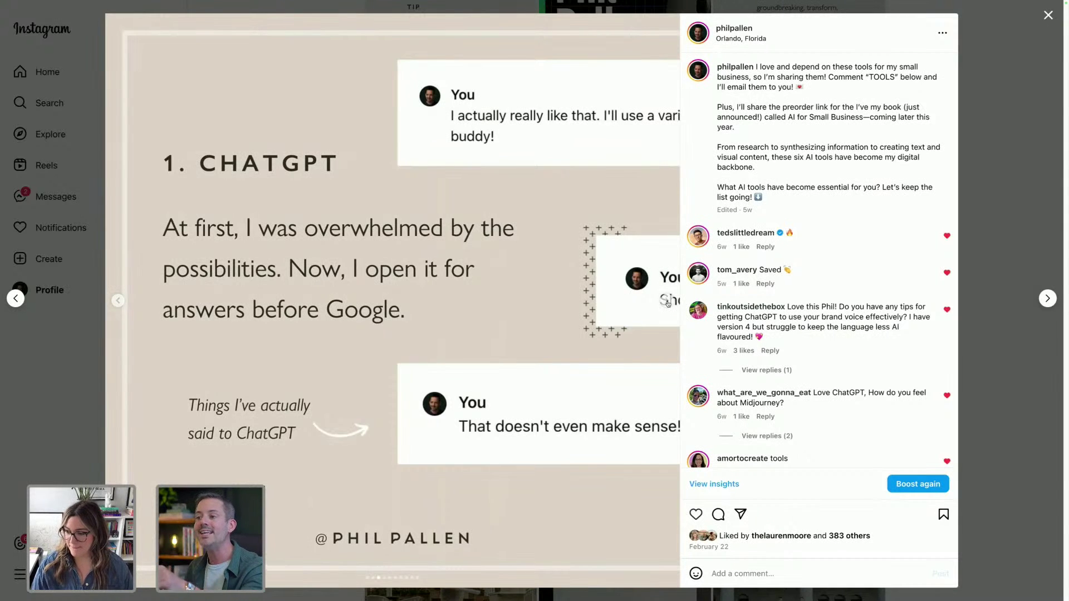
pyautogui.click(667, 301)
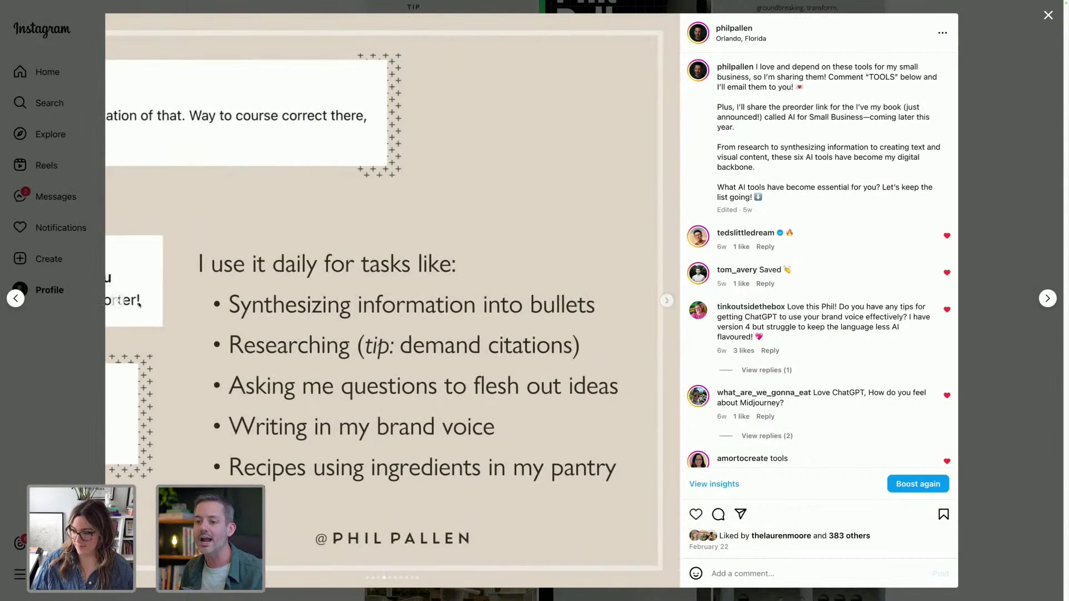
pyautogui.click(118, 300)
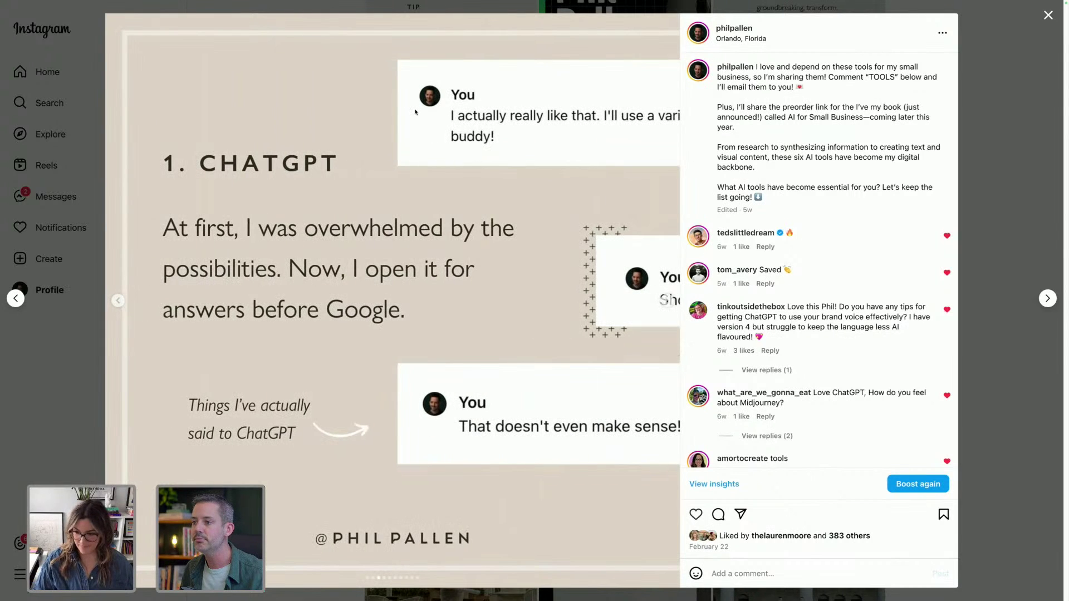
pyautogui.click(665, 301)
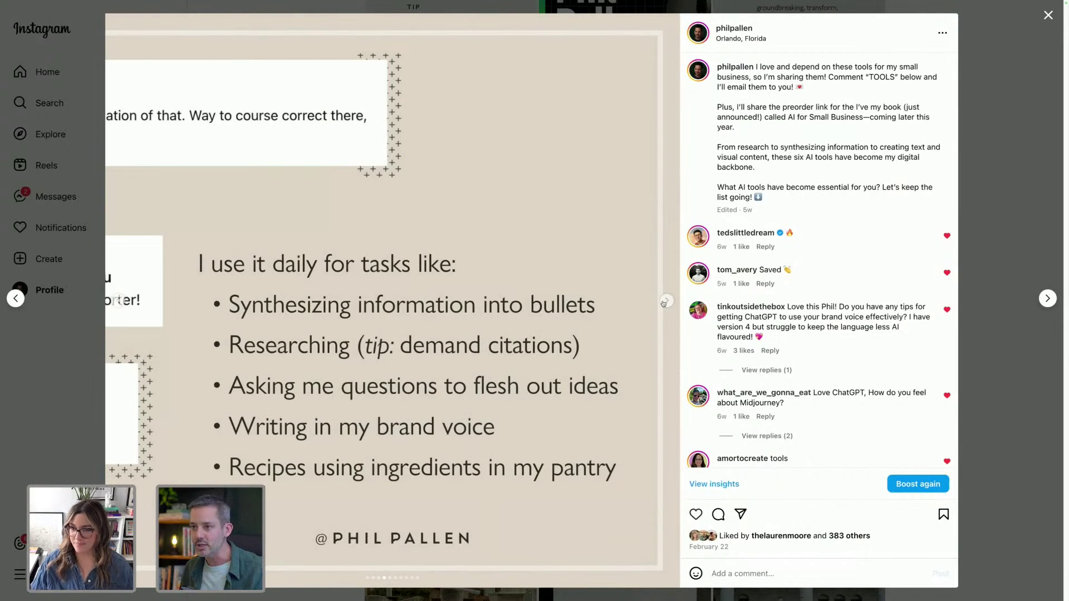
pyautogui.click(117, 300)
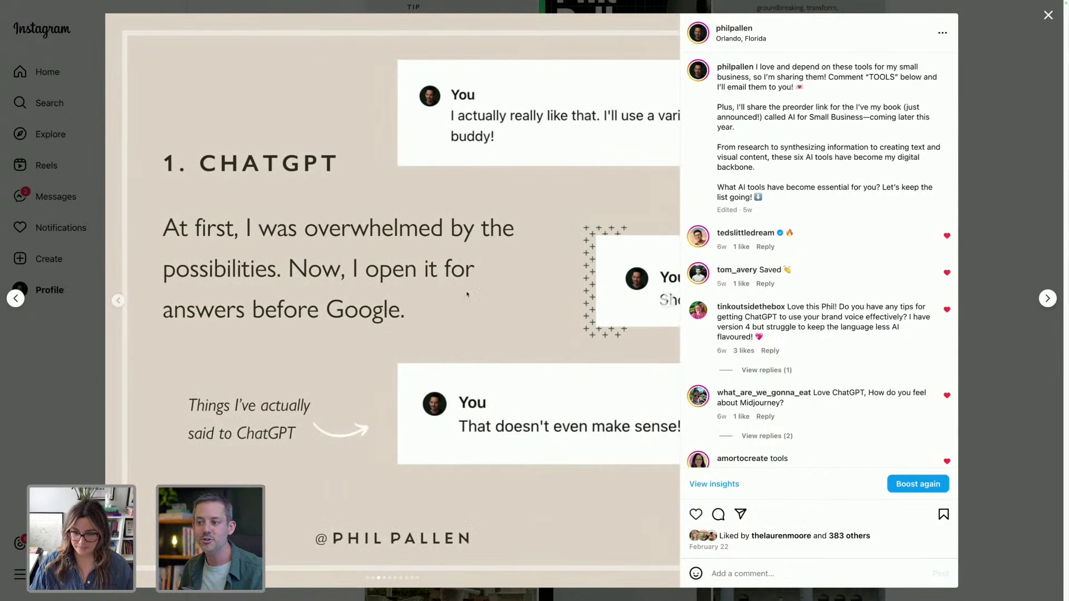
pyautogui.click(667, 302)
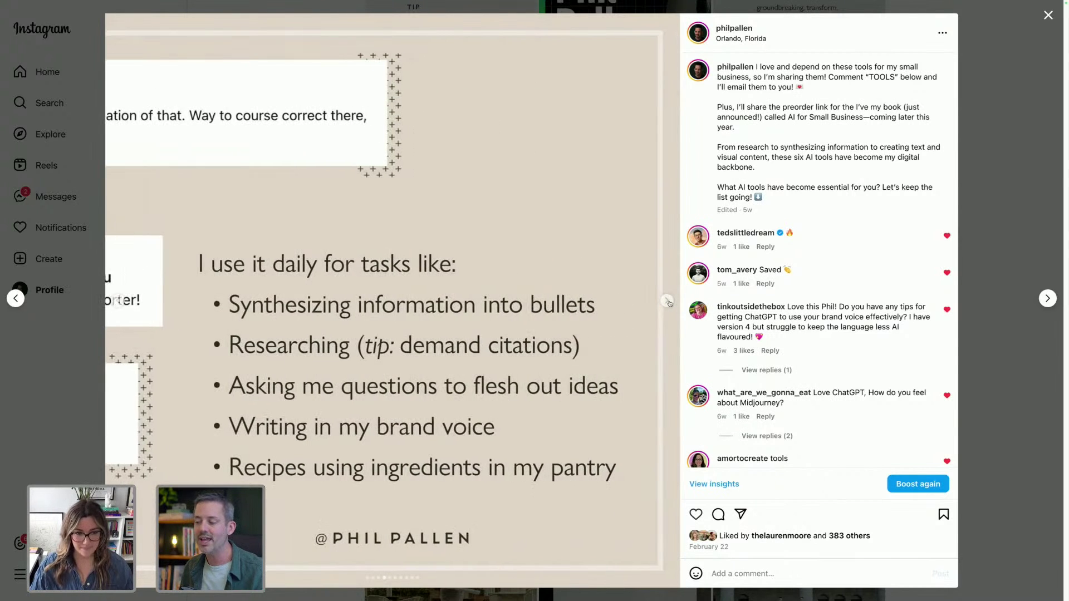
# Browse the carousel's remaining slides from WebChatGPT to Fireflies, close the post and return to the Adobe Express carousel template.
pyautogui.click(667, 302)
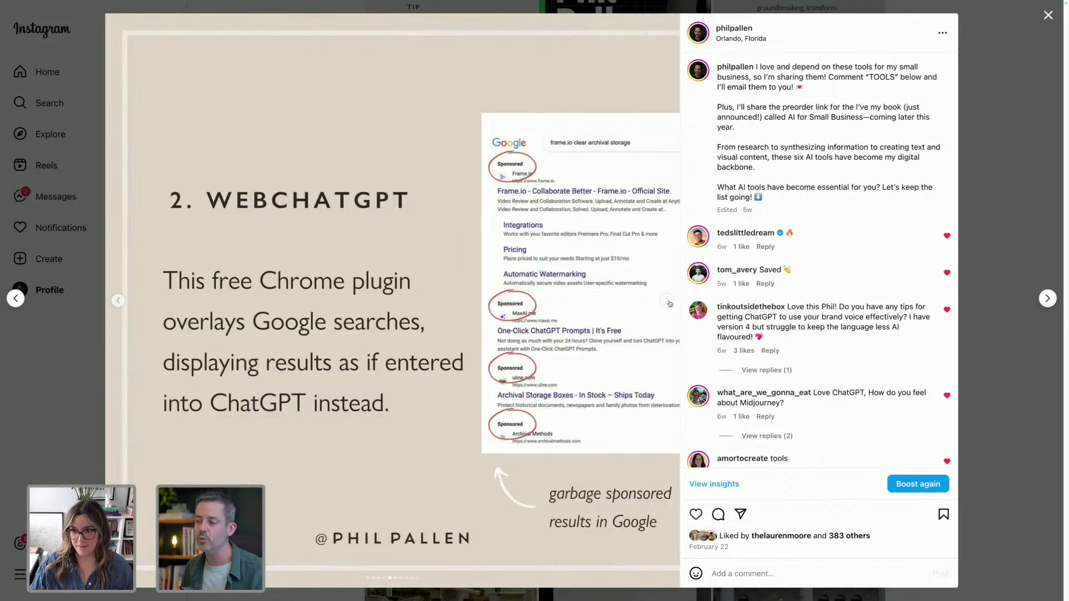
pyautogui.click(667, 302)
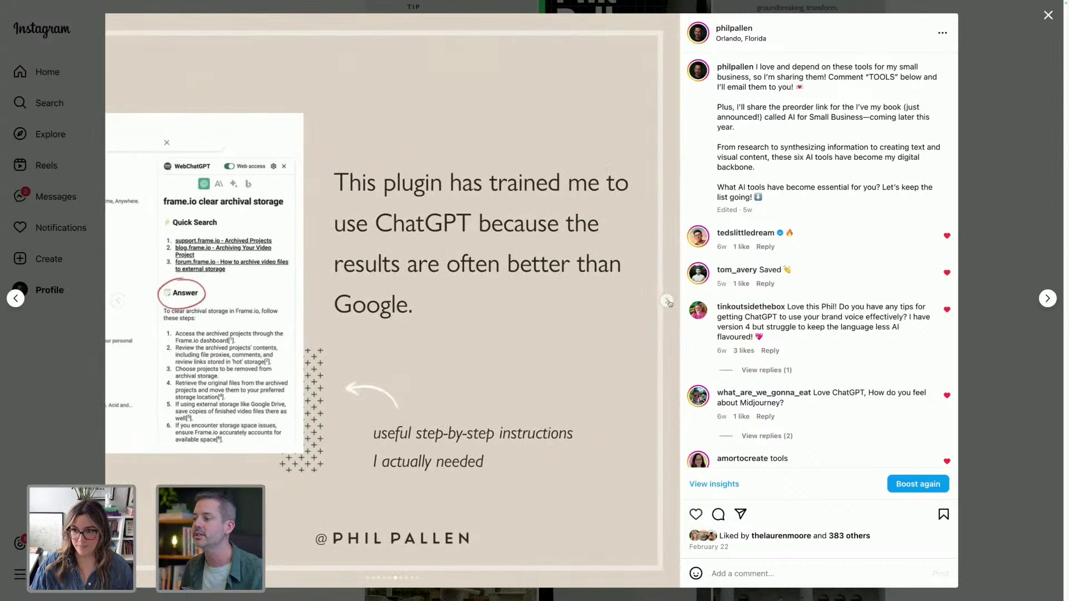
pyautogui.click(667, 301)
pyautogui.click(667, 302)
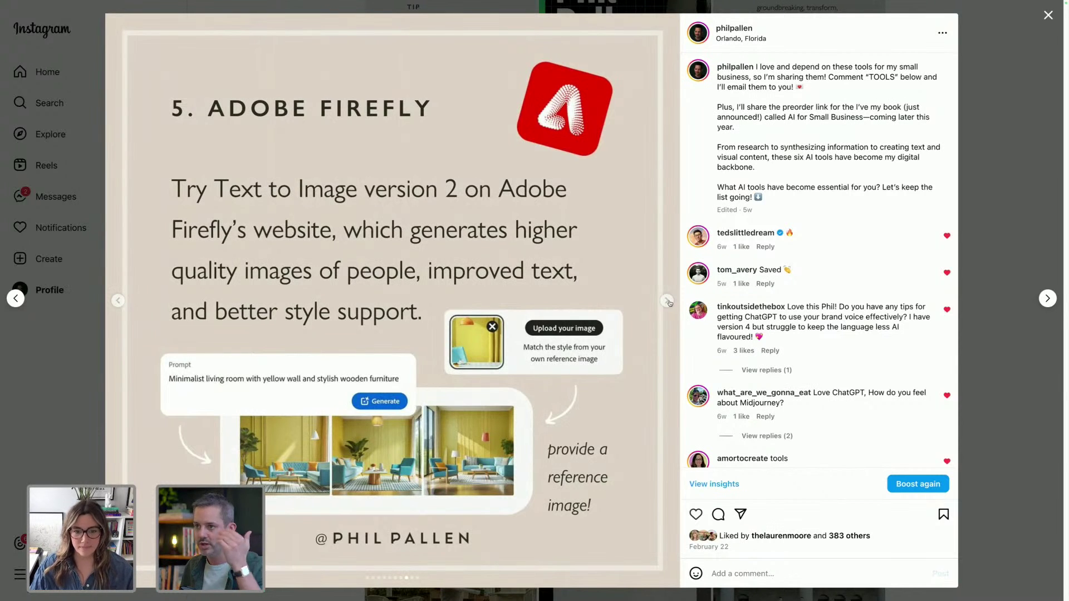
pyautogui.click(667, 302)
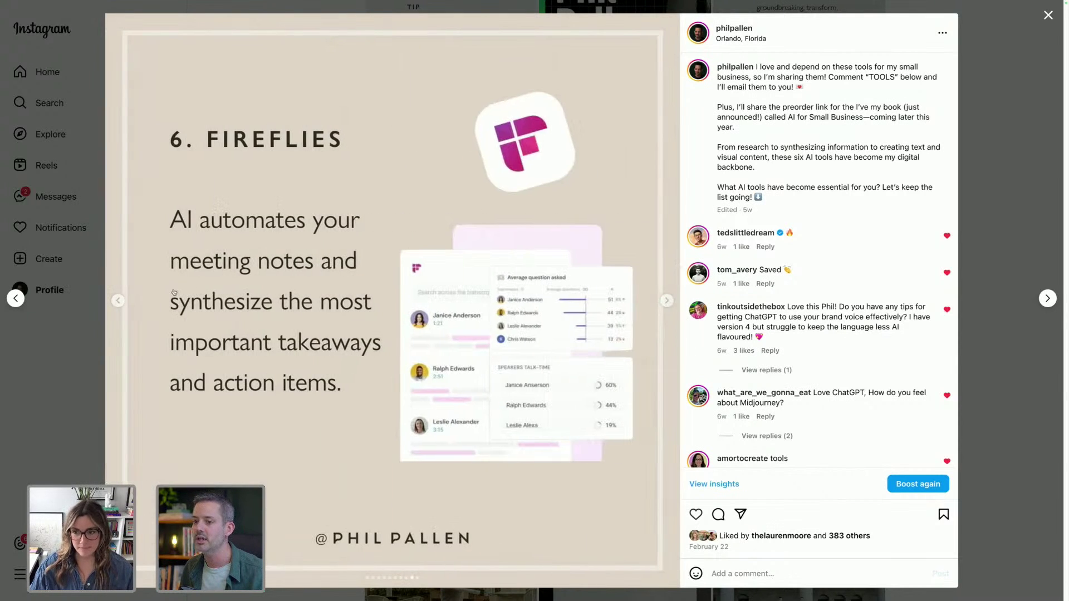
pyautogui.click(118, 301)
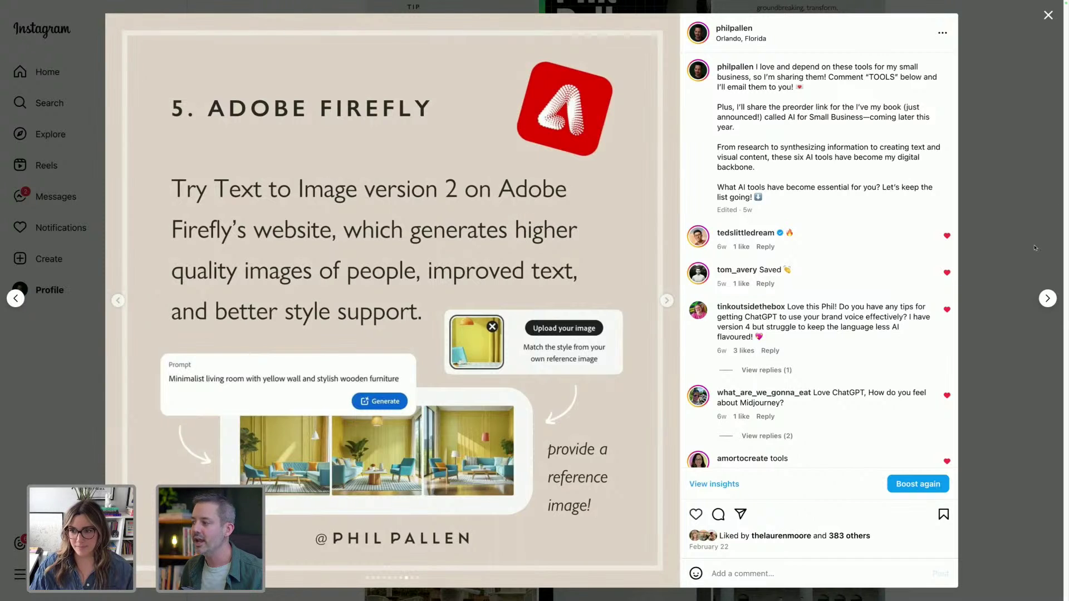
pyautogui.click(1037, 251)
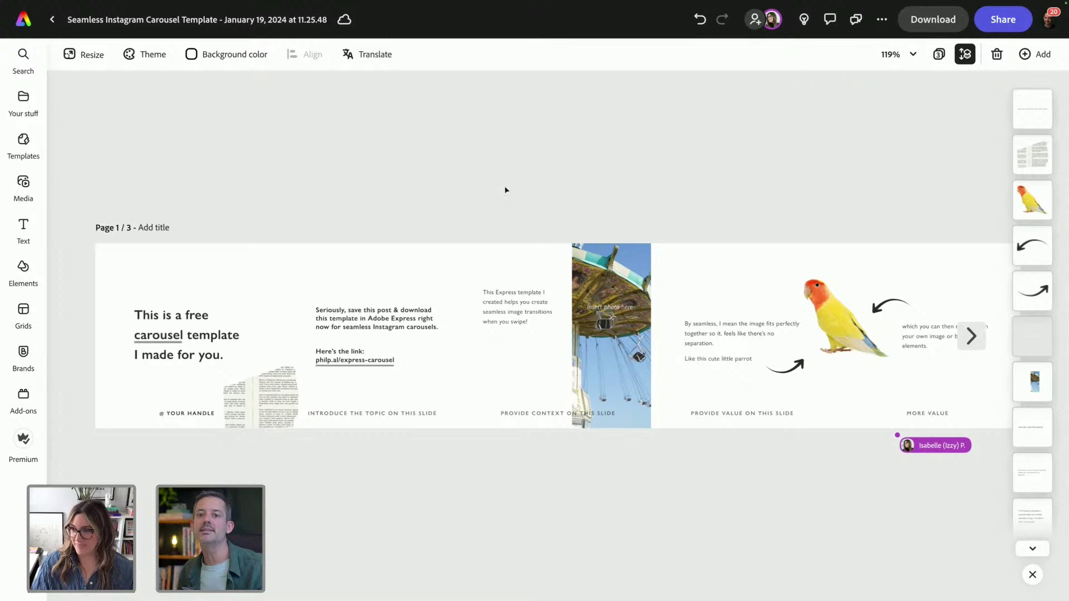
# Switch to the brand identity presentation and review its signature mark, centered logo, aligned logo and logo system pages.
pyautogui.hotkey('ctrl', 'Right')
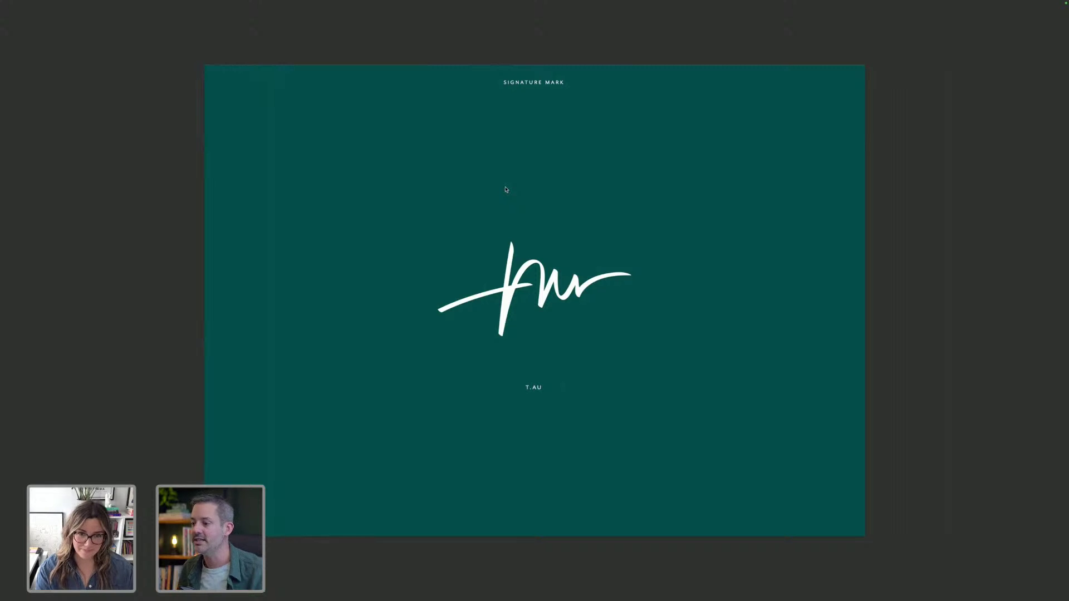
pyautogui.press('Right')
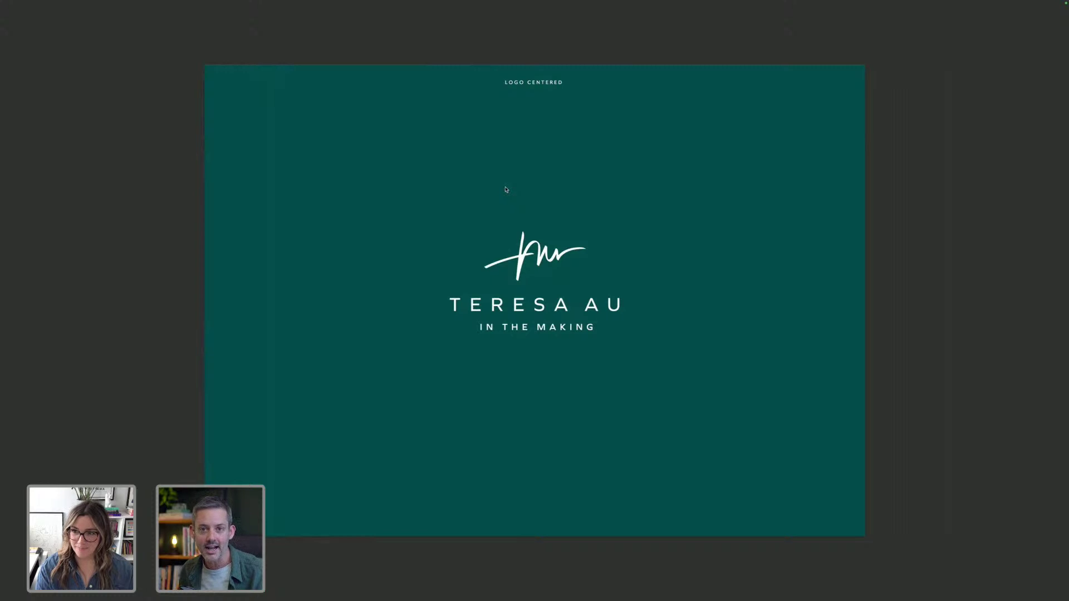
pyautogui.press('Right')
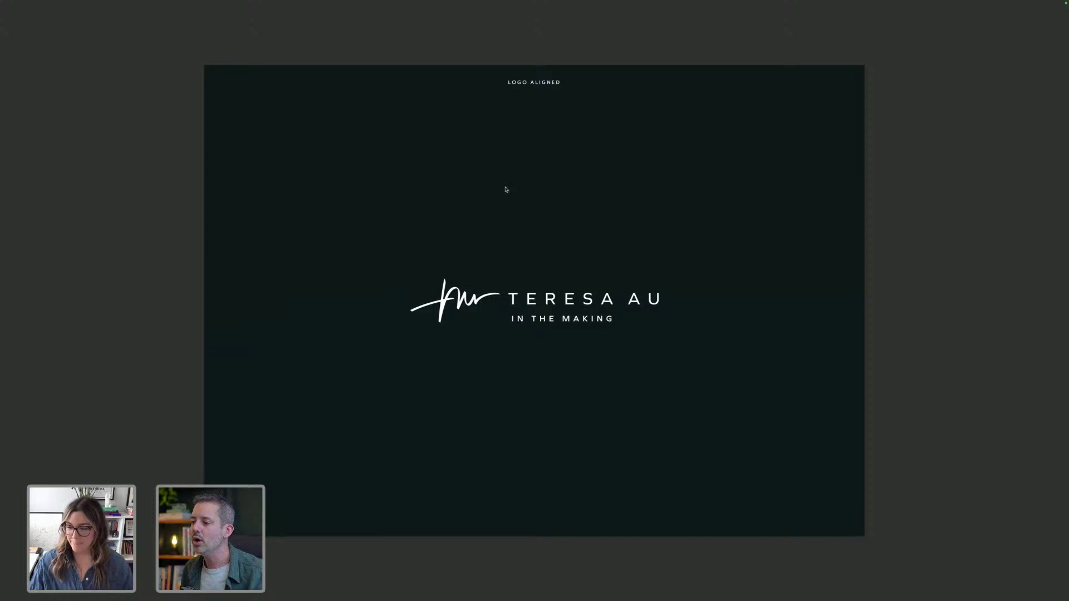
pyautogui.press('Right')
pyautogui.press('Right')
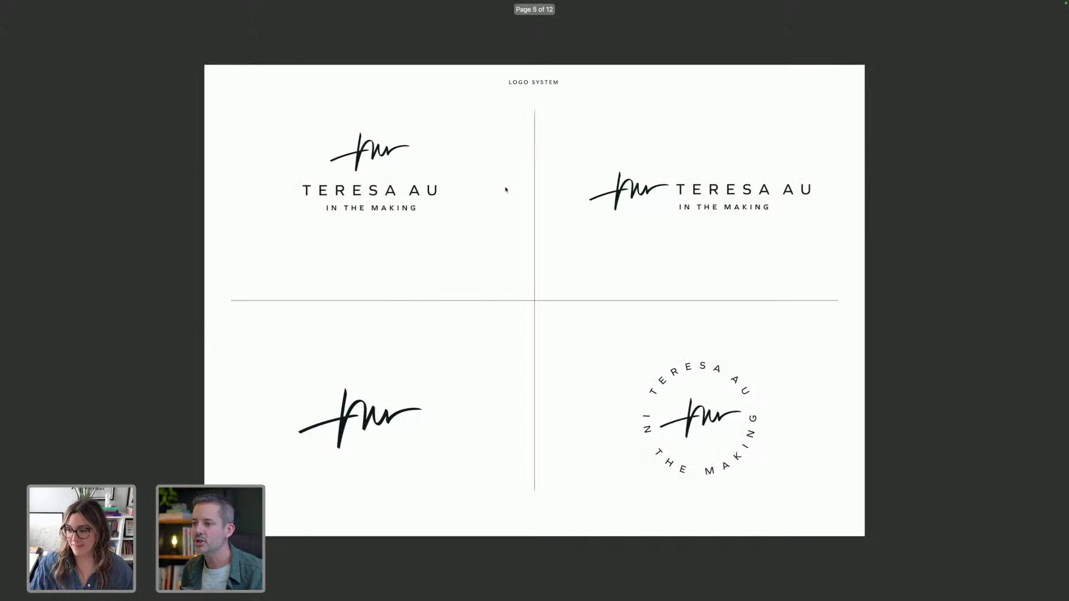
# Review the brand presentation's color direction, patterns, complementary typography and social media post grid.
pyautogui.press('Right')
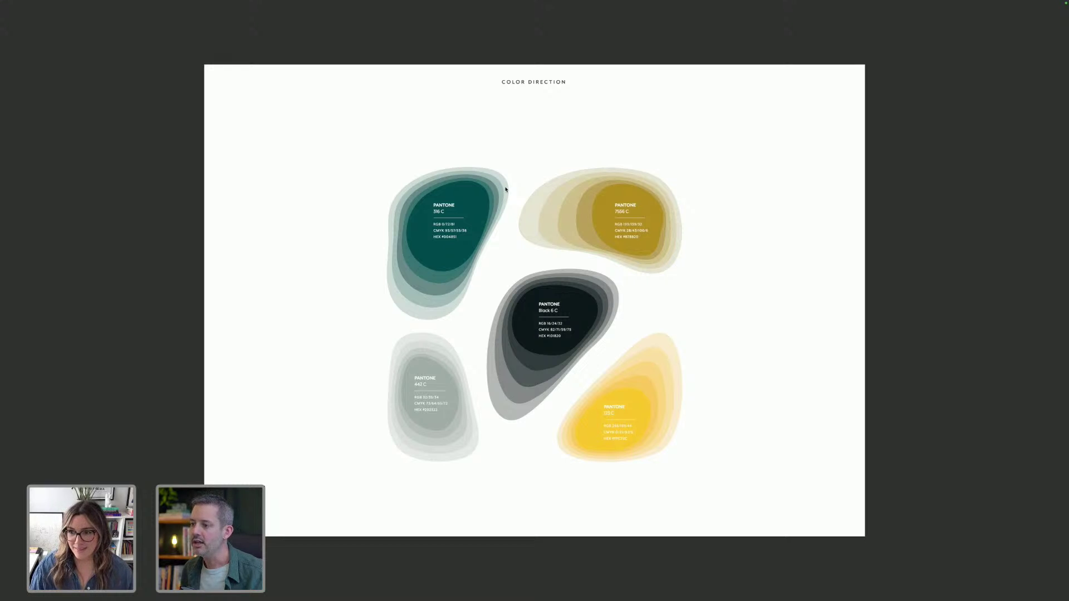
pyautogui.press('Right')
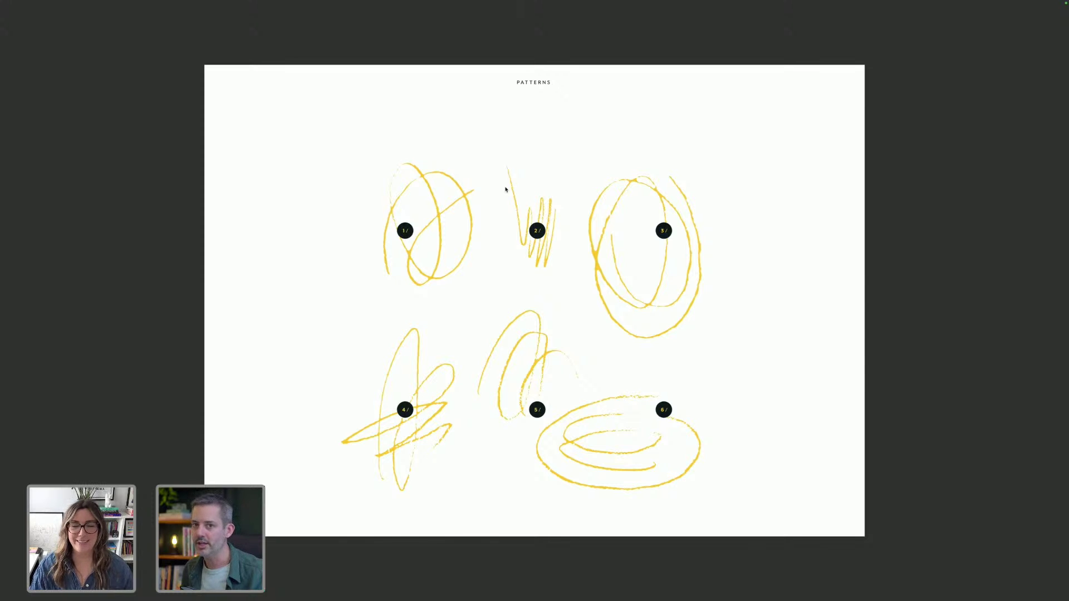
pyautogui.press('Right')
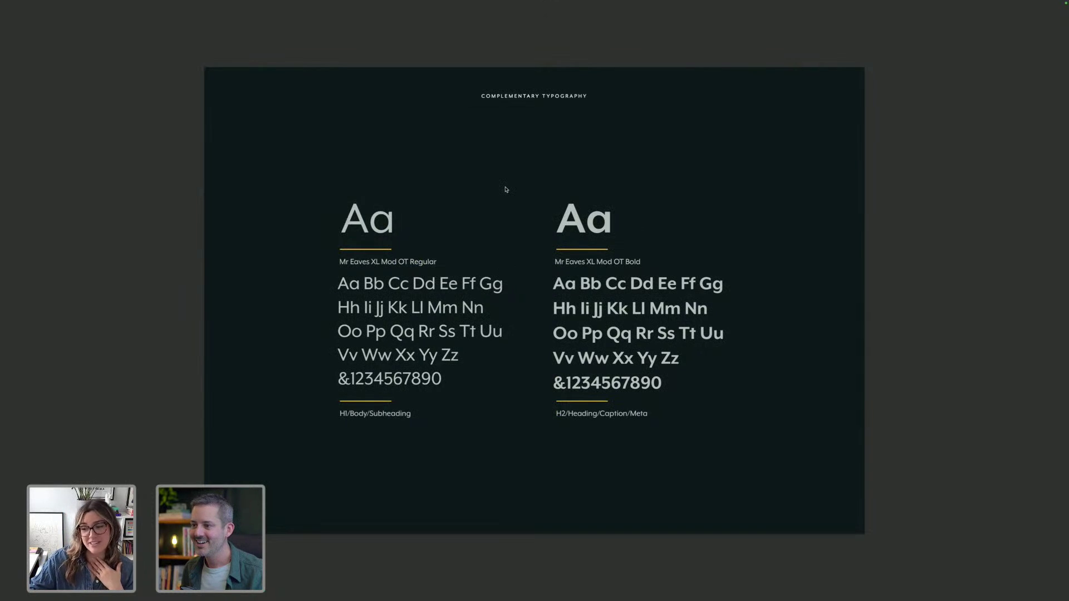
pyautogui.scroll(-10, 506, 189)
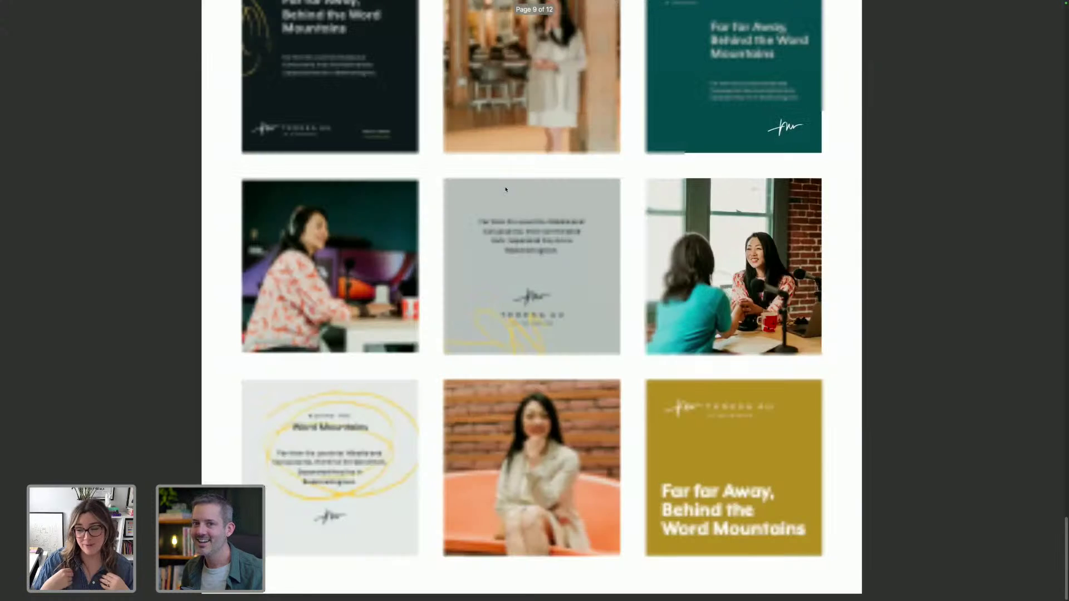
pyautogui.scroll(4, 537, 208)
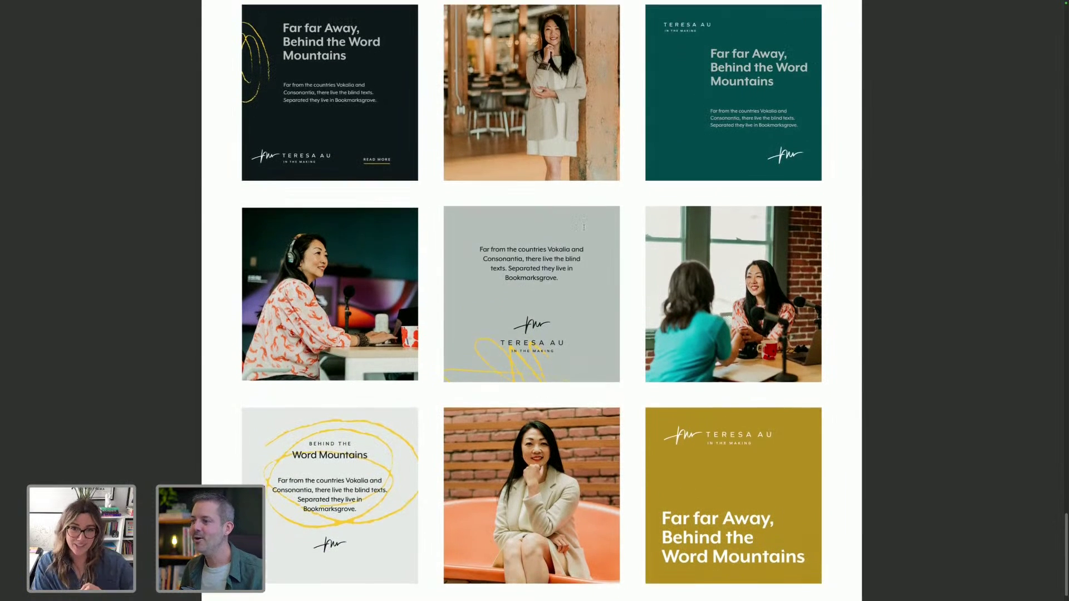
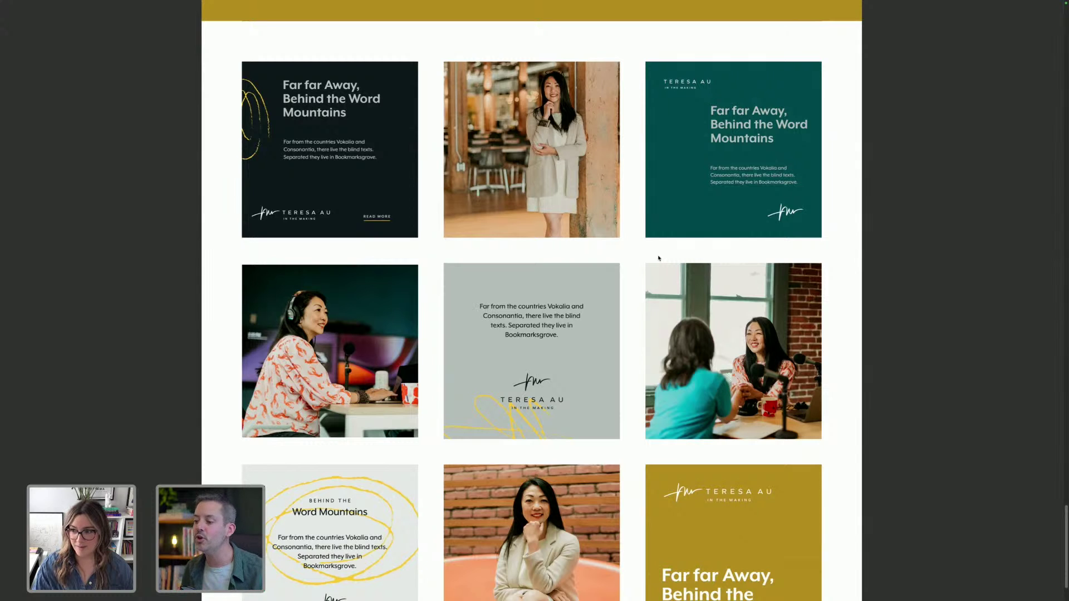
# View the brand presentation's Instagram post and envelope mockups, and return to the Adobe Express carousel template.
pyautogui.press('Right')
pyautogui.press('Right')
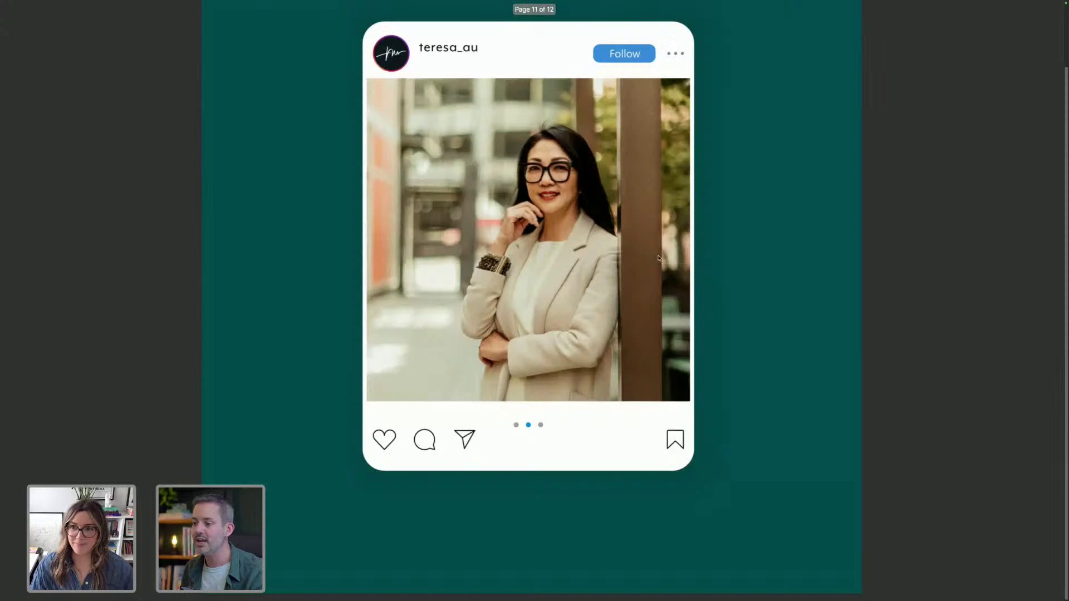
pyautogui.press('Right')
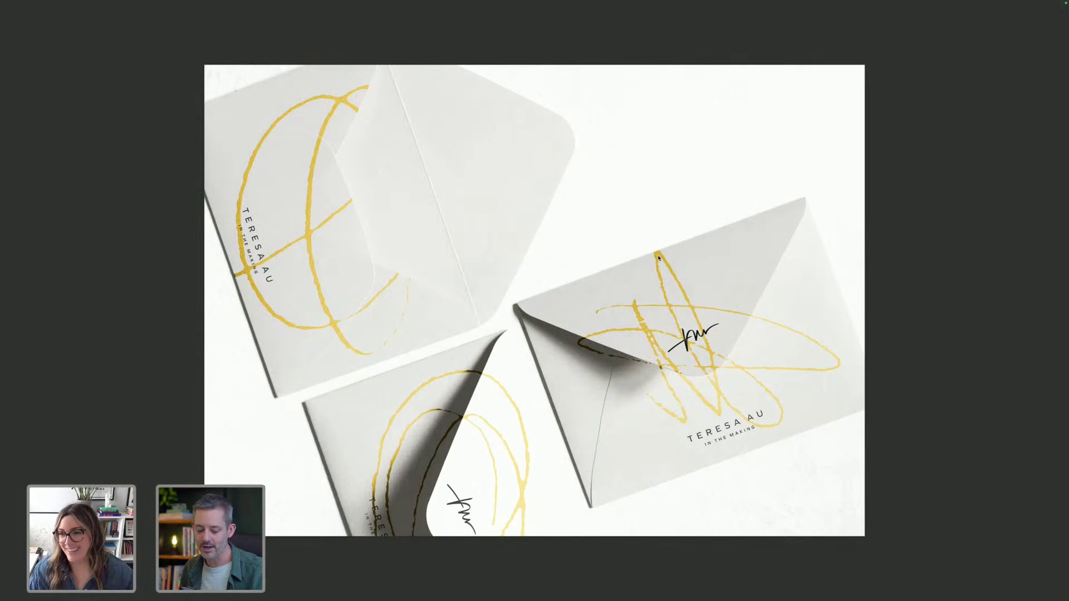
pyautogui.hotkey('ctrl', 'Left')
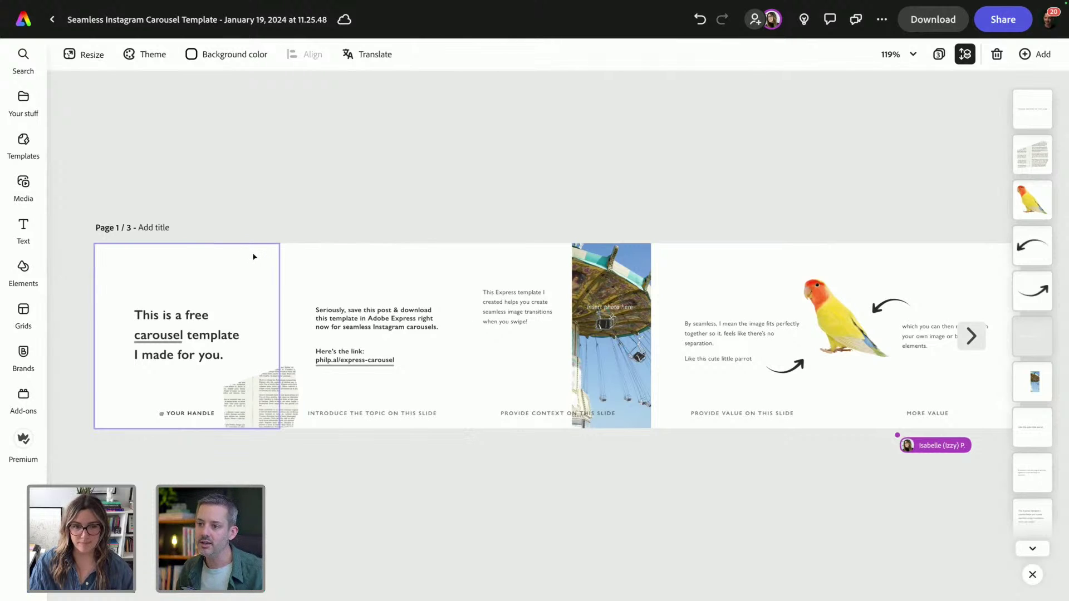
# Inspect the rectangle behind the second slide, browse the rectangle shapes in the Elements library, and deselect the rectangle.
pyautogui.click(291, 258)
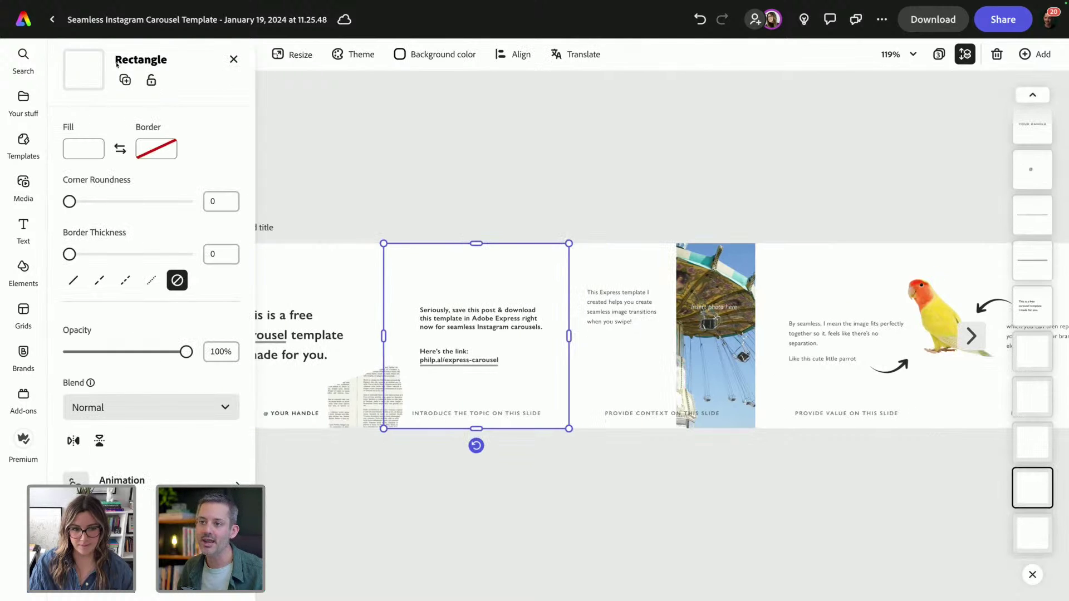
pyautogui.click(16, 271)
pyautogui.hscroll(2, 170, 83)
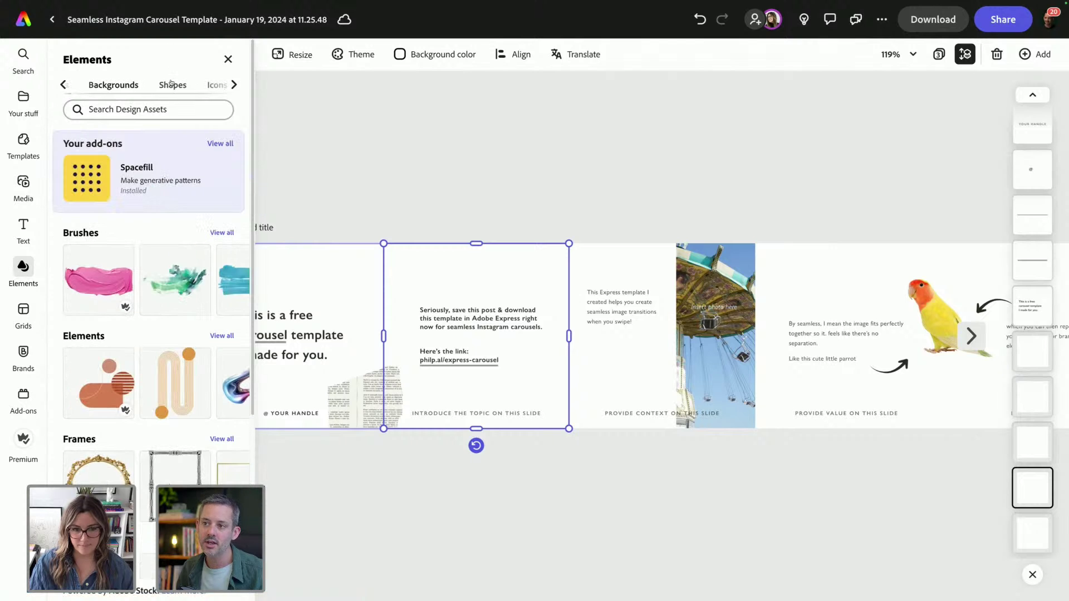
pyautogui.click(172, 84)
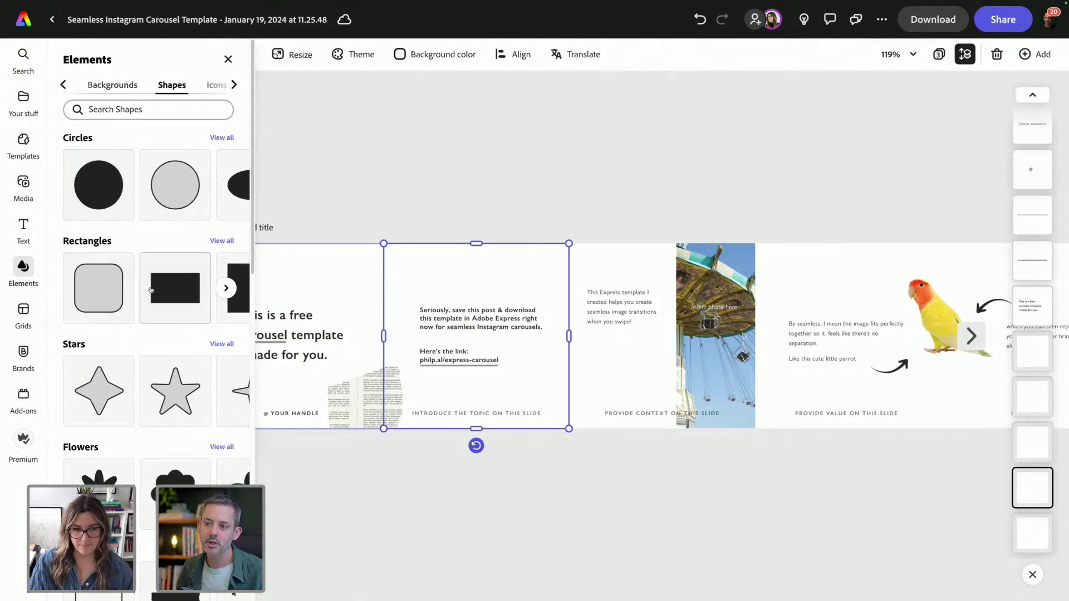
pyautogui.click(221, 241)
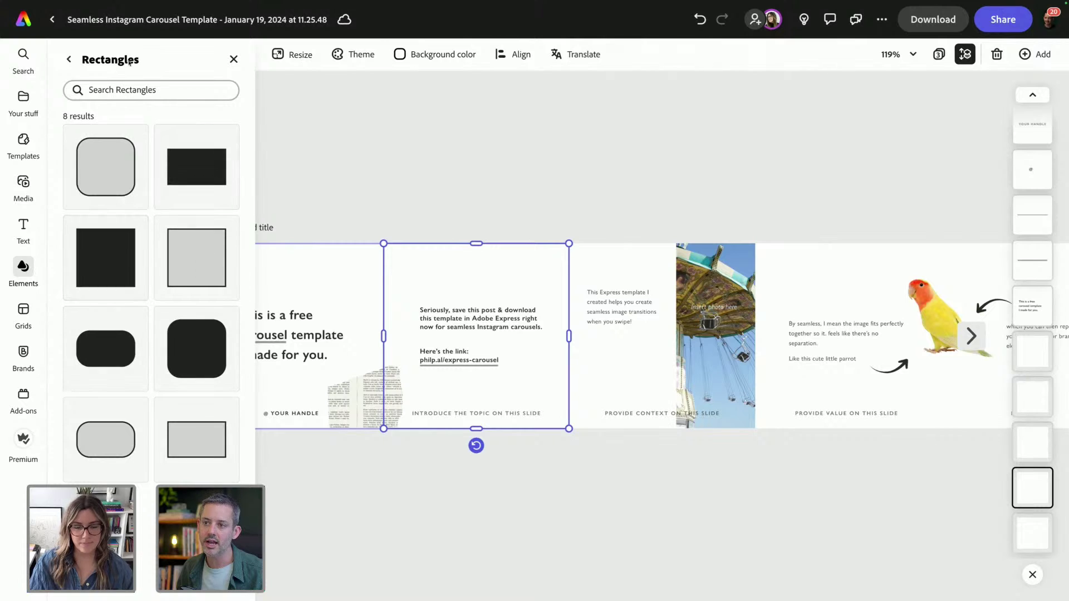
pyautogui.click(69, 58)
pyautogui.click(233, 61)
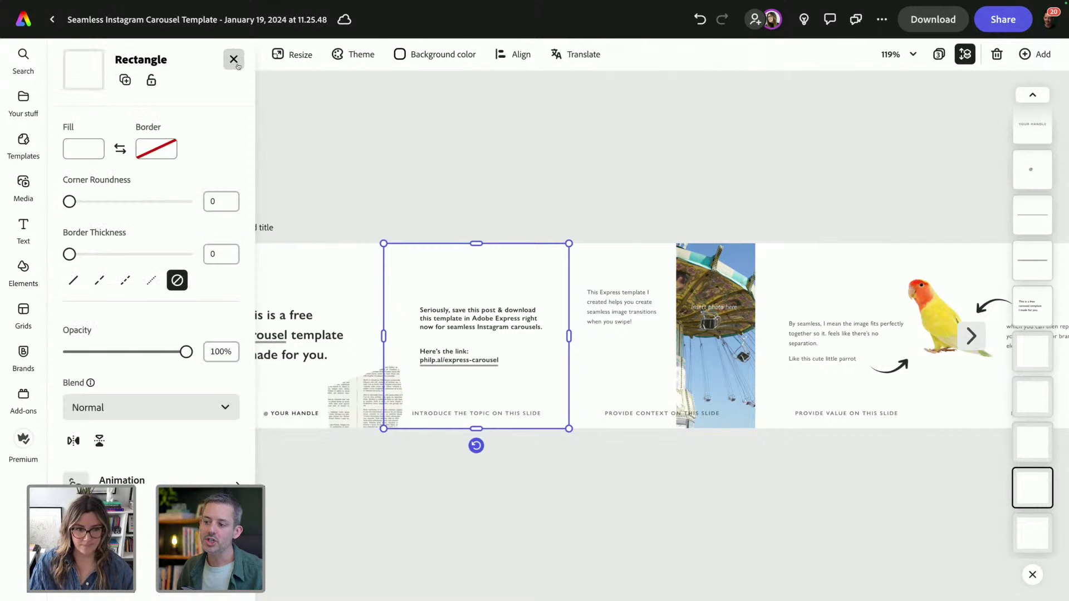
pyautogui.click(238, 65)
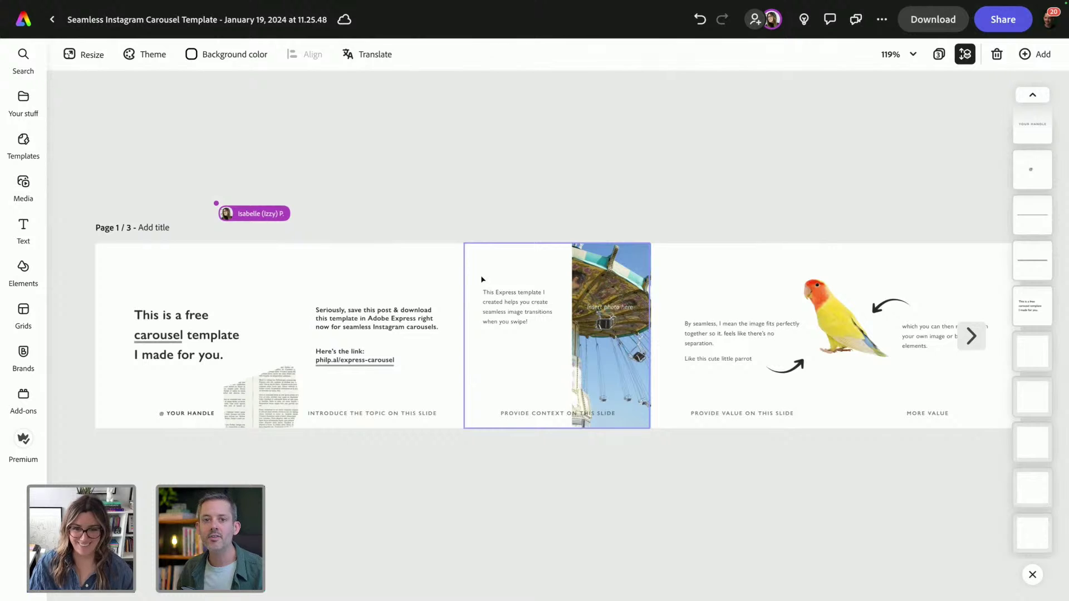
# Inspect the rectangles behind the fourth and fifth slides, view page 2 of the template and return to page 1.
pyautogui.click(722, 269)
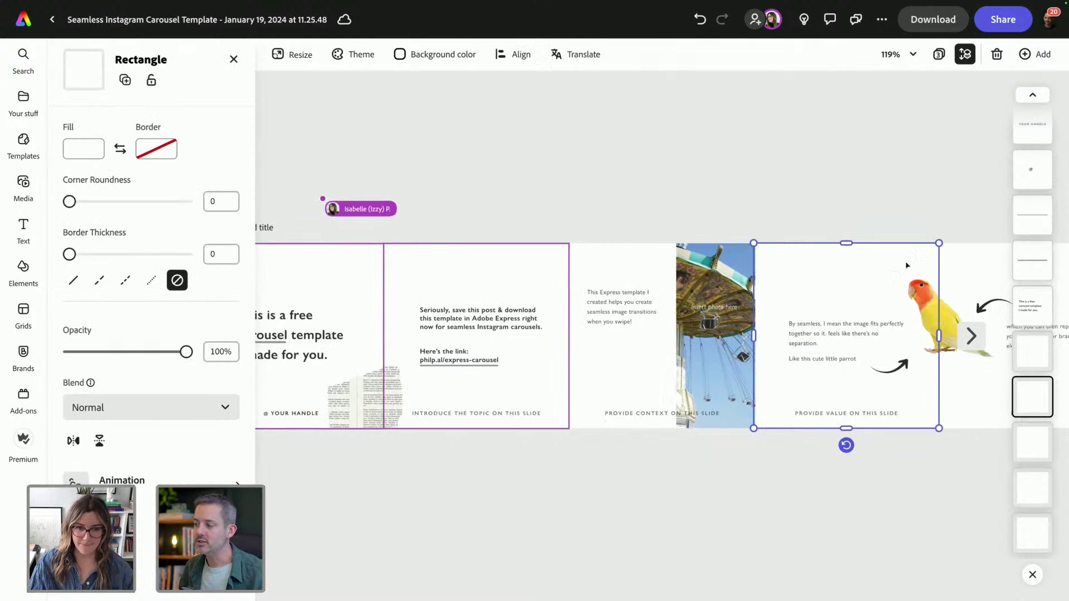
pyautogui.click(946, 284)
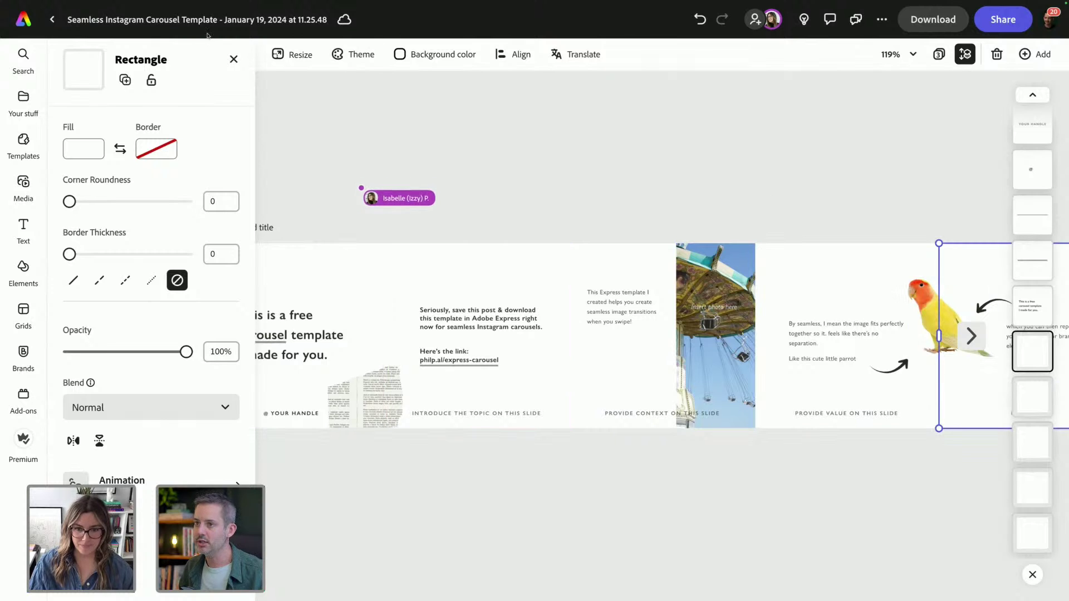
pyautogui.click(233, 59)
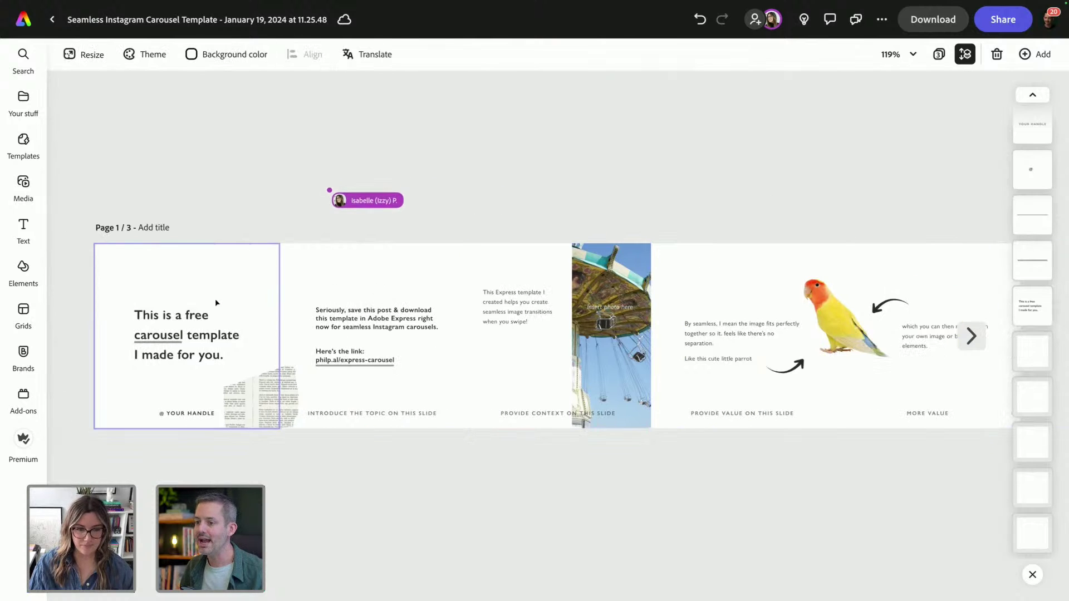
pyautogui.click(970, 338)
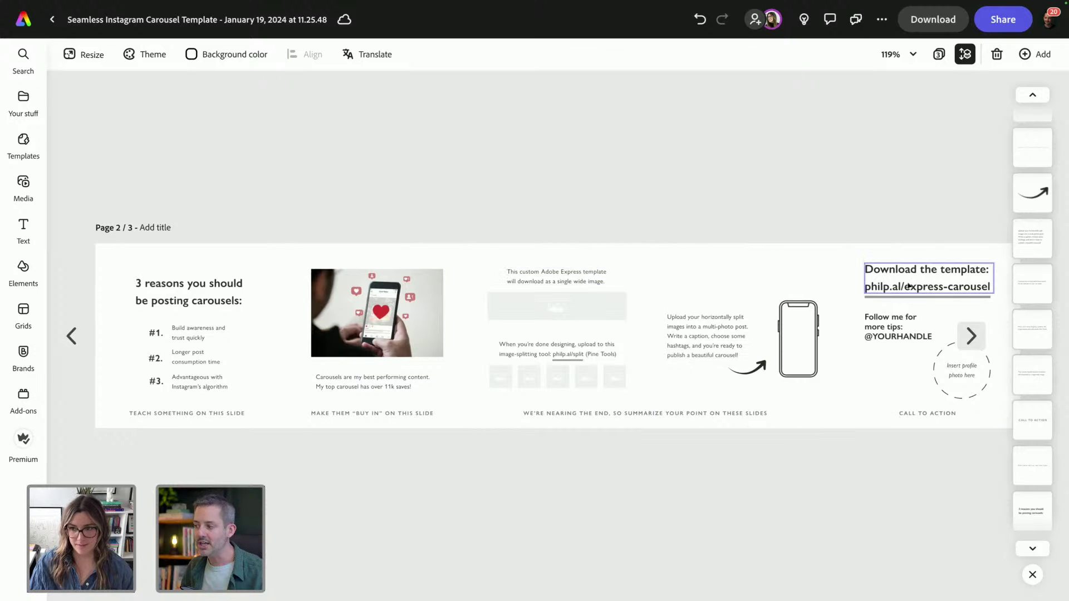
pyautogui.click(72, 336)
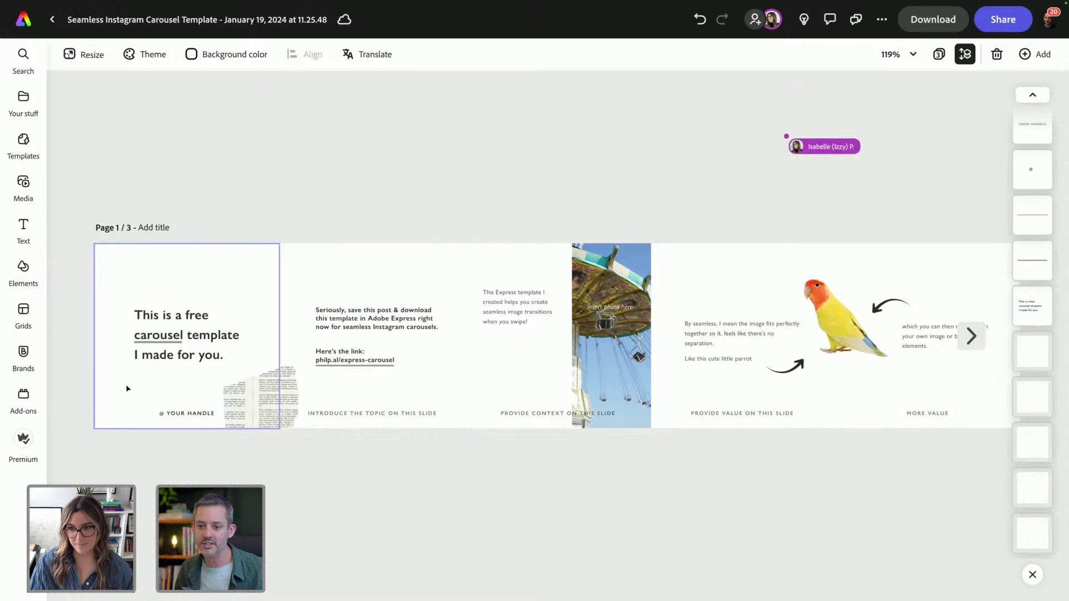
# Open the podcast host's brand, view its full color palette and return to the list of brands.
pyautogui.moveTo(24, 362)
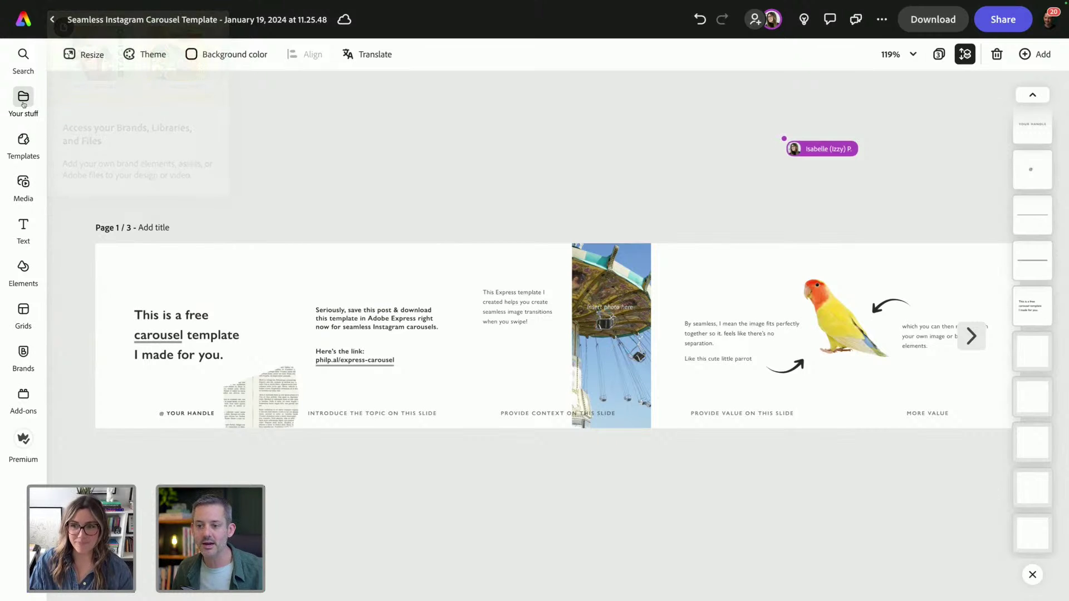
pyautogui.click(24, 360)
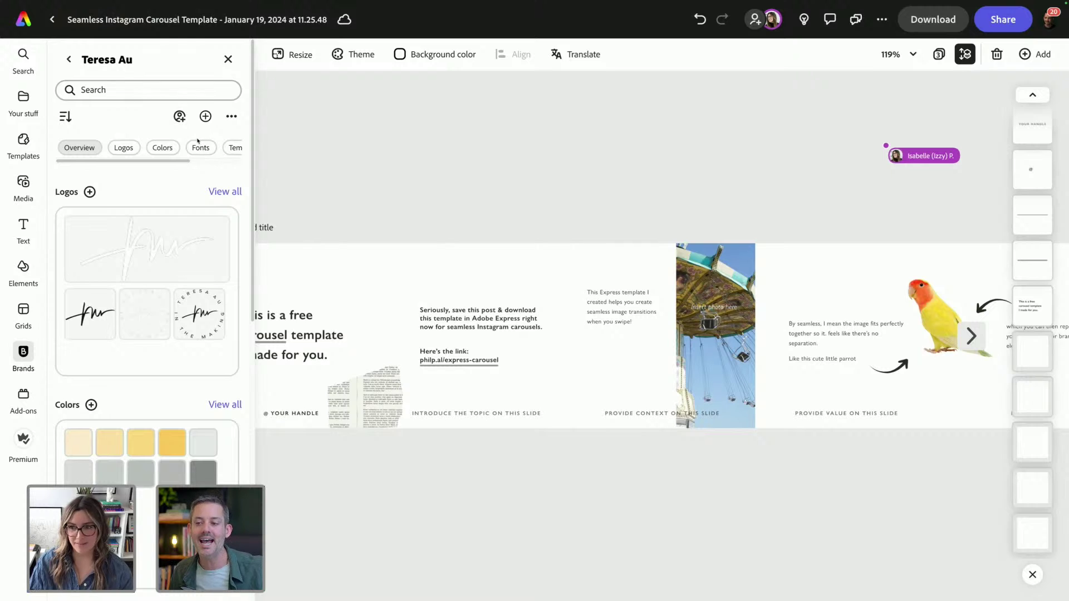
pyautogui.scroll(-5, 198, 206)
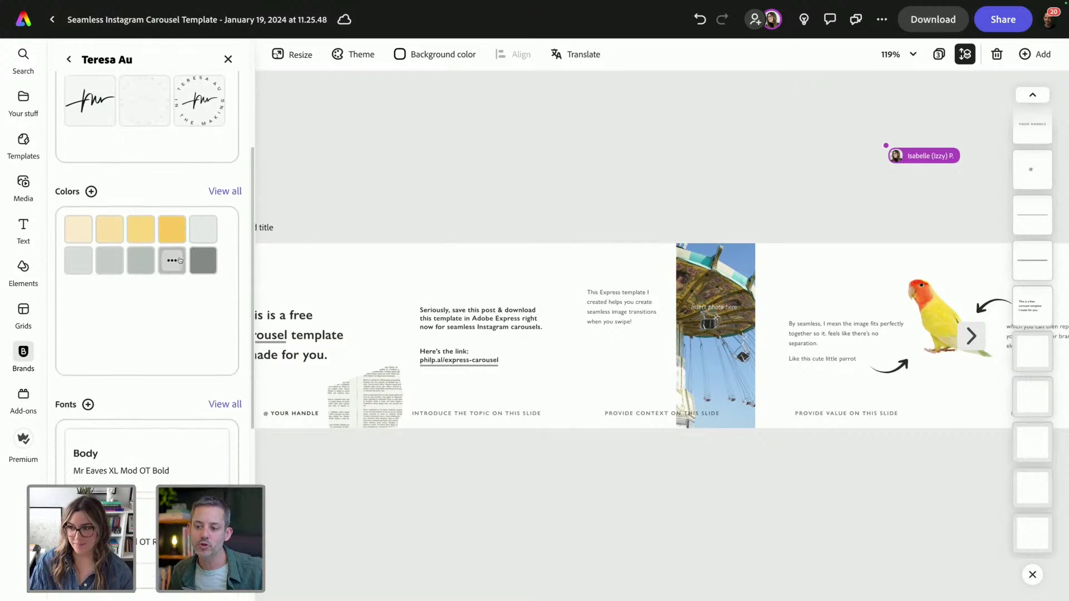
pyautogui.click(225, 173)
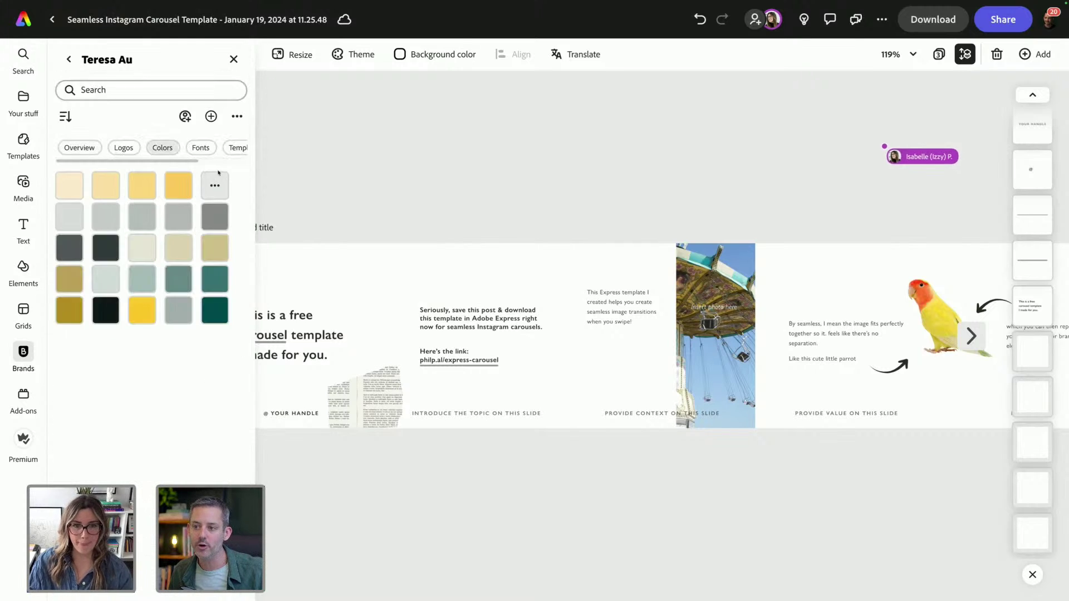
pyautogui.click(68, 59)
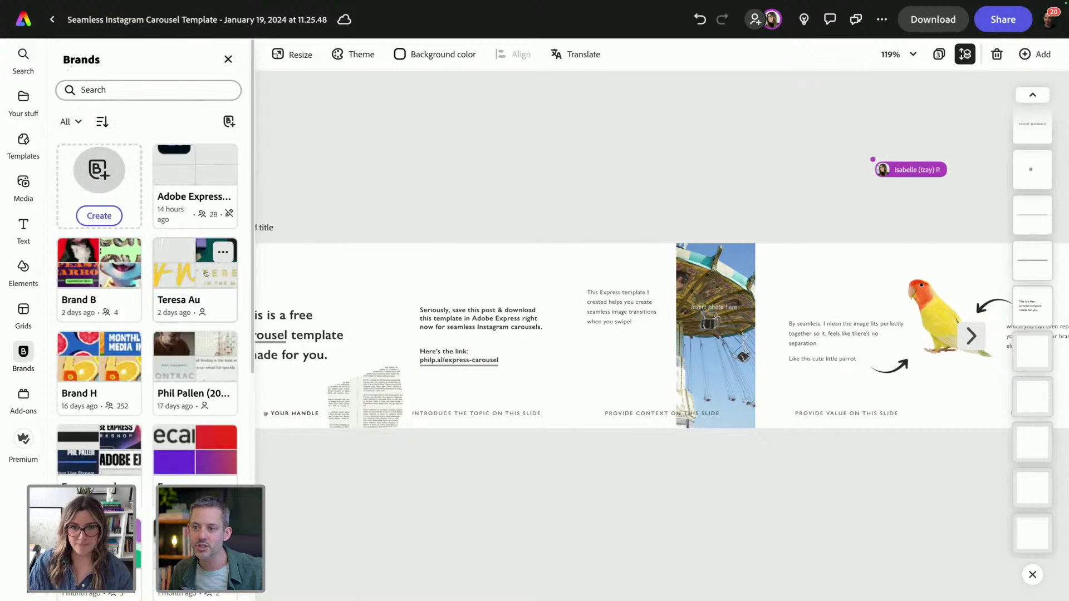
# Reopen the podcast host's brand and review its fonts, templates, assets and asset categories.
pyautogui.click(212, 300)
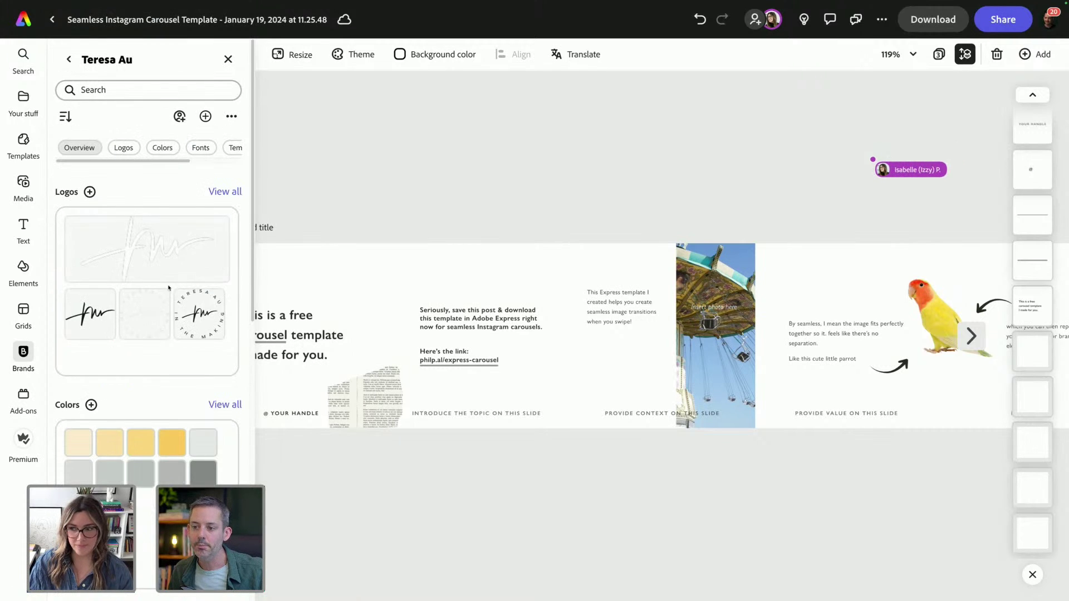
pyautogui.scroll(-2, 168, 288)
pyautogui.scroll(-8, 169, 287)
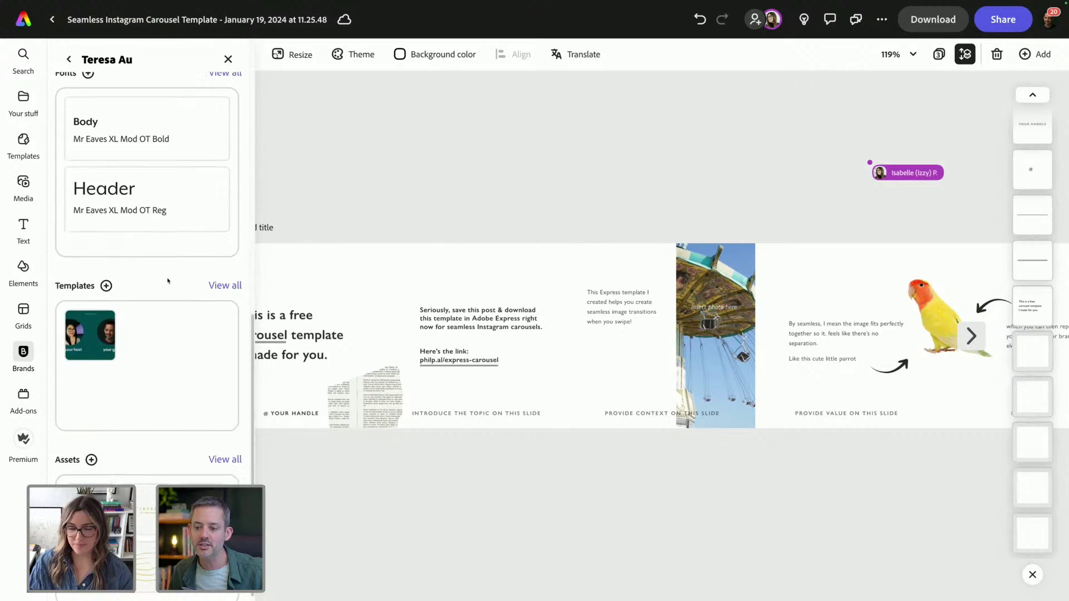
pyautogui.scroll(5, 140, 356)
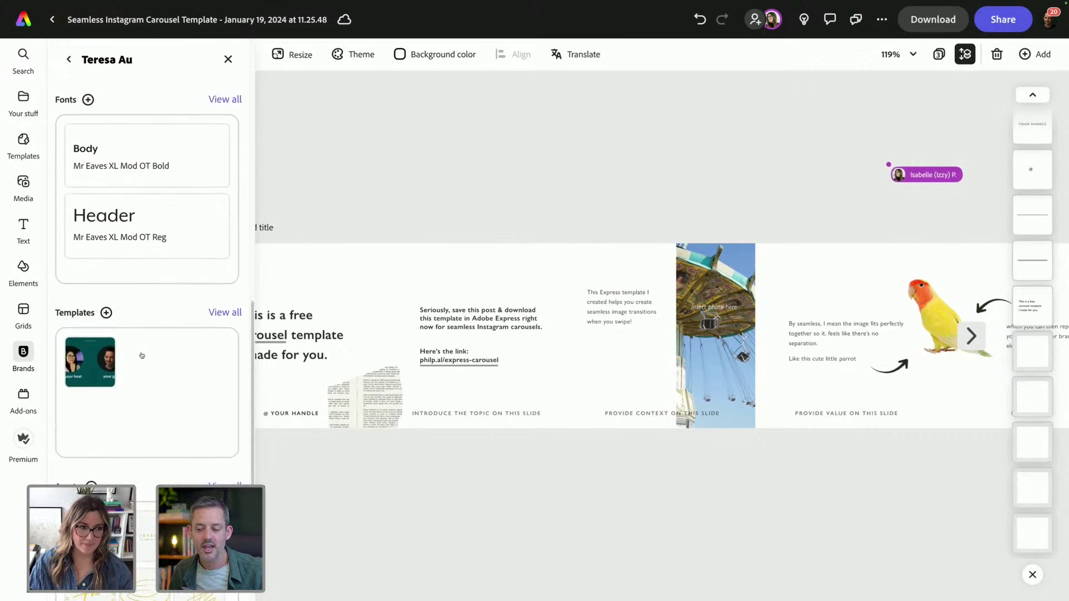
pyautogui.scroll(5, 142, 354)
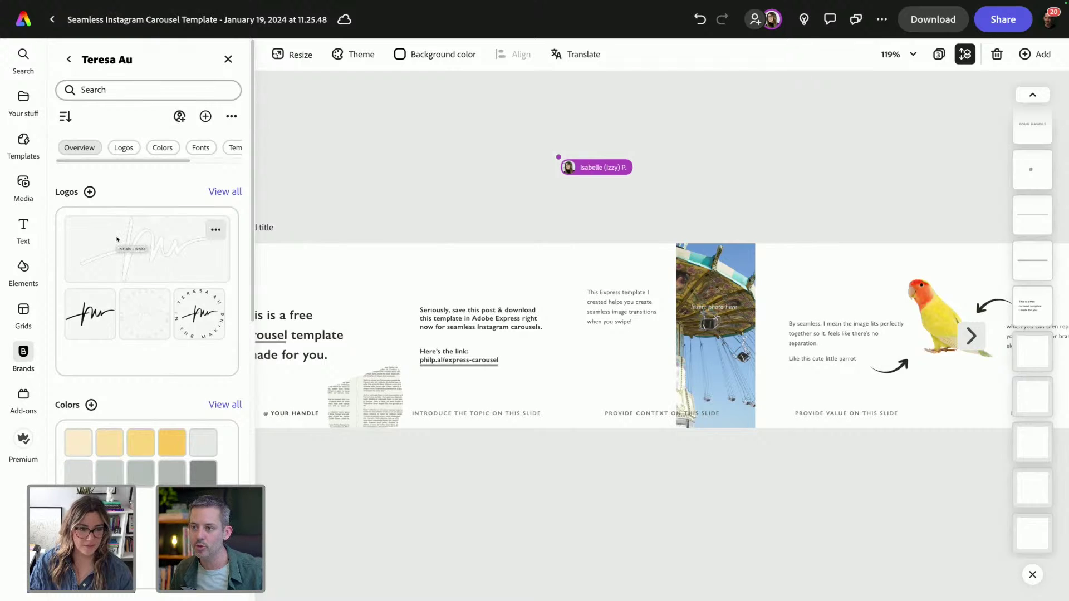
pyautogui.hscroll(4, 134, 148)
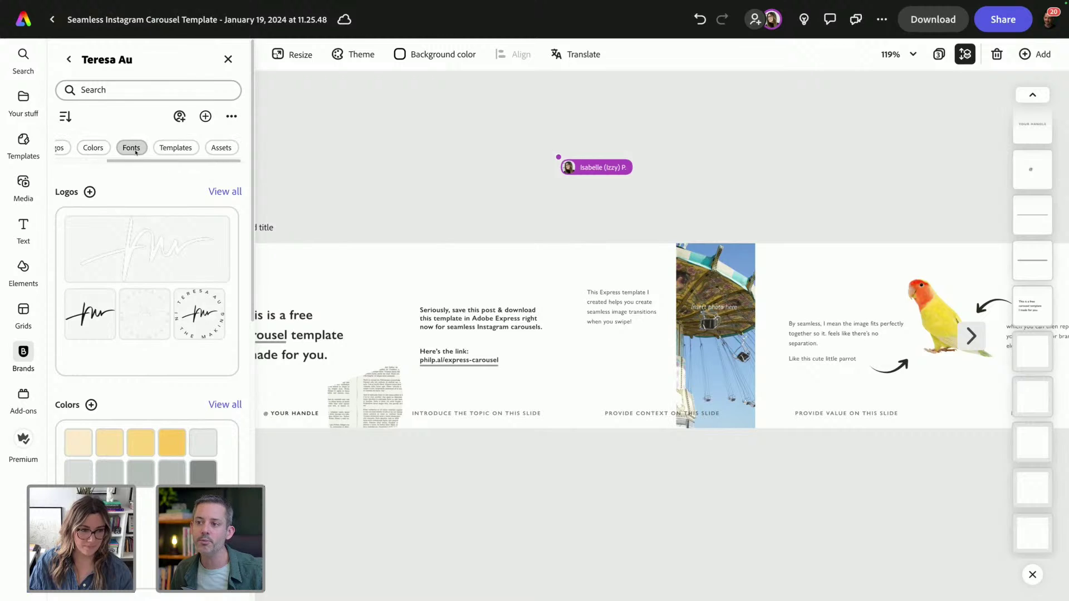
pyautogui.hscroll(-5, 137, 149)
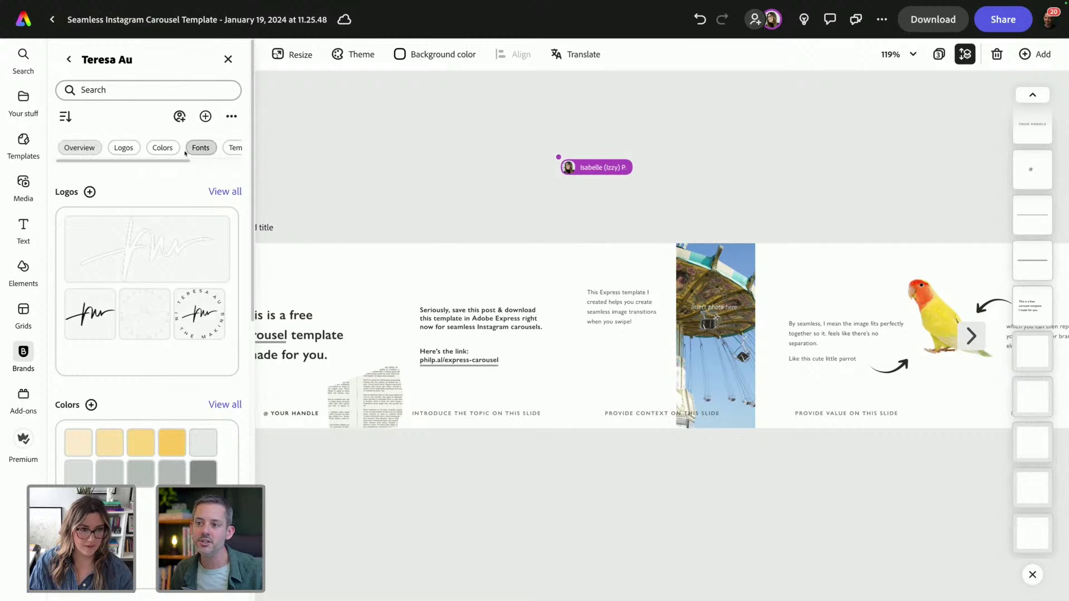
# View all of the brand's logos and close the brand library.
pyautogui.click(224, 191)
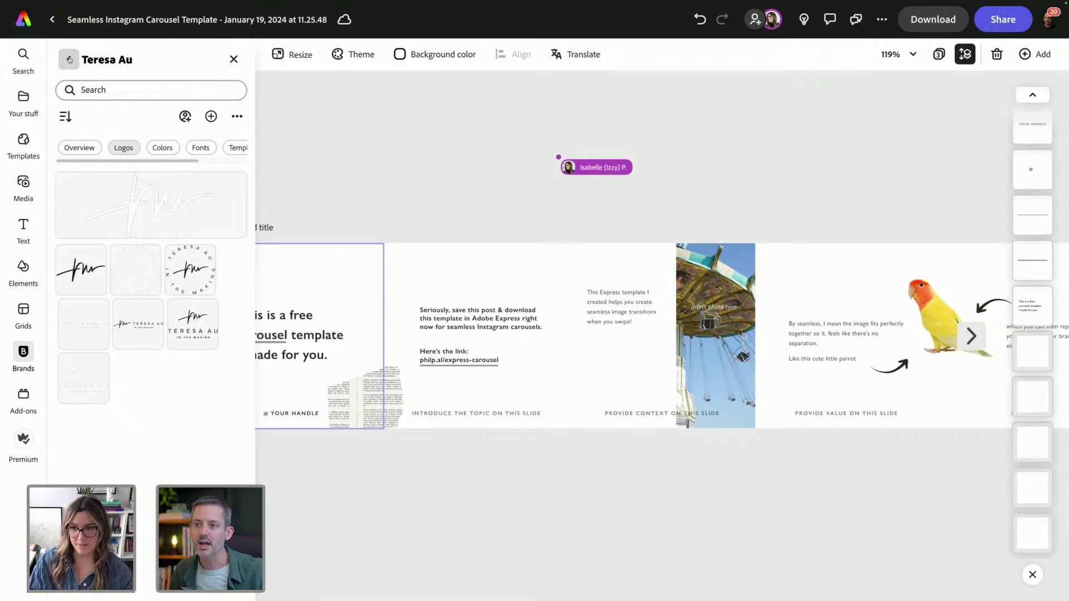
pyautogui.click(443, 305)
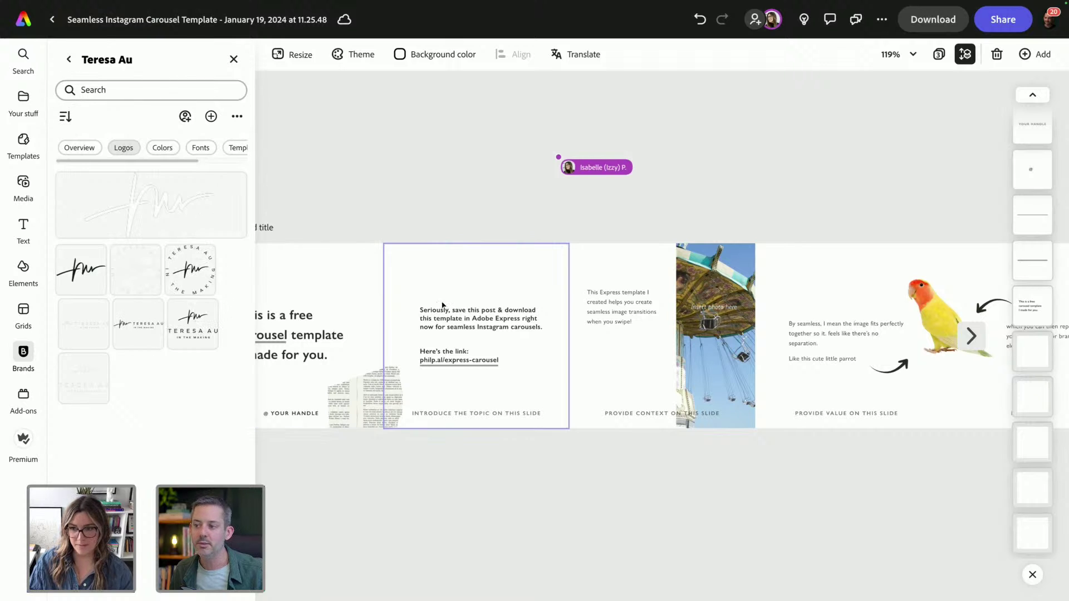
pyautogui.click(234, 59)
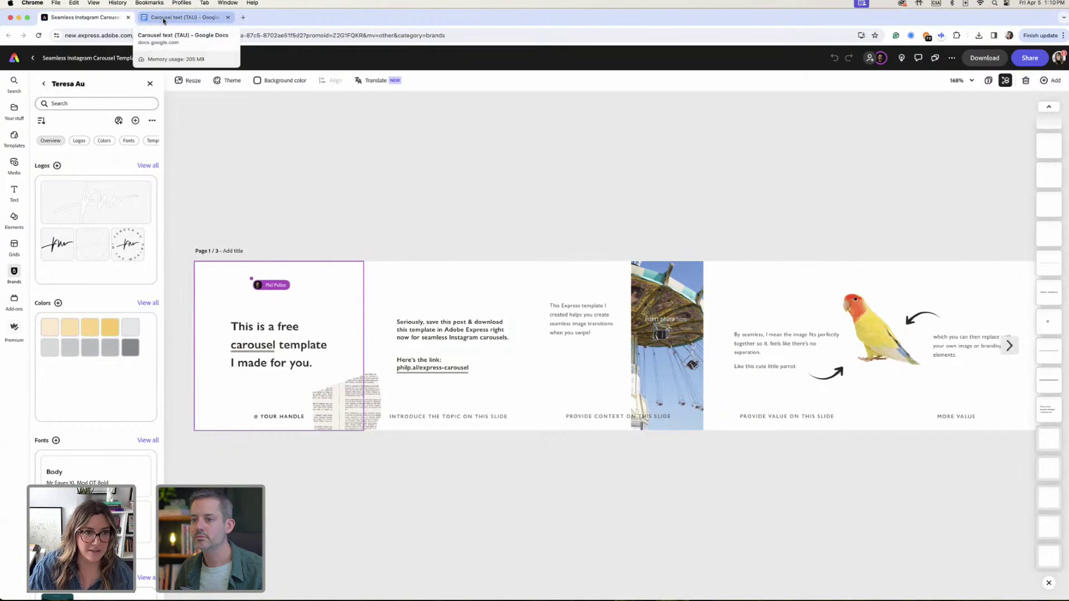
# Switch to the Carousel text (TAU) document in Google Docs and read the opening notes on Season 2 of In The Making.
pyautogui.click(167, 20)
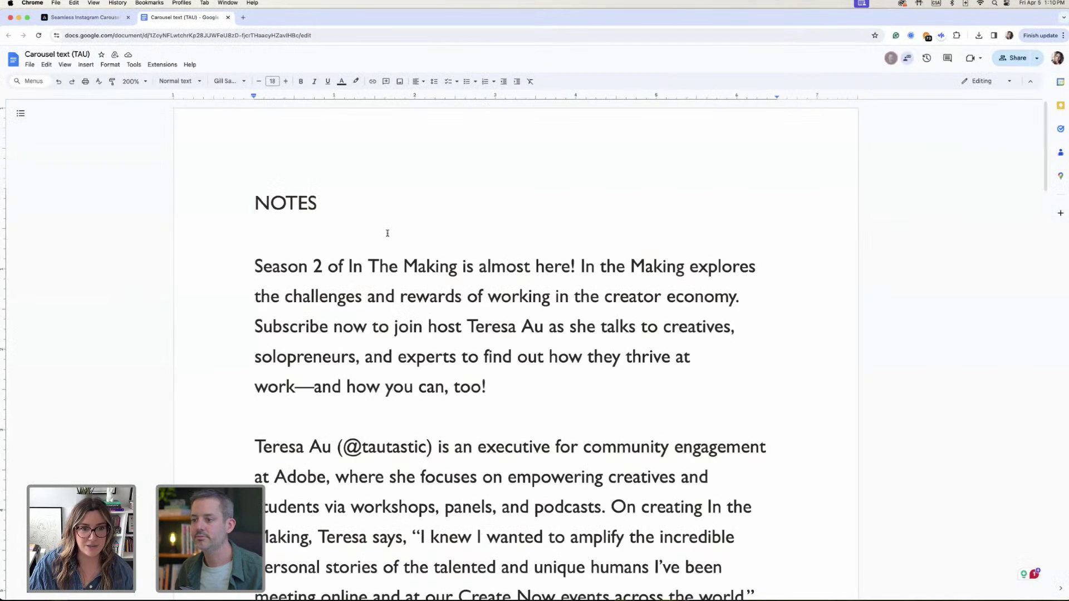
pyautogui.scroll(-5, 388, 232)
pyautogui.scroll(2, 388, 234)
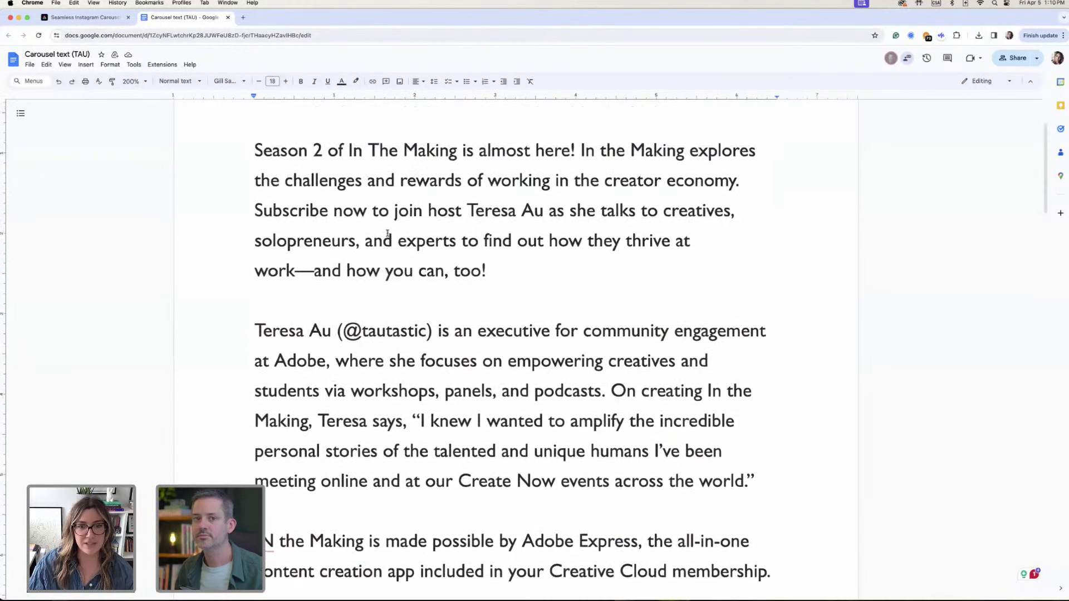
pyautogui.scroll(1, 387, 233)
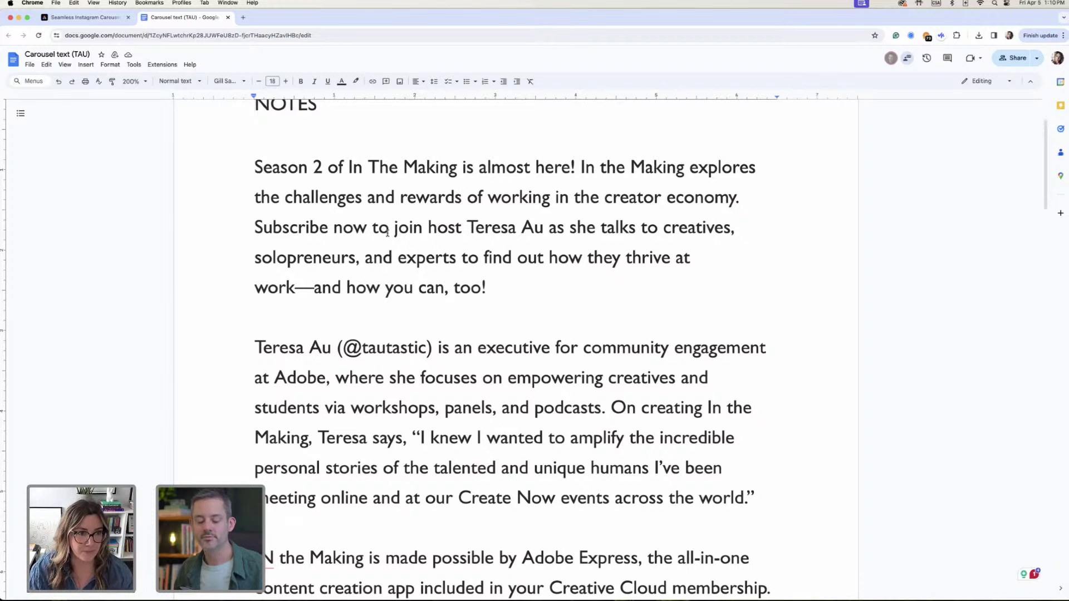
pyautogui.scroll(-1, 401, 198)
pyautogui.scroll(2, 401, 198)
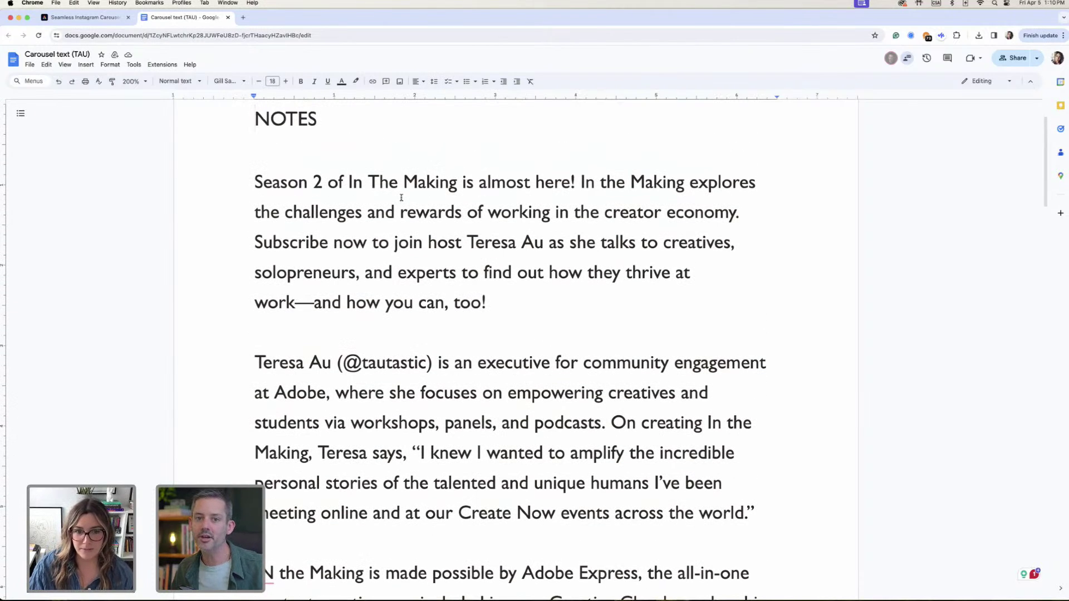
pyautogui.scroll(2, 401, 198)
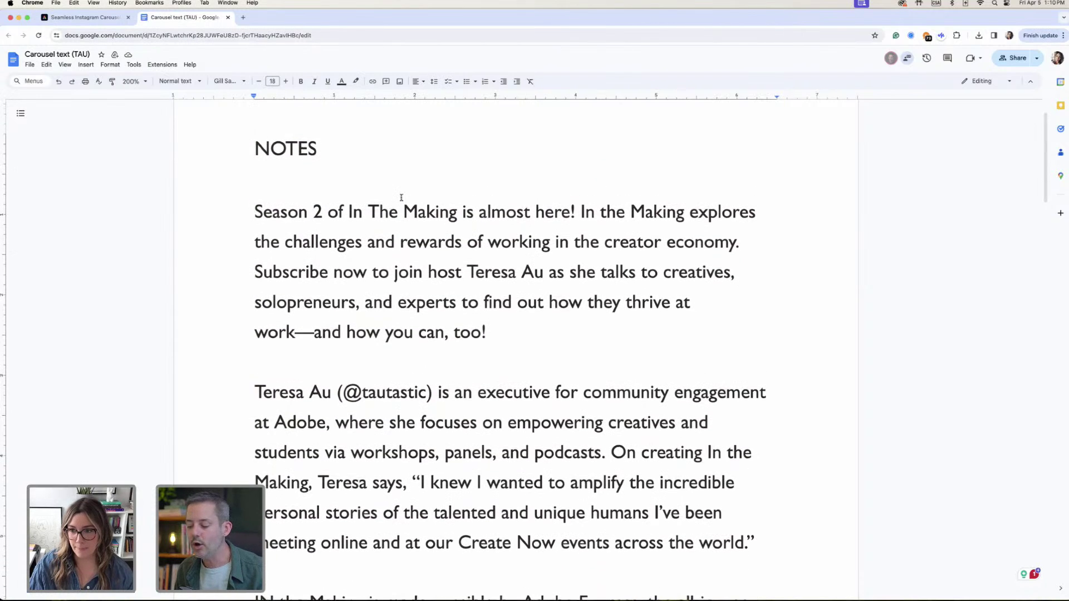
pyautogui.scroll(-1, 401, 197)
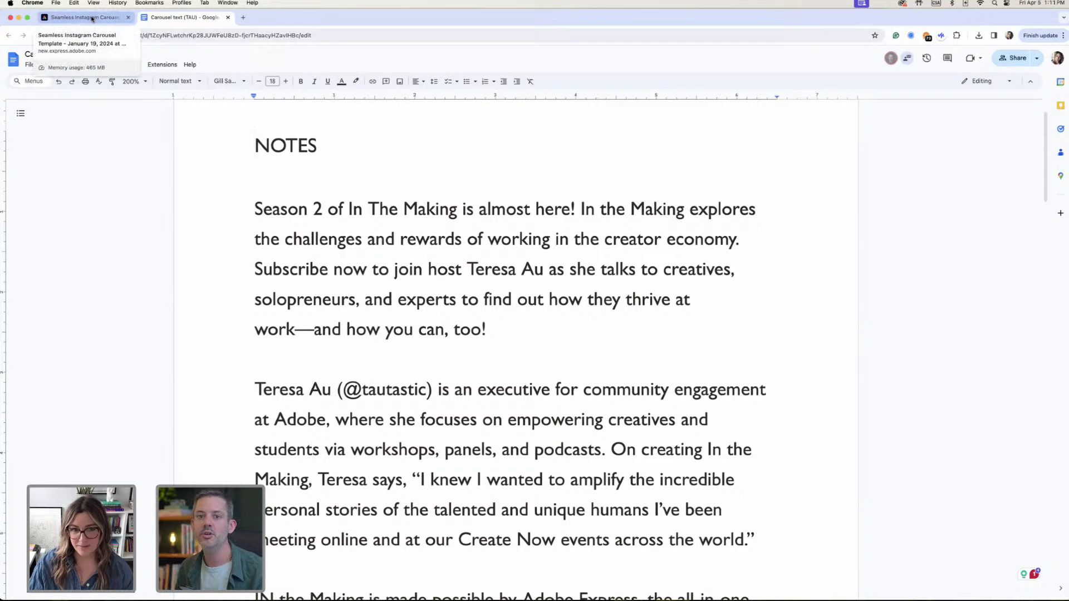
# Read the remaining notes on the host, Adobe Express and the Season 1 guests.
pyautogui.scroll(-3, 440, 289)
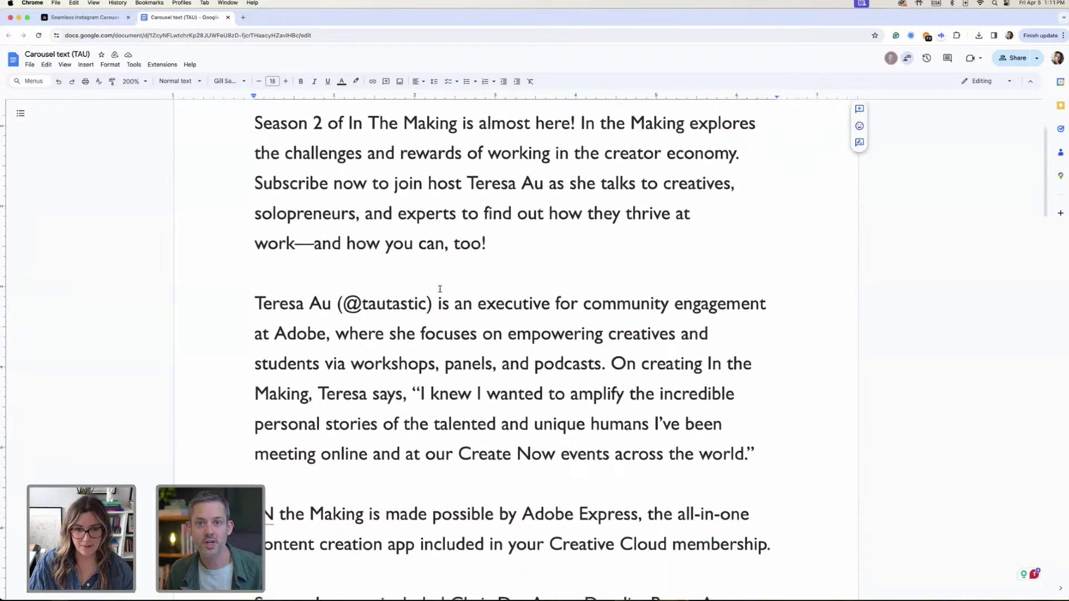
pyautogui.scroll(-5, 440, 289)
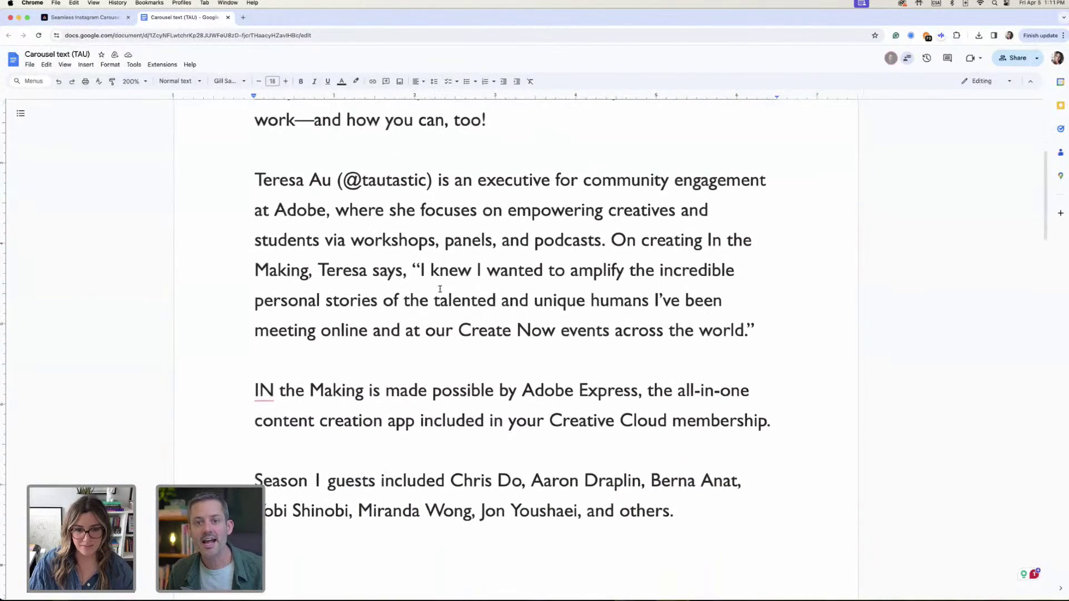
pyautogui.scroll(-4, 440, 289)
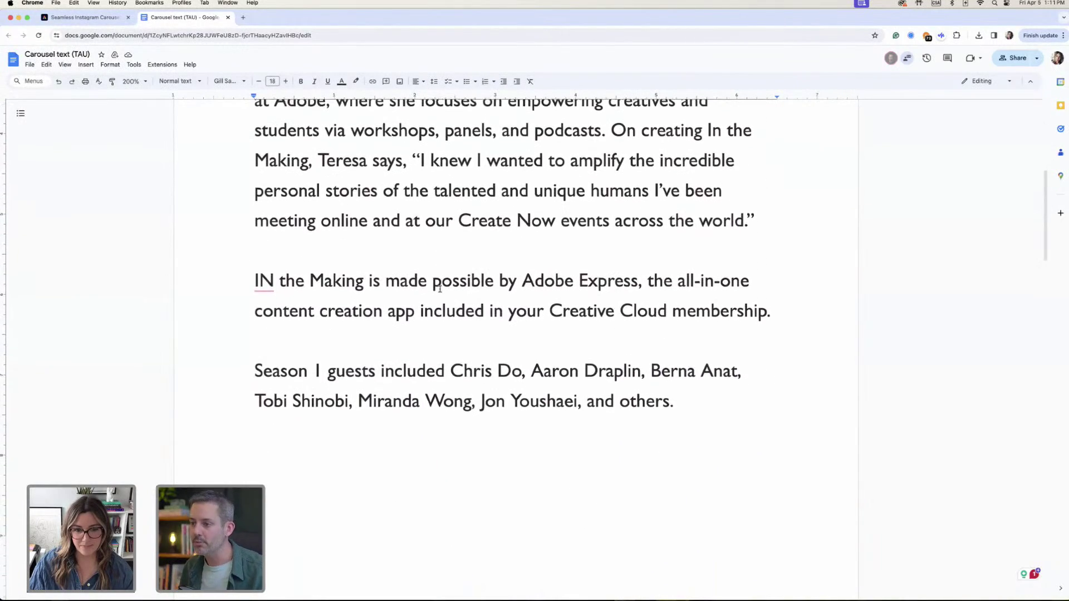
pyautogui.scroll(-3, 440, 289)
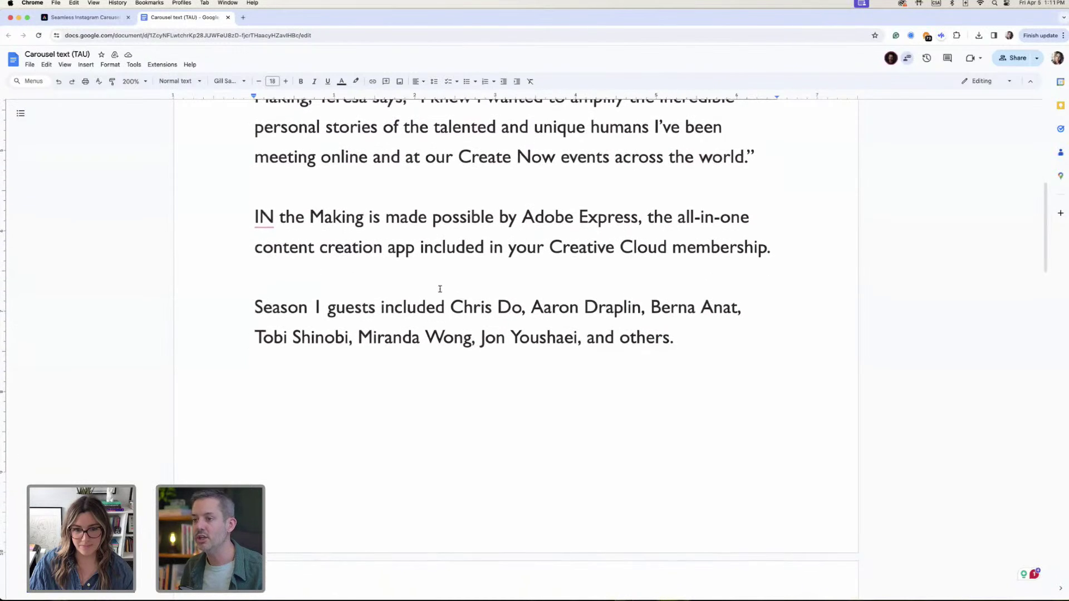
# Skim the carousel text around the Season 1 guests and the section that follows, and return to the Adobe Express carousel.
pyautogui.scroll(-4, 440, 289)
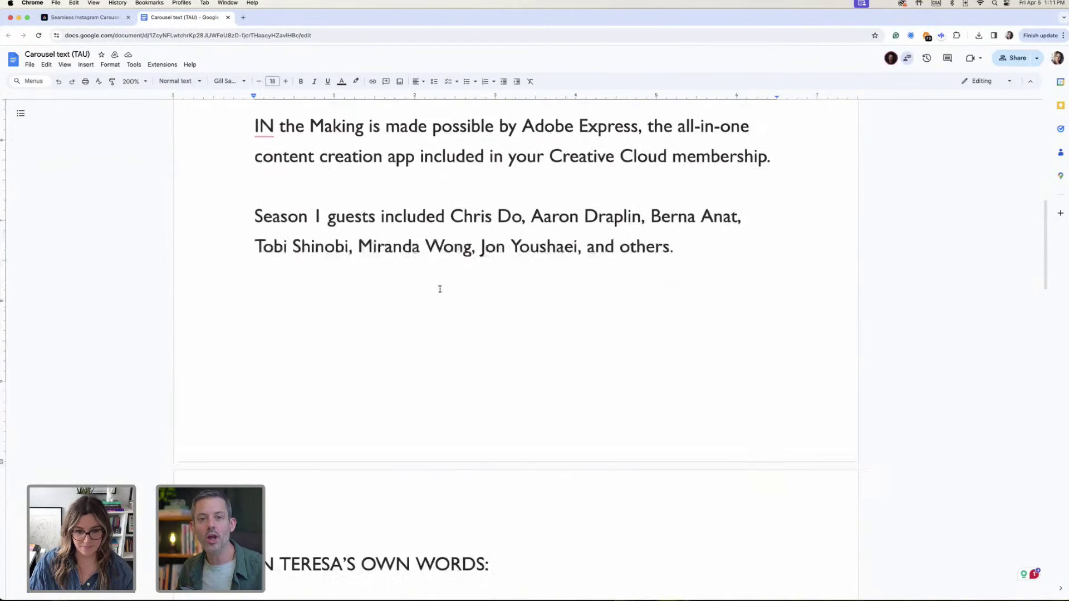
pyautogui.scroll(-7, 440, 289)
pyautogui.scroll(12, 440, 289)
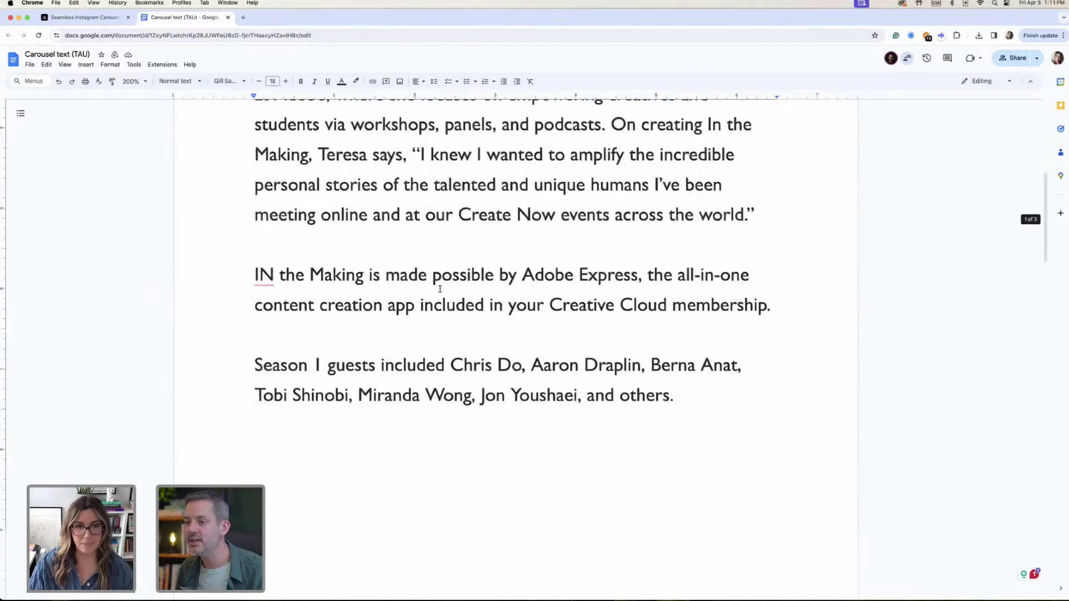
pyautogui.scroll(10, 440, 289)
pyautogui.click(83, 17)
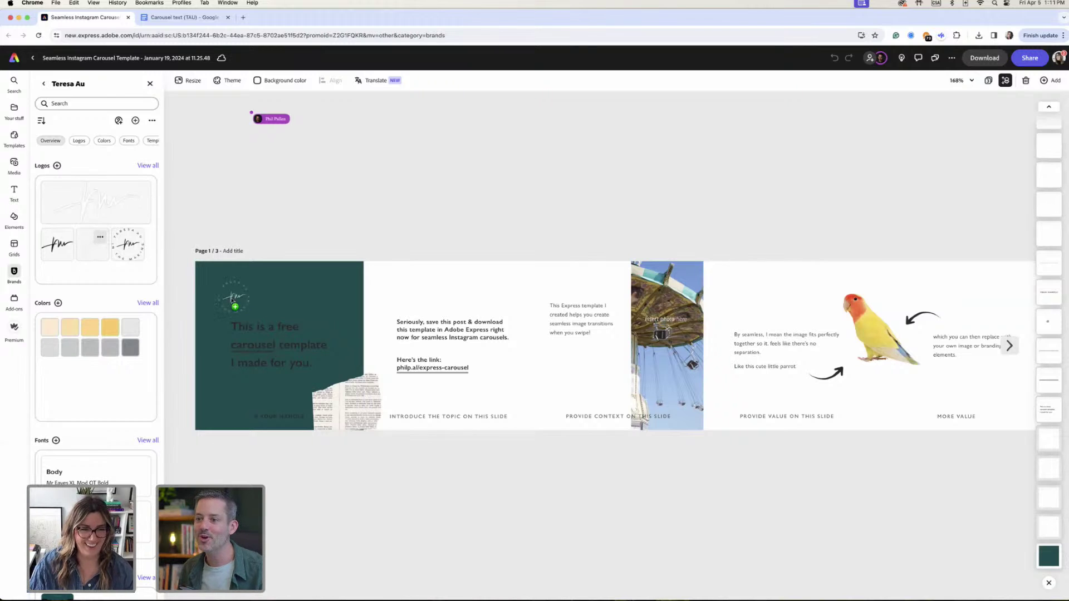
pyautogui.moveTo(233, 299); pyautogui.dragTo(233, 300)
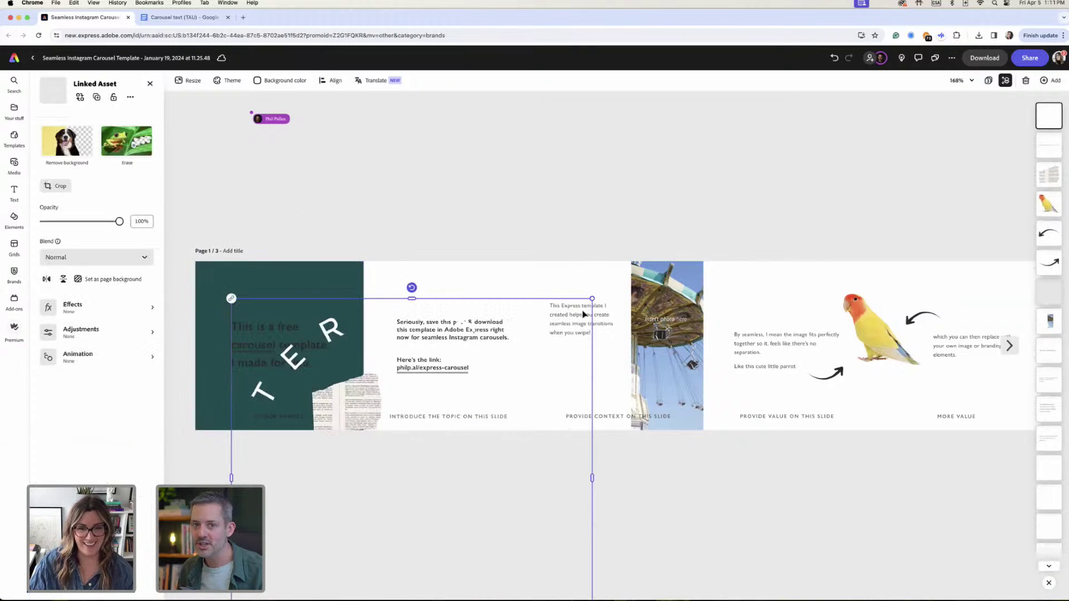
pyautogui.moveTo(592, 298); pyautogui.dragTo(366, 547)
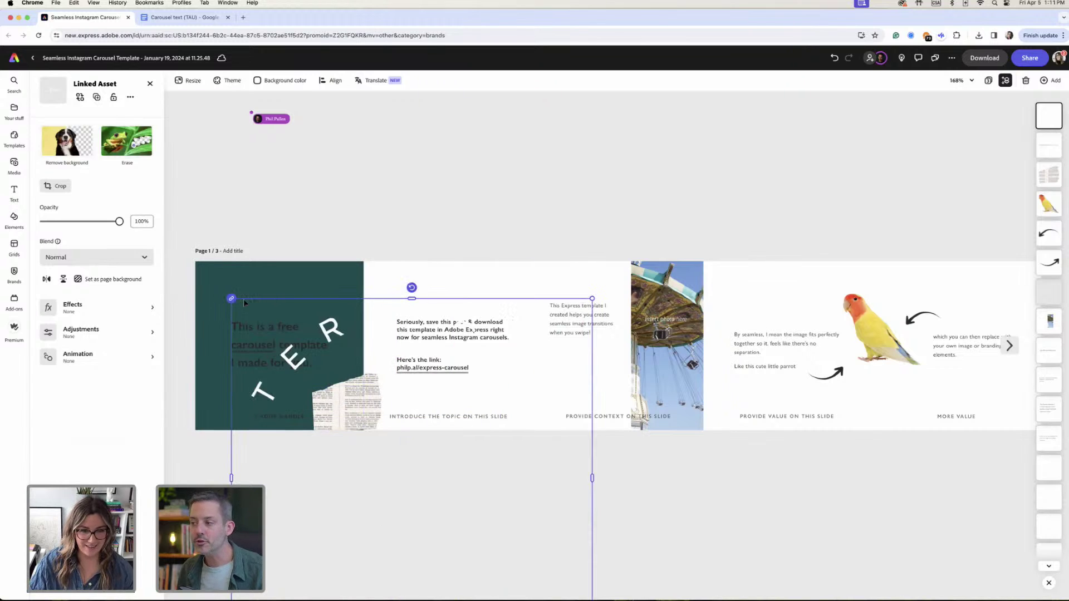
pyautogui.moveTo(247, 299); pyautogui.dragTo(250, 297)
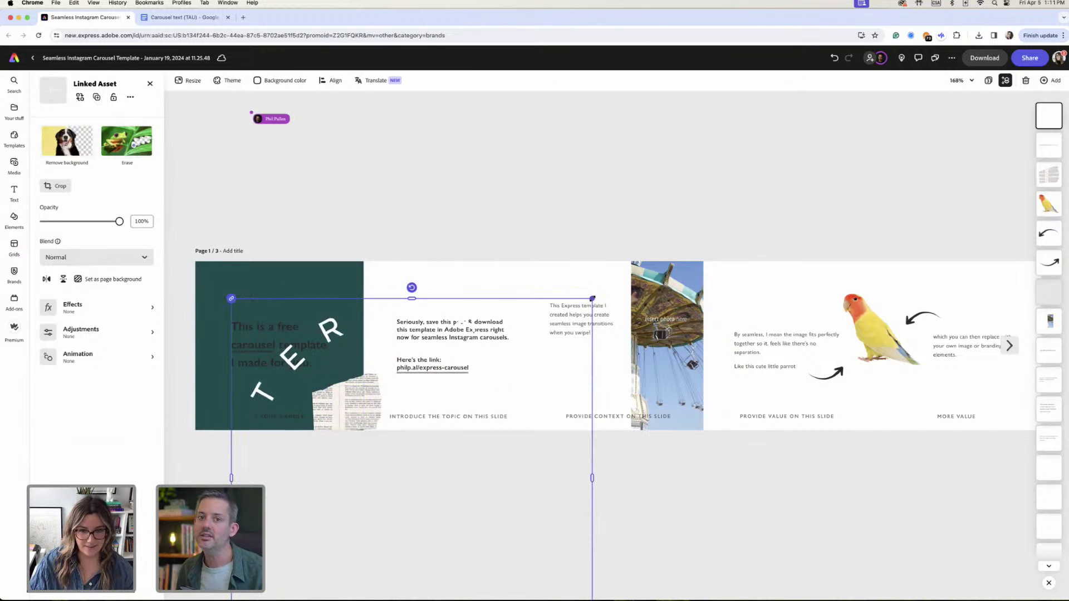
pyautogui.moveTo(593, 299); pyautogui.dragTo(336, 452)
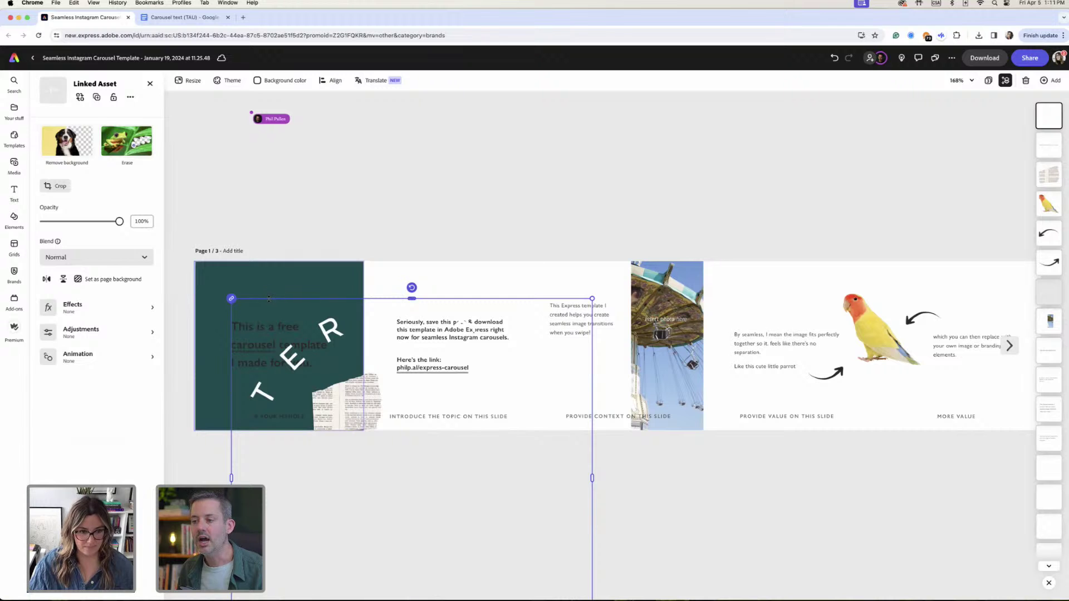
pyautogui.press('Delete')
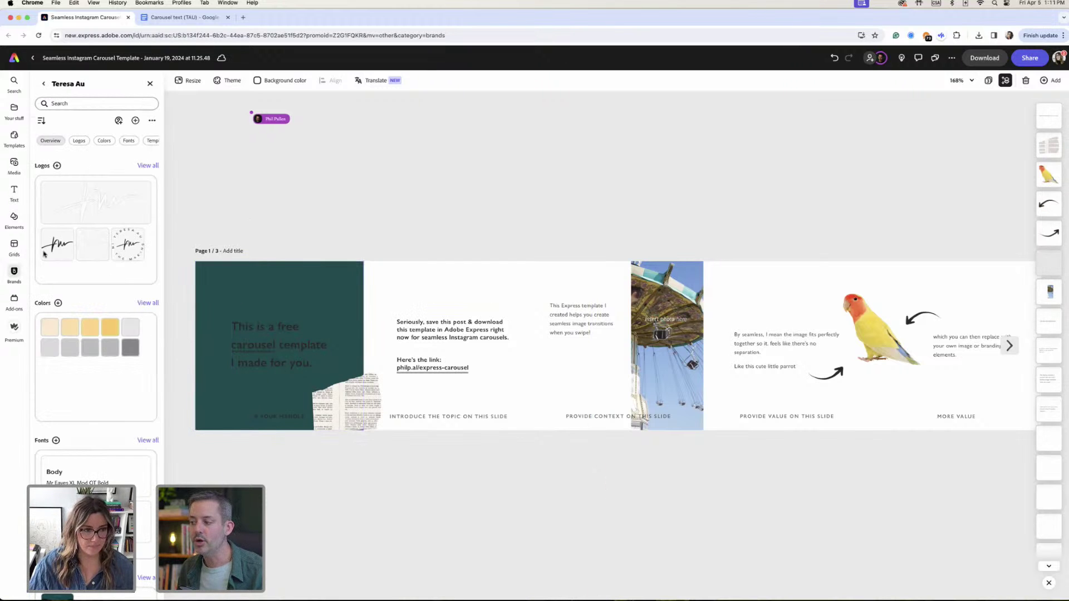
# Place the white signature logo from the brand on the green first slide, scaled down above the headline, with 28% opacity.
pyautogui.moveTo(95, 201); pyautogui.dragTo(251, 282)
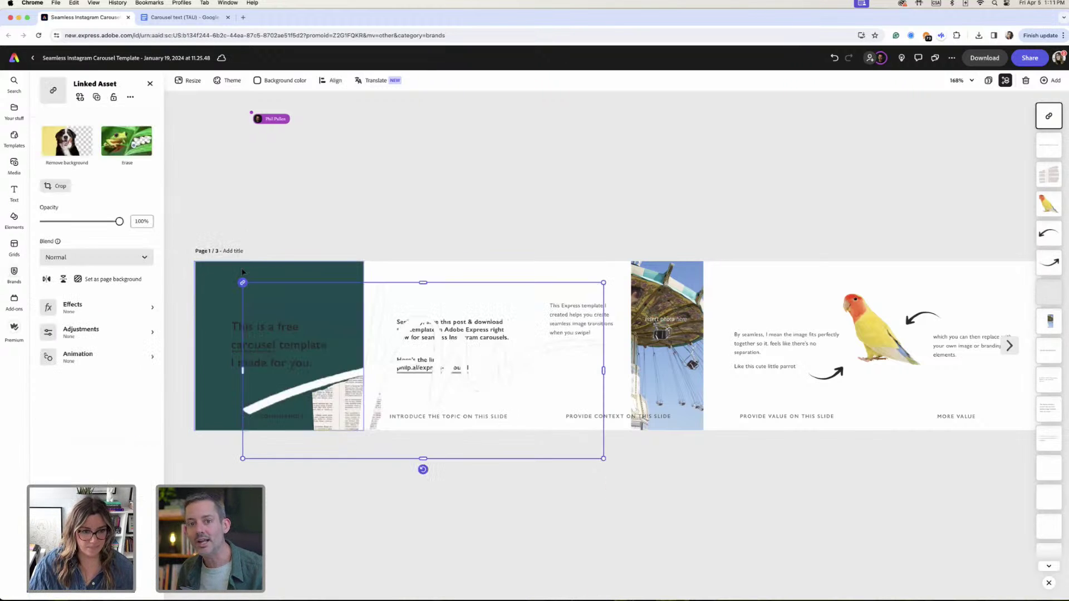
pyautogui.moveTo(600, 286); pyautogui.dragTo(385, 409)
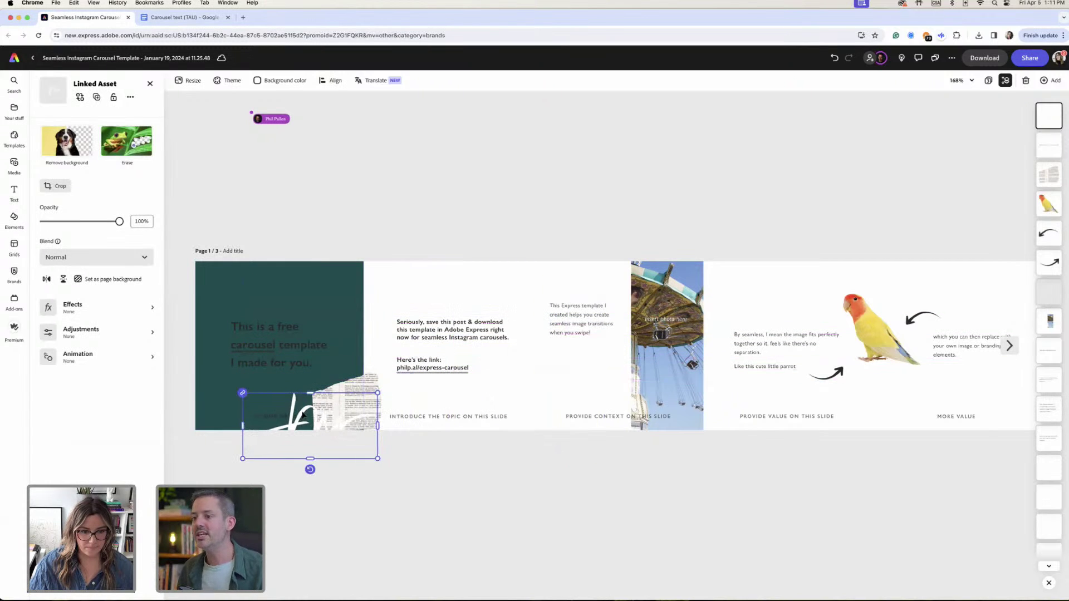
pyautogui.moveTo(302, 415); pyautogui.dragTo(229, 289)
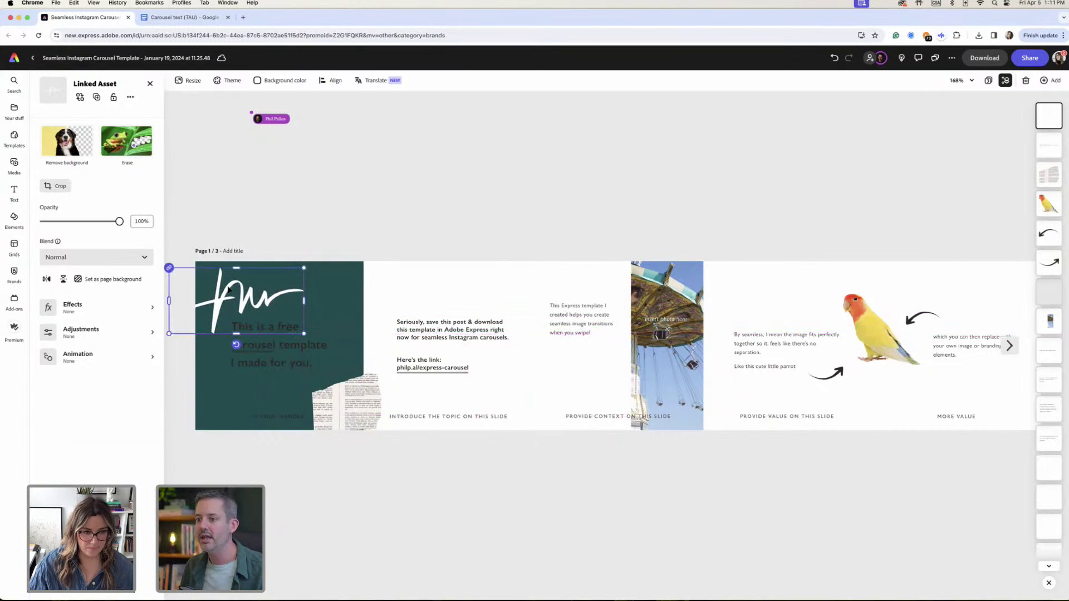
pyautogui.moveTo(118, 222); pyautogui.dragTo(65, 223)
pyautogui.click(327, 222)
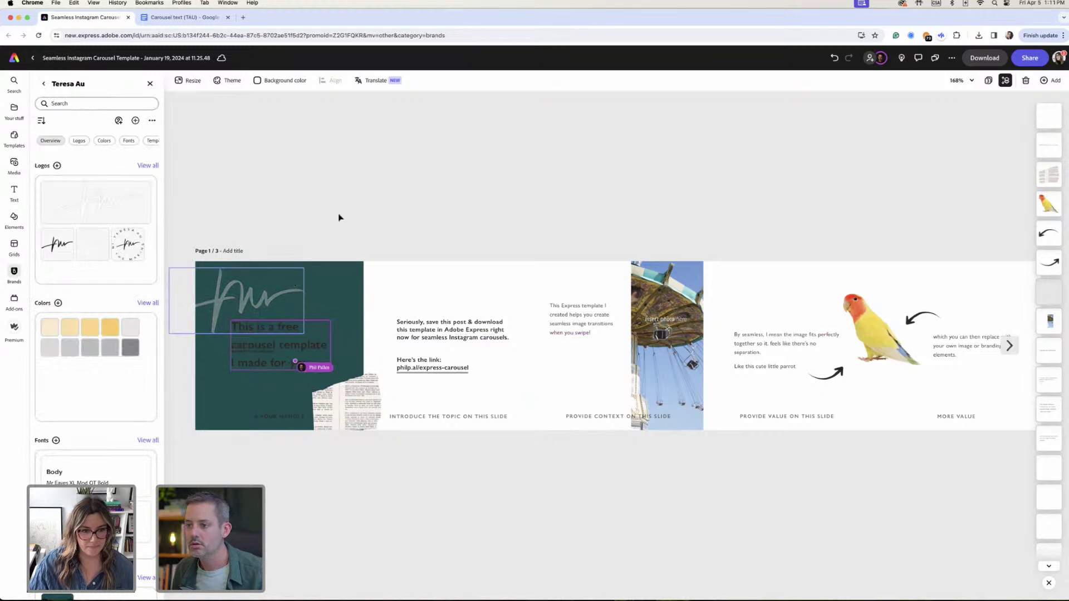
pyautogui.scroll(-2, 113, 315)
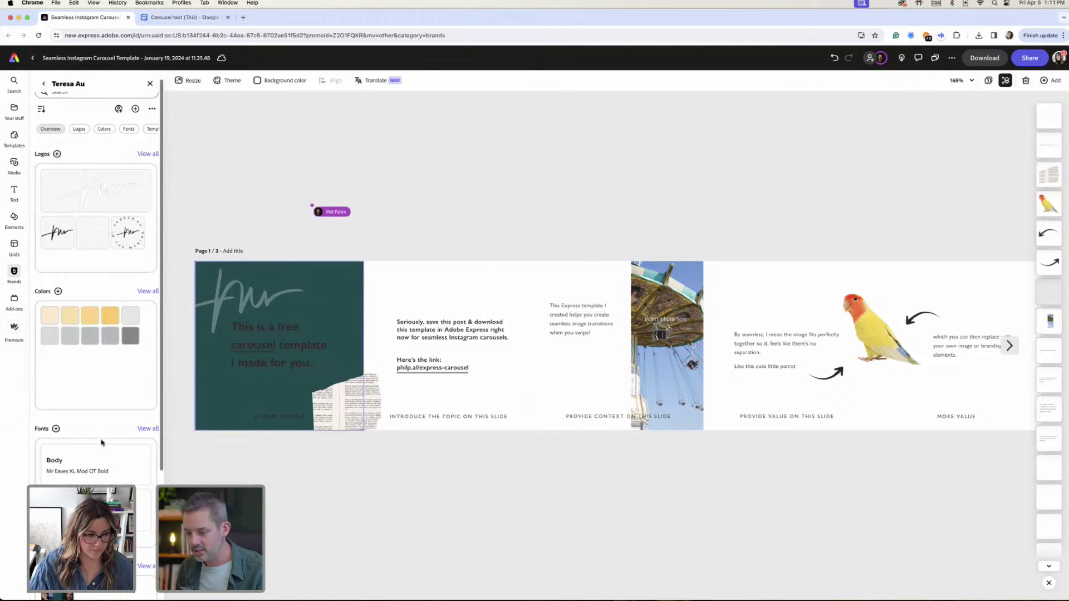
pyautogui.click(262, 294)
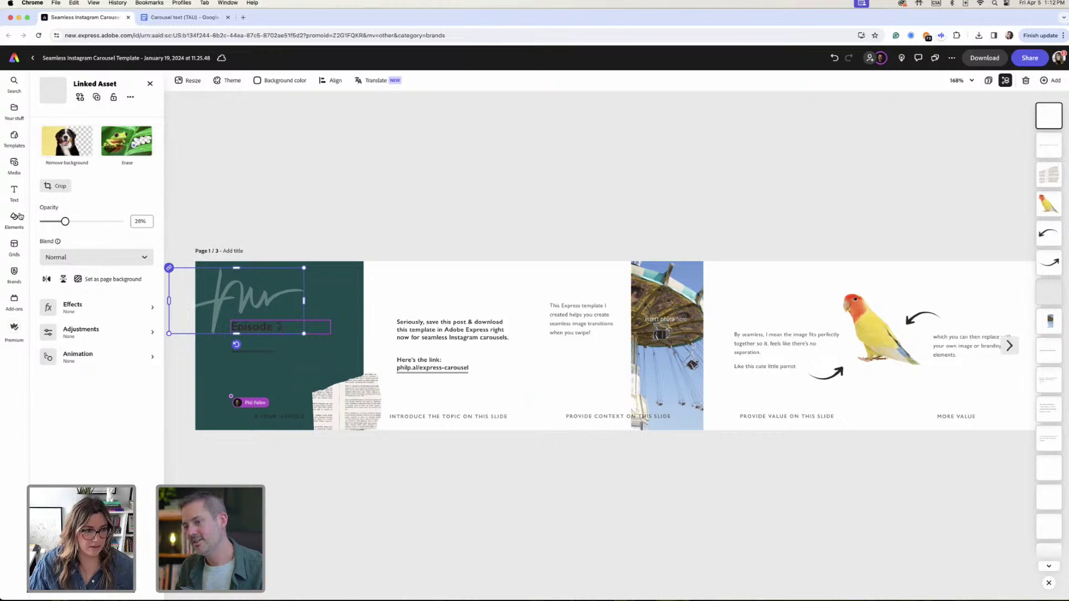
pyautogui.click(13, 272)
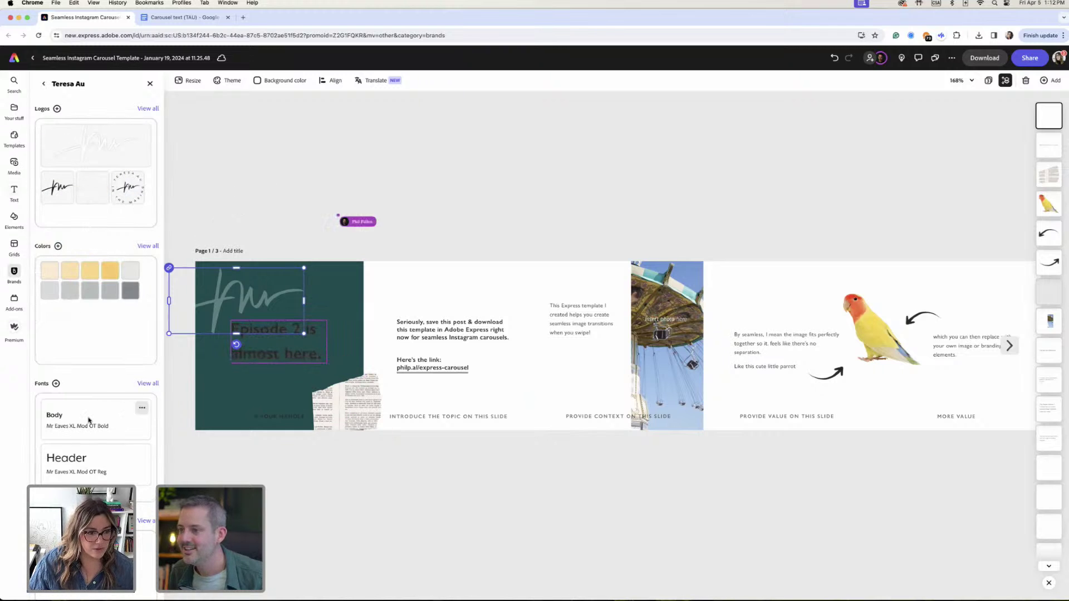
pyautogui.scroll(-2, 67, 412)
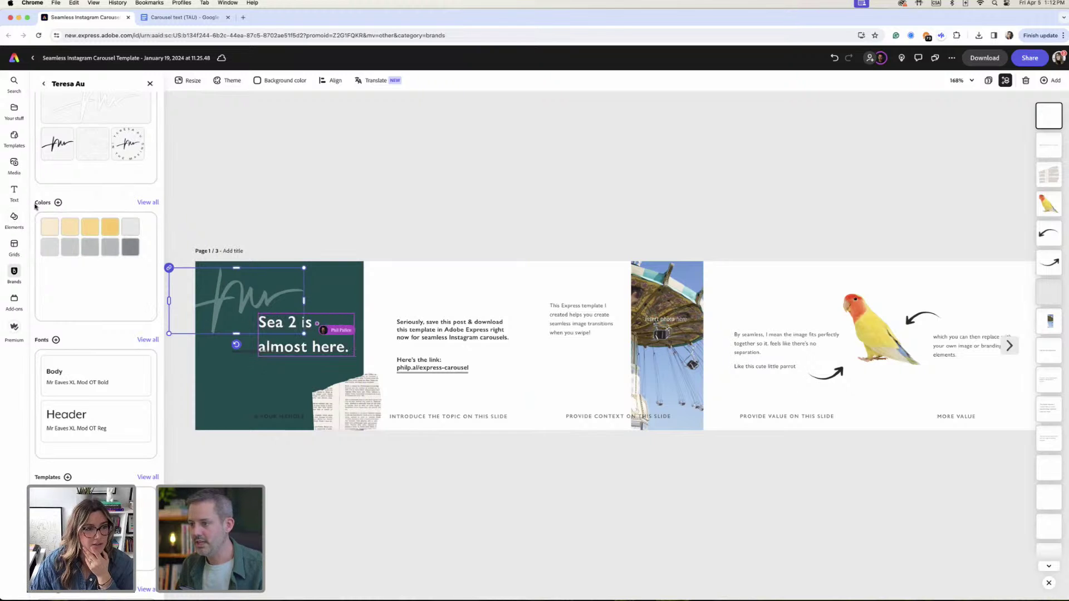
# Add a new text element reading "2" and place it below the headline on the green first slide.
pyautogui.click(15, 192)
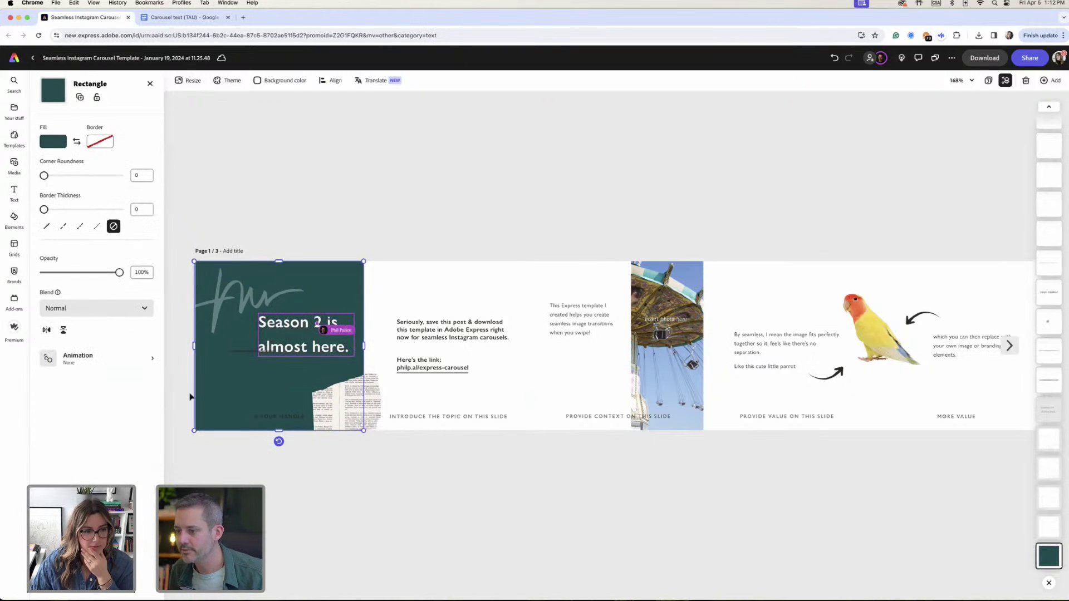
pyautogui.click(14, 190)
pyautogui.click(84, 102)
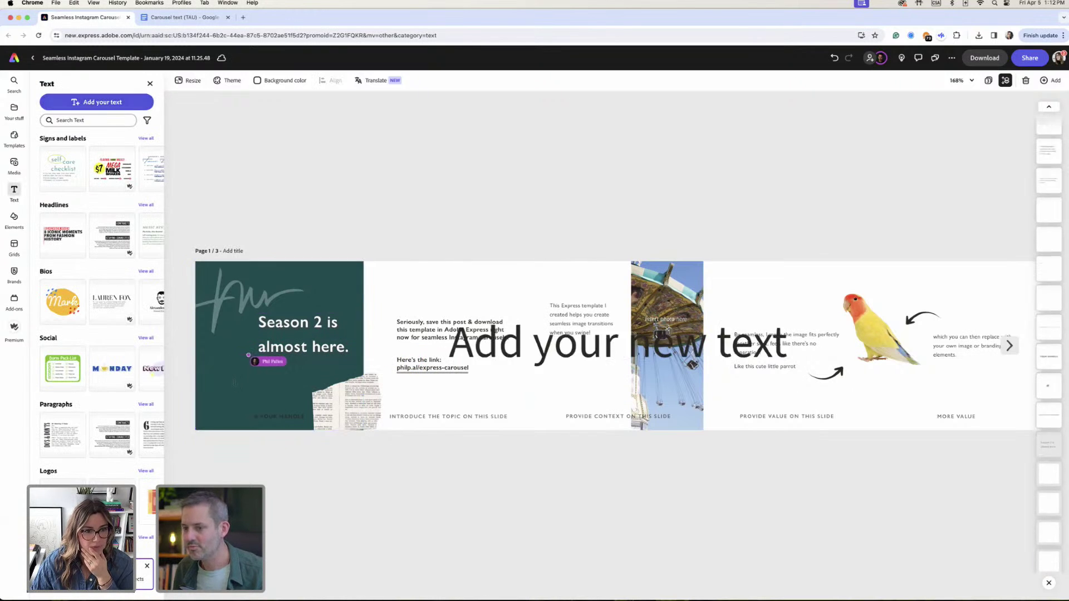
pyautogui.doubleClick(706, 349)
pyautogui.press('BackSpace')
pyautogui.write('2')
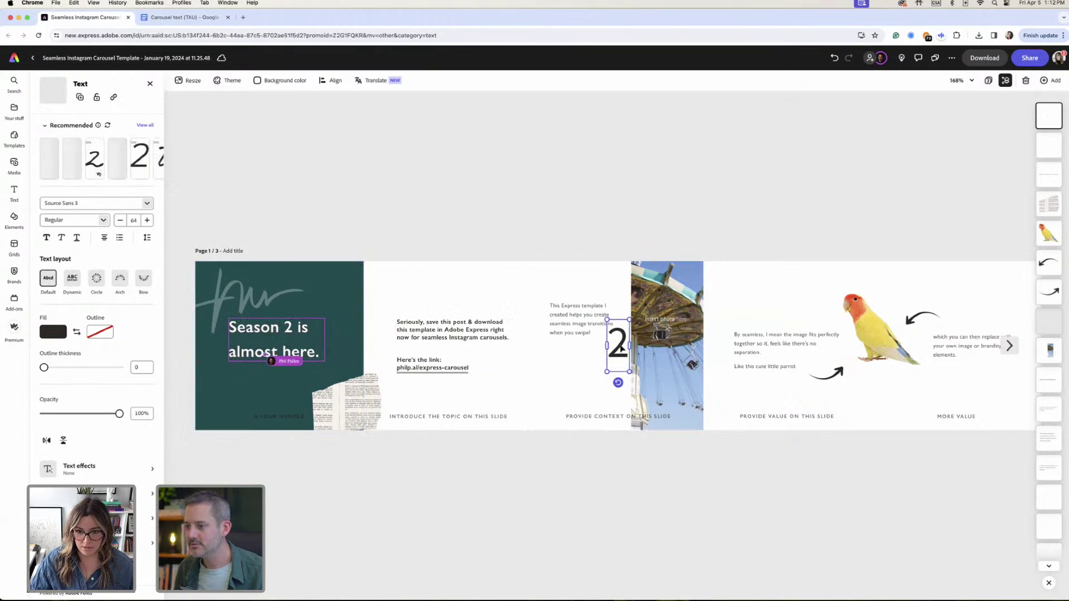
pyautogui.moveTo(619, 345); pyautogui.dragTo(186, 394)
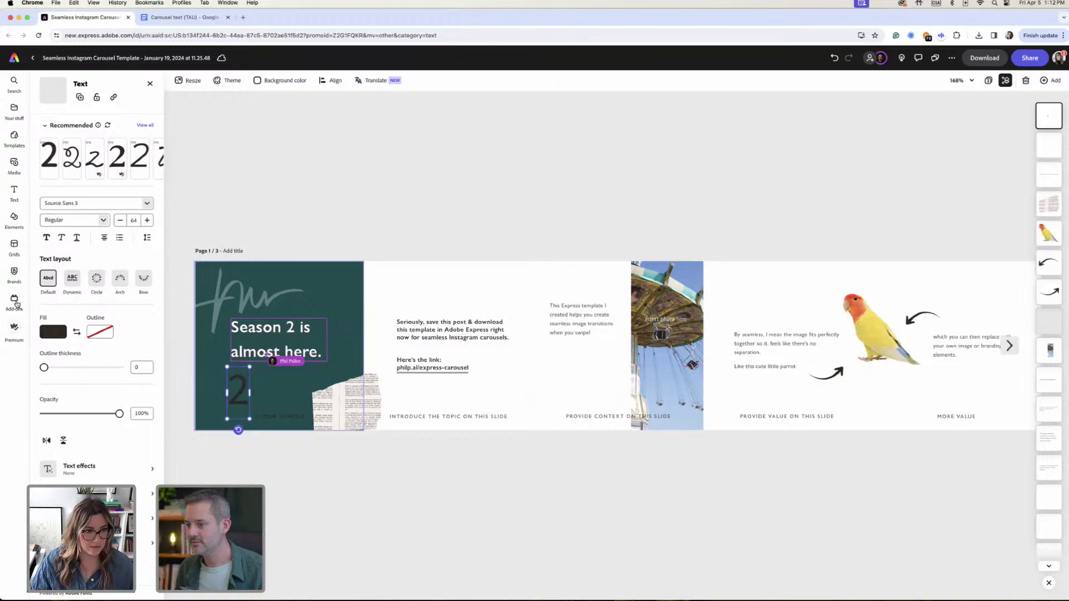
# Check the brand's complete list of fonts for one to use on the new 2.
pyautogui.click(14, 272)
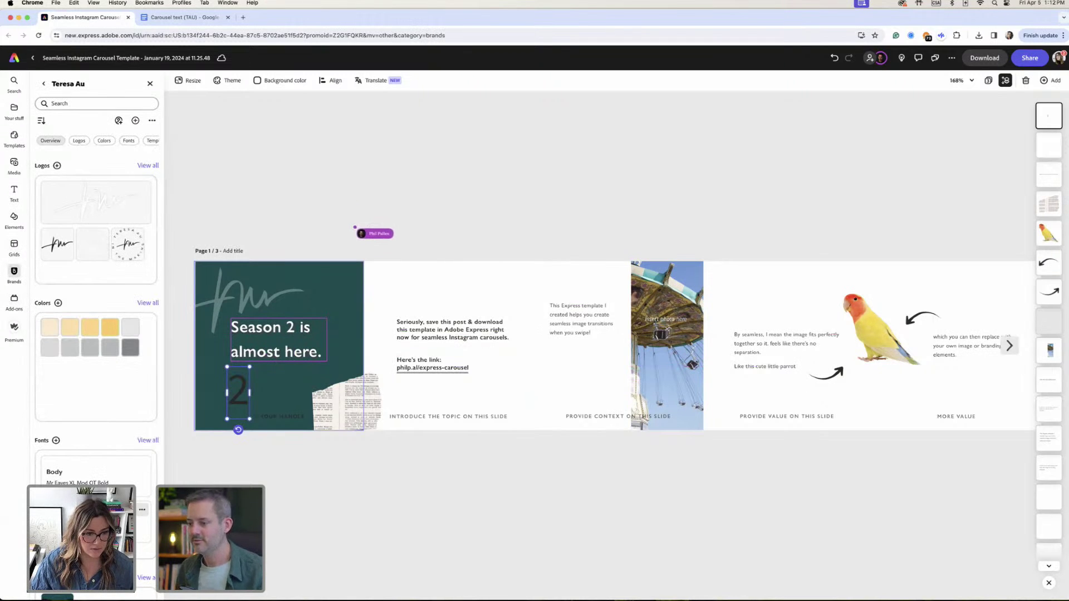
pyautogui.scroll(-3, 145, 421)
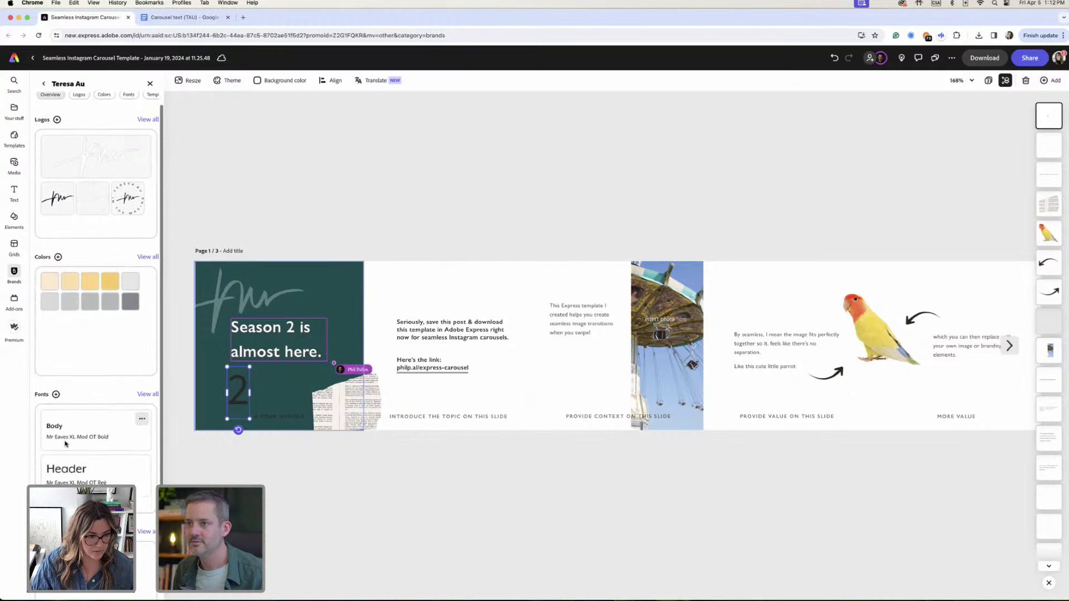
pyautogui.press('Return')
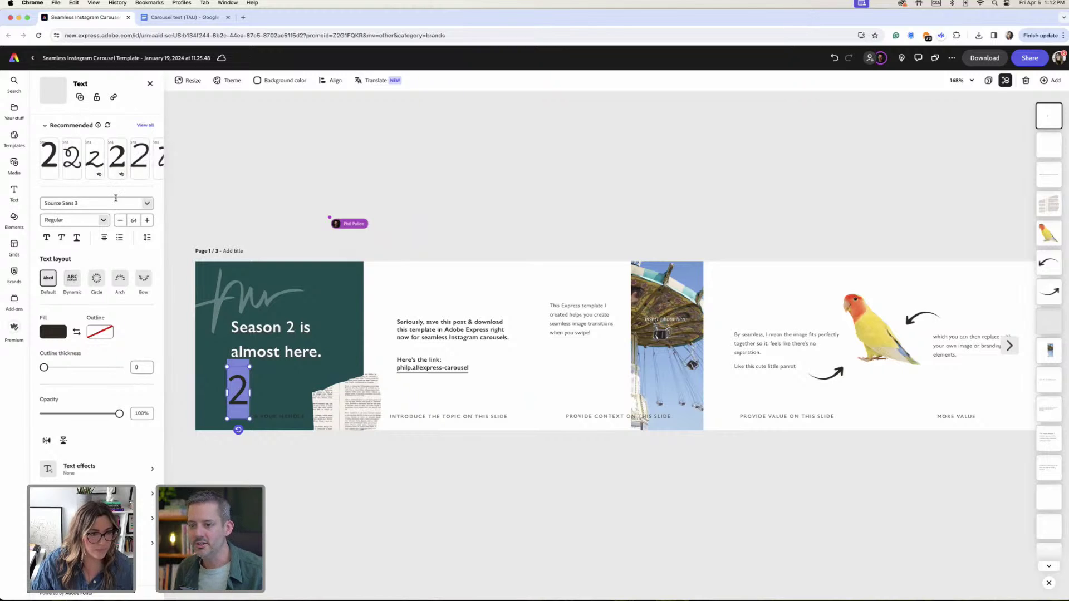
pyautogui.click(154, 208)
pyautogui.click(206, 201)
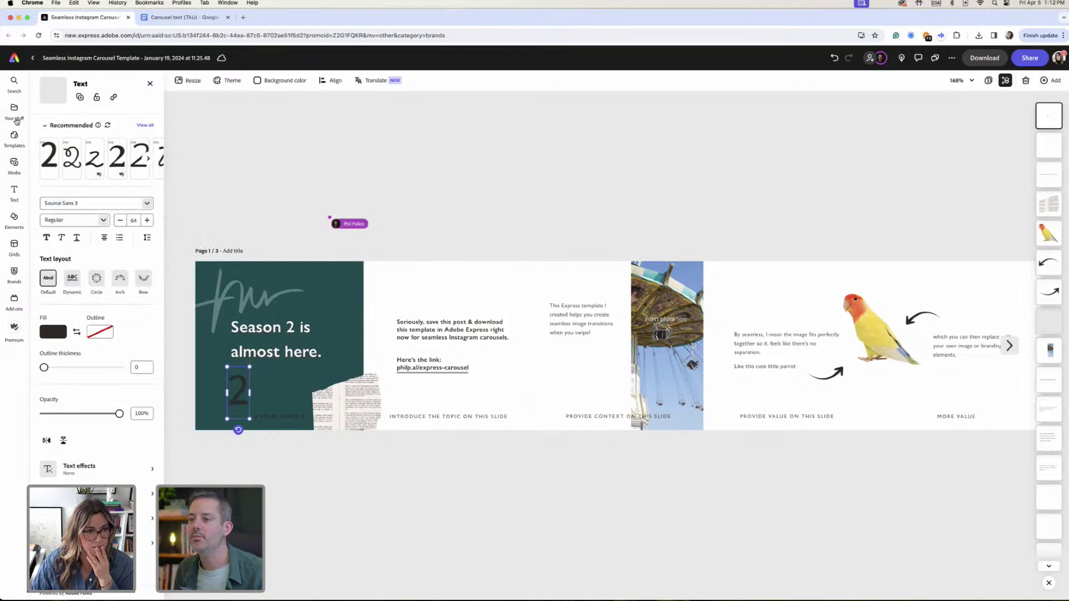
pyautogui.click(14, 273)
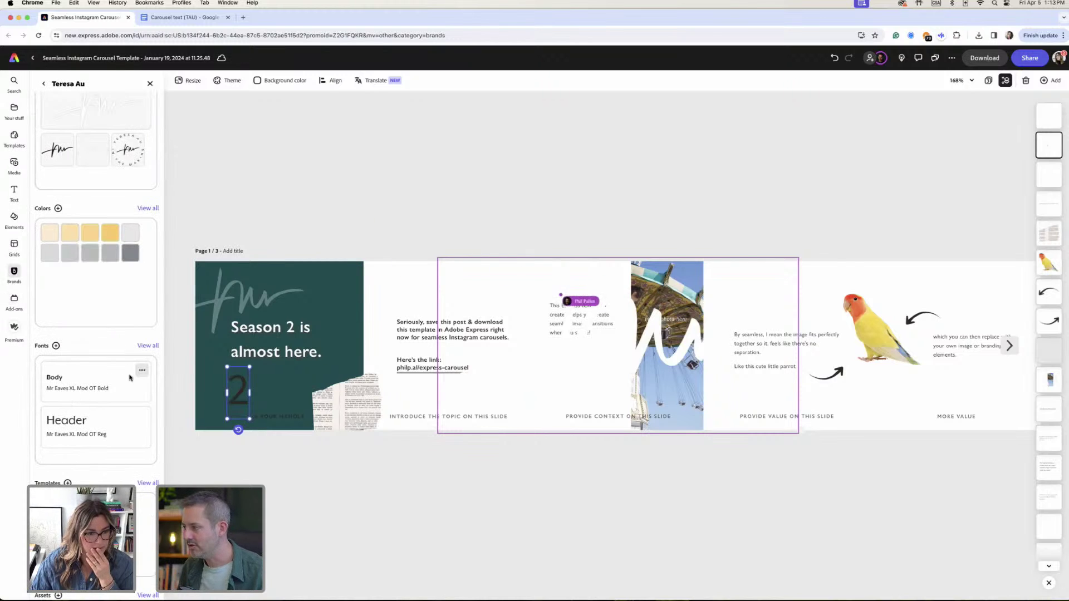
pyautogui.click(149, 350)
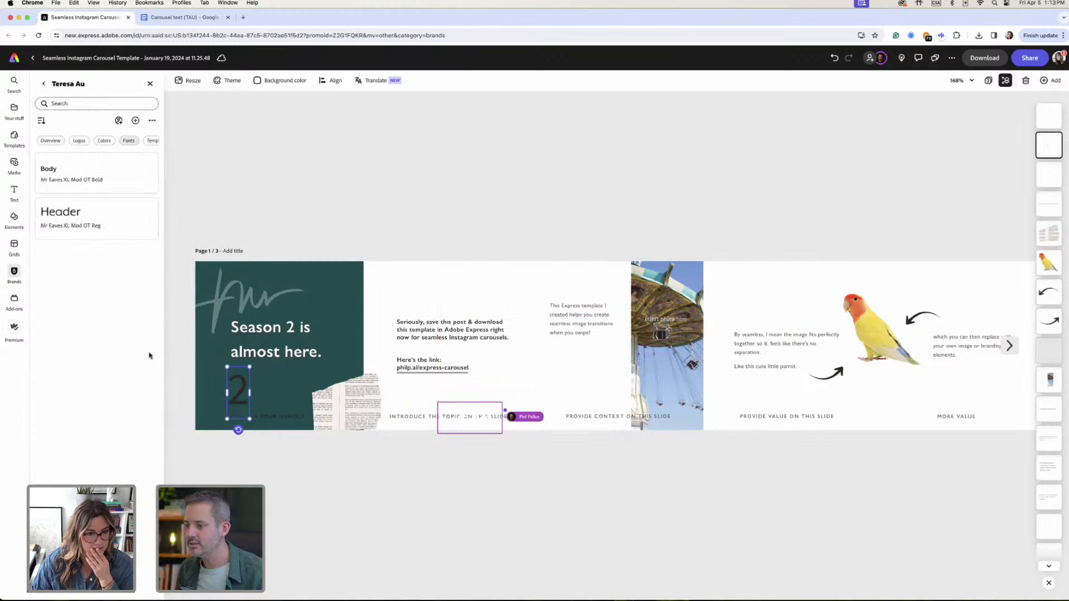
# Shift the 2 slightly left on the green slide and search the available fonts for the brand's header font.
pyautogui.moveTo(240, 388); pyautogui.dragTo(226, 389)
pyautogui.doubleClick(226, 390)
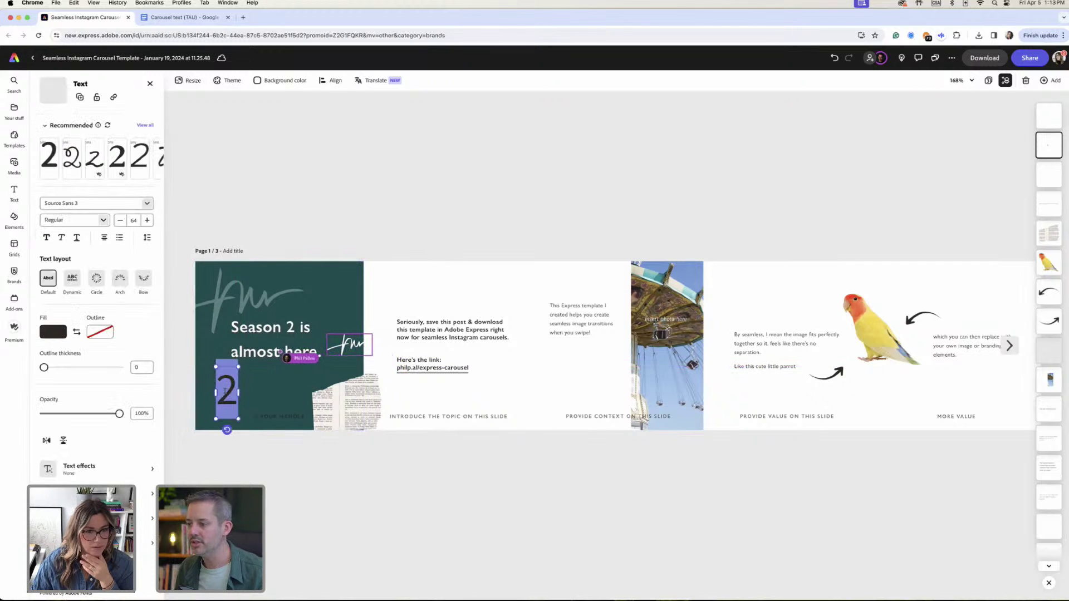
pyautogui.click(148, 204)
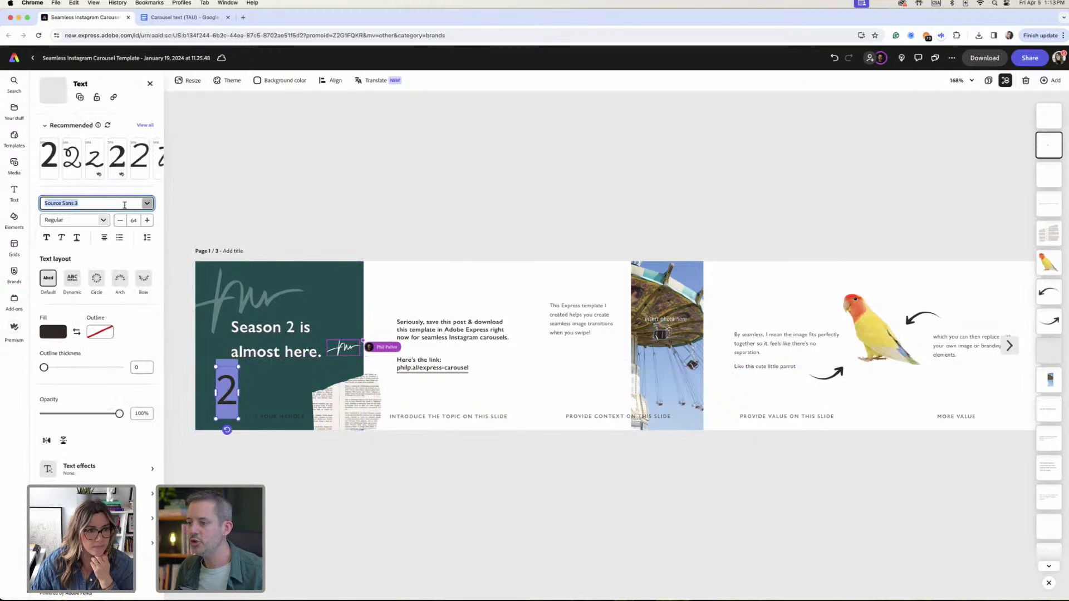
pyautogui.write('headeer')
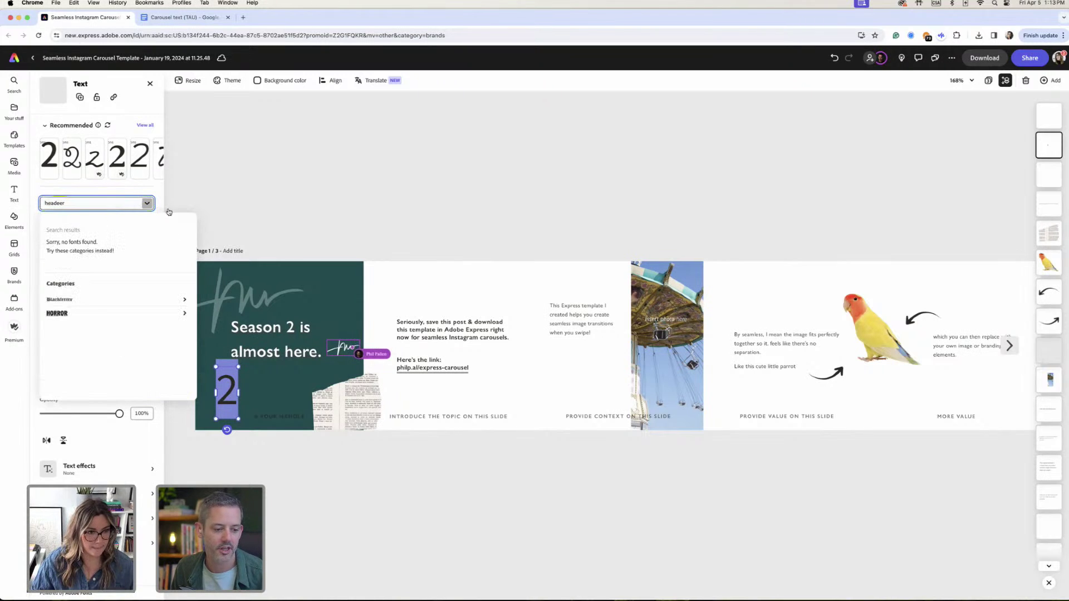
pyautogui.press('Escape')
# Set the font of the 2 to Mr Eaves XL Mod Nar OT Bold and its fill to white.
pyautogui.click(14, 271)
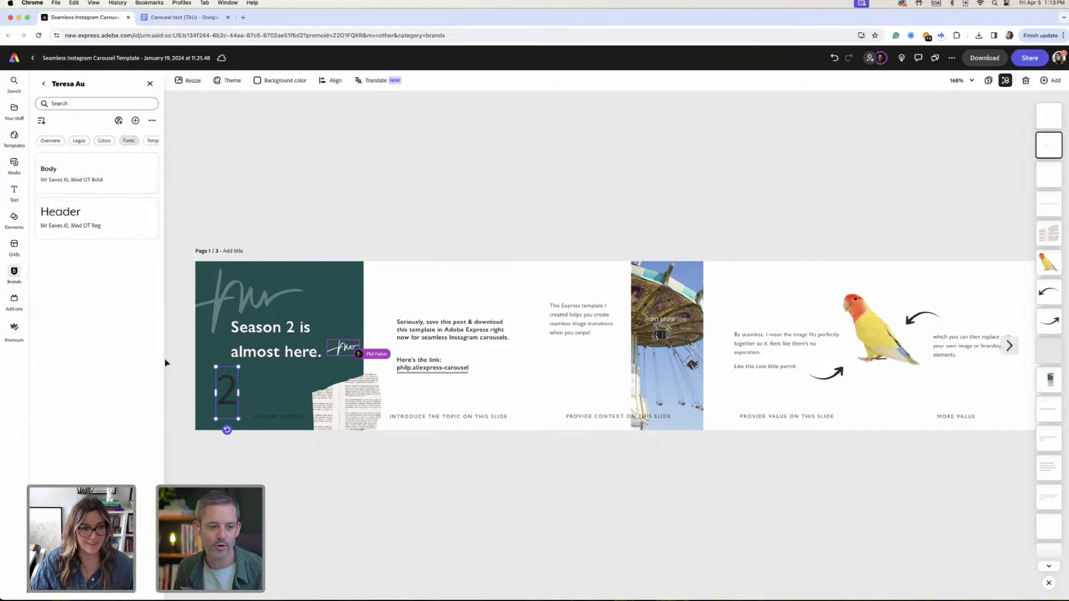
pyautogui.doubleClick(232, 394)
pyautogui.click(97, 204)
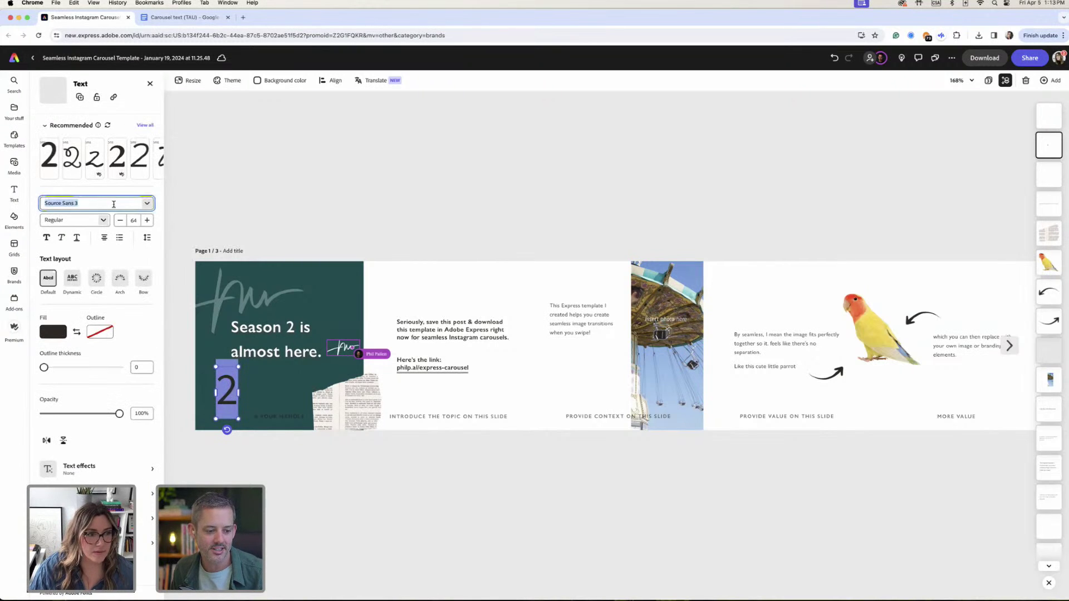
pyautogui.write('Mr')
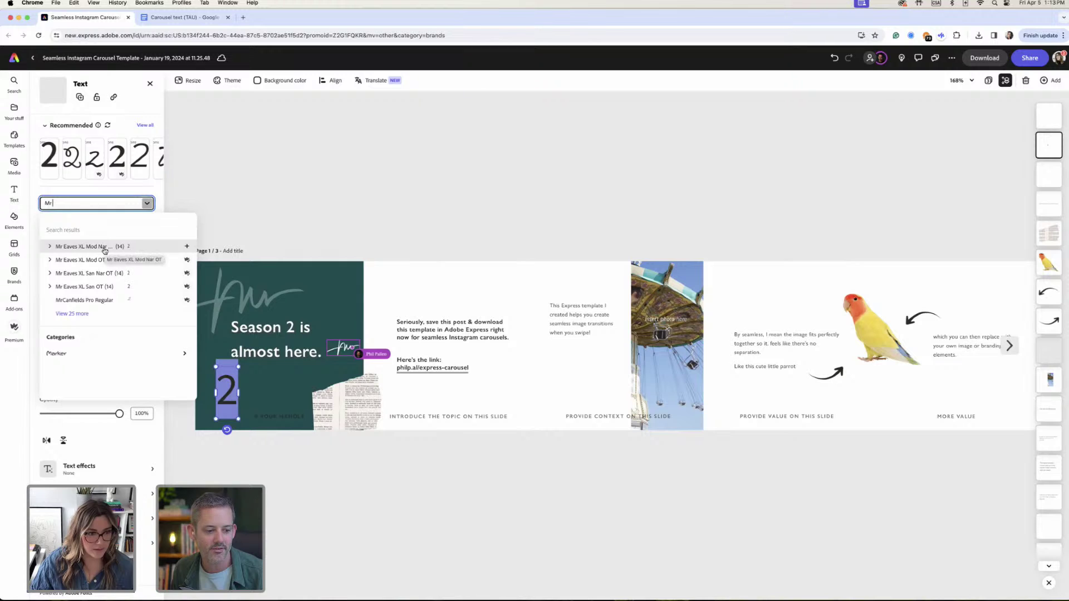
pyautogui.click(50, 247)
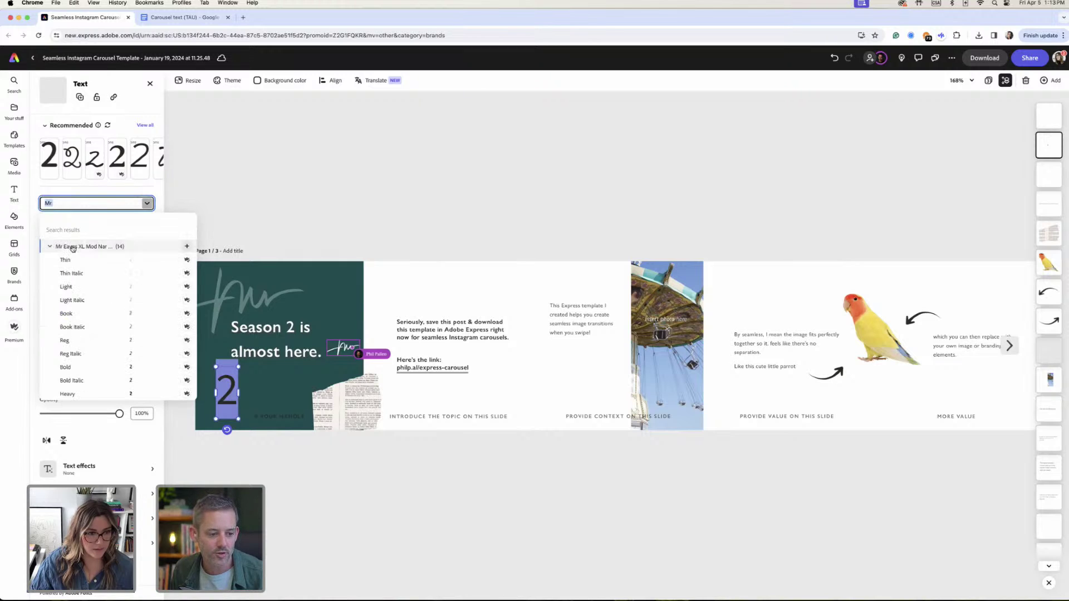
pyautogui.click(95, 367)
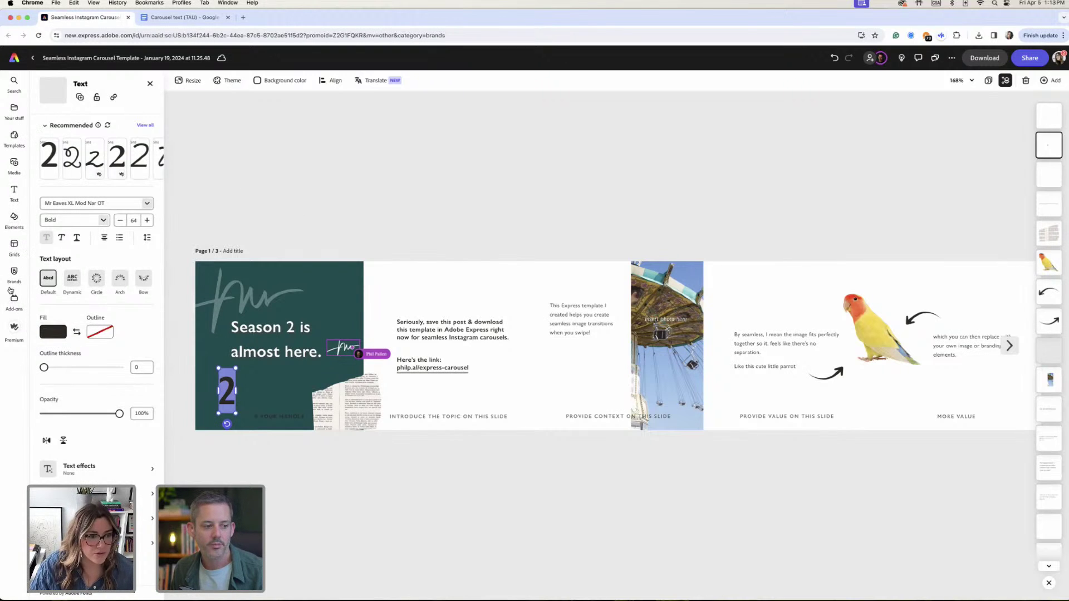
pyautogui.click(53, 332)
pyautogui.click(101, 287)
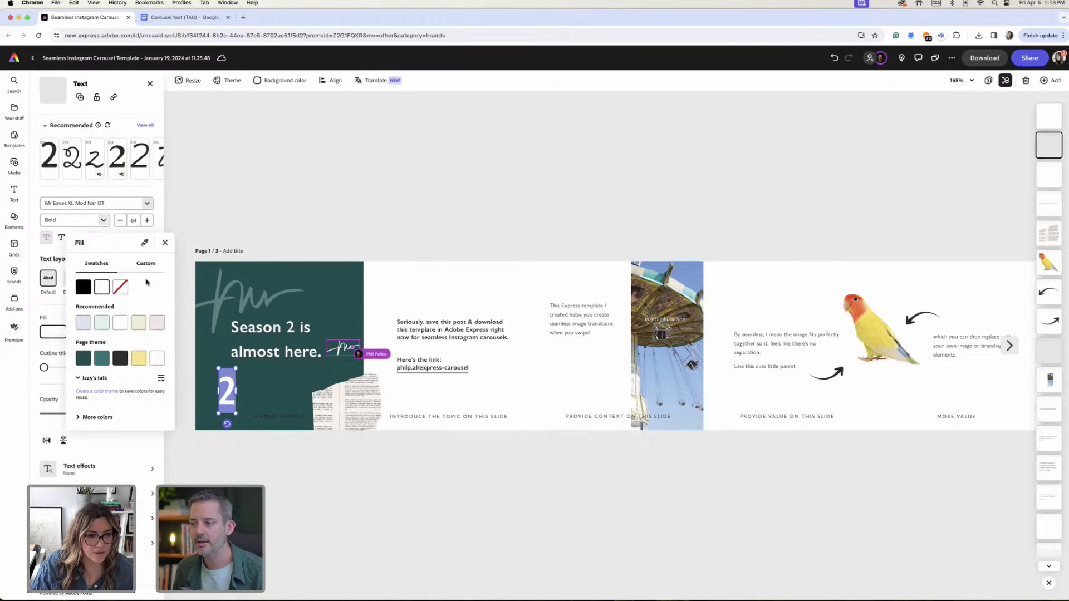
# Enlarge the white 2, first to size 156 and then further, and move it toward the right edge of the green slide.
pyautogui.click(238, 370)
pyautogui.moveTo(218, 413); pyautogui.dragTo(176, 473)
pyautogui.click(223, 411)
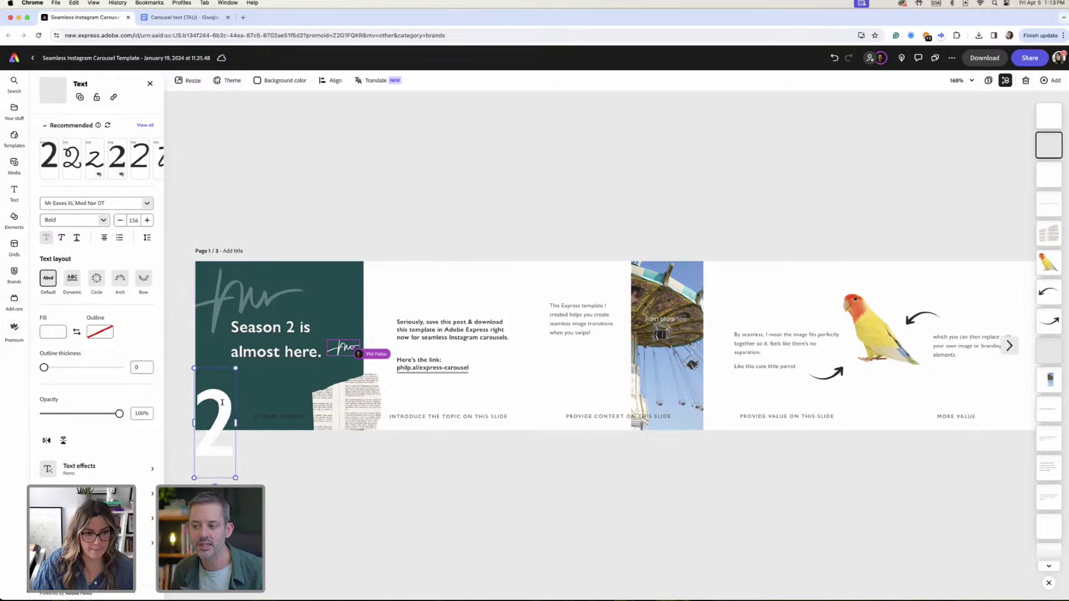
pyautogui.click(249, 466)
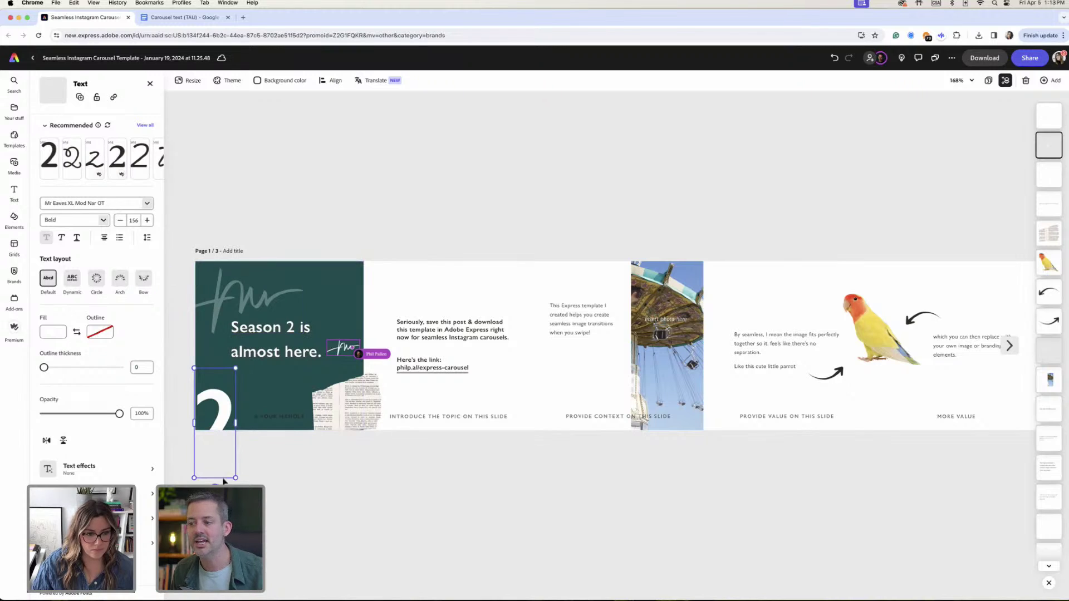
pyautogui.moveTo(233, 389); pyautogui.dragTo(323, 348)
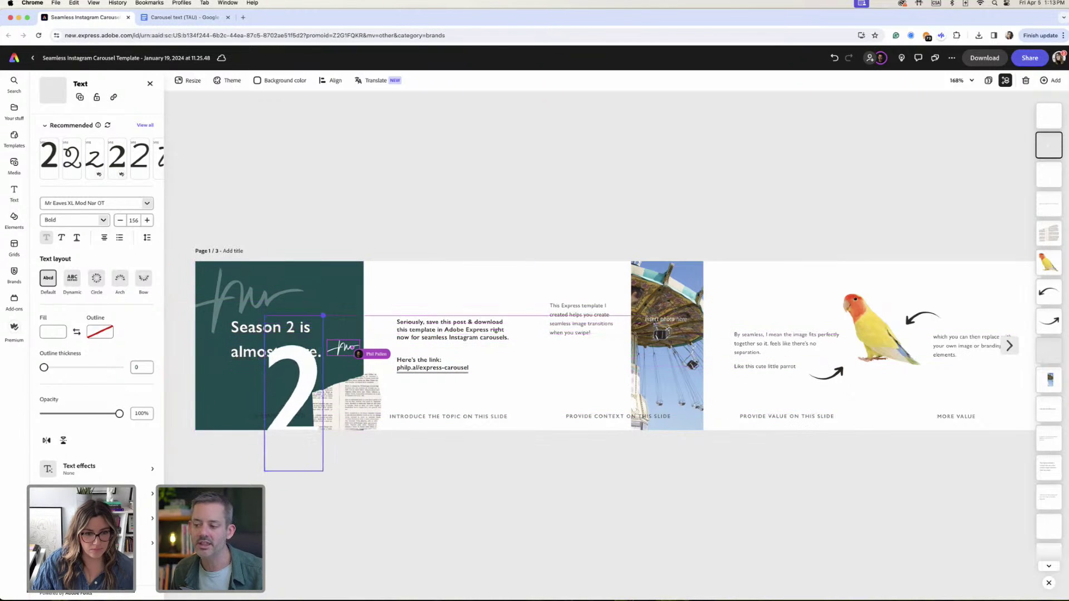
# Replace the @ sign and YOUR HANDLE placeholder on the green slide with the small white signature logo, positioned near the slide's bottom edge.
pyautogui.click(351, 347)
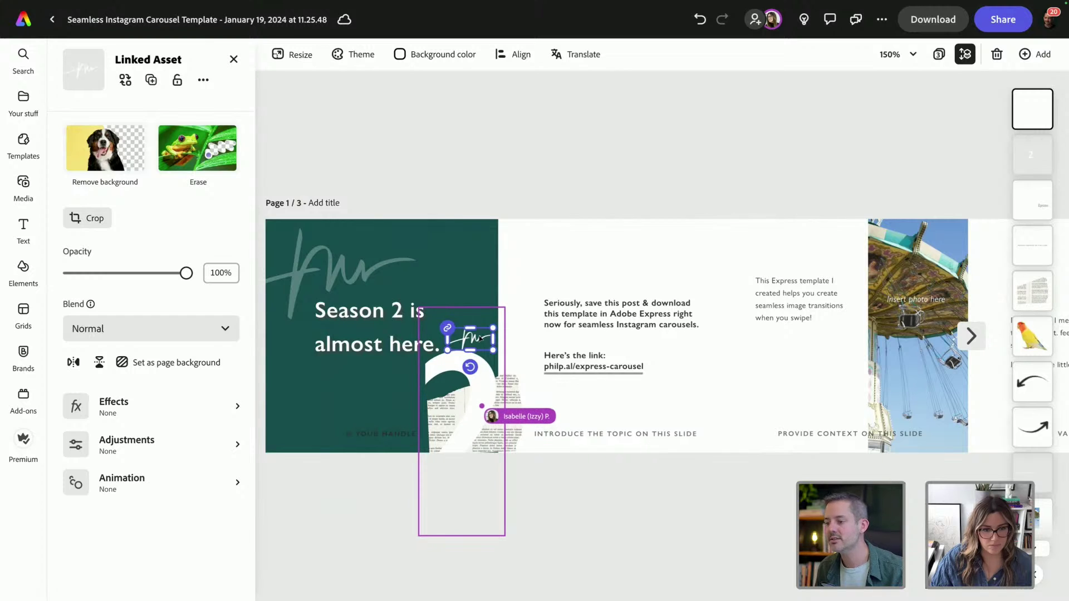
pyautogui.moveTo(480, 338)
pyautogui.mouseDown()
pyautogui.moveTo(343, 426)
pyautogui.moveTo(338, 410)
pyautogui.mouseUp()
pyautogui.click(379, 434)
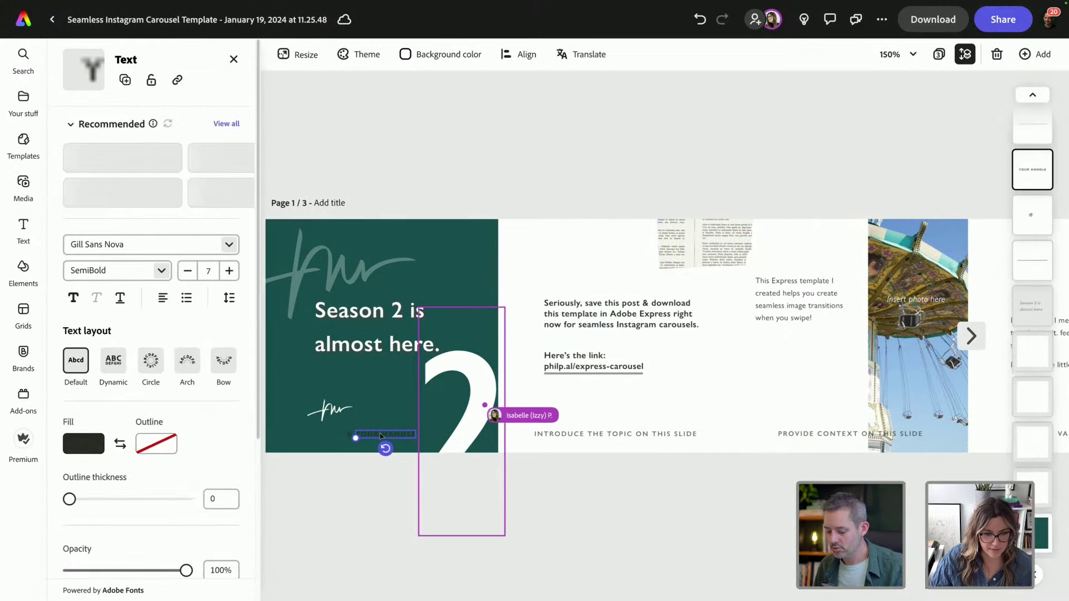
pyautogui.press('Delete')
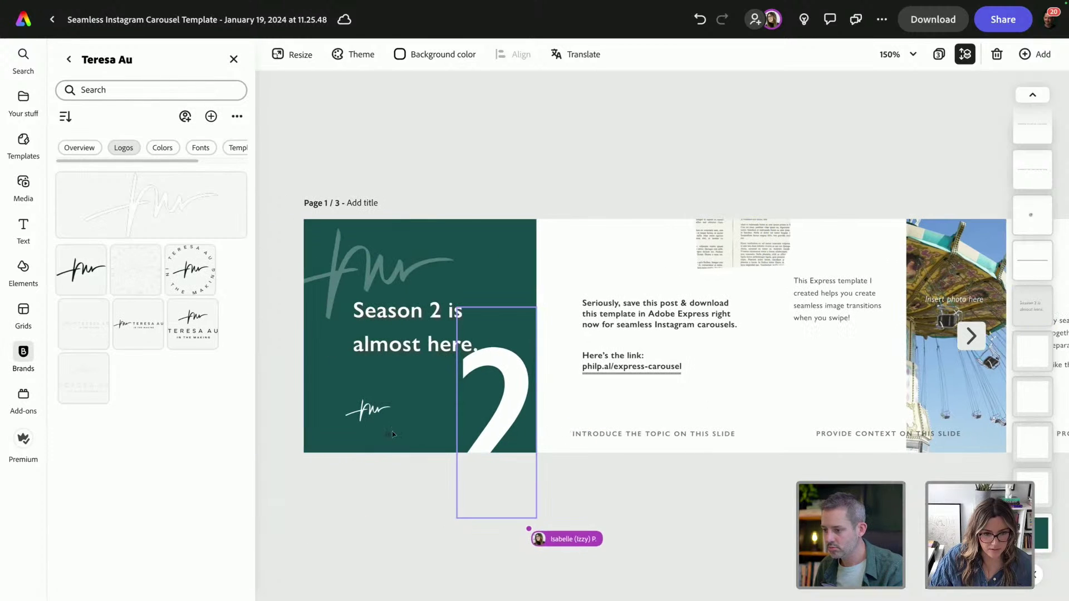
pyautogui.click(388, 435)
pyautogui.press('Delete')
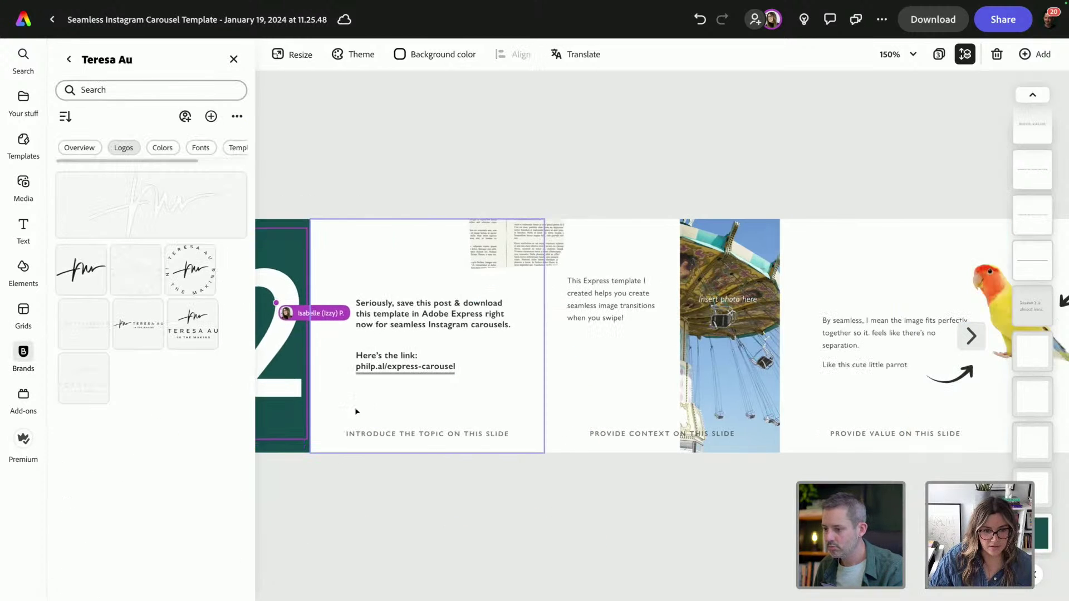
pyautogui.click(388, 427)
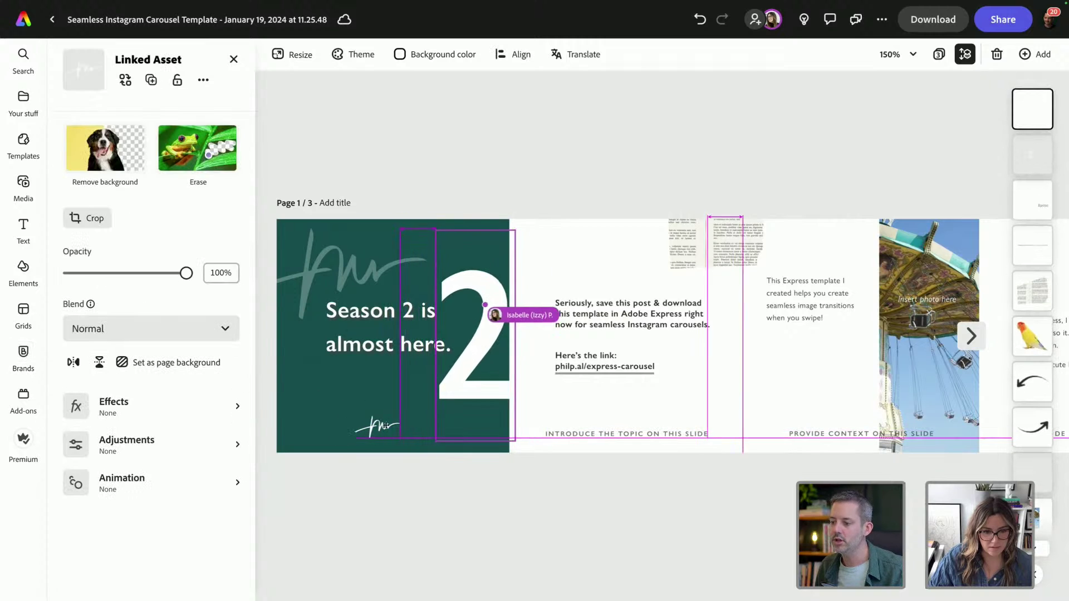
pyautogui.moveTo(393, 425); pyautogui.dragTo(400, 428)
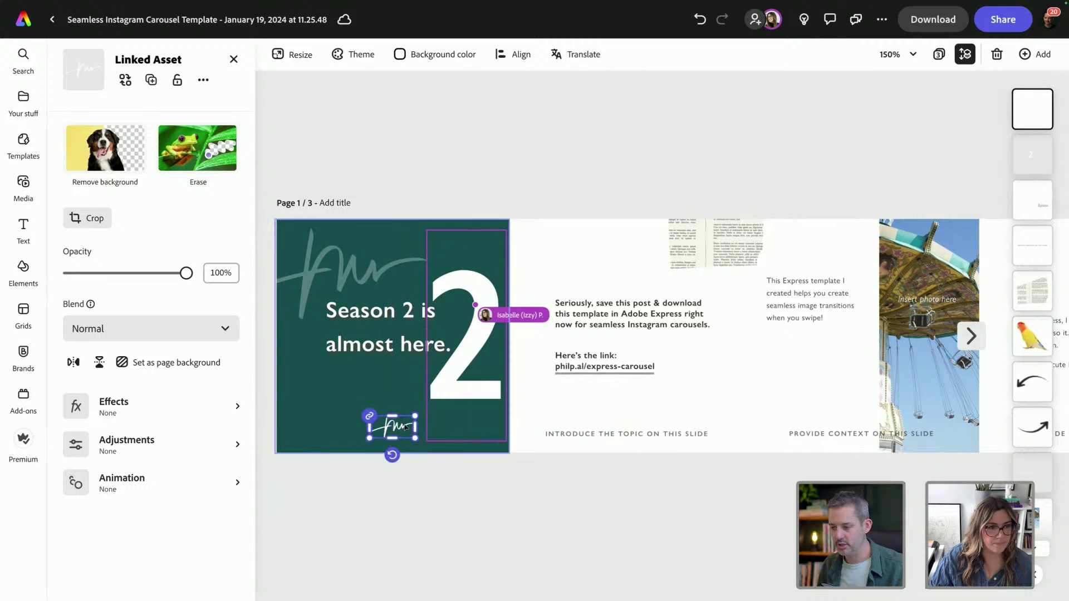
# Delete the "INTRODUCE THE TOPIC ON THIS SLIDE" caption from the second slide and leave nothing selected.
pyautogui.hscroll(1, 456, 409)
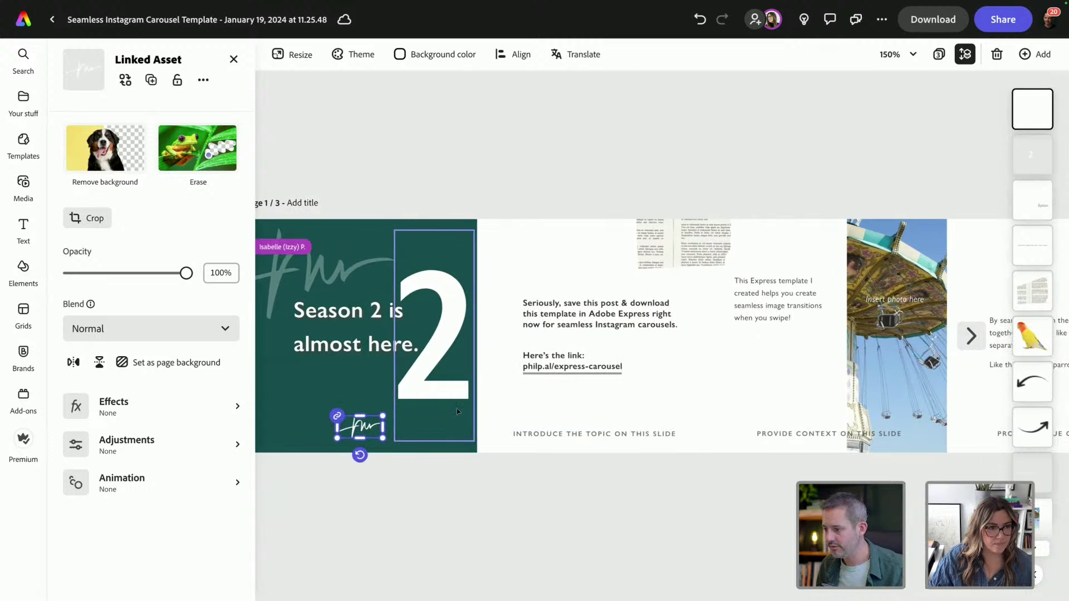
pyautogui.click(630, 437)
pyautogui.press('Delete')
pyautogui.hscroll(3, 627, 438)
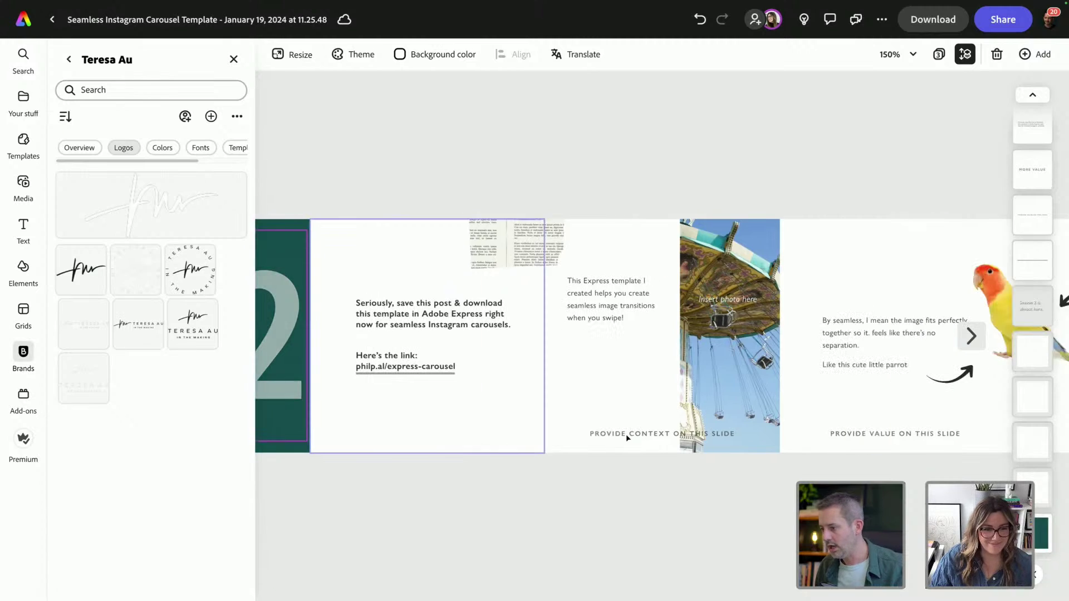
pyautogui.click(483, 415)
pyautogui.click(445, 439)
pyautogui.hscroll(-3, 445, 438)
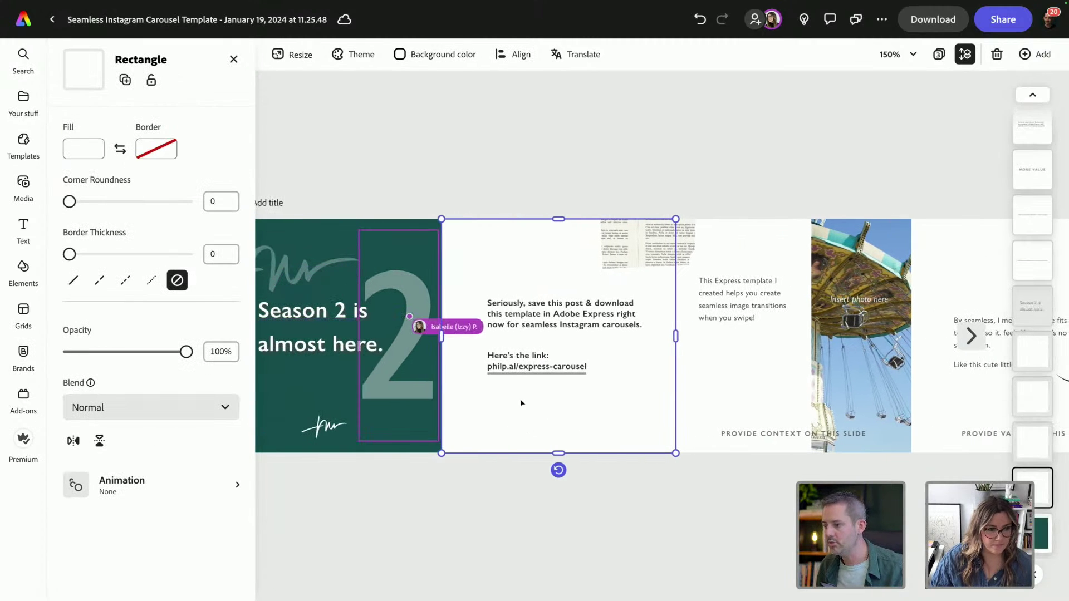
pyautogui.click(547, 510)
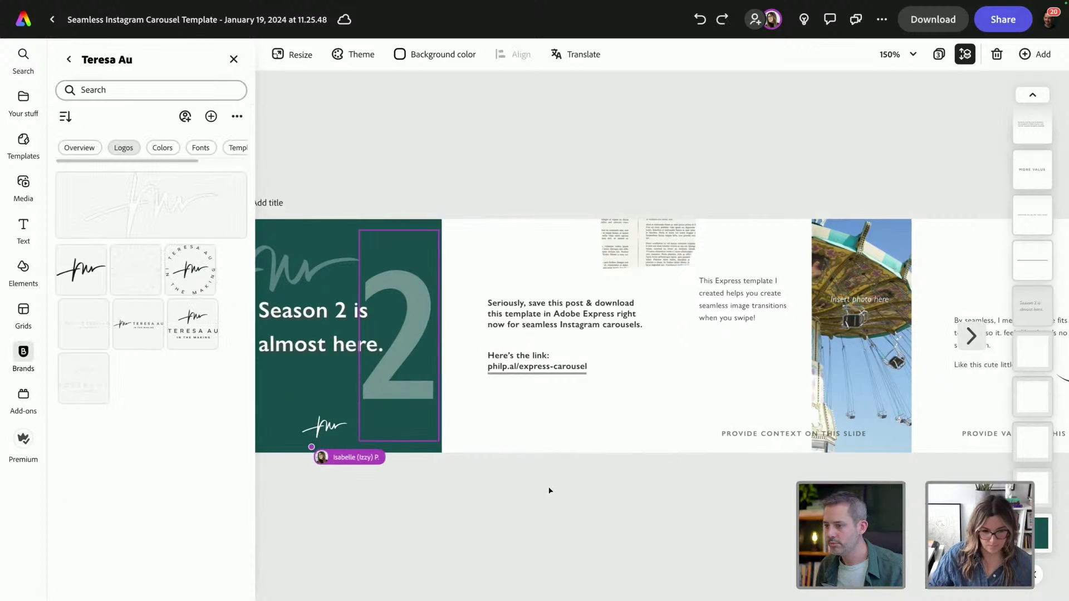
pyautogui.hscroll(-2, 550, 486)
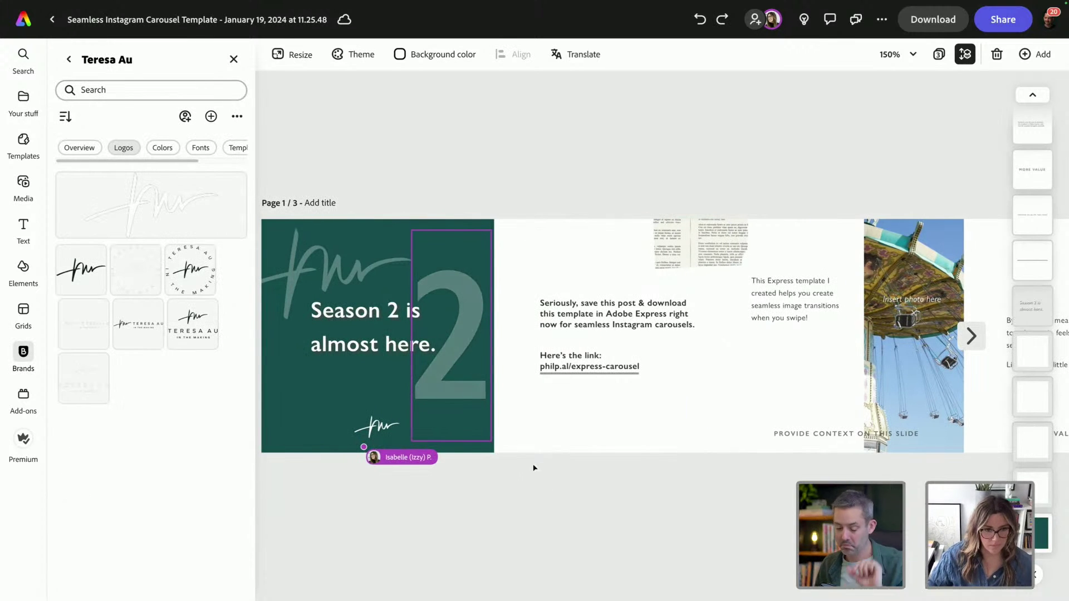
# Show the fill swatches for the "Season 2 is almost here." headline and switch their color library to the podcast host's brand.
pyautogui.click(381, 343)
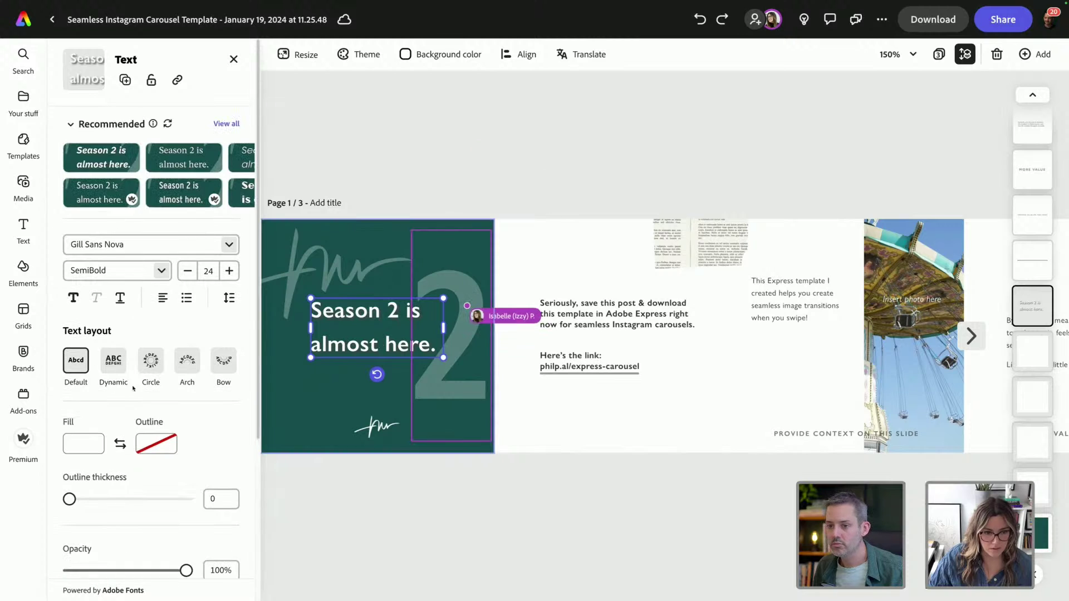
pyautogui.click(92, 450)
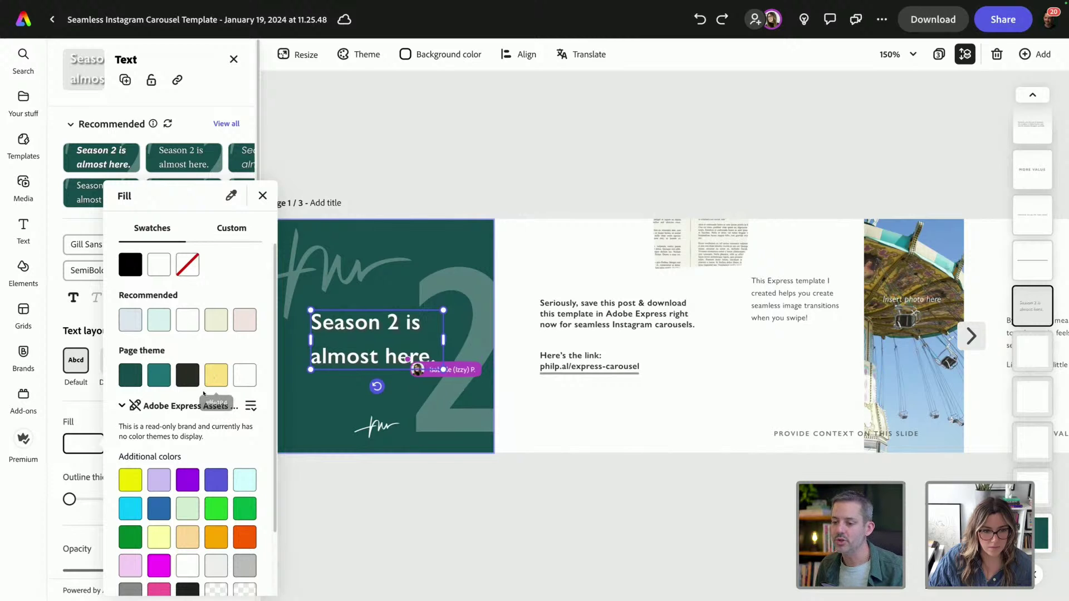
pyautogui.click(123, 406)
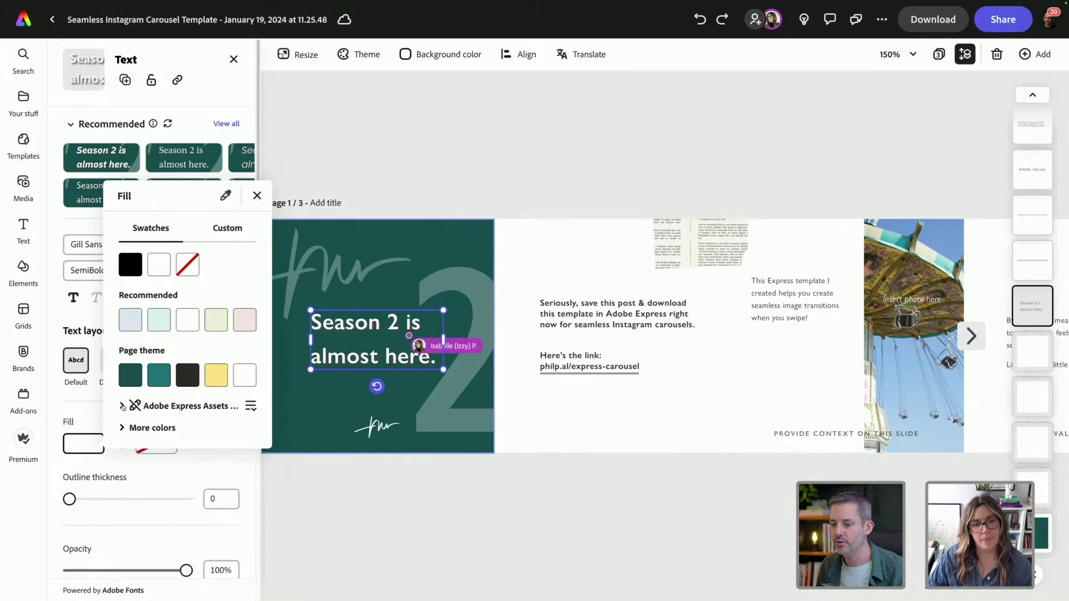
pyautogui.click(123, 406)
pyautogui.click(123, 406)
pyautogui.click(123, 407)
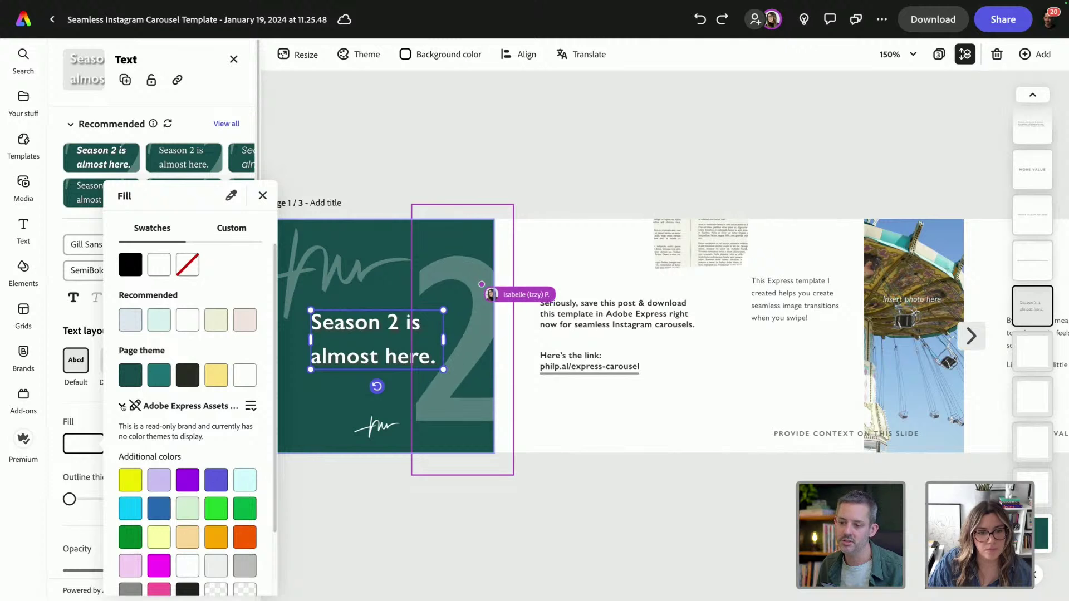
pyautogui.click(250, 406)
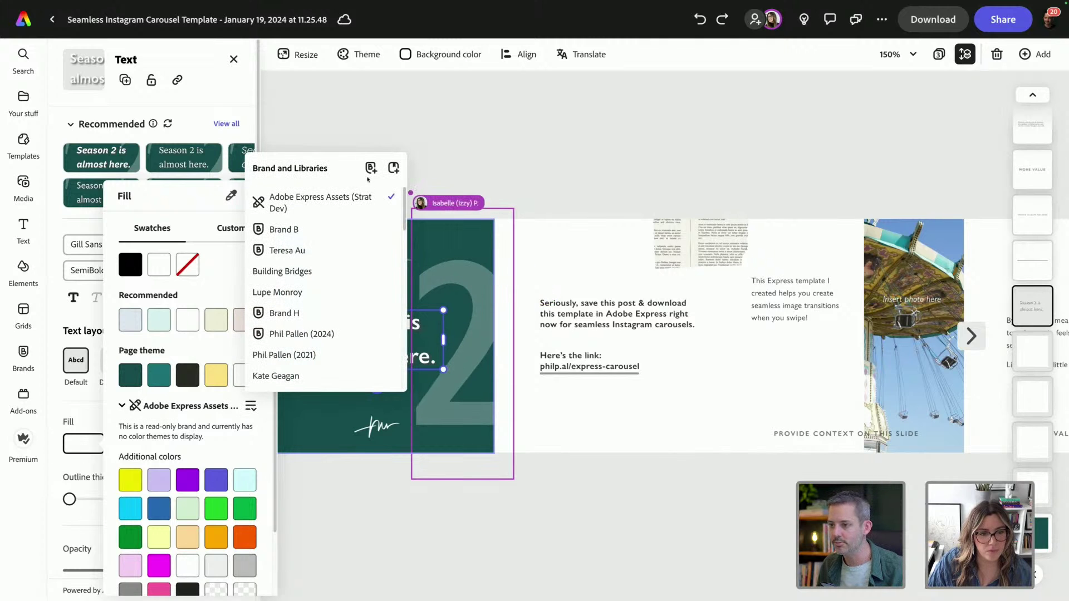
pyautogui.click(295, 256)
pyautogui.scroll(-2, 221, 394)
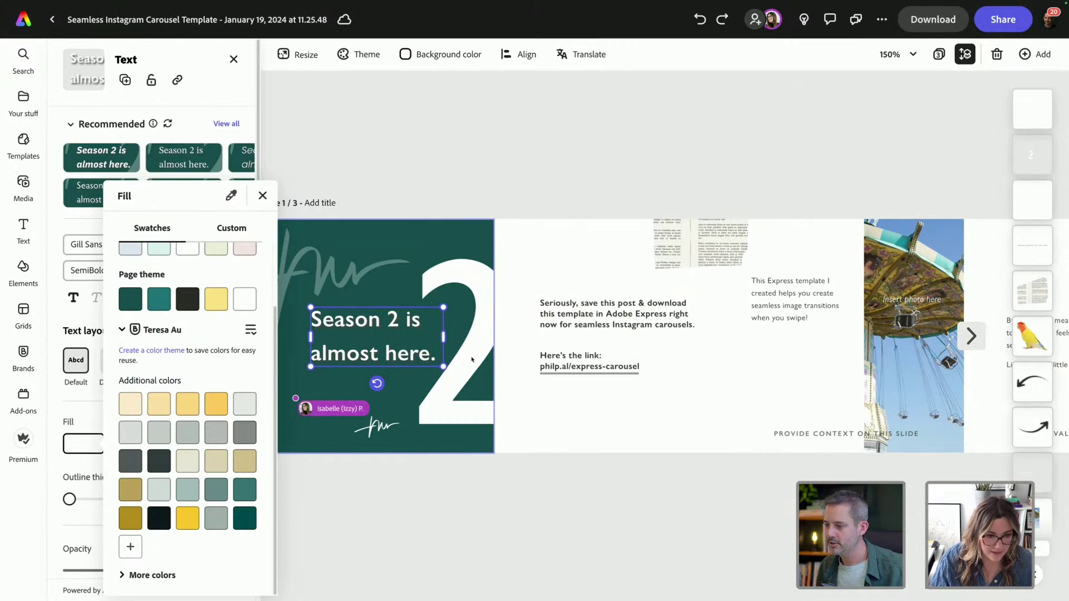
pyautogui.click(574, 362)
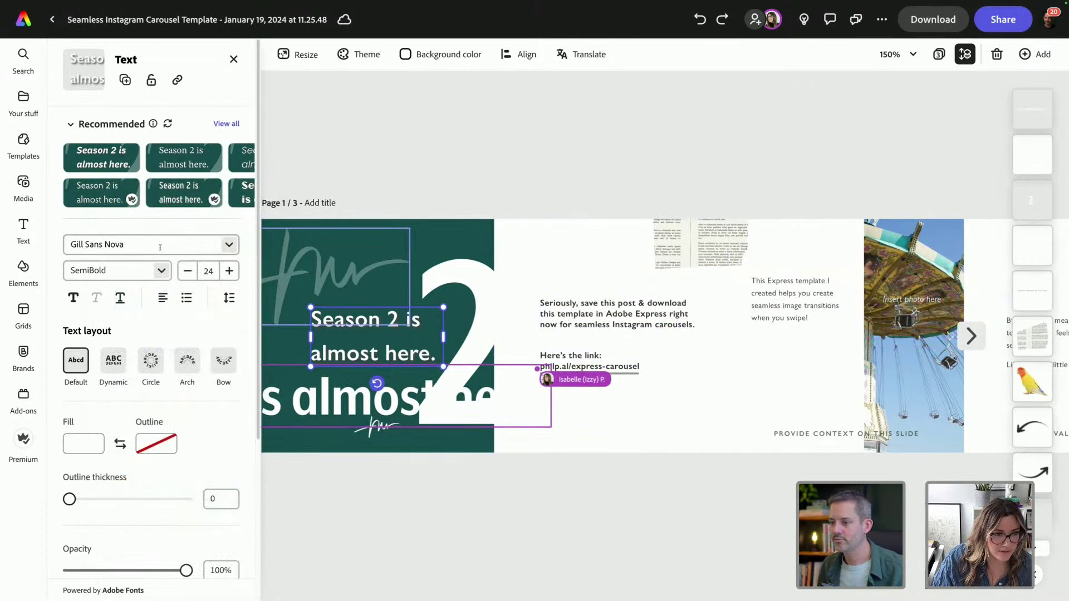
# Switch the font library for the headline to the podcast host's brand to view its header and body fonts.
pyautogui.click(229, 245)
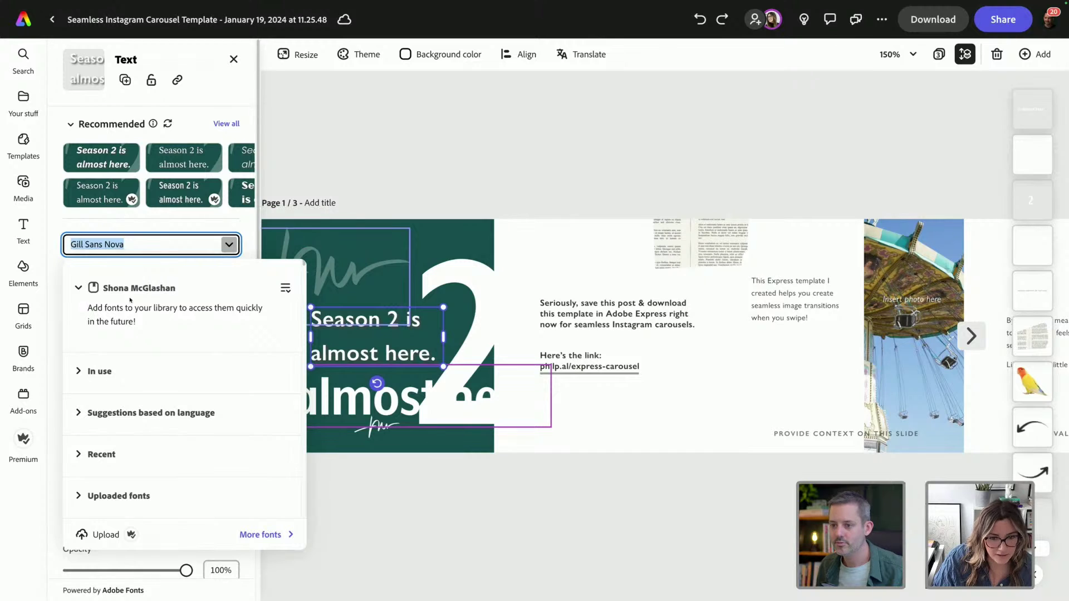
pyautogui.click(285, 288)
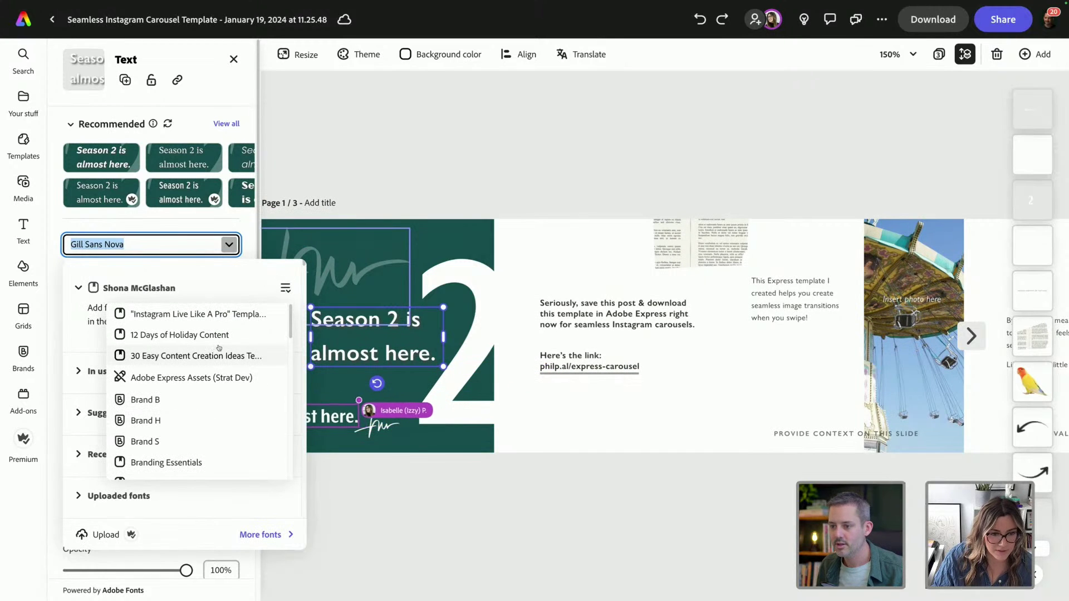
pyautogui.scroll(-1, 224, 348)
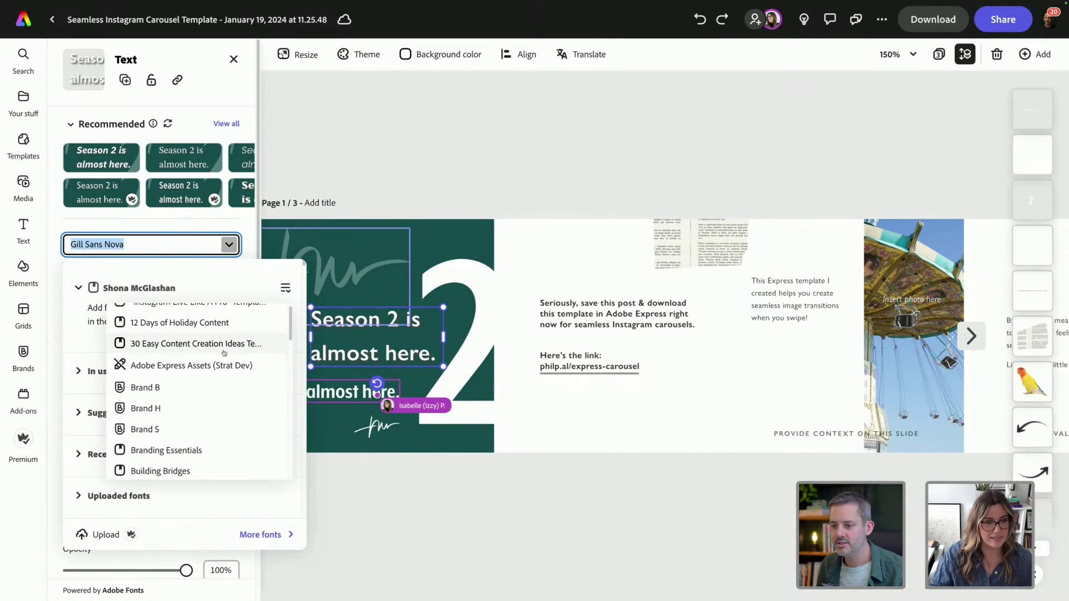
pyautogui.scroll(-8, 224, 353)
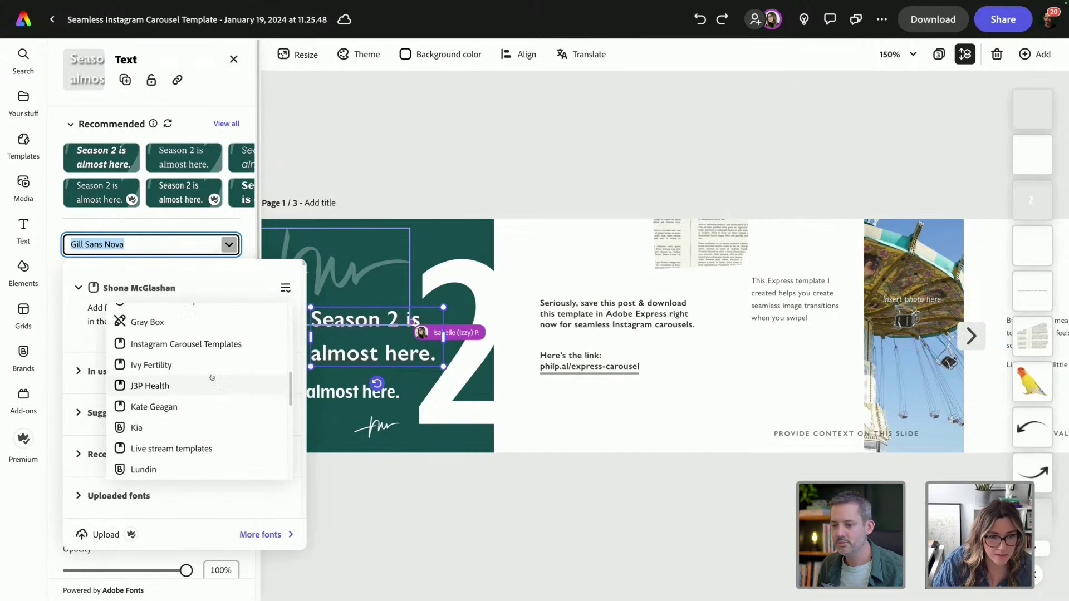
pyautogui.scroll(-3, 211, 401)
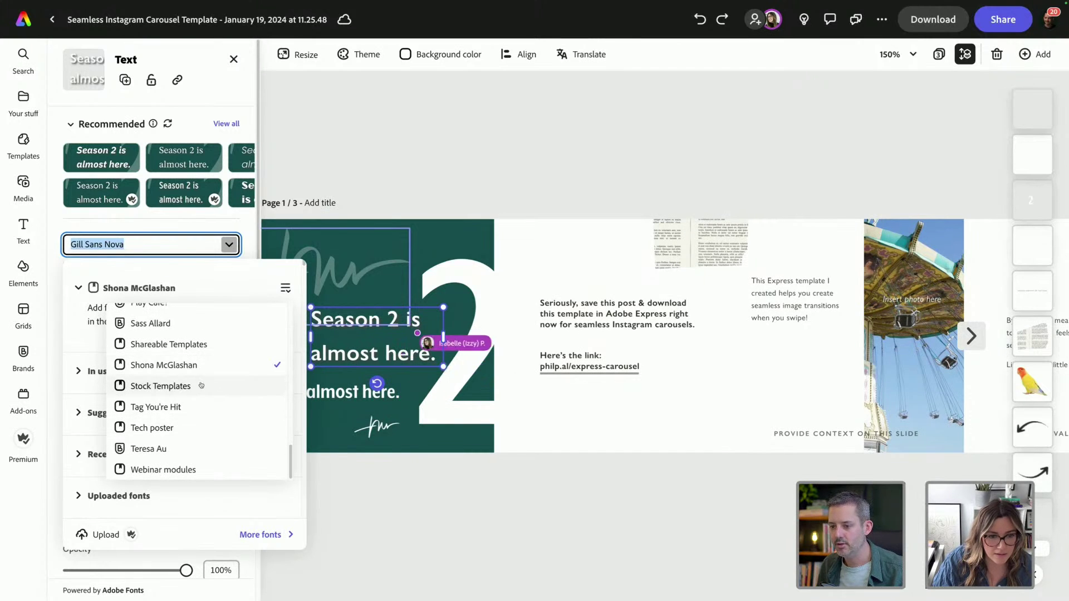
pyautogui.click(149, 449)
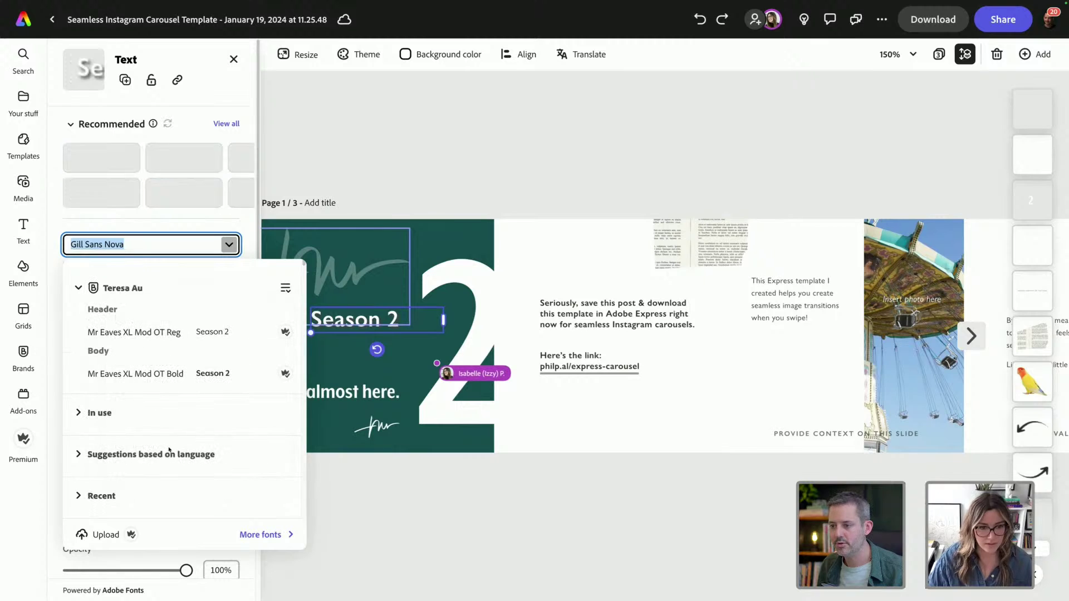
pyautogui.press('Escape')
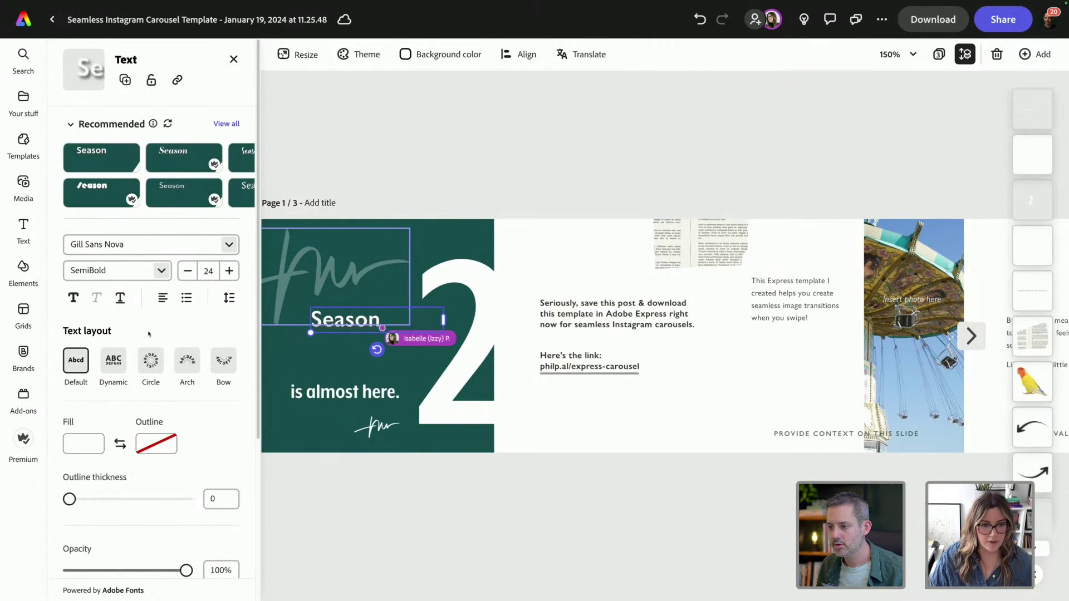
# Check the font settings of the "is almost here." text on the green slide.
pyautogui.click(345, 392)
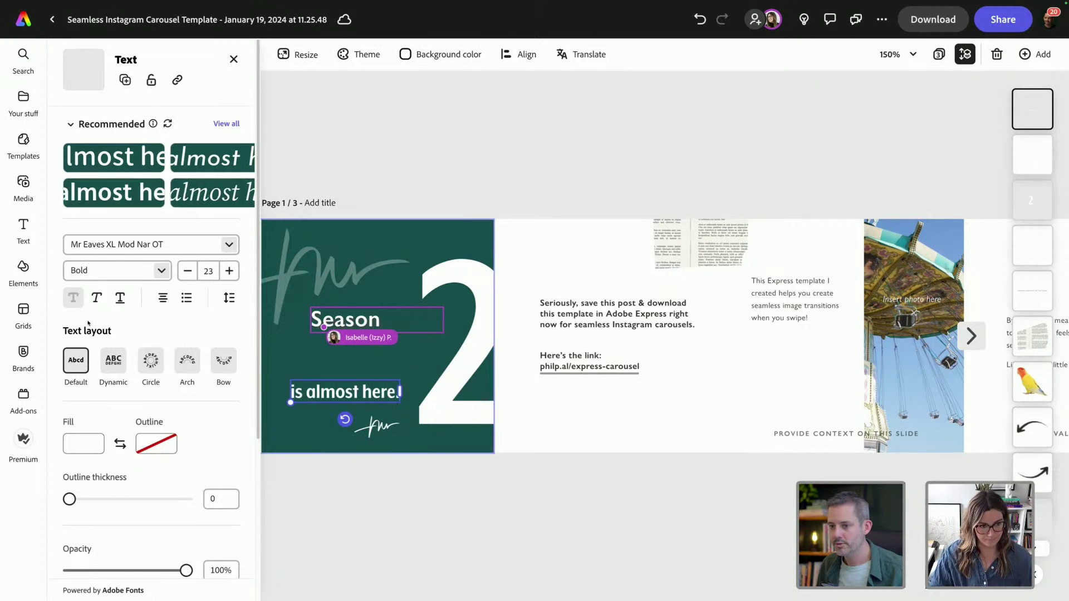
pyautogui.click(234, 59)
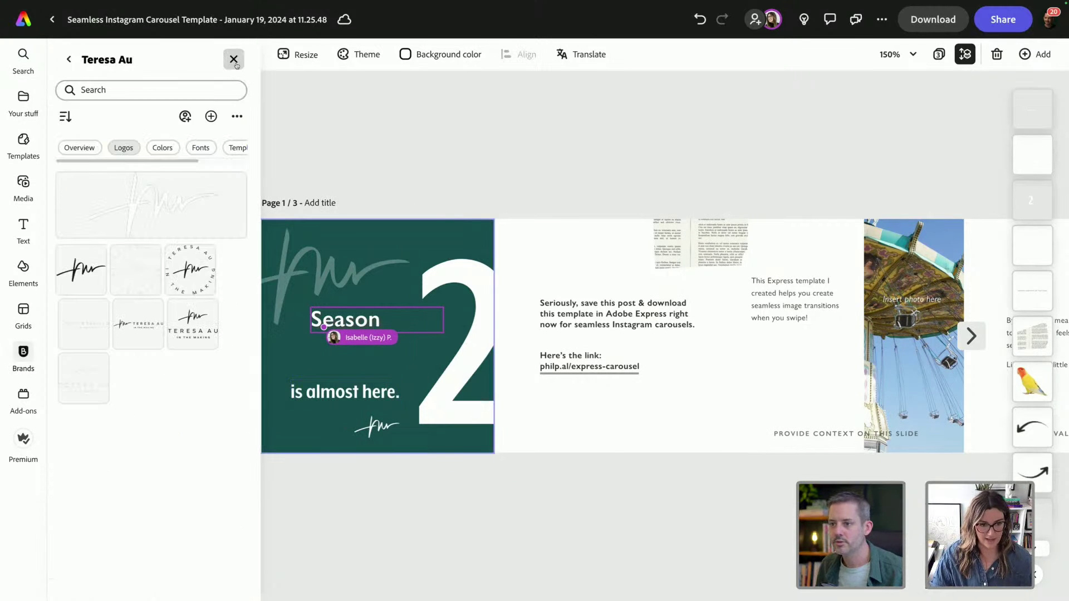
pyautogui.hscroll(-5, 415, 367)
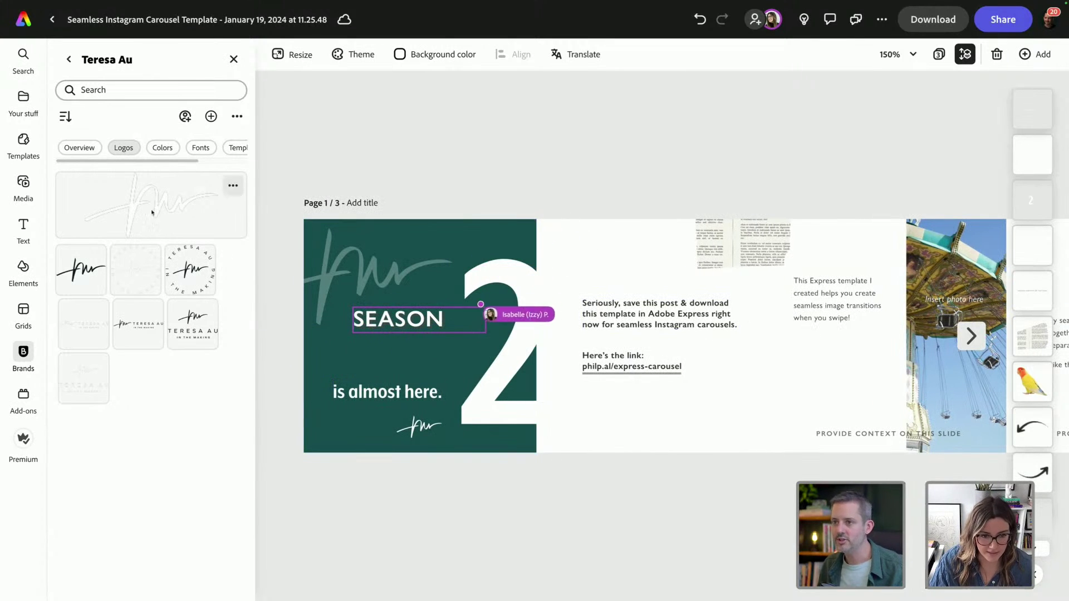
# Add a new text element reading "SEASON" over the second slide and scale it down to size 33.
pyautogui.click(33, 239)
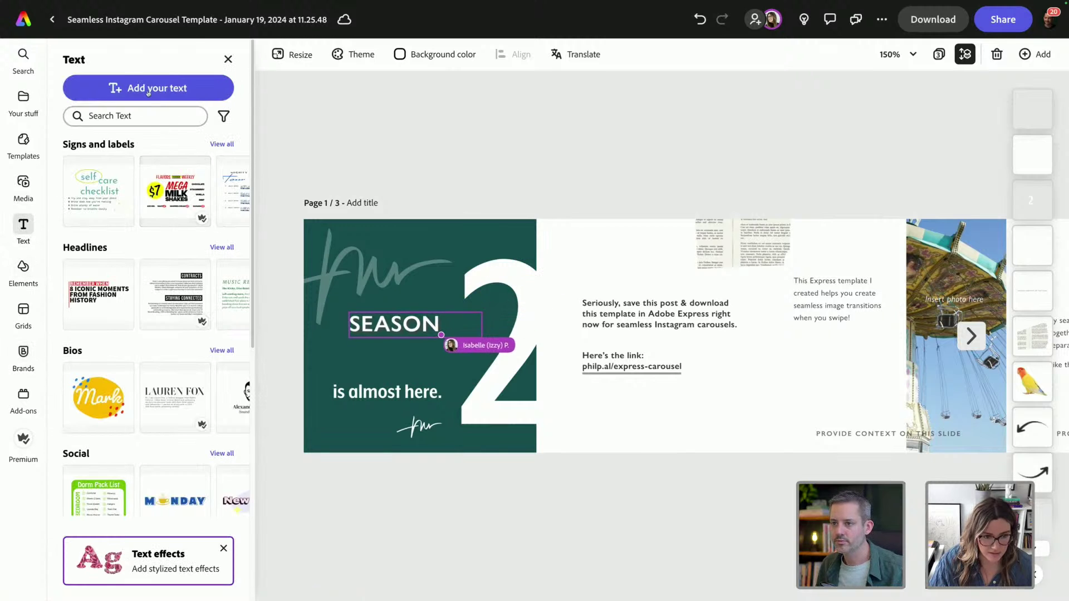
pyautogui.click(211, 90)
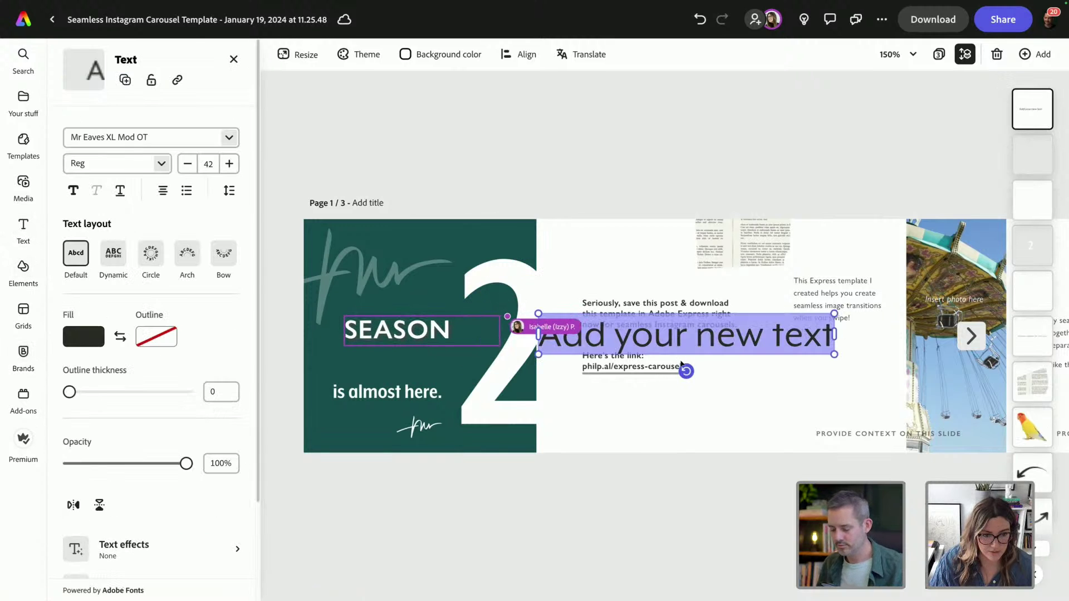
pyautogui.write('SEASON')
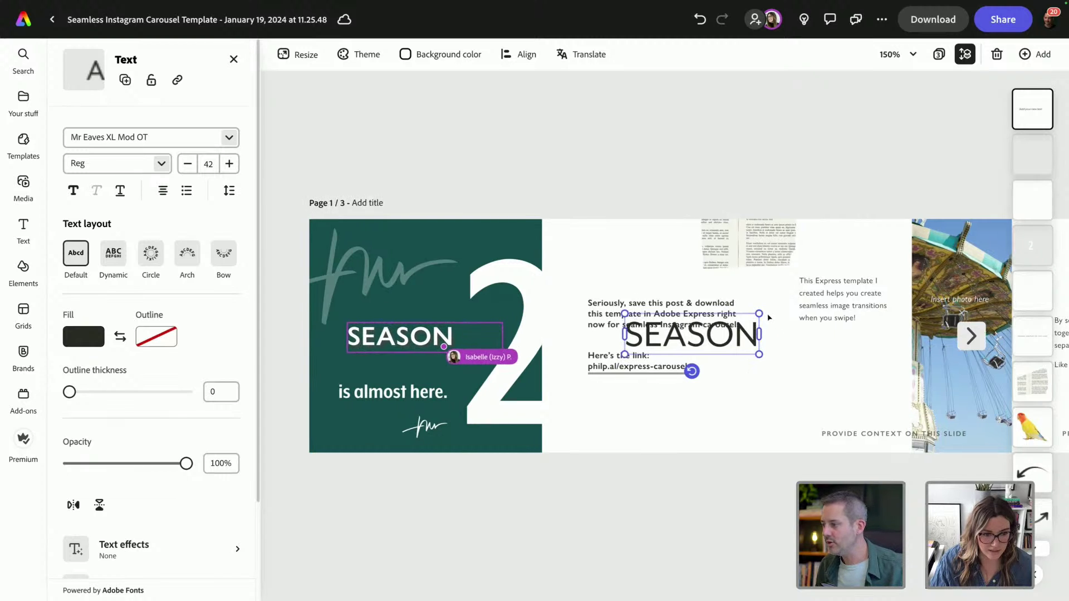
pyautogui.moveTo(759, 313); pyautogui.dragTo(729, 323)
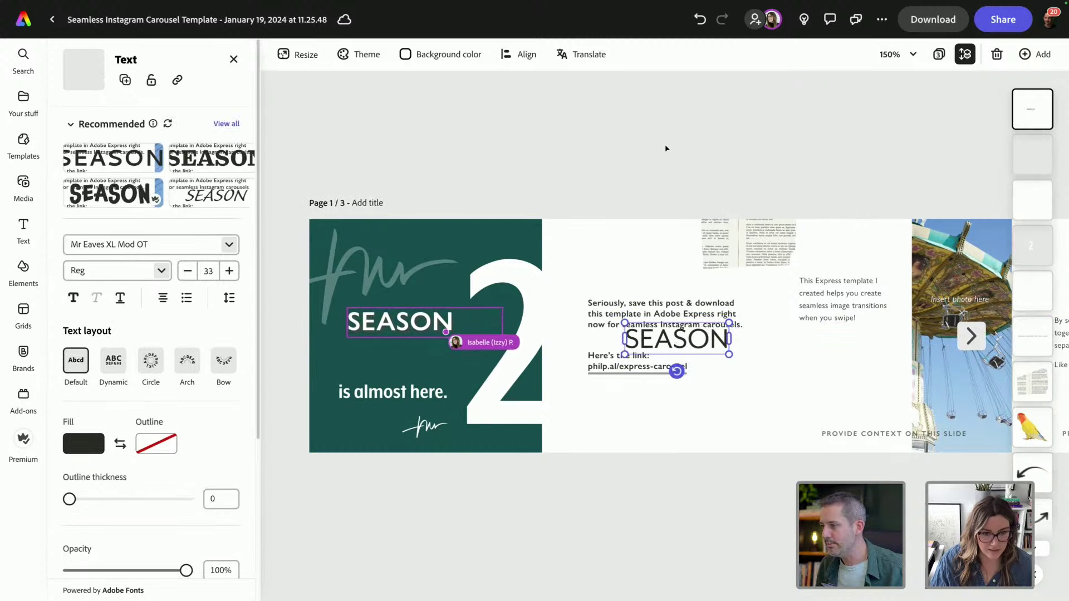
# Move the new "SEASON" text onto the green first slide beneath the old "SEASON" and fill it white.
pyautogui.moveTo(664, 339); pyautogui.dragTo(381, 354)
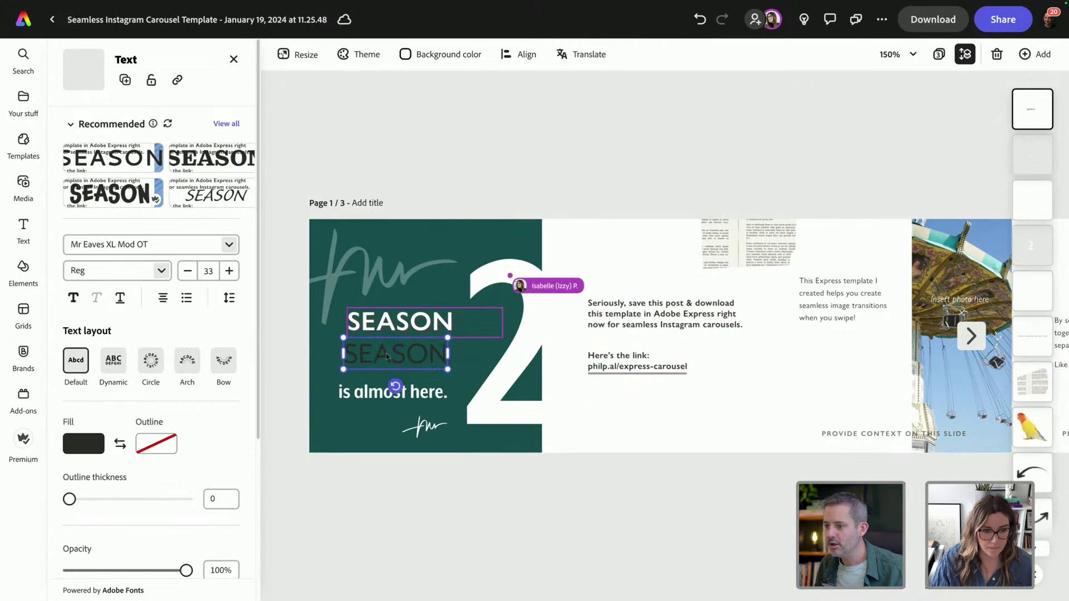
pyautogui.click(81, 444)
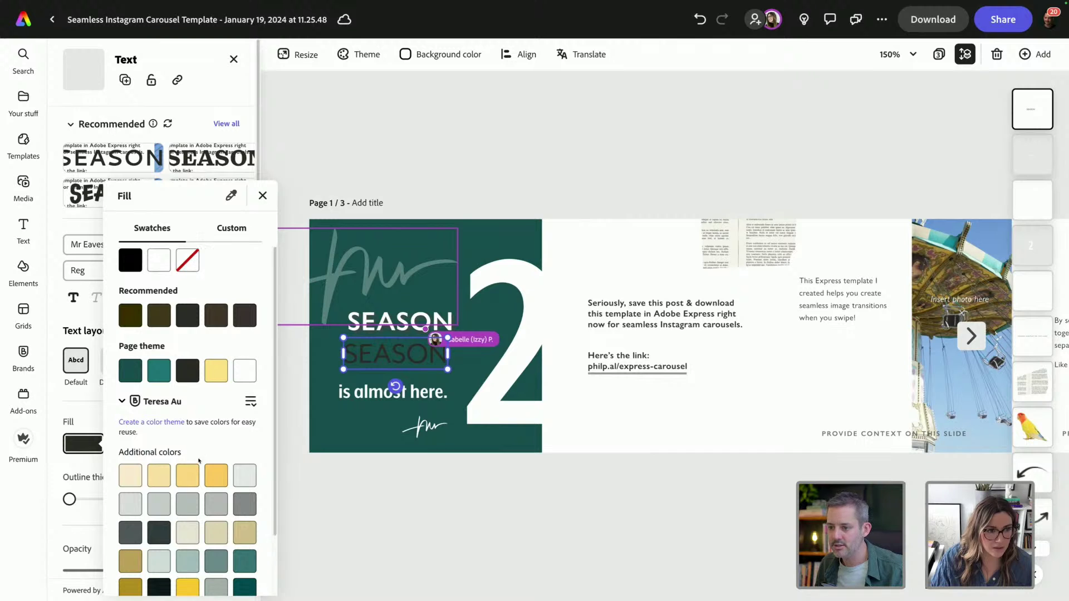
pyautogui.scroll(-1, 244, 381)
pyautogui.click(241, 364)
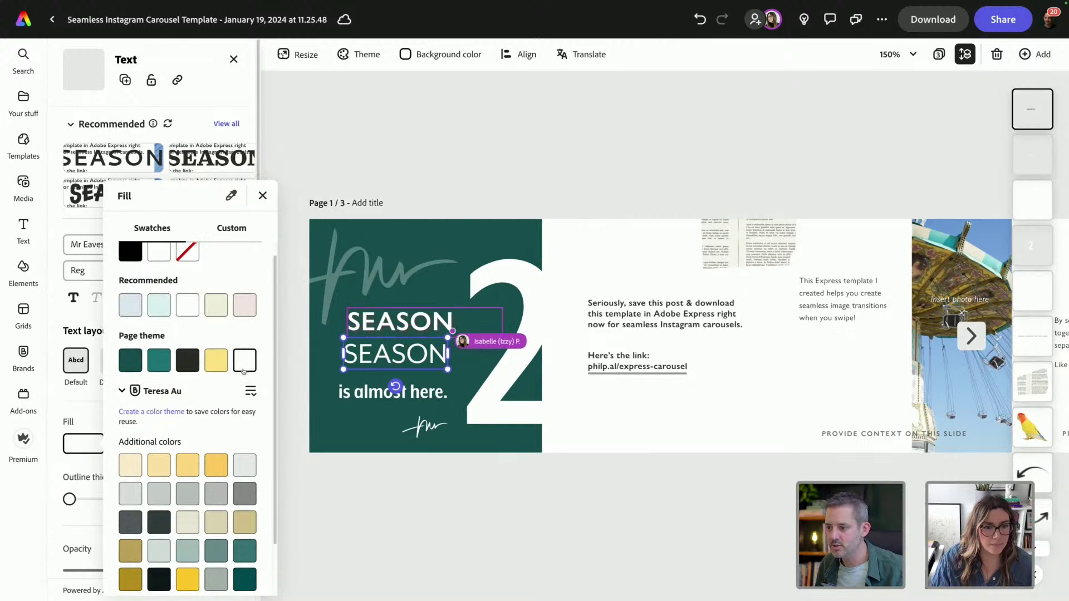
pyautogui.click(341, 453)
pyautogui.click(363, 480)
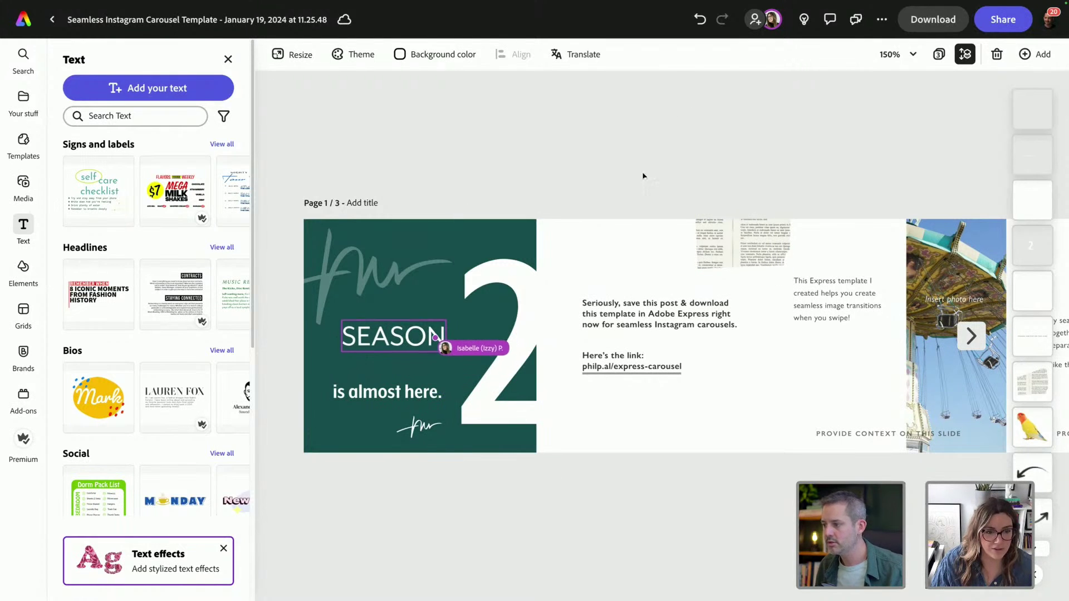
# Fill the second slide's white rectangle with the dark green from the brand's additional colors, trying other green and gray swatches first.
pyautogui.click(606, 253)
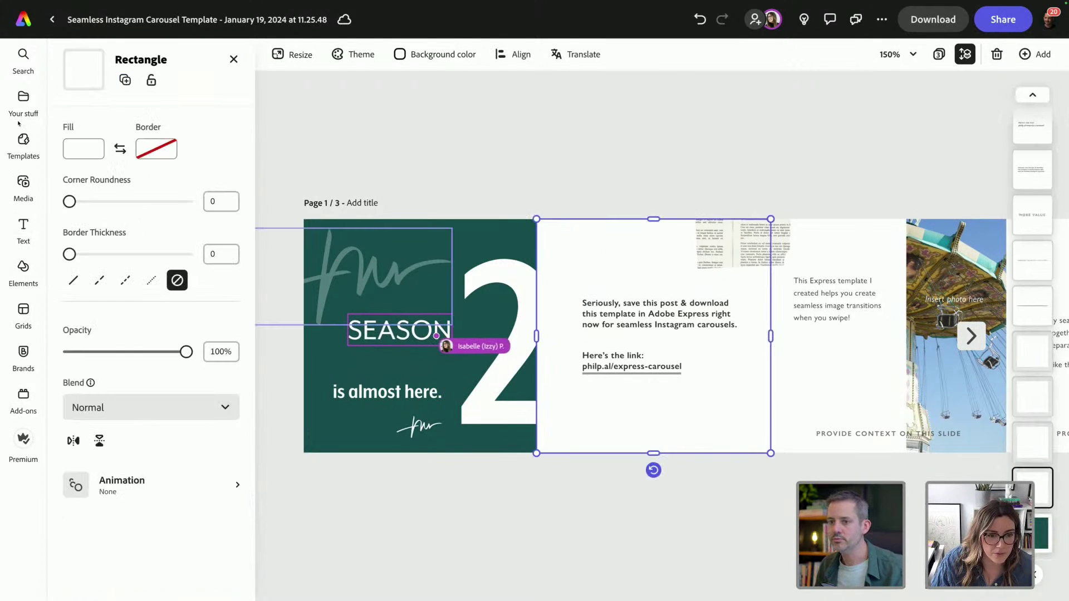
pyautogui.click(85, 158)
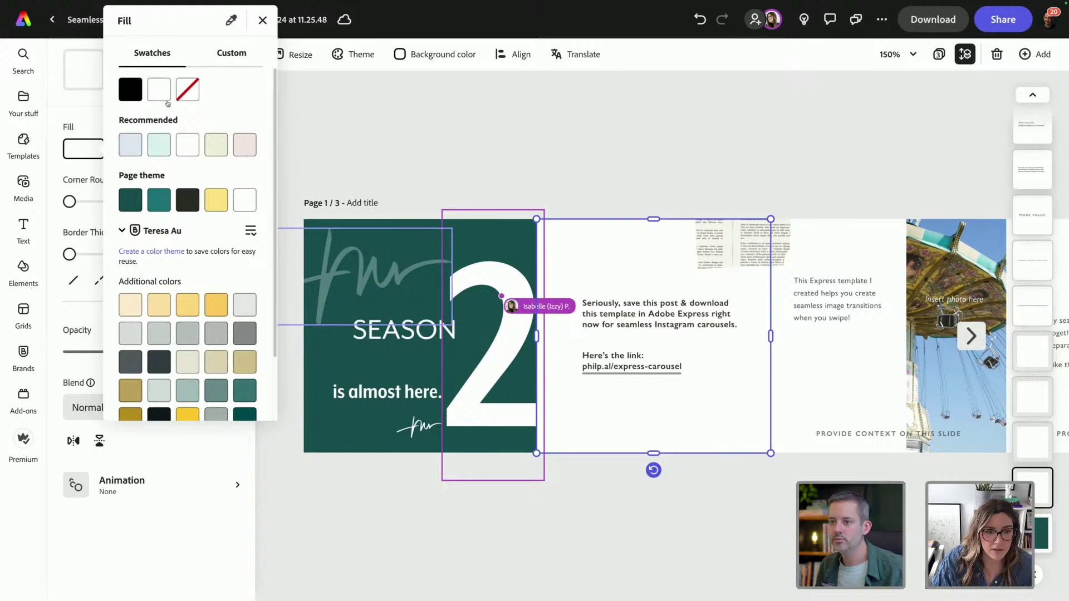
pyautogui.click(141, 201)
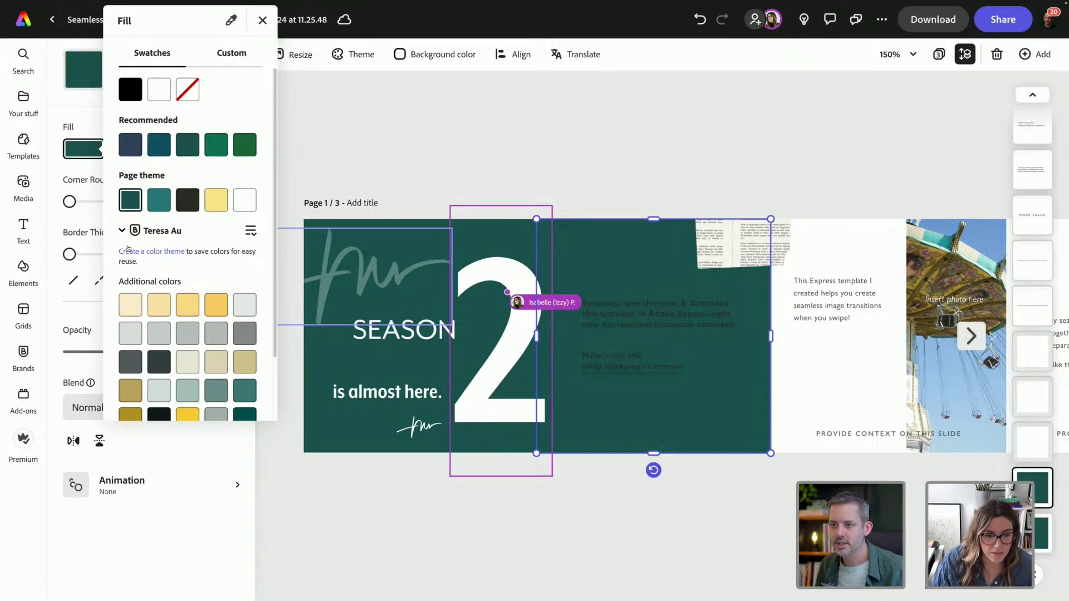
pyautogui.scroll(-2, 187, 278)
pyautogui.click(245, 287)
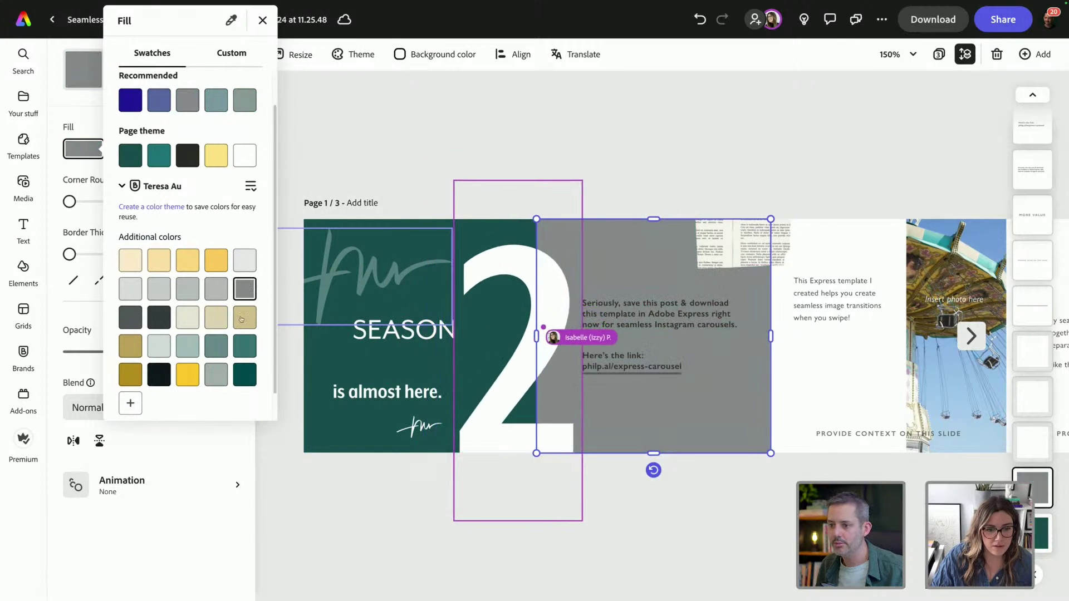
pyautogui.click(246, 347)
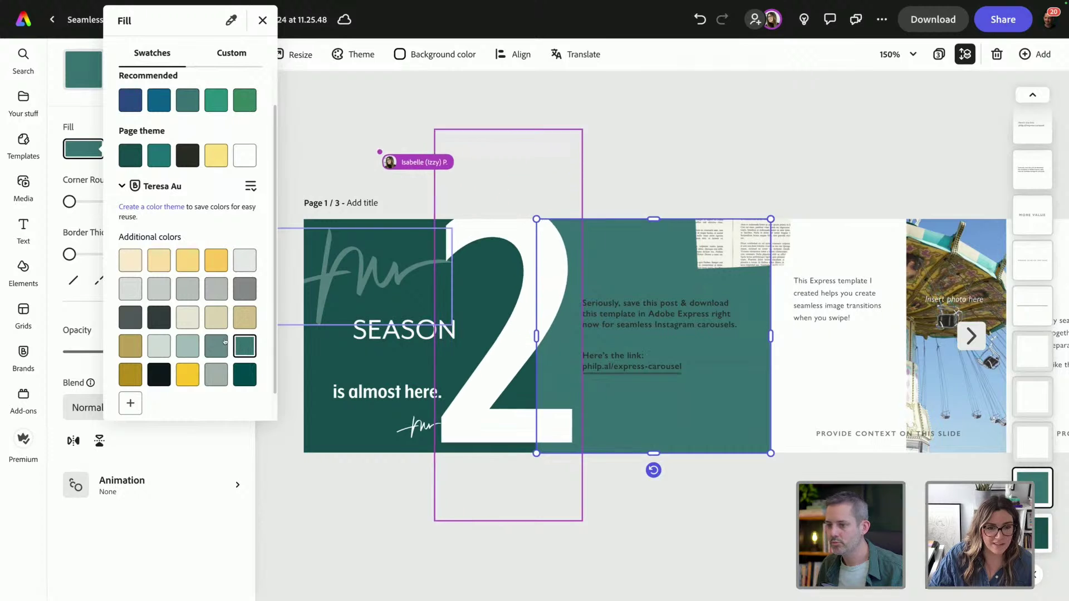
pyautogui.click(247, 378)
pyautogui.click(676, 179)
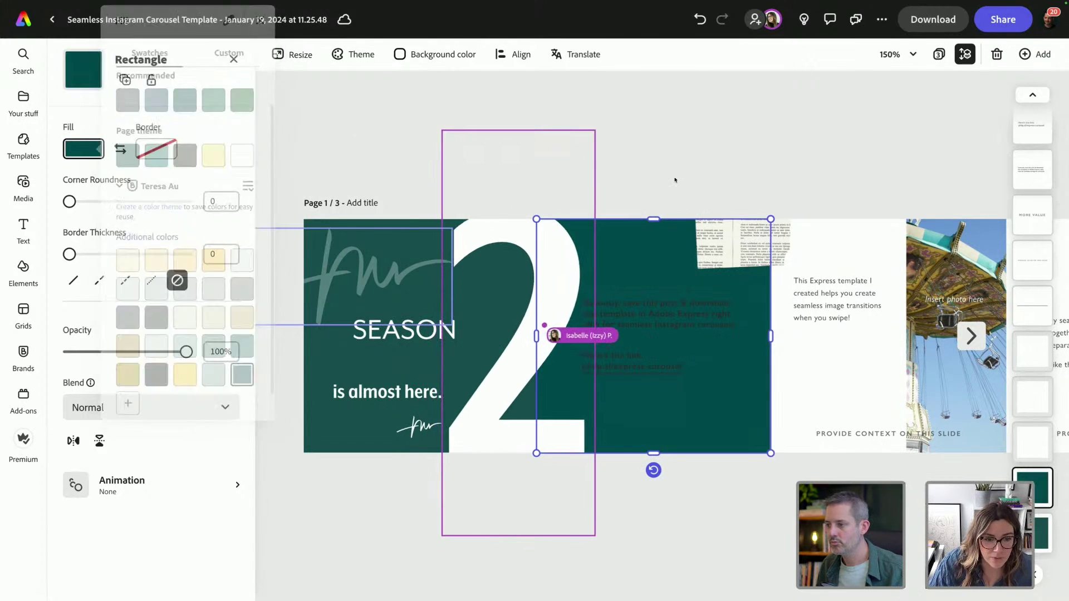
# Set the "Seriously, save this post" paragraph on the second slide to Mr Eaves XL Mod OT Reg with a white fill.
pyautogui.click(660, 303)
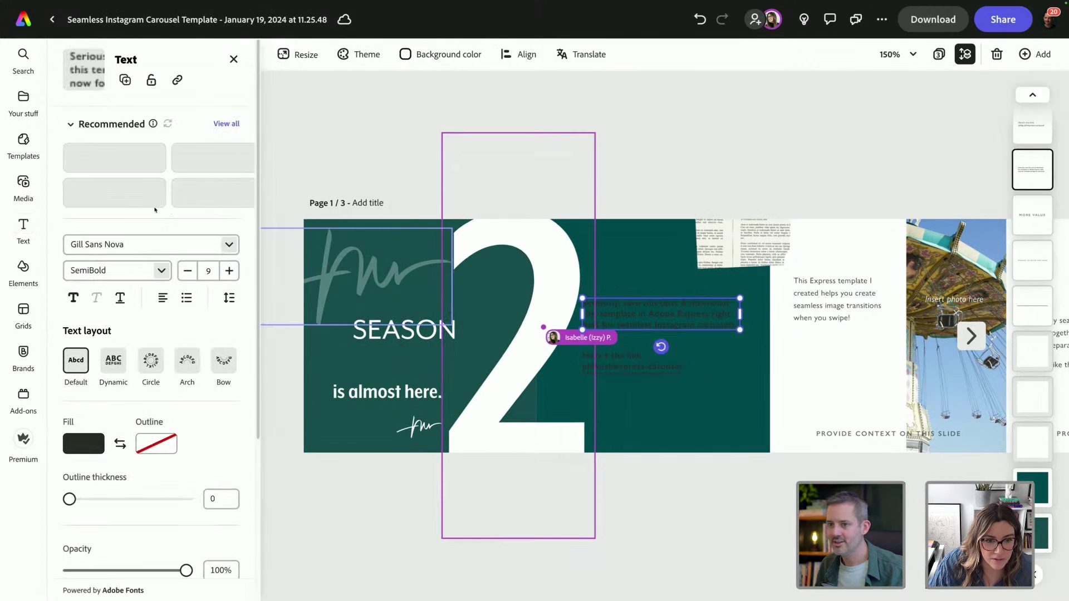
pyautogui.click(229, 244)
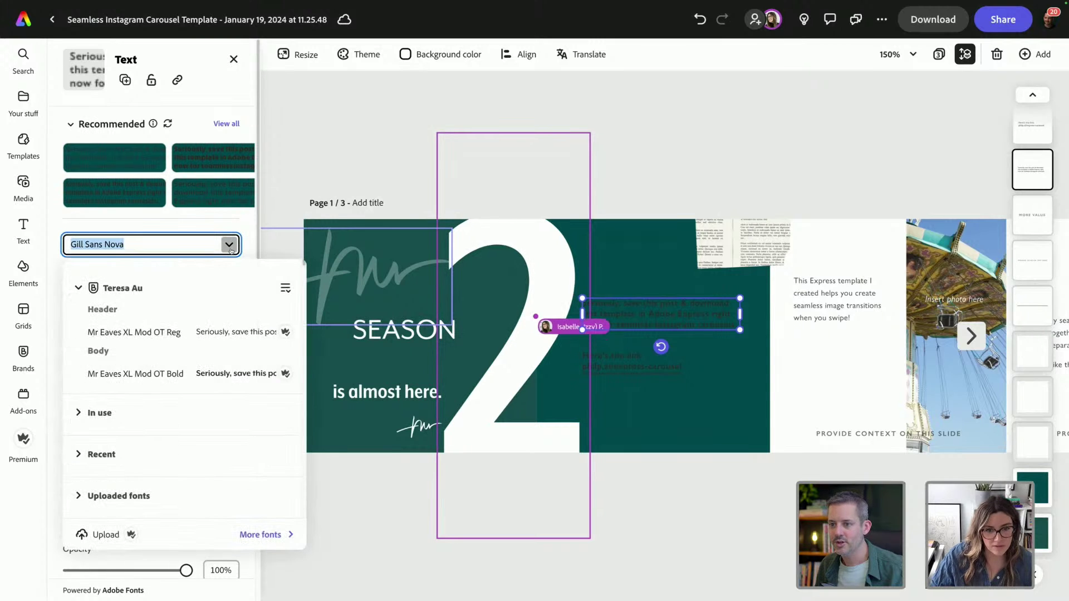
pyautogui.click(218, 332)
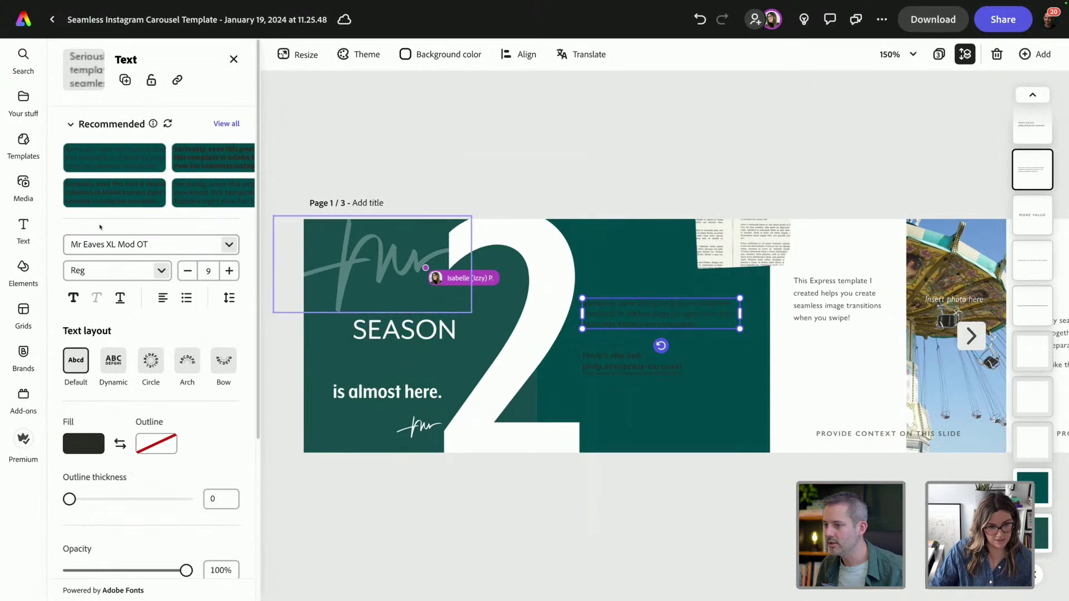
pyautogui.click(97, 445)
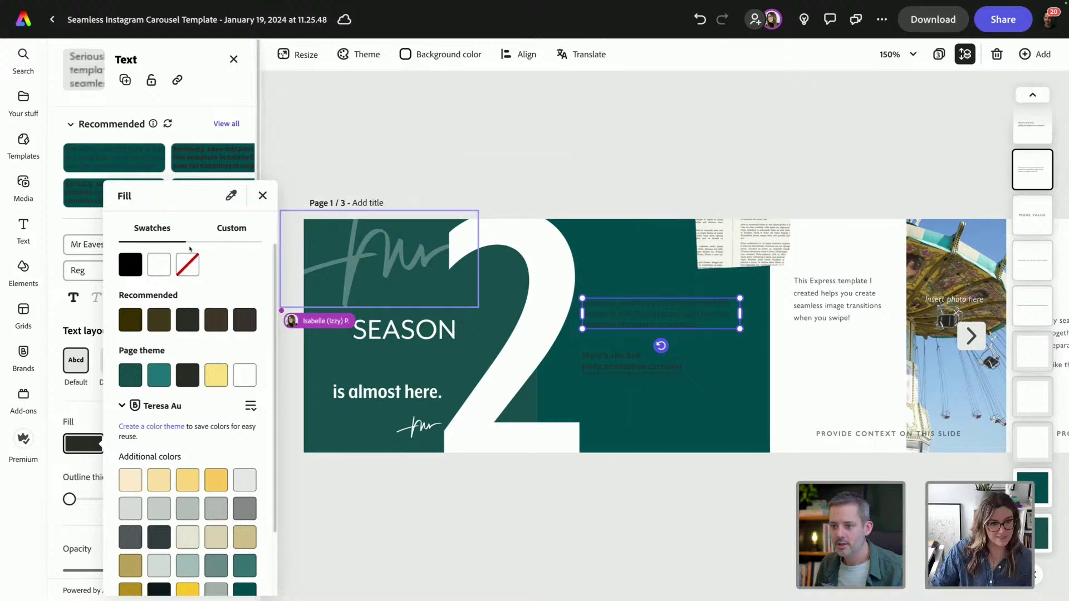
pyautogui.click(157, 264)
pyautogui.click(587, 158)
pyautogui.hscroll(5, 587, 158)
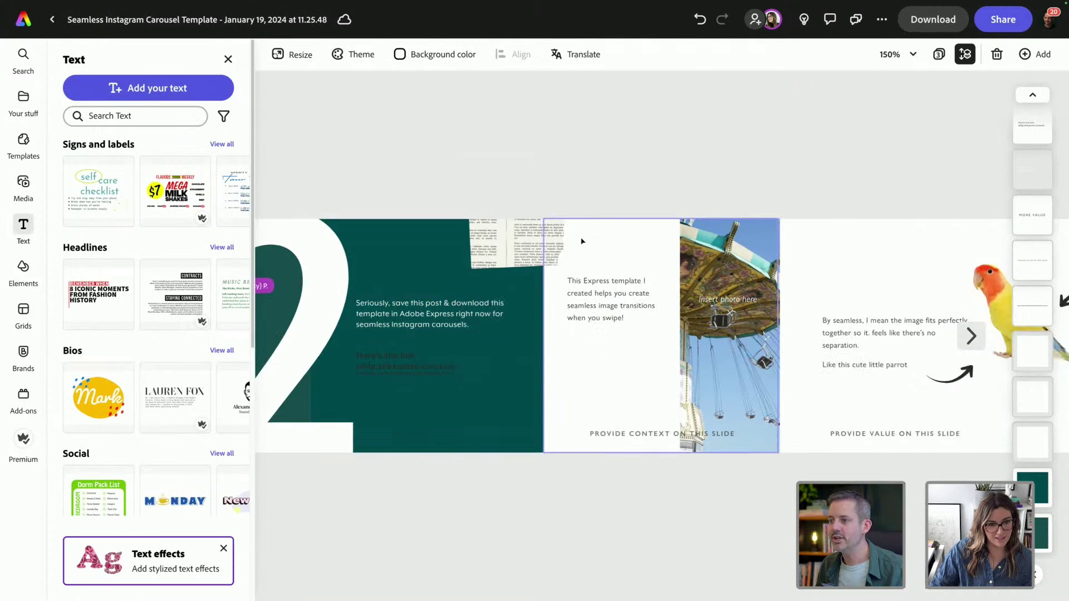
# Fill the "Here's the link:" text on the second slide white.
pyautogui.click(403, 363)
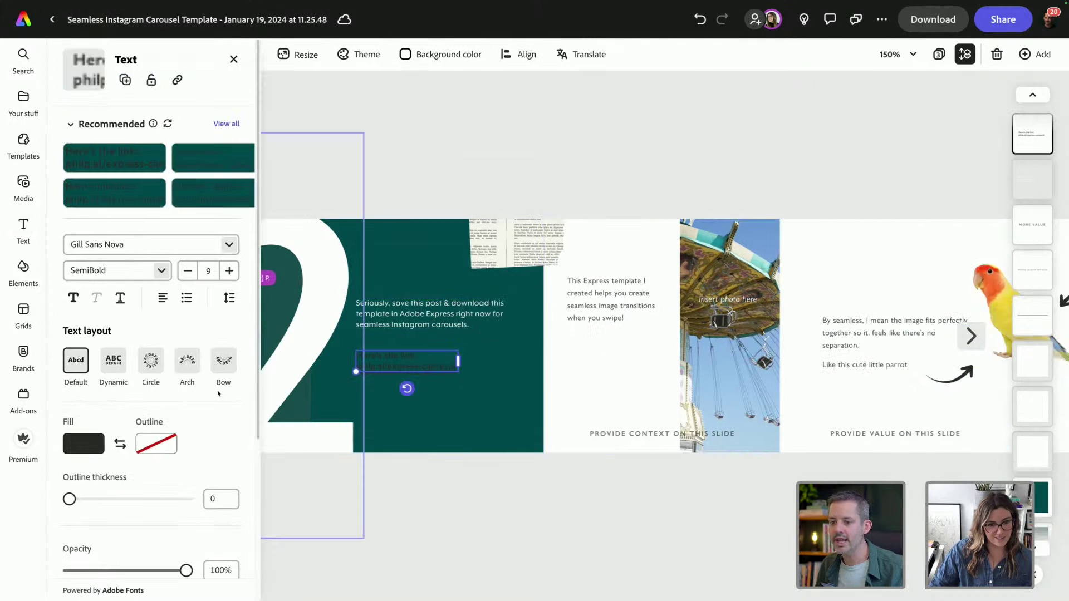
pyautogui.click(85, 434)
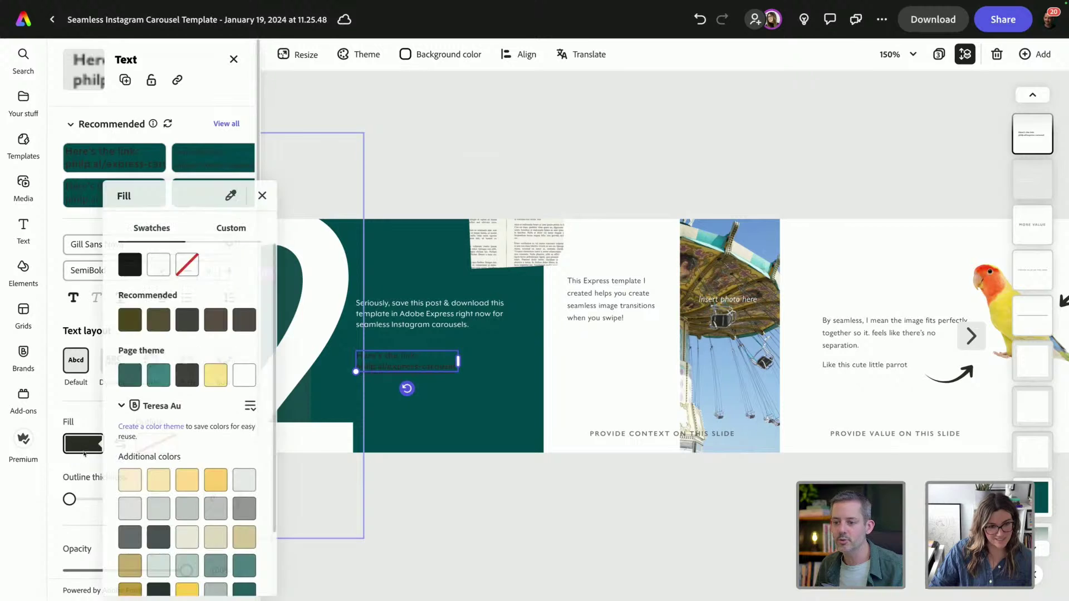
pyautogui.click(156, 270)
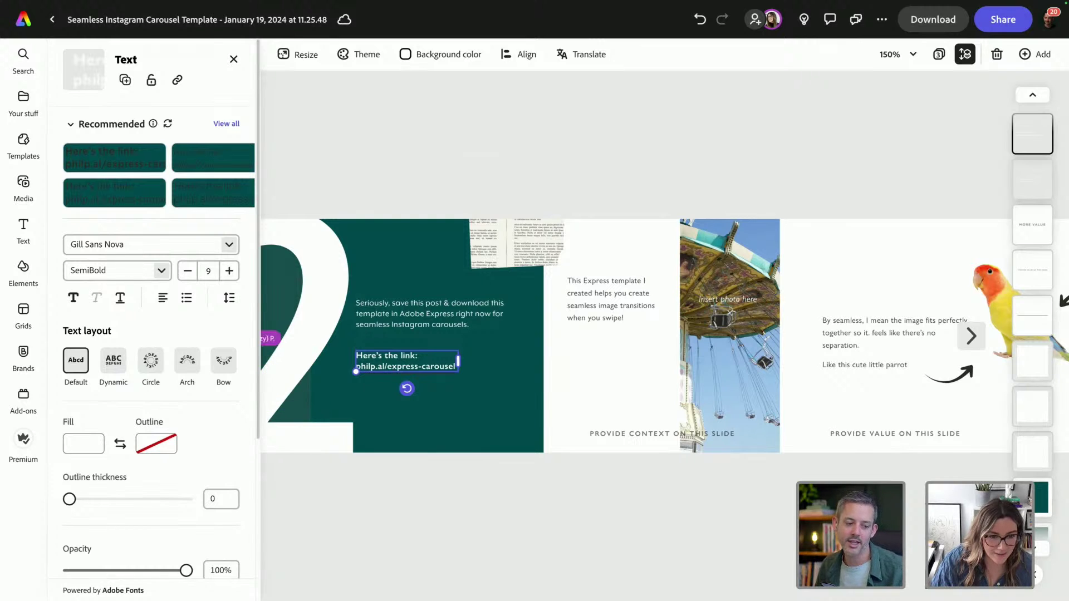
pyautogui.click(234, 59)
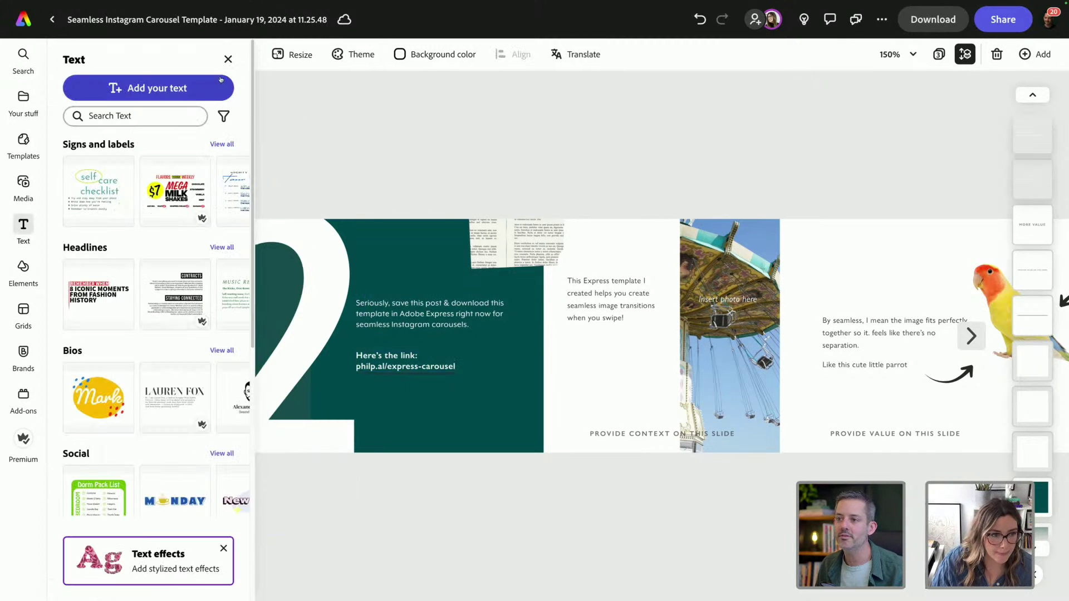
pyautogui.click(228, 60)
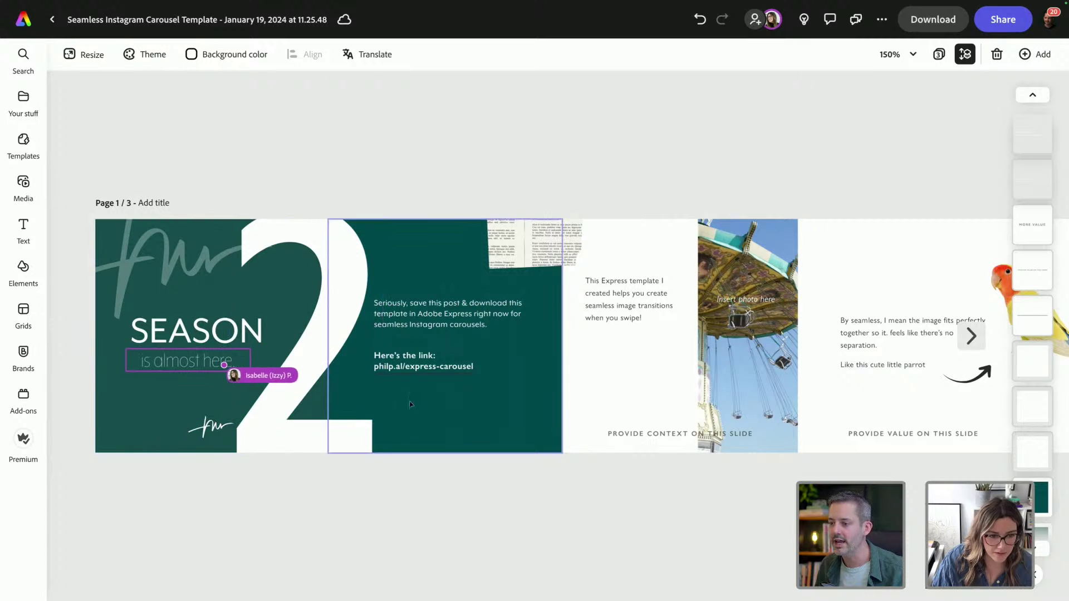
# Recolor the first slide's background rectangle to the same dark brand green as the second slide.
pyautogui.click(220, 412)
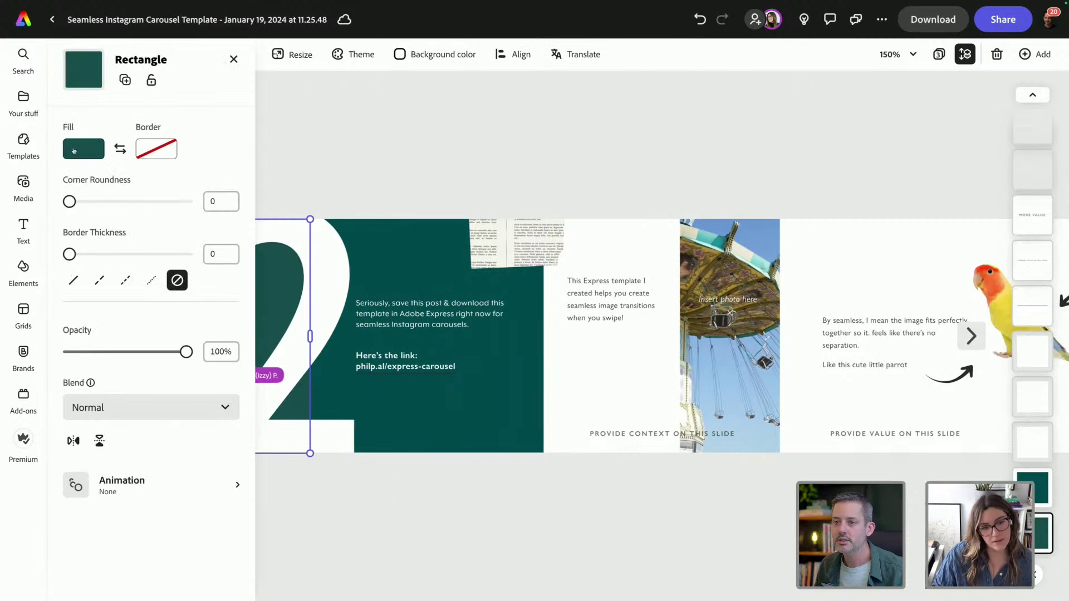
pyautogui.click(74, 151)
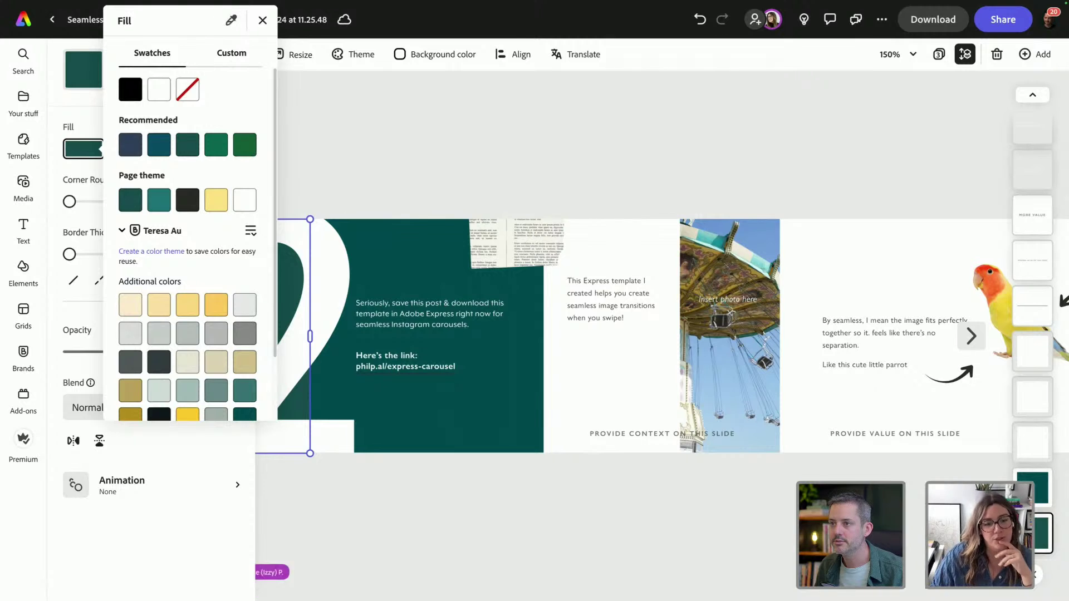
pyautogui.click(356, 99)
pyautogui.click(356, 99)
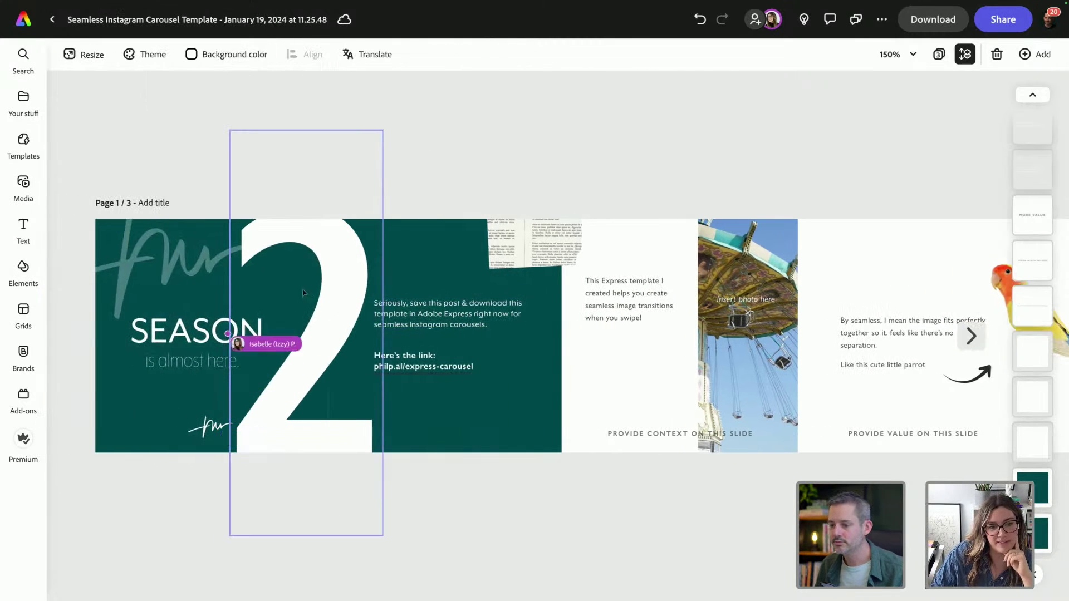
# Move the small white signature logo from the first slide to the lower middle of the second slide.
pyautogui.click(212, 426)
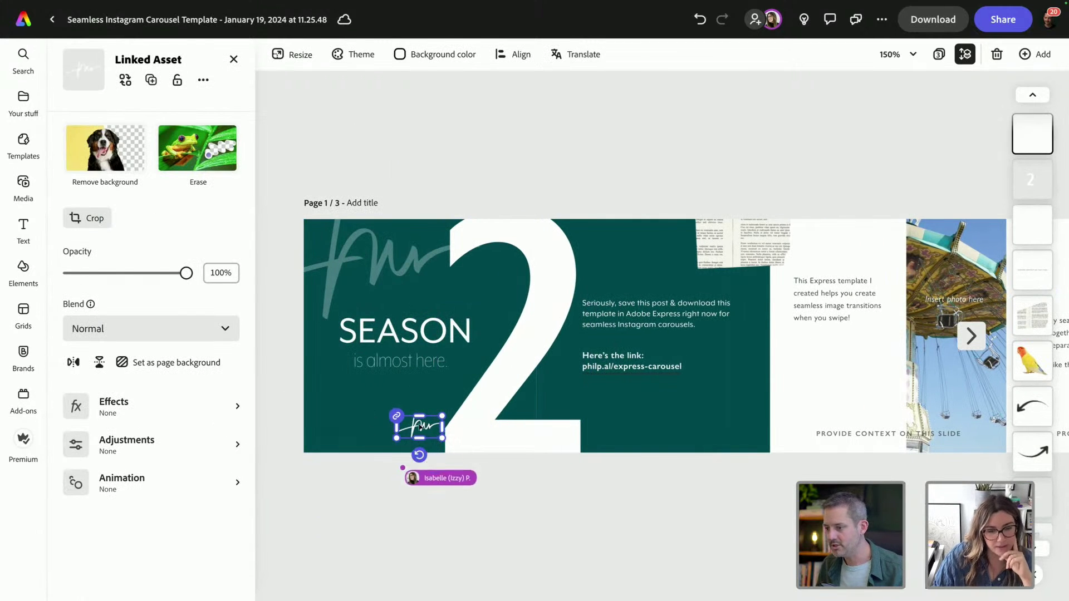
pyautogui.moveTo(418, 427); pyautogui.dragTo(663, 430)
pyautogui.click(626, 175)
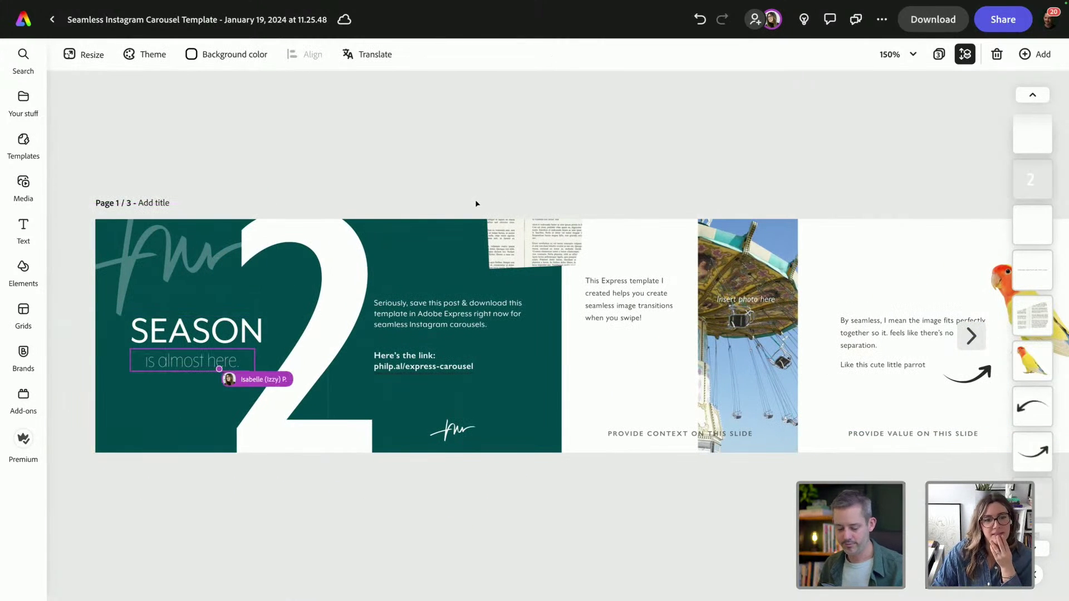
# Set the "is almost here." text to Mr Eaves XL Mod OT Reg and widen its text box so it fits on one line.
pyautogui.click(192, 363)
pyautogui.click(229, 246)
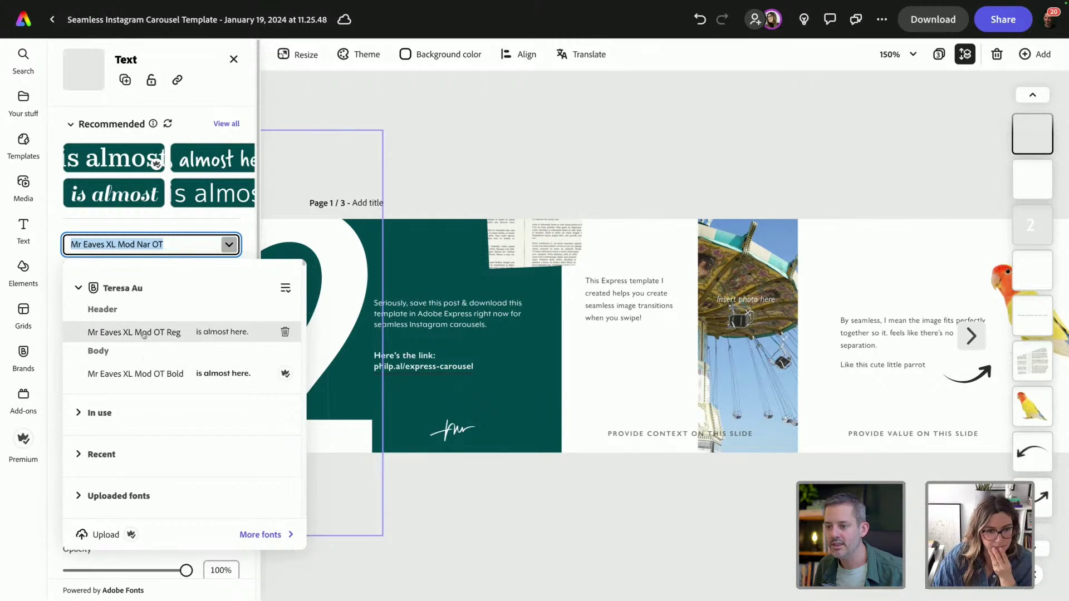
pyautogui.click(144, 333)
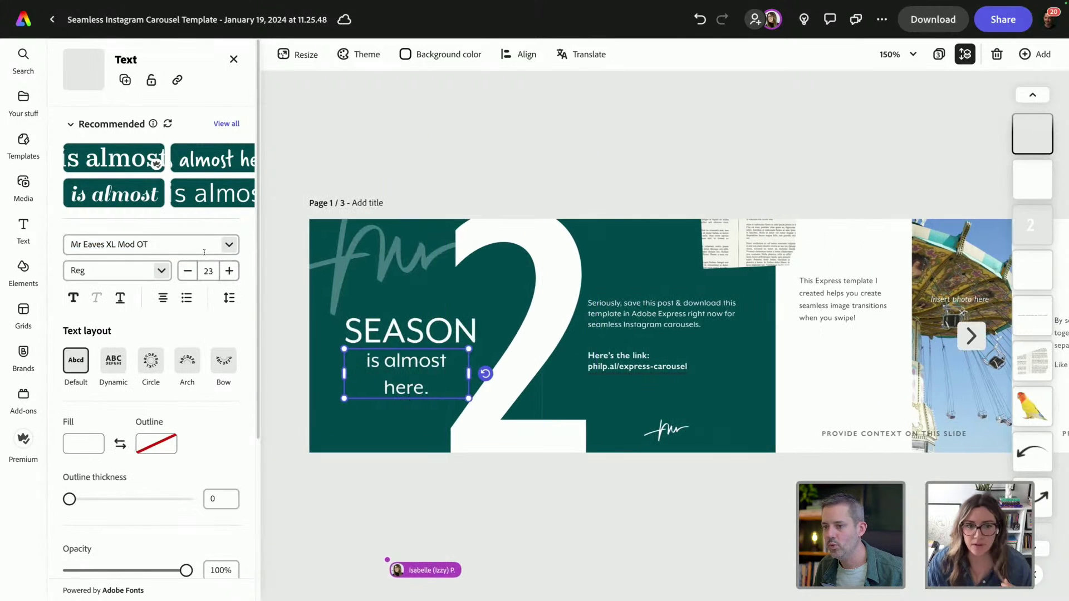
pyautogui.moveTo(469, 374); pyautogui.dragTo(484, 373)
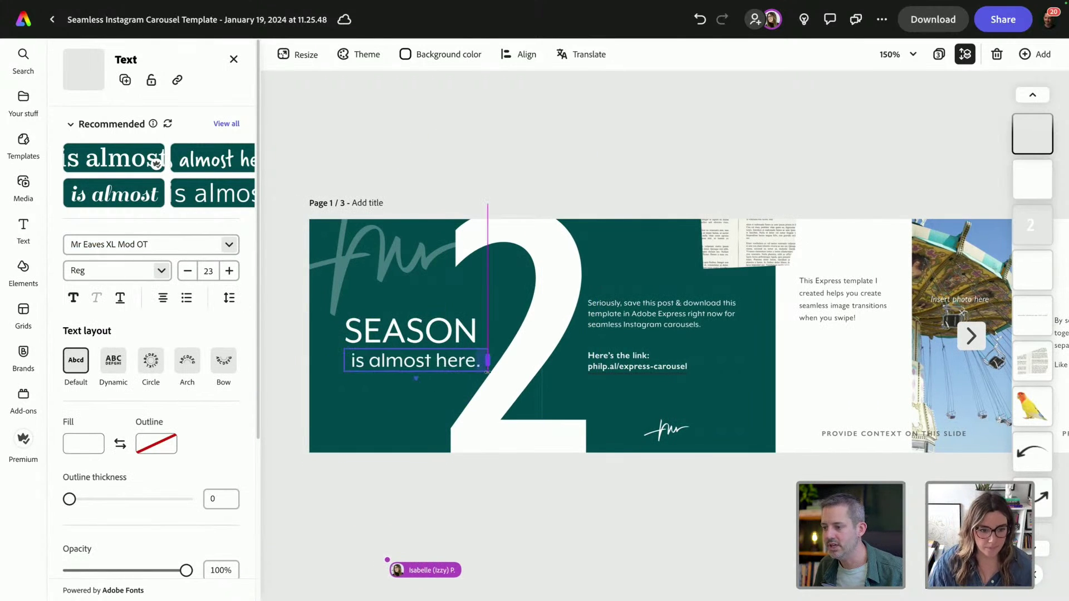
# Set the "SEASON" headline on the first slide to the brand's body font, Mr Eaves XL Mod OT Bold.
pyautogui.click(432, 334)
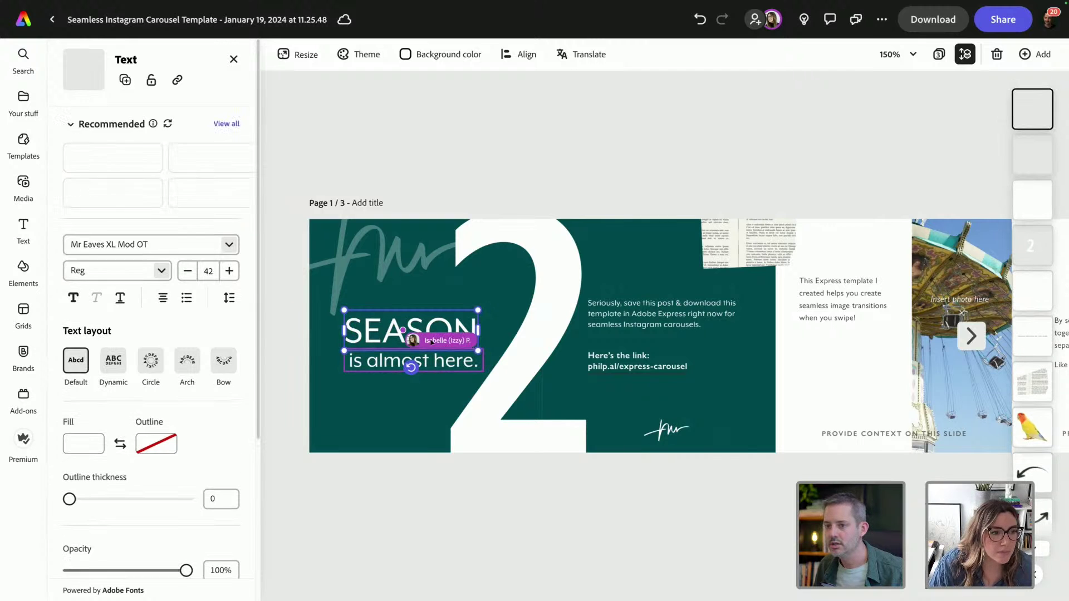
pyautogui.click(232, 251)
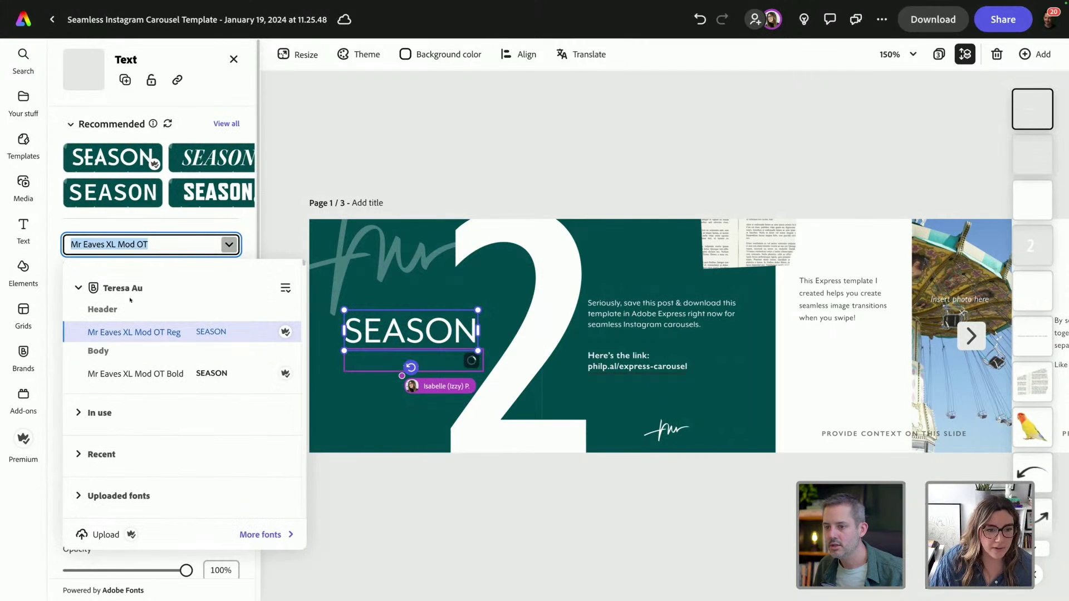
pyautogui.click(125, 373)
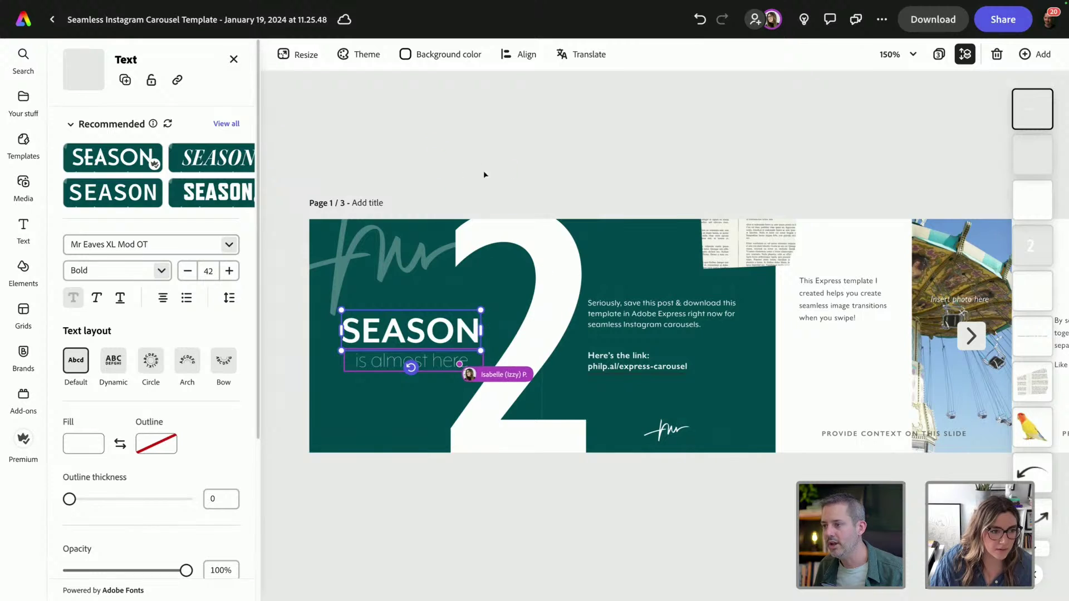
pyautogui.click(499, 171)
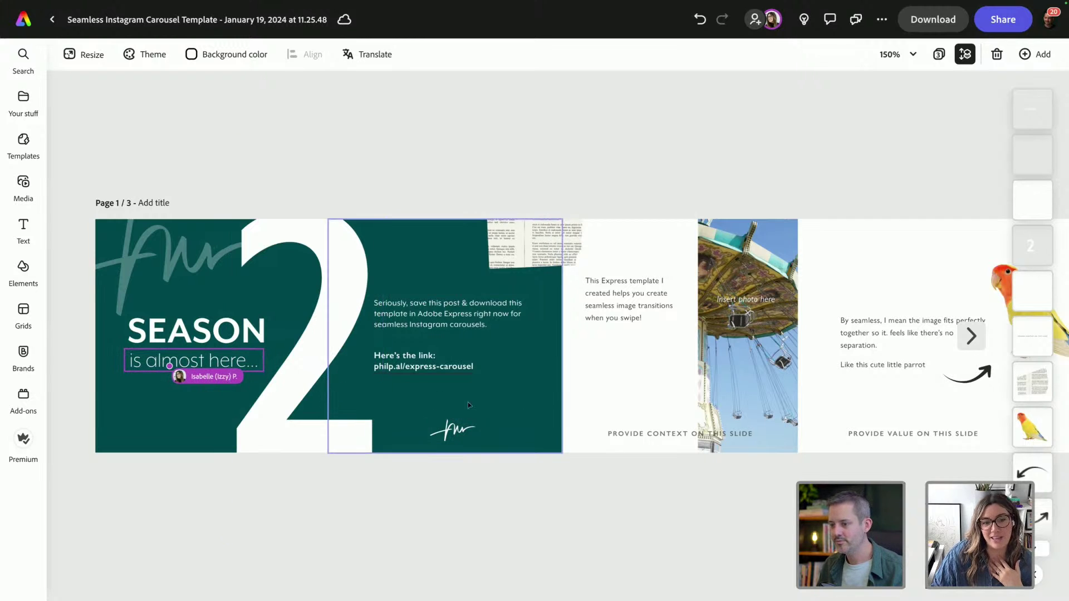
# Set the page background color to the dark green sampled from the second slide with the eyedropper.
pyautogui.click(228, 54)
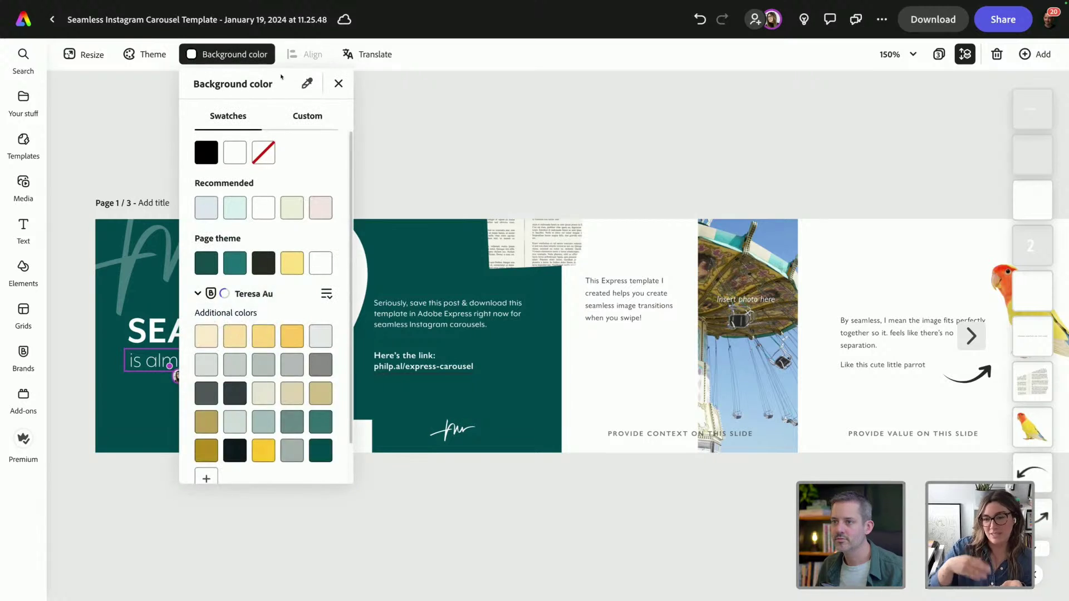
pyautogui.click(305, 81)
pyautogui.click(457, 242)
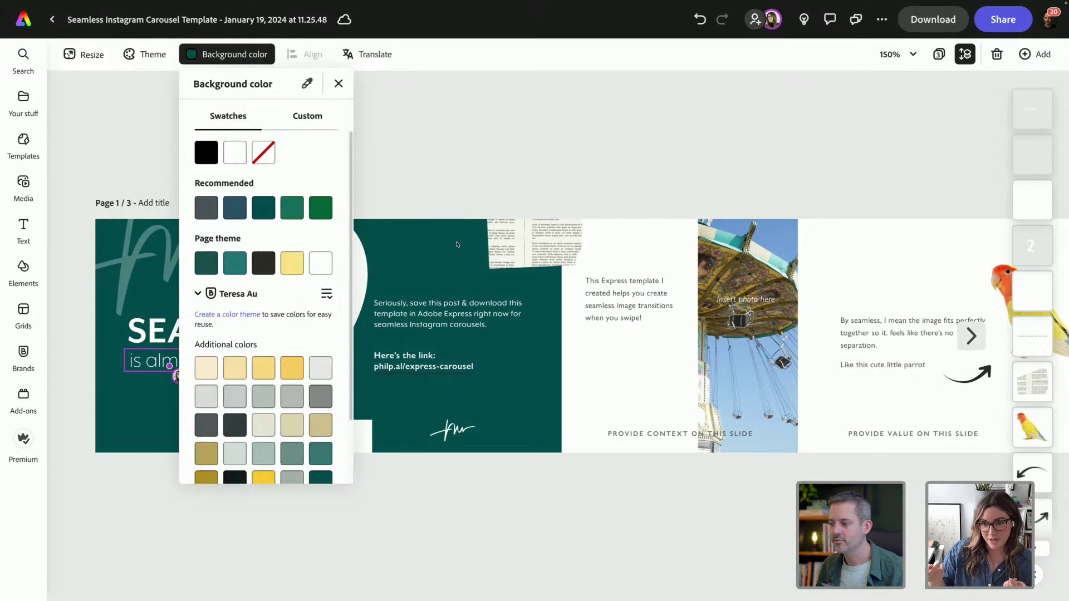
pyautogui.click(439, 134)
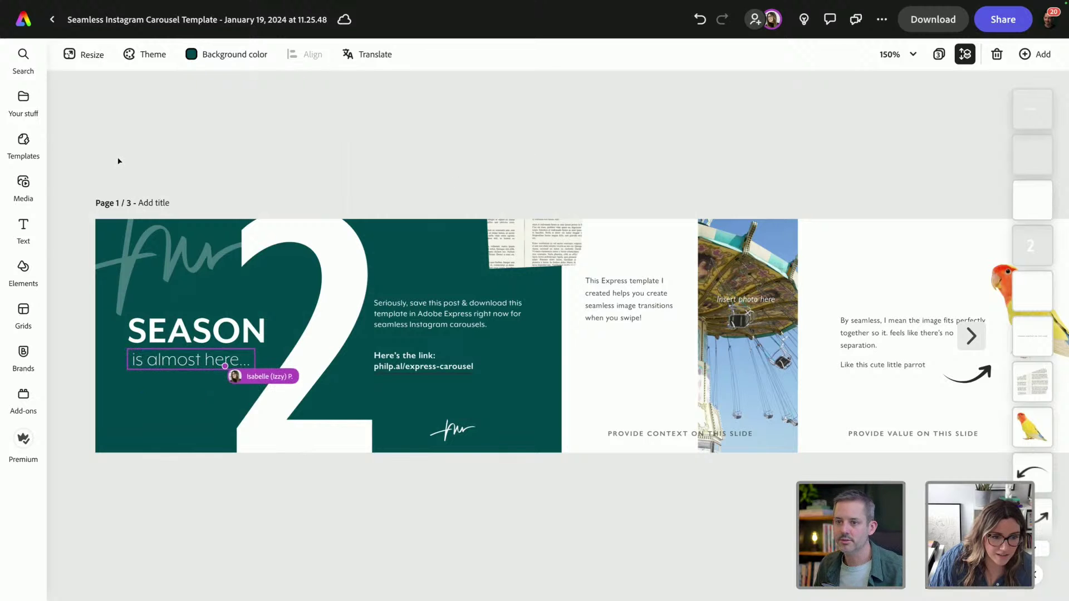
# Add the In the Making logo and circular portrait graphic from the stored files to the page as an image.
pyautogui.click(23, 181)
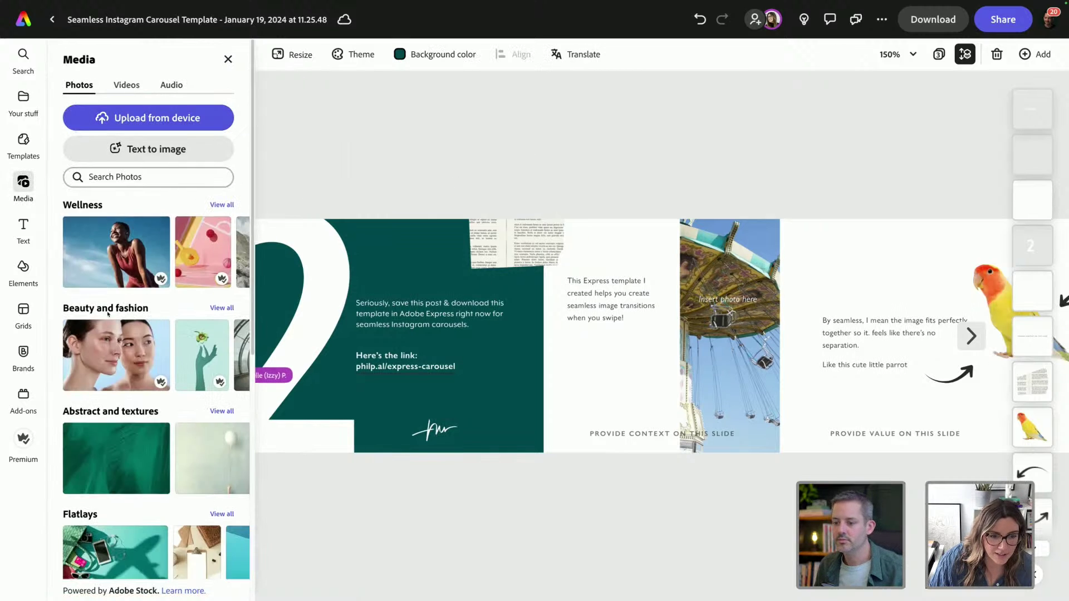
pyautogui.click(24, 98)
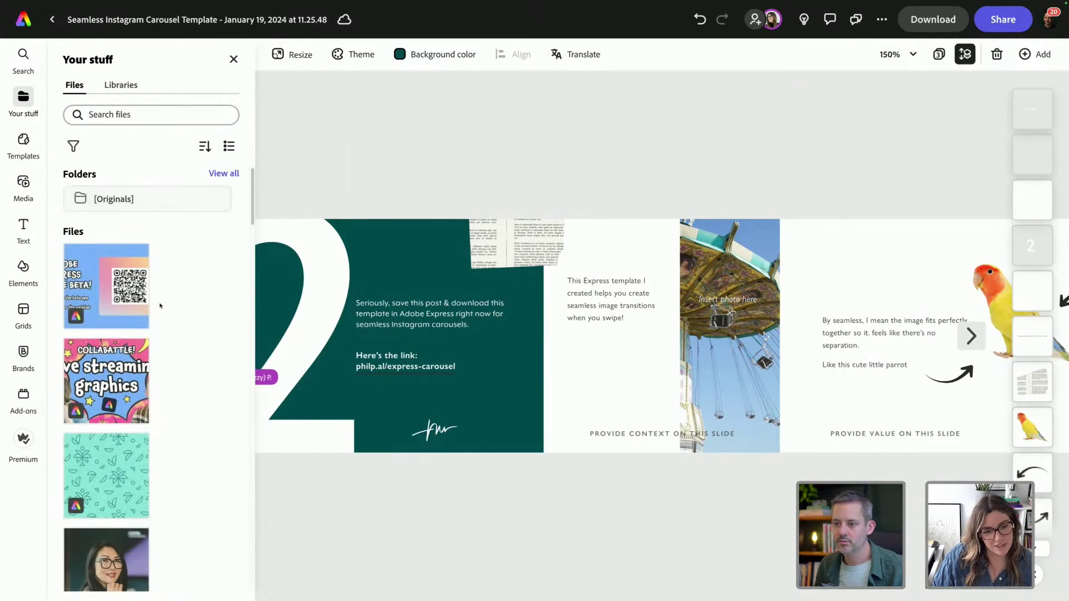
pyautogui.click(117, 84)
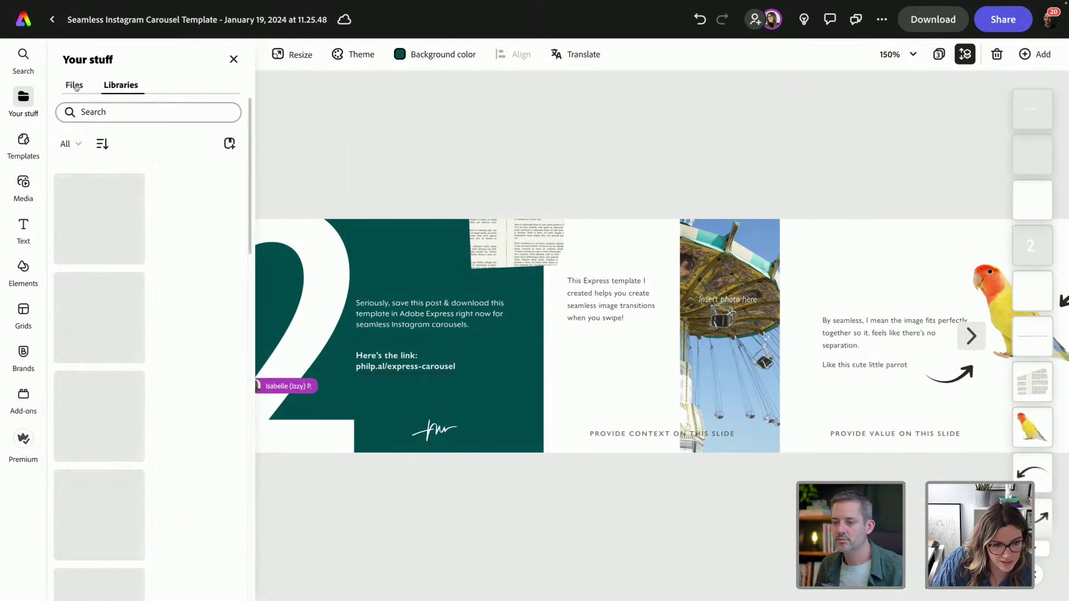
pyautogui.click(74, 85)
pyautogui.scroll(-5, 190, 281)
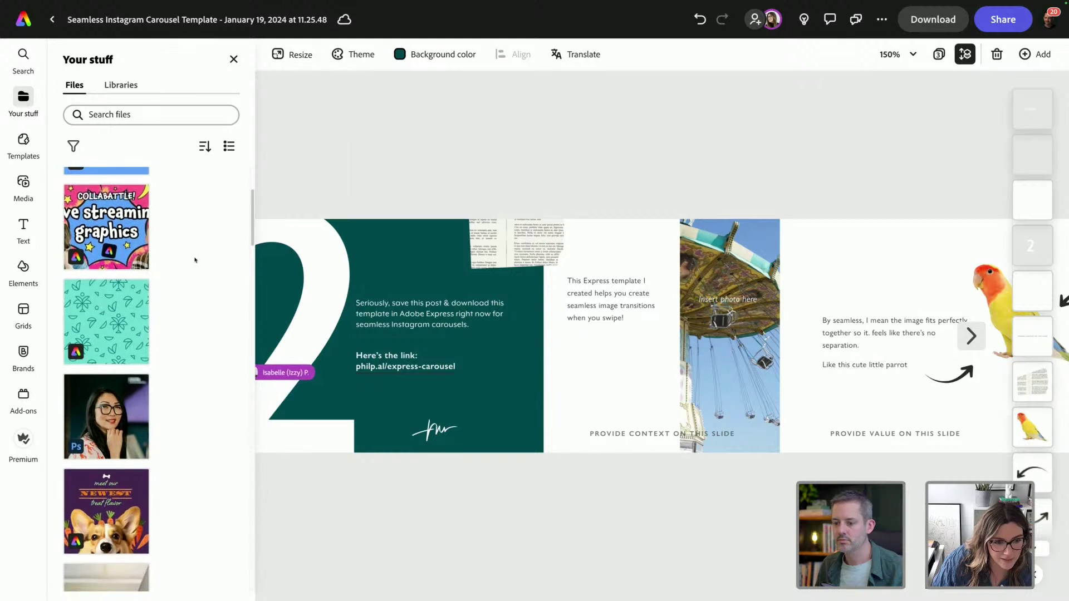
pyautogui.click(114, 343)
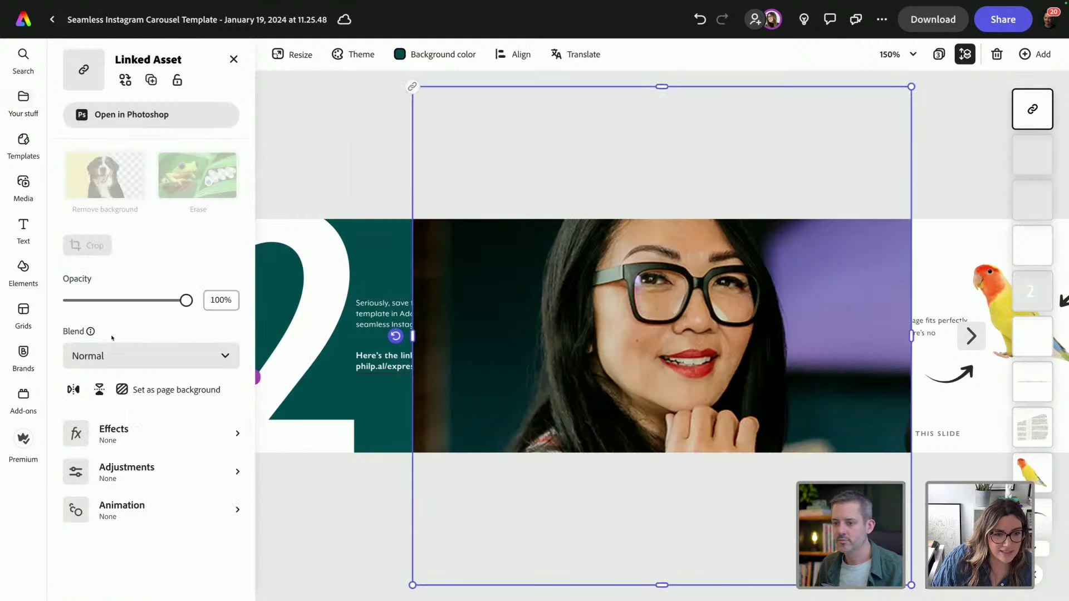
pyautogui.hotkey('ctrl', 'z')
pyautogui.scroll(-4, 119, 283)
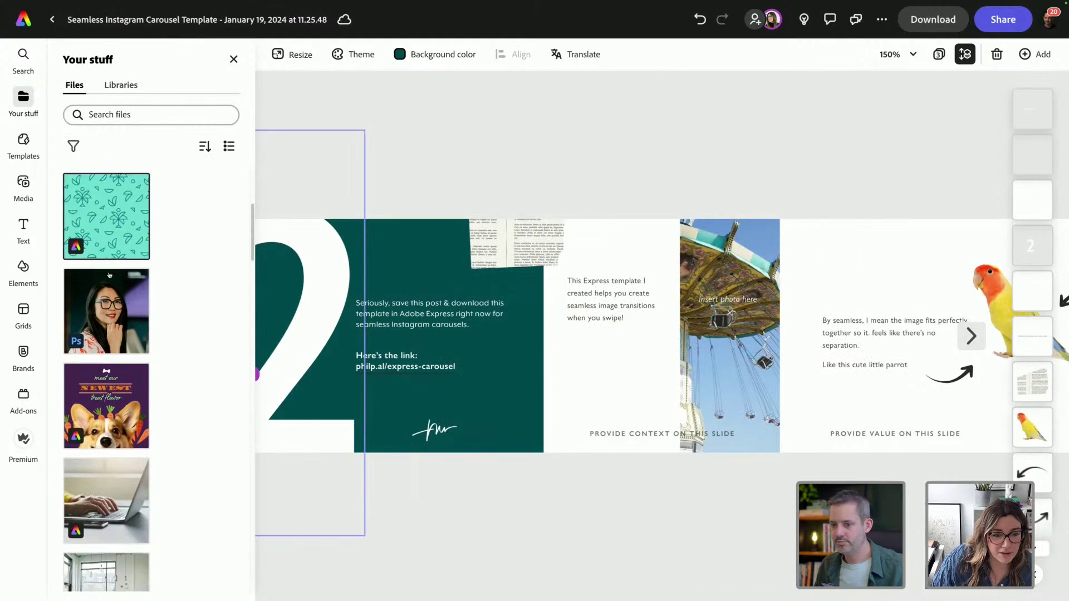
pyautogui.scroll(-5, 118, 282)
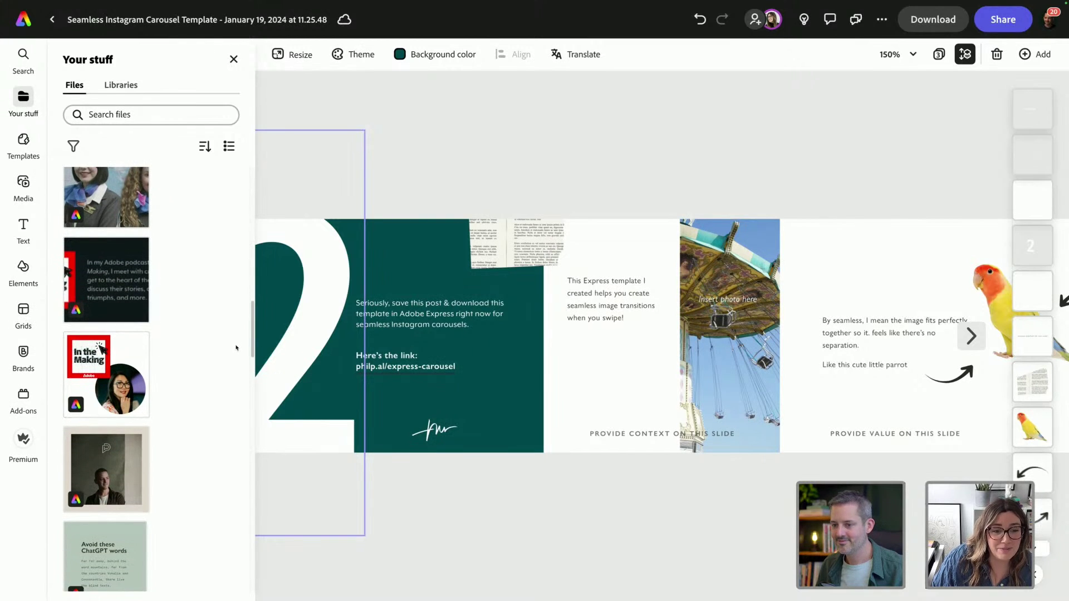
pyautogui.scroll(-1, 133, 356)
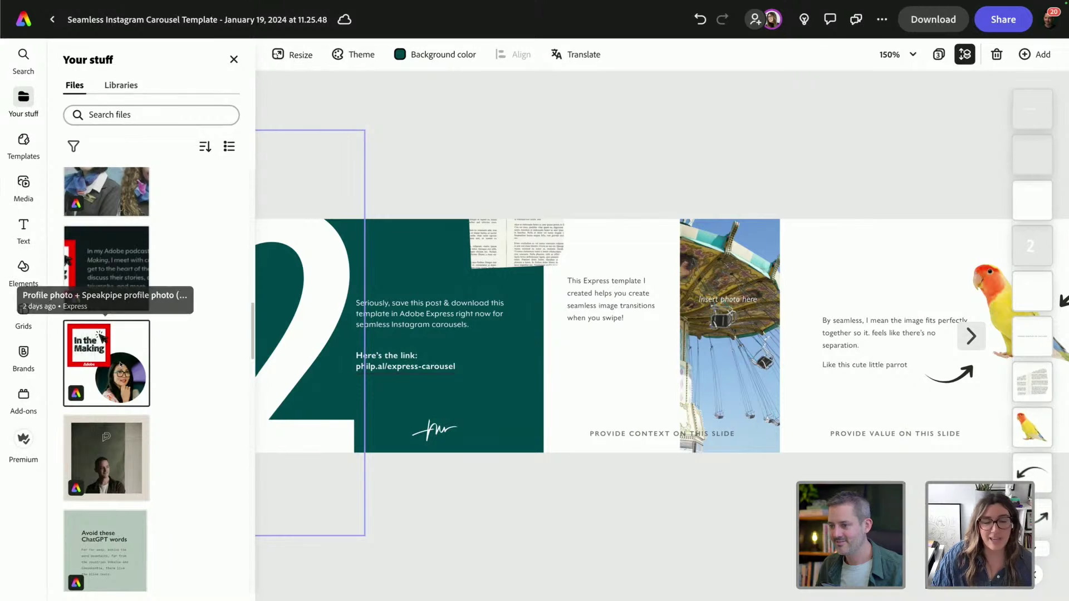
pyautogui.click(136, 365)
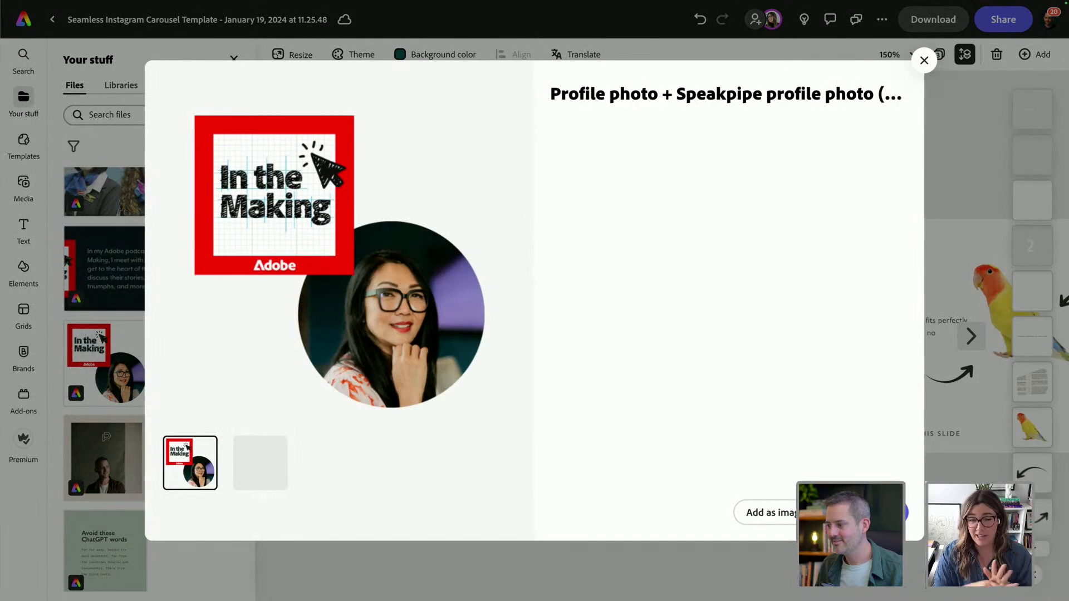
pyautogui.click(765, 513)
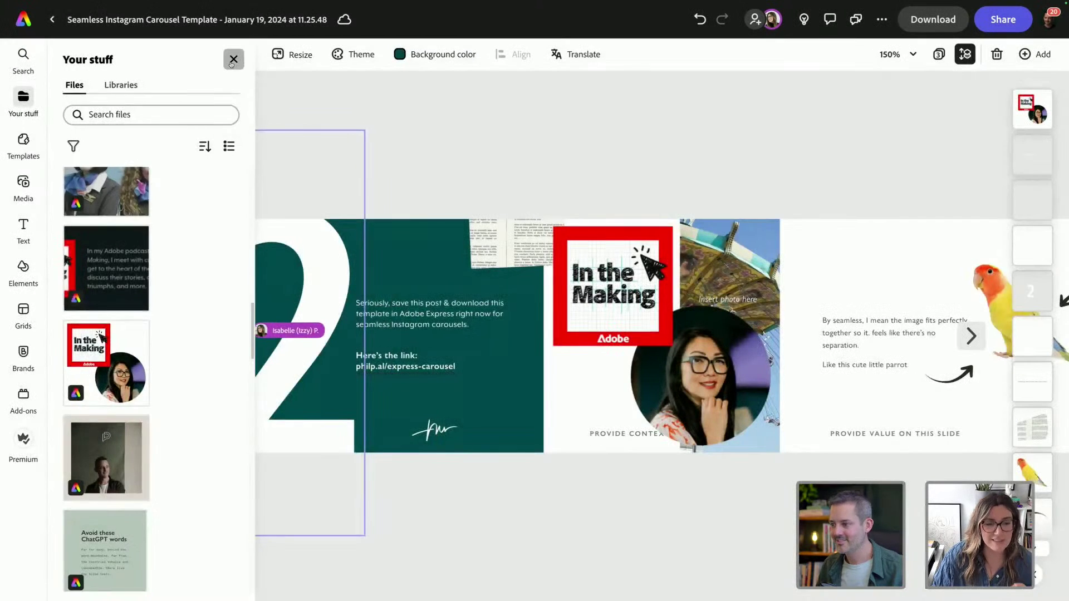
# Shrink the In the Making graphic to less than half size and place it across the lower boundary between the second and third slides.
pyautogui.click(233, 59)
pyautogui.click(609, 306)
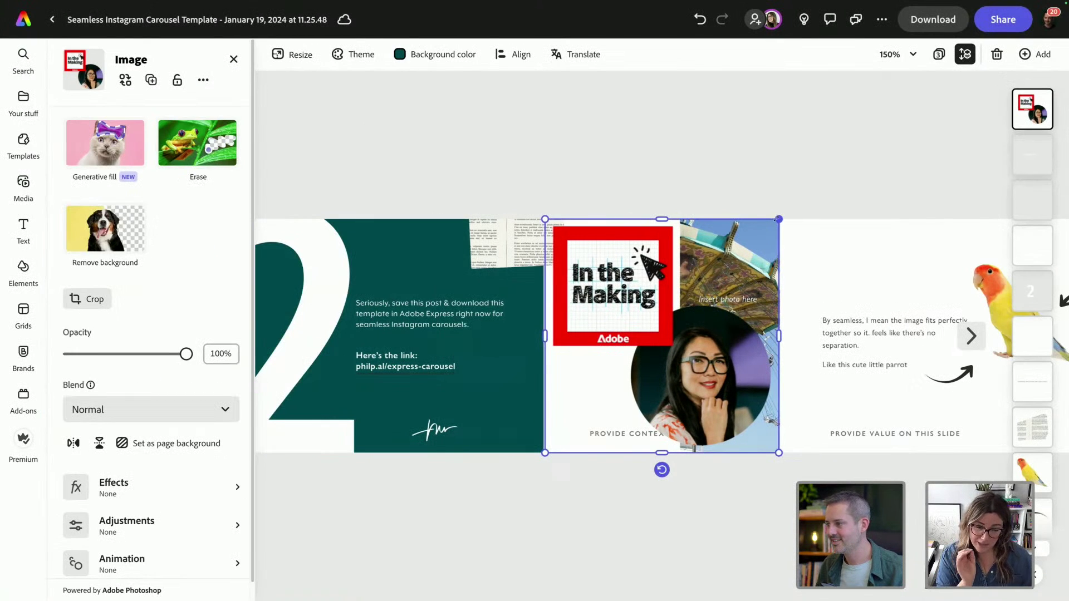
pyautogui.moveTo(779, 219); pyautogui.dragTo(648, 350)
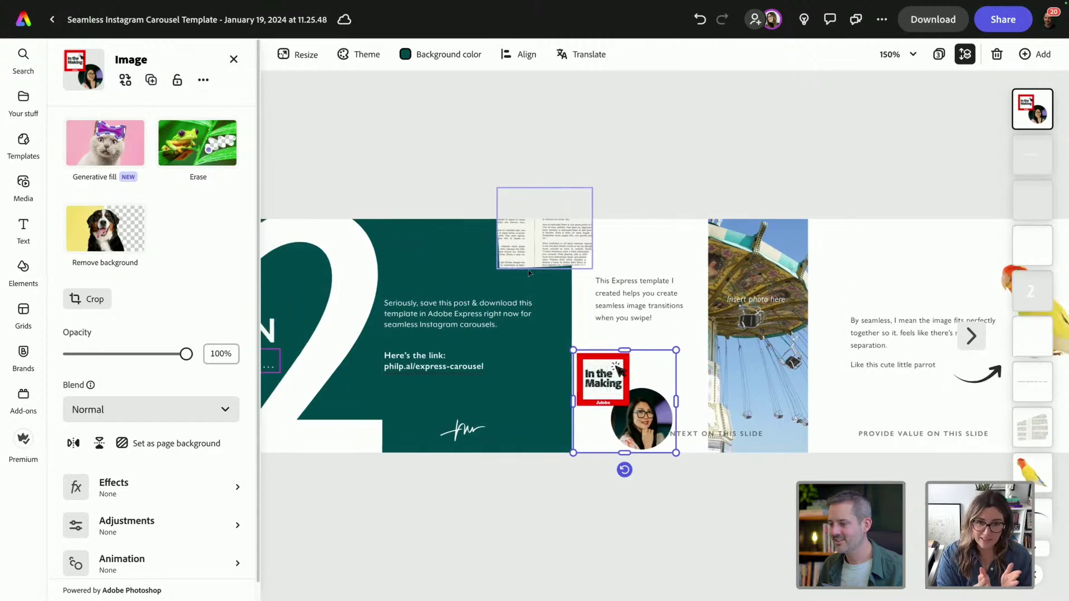
pyautogui.hscroll(-5, 530, 273)
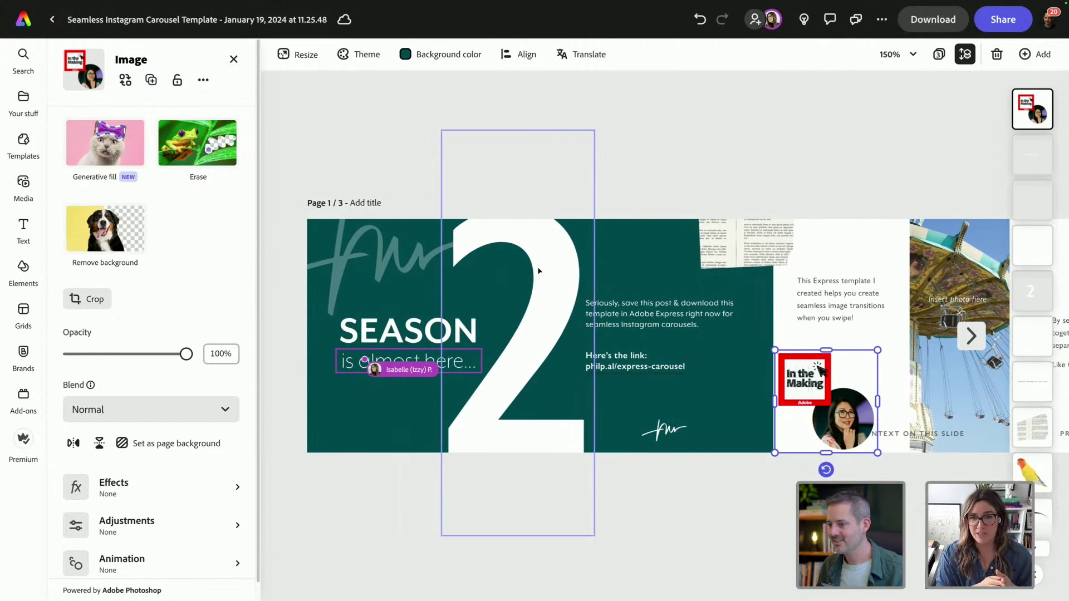
pyautogui.moveTo(804, 388); pyautogui.dragTo(761, 367)
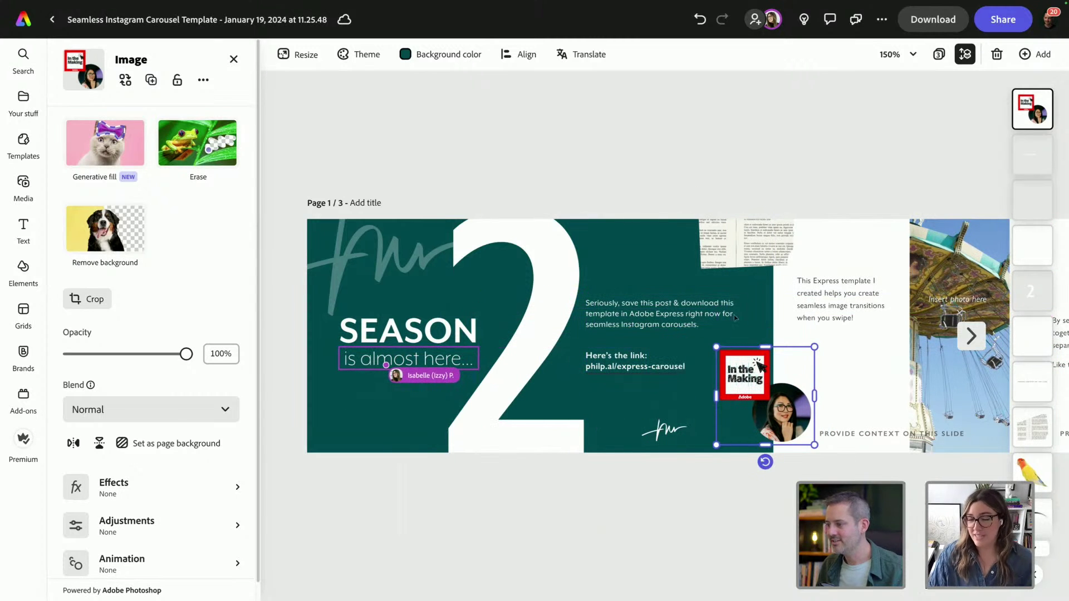
pyautogui.click(629, 124)
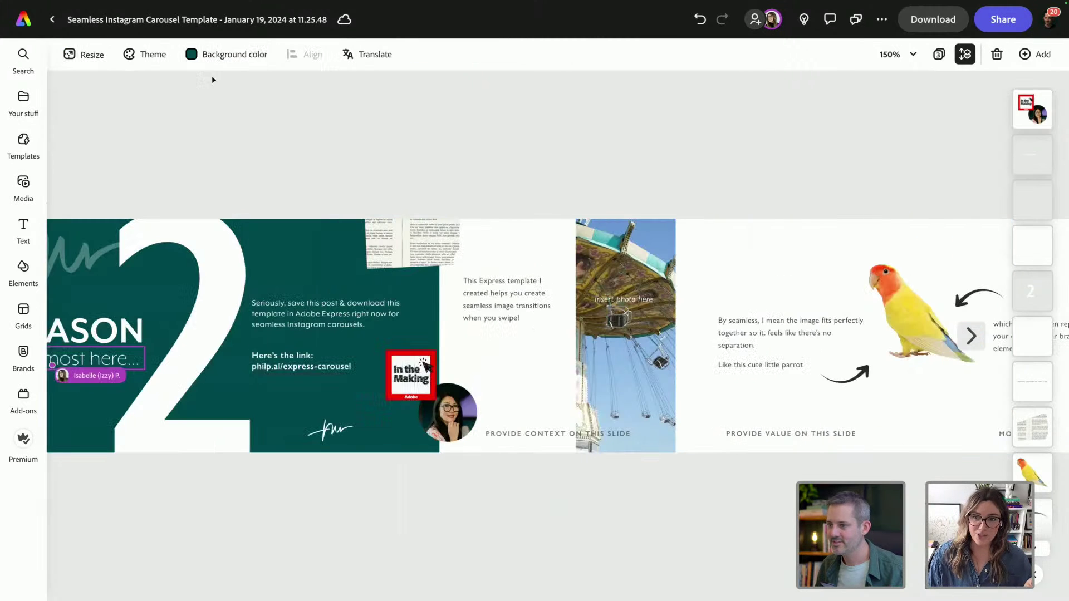
# Delete the newspaper clipping image at the top edge between the second and third slides.
pyautogui.hscroll(-3, 556, 229)
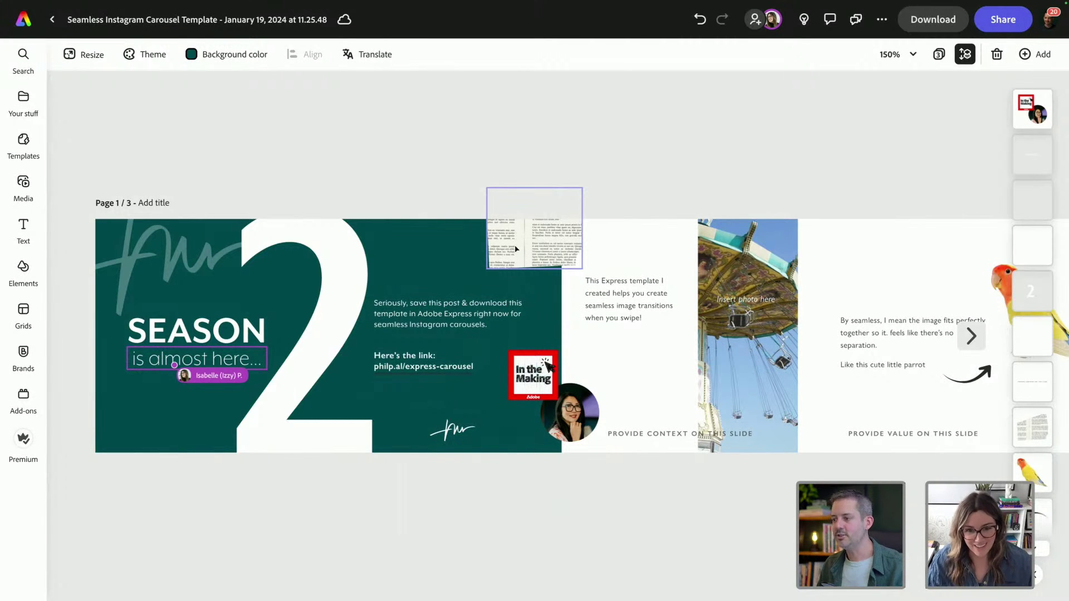
pyautogui.click(519, 247)
pyautogui.press('Delete')
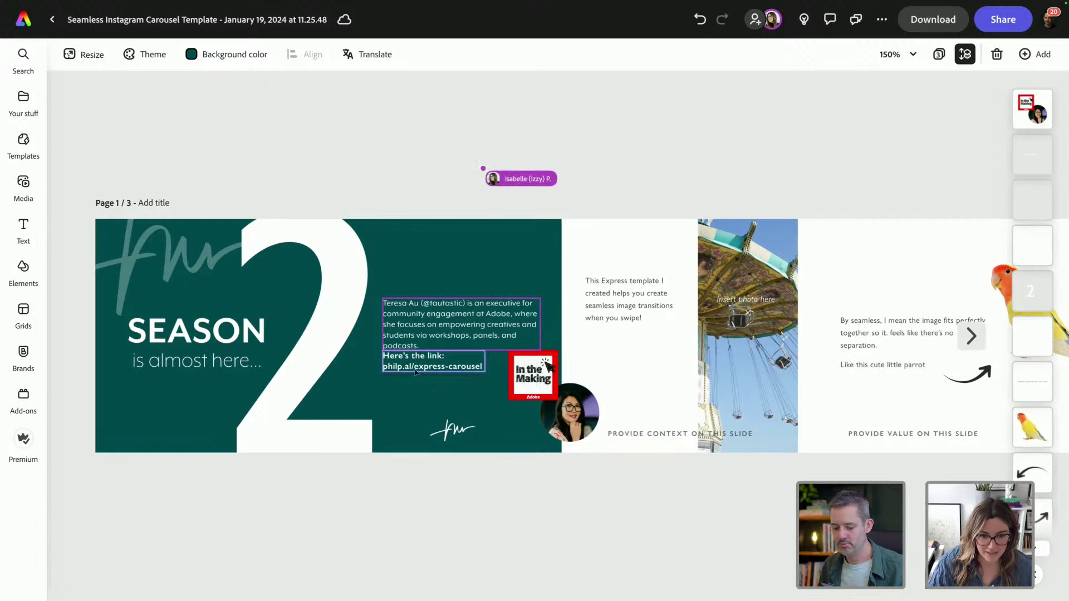
# Move the second slide's link text and its underline slightly down, and replace the URL with adobe.ly/inthemaking.
pyautogui.moveTo(411, 518); pyautogui.dragTo(409, 365)
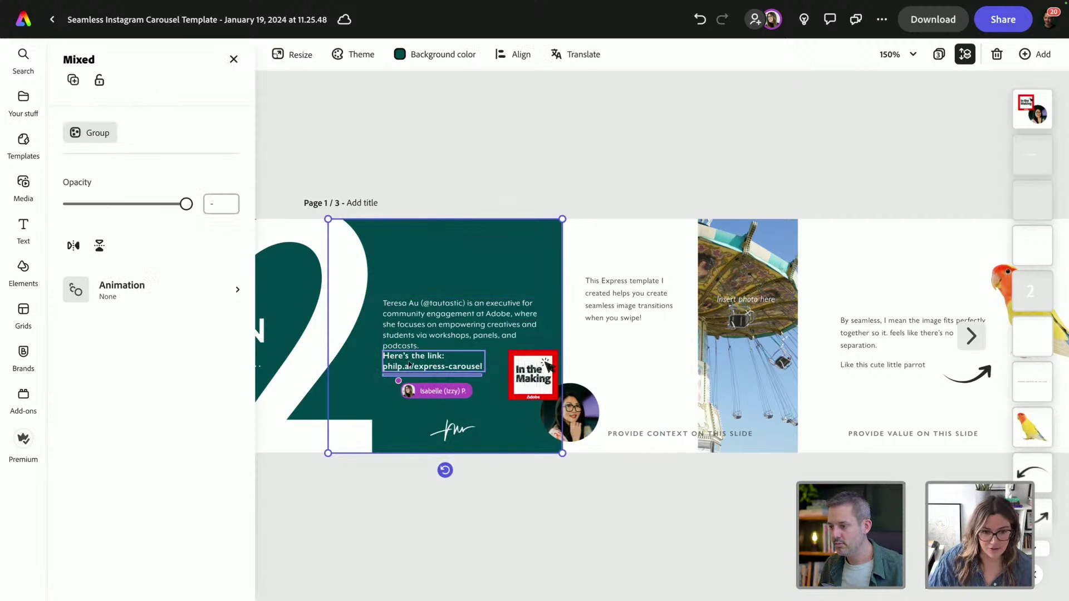
pyautogui.click(425, 537)
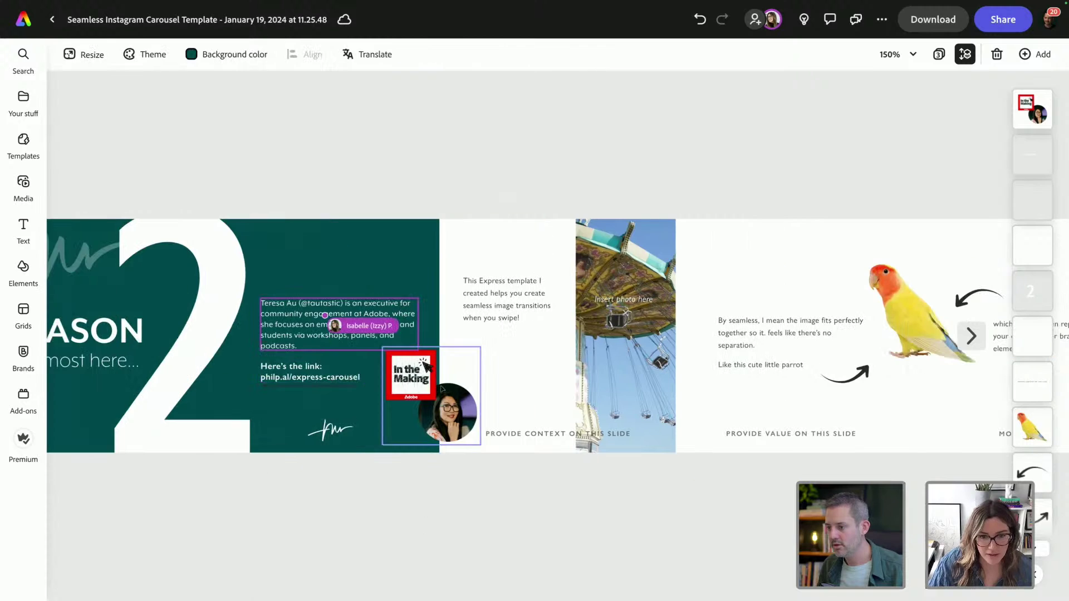
pyautogui.doubleClick(334, 377)
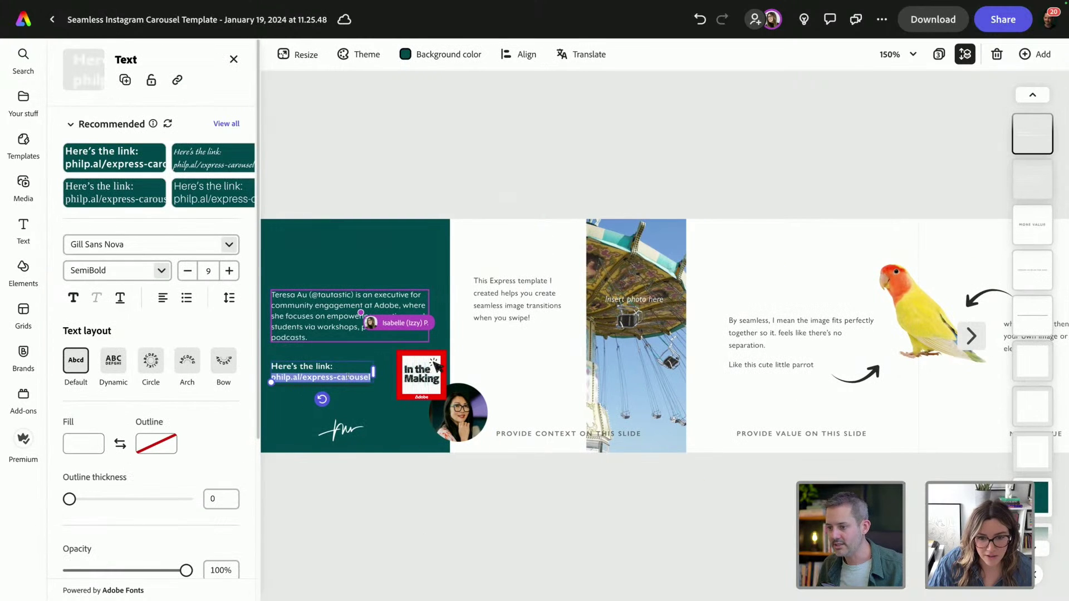
pyautogui.write('adobe.')
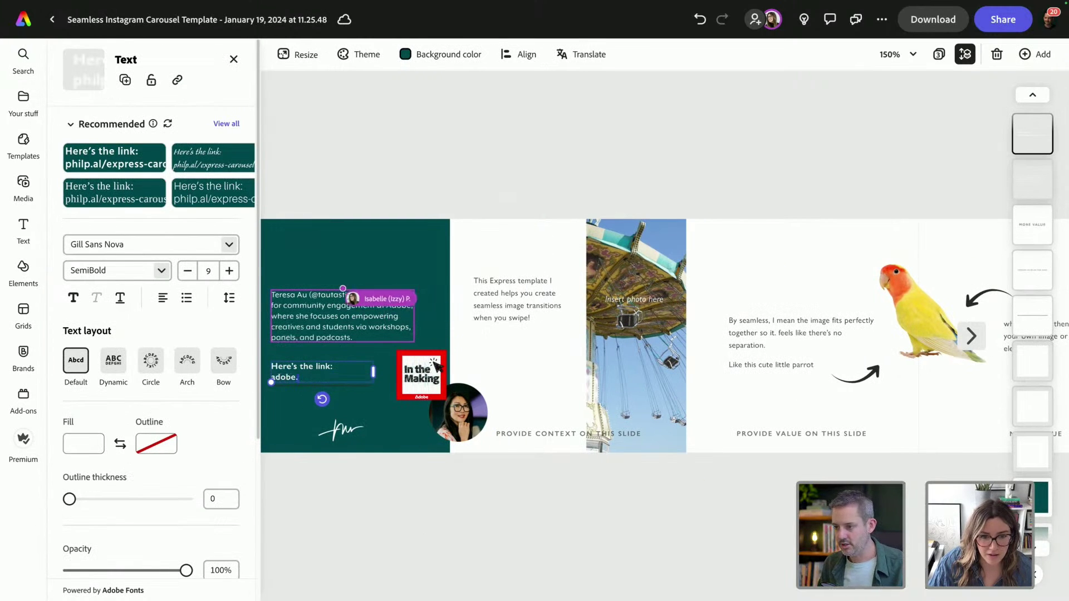
pyautogui.write('ly/inthemaking')
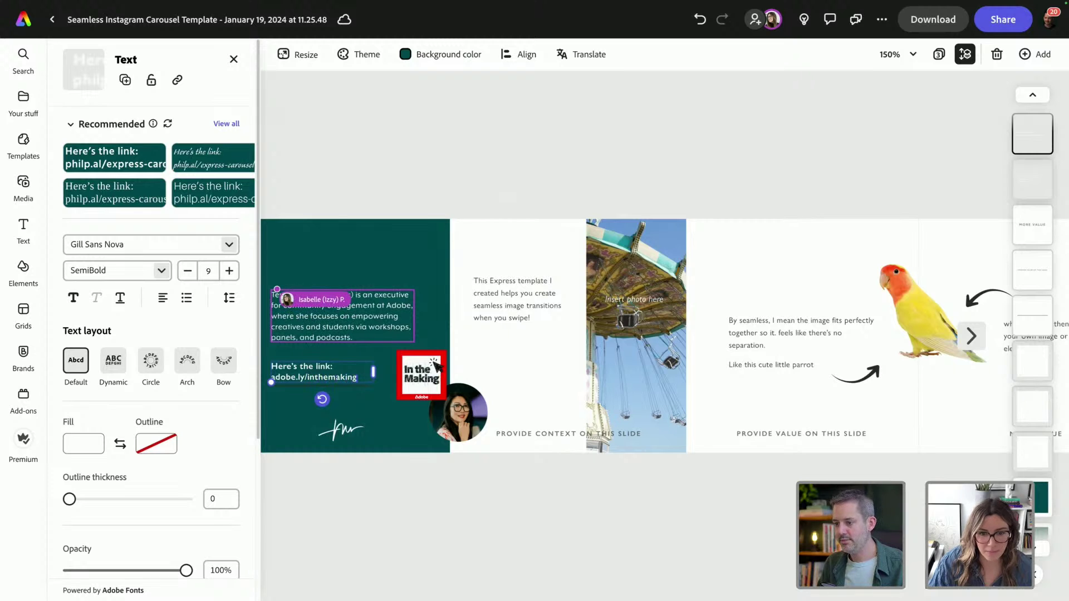
# Set the whole "Here's the link:" text block to Mr Eaves XL Mod OT and make it bold.
pyautogui.hotkey('ctrl', 'a')
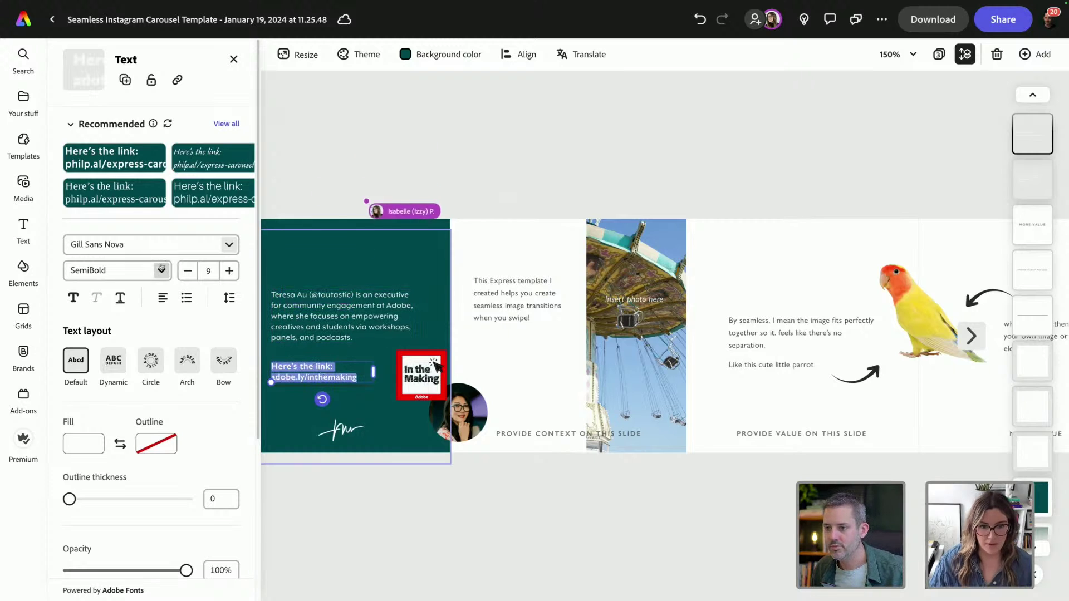
pyautogui.click(139, 245)
pyautogui.press('Escape')
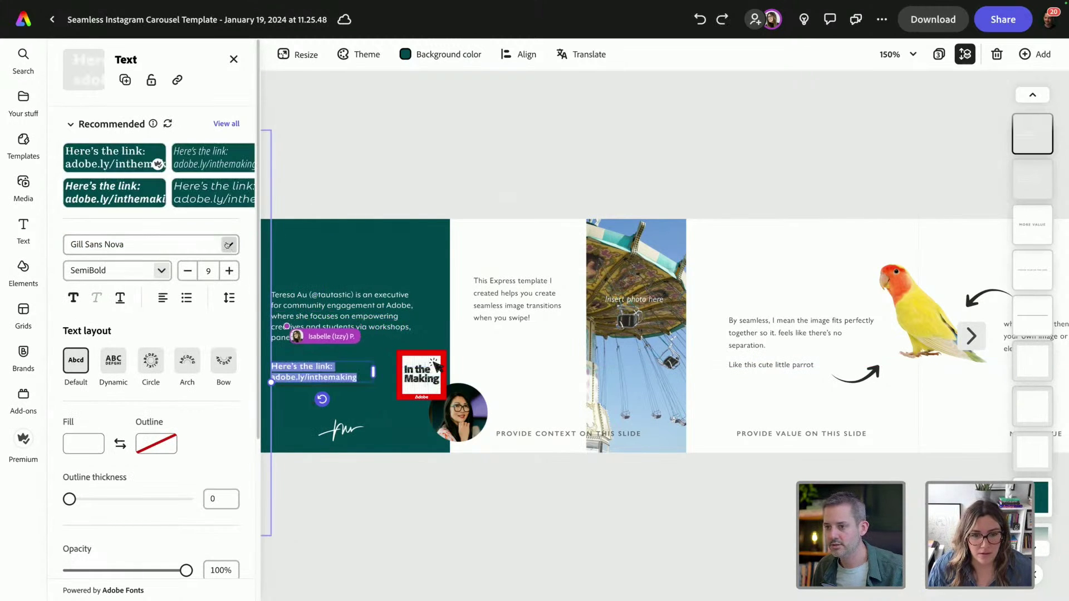
pyautogui.click(139, 244)
pyautogui.click(141, 334)
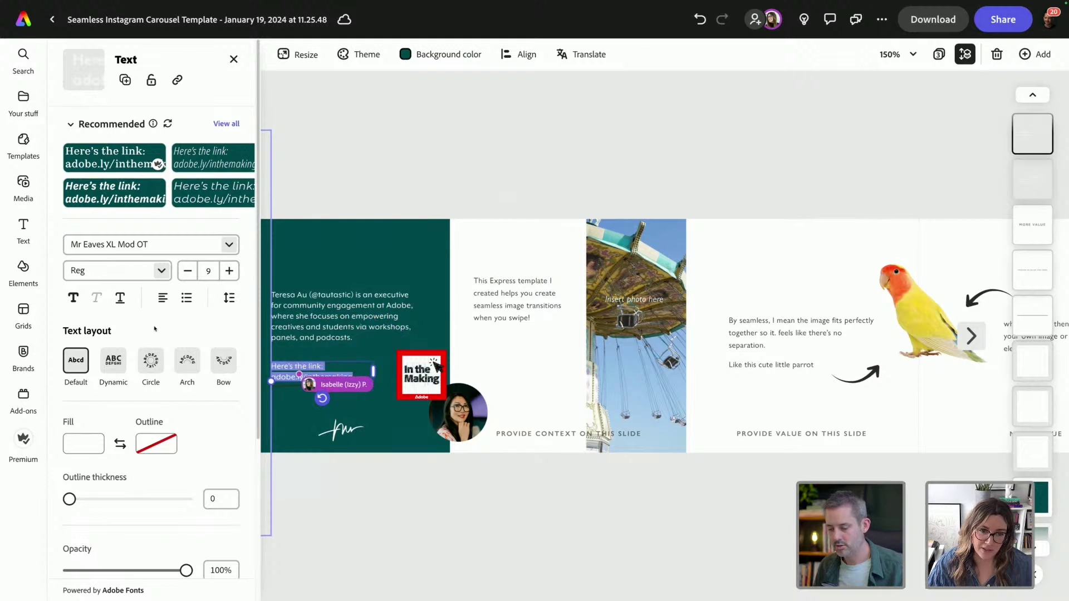
pyautogui.hotkey('ctrl', 'b')
pyautogui.click(361, 448)
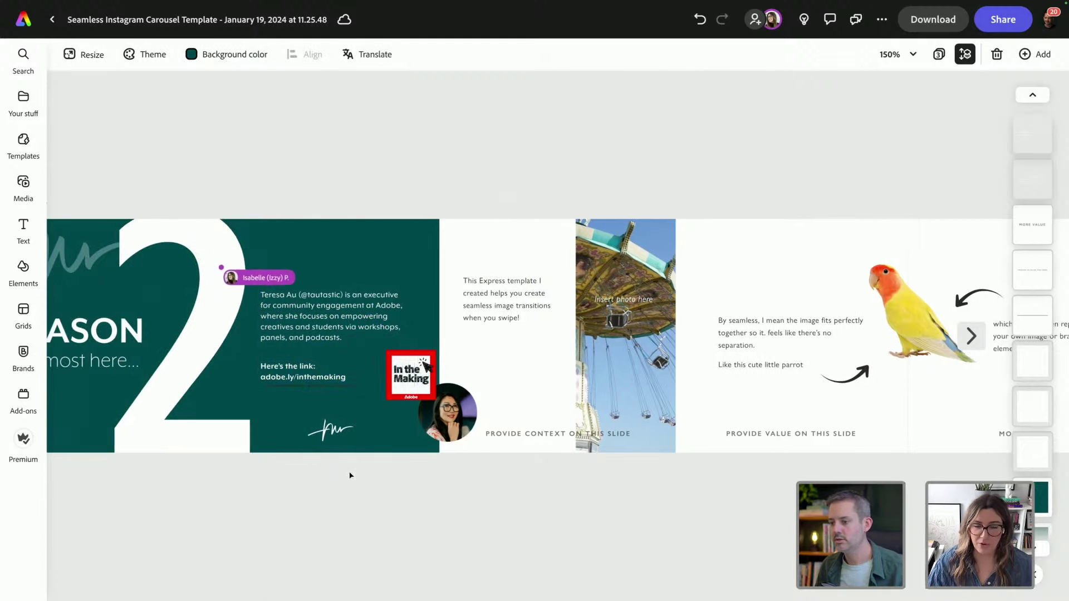
# Recolor the line under the link with the brand's golden yellow and raise its opacity to 100%.
pyautogui.click(343, 386)
pyautogui.hscroll(-3, 343, 389)
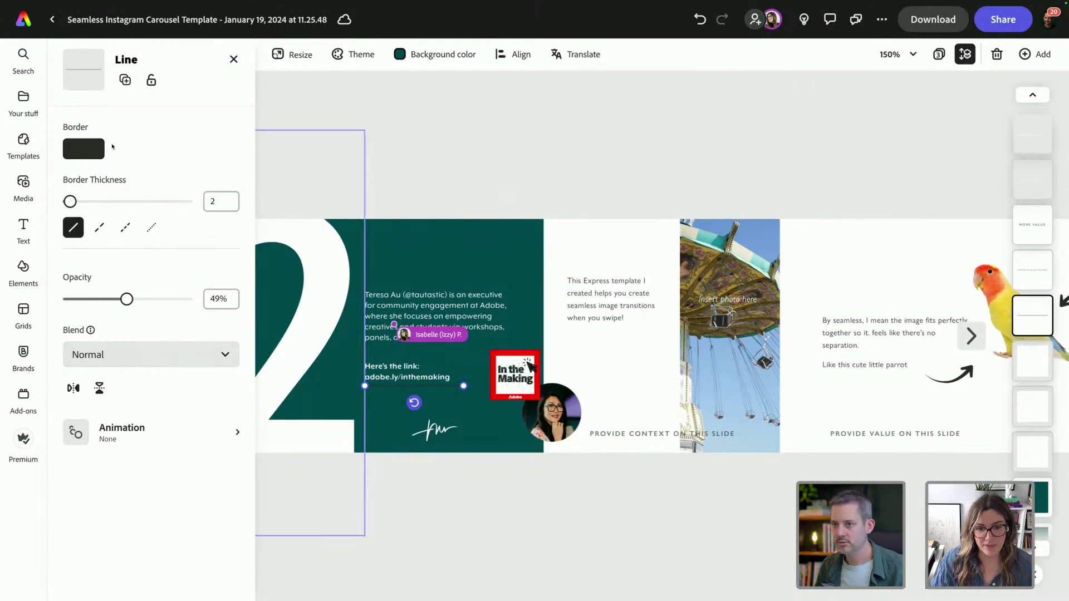
pyautogui.click(80, 148)
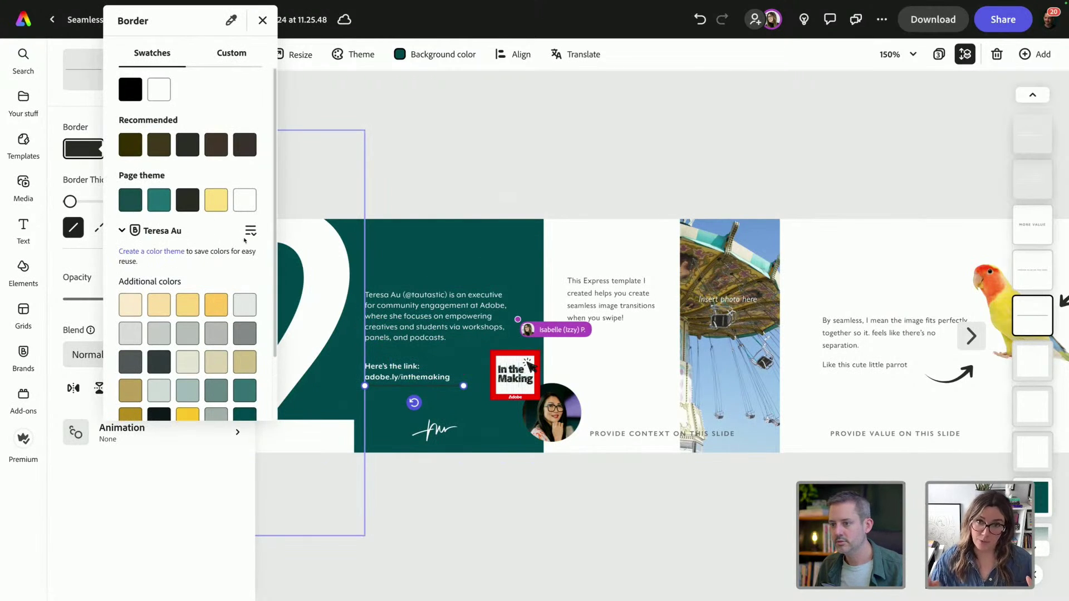
pyautogui.click(223, 312)
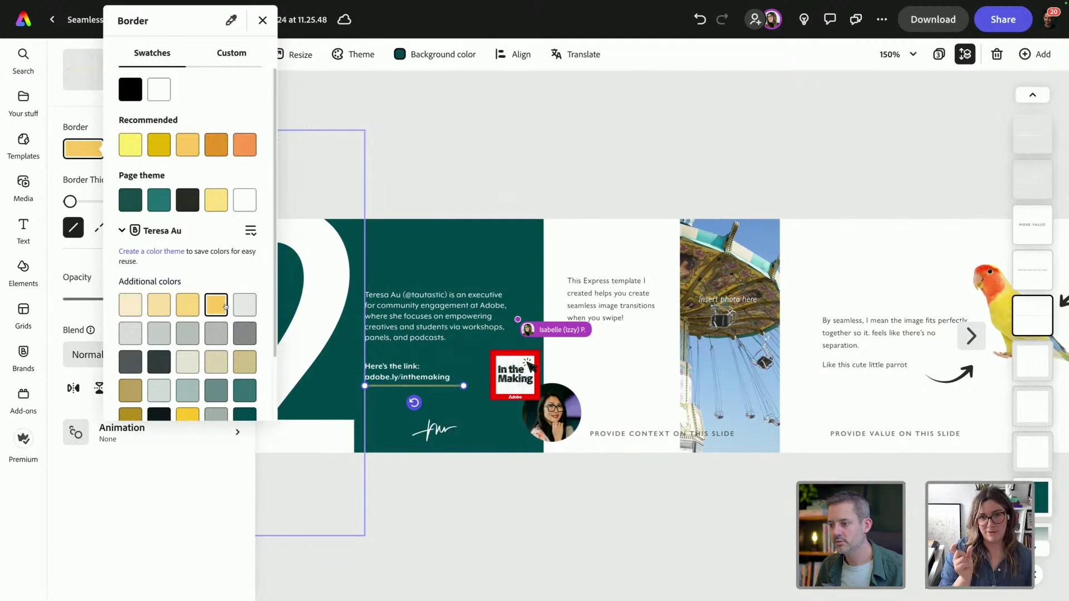
pyautogui.press('Escape')
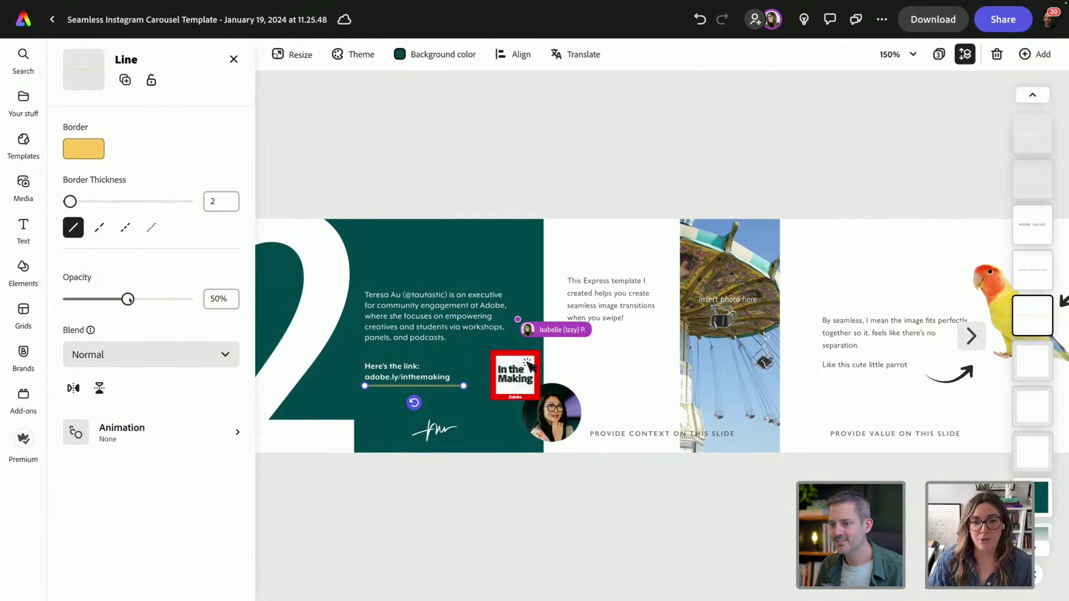
pyautogui.moveTo(128, 299); pyautogui.dragTo(187, 299)
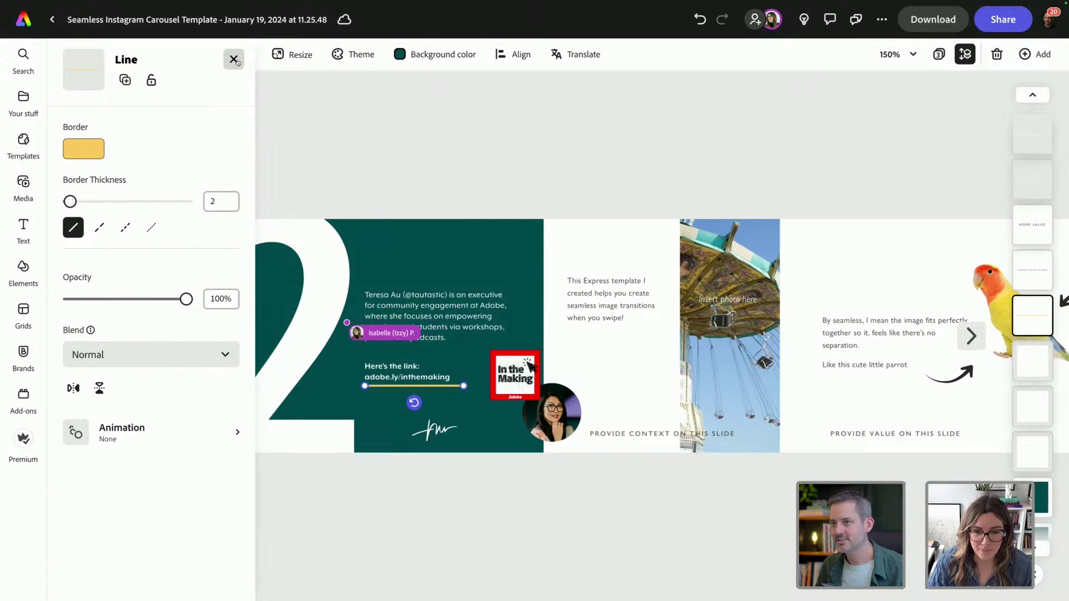
pyautogui.click(234, 59)
pyautogui.click(235, 56)
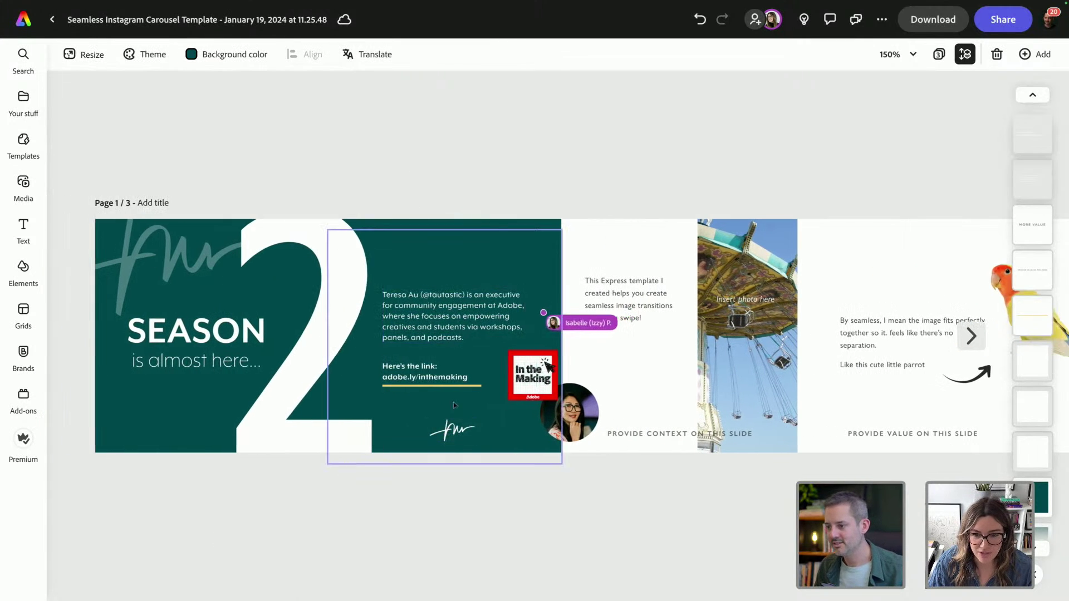
# Shorten the yellow line so it ends with the adobe.ly/inthemaking text above it.
pyautogui.click(478, 385)
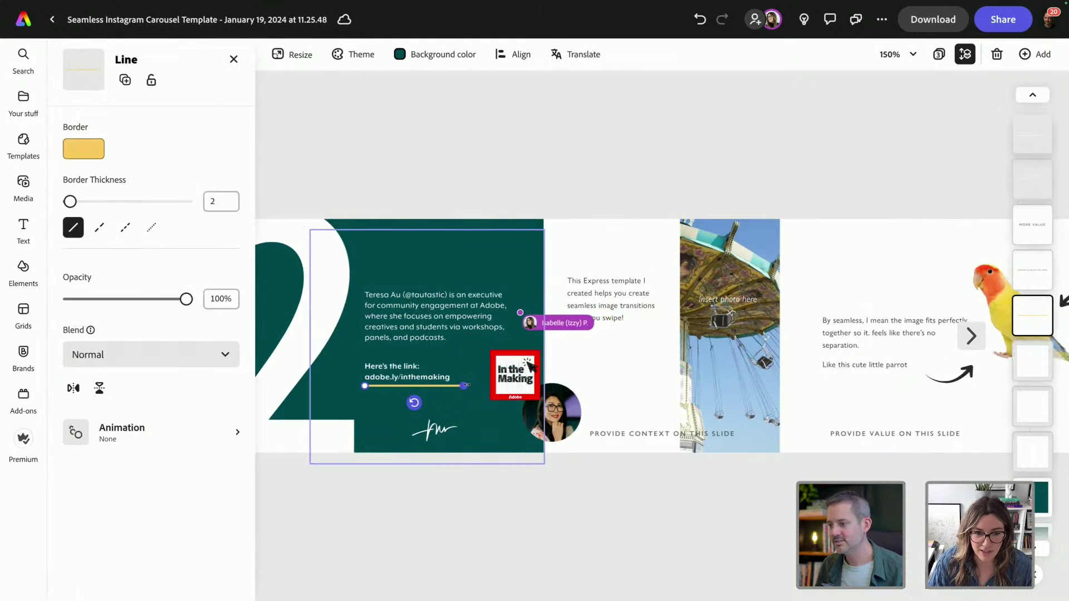
pyautogui.moveTo(463, 386); pyautogui.dragTo(449, 386)
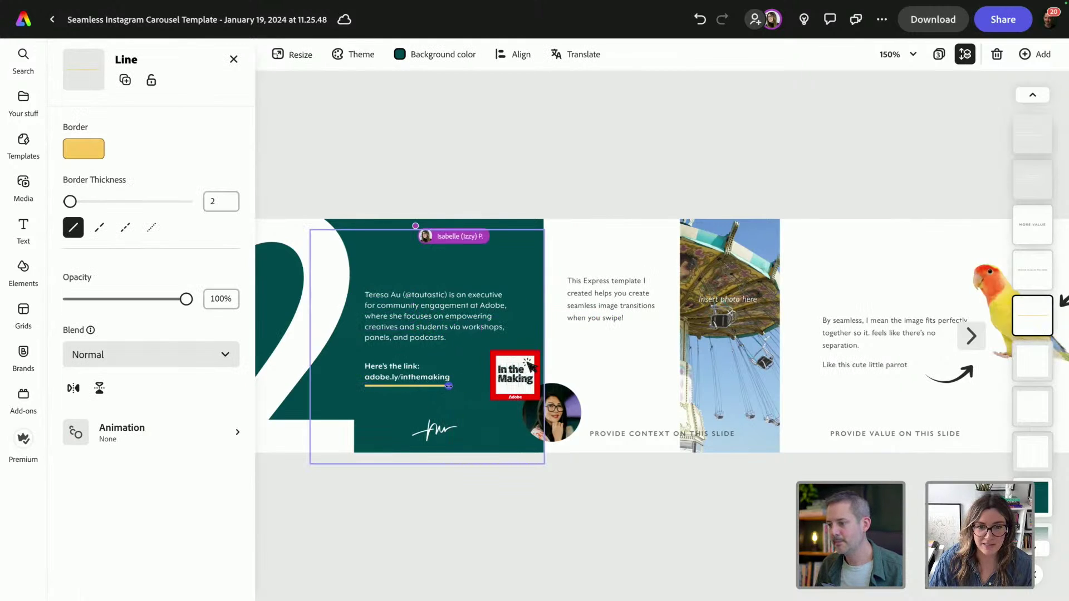
pyautogui.click(391, 186)
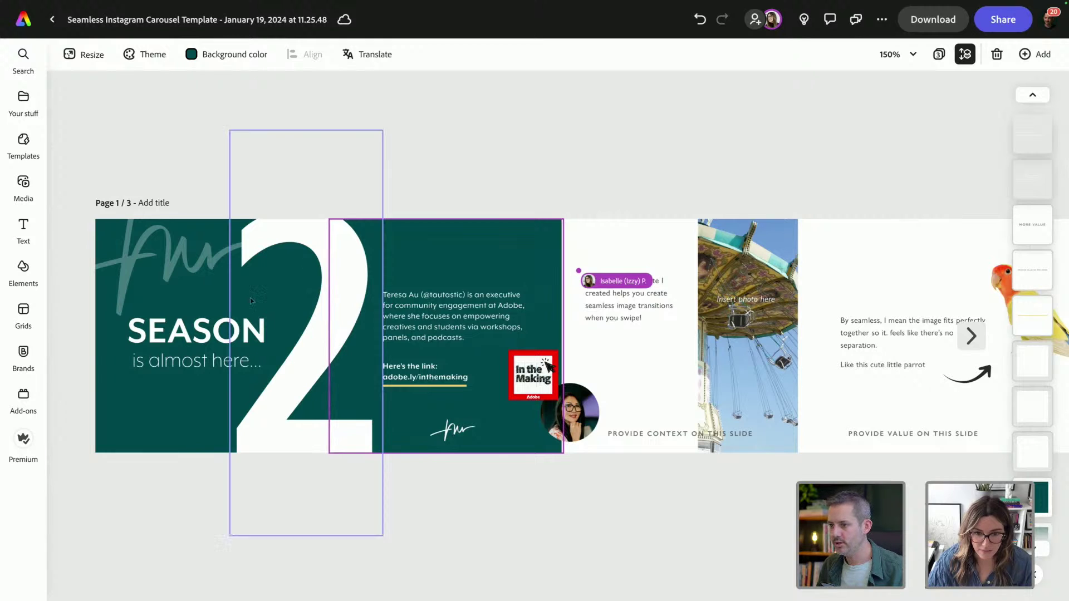
# Group the first slide's signature, "SEASON is almost here..." text, large 2 and green background.
pyautogui.click(145, 442)
pyautogui.click(358, 98)
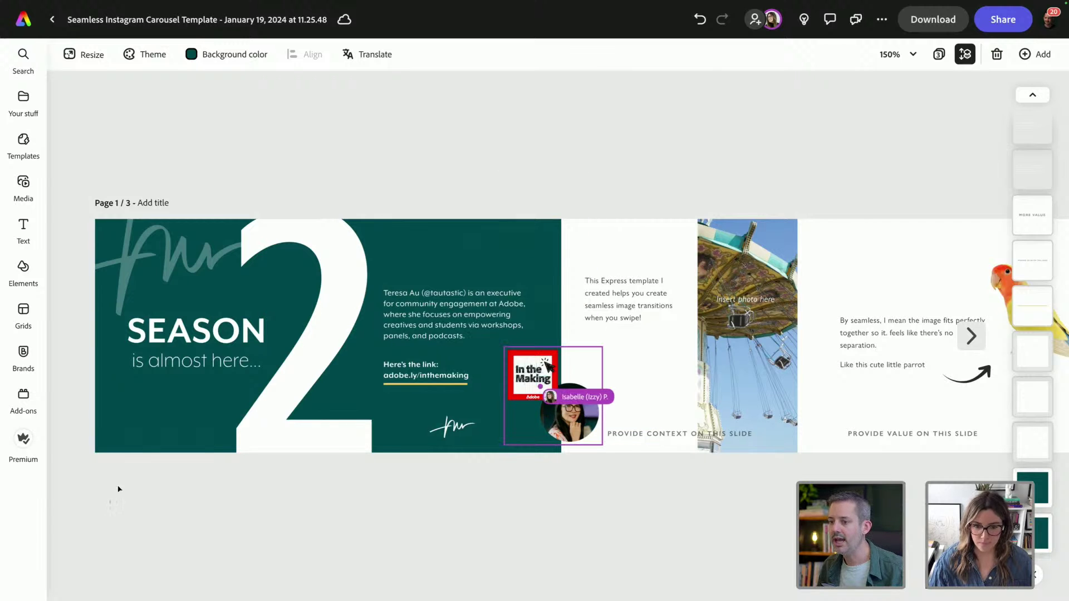
pyautogui.moveTo(110, 504); pyautogui.dragTo(301, 185)
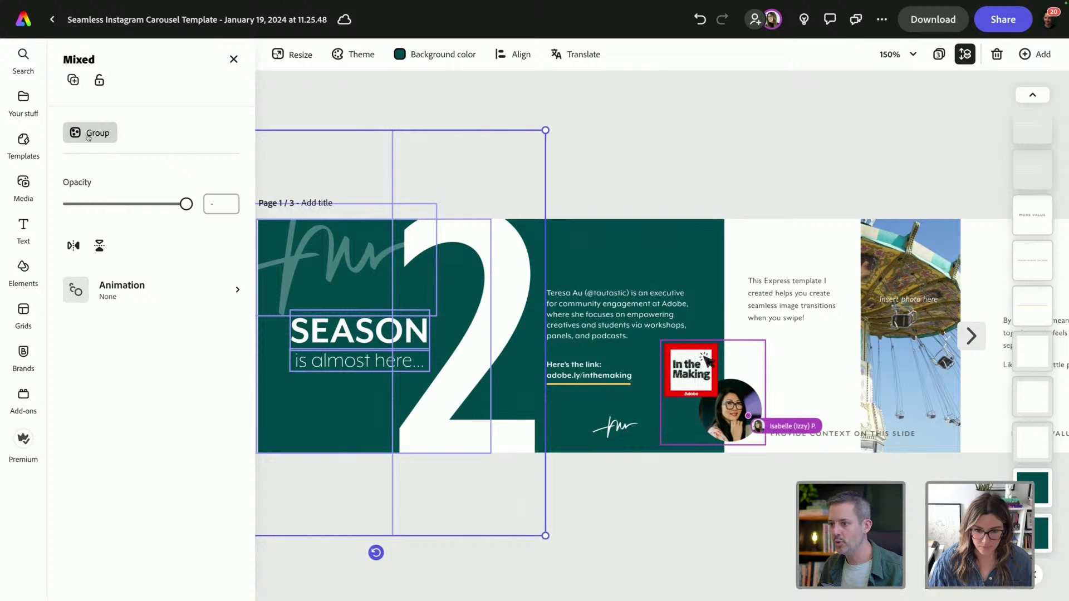
pyautogui.click(88, 134)
pyautogui.click(233, 60)
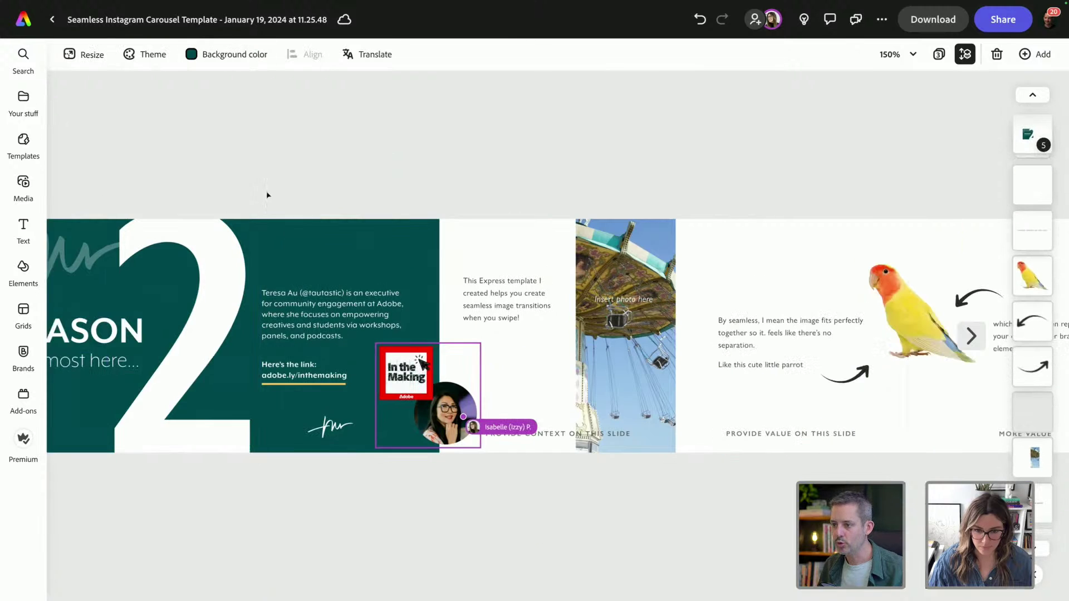
# Ungroup the first slide's elements.
pyautogui.moveTo(125, 503); pyautogui.dragTo(327, 143)
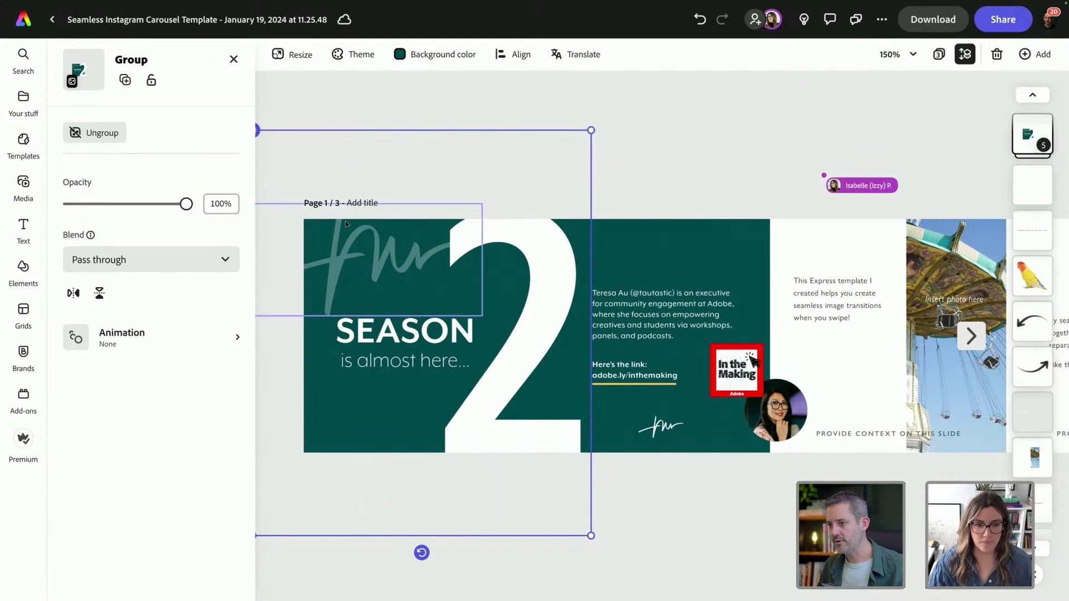
pyautogui.click(94, 132)
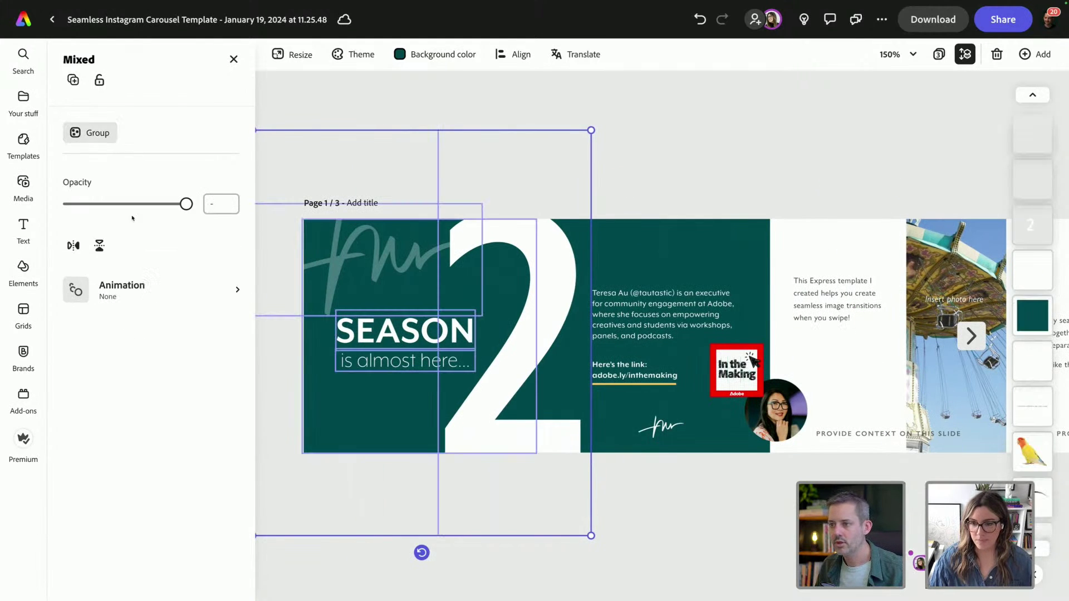
pyautogui.click(233, 59)
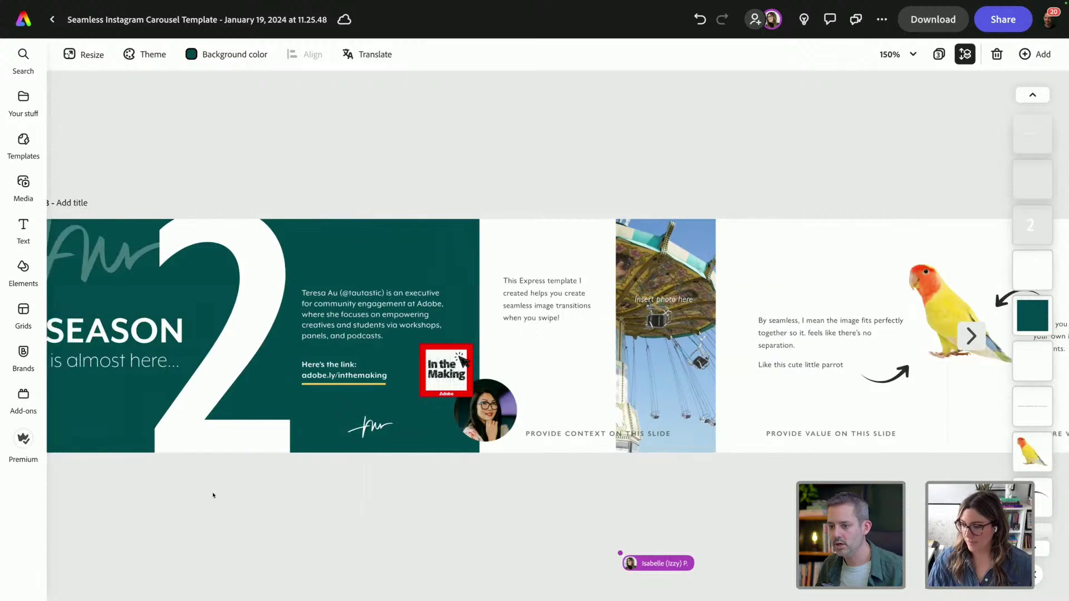
# Copy the first slide's signature, season text, large 2 and background, and paste them onto the blank page 3.
pyautogui.click(287, 237)
pyautogui.moveTo(286, 237); pyautogui.dragTo(291, 148)
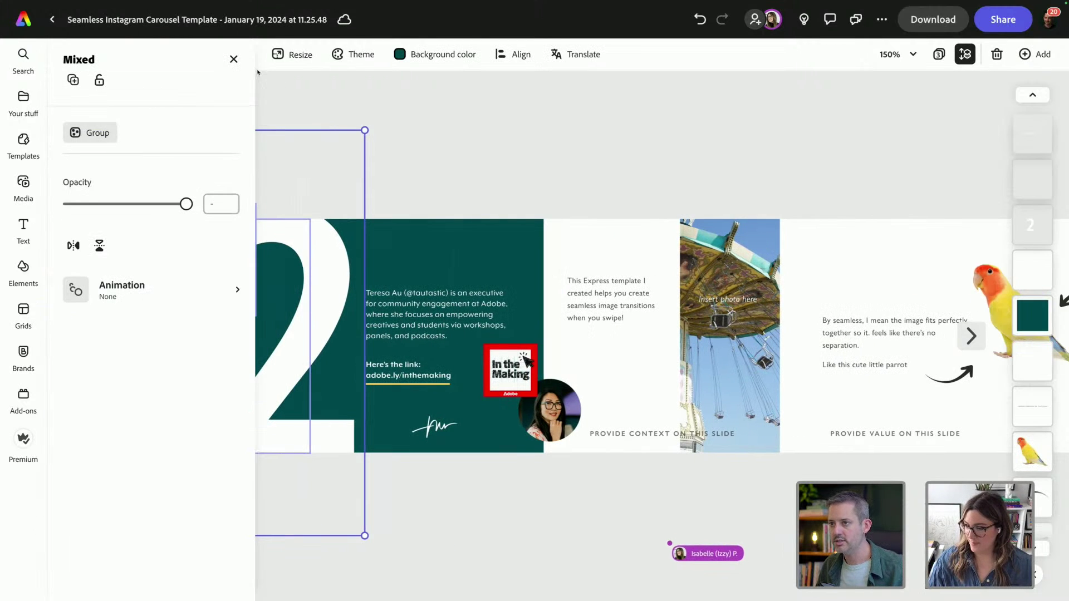
pyautogui.click(233, 59)
pyautogui.click(1034, 55)
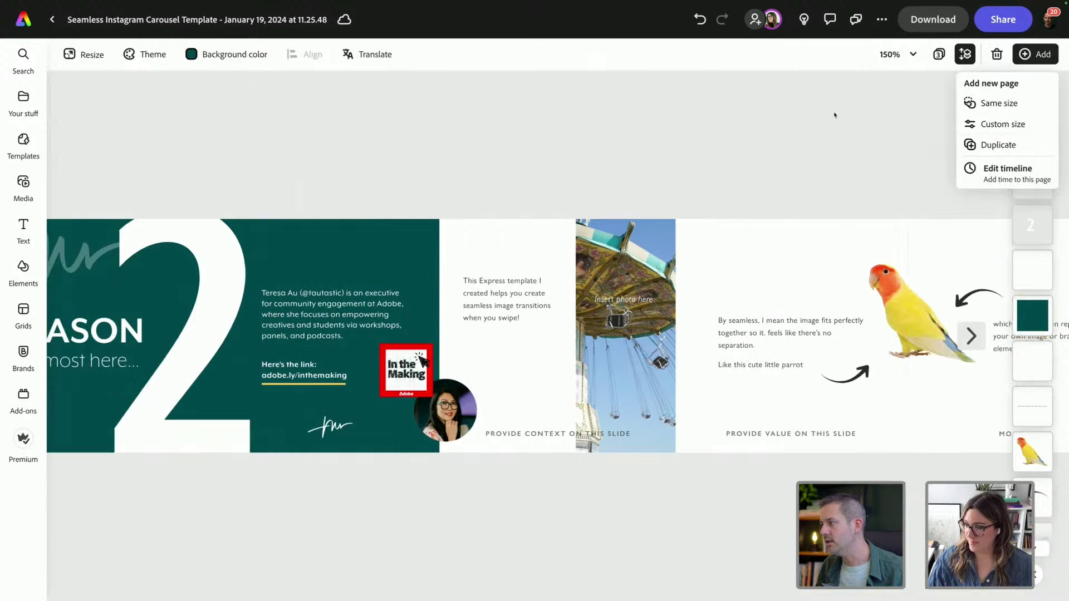
pyautogui.click(835, 114)
pyautogui.click(965, 54)
pyautogui.doubleClick(752, 199)
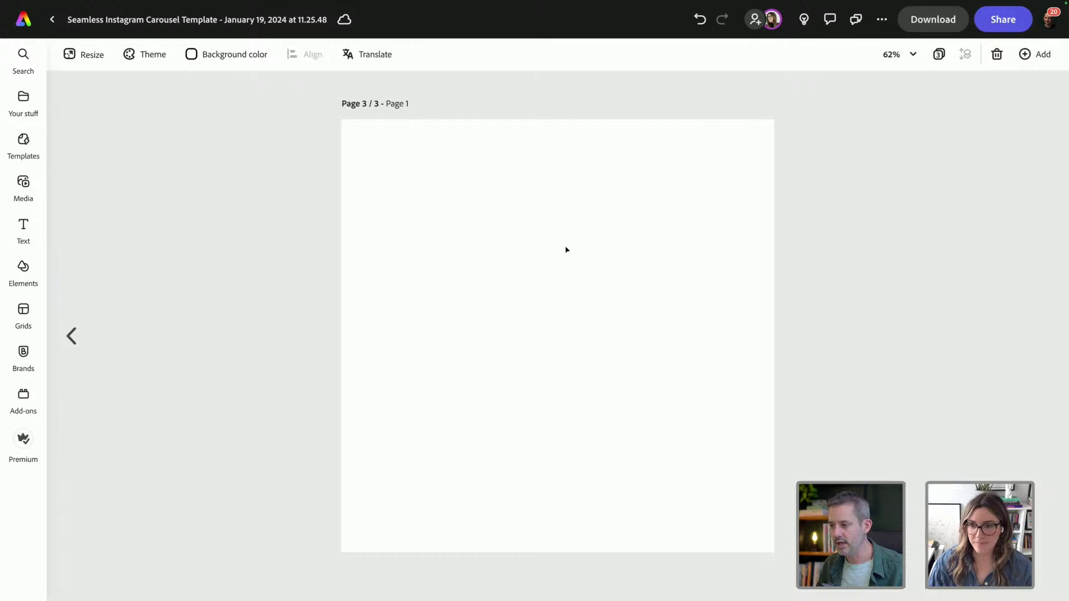
pyautogui.hotkey('ctrl', 'v')
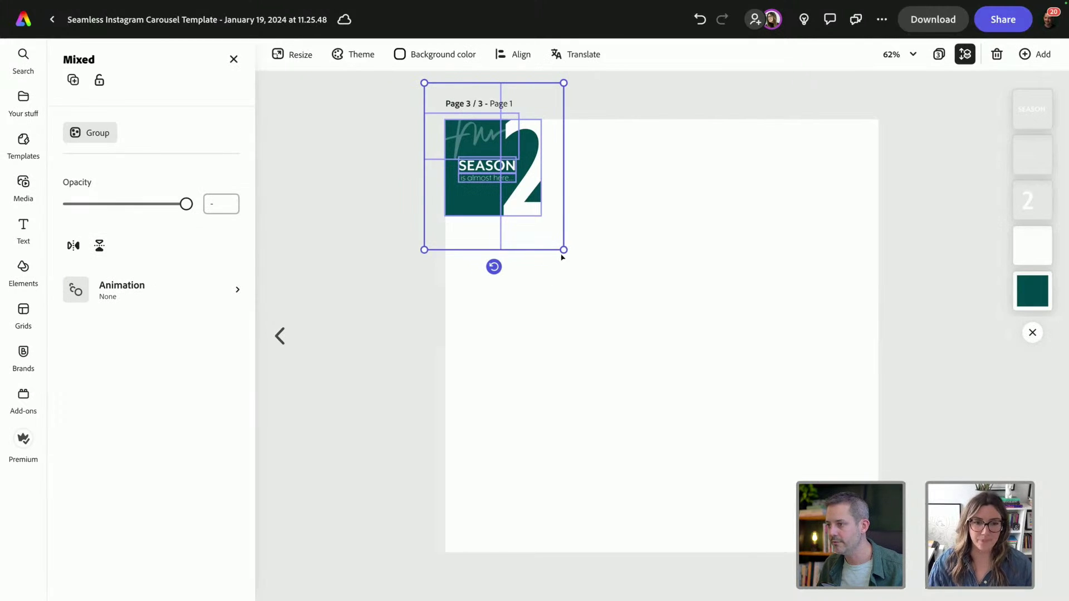
# Try scaling and positioning the pasted season artwork to fill the square page 3, and delete it.
pyautogui.moveTo(565, 251); pyautogui.dragTo(871, 600)
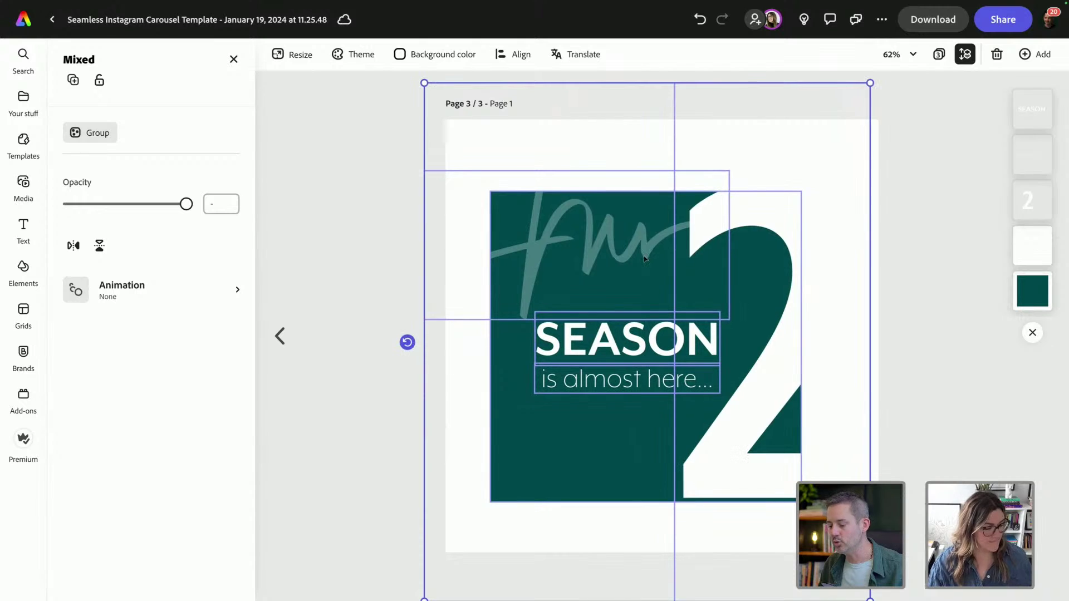
pyautogui.scroll(-3, 646, 259)
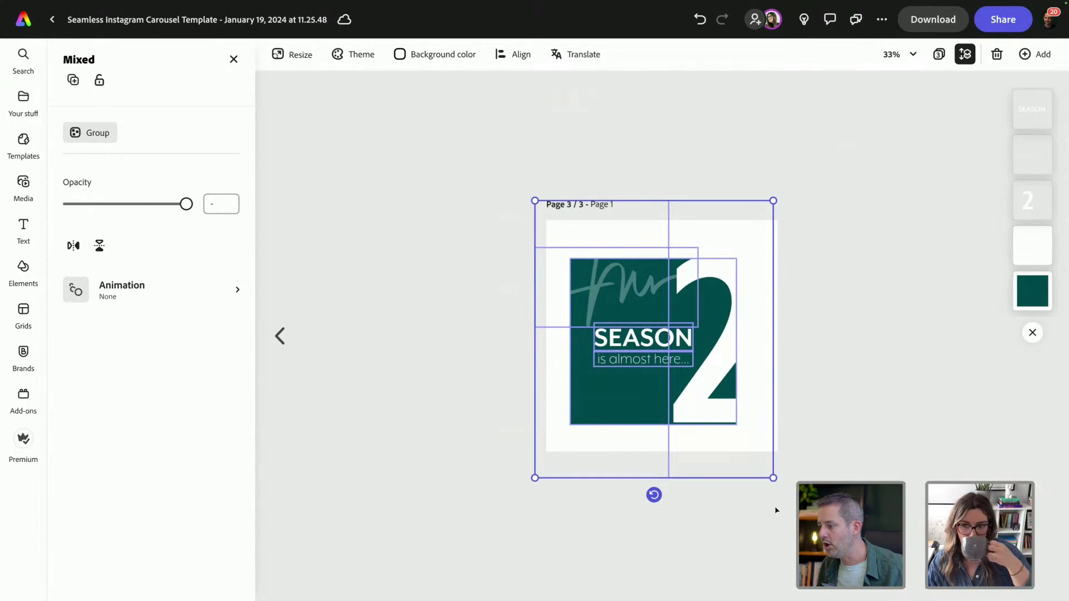
pyautogui.moveTo(773, 478)
pyautogui.mouseDown()
pyautogui.moveTo(843, 477)
pyautogui.moveTo(831, 465)
pyautogui.mouseUp()
pyautogui.moveTo(667, 413); pyautogui.dragTo(631, 418)
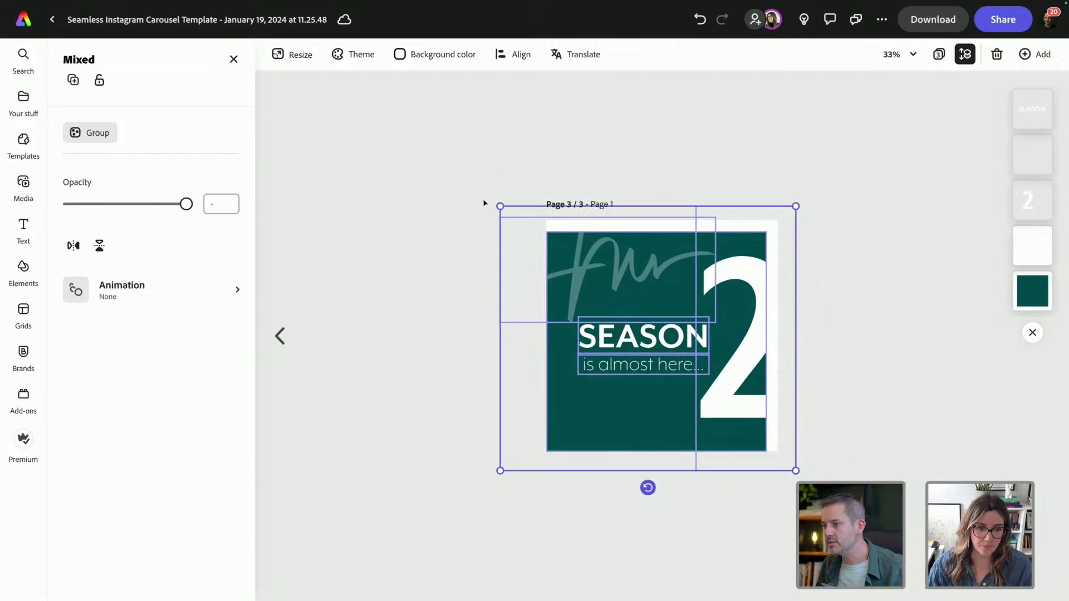
pyautogui.moveTo(500, 206); pyautogui.dragTo(480, 189)
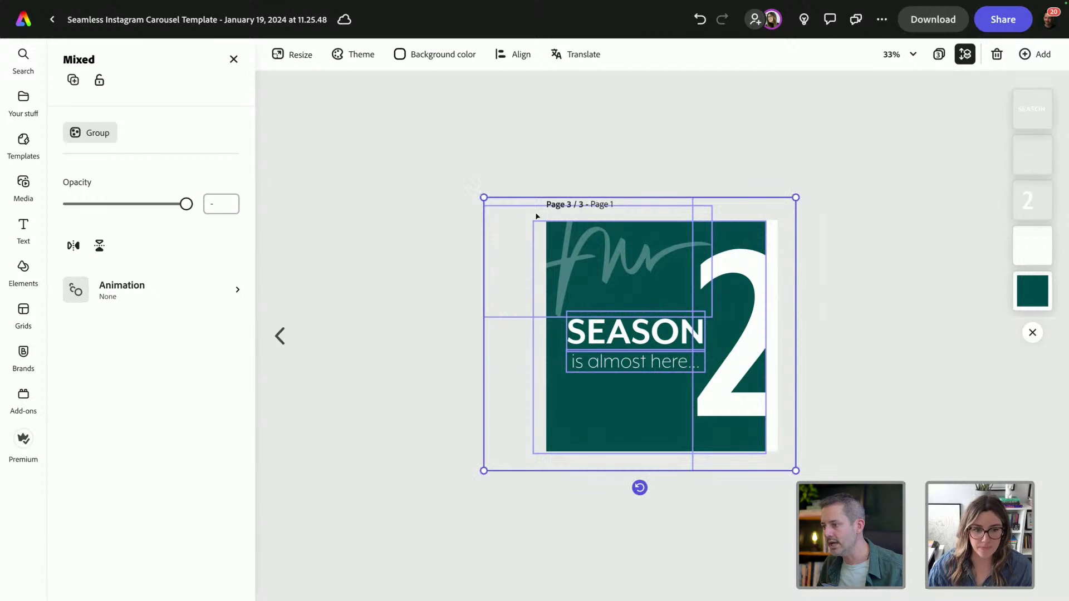
pyautogui.press('Delete')
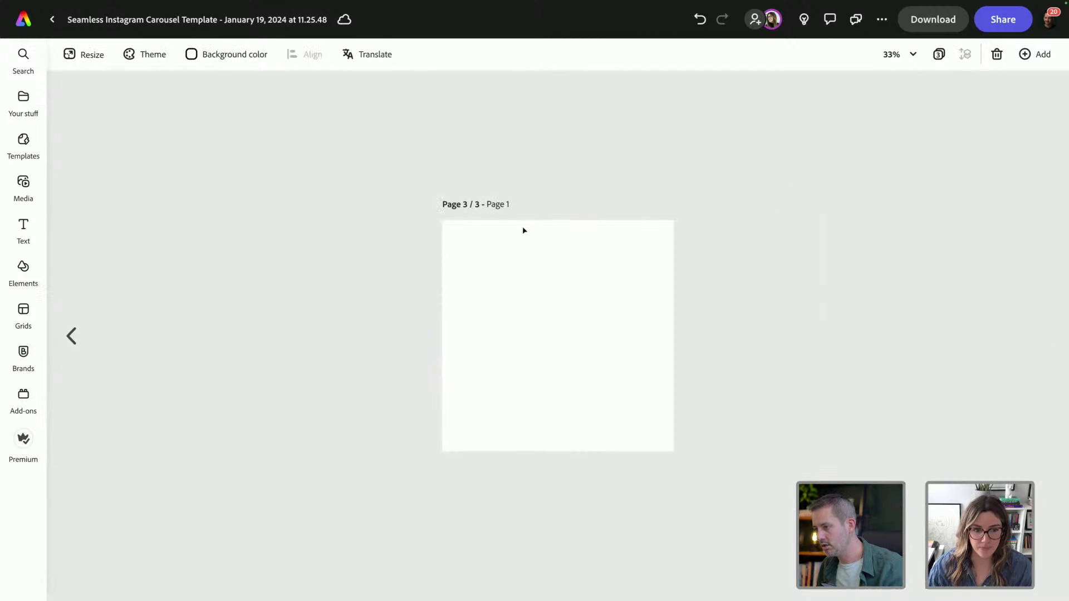
# Return to page 1 and group the signature, season text, large 2 and green background of the first slide.
pyautogui.click(939, 54)
pyautogui.doubleClick(167, 212)
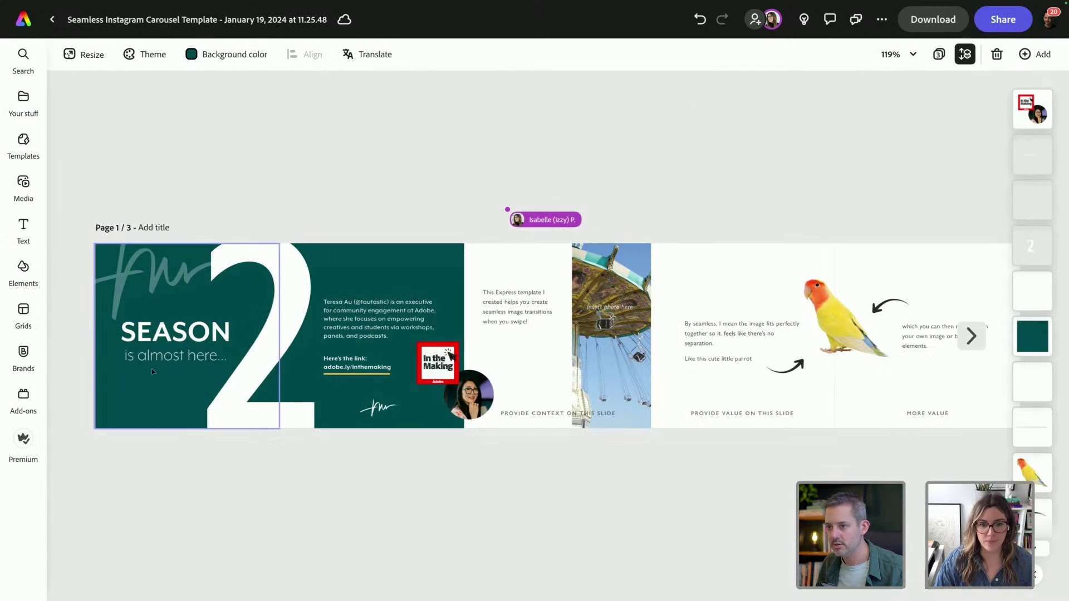
pyautogui.moveTo(80, 483); pyautogui.dragTo(323, 138)
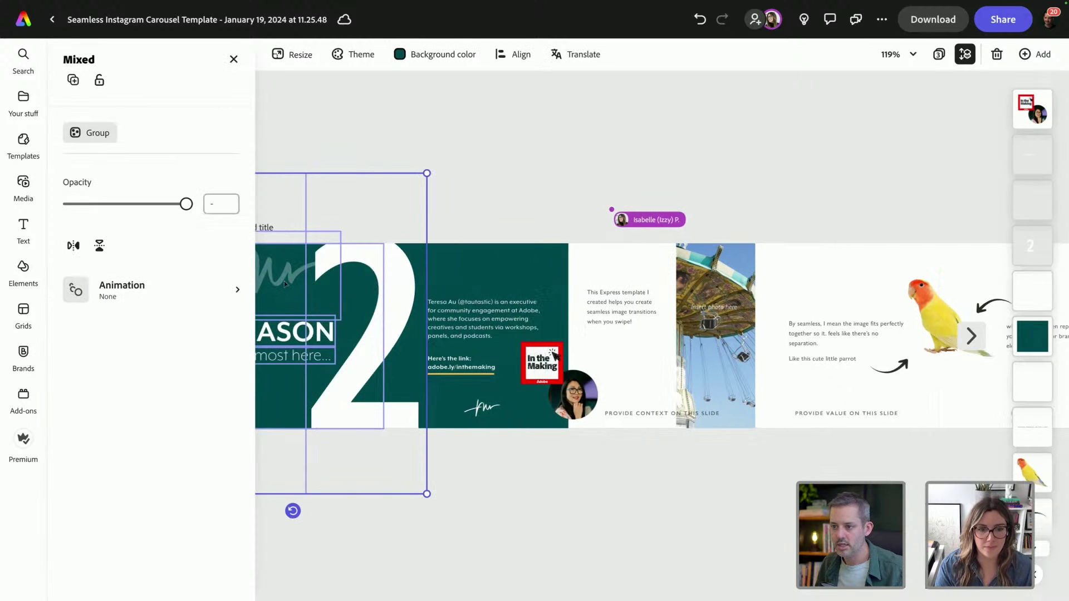
pyautogui.click(92, 133)
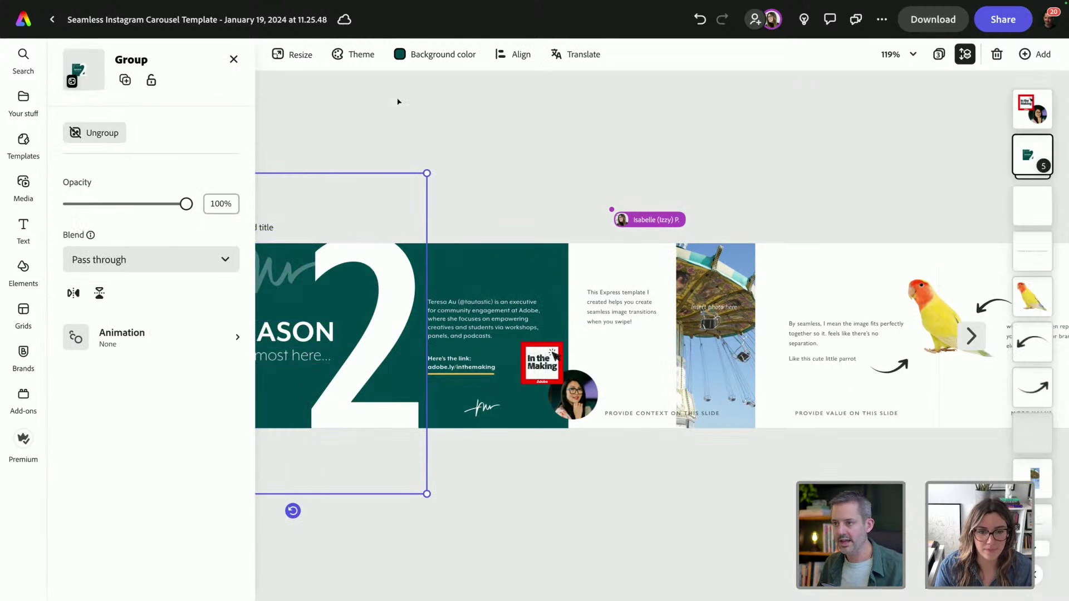
pyautogui.click(601, 93)
# Open the blank page 3 and paste the copied season artwork onto it.
pyautogui.click(1035, 54)
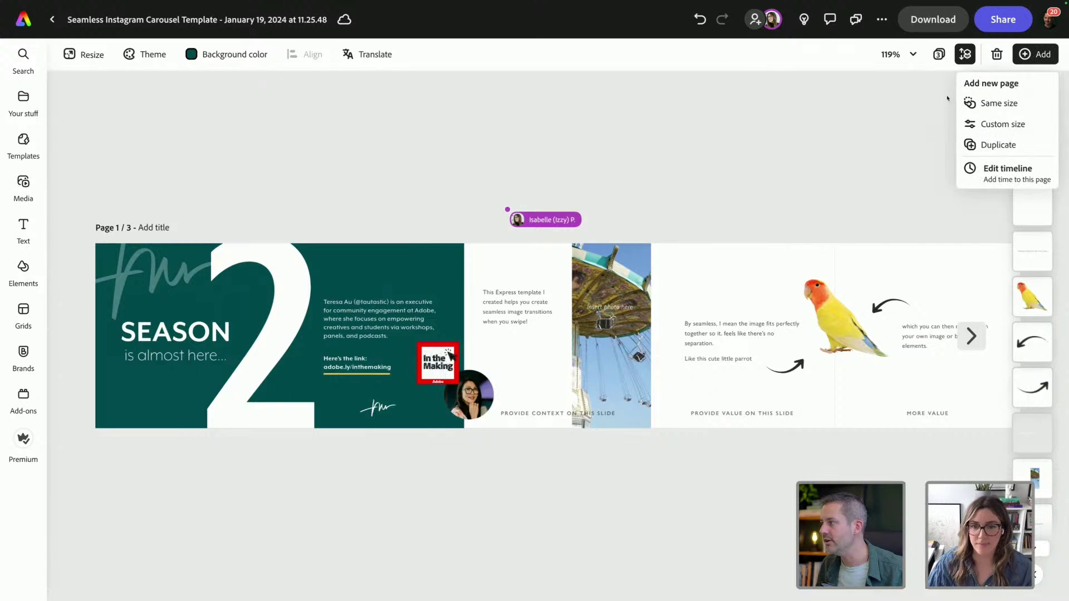
pyautogui.click(939, 54)
pyautogui.click(624, 208)
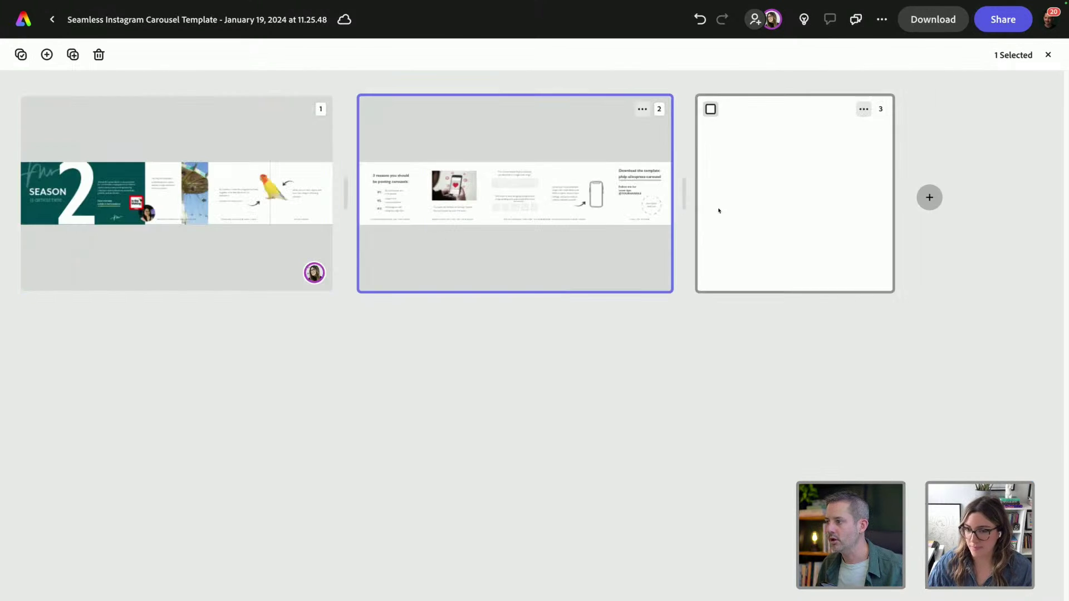
pyautogui.doubleClick(730, 210)
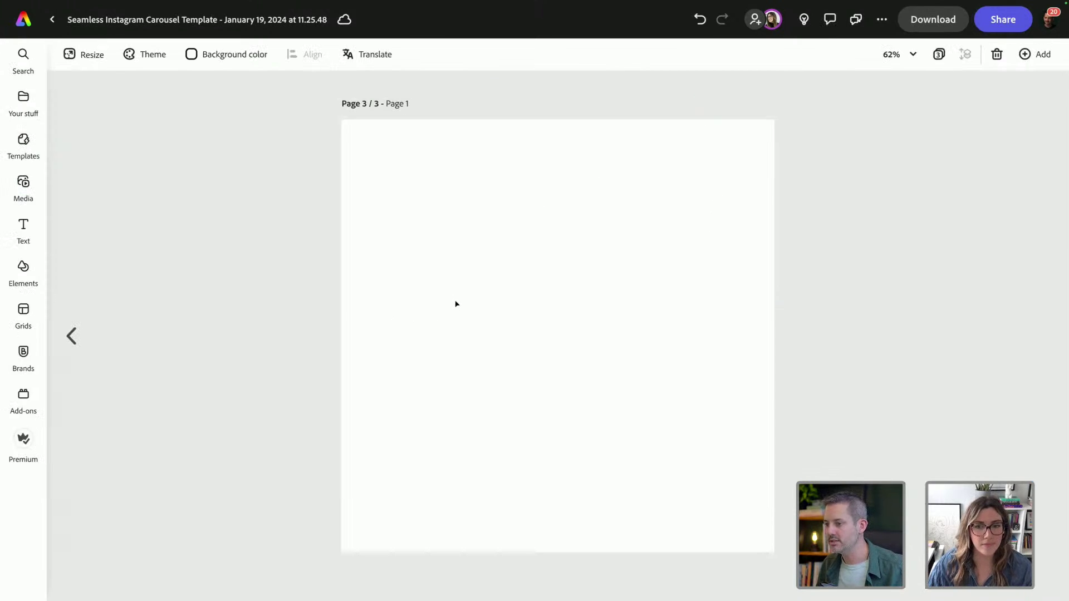
pyautogui.hotkey('ctrl', 'v')
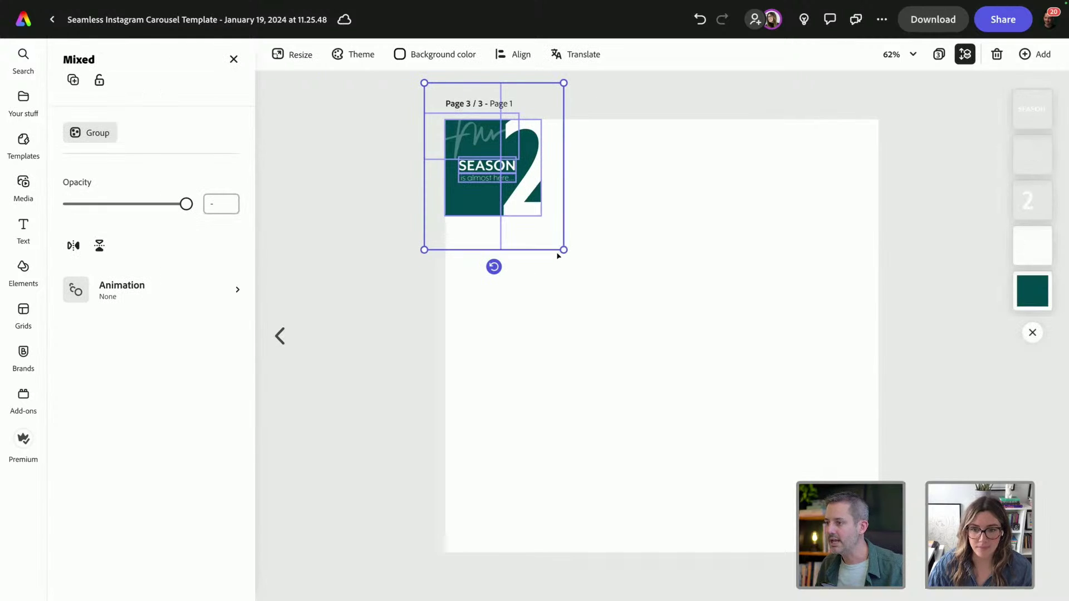
# Enlarge and position the pasted season artwork so it nearly fills the square page, with the 2 cropped at the page edge.
pyautogui.moveTo(563, 246); pyautogui.dragTo(909, 565)
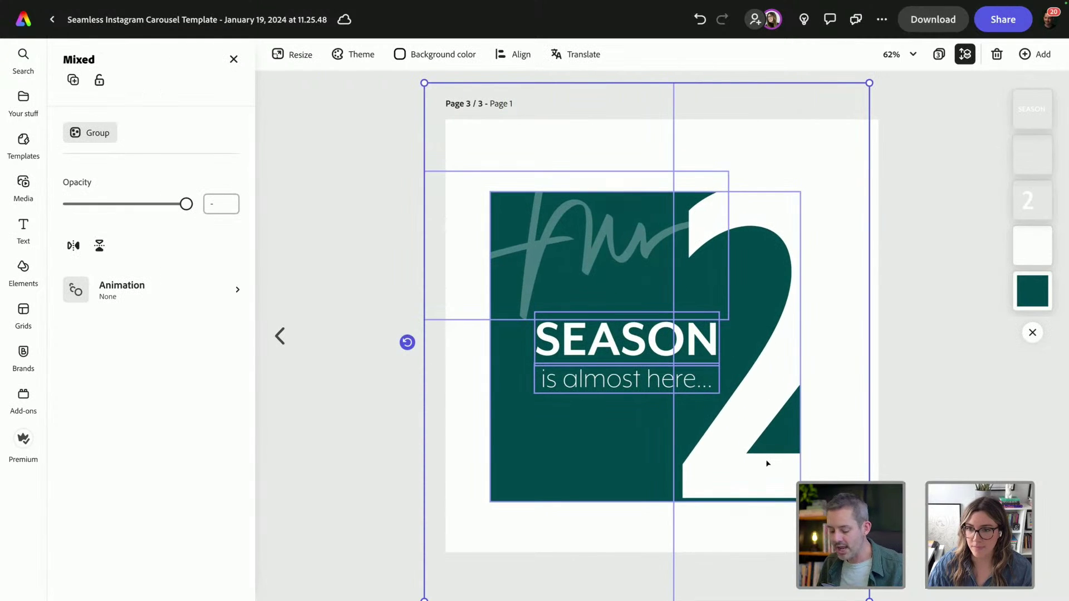
pyautogui.hotkey('ctrl', '-')
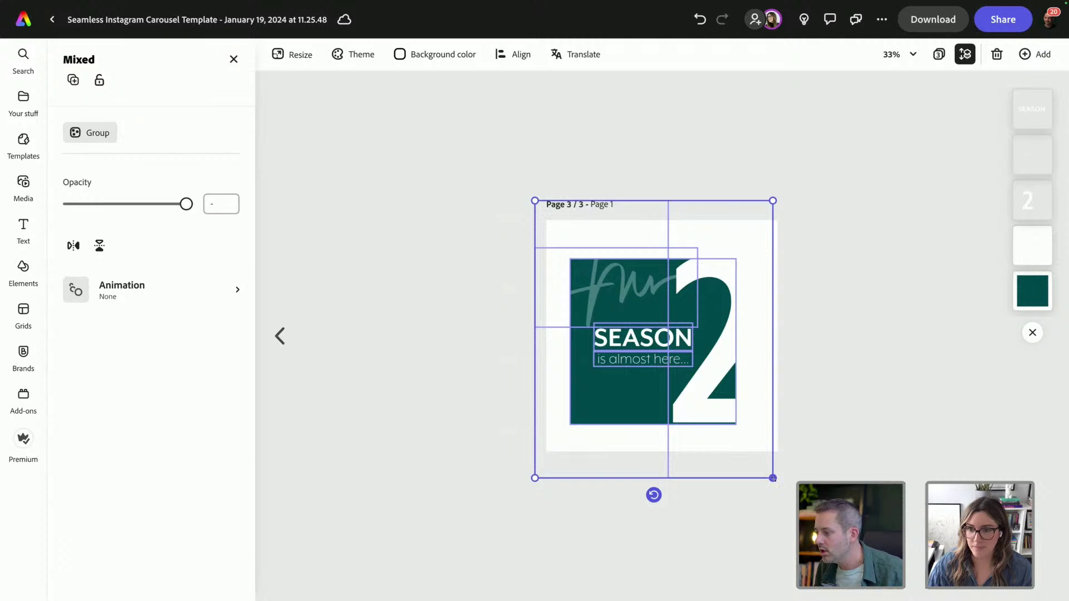
pyautogui.moveTo(773, 477); pyautogui.dragTo(813, 478)
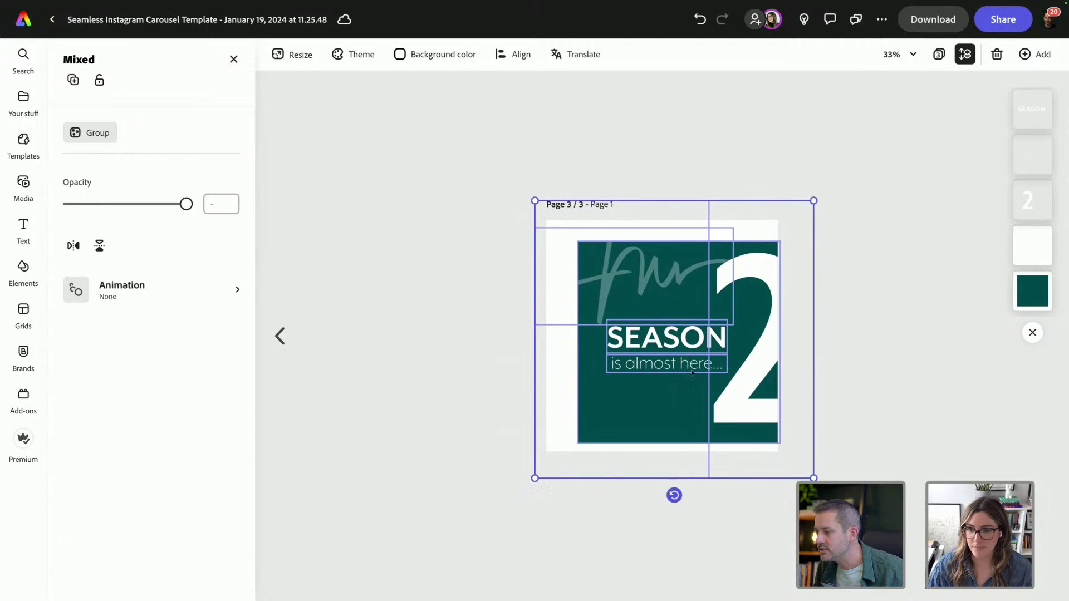
pyautogui.moveTo(525, 197); pyautogui.dragTo(492, 172)
pyautogui.click(437, 193)
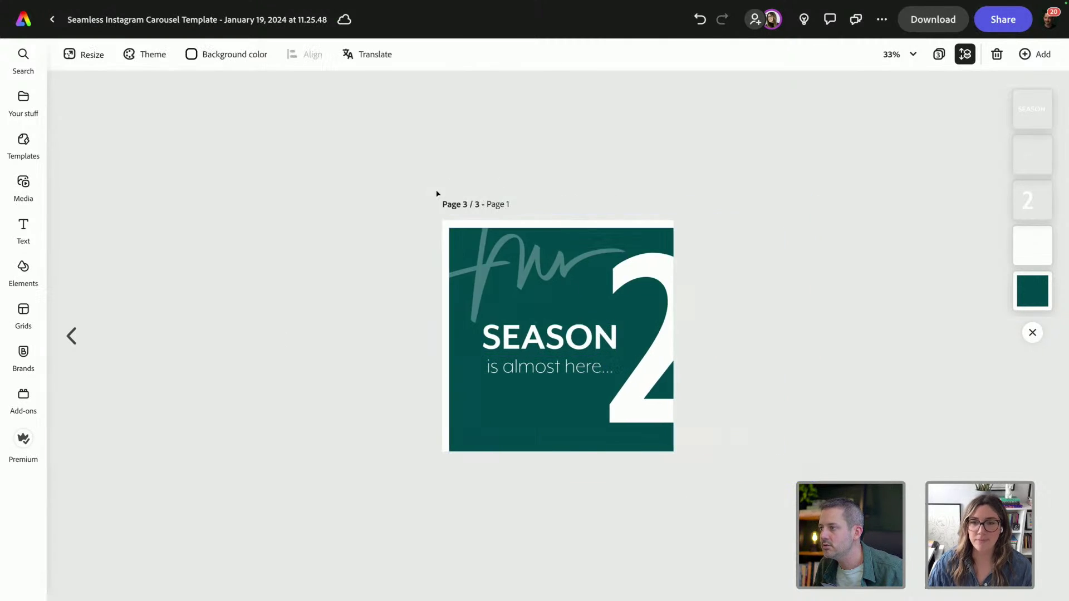
# Examine page 2's instructions on downloading the carousel as one wide image and splitting it, and return to page 1.
pyautogui.click(940, 54)
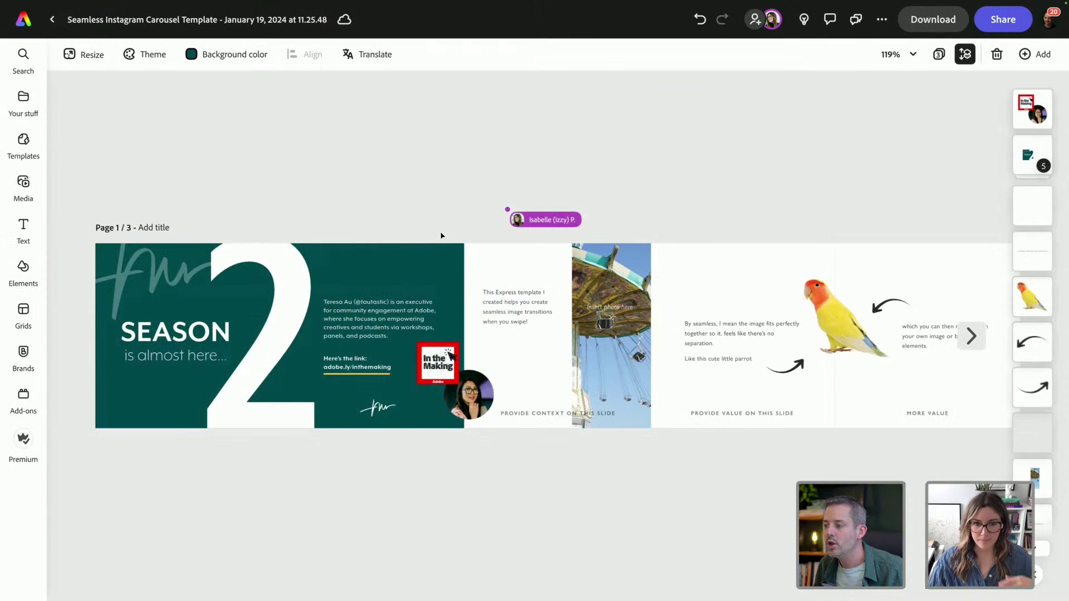
pyautogui.click(972, 336)
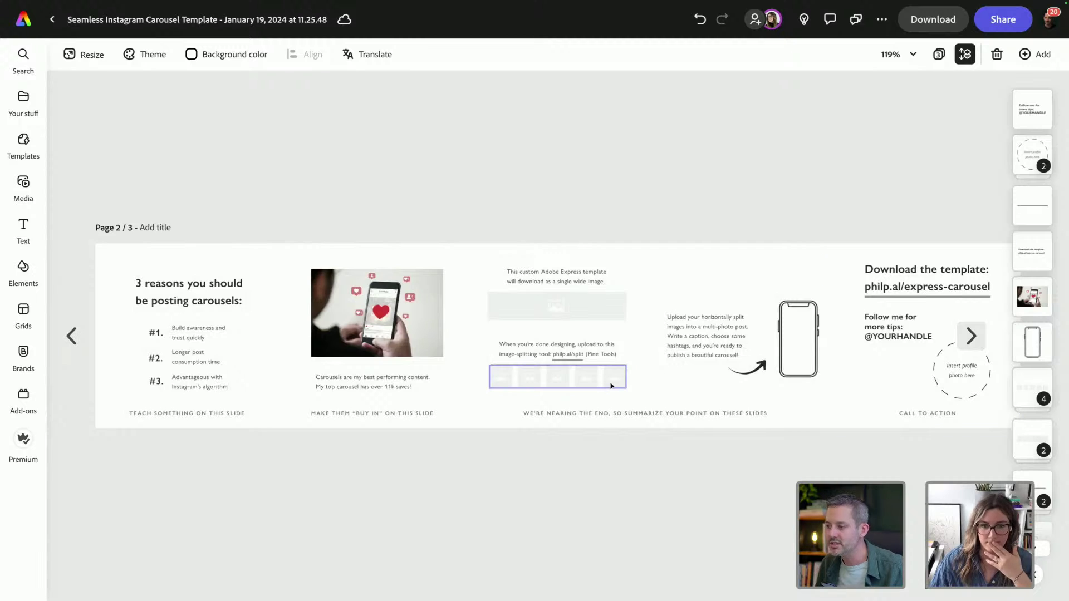
pyautogui.scroll(5, 612, 385)
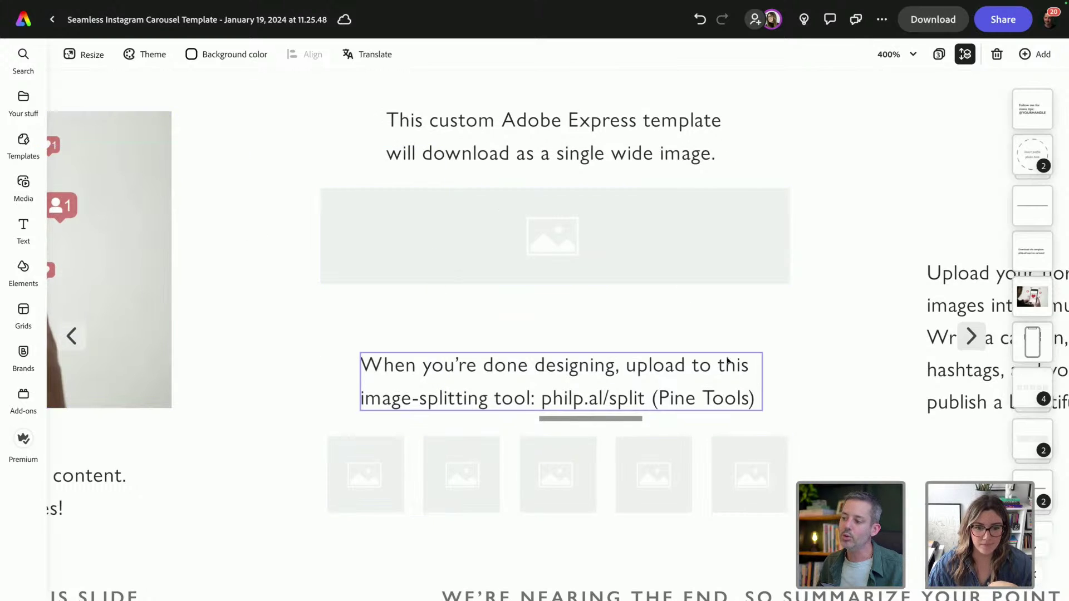
pyautogui.hscroll(-1, 725, 358)
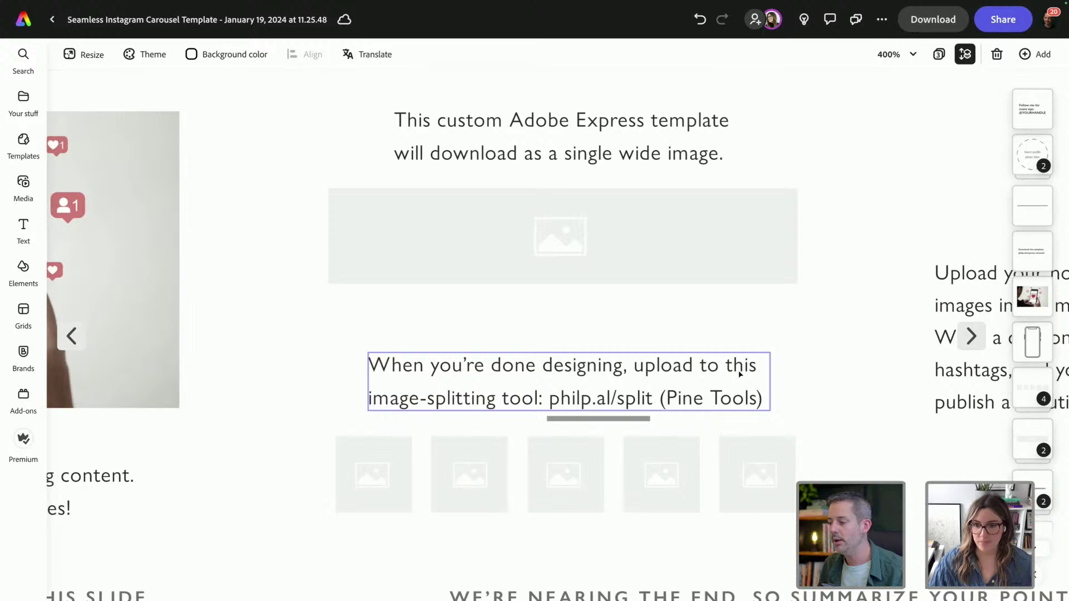
pyautogui.hotkey('ctrl', '-')
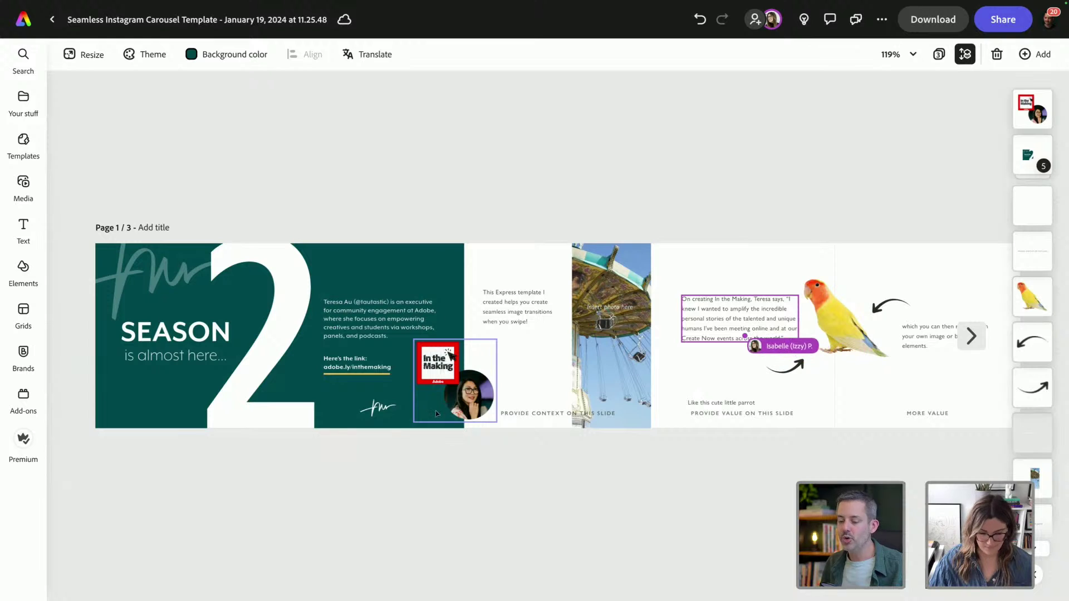
# Move the combined In the Making logo and portrait image upward, centred on the edge between the green second slide and white third slide.
pyautogui.click(456, 388)
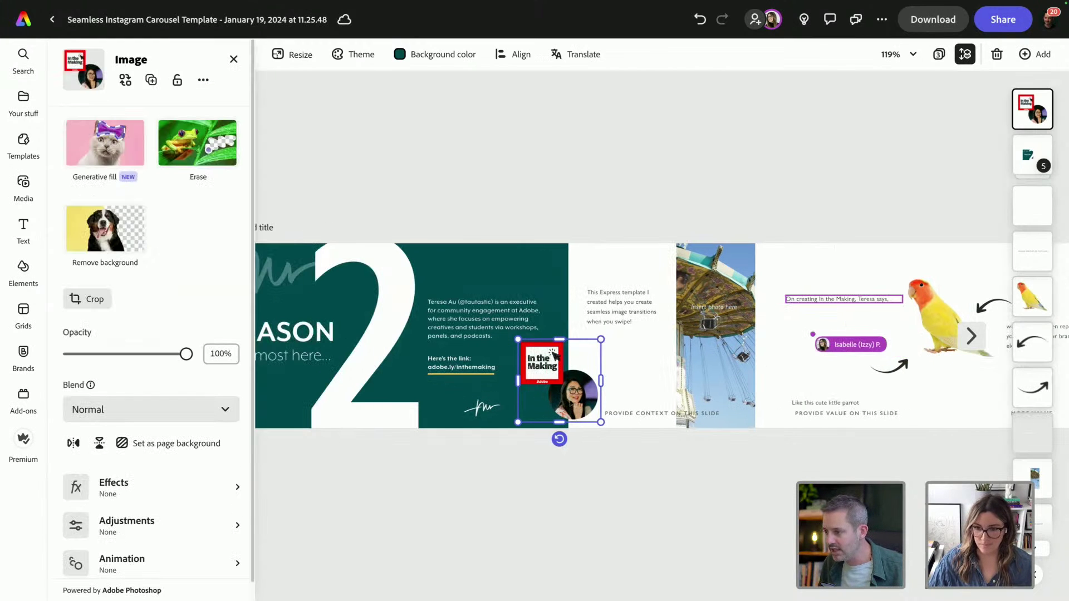
pyautogui.moveTo(574, 400); pyautogui.dragTo(582, 404)
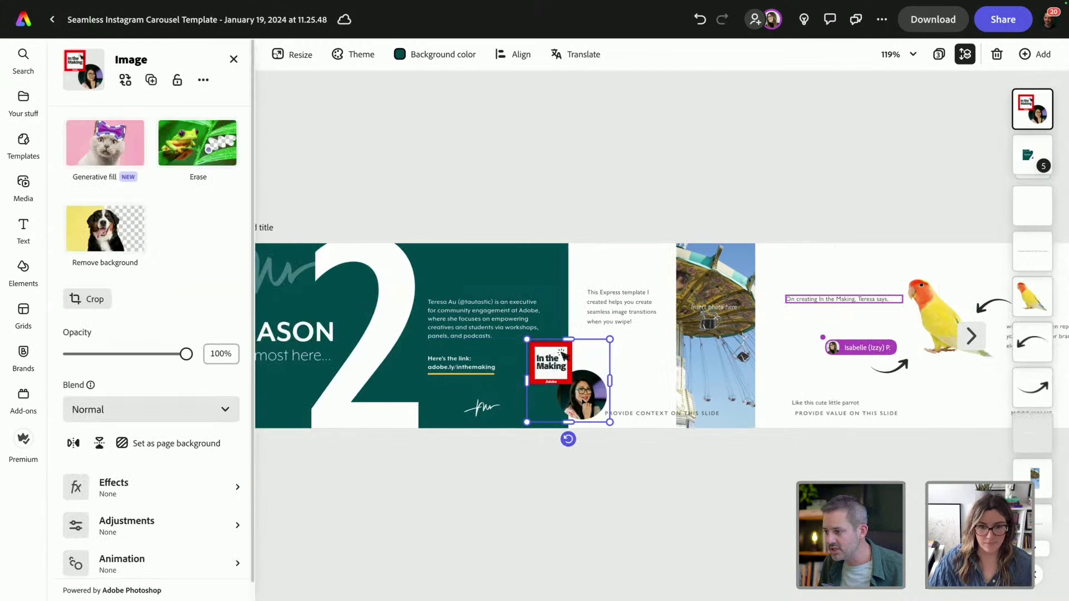
pyautogui.scroll(5, 583, 400)
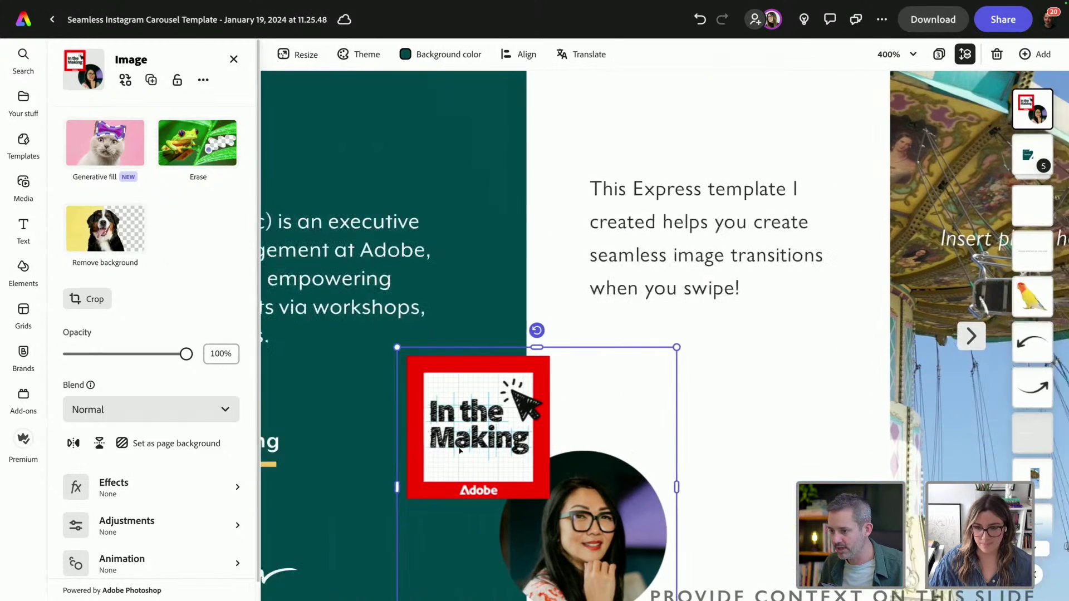
pyautogui.moveTo(474, 445); pyautogui.dragTo(462, 322)
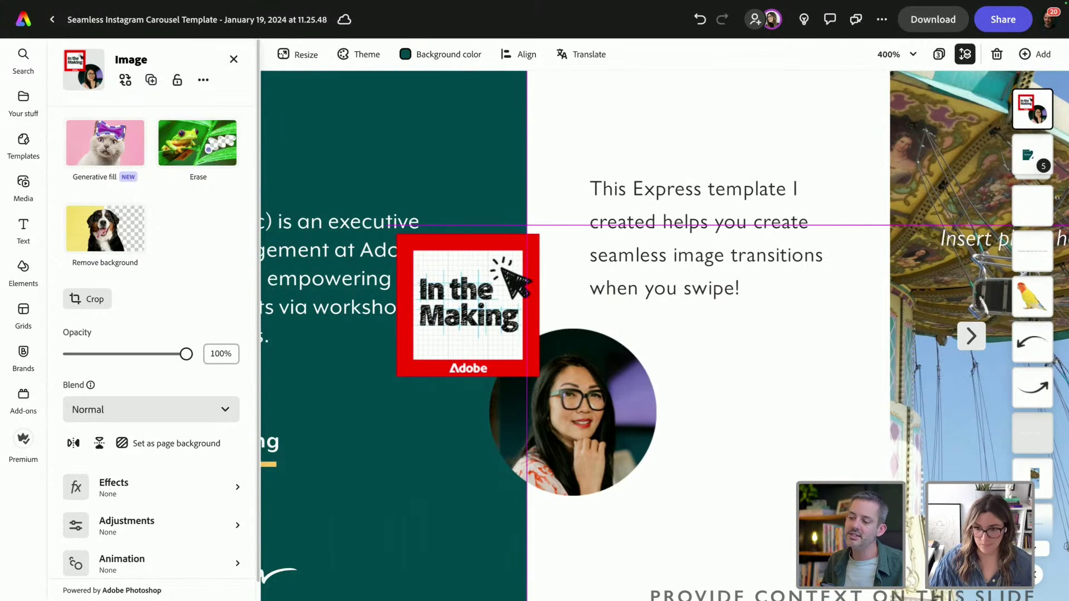
pyautogui.moveTo(550, 409); pyautogui.dragTo(547, 411)
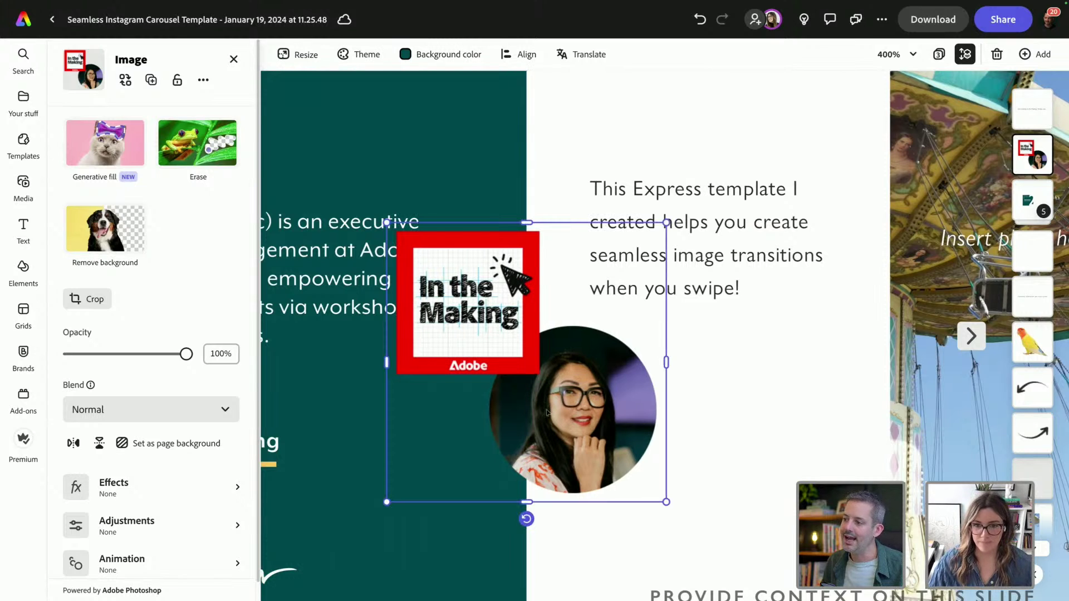
pyautogui.hotkey('ctrl', '-')
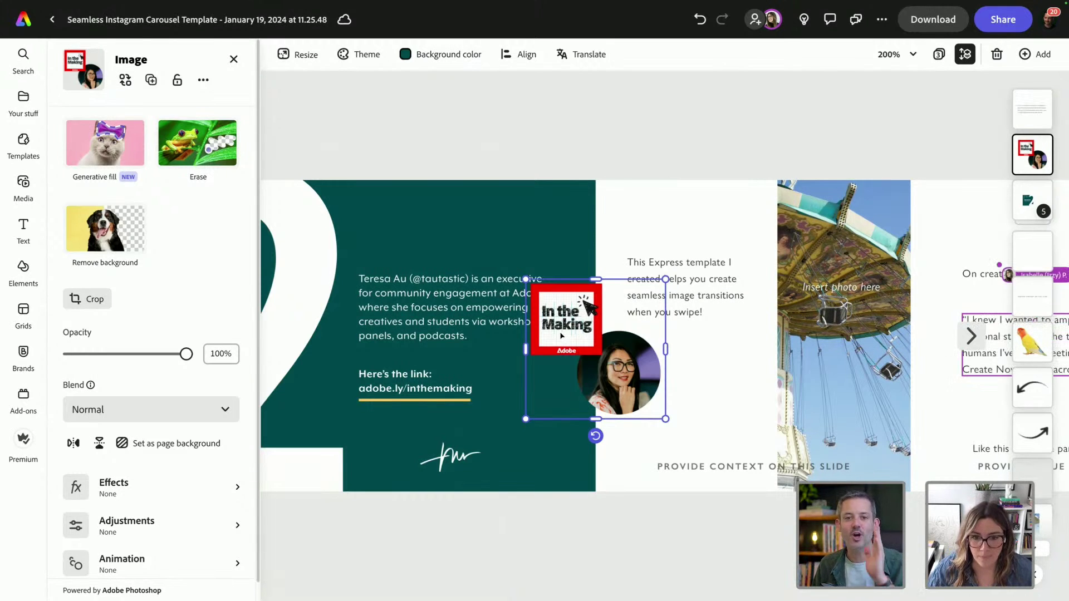
# Reposition the parrot image so it spans the edge between the fourth and fifth slides, undoing the trial move onto the quote text.
pyautogui.hscroll(6, 724, 334)
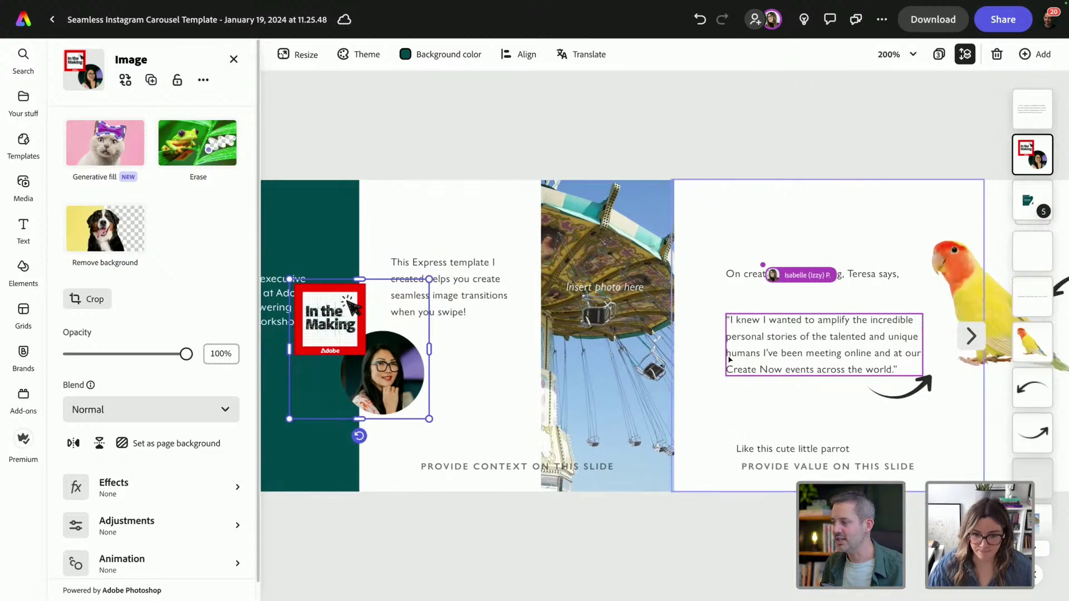
pyautogui.click(961, 291)
pyautogui.hscroll(2, 961, 291)
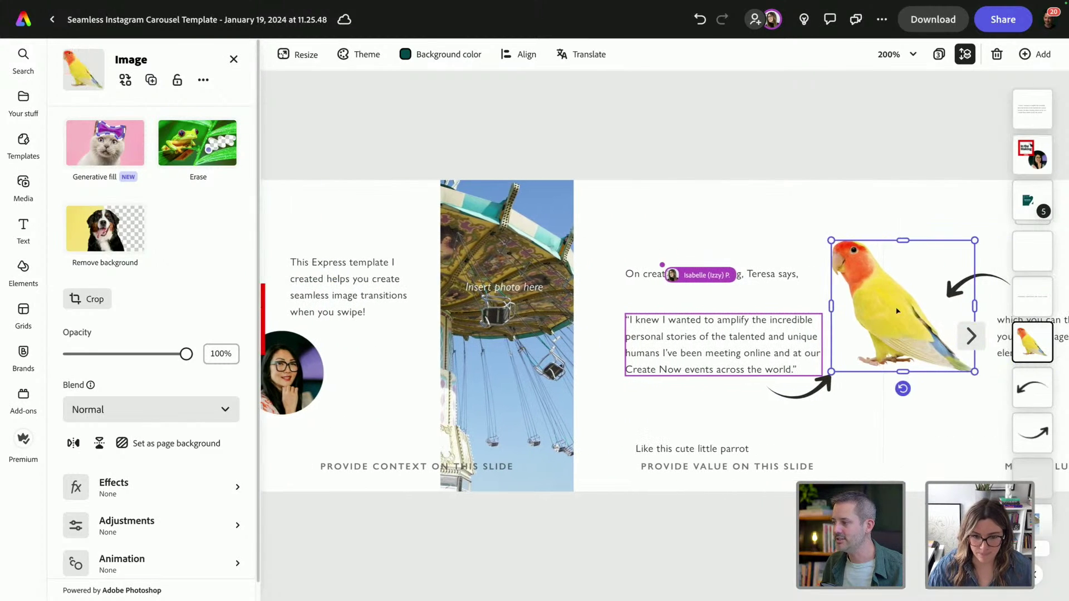
pyautogui.moveTo(902, 315)
pyautogui.mouseDown()
pyautogui.moveTo(882, 321)
pyautogui.moveTo(890, 324)
pyautogui.mouseUp()
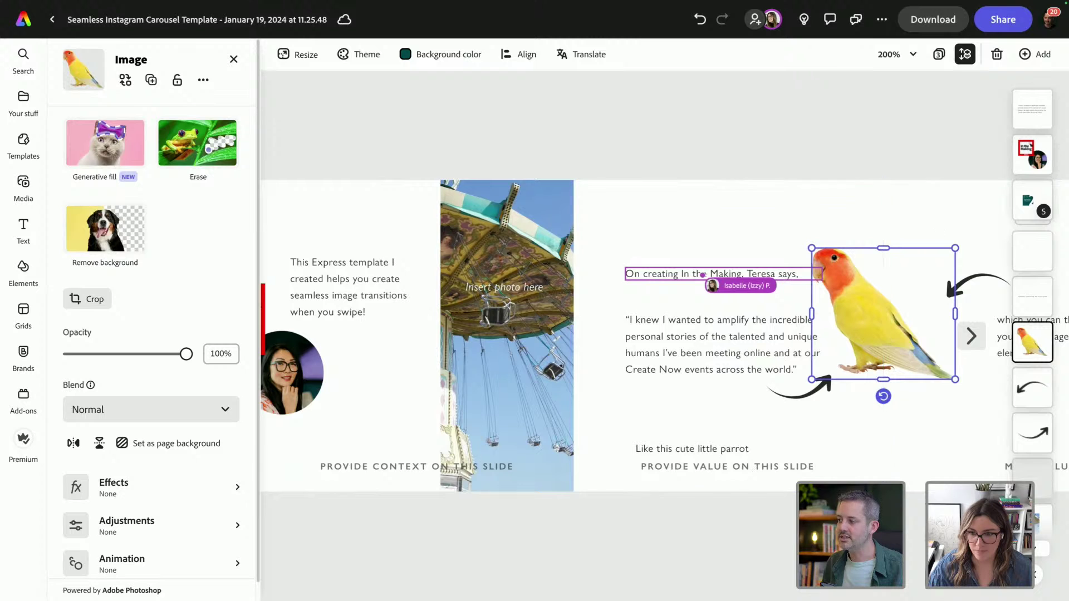
pyautogui.moveTo(877, 352); pyautogui.dragTo(903, 352)
pyautogui.click(914, 140)
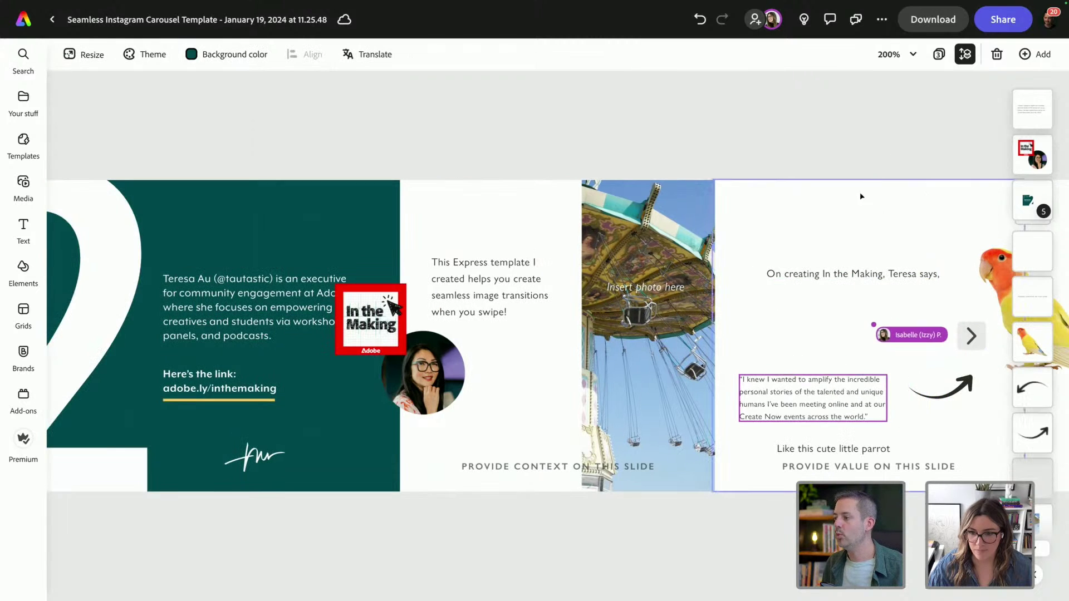
pyautogui.hscroll(5, 757, 316)
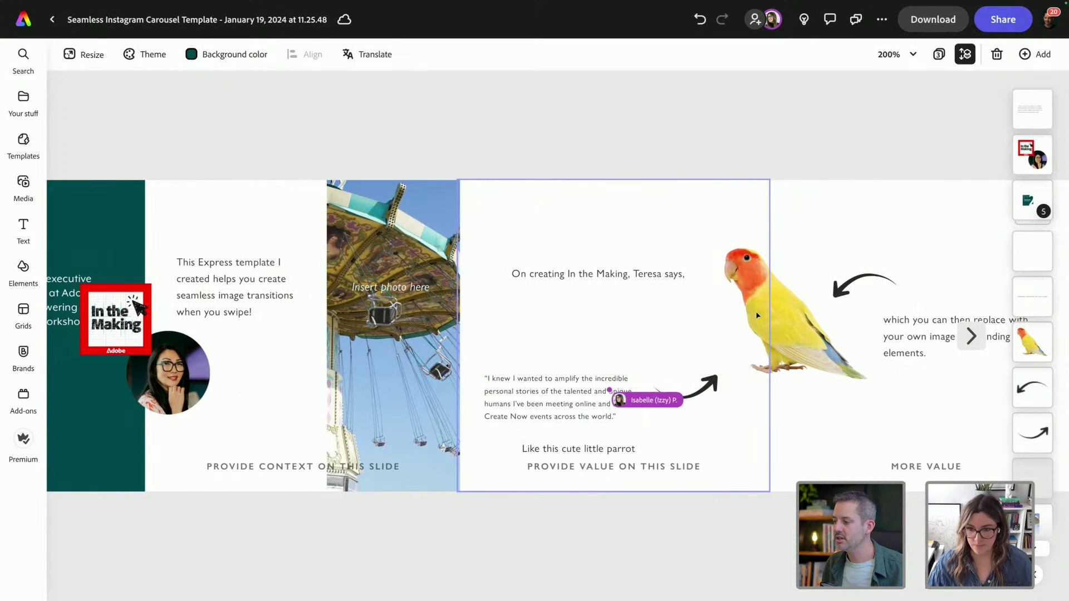
pyautogui.click(801, 330)
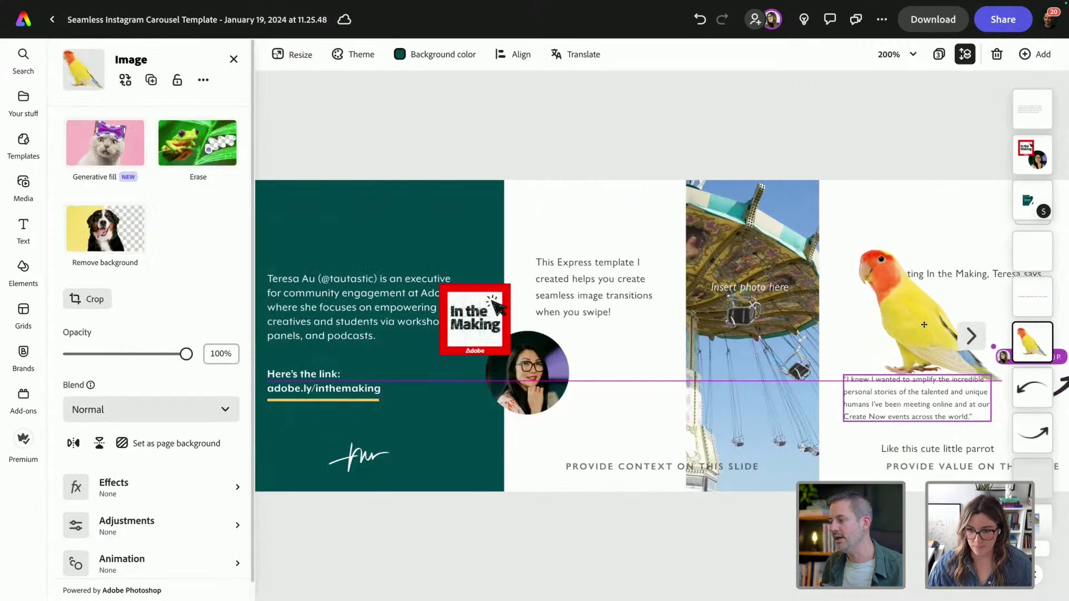
pyautogui.click(873, 162)
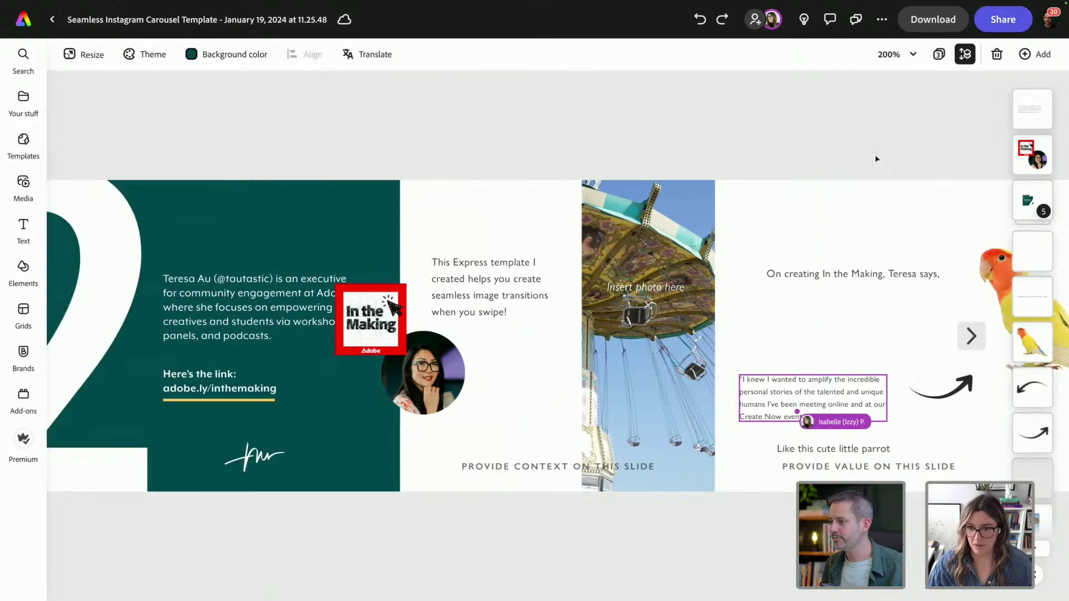
# Lower the logo and portrait image clear of the bio text, with the portrait inside the third slide and the logo overlapping the green edge.
pyautogui.hscroll(-2, 687, 178)
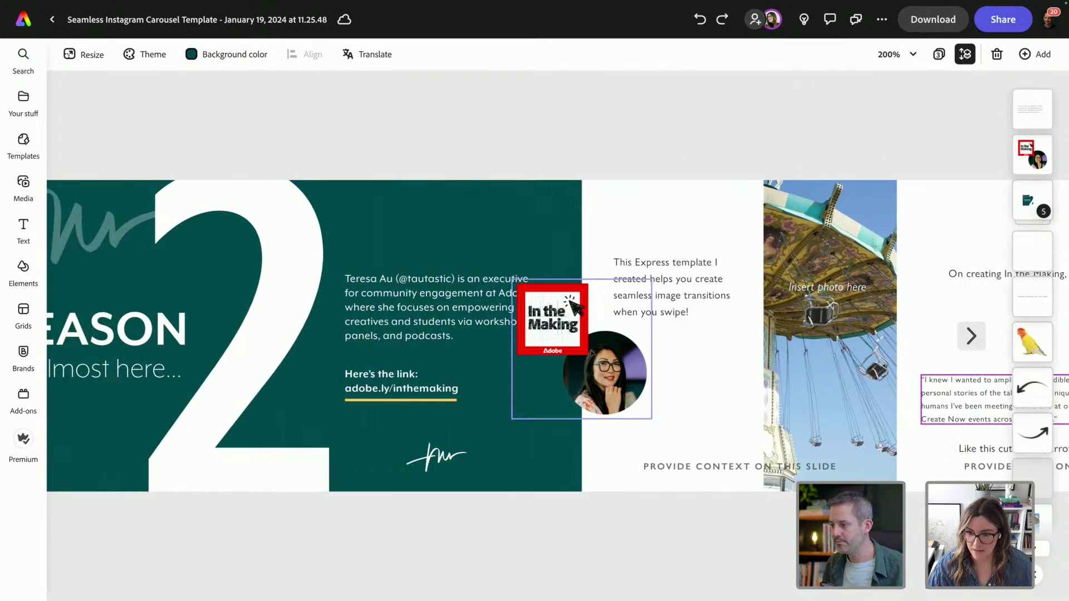
pyautogui.moveTo(611, 380); pyautogui.dragTo(554, 421)
pyautogui.hscroll(-8, 438, 250)
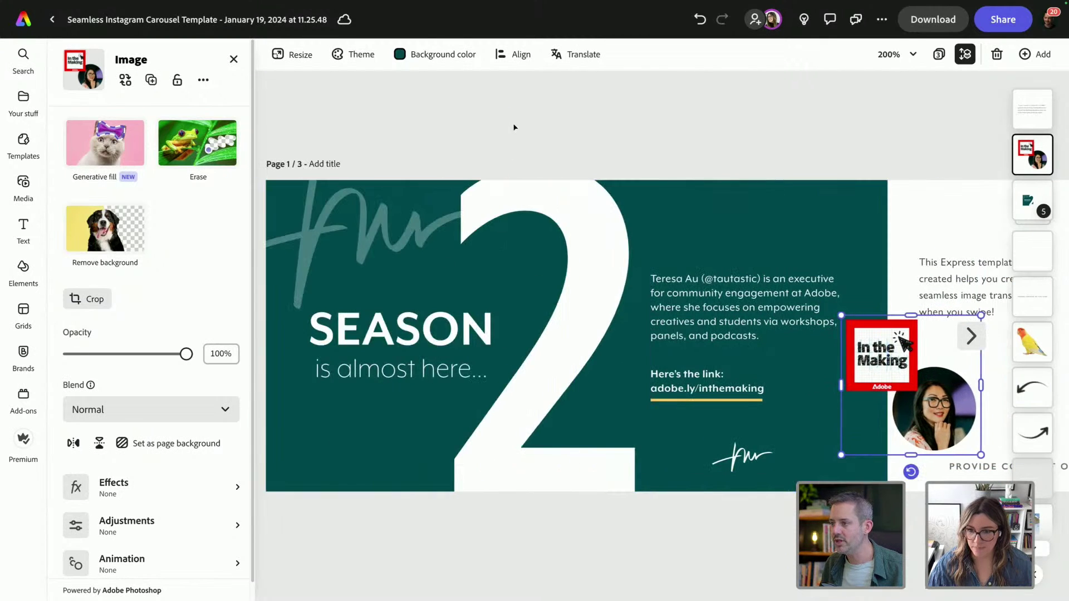
pyautogui.press('Escape')
pyautogui.hscroll(2, 335, 344)
pyautogui.hscroll(-3, 334, 347)
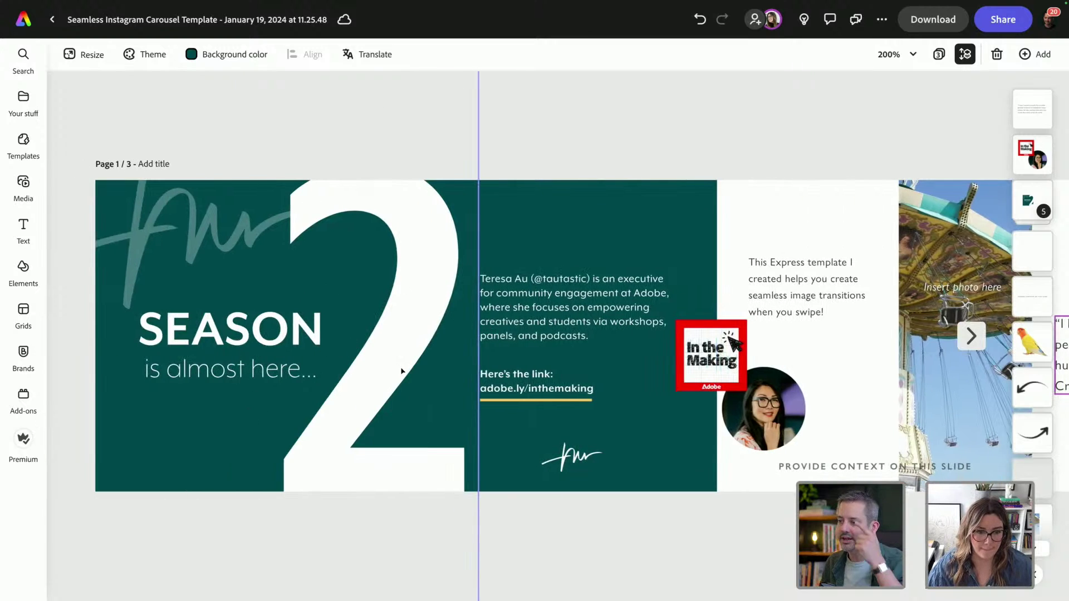
# Reword the bio's opening on the second slide to "I'm an executive", replacing the host's name and handle.
pyautogui.click(584, 317)
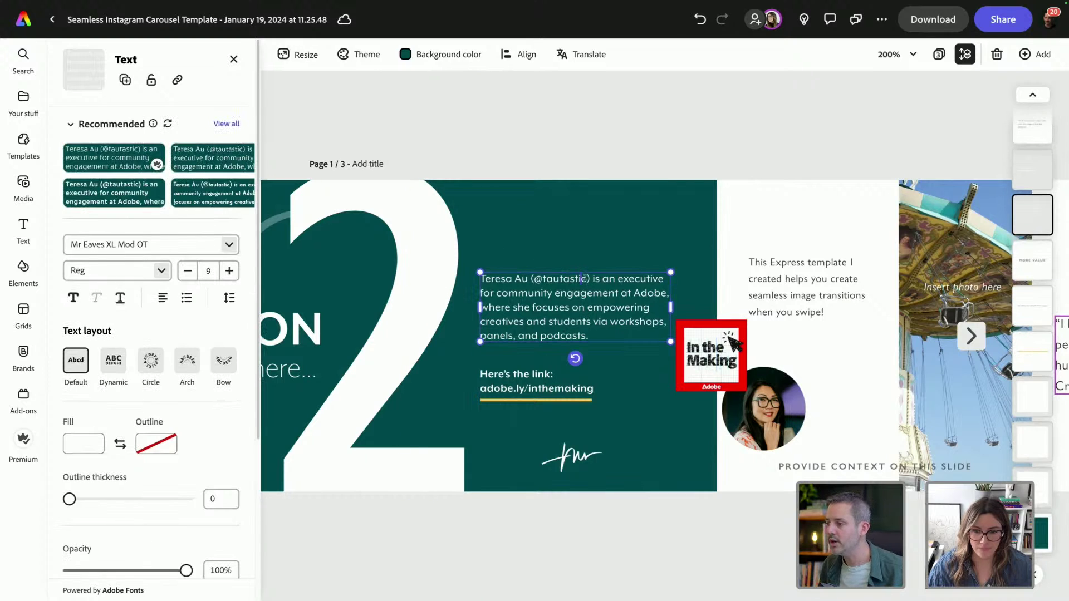
pyautogui.moveTo(591, 278); pyautogui.dragTo(478, 277)
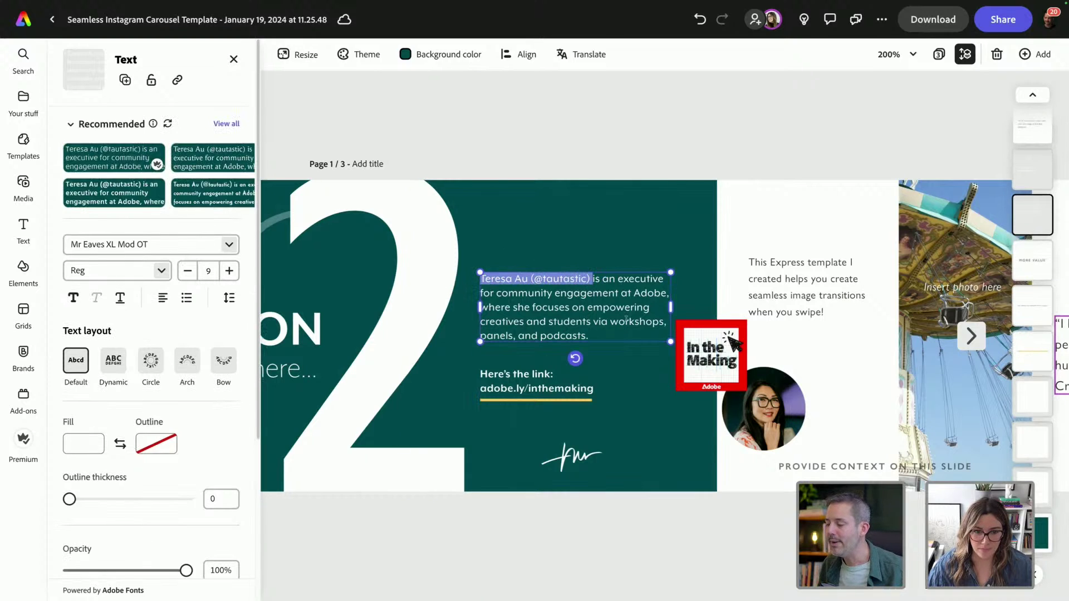
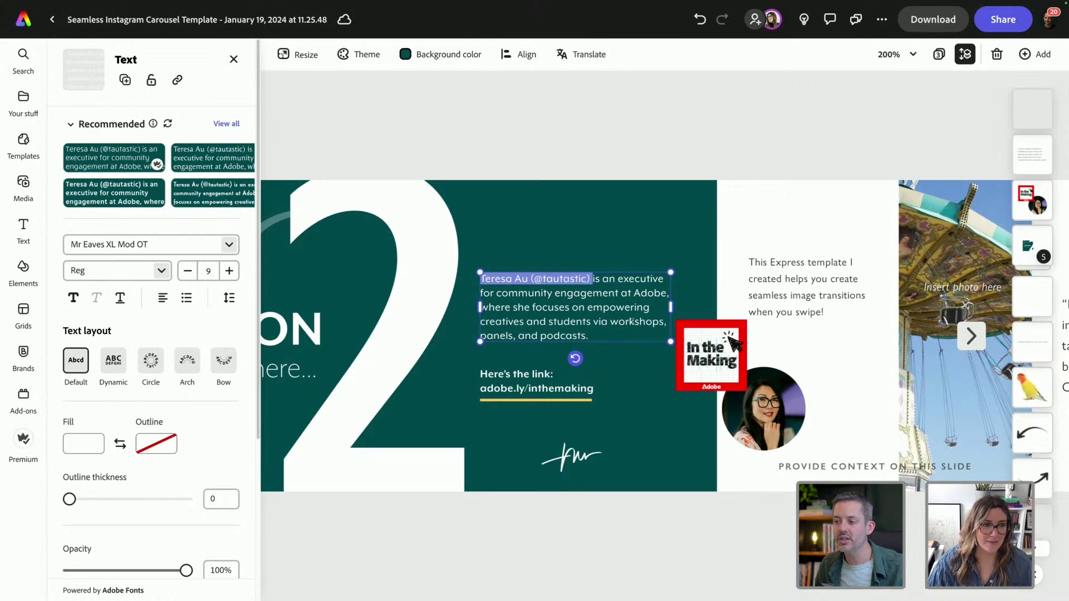
pyautogui.click(513, 278)
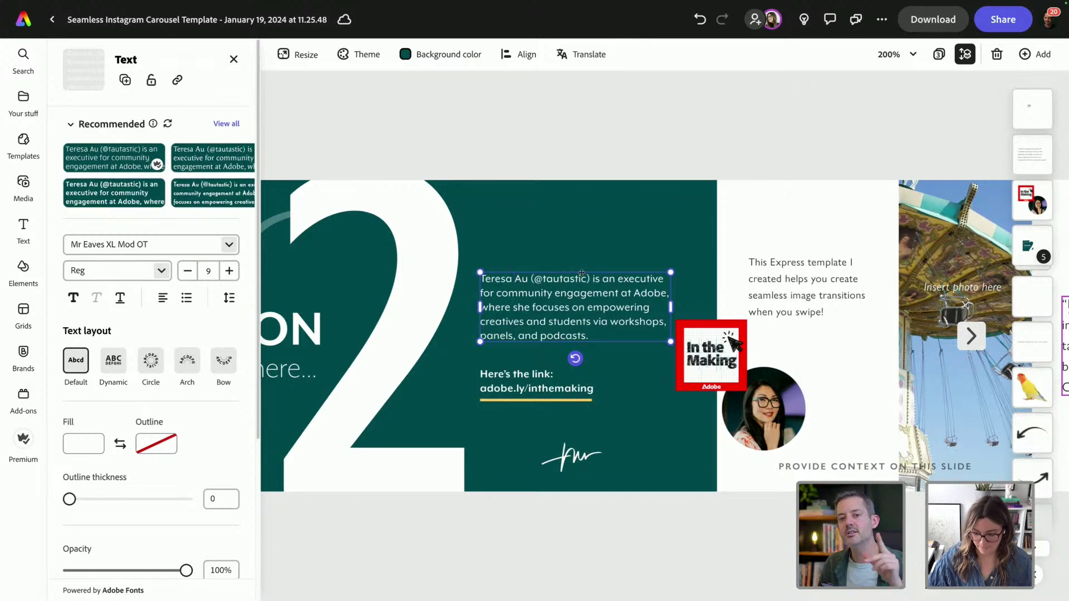
pyautogui.moveTo(592, 278); pyautogui.dragTo(481, 279)
pyautogui.press('BackSpace')
pyautogui.write("I'm is an executive for community")
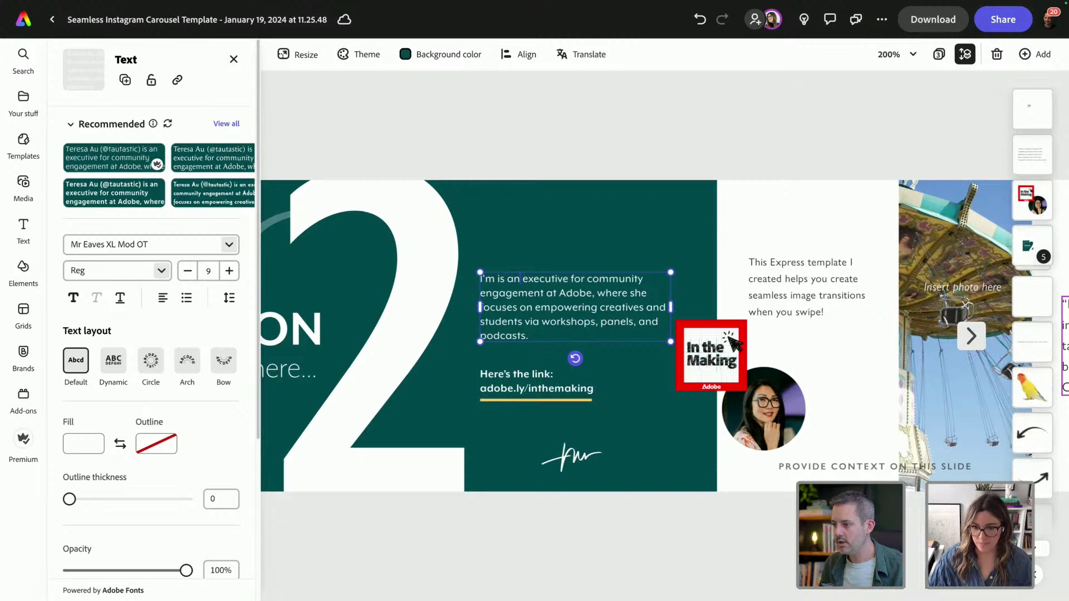
pyautogui.press('Delete')
pyautogui.press('BackSpace')
pyautogui.press('BackSpace')
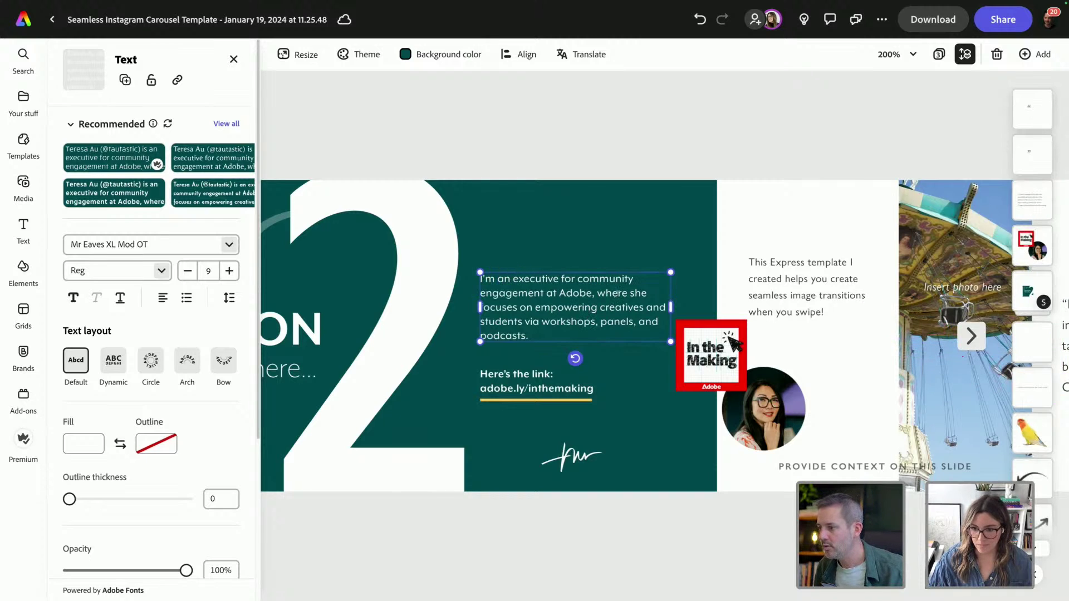
# Change "she focuses" in the second slide's bio to "I focus".
pyautogui.doubleClick(640, 293)
pyautogui.write('I')
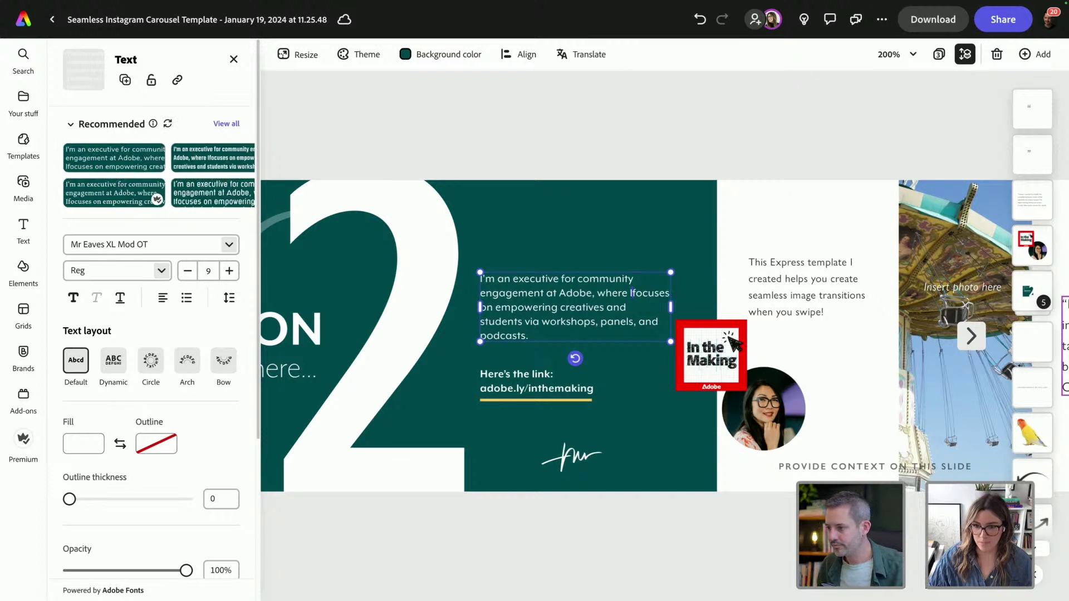
pyautogui.click(519, 308)
pyautogui.press('BackSpace')
pyautogui.press('BackSpace')
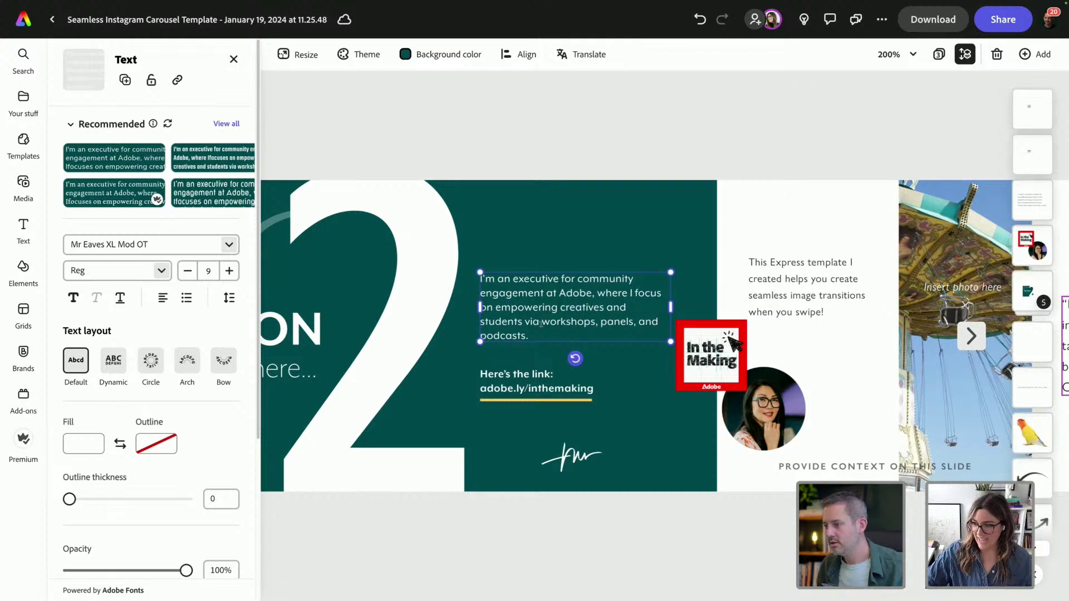
# Replace the line above the podcast link on the second slide with "Listen to the podcast:".
pyautogui.click(525, 374)
pyautogui.tripleClick(558, 374)
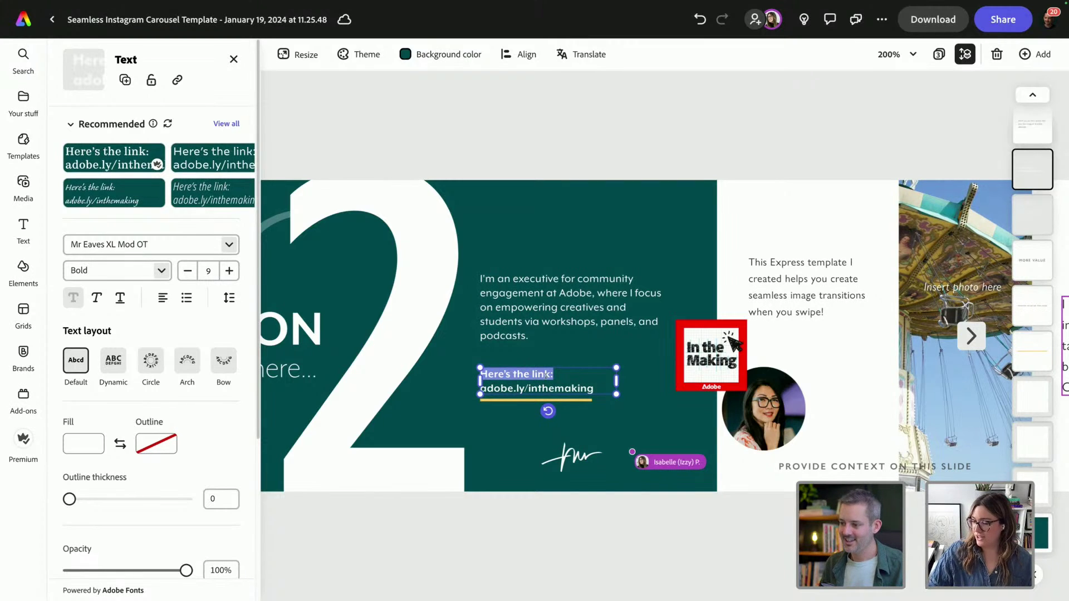
pyautogui.write('Listen to the podca')
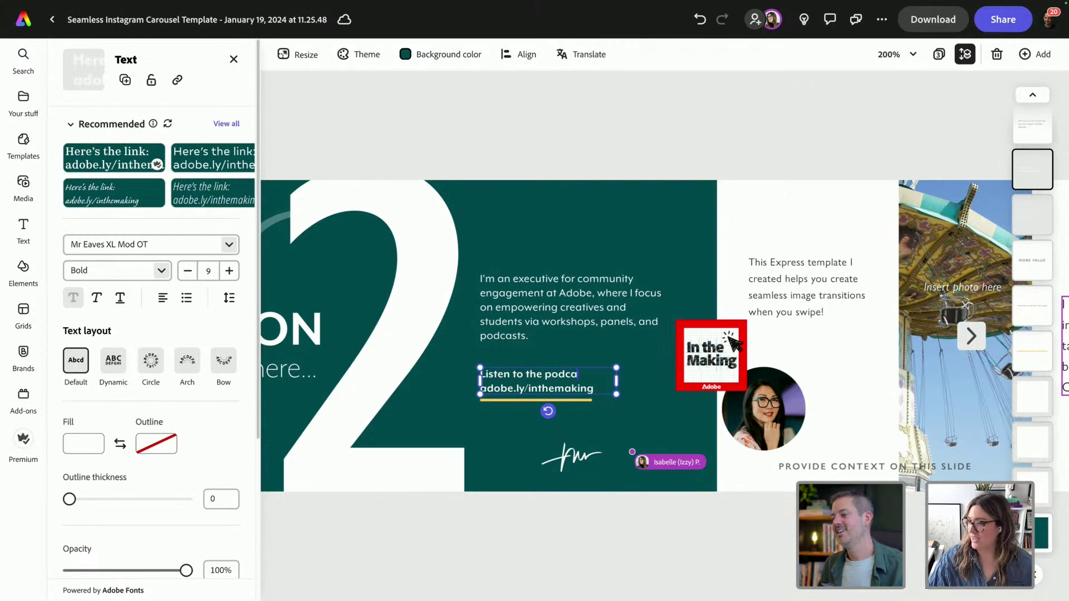
pyautogui.write('st:')
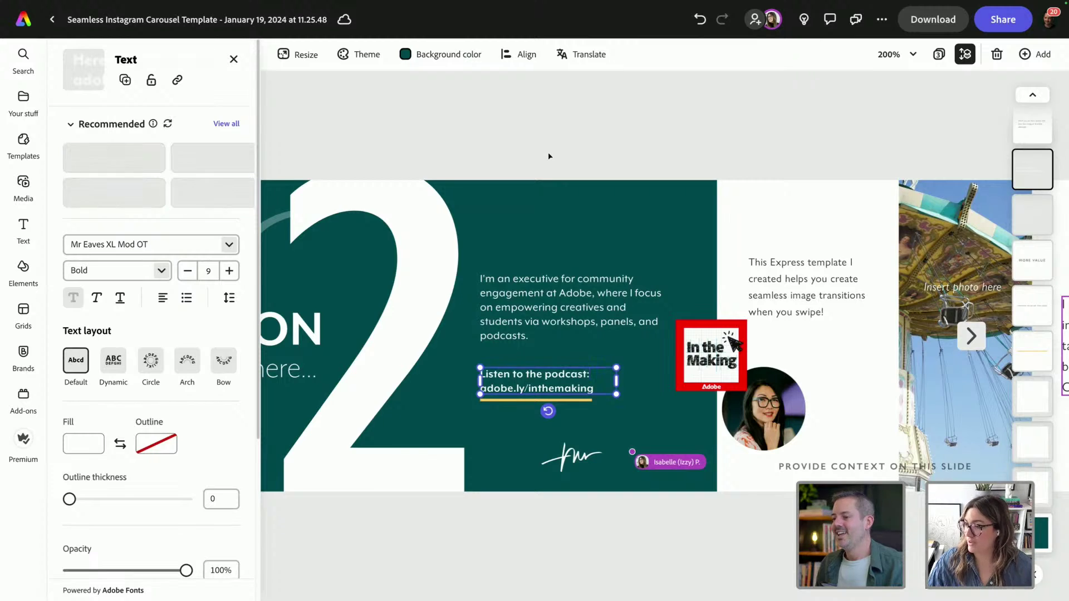
pyautogui.click(549, 157)
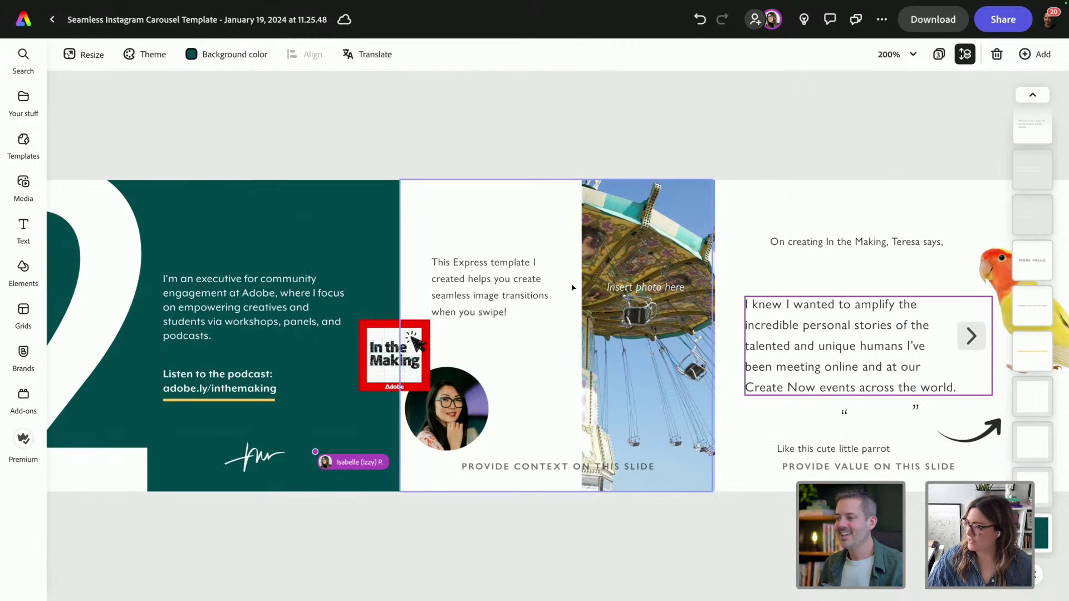
# Review how the images and text are laid out across the slides of page 1, including the white third slide's background rectangle.
pyautogui.hscroll(-2, 574, 286)
pyautogui.click(497, 203)
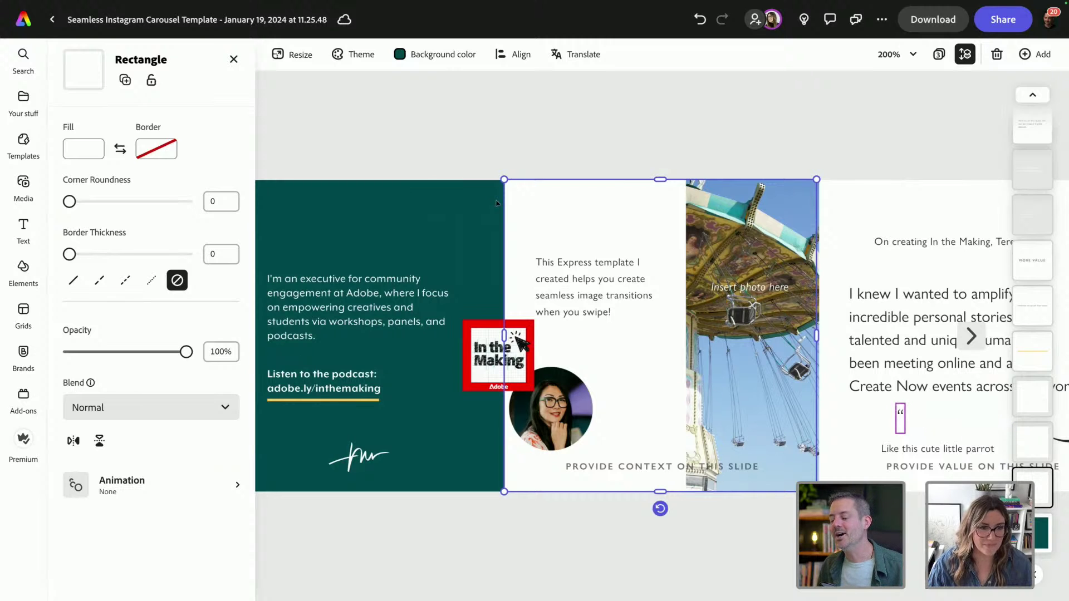
pyautogui.hscroll(2, 609, 251)
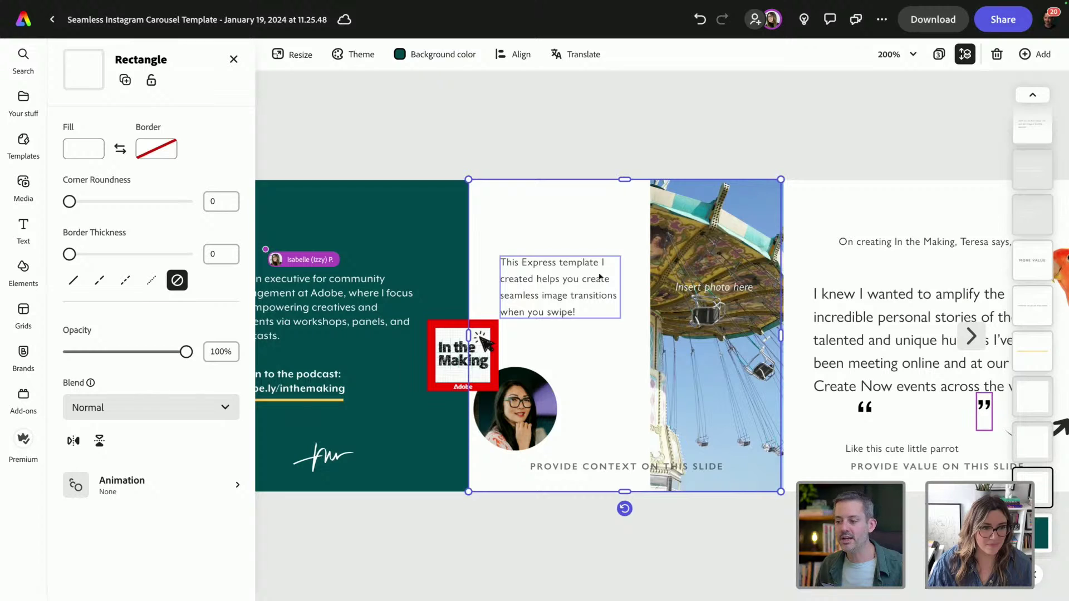
pyautogui.click(577, 139)
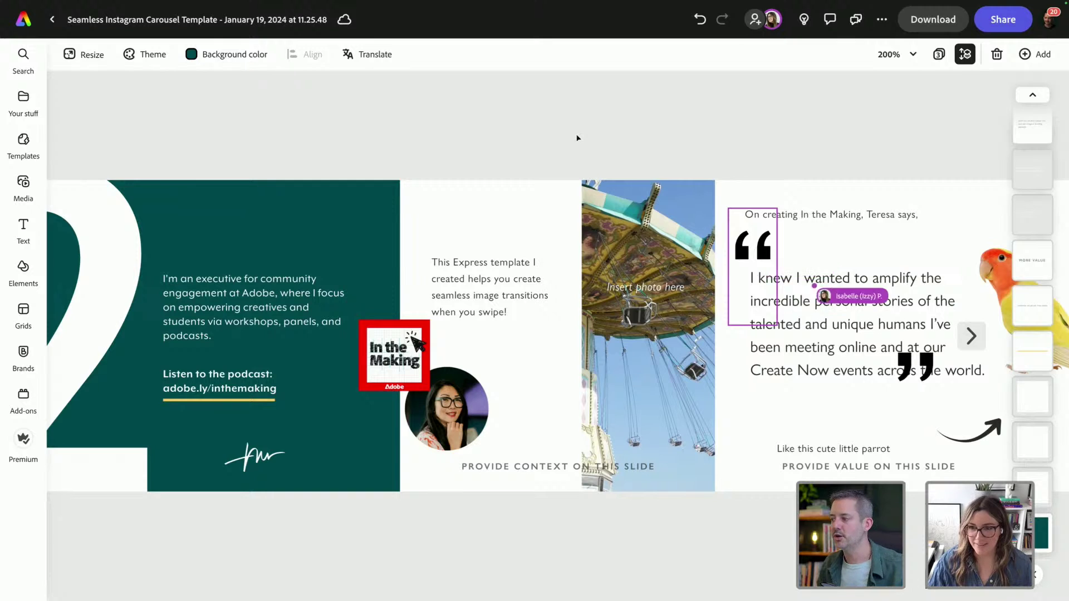
pyautogui.hscroll(5, 579, 139)
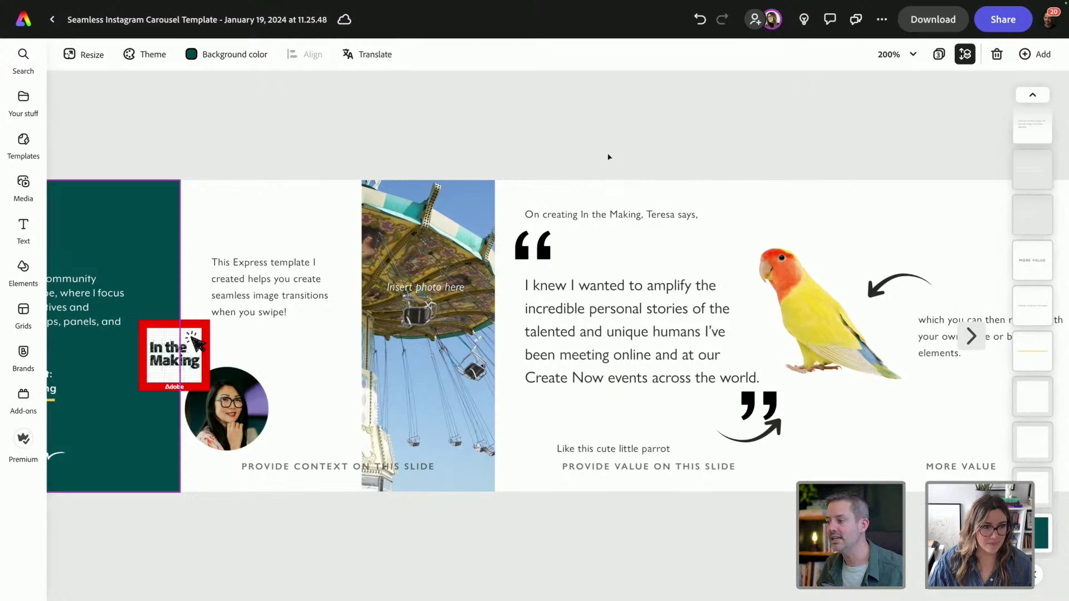
pyautogui.hscroll(-3, 612, 153)
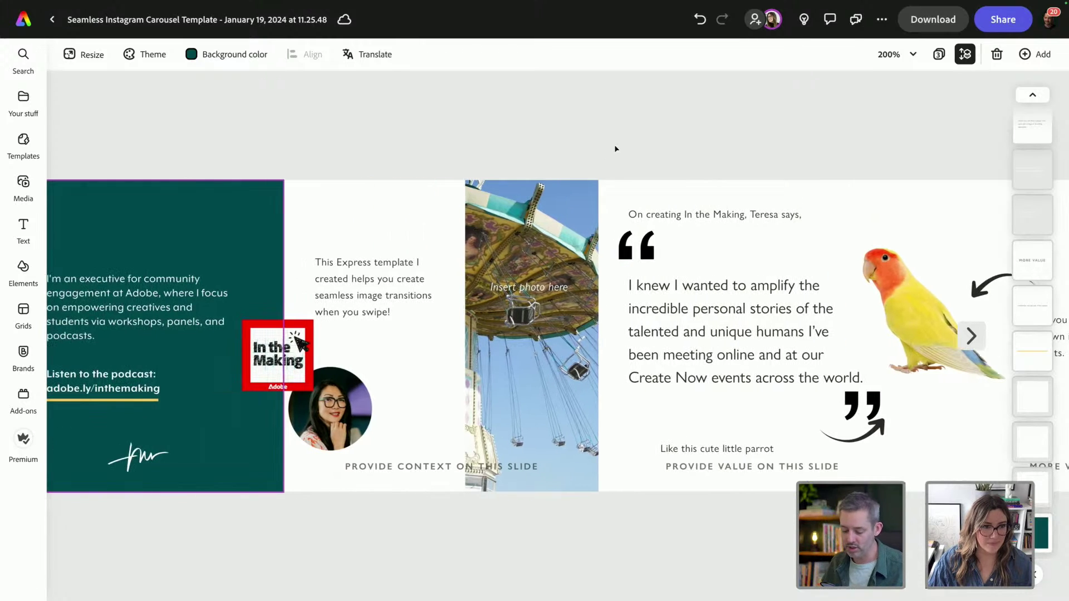
pyautogui.hotkey('ctrl', '-')
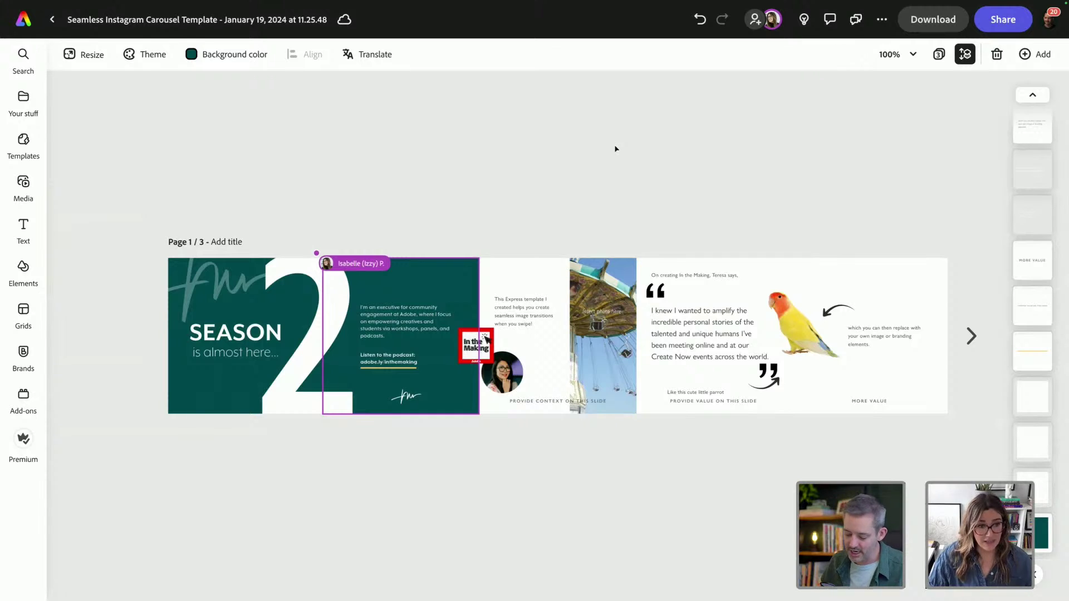
pyautogui.hotkey('ctrl', '+')
pyautogui.hscroll(-5, 616, 149)
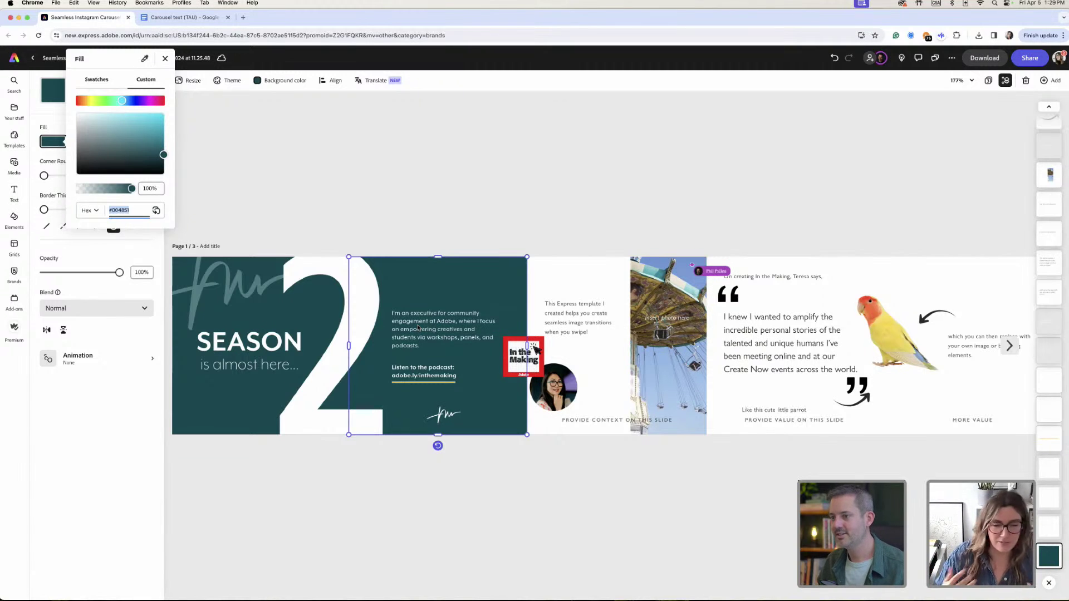
# Fill the background rectangle behind the quote on the fourth slide with the dark teal #004851.
pyautogui.click(736, 302)
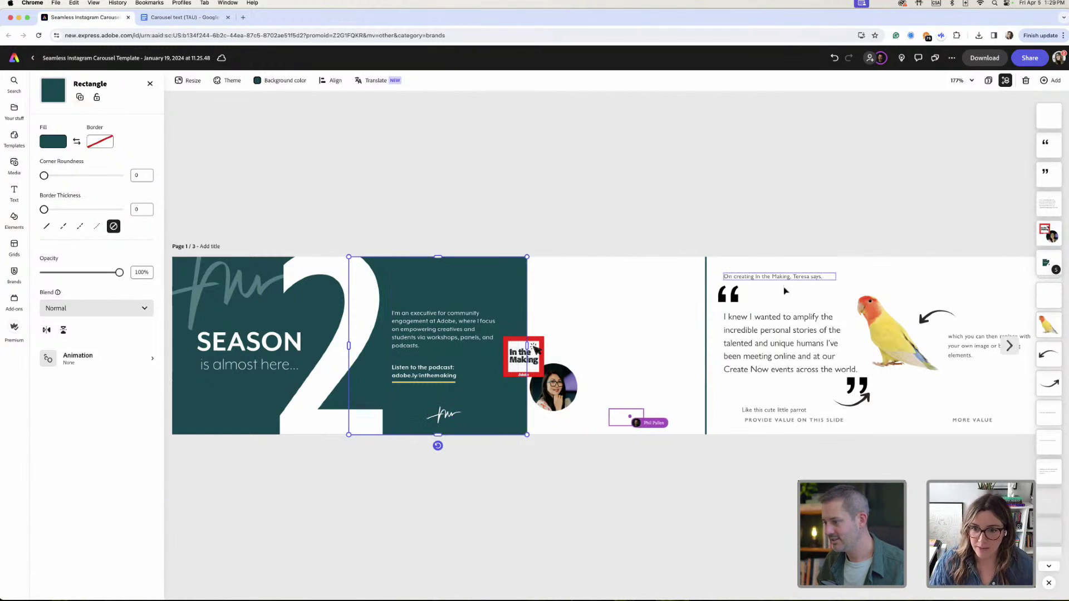
pyautogui.click(828, 267)
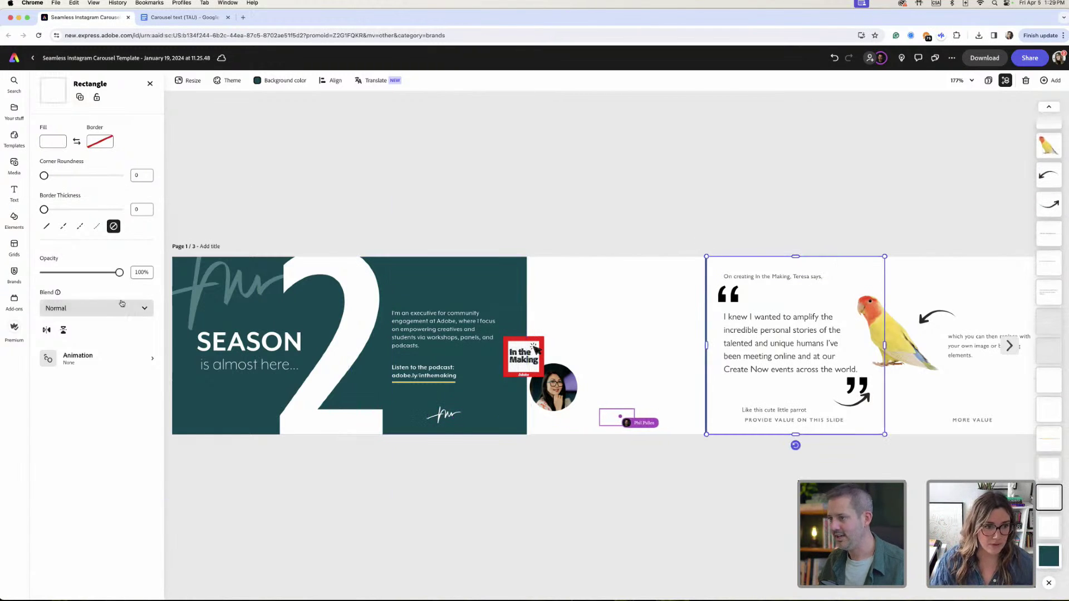
pyautogui.click(58, 144)
pyautogui.click(58, 144)
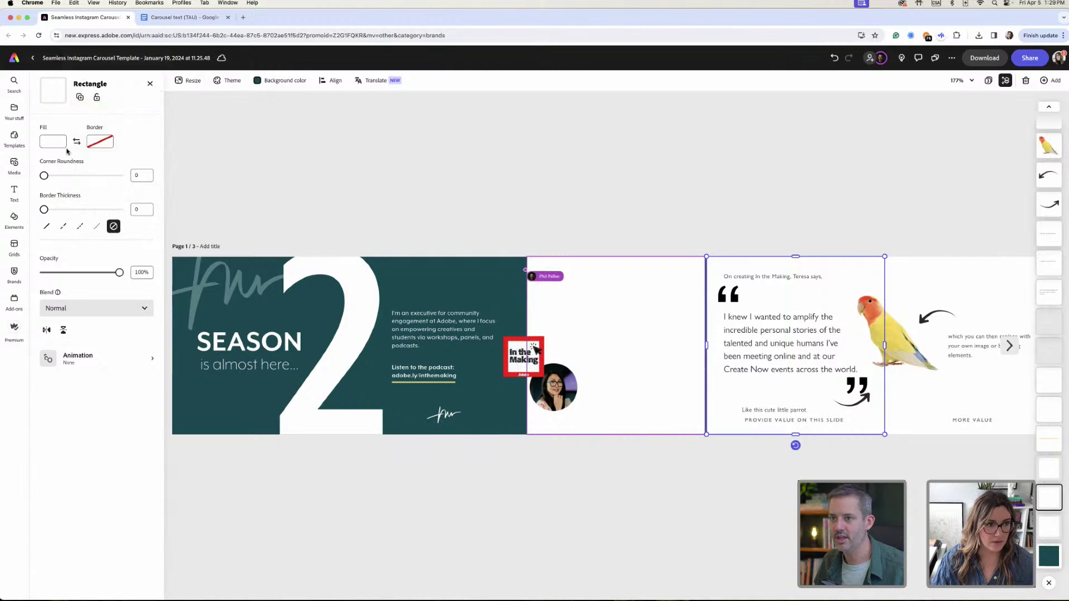
pyautogui.click(57, 145)
pyautogui.click(123, 213)
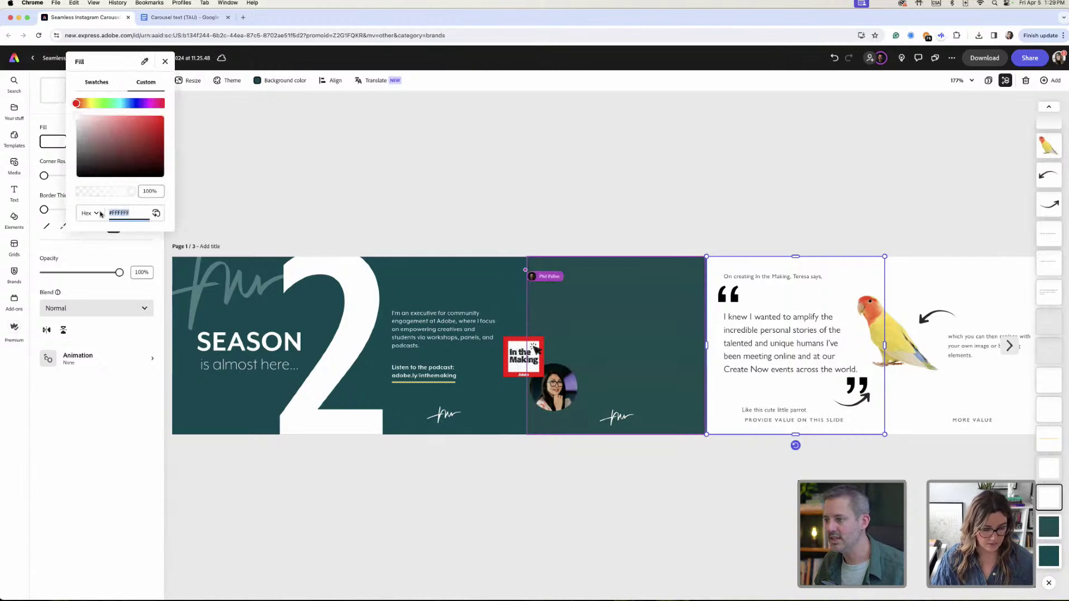
pyautogui.write('#004851')
pyautogui.press('Return')
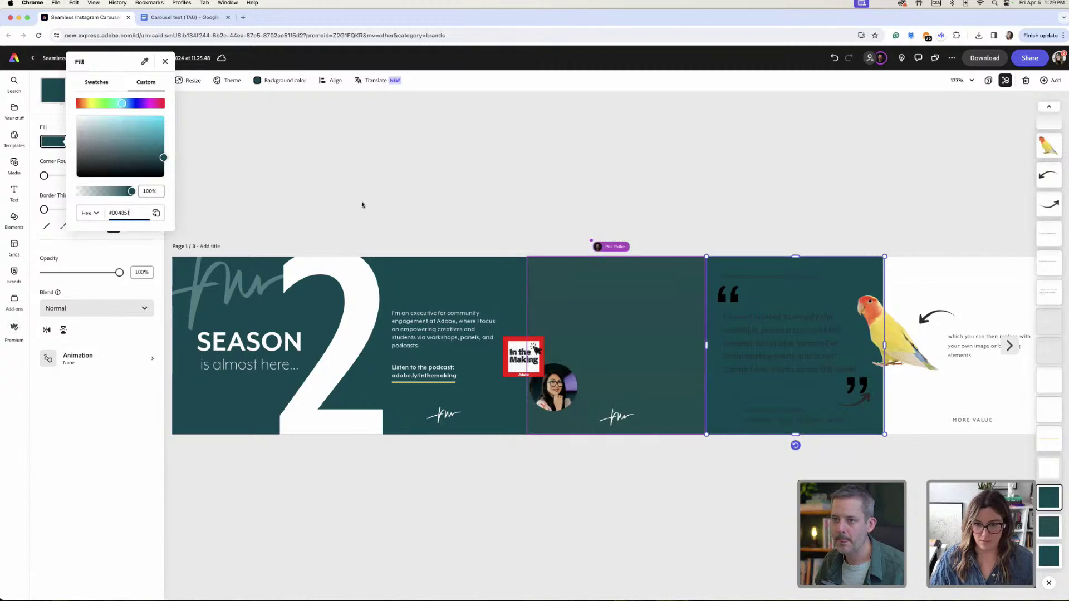
# Change the fill of the fourth slide's quote paragraph to white, #FFFFFF.
pyautogui.click(764, 273)
pyautogui.click(790, 337)
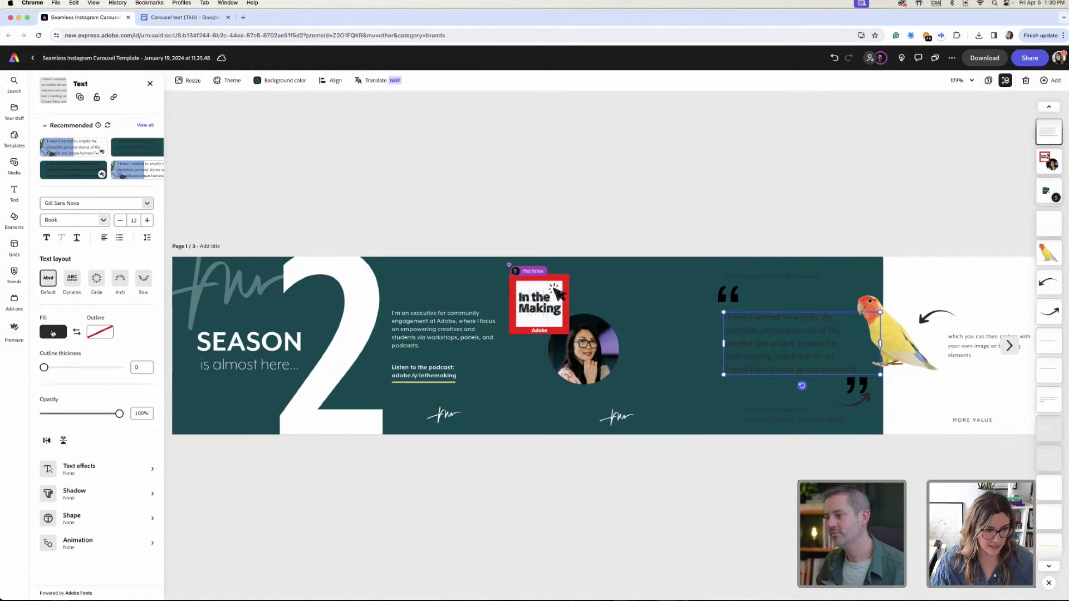
pyautogui.click(49, 333)
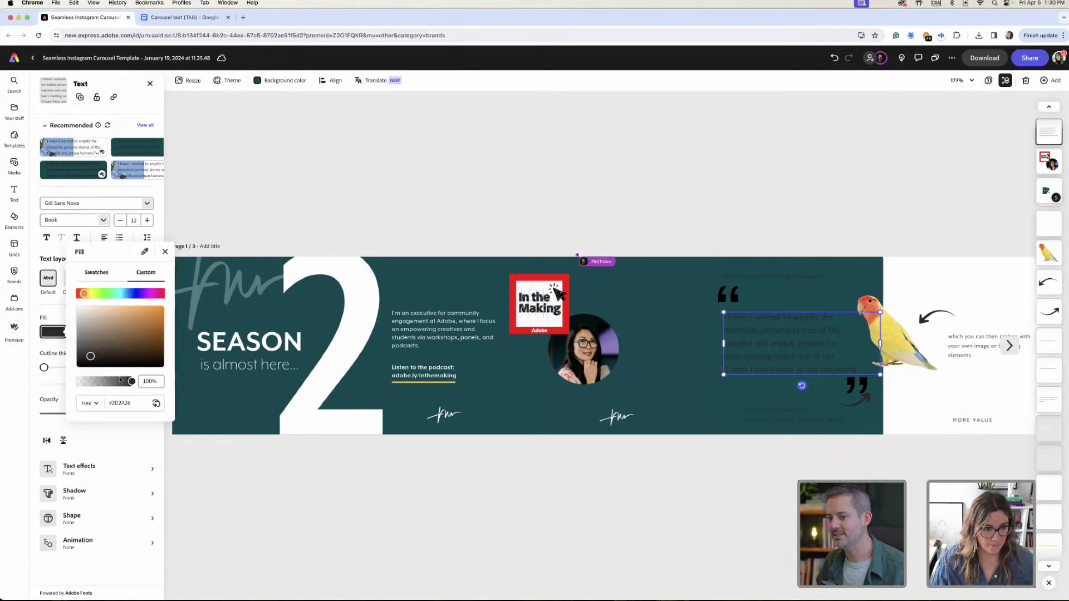
pyautogui.click(77, 306)
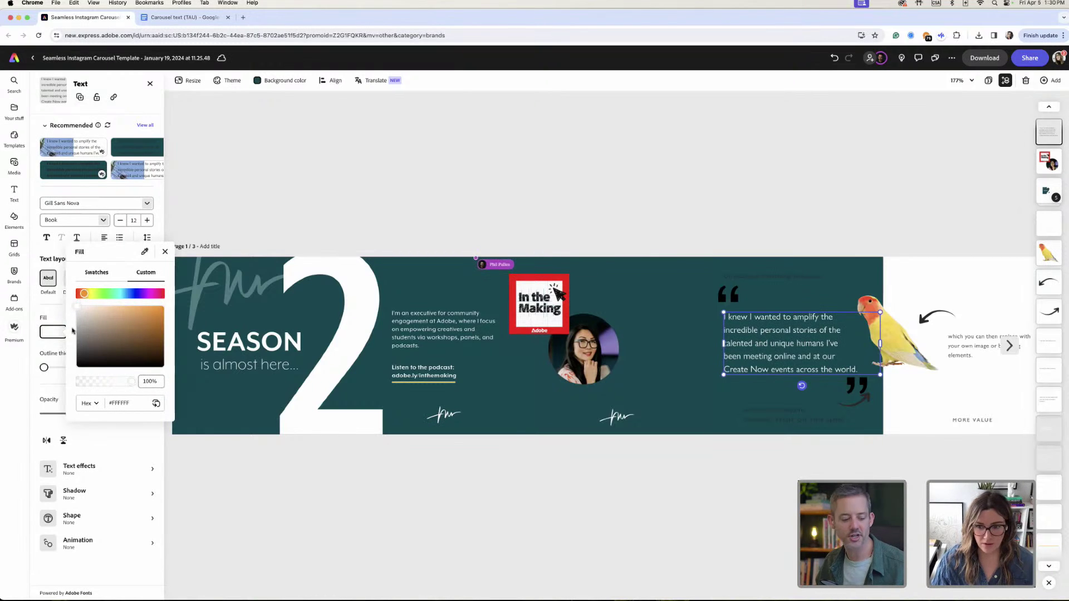
# Recolor the opening and closing quotation marks around the fourth slide's quote to white, #FFFFFF.
pyautogui.click(729, 294)
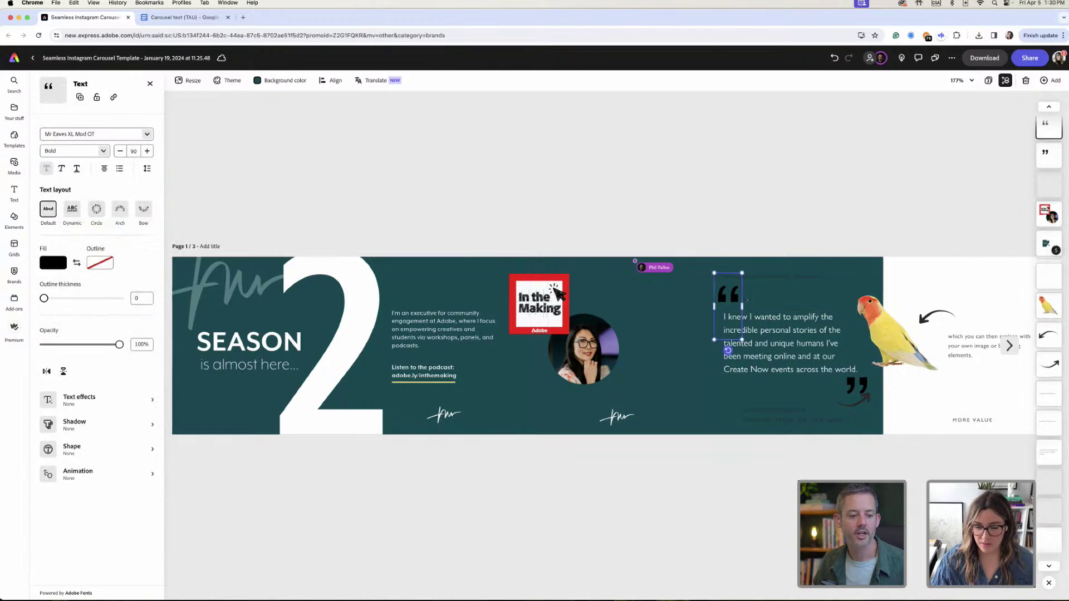
pyautogui.click(56, 285)
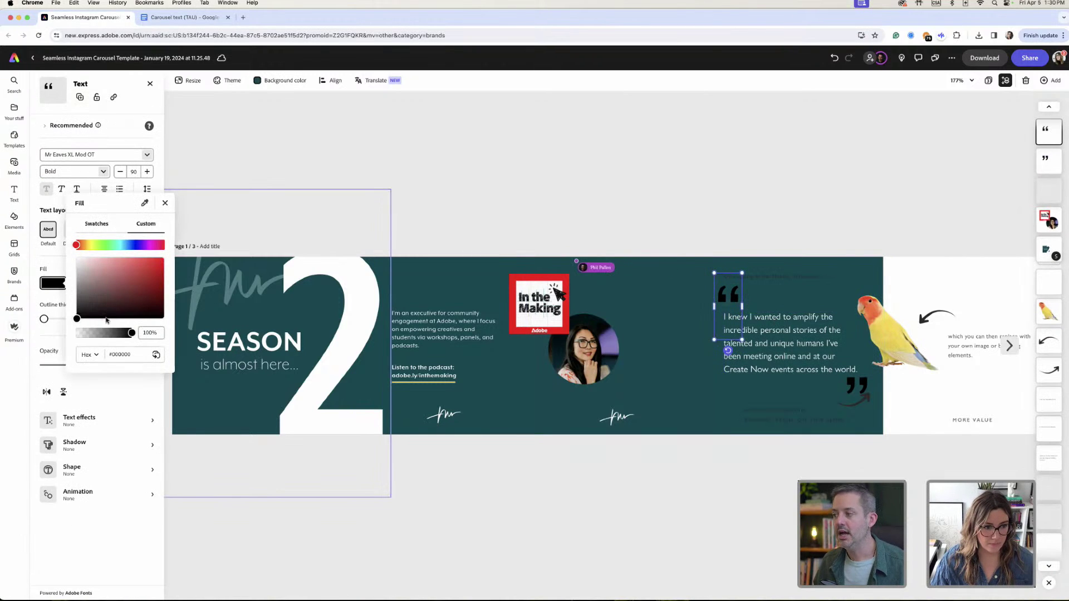
pyautogui.click(76, 257)
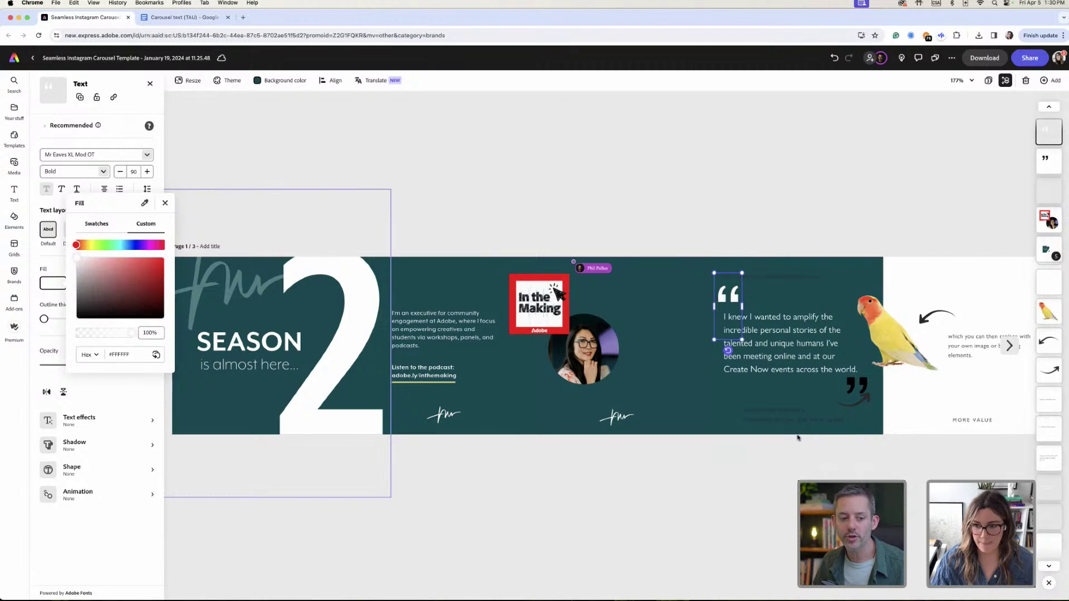
pyautogui.click(864, 388)
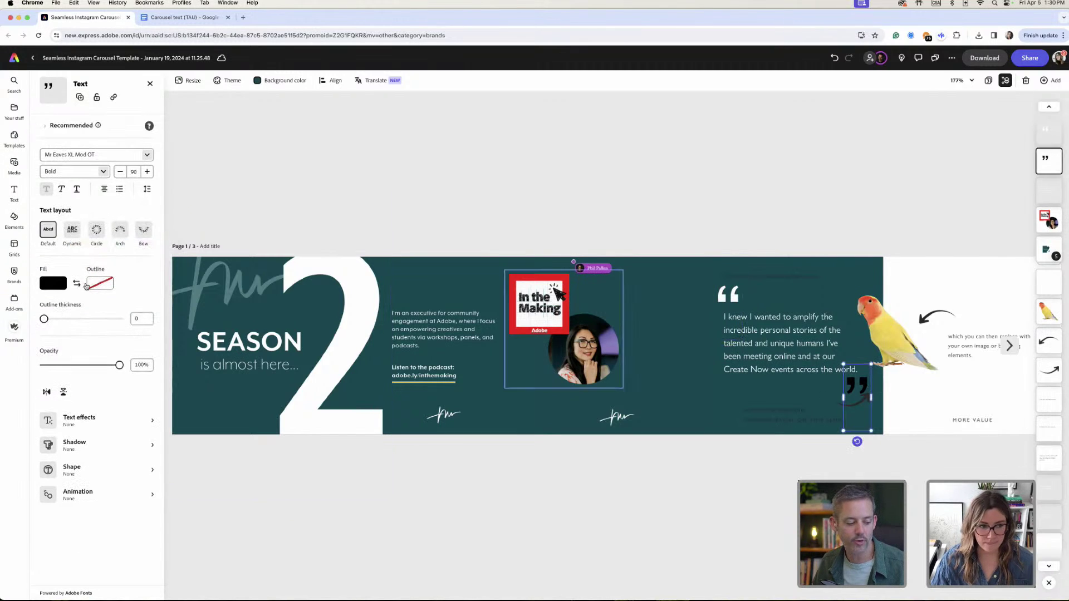
pyautogui.click(53, 282)
pyautogui.click(78, 259)
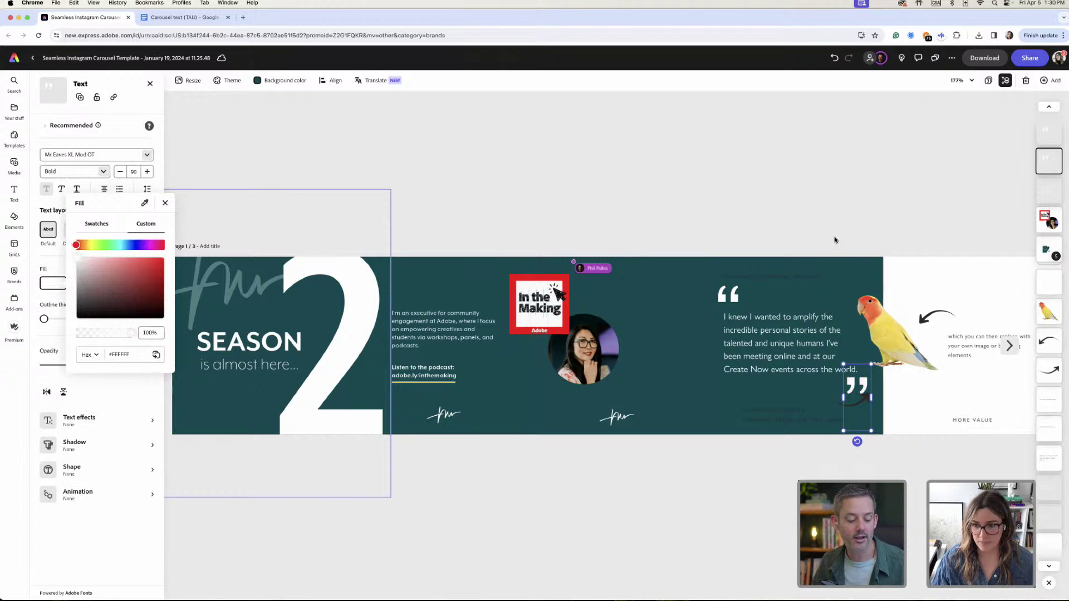
pyautogui.click(765, 398)
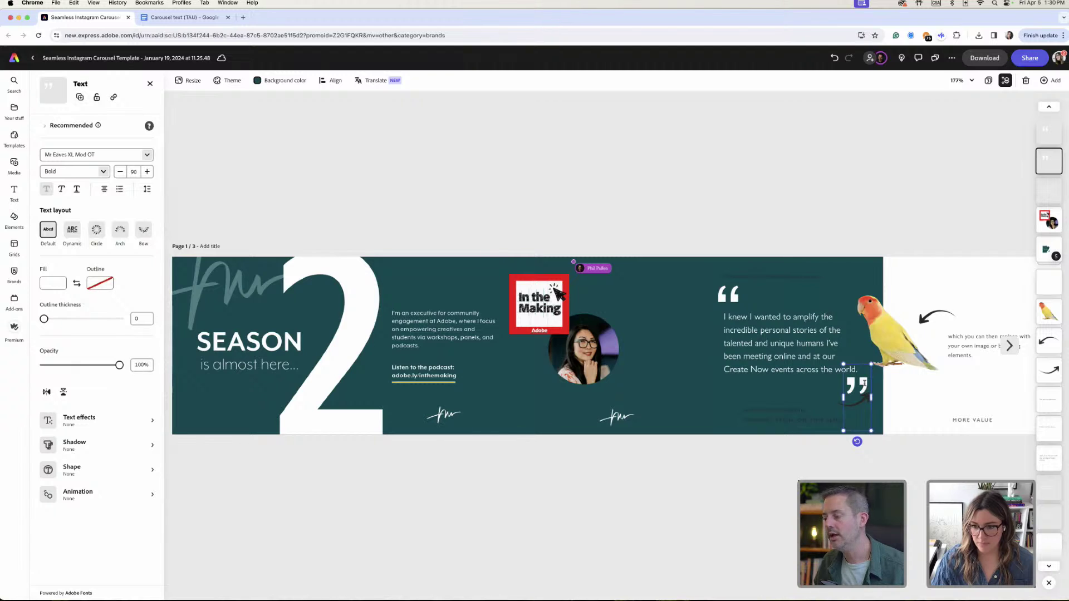
# Move the closing quotation mark further left at the end of the quote, and the curved arrow beside it onto the white slide below the parrot.
pyautogui.moveTo(863, 384); pyautogui.dragTo(817, 379)
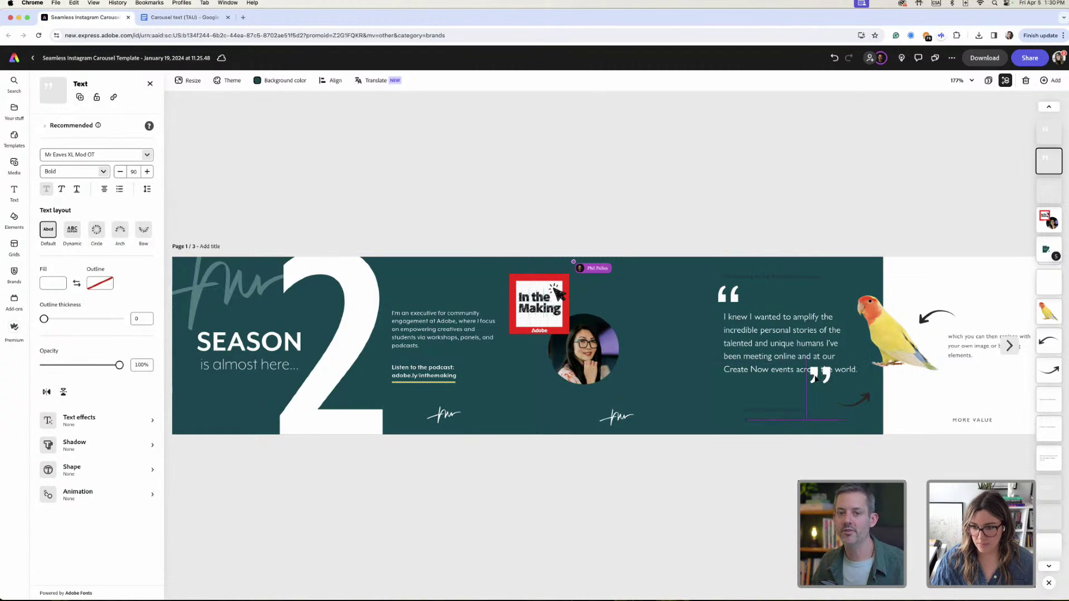
pyautogui.click(922, 395)
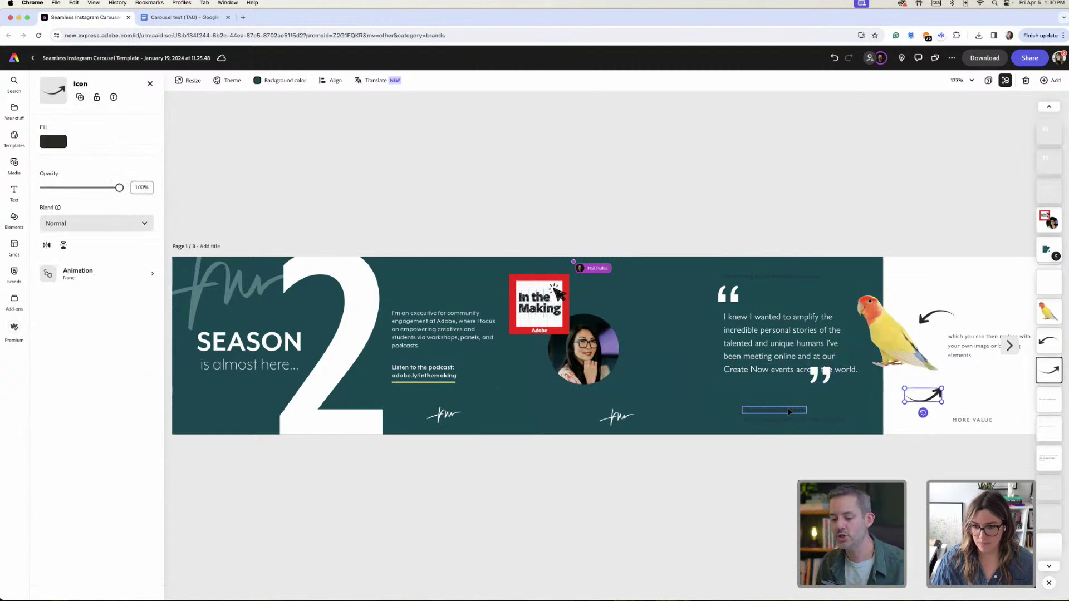
# Delete the two dark leftover text lines near the bottom of the quote slide.
pyautogui.click(790, 412)
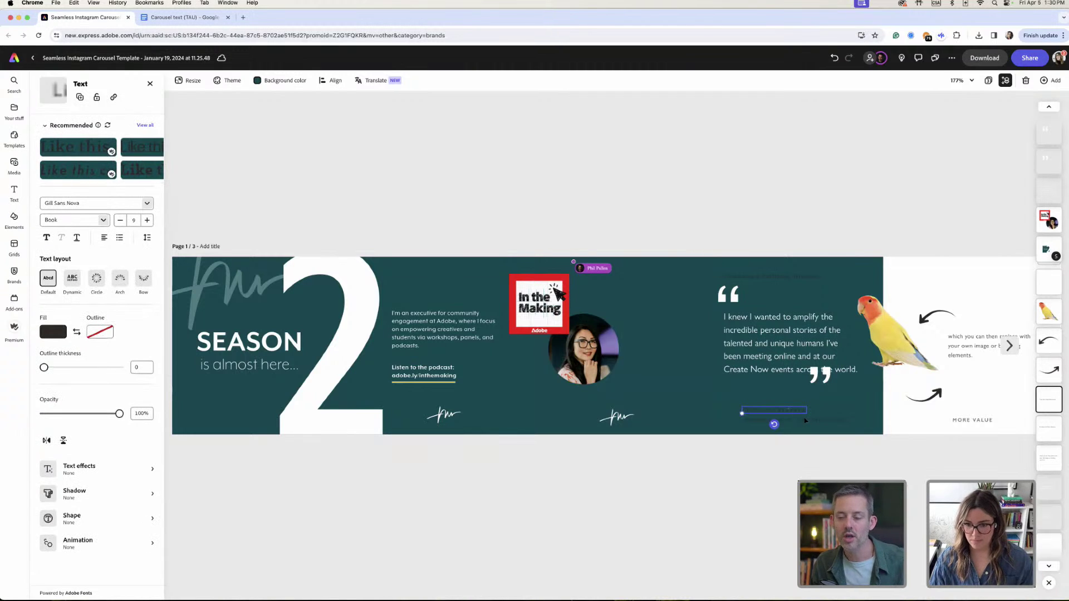
pyautogui.moveTo(805, 420); pyautogui.dragTo(806, 425)
pyautogui.press('Escape')
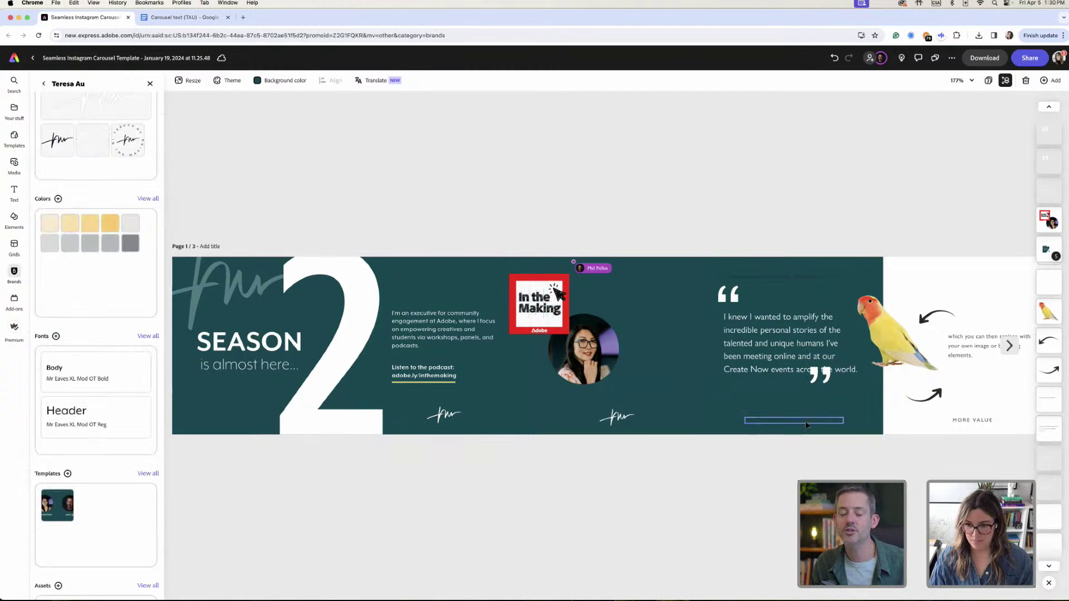
pyautogui.click(805, 420)
pyautogui.press('Escape')
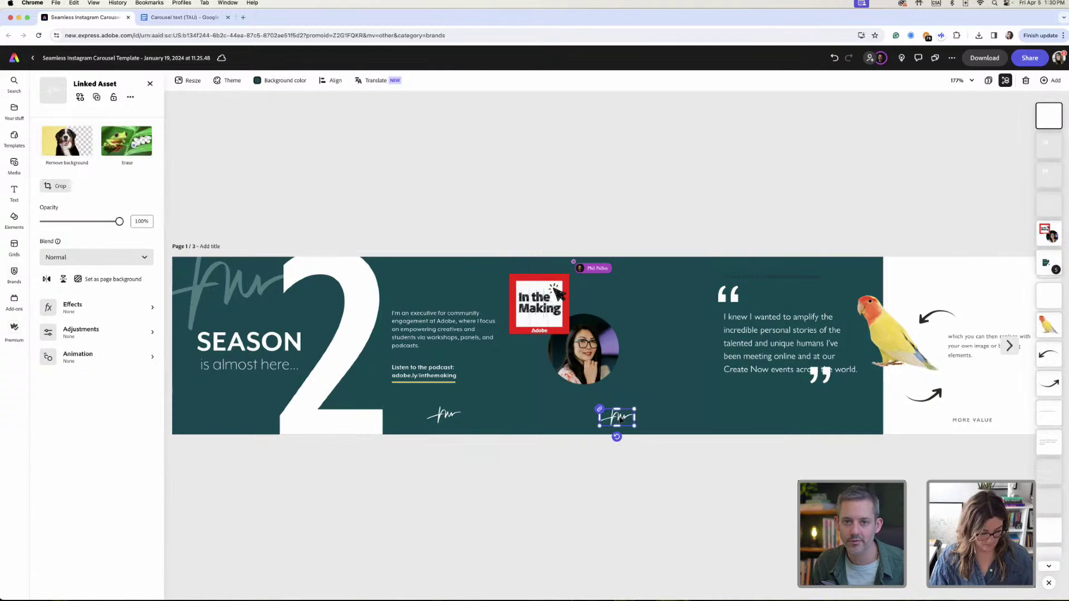
# Duplicate the portrait slide's white signature onto the bottom of the quote slide and delete the dark text line above the copy.
pyautogui.click(734, 472)
pyautogui.click(616, 417)
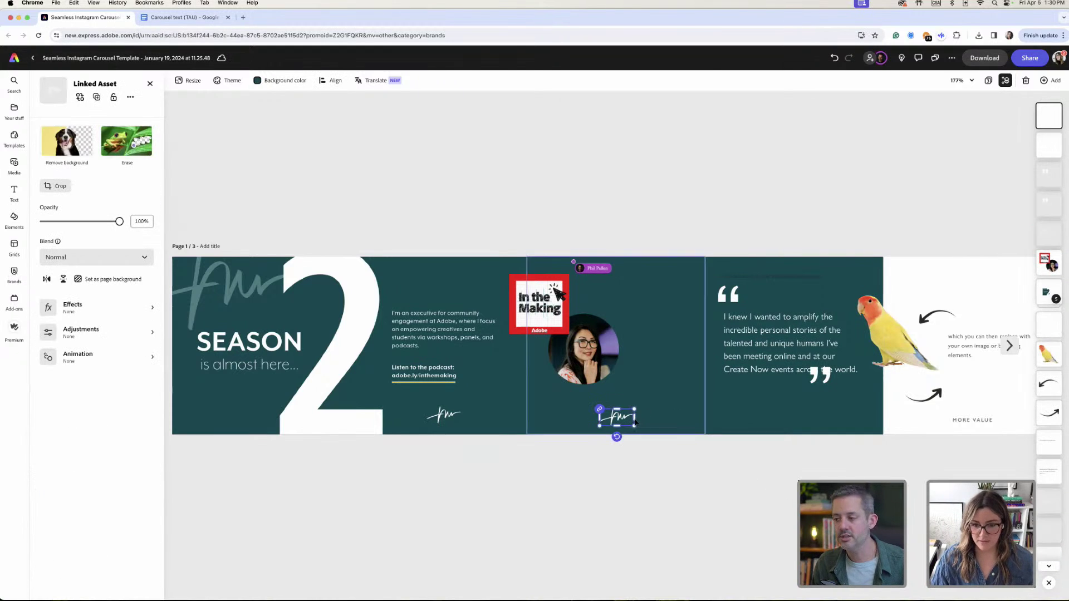
pyautogui.moveTo(617, 416); pyautogui.dragTo(802, 417)
pyautogui.click(777, 393)
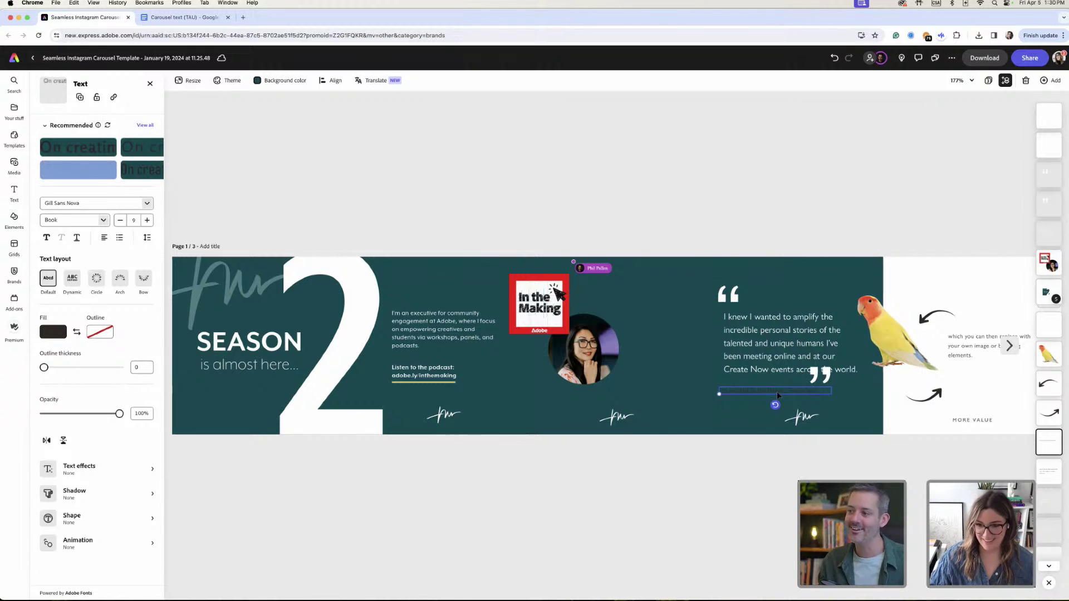
pyautogui.press('Escape')
# Enlarge both quotation marks on the quote slide to font size 175.
pyautogui.click(728, 295)
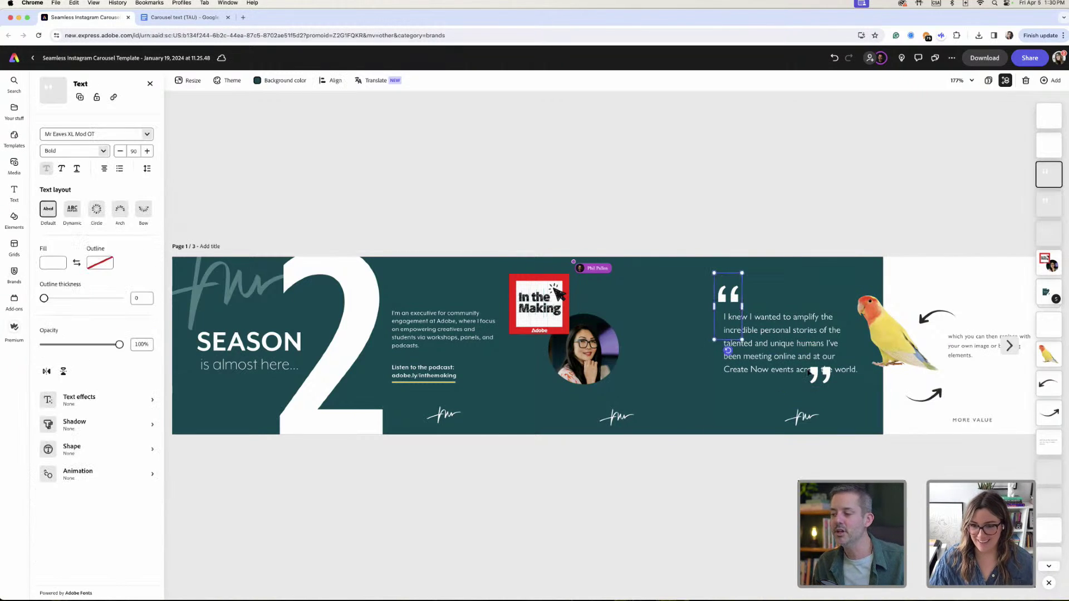
pyautogui.keyDown('shift'); pyautogui.click(817, 381); pyautogui.keyUp('shift')
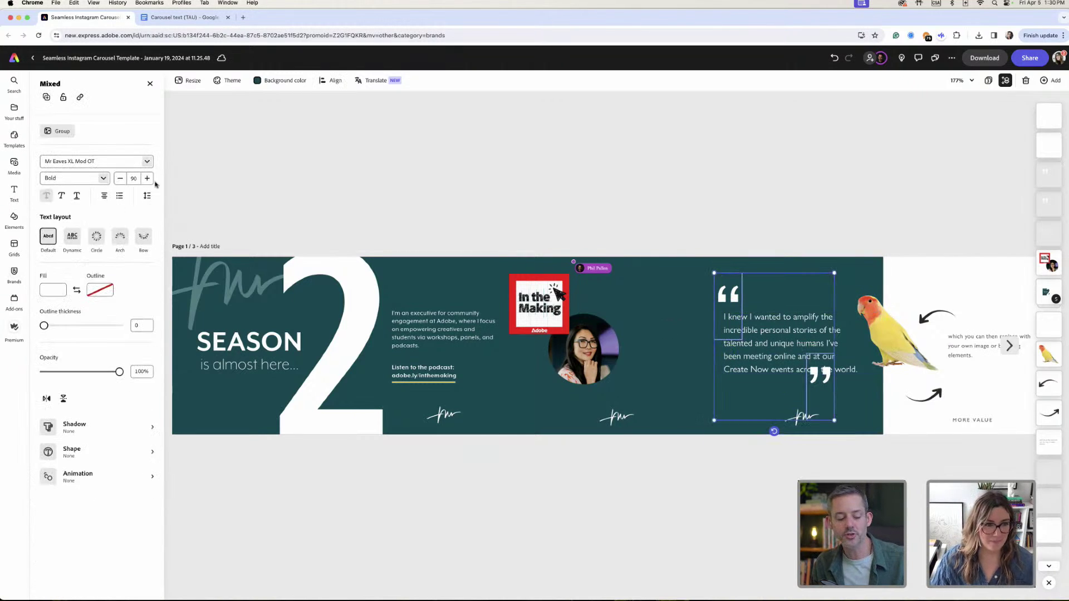
pyautogui.click(146, 178)
pyautogui.click(147, 179)
pyautogui.click(147, 179)
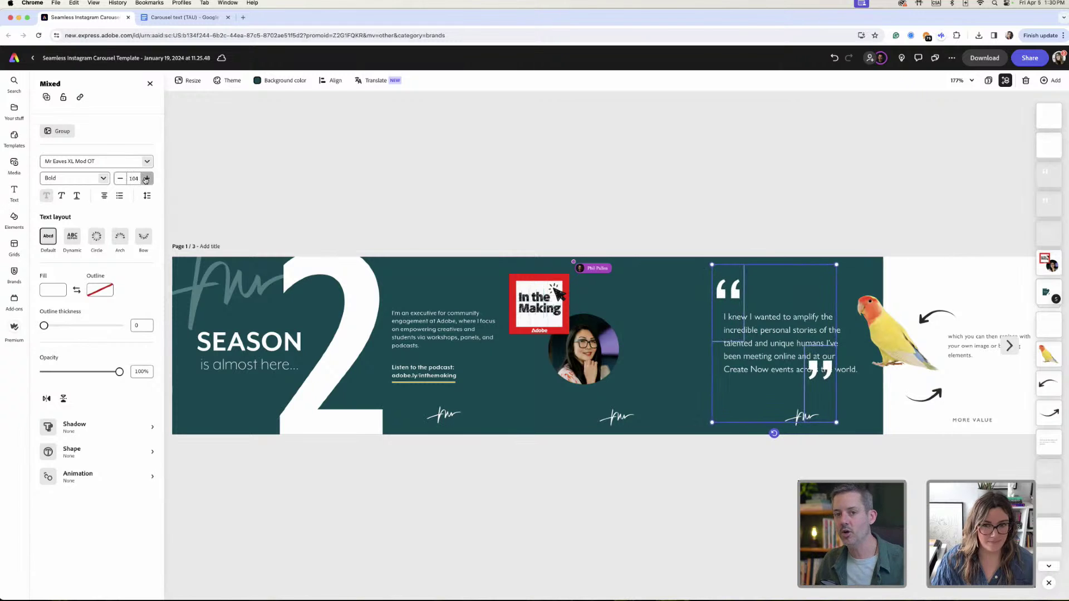
pyautogui.click(147, 179)
pyautogui.click(146, 179)
pyautogui.click(146, 179)
pyautogui.click(147, 179)
pyautogui.click(146, 179)
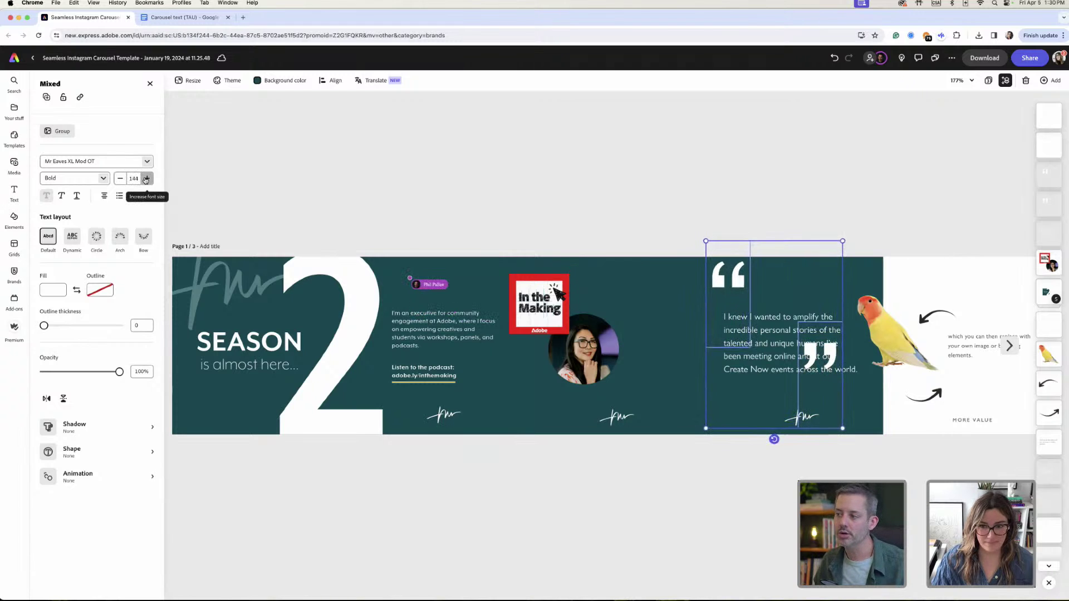
pyautogui.click(146, 179)
pyautogui.click(147, 179)
pyautogui.click(146, 179)
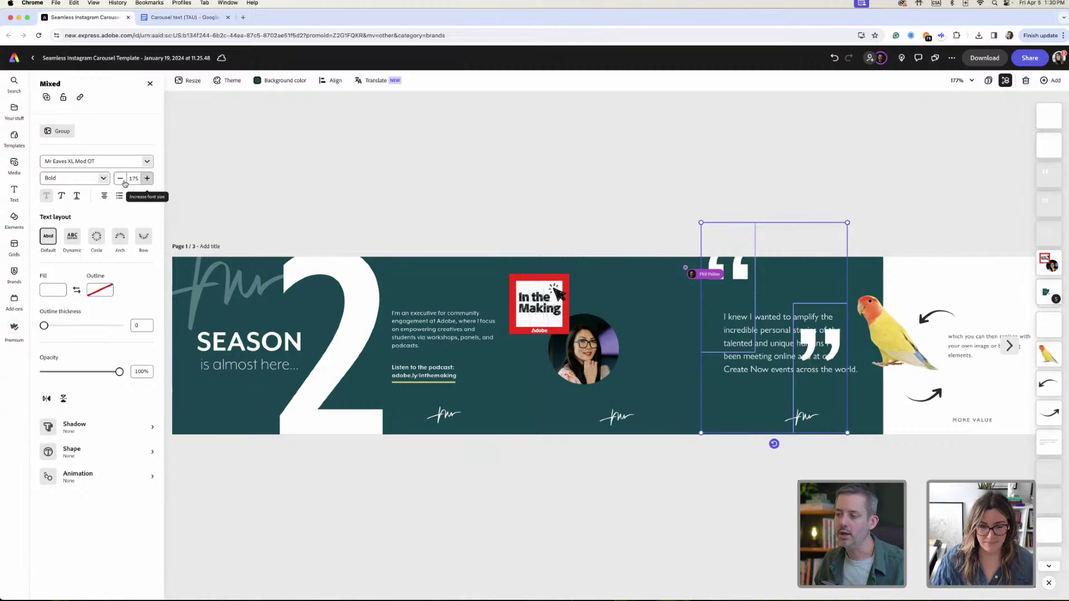
pyautogui.click(733, 195)
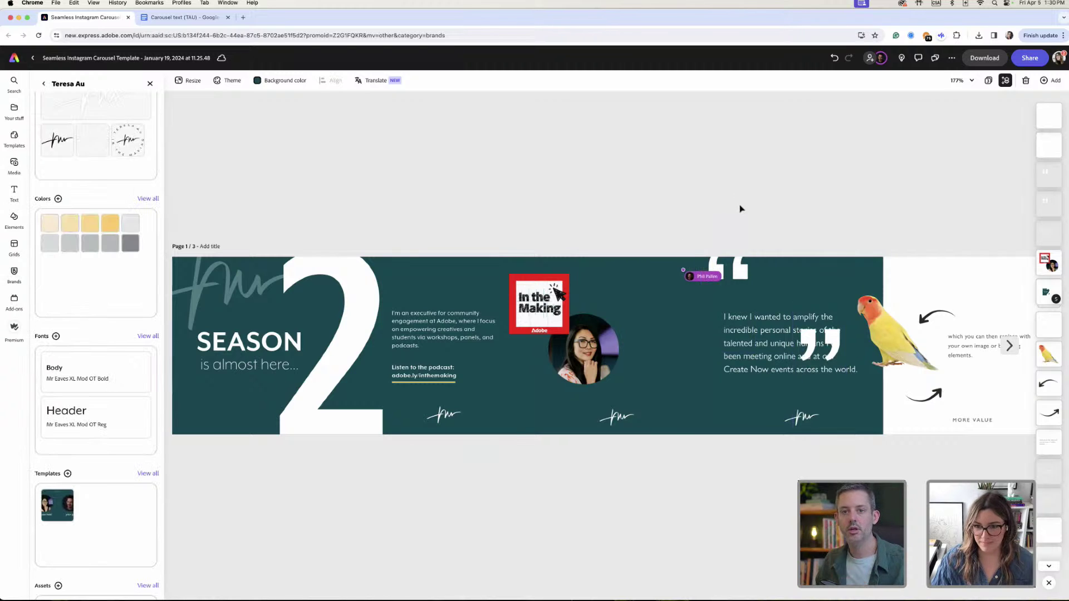
# Reposition the enlarged quotation marks so the opening one overlaps the quote's first line and the closing one its lower right end.
pyautogui.click(744, 275)
pyautogui.moveTo(744, 275); pyautogui.dragTo(741, 281)
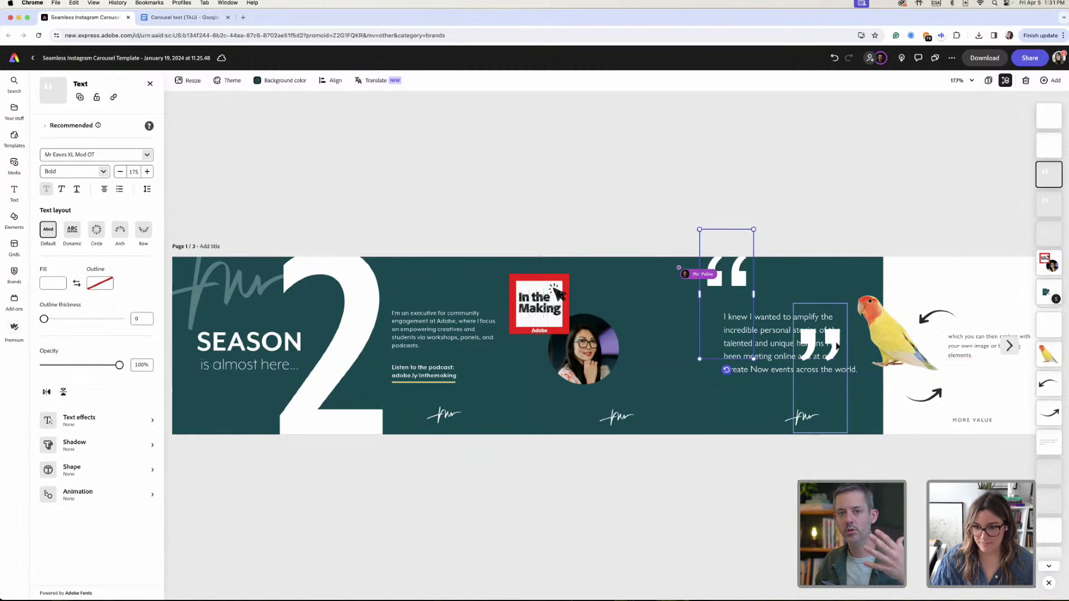
pyautogui.moveTo(838, 346); pyautogui.dragTo(867, 393)
pyautogui.moveTo(731, 280); pyautogui.dragTo(736, 310)
pyautogui.moveTo(867, 395); pyautogui.dragTo(868, 383)
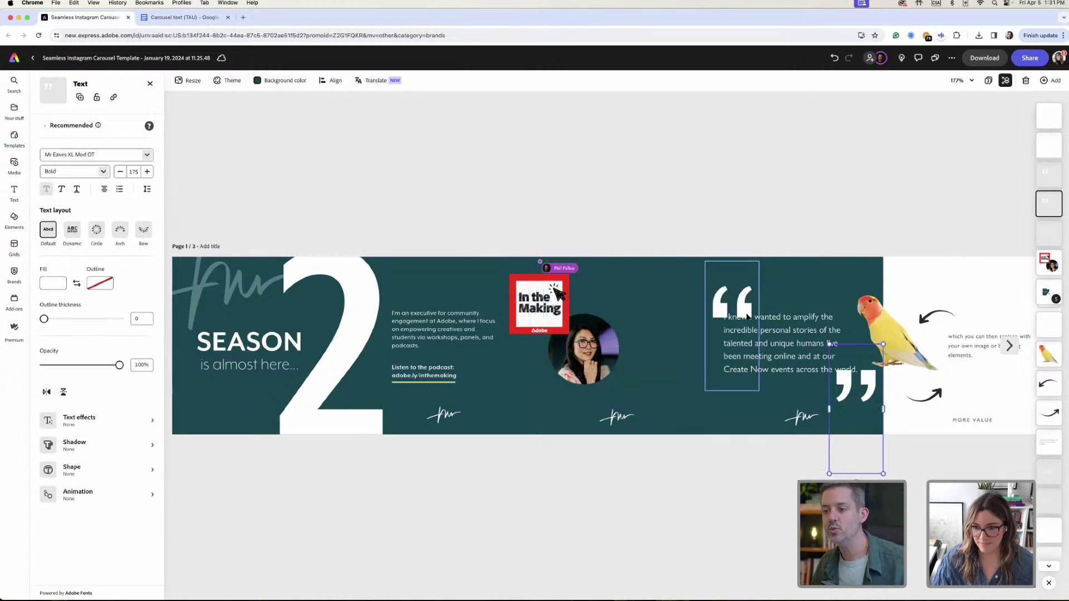
# Group the two quotation marks and arrange the group behind the quote text.
pyautogui.keyDown('shift'); pyautogui.click(867, 390); pyautogui.keyUp('shift')
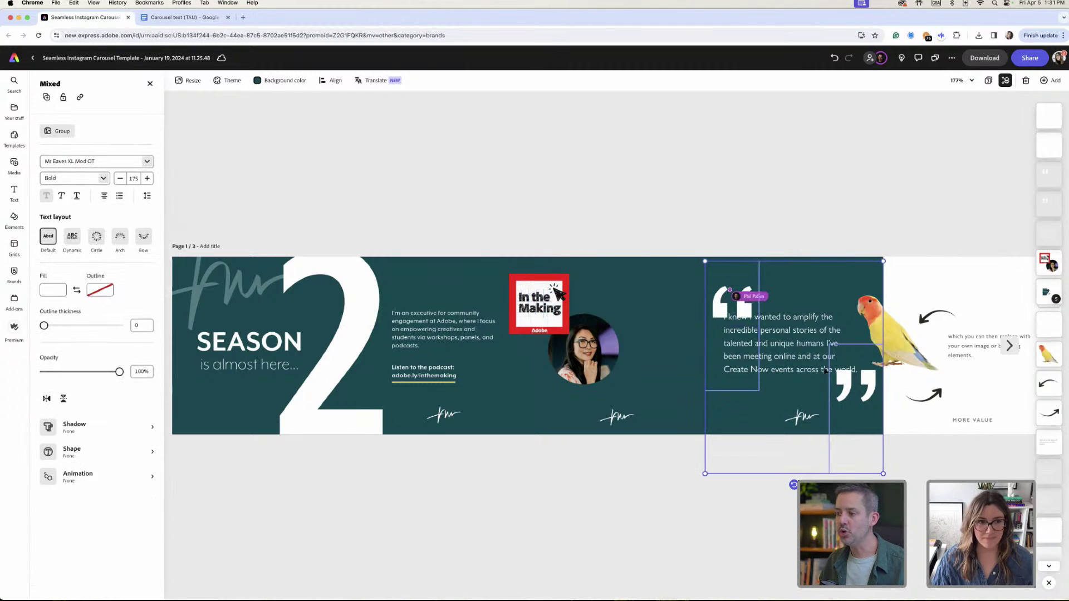
pyautogui.click(68, 133)
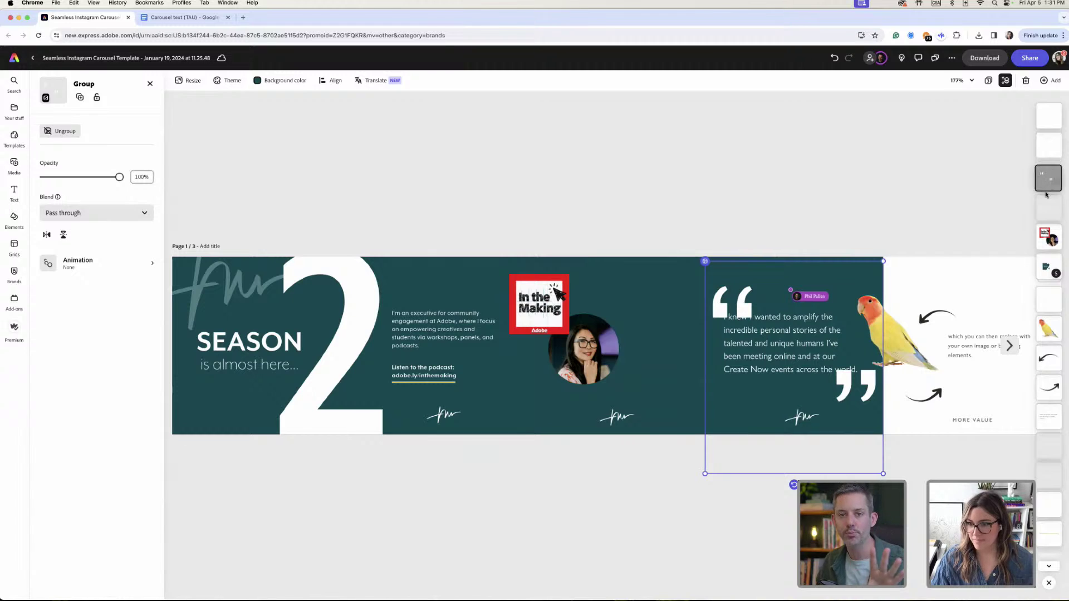
pyautogui.click(765, 327)
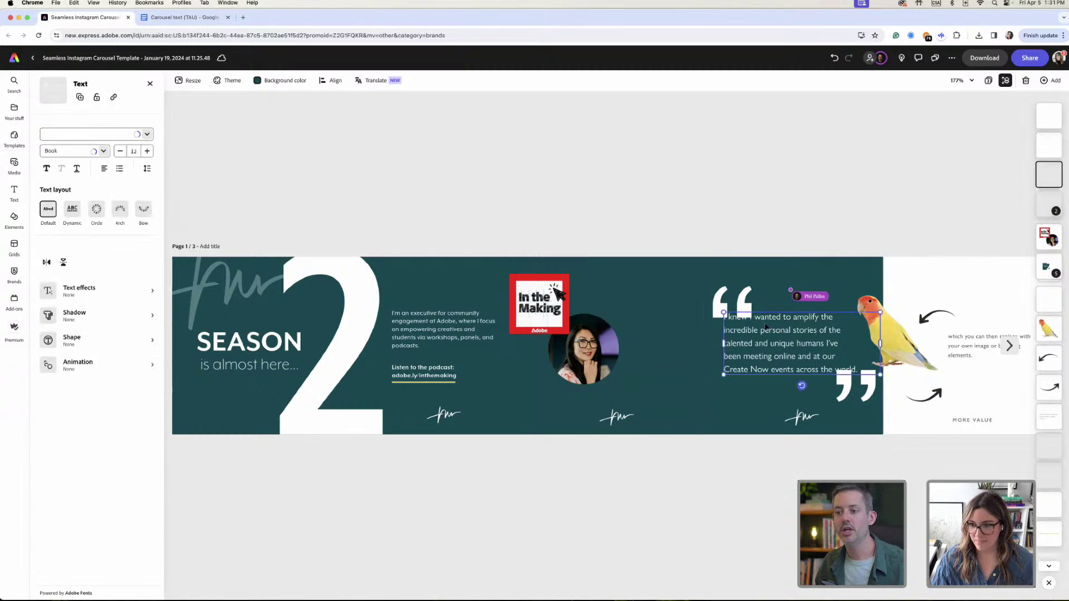
# Lower the quotation mark group's opacity to 33%.
pyautogui.click(754, 298)
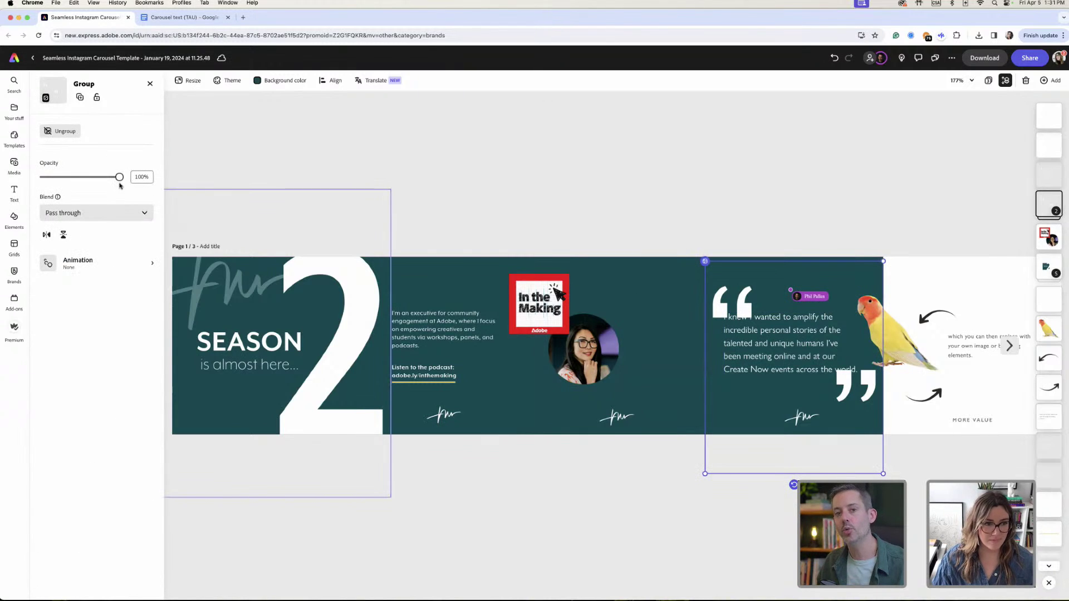
pyautogui.moveTo(119, 178); pyautogui.dragTo(68, 191)
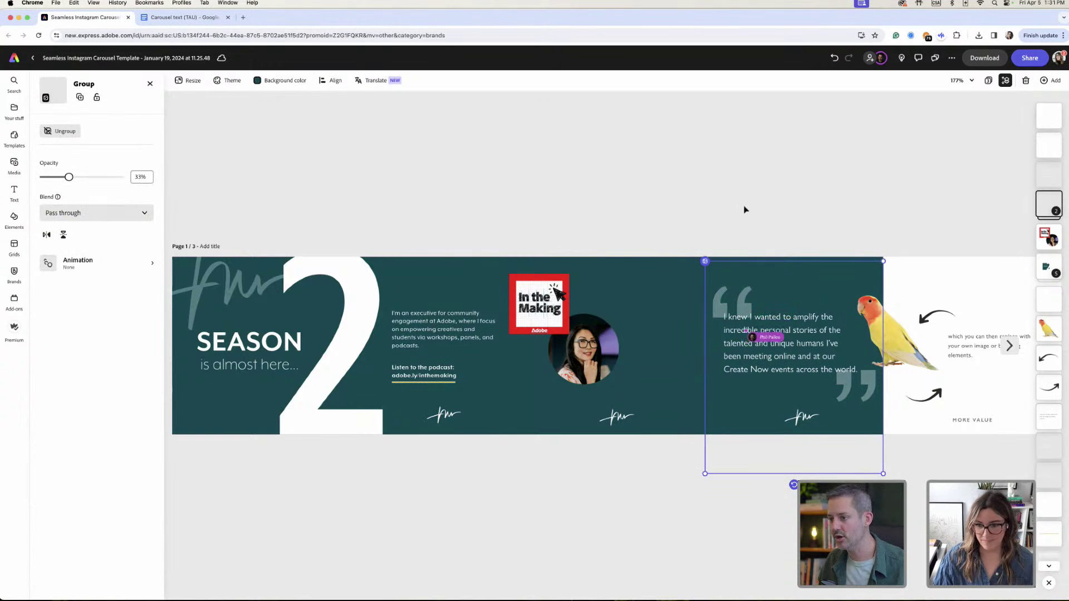
# Rebreak the quote's opening lines after "amplify" and after "stories", joining "of the" with "talented and unique humans I've".
pyautogui.doubleClick(791, 342)
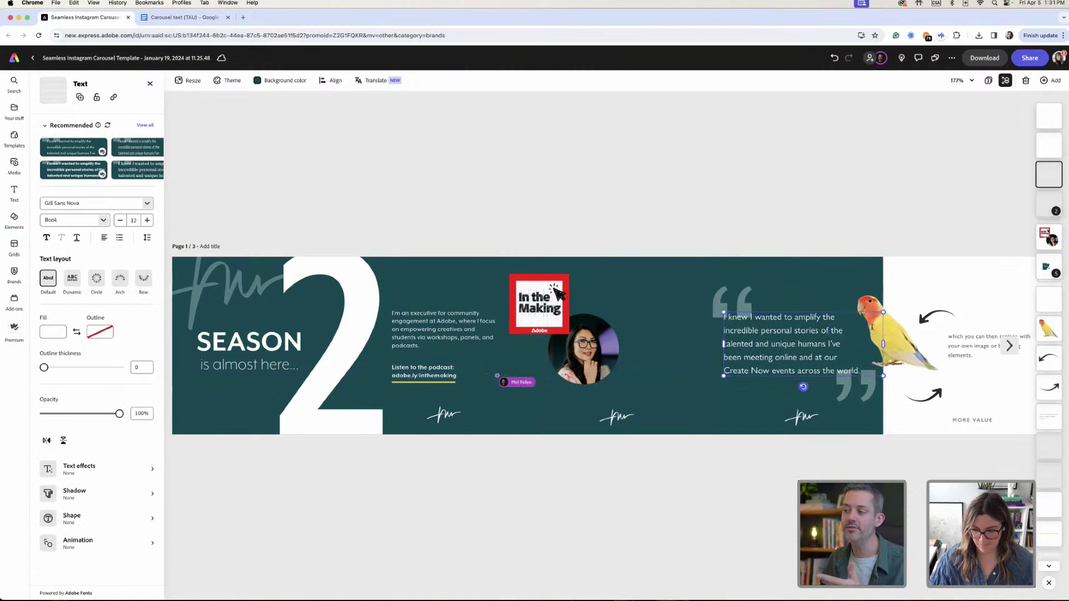
pyautogui.press('Return')
pyautogui.press('Delete')
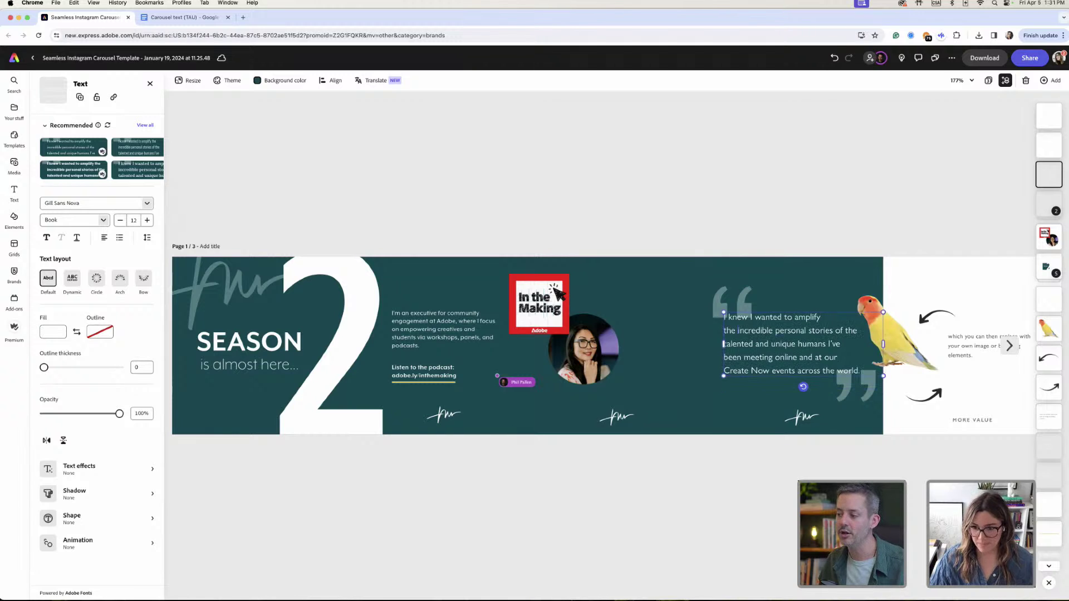
pyautogui.press('Return')
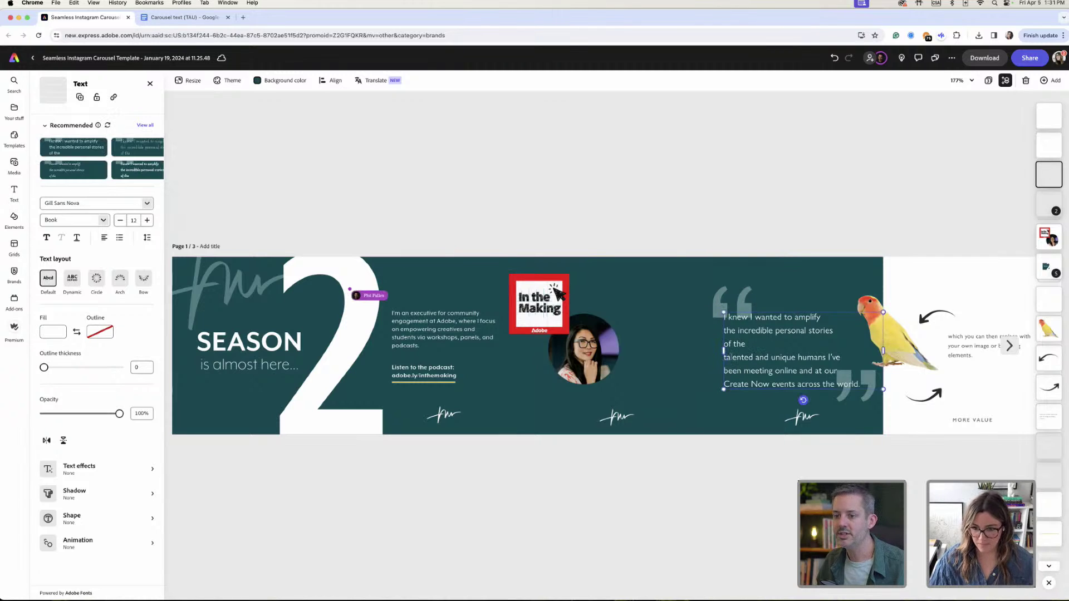
pyautogui.press('BackSpace')
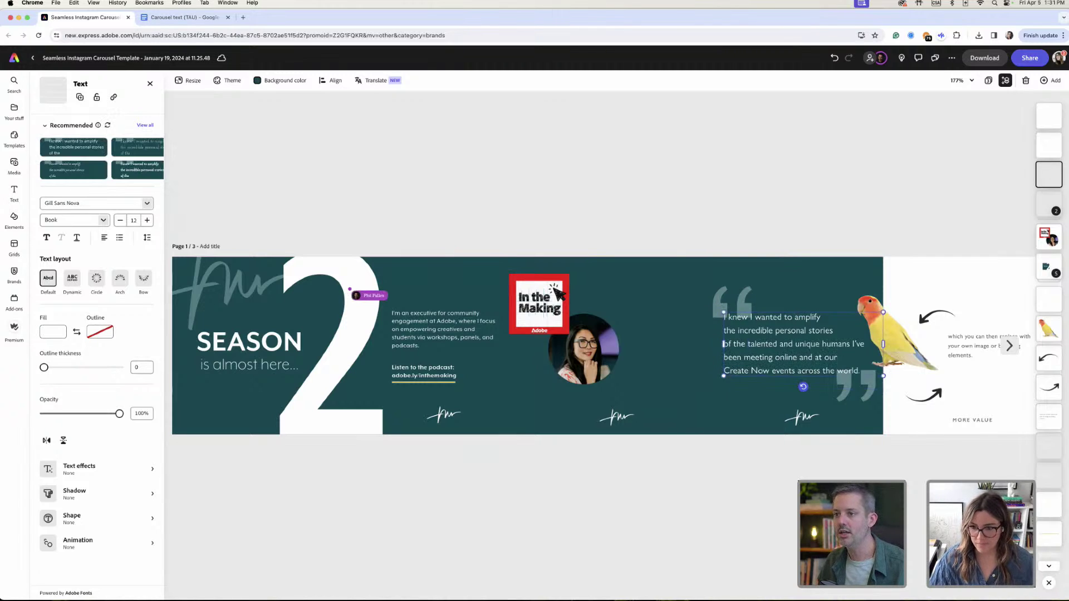
# Break the quote's third line after "humans" and join "I've" with "been meeting online and at our".
pyautogui.click(864, 344)
pyautogui.press('Return')
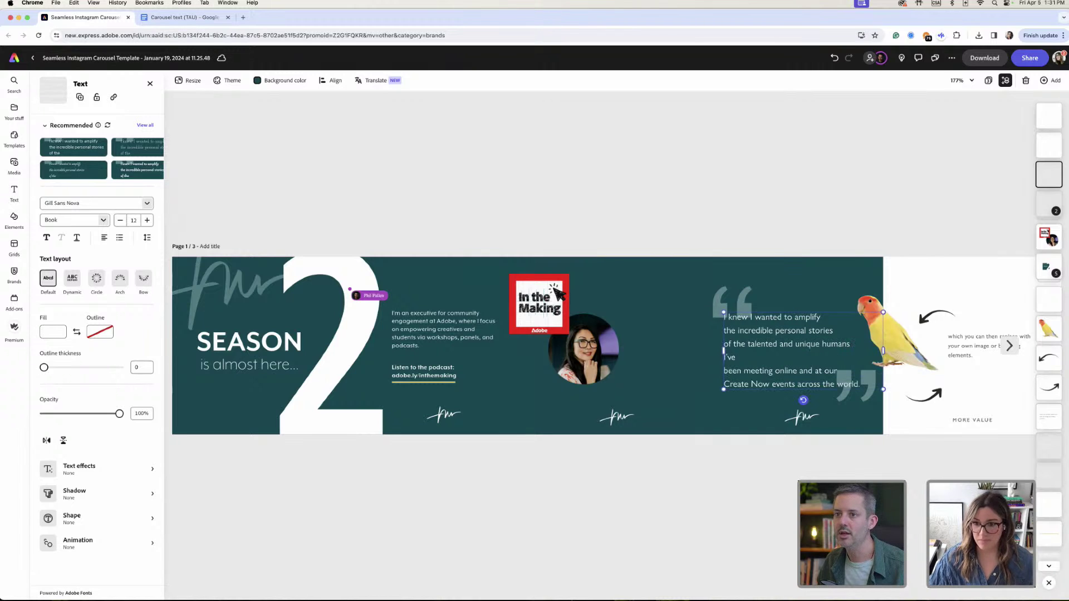
pyautogui.press('End')
pyautogui.press('Delete')
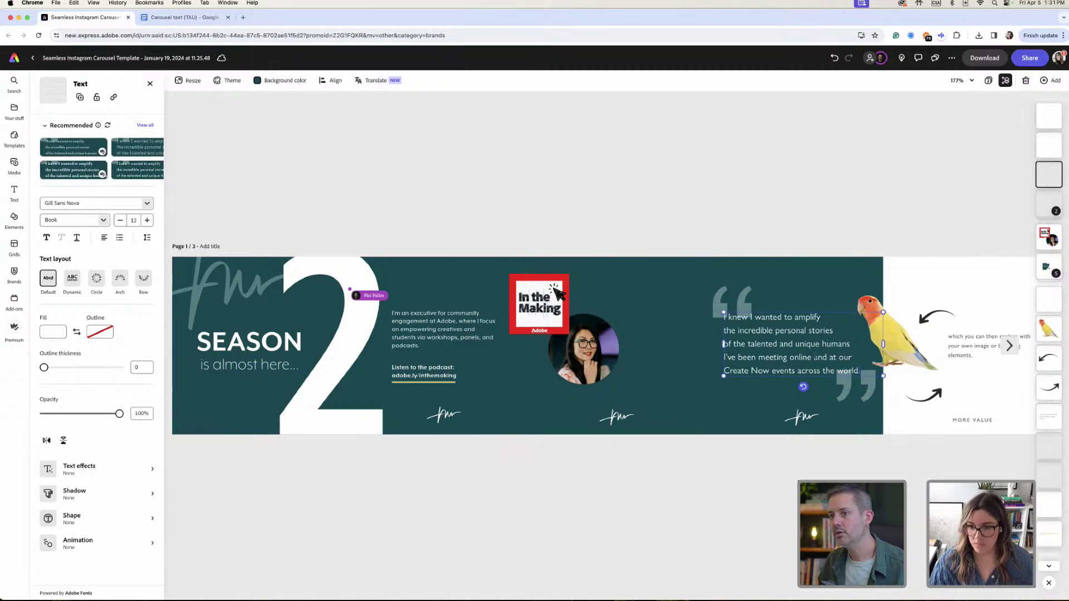
pyautogui.press('super+a')
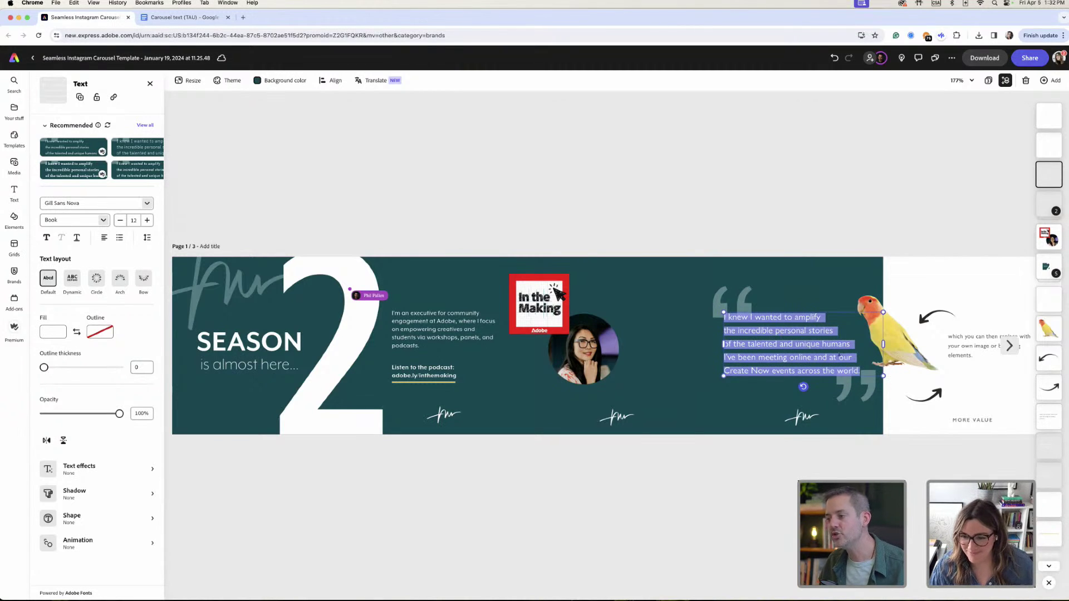
pyautogui.click(823, 344)
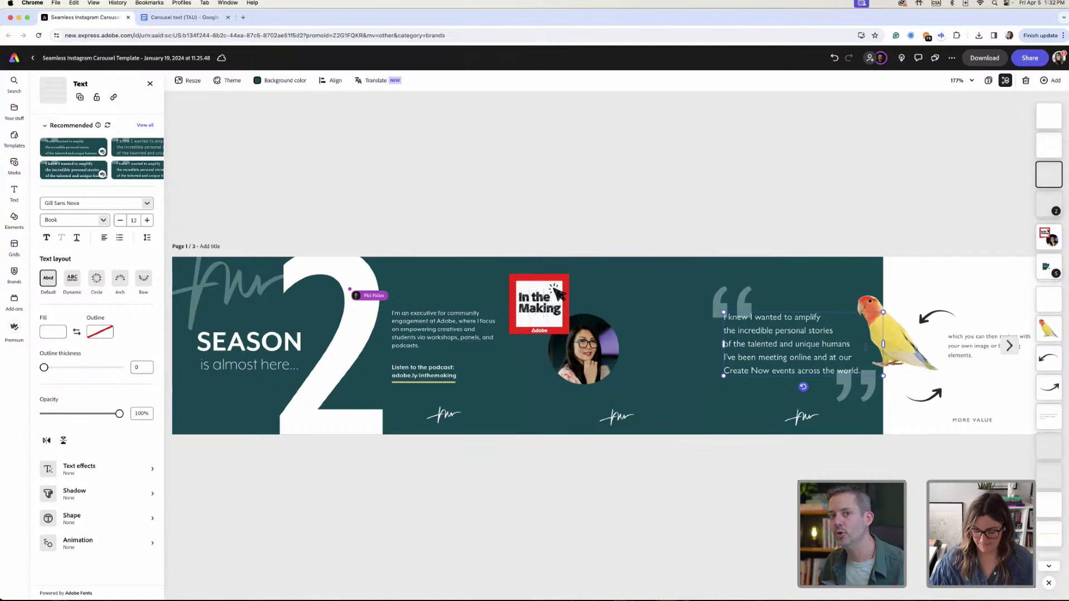
# Rebreak the rest of the quote after "unique", "online" and "events", joining the leftover fragments to the lines that follow them.
pyautogui.press('Return')
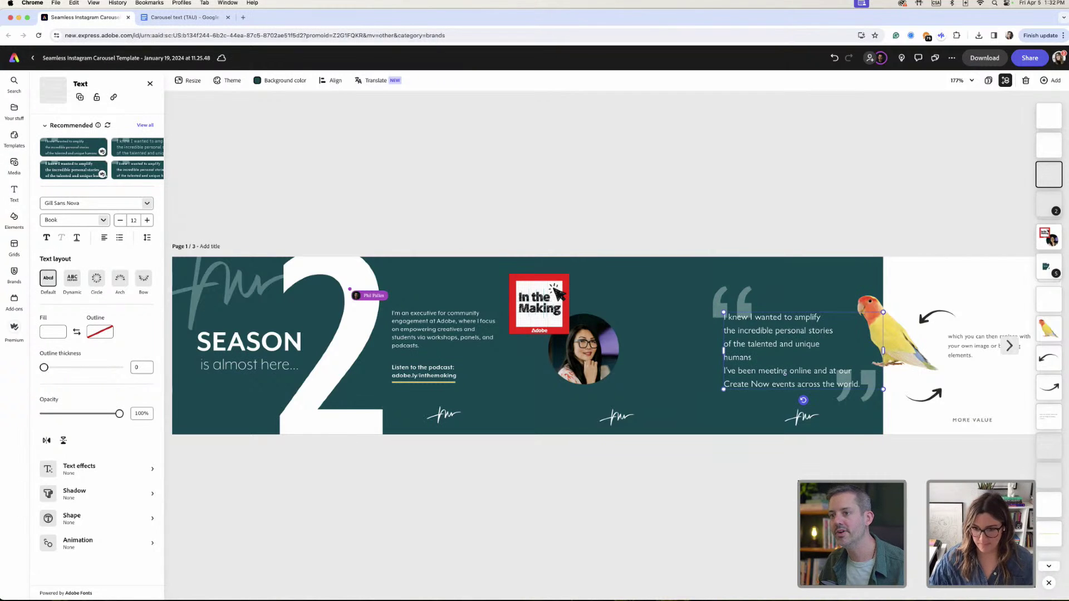
pyautogui.press('BackSpace')
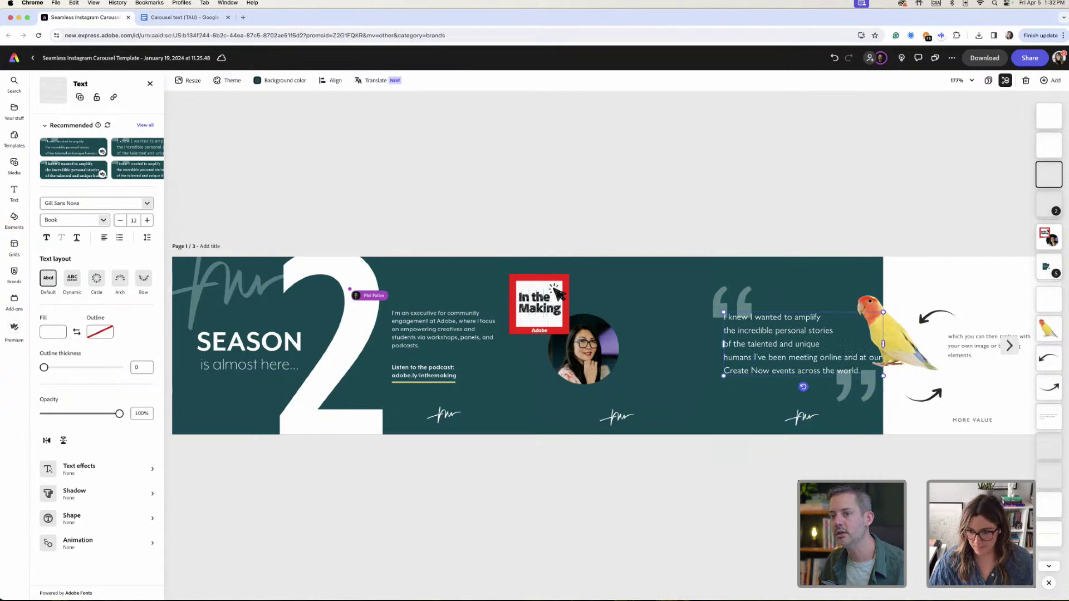
pyautogui.click(844, 357)
pyautogui.press('Return')
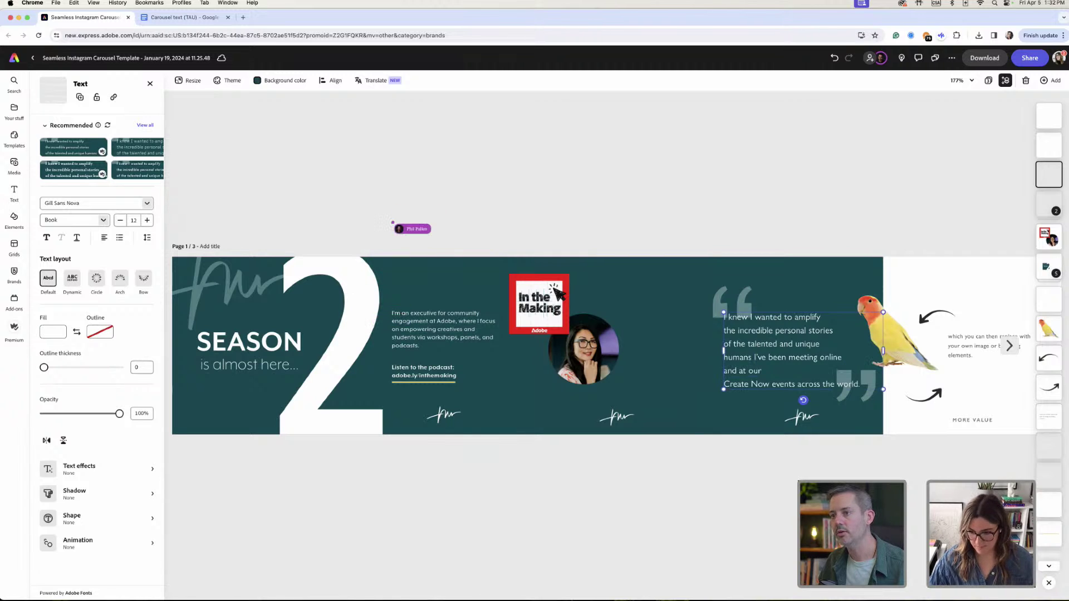
pyautogui.press('BackSpace')
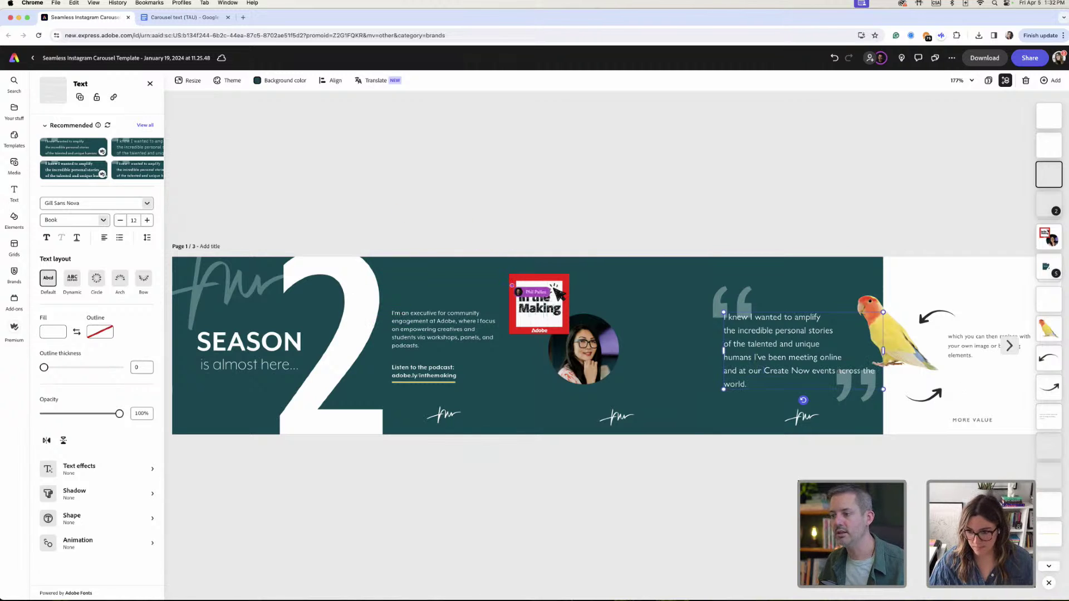
pyautogui.click(837, 371)
pyautogui.press('Return')
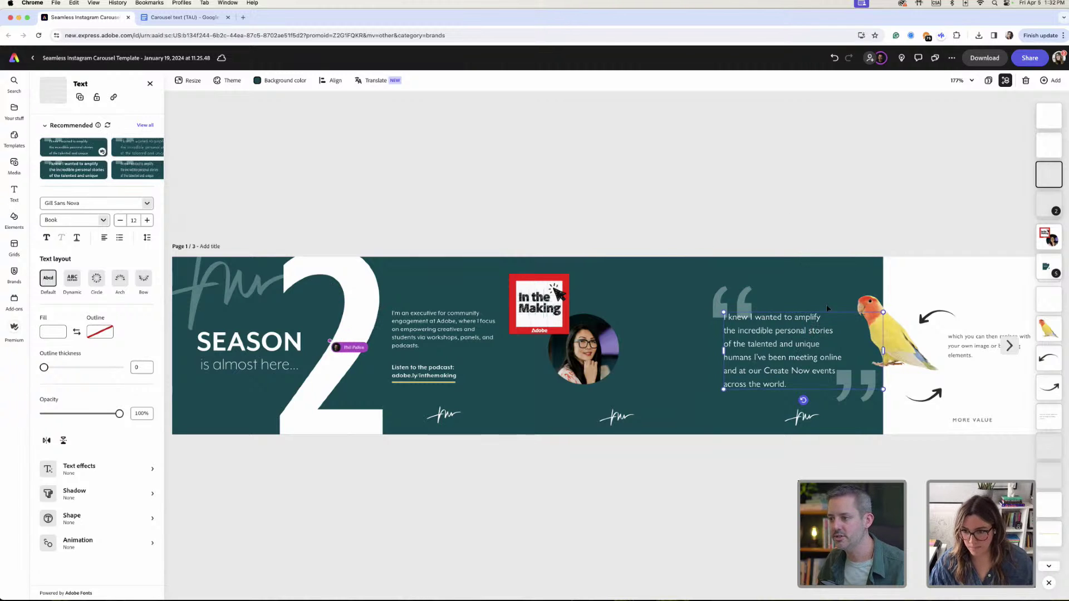
# Narrow the quote's text box to fit its lines and move it slightly up and right between the quotation marks.
pyautogui.moveTo(883, 351); pyautogui.dragTo(847, 351)
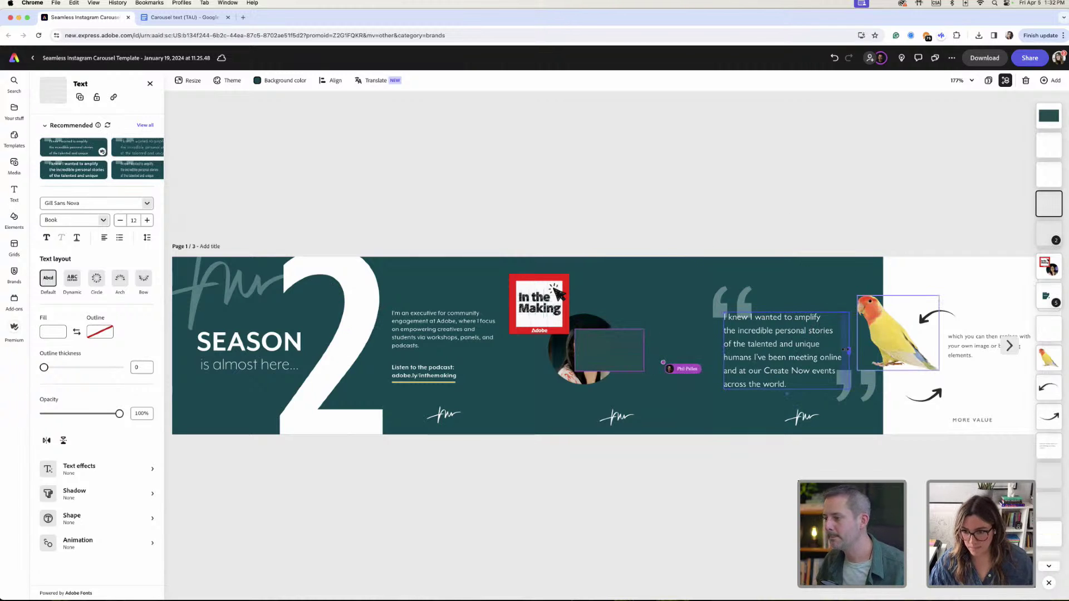
pyautogui.moveTo(794, 318)
pyautogui.mouseDown()
pyautogui.moveTo(802, 315)
pyautogui.moveTo(799, 333)
pyautogui.mouseUp()
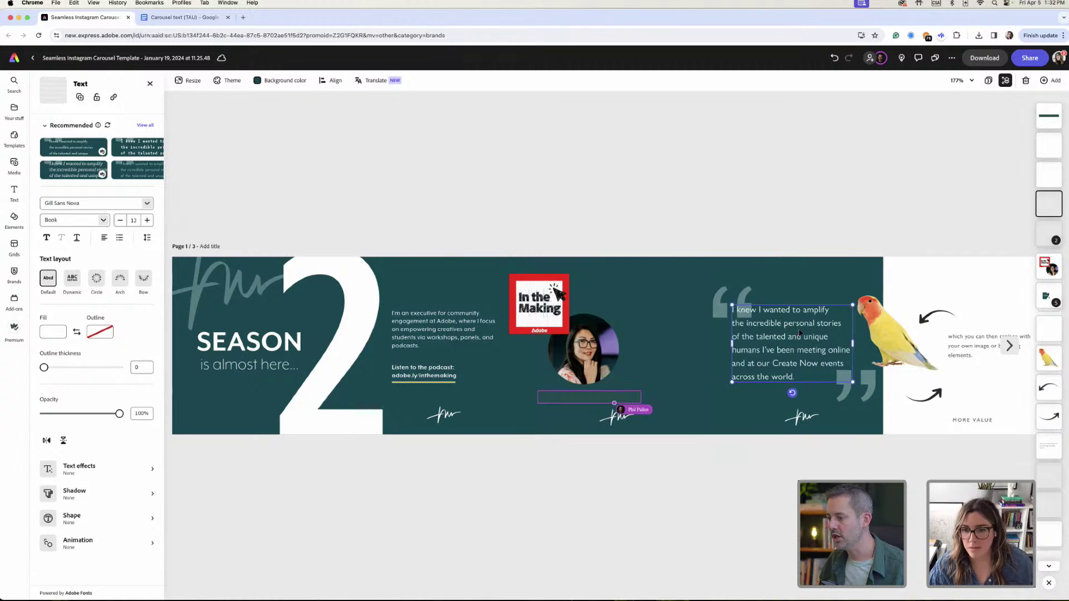
# Highlight the whole quote text to check the shape of its line endings.
pyautogui.doubleClick(800, 333)
pyautogui.press('super+a')
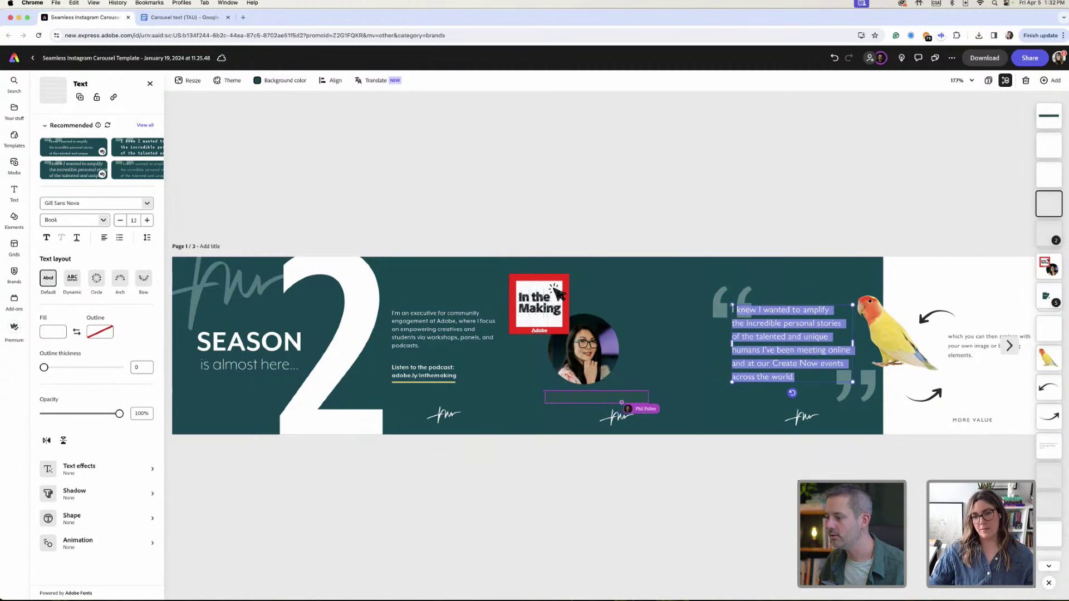
pyautogui.click(803, 377)
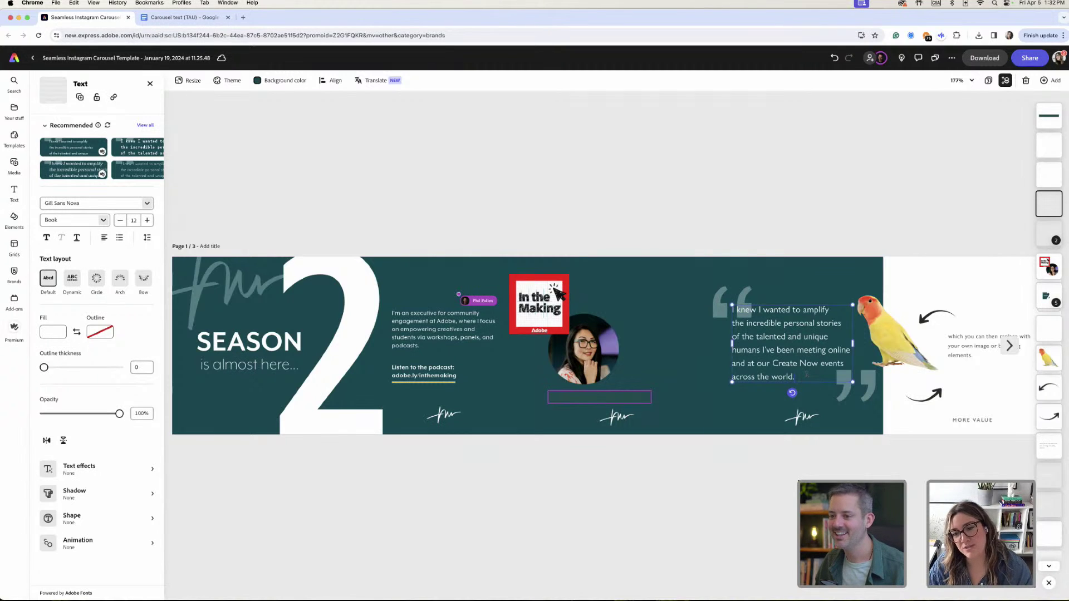
pyautogui.moveTo(795, 377); pyautogui.dragTo(729, 305)
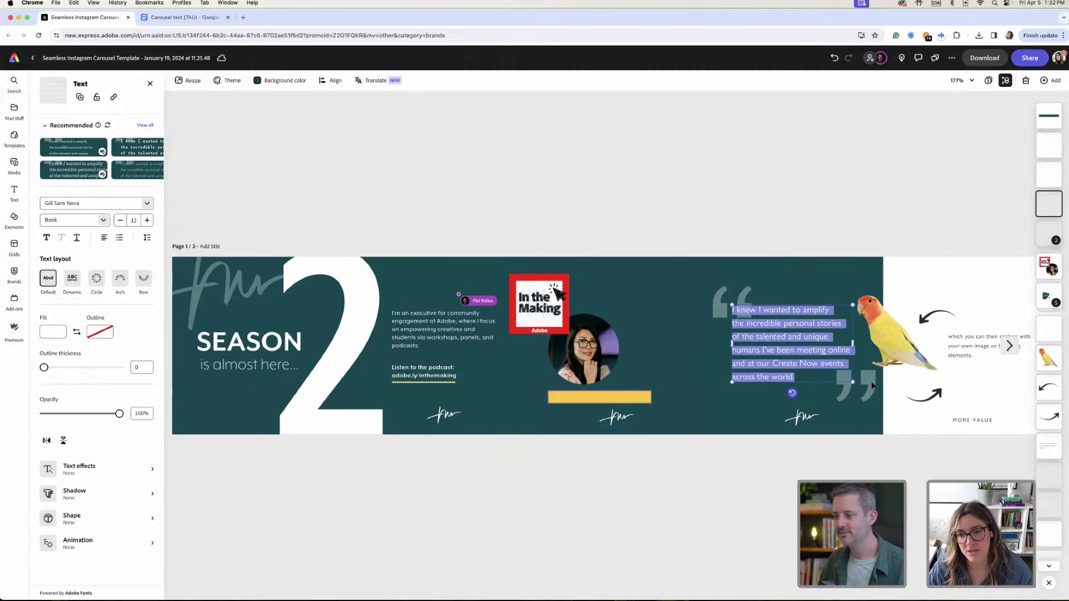
pyautogui.click(813, 376)
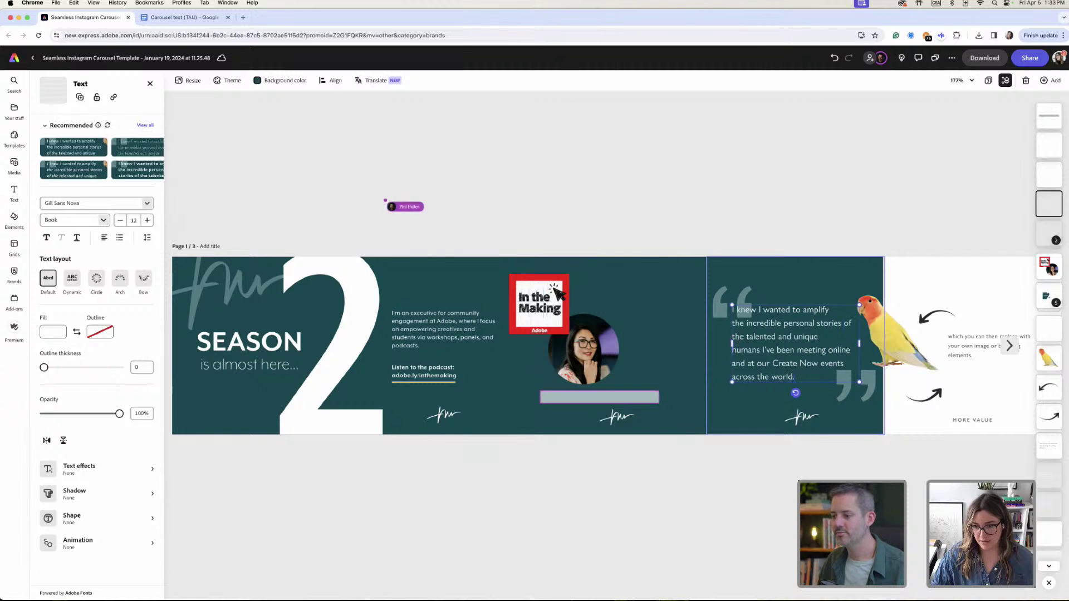
pyautogui.moveTo(797, 378); pyautogui.dragTo(724, 300)
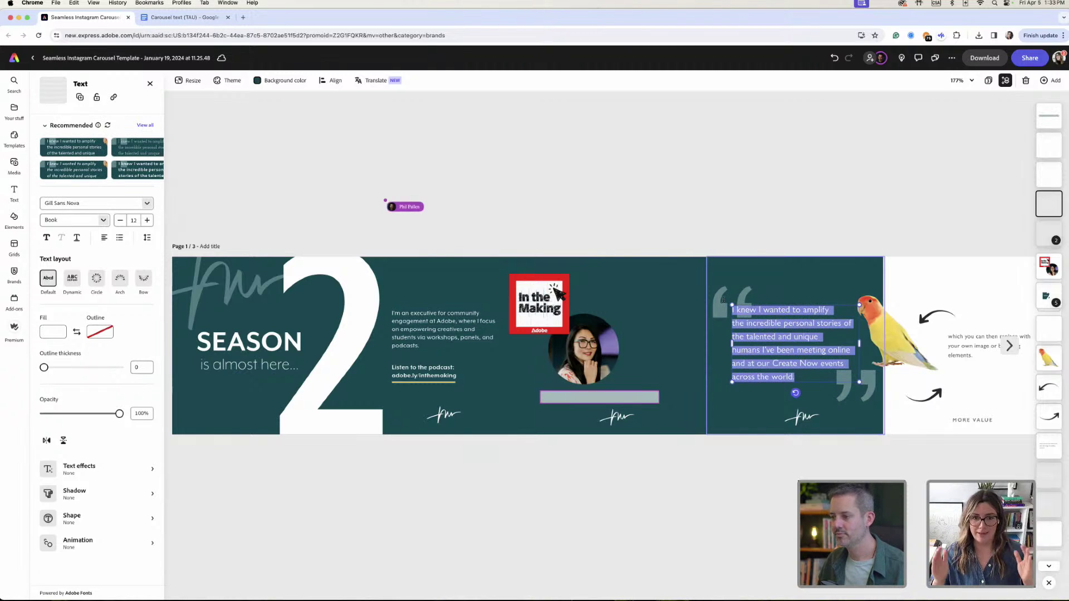
pyautogui.press('Escape')
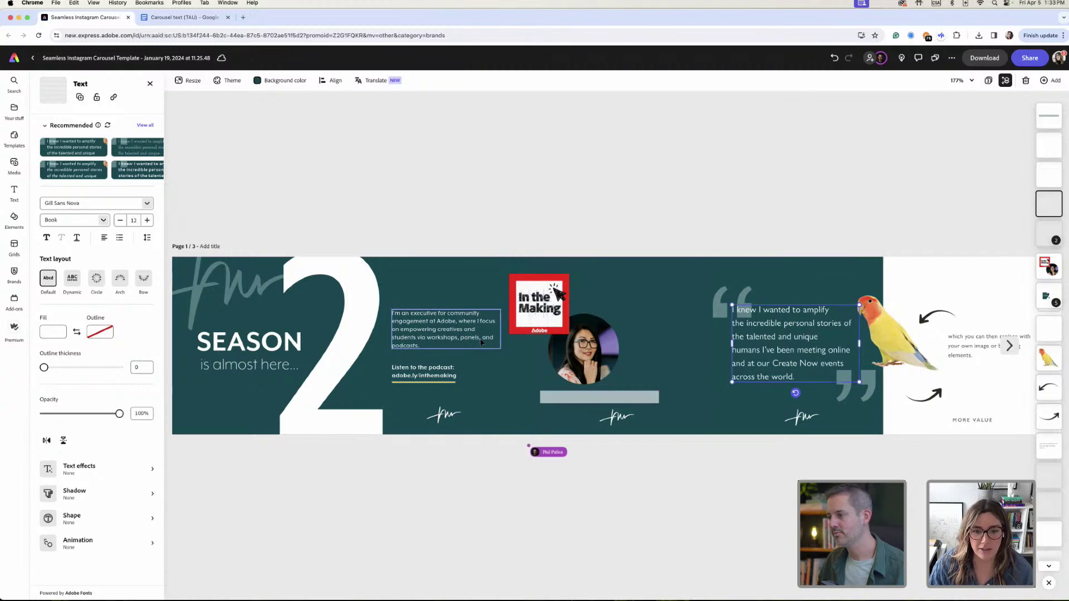
# Rebreak the executive bio paragraph after "where I", "creatives" and "panels,".
pyautogui.click(481, 342)
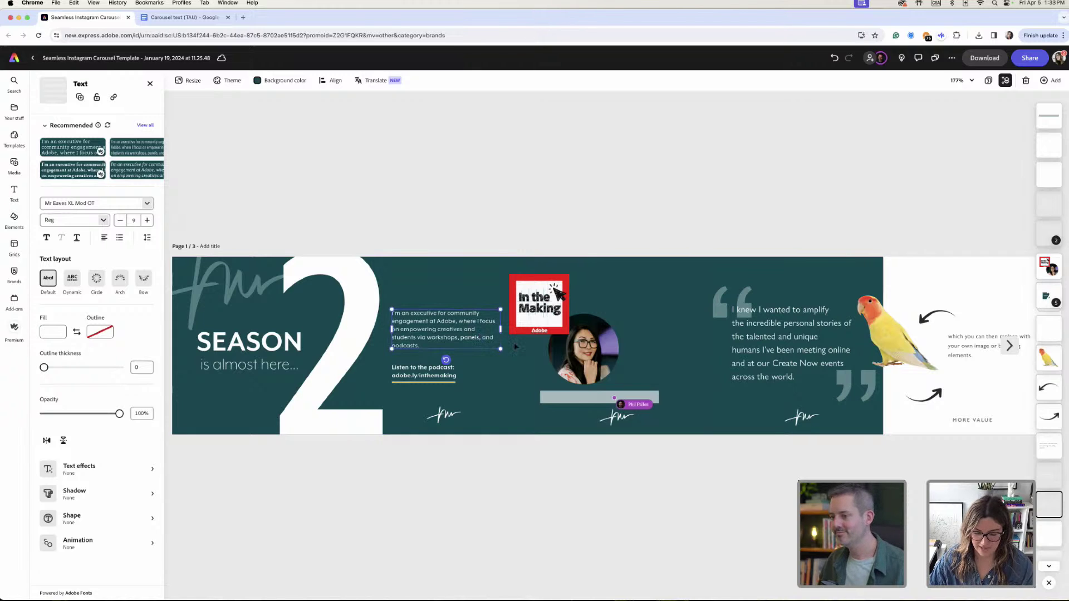
pyautogui.press('Return')
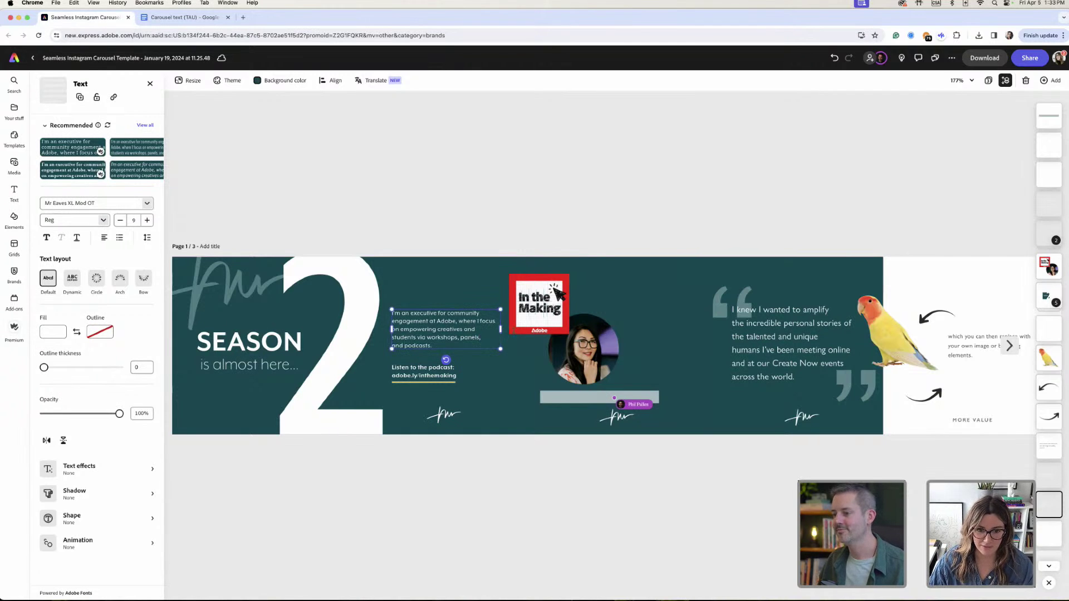
pyautogui.hotkey('alt', 'Left')
pyautogui.press('Return')
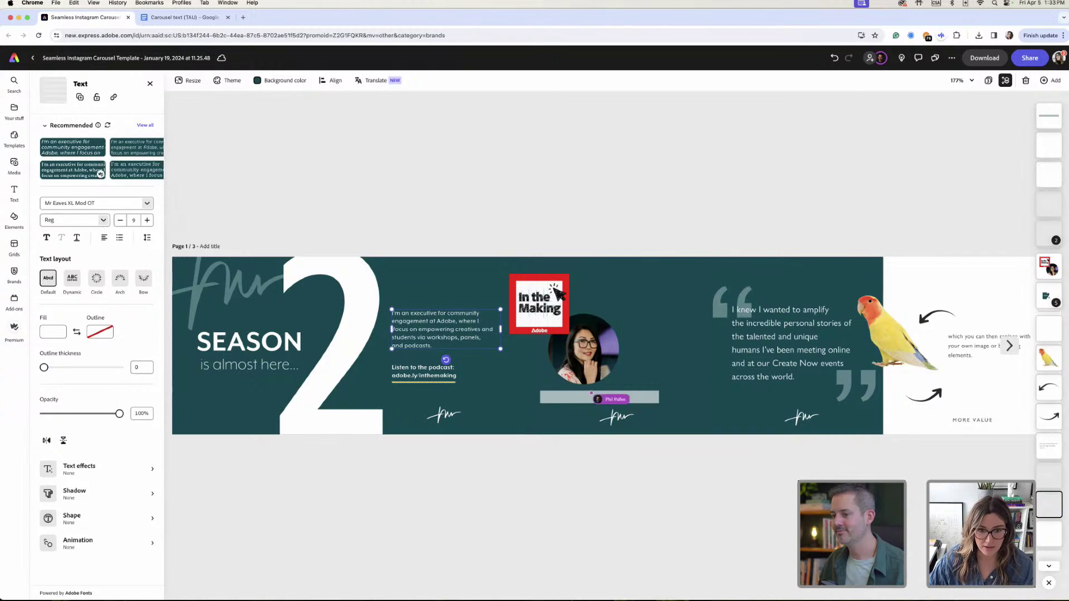
pyautogui.press('super+z')
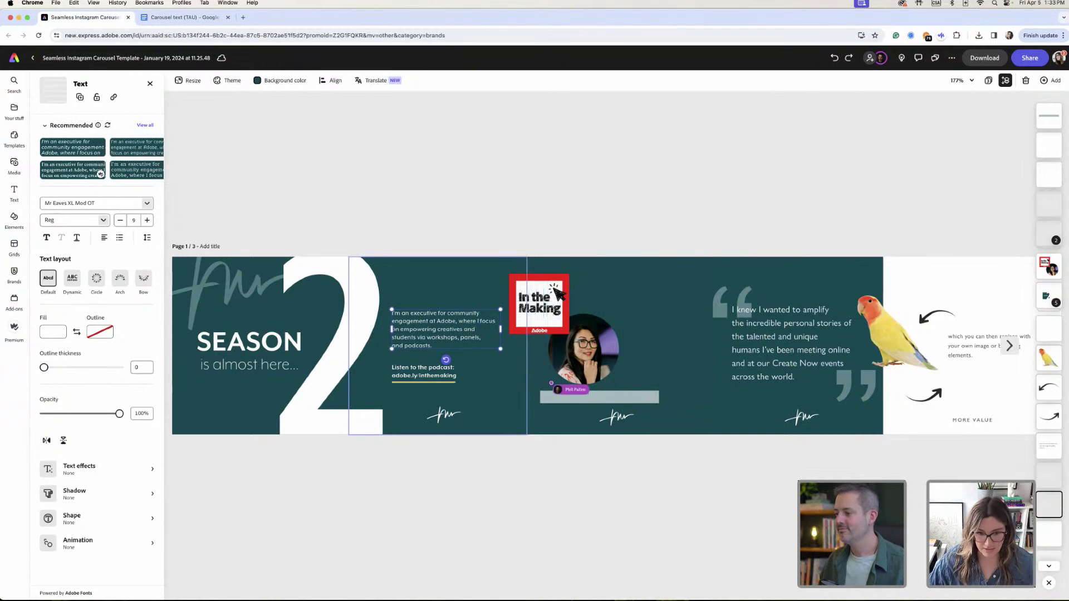
pyautogui.press('super+shift+z')
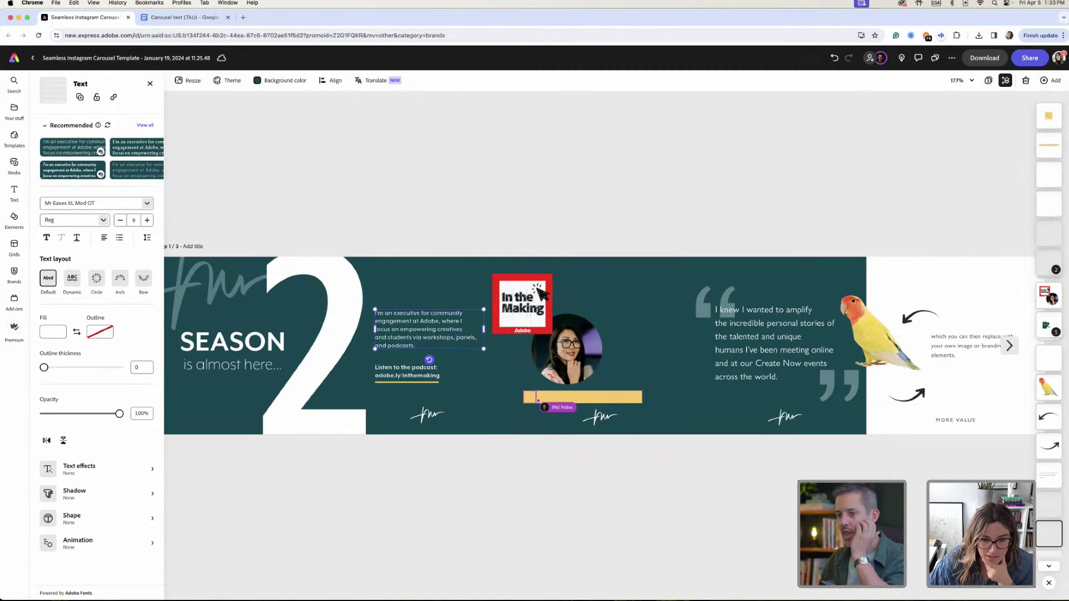
# Break the bio's fourth line after "workshops," and join "panels," with "and podcasts.".
pyautogui.press('Return')
pyautogui.press('BackSpace')
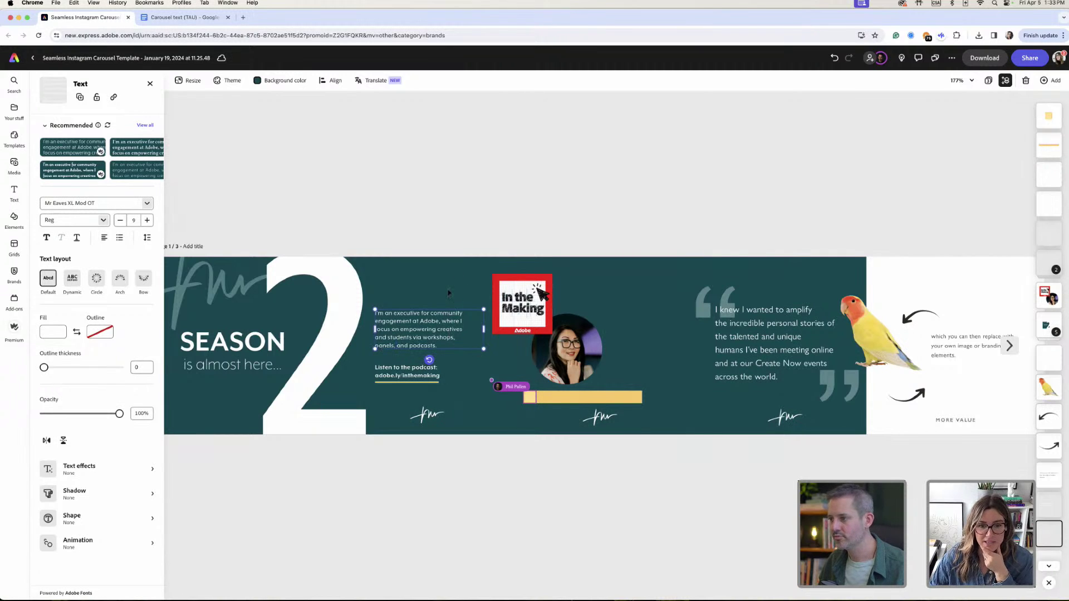
pyautogui.click(452, 323)
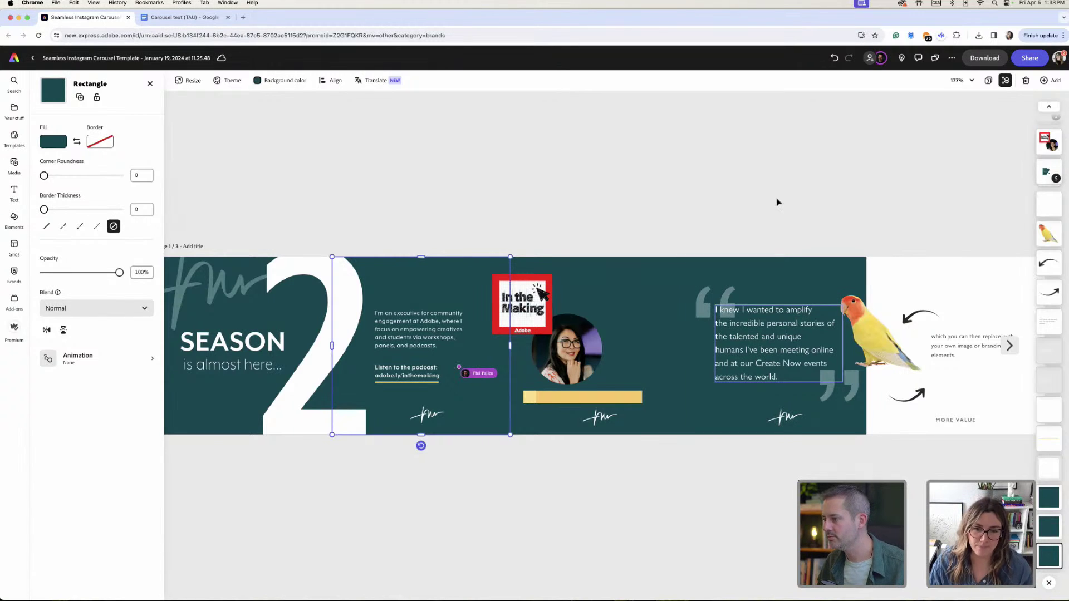
# Nudge the quote's text slightly down and the bio paragraph slightly right.
pyautogui.click(776, 324)
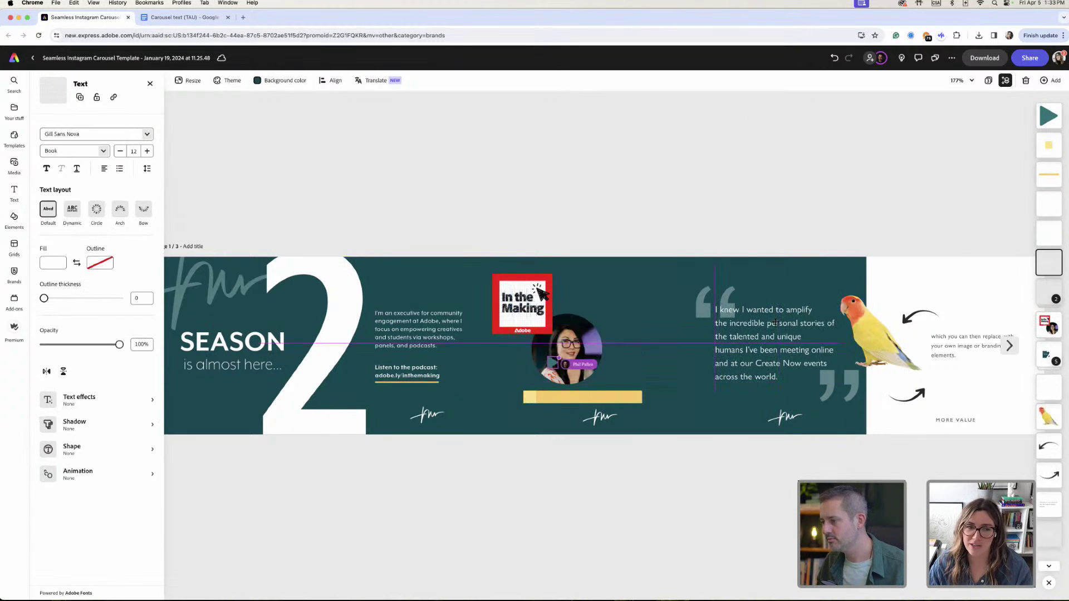
pyautogui.moveTo(776, 323); pyautogui.dragTo(776, 324)
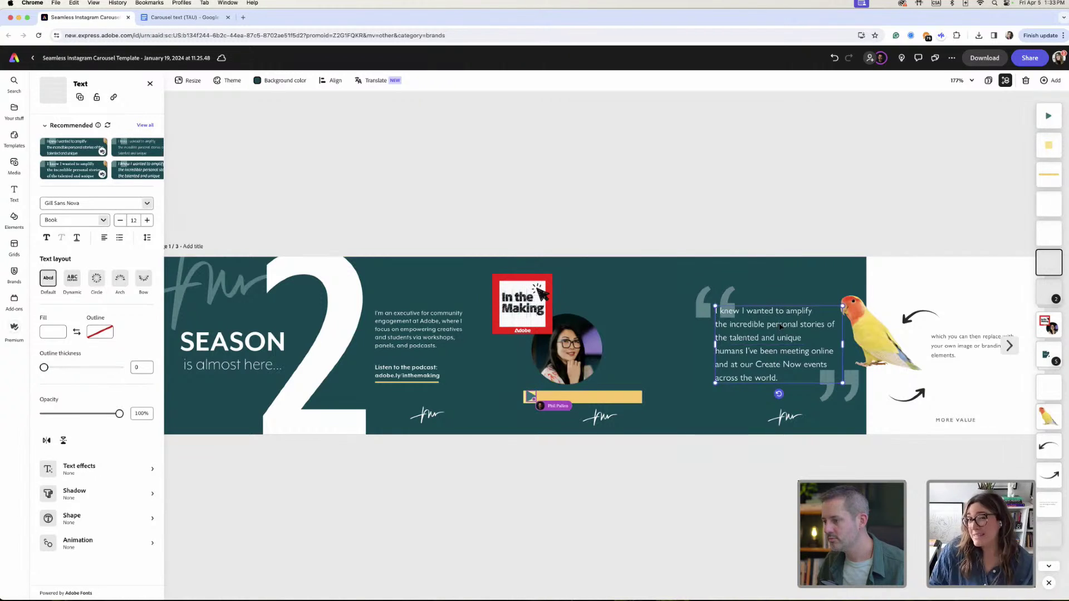
pyautogui.moveTo(782, 333); pyautogui.dragTo(781, 332)
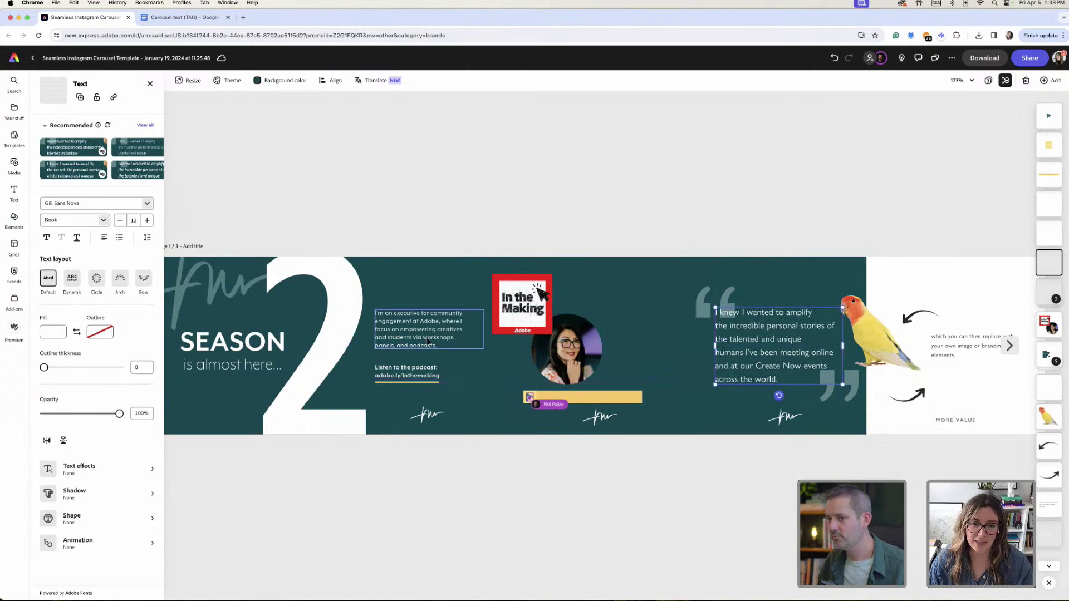
pyautogui.moveTo(452, 328); pyautogui.dragTo(454, 328)
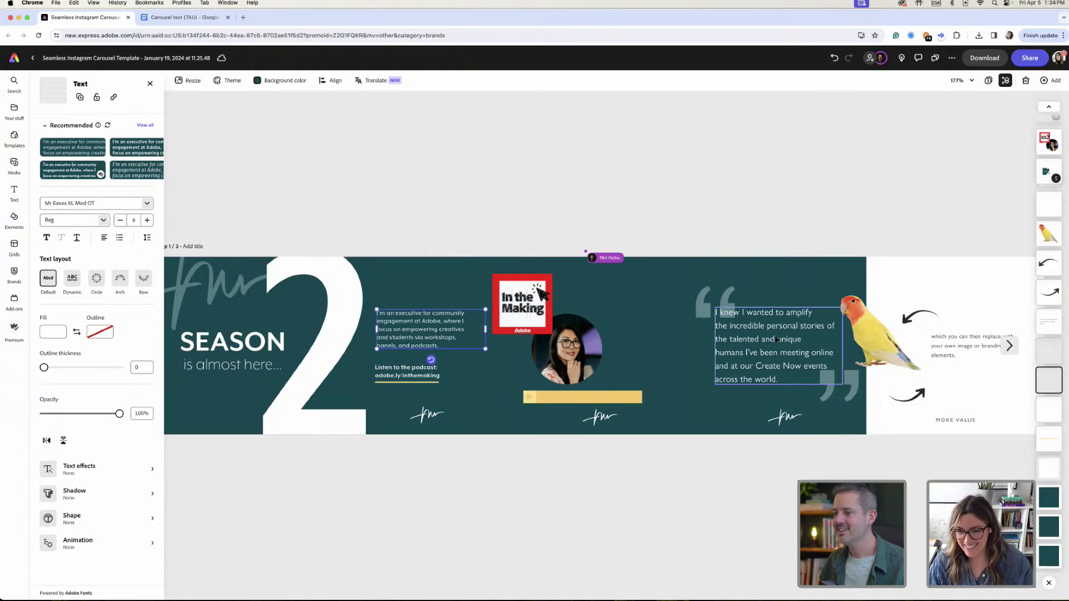
# Set the quote text's line spacing to 1.27 and move "of" down to start its third line.
pyautogui.click(731, 326)
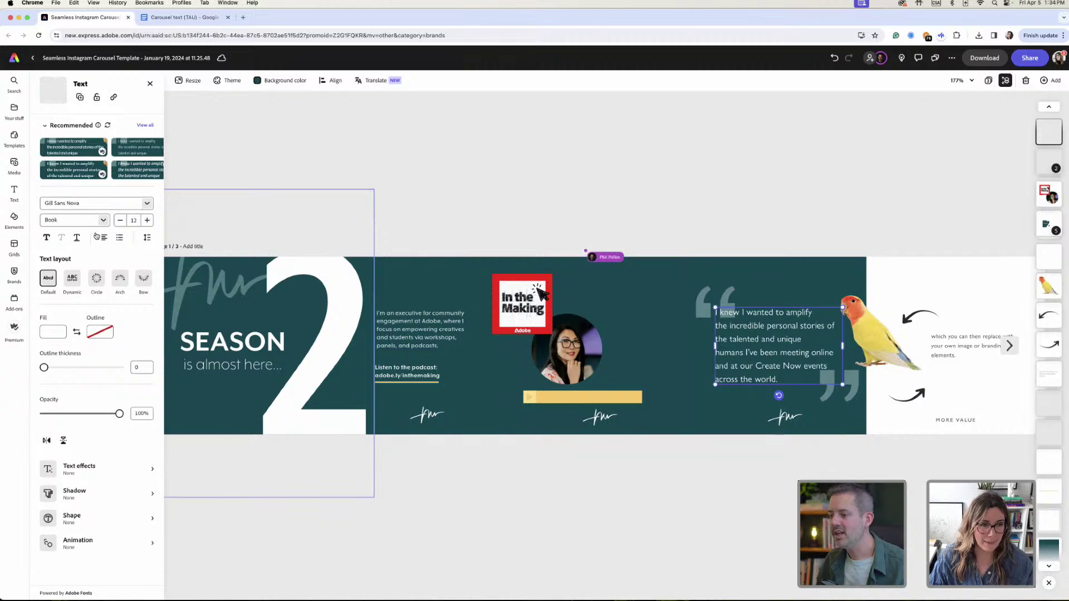
pyautogui.click(146, 239)
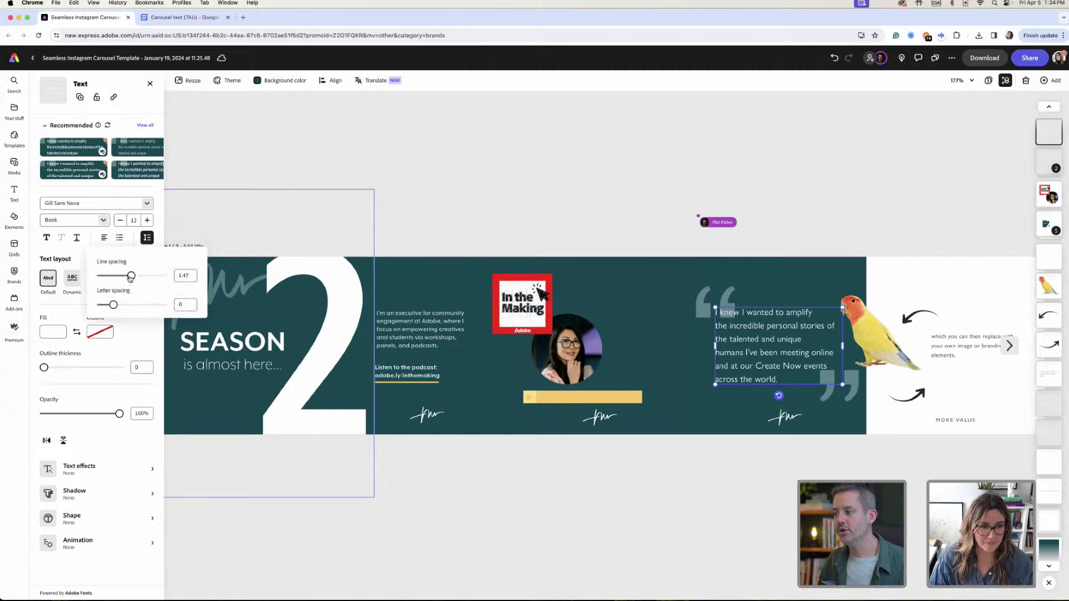
pyautogui.moveTo(131, 276); pyautogui.dragTo(125, 276)
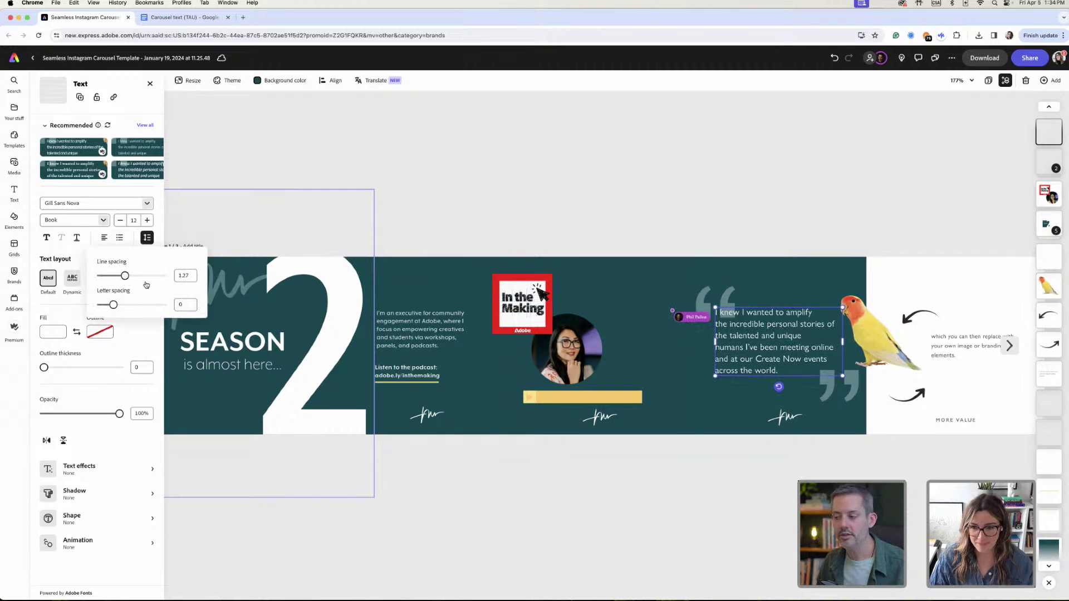
pyautogui.click(830, 326)
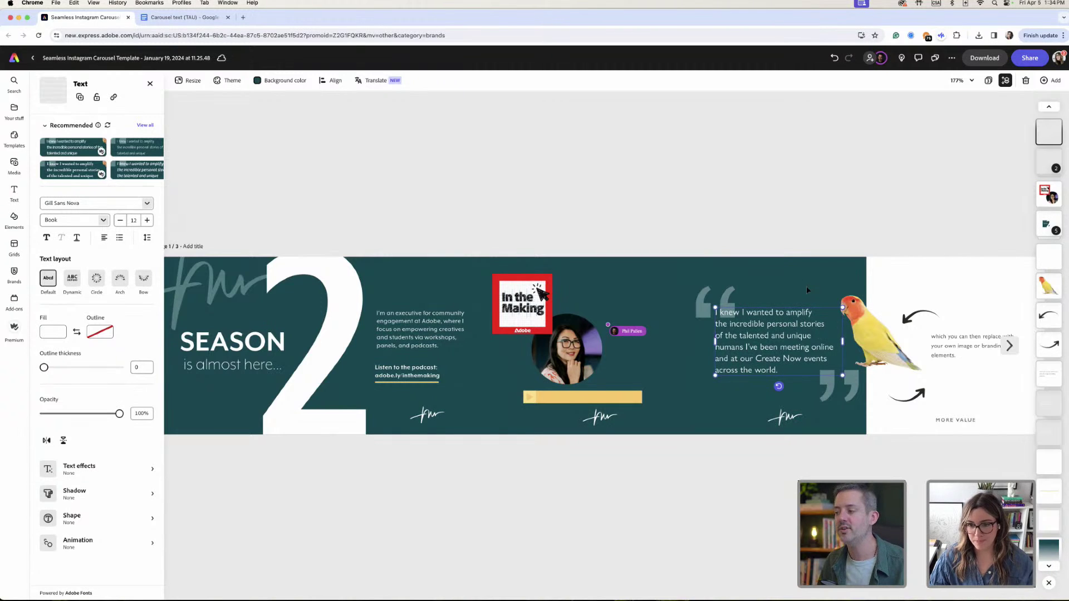
# Open the custom fill colour of the quote's text to check it, keeping the text in place.
pyautogui.click(53, 334)
pyautogui.click(53, 335)
pyautogui.click(52, 335)
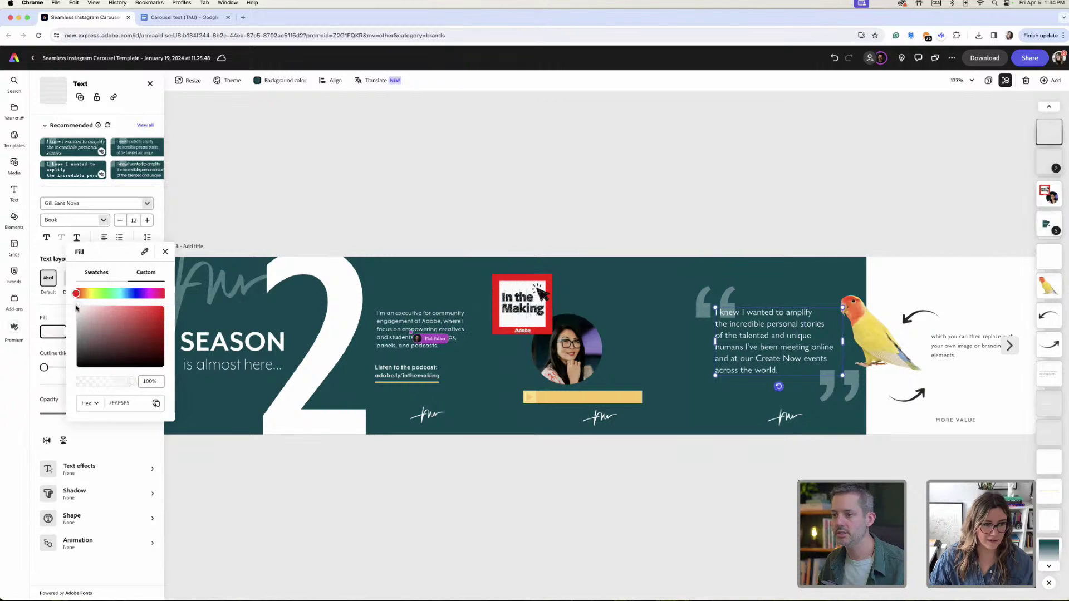
pyautogui.click(790, 327)
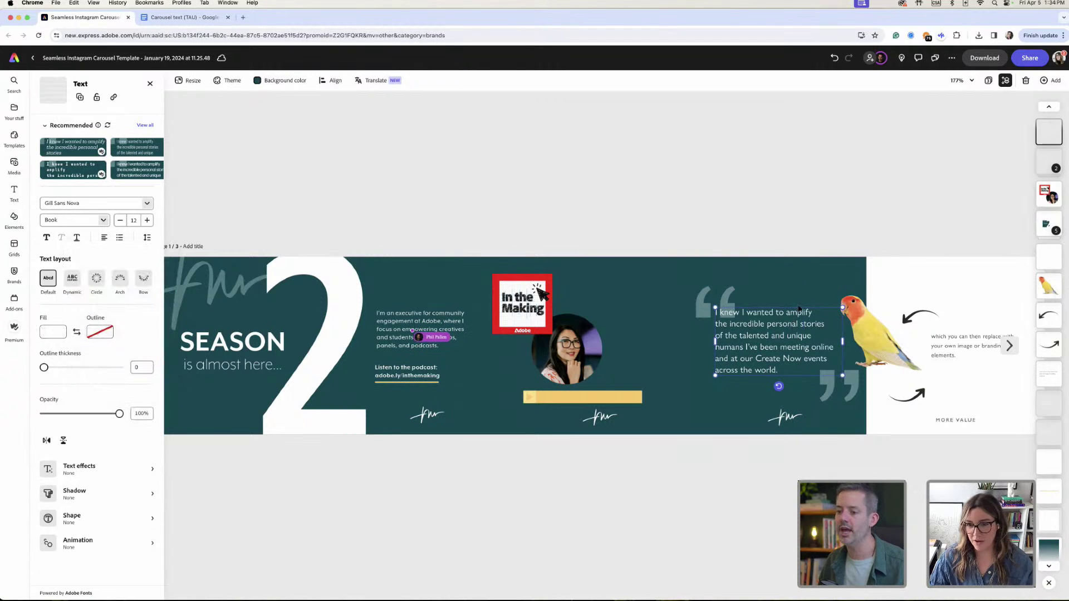
pyautogui.moveTo(804, 327); pyautogui.dragTo(805, 324)
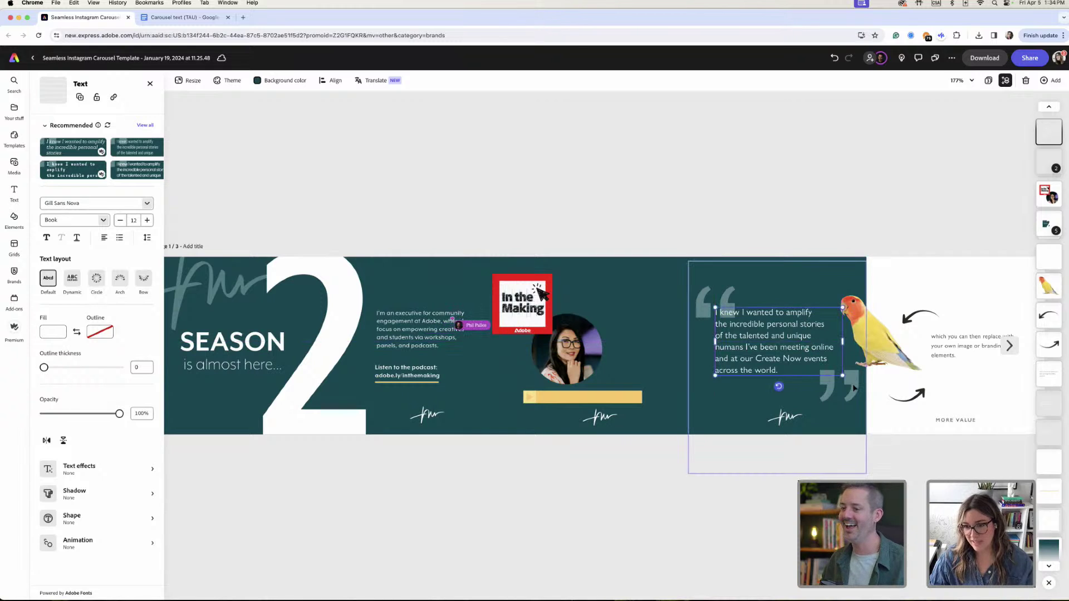
# Ungroup the pair of large quotation marks around the quote.
pyautogui.click(854, 384)
pyautogui.click(853, 384)
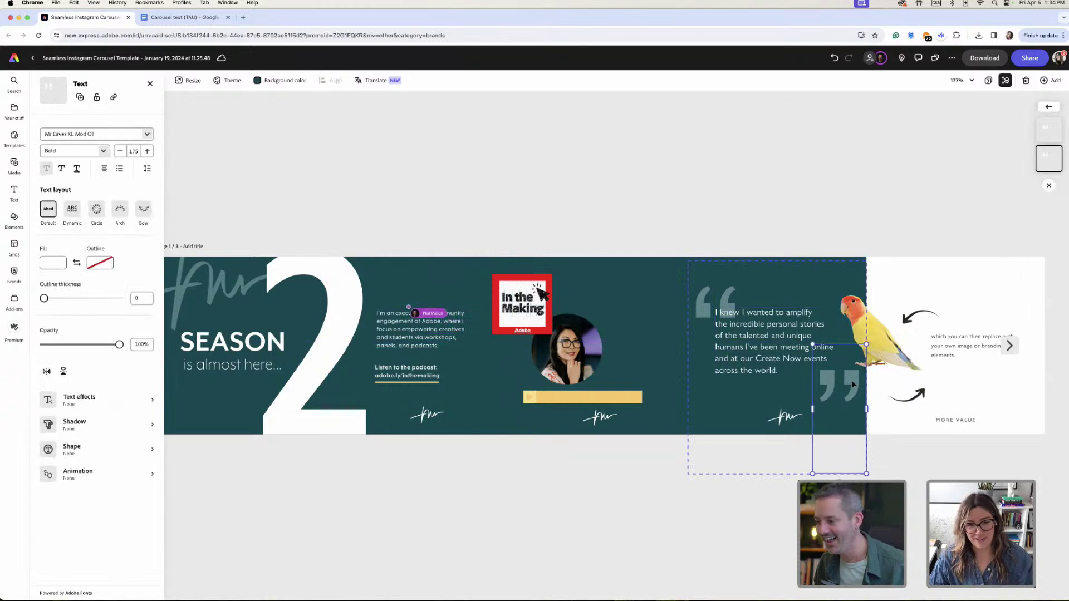
pyautogui.click(726, 314)
pyautogui.click(65, 132)
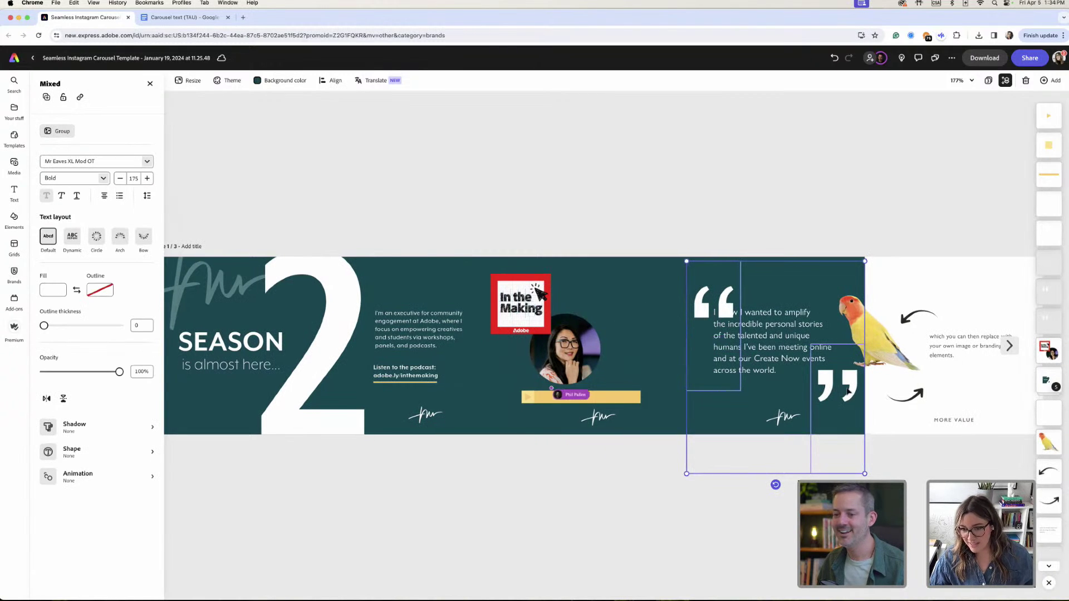
# Move the closing quotation marks left beneath the quote's last lines and nudge the opening marks at its upper left.
pyautogui.moveTo(848, 392); pyautogui.dragTo(810, 385)
pyautogui.click(791, 218)
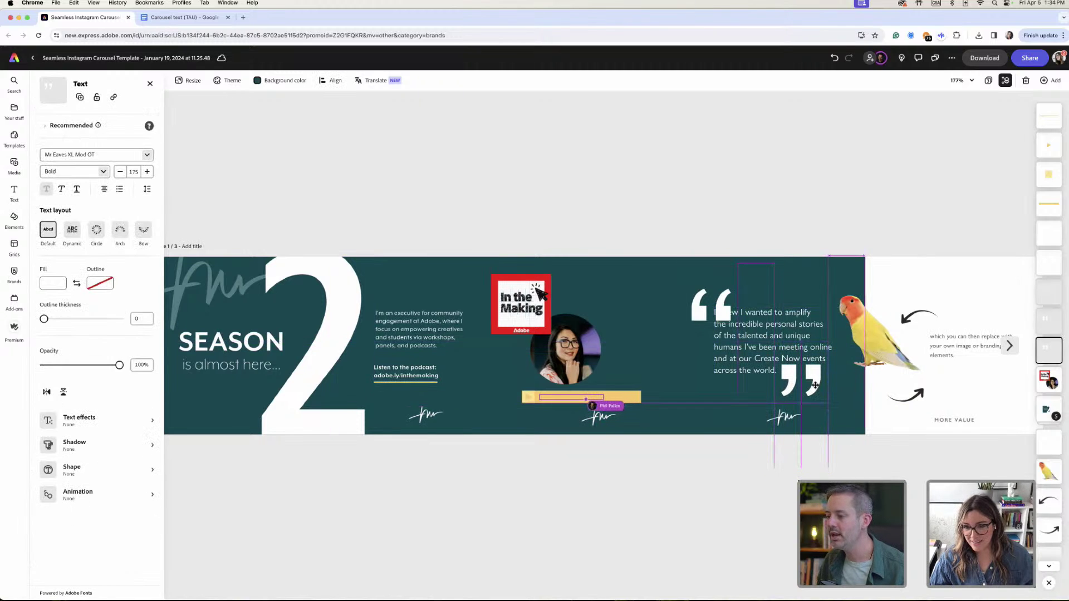
pyautogui.moveTo(721, 299); pyautogui.dragTo(723, 290)
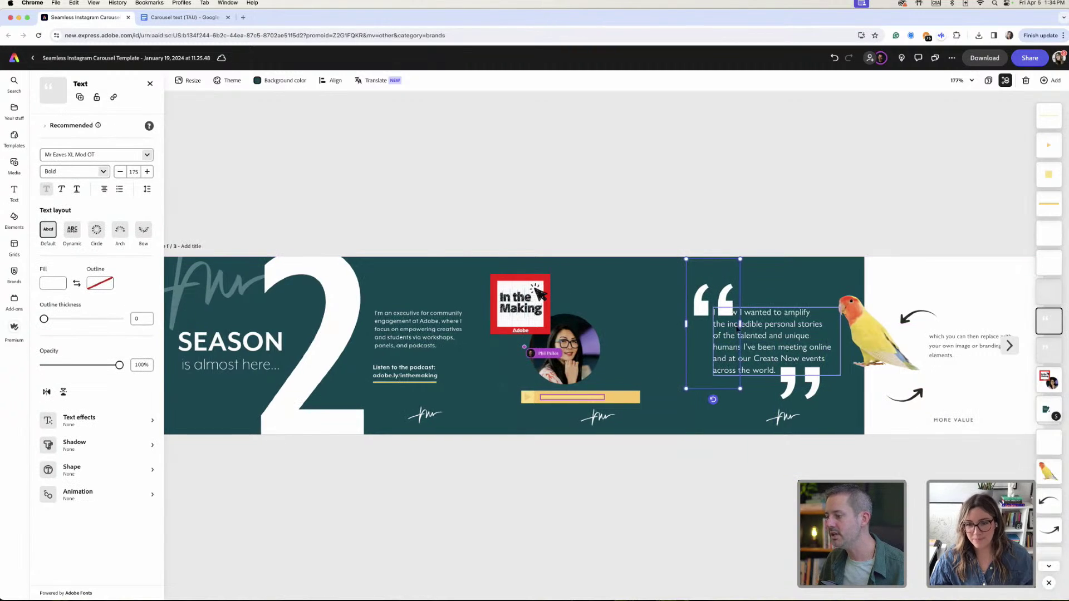
# Group the opening and closing quotation marks again and set the group's opacity to 32%.
pyautogui.keyDown('shift'); pyautogui.click(814, 389); pyautogui.keyUp('shift')
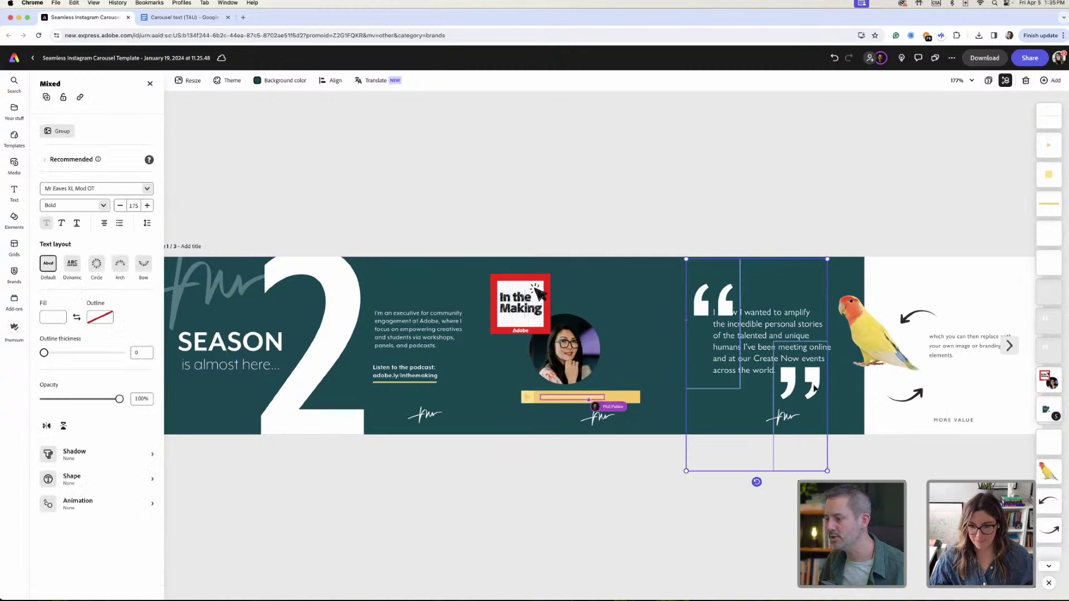
pyautogui.click(60, 134)
pyautogui.moveTo(119, 177); pyautogui.dragTo(68, 179)
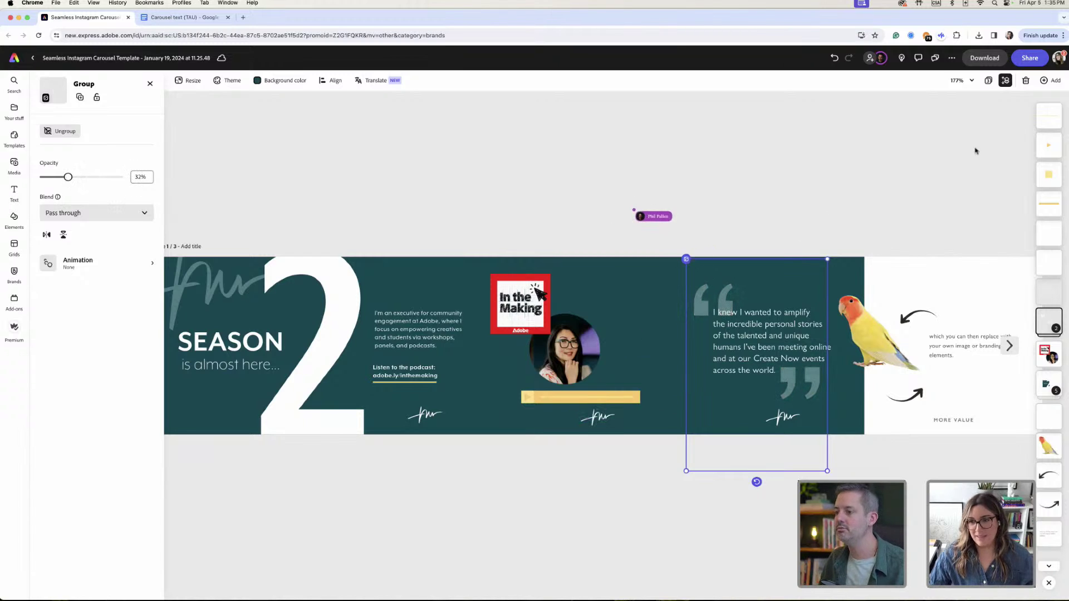
pyautogui.click(774, 221)
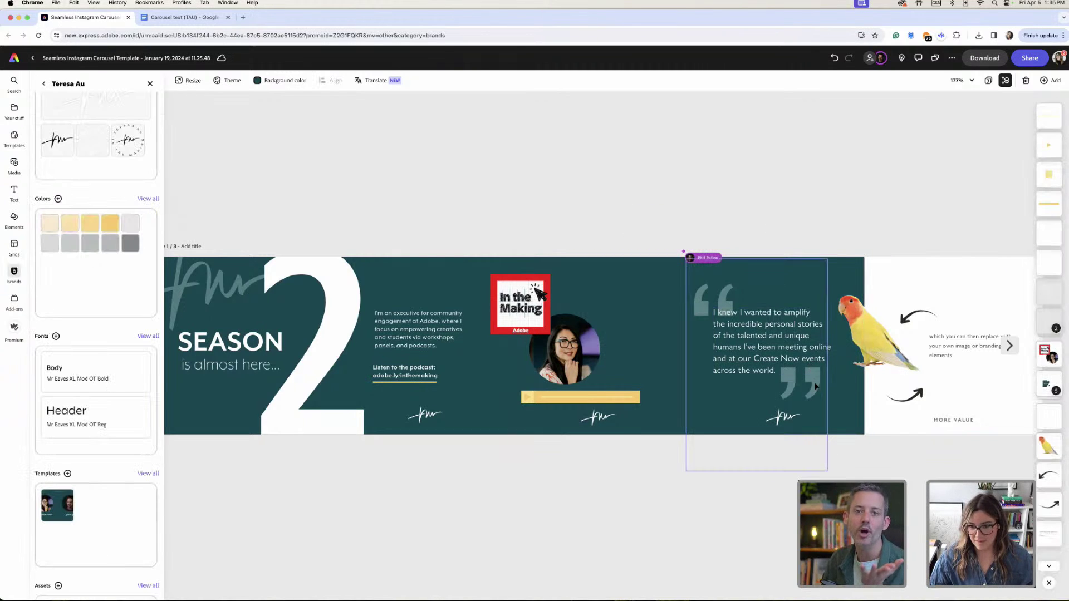
# Scale the grouped quotation marks down to about size 155 and shift them closer around the quote's text.
pyautogui.moveTo(814, 384); pyautogui.dragTo(825, 383)
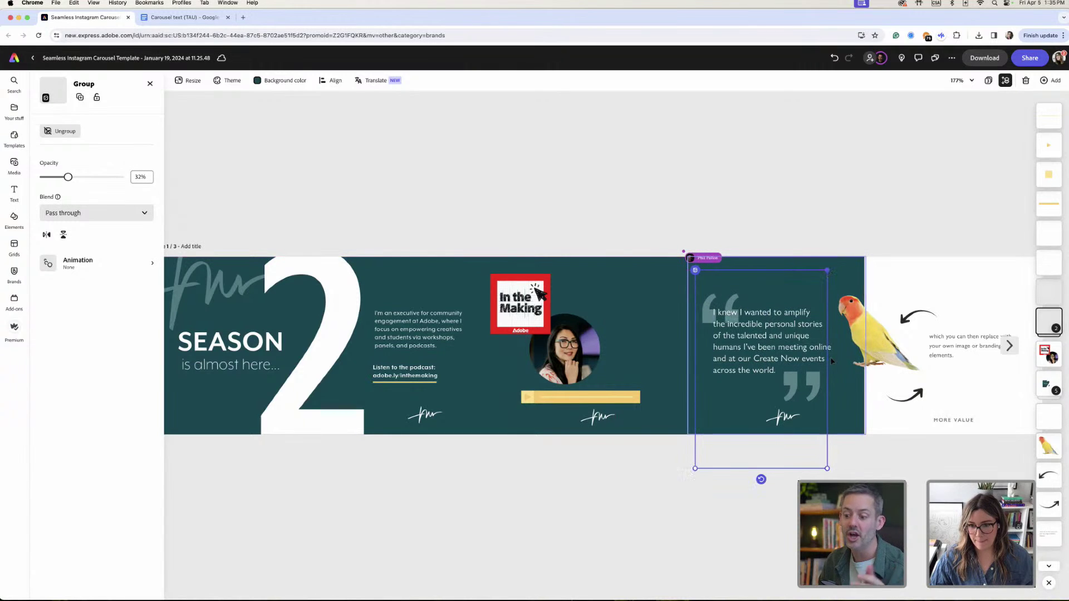
pyautogui.moveTo(816, 389)
pyautogui.mouseDown()
pyautogui.moveTo(817, 370)
pyautogui.moveTo(822, 378)
pyautogui.mouseUp()
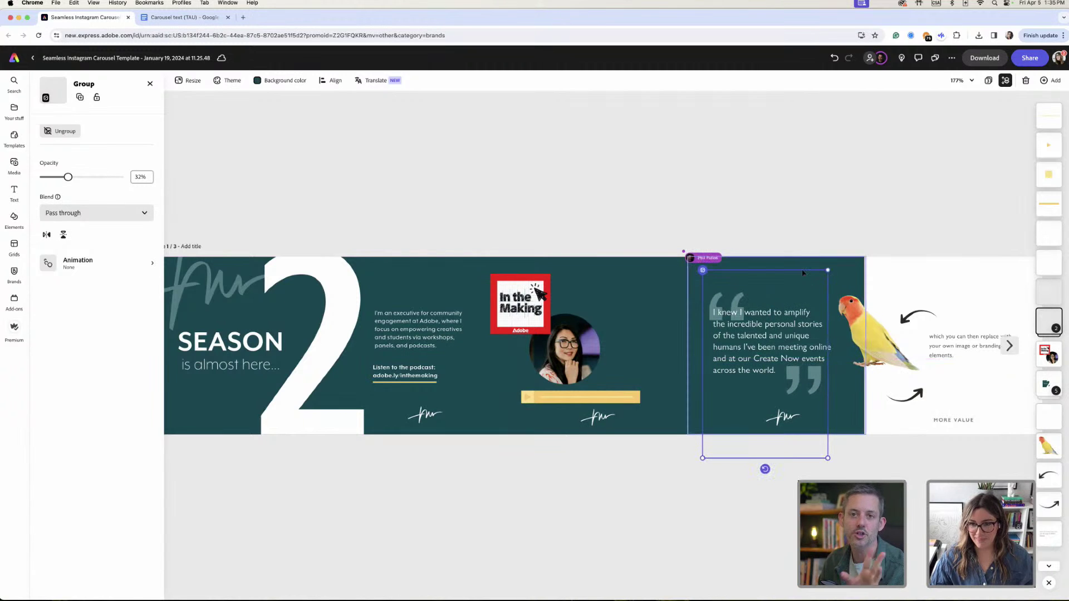
pyautogui.click(804, 272)
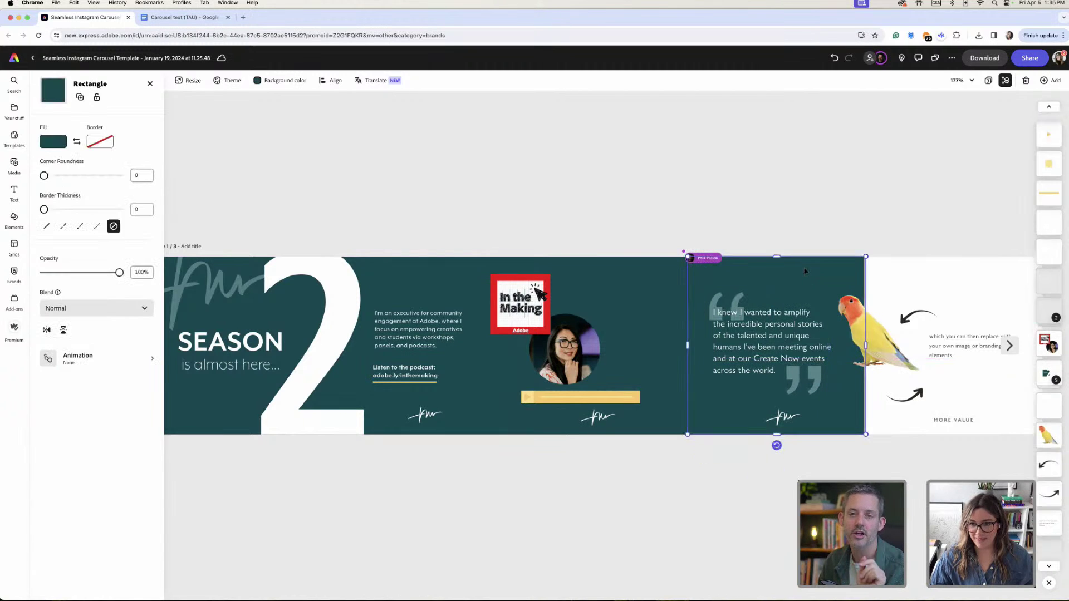
# Reposition the closing and opening quotation marks within their group and shift the quote text slightly right.
pyautogui.click(813, 382)
pyautogui.click(814, 384)
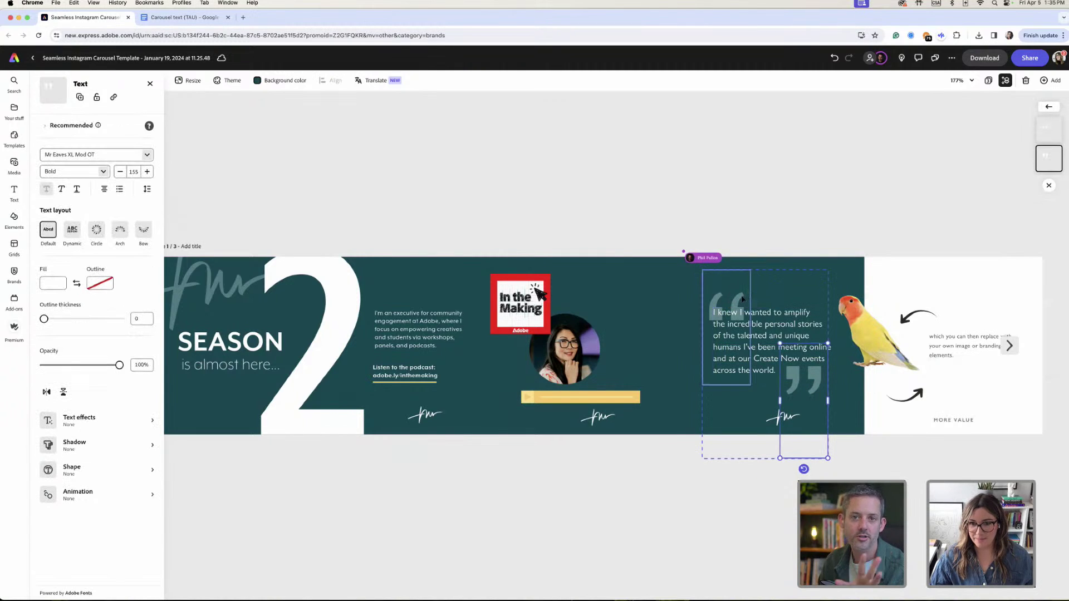
pyautogui.click(741, 304)
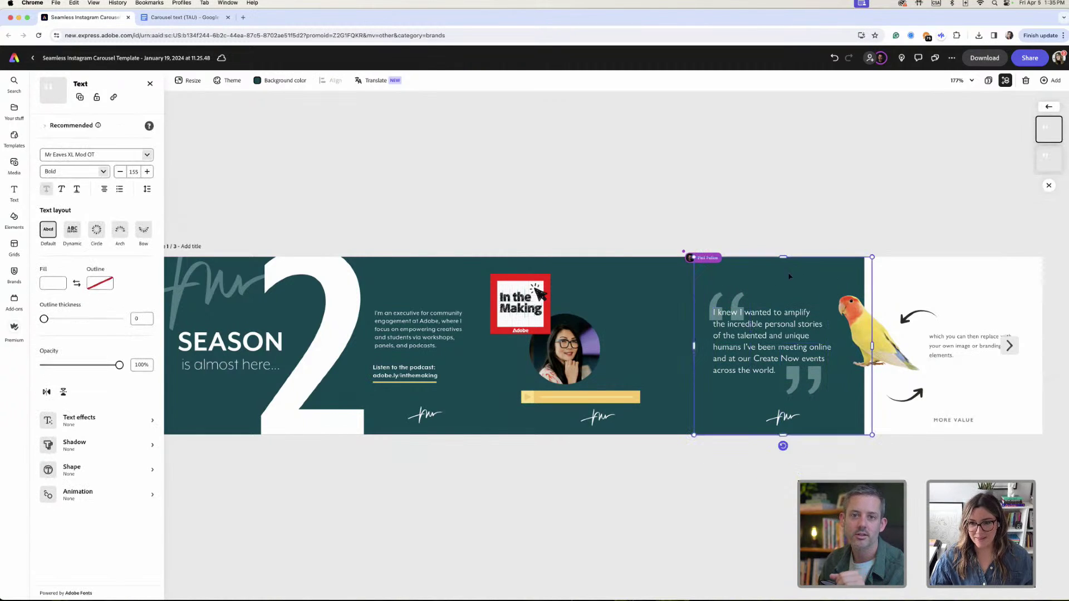
pyautogui.click(815, 383)
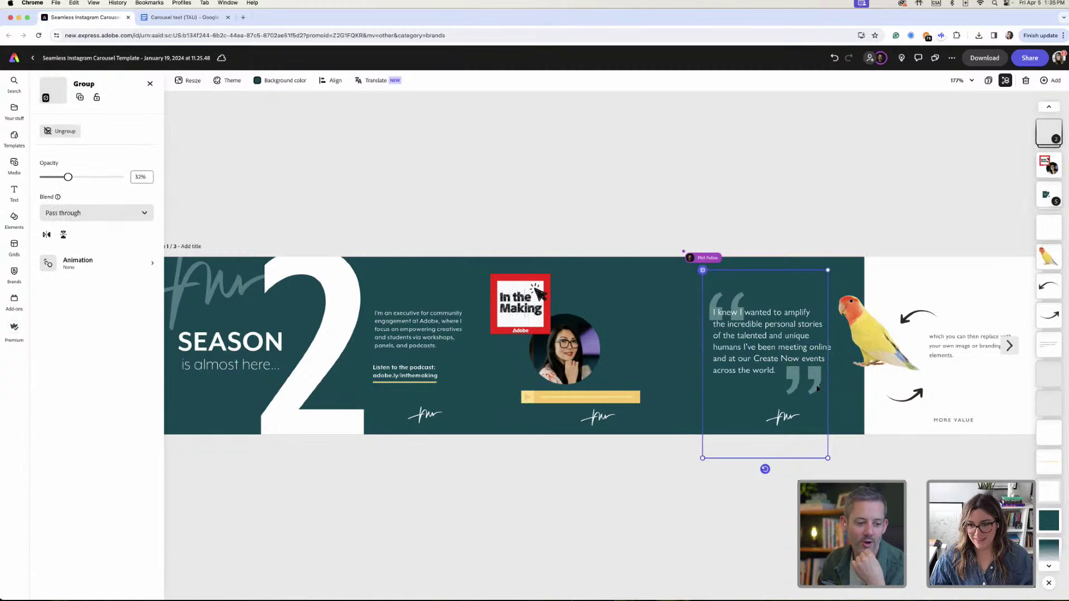
pyautogui.click(817, 384)
pyautogui.moveTo(816, 384); pyautogui.dragTo(808, 386)
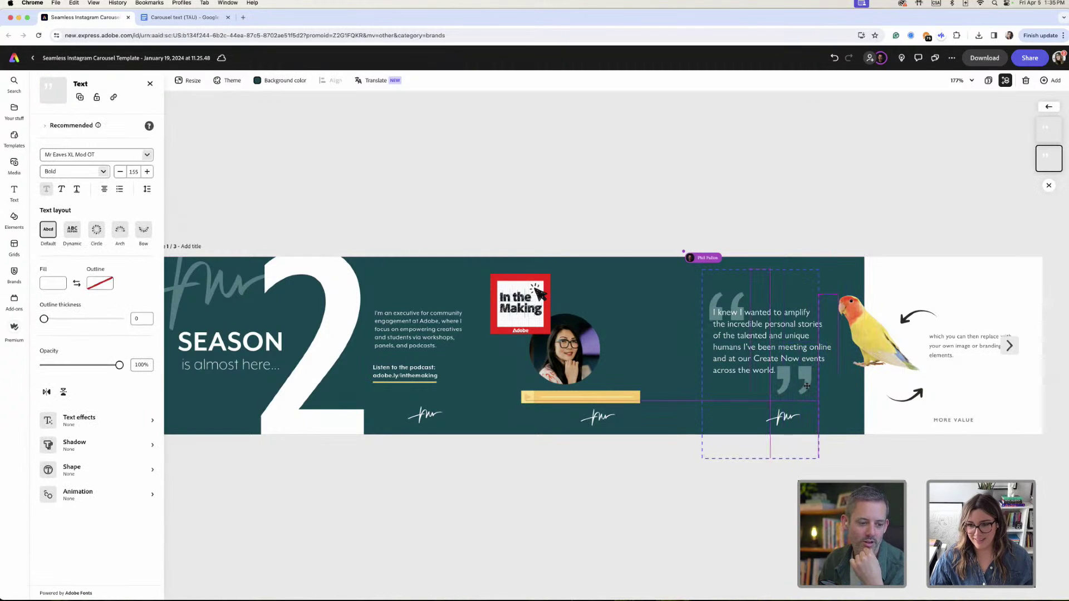
pyautogui.moveTo(740, 301); pyautogui.dragTo(736, 289)
pyautogui.click(736, 315)
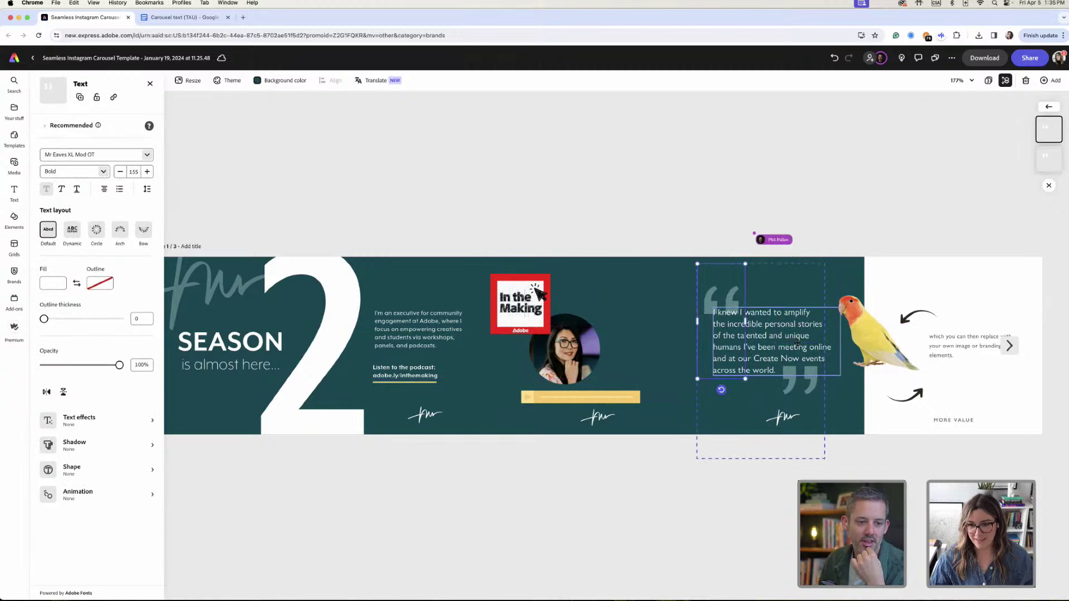
pyautogui.moveTo(813, 386); pyautogui.dragTo(814, 386)
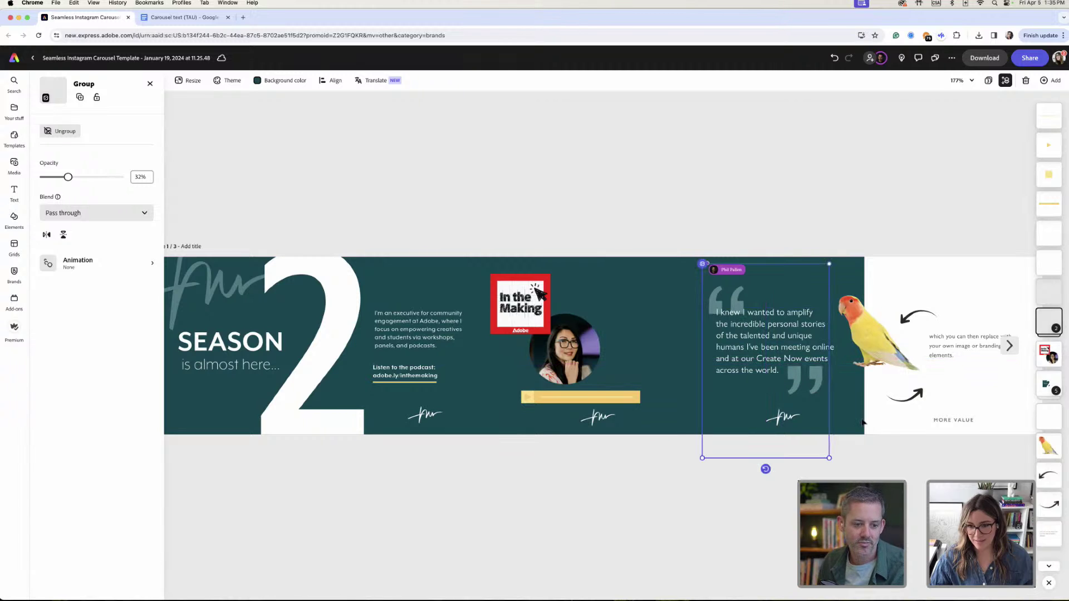
# Ungroup the quotation marks, place the opening pair above the quote and the closing pair past its last line, and nudge the quote text down.
pyautogui.click(58, 131)
pyautogui.click(734, 295)
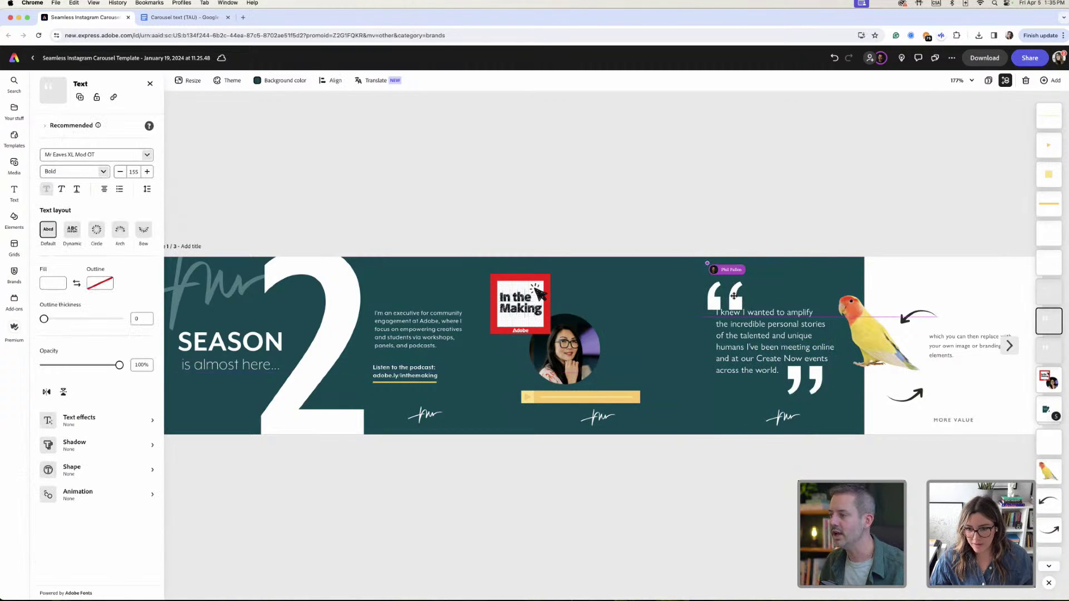
pyautogui.moveTo(820, 383); pyautogui.dragTo(834, 384)
pyautogui.click(865, 346)
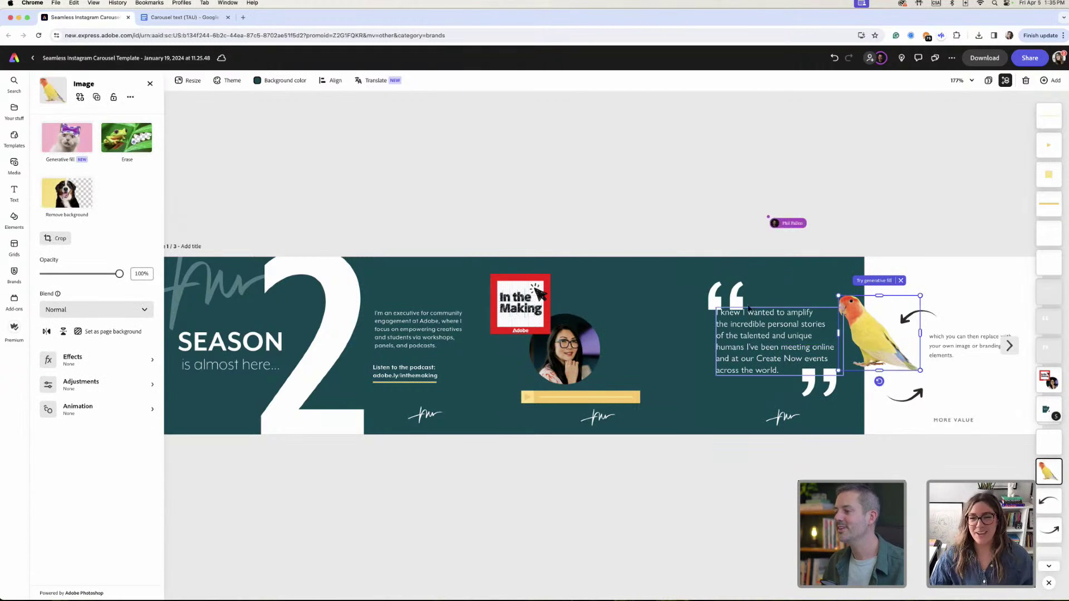
pyautogui.moveTo(734, 298); pyautogui.dragTo(736, 290)
pyautogui.moveTo(817, 384); pyautogui.dragTo(822, 387)
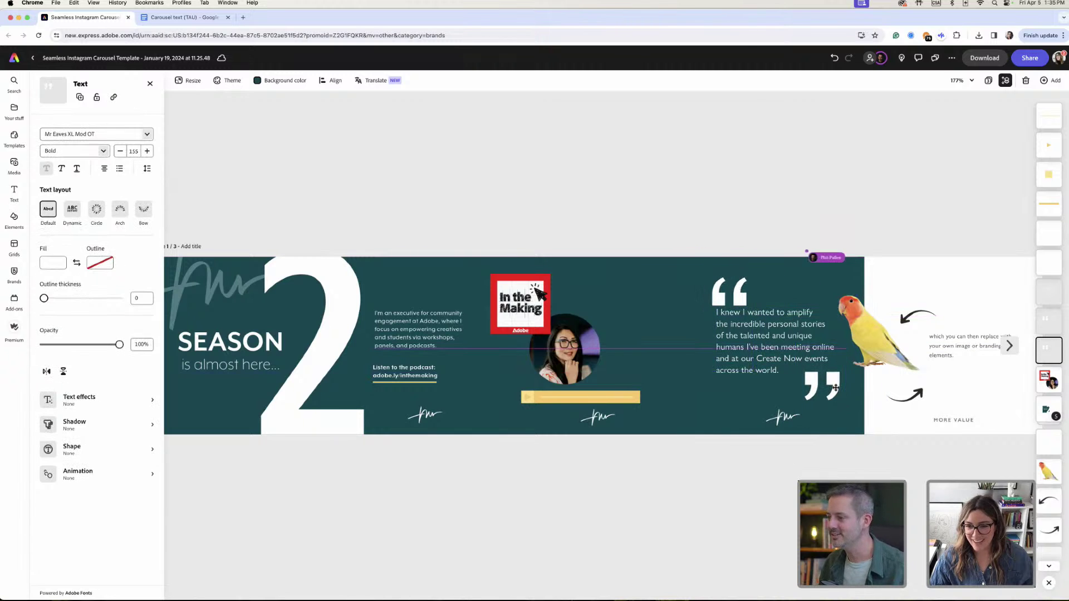
pyautogui.moveTo(762, 362); pyautogui.dragTo(761, 364)
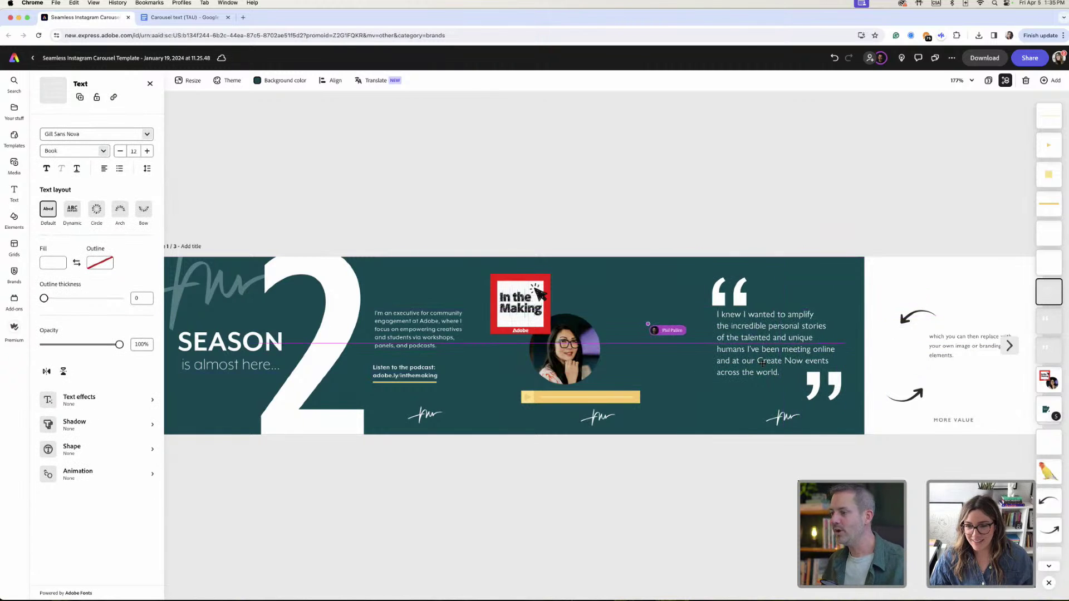
# Group the opening and closing quotation marks and set the group's opacity to 24%.
pyautogui.click(752, 313)
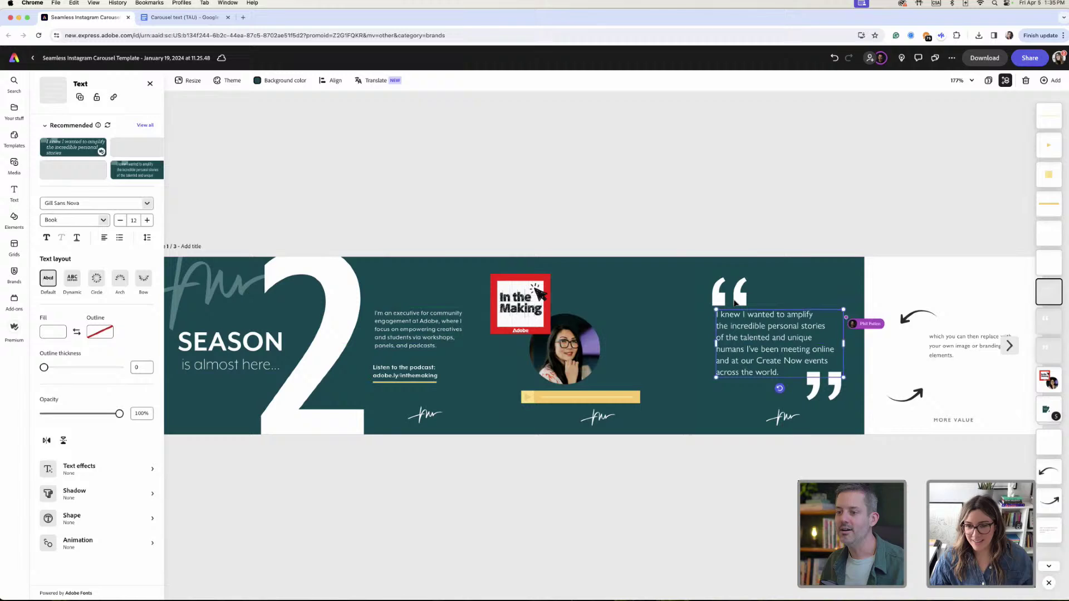
pyautogui.keyDown('shift'); pyautogui.click(814, 390); pyautogui.keyUp('shift')
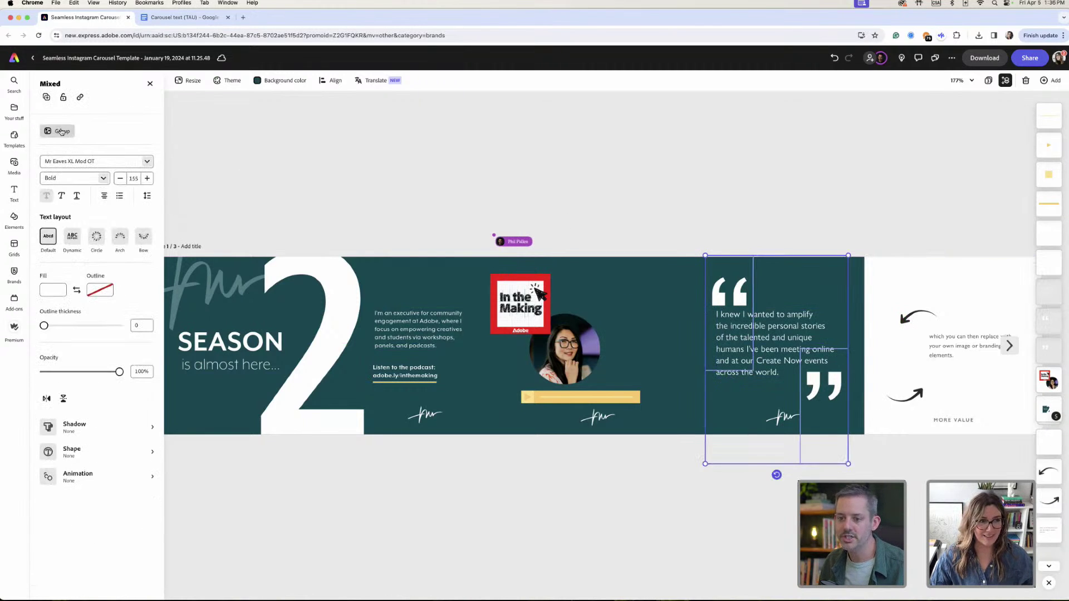
pyautogui.click(62, 132)
pyautogui.moveTo(118, 178); pyautogui.dragTo(58, 183)
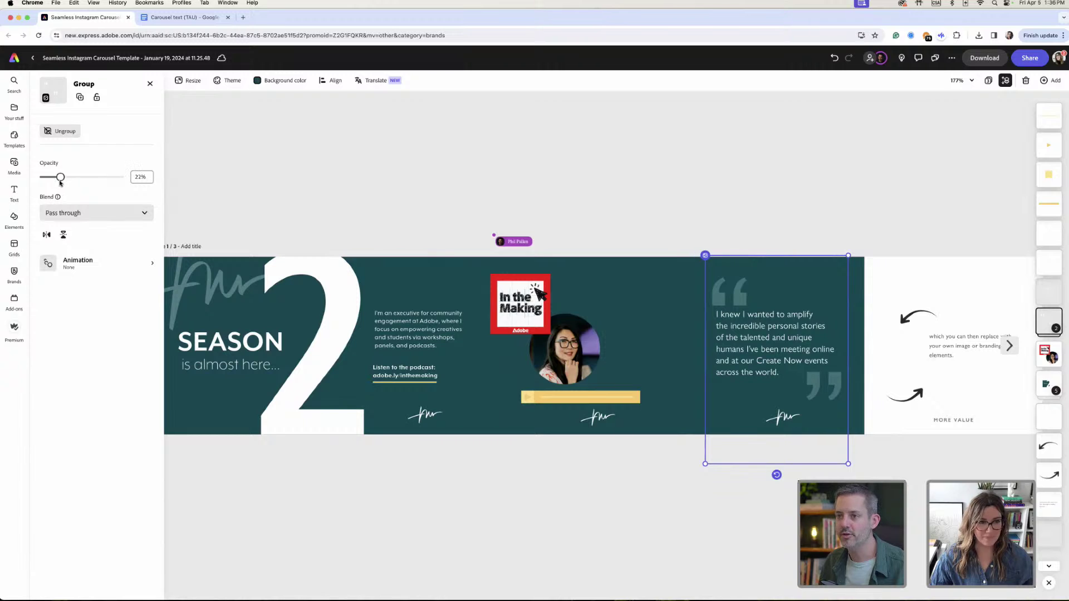
# Move the quote text up and the grouped quotation marks around it, and ungroup the marks.
pyautogui.moveTo(778, 276); pyautogui.dragTo(732, 270)
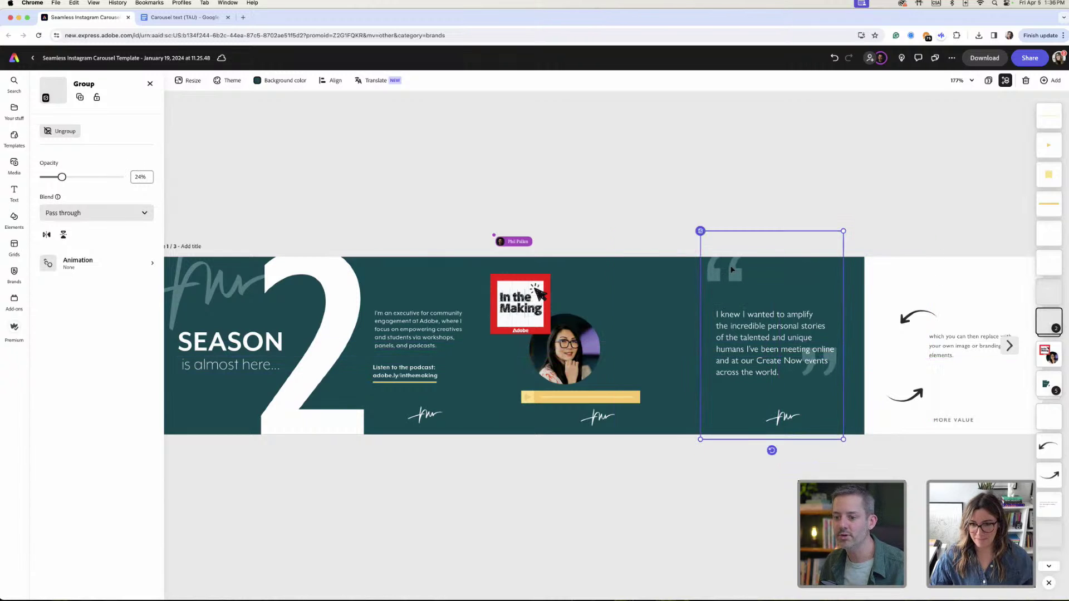
pyautogui.click(862, 478)
pyautogui.click(786, 329)
pyautogui.moveTo(787, 329); pyautogui.dragTo(787, 300)
pyautogui.click(828, 365)
pyautogui.moveTo(828, 363); pyautogui.dragTo(832, 383)
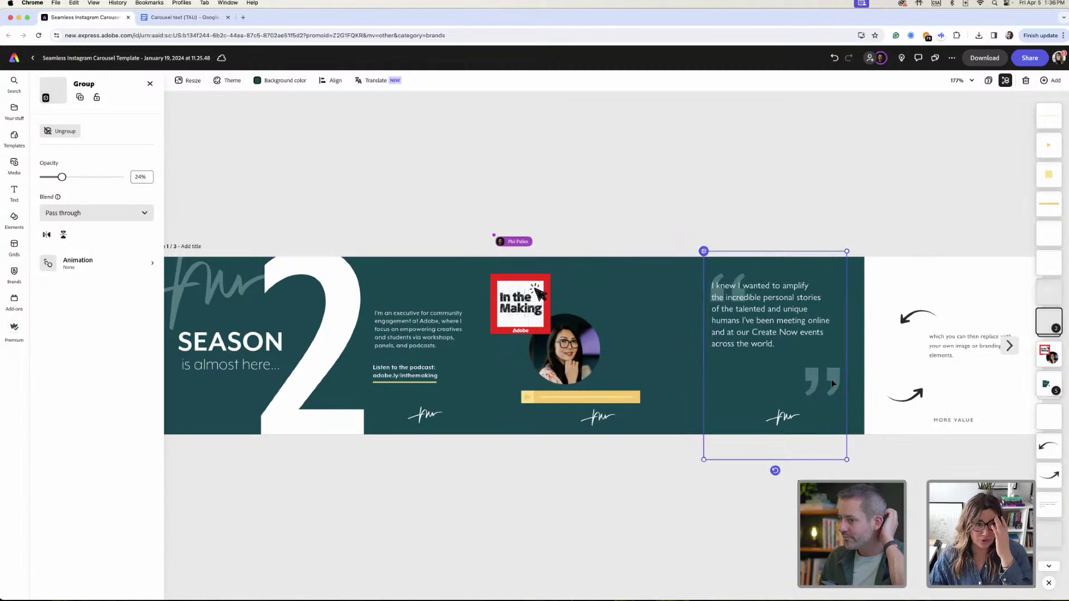
pyautogui.moveTo(832, 383); pyautogui.dragTo(831, 382)
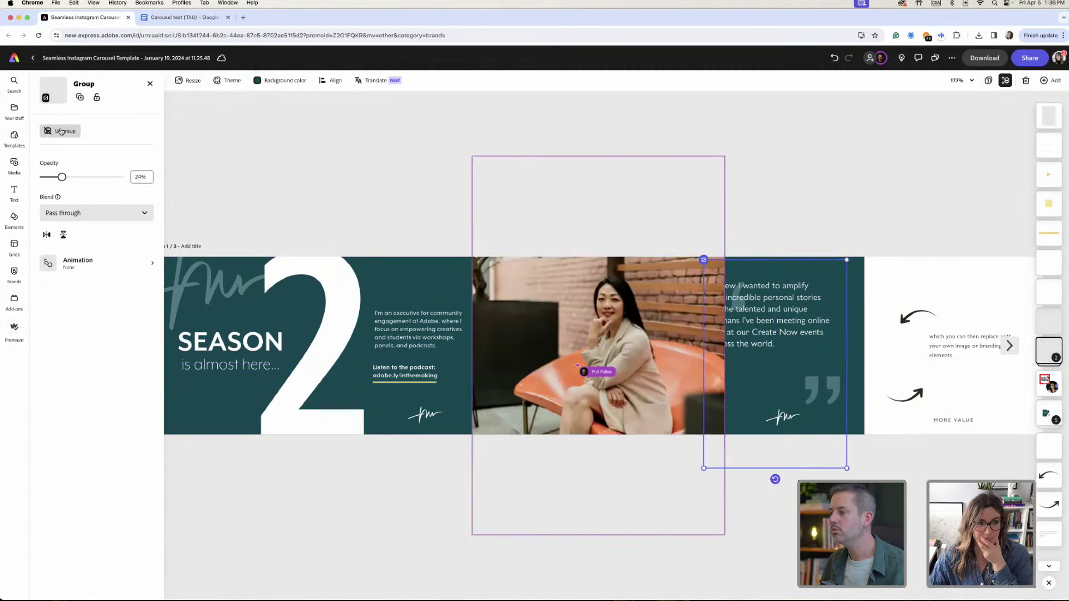
pyautogui.click(61, 131)
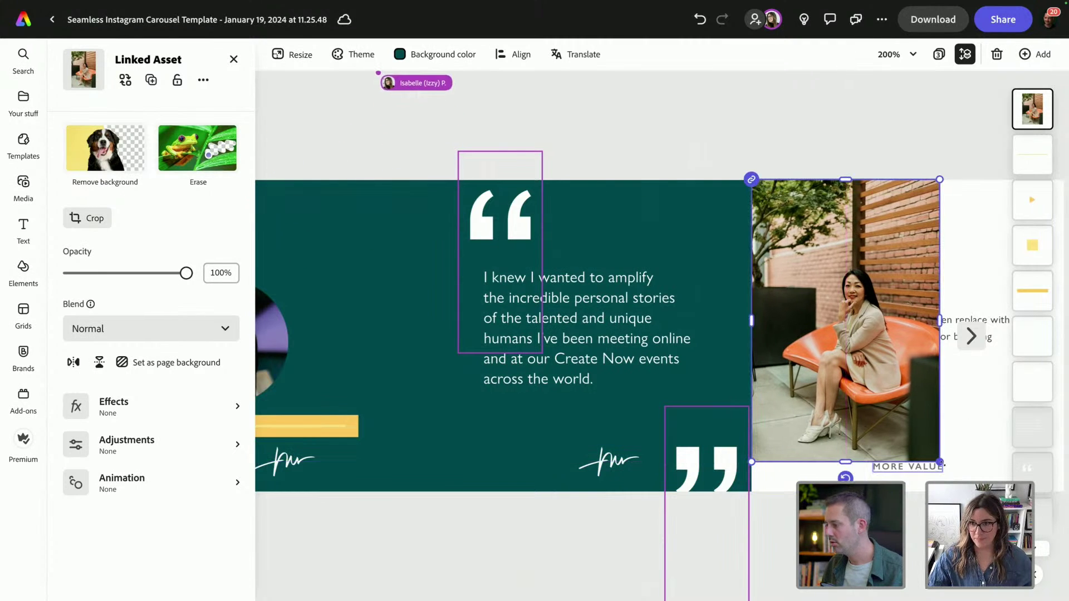
# Enlarge the orange-chair photo to the full canvas height, trim its sides, and align it with the quote slide's edge.
pyautogui.moveTo(941, 463); pyautogui.dragTo(959, 491)
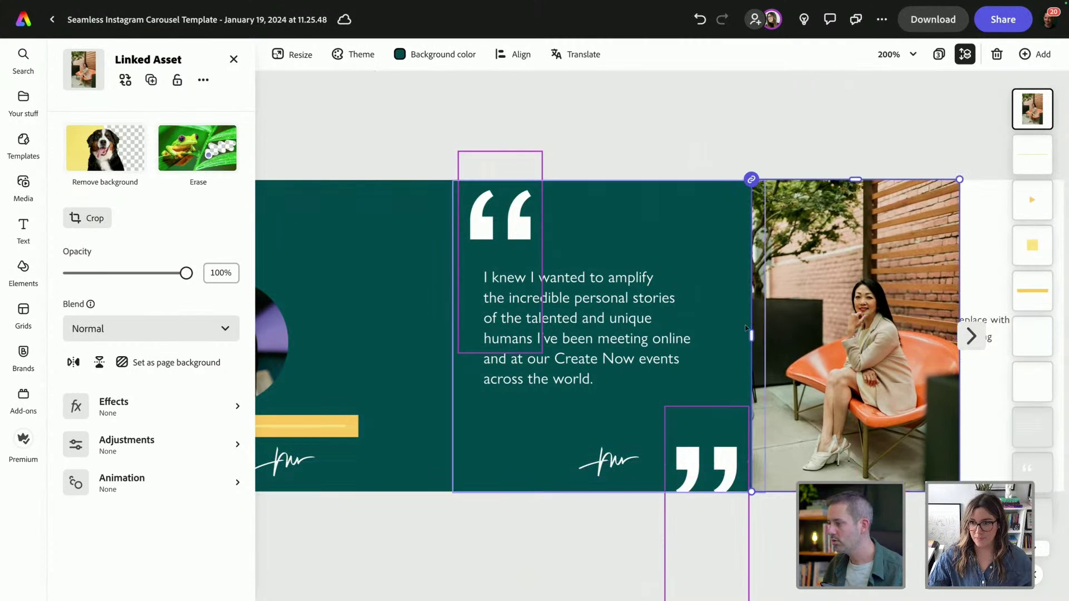
pyautogui.hscroll(2, 740, 333)
pyautogui.moveTo(707, 336); pyautogui.dragTo(733, 336)
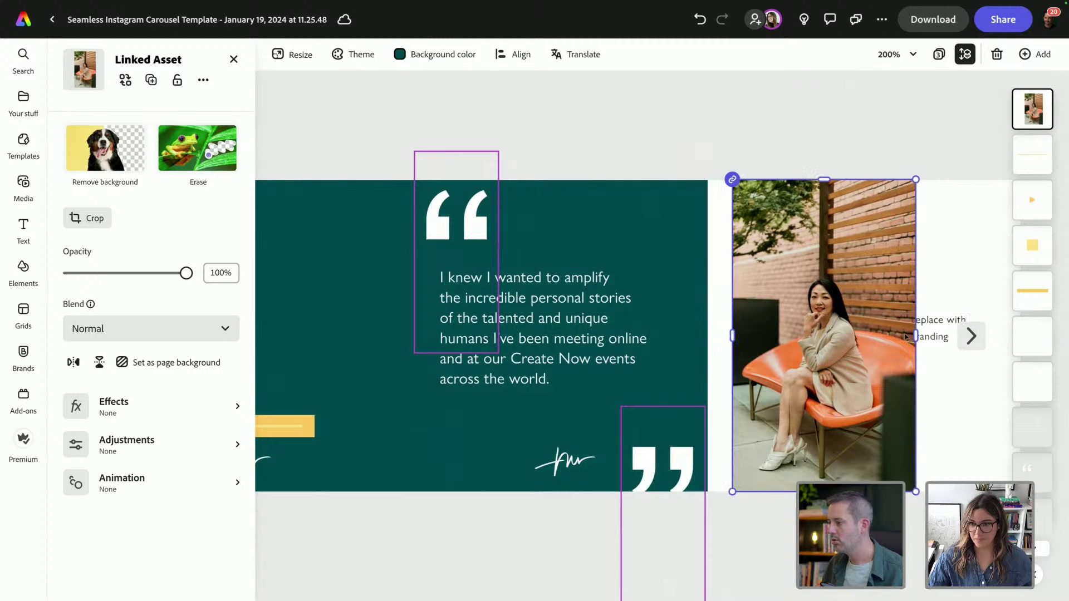
pyautogui.moveTo(916, 336); pyautogui.dragTo(819, 344)
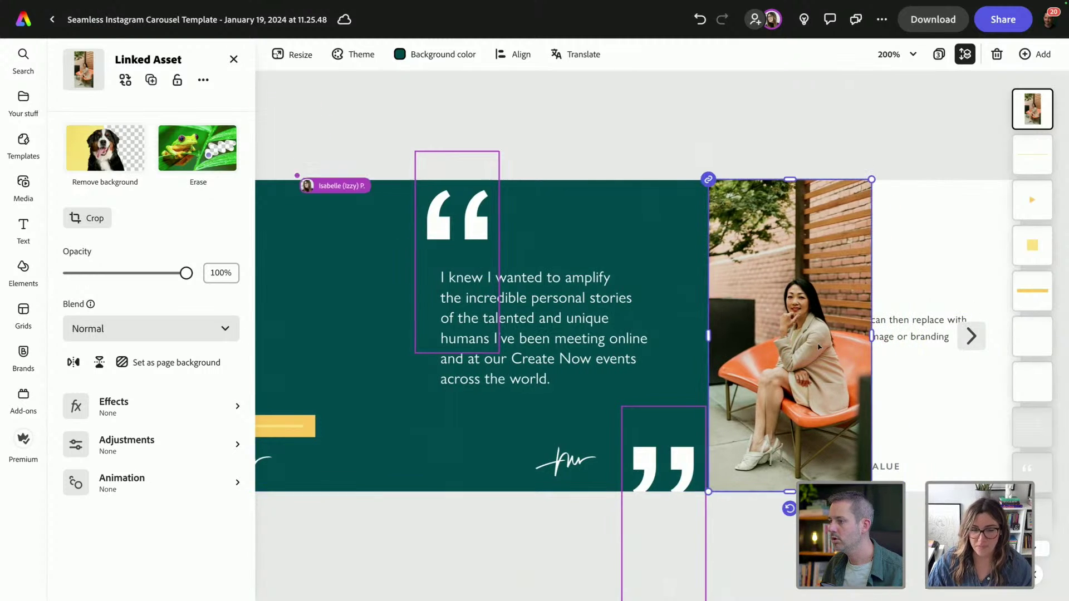
pyautogui.click(233, 60)
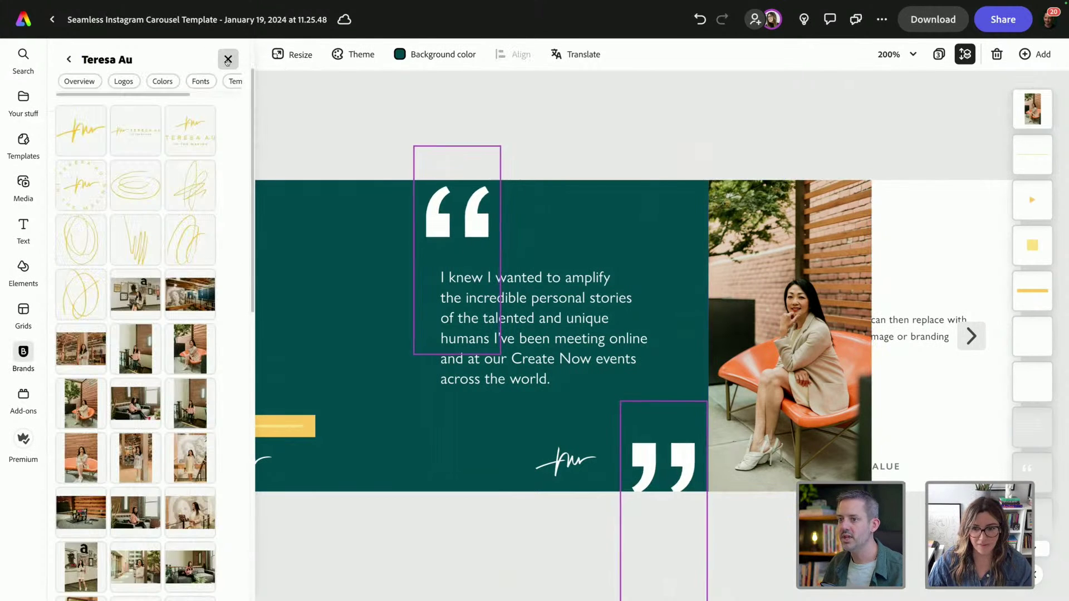
# Delete the placeholder paragraph and the MORE VALUE label beside the orange-chair photo.
pyautogui.hscroll(-5, 549, 228)
pyautogui.hscroll(5, 549, 228)
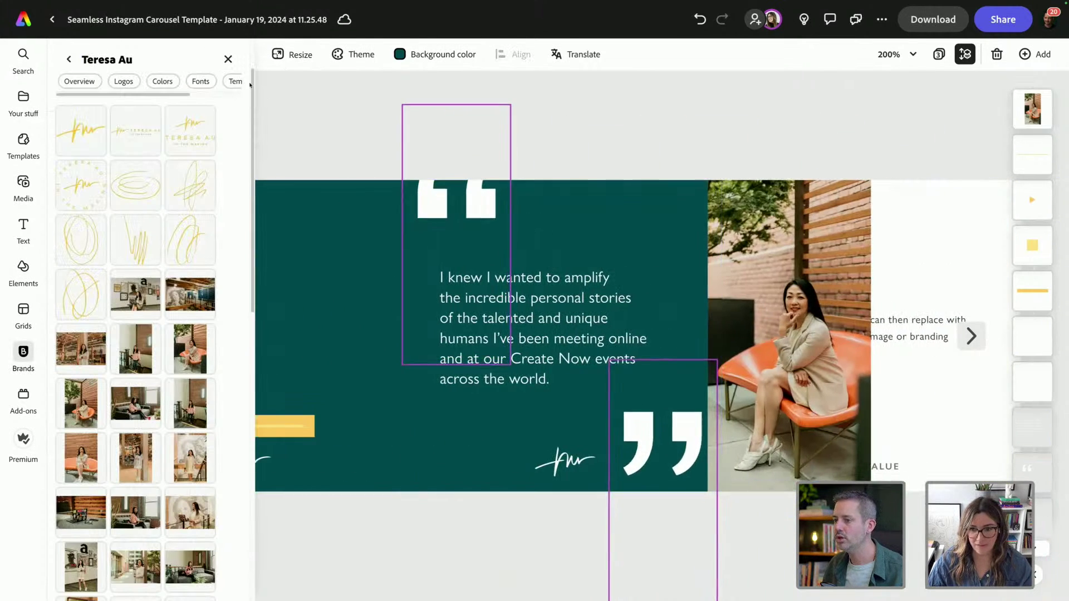
pyautogui.click(228, 59)
pyautogui.hscroll(-5, 644, 142)
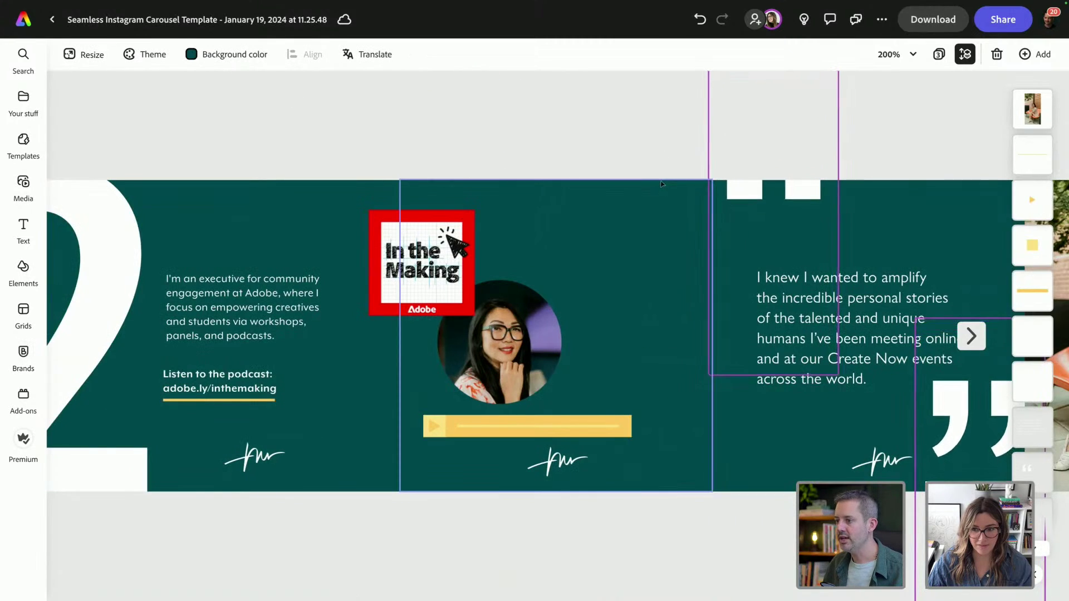
pyautogui.hscroll(4, 651, 162)
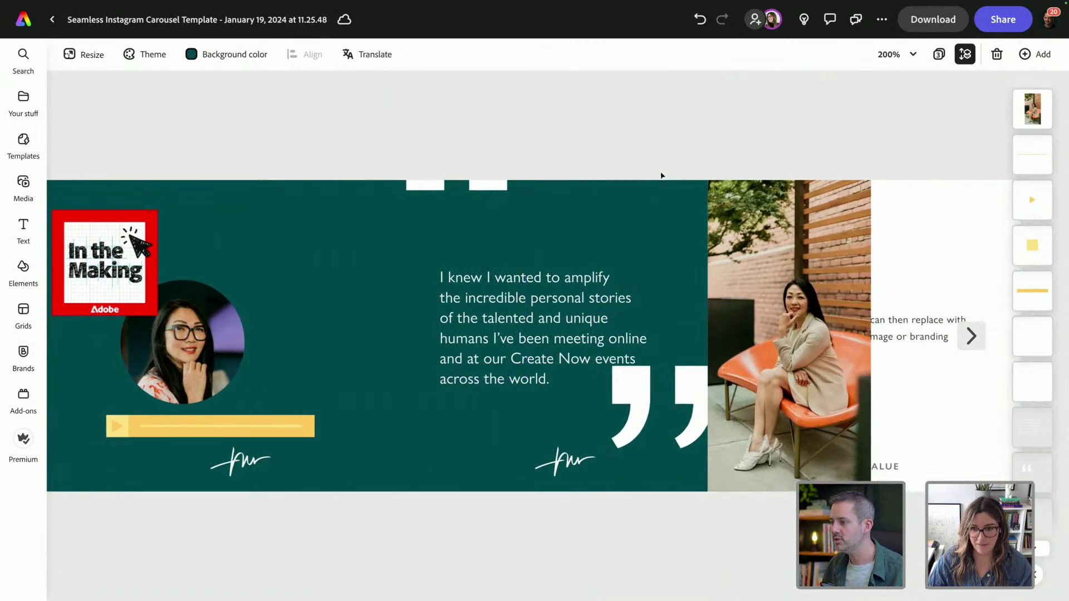
pyautogui.click(916, 334)
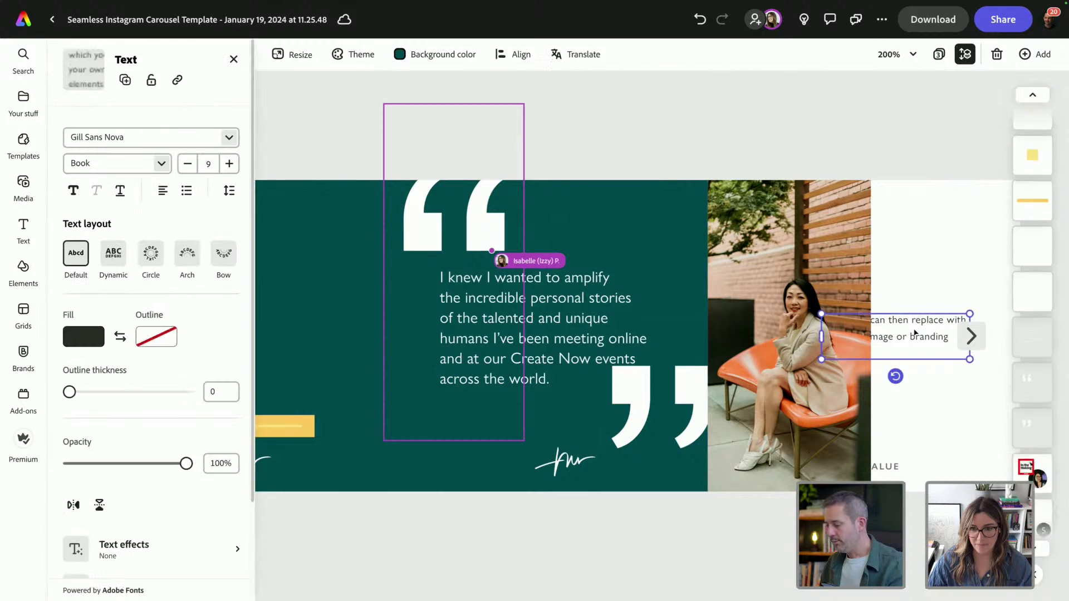
pyautogui.click(868, 504)
pyautogui.hscroll(-5, 866, 477)
pyautogui.hscroll(5, 868, 474)
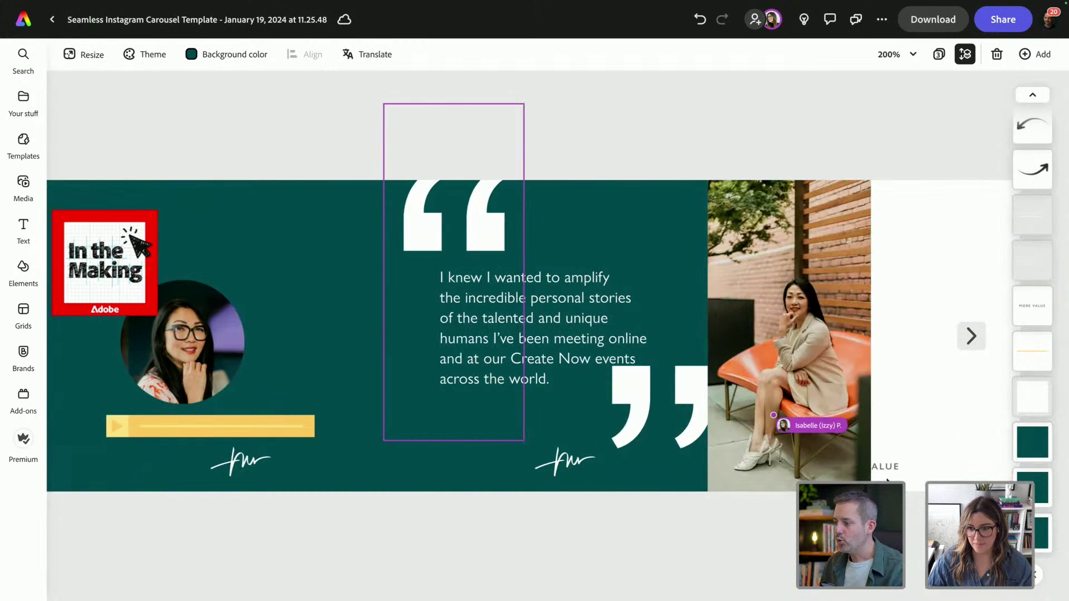
pyautogui.hscroll(-5, 926, 441)
pyautogui.hscroll(5, 927, 441)
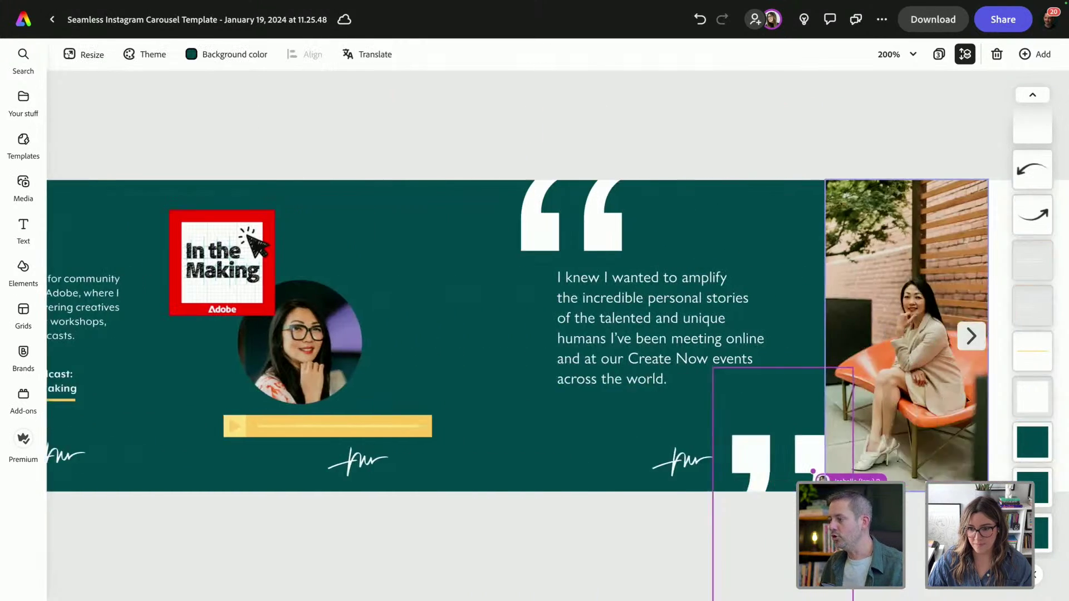
# Change the fill of the white background rectangle behind the photo to the carousel's dark green.
pyautogui.click(923, 257)
pyautogui.hscroll(-5, 923, 258)
pyautogui.hscroll(5, 941, 253)
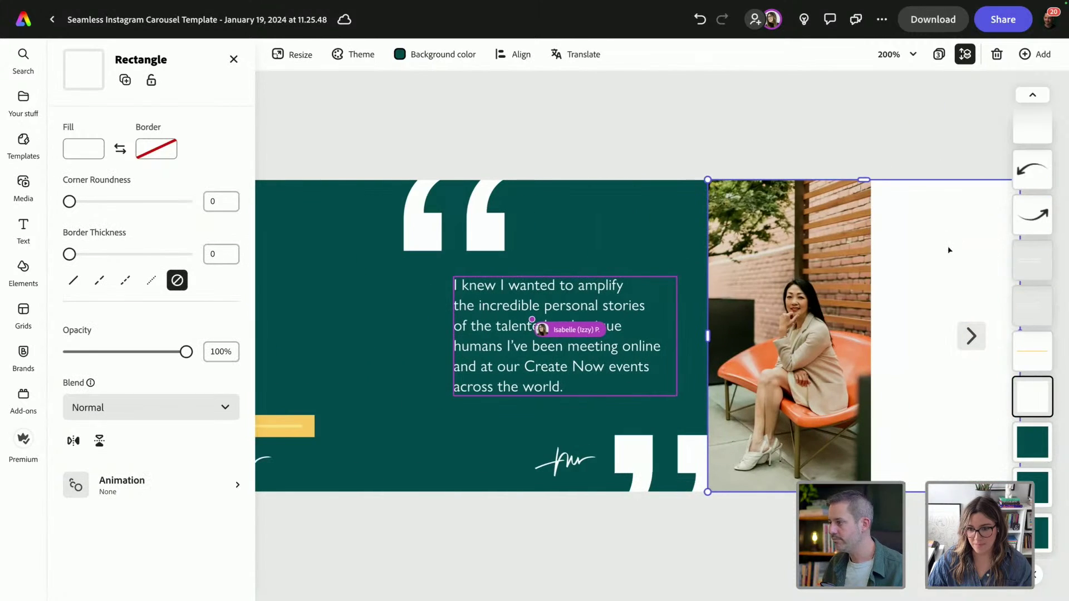
pyautogui.click(78, 151)
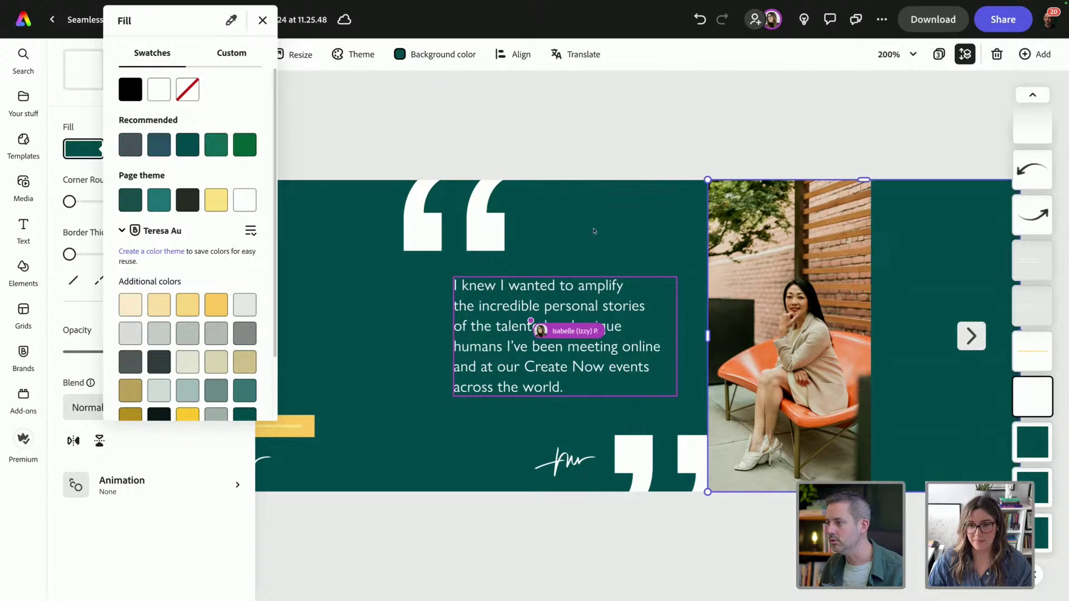
pyautogui.click(263, 20)
pyautogui.click(525, 127)
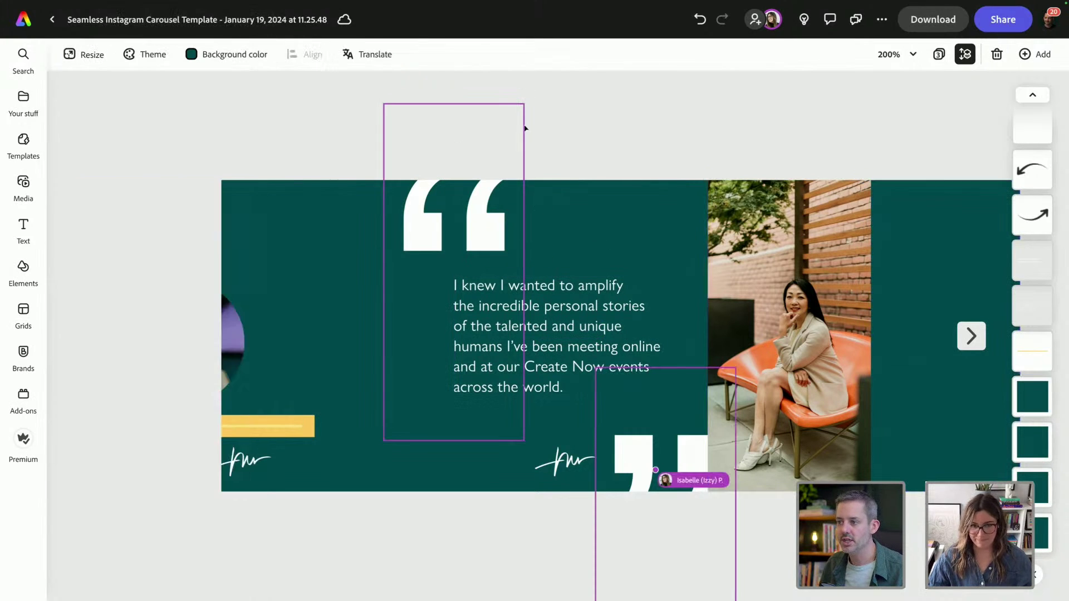
pyautogui.hscroll(-5, 712, 173)
pyautogui.hscroll(5, 711, 173)
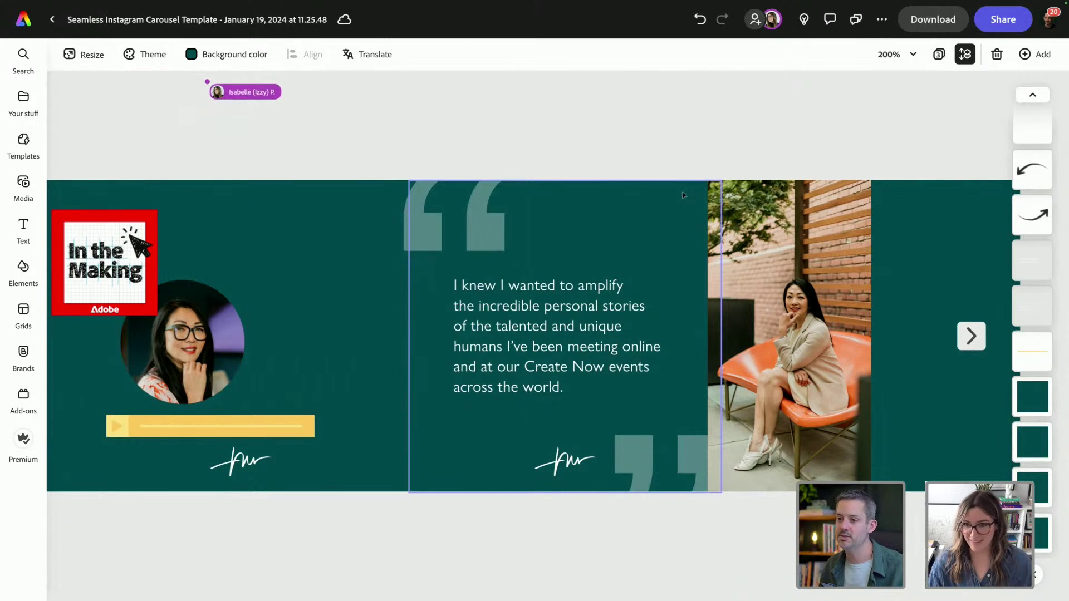
pyautogui.hscroll(-3, 683, 198)
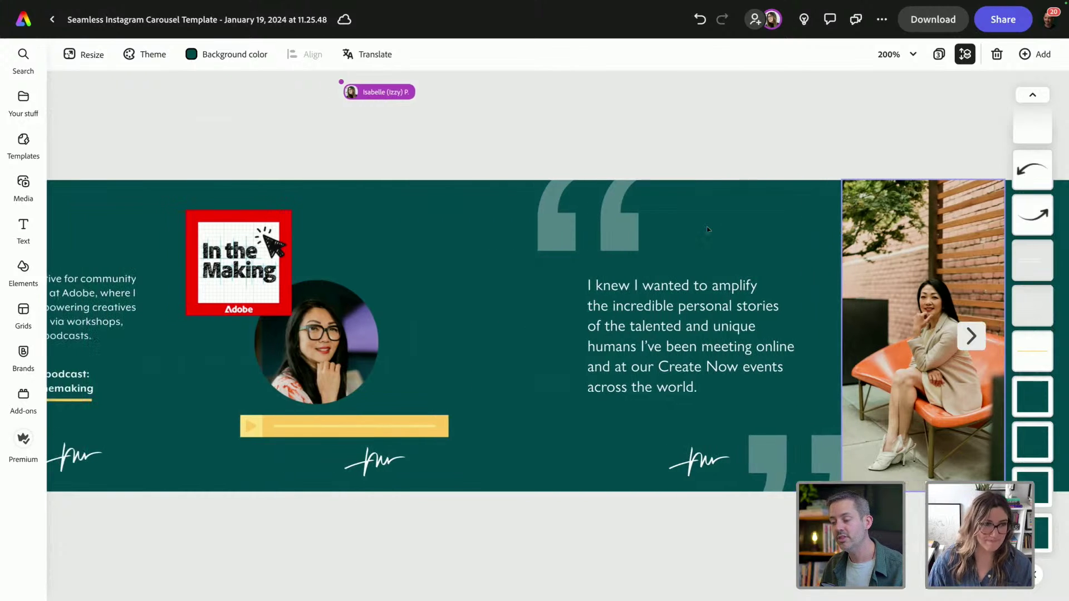
pyautogui.hscroll(3, 707, 229)
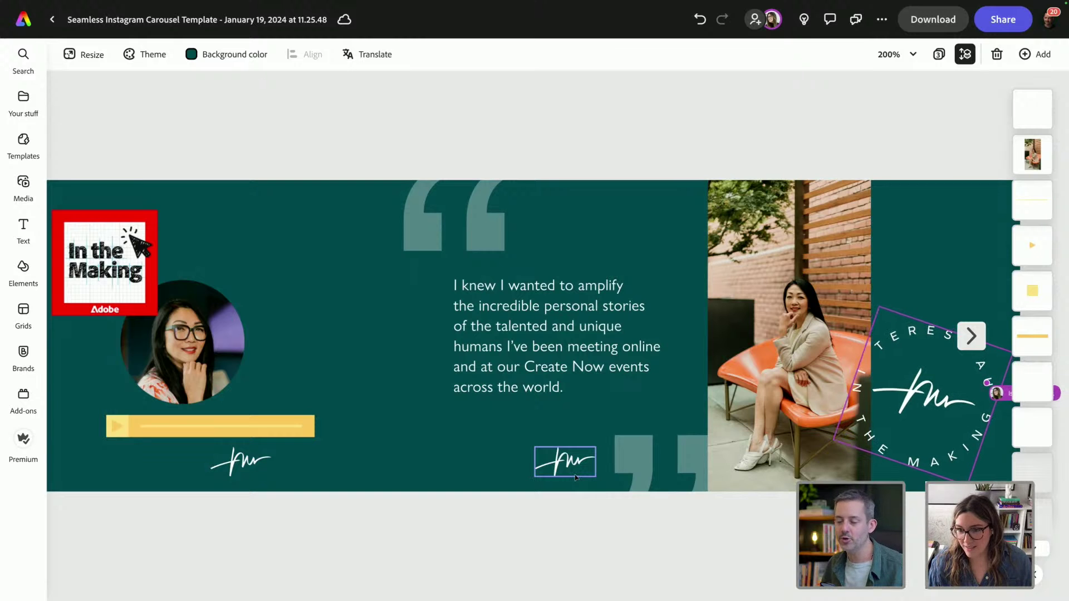
# Duplicate the quote text onto the orange-chair photo and replace its wording with the featured woman's name in capitals.
pyautogui.click(603, 346)
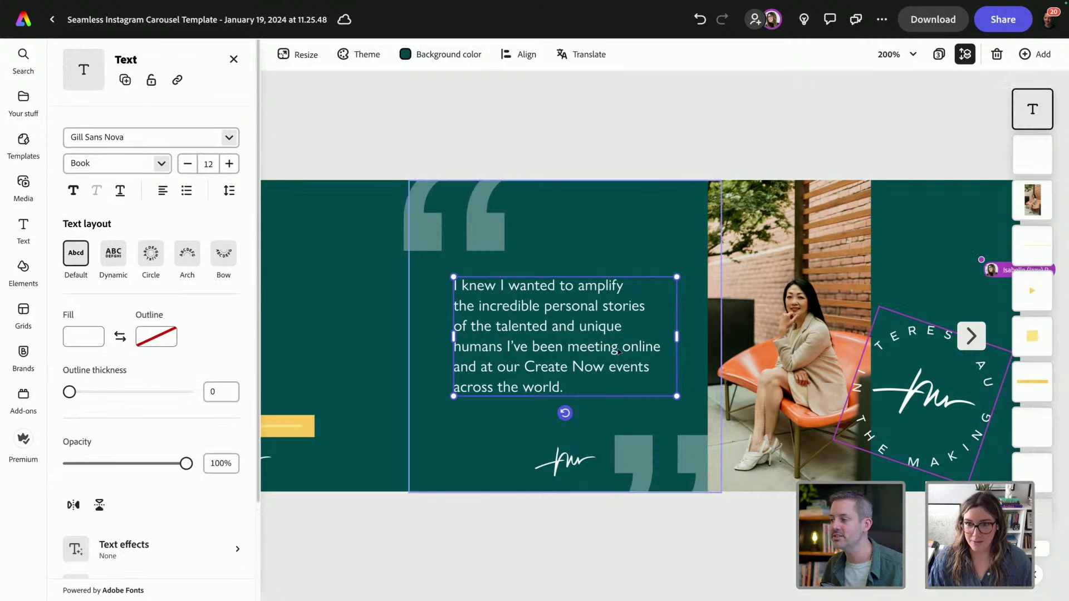
pyautogui.moveTo(629, 346); pyautogui.dragTo(860, 253)
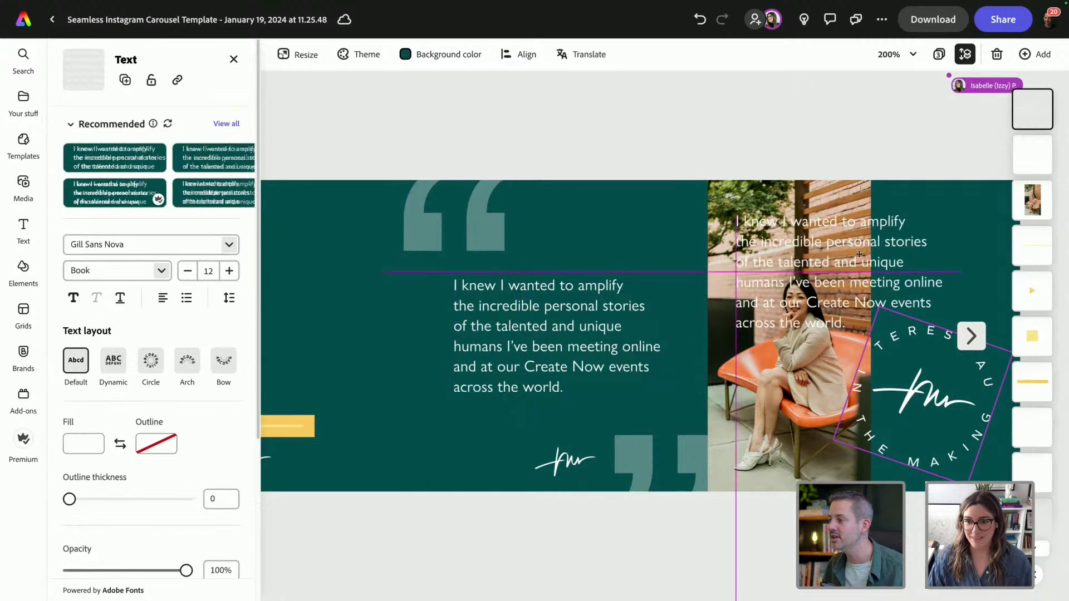
pyautogui.doubleClick(859, 253)
pyautogui.press('BackSpace')
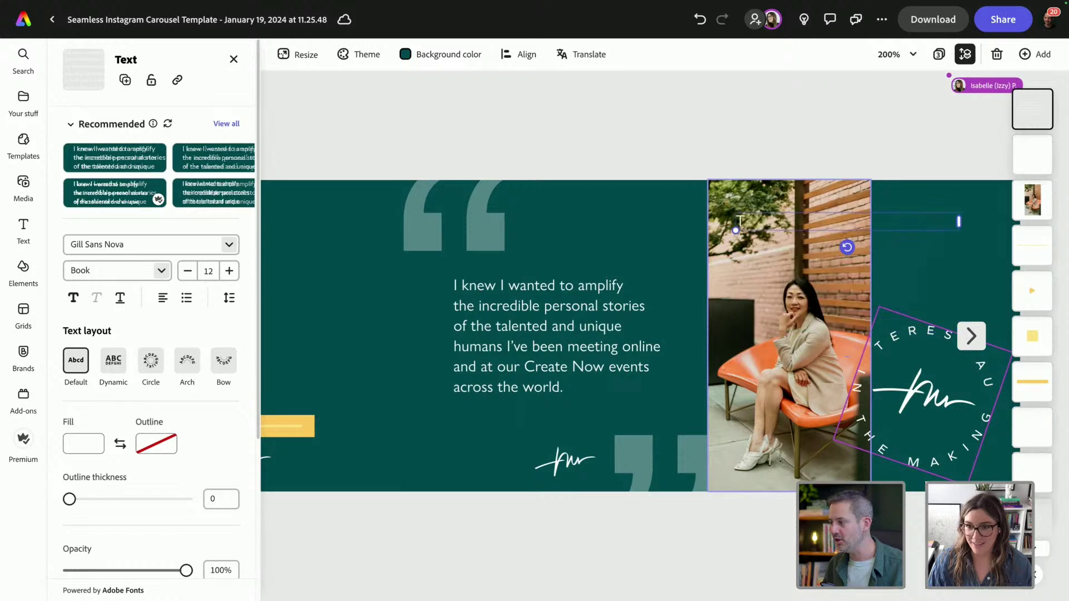
pyautogui.write('Terer')
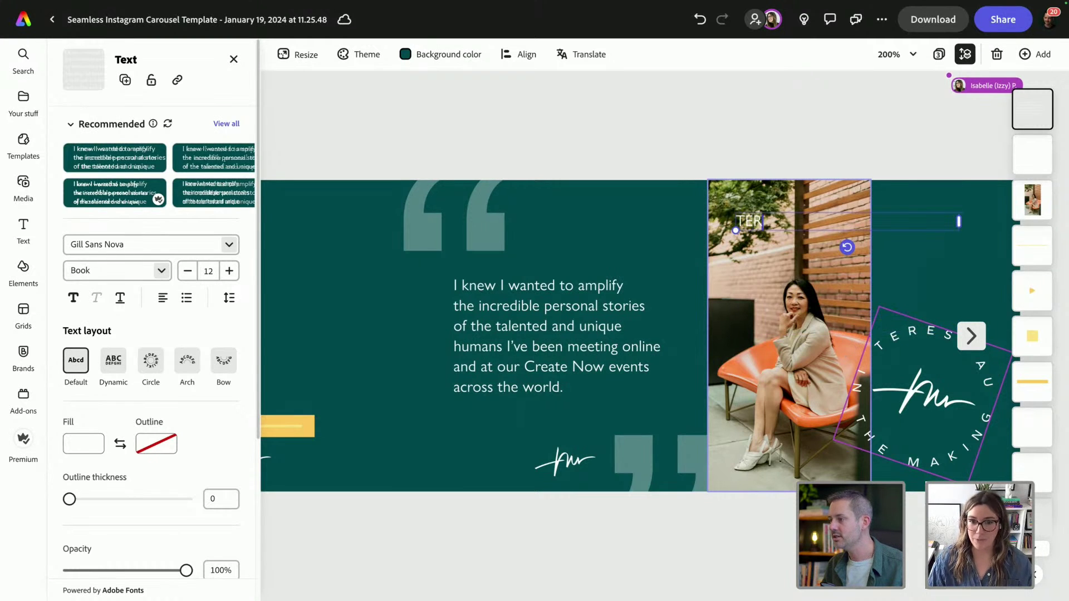
pyautogui.write('esa Au')
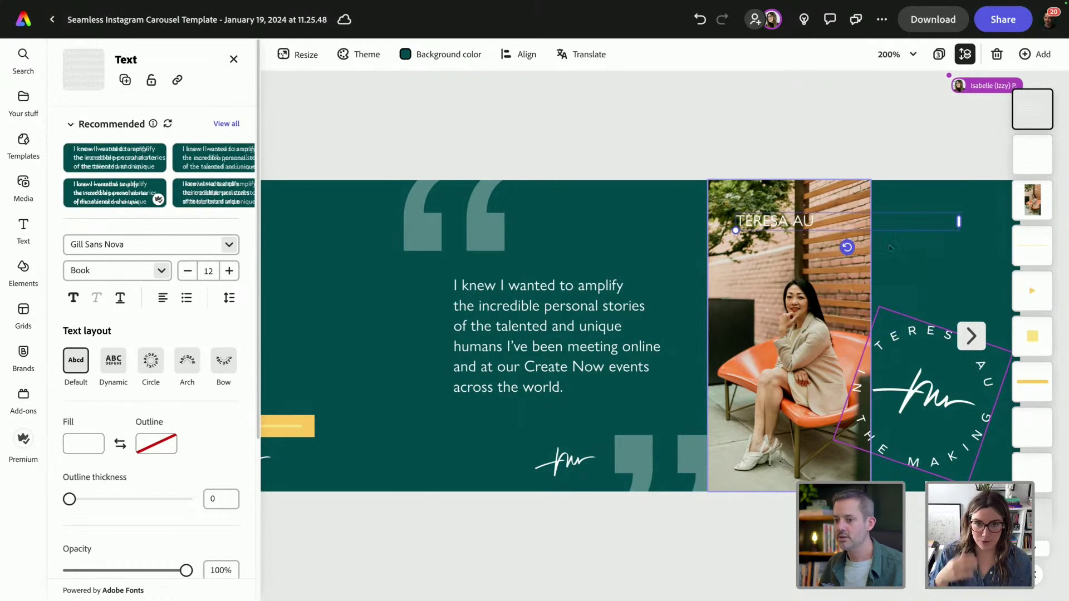
# Narrow the name's text box and place it on the green area beside the photo, above the circular logo.
pyautogui.moveTo(958, 221); pyautogui.dragTo(924, 246)
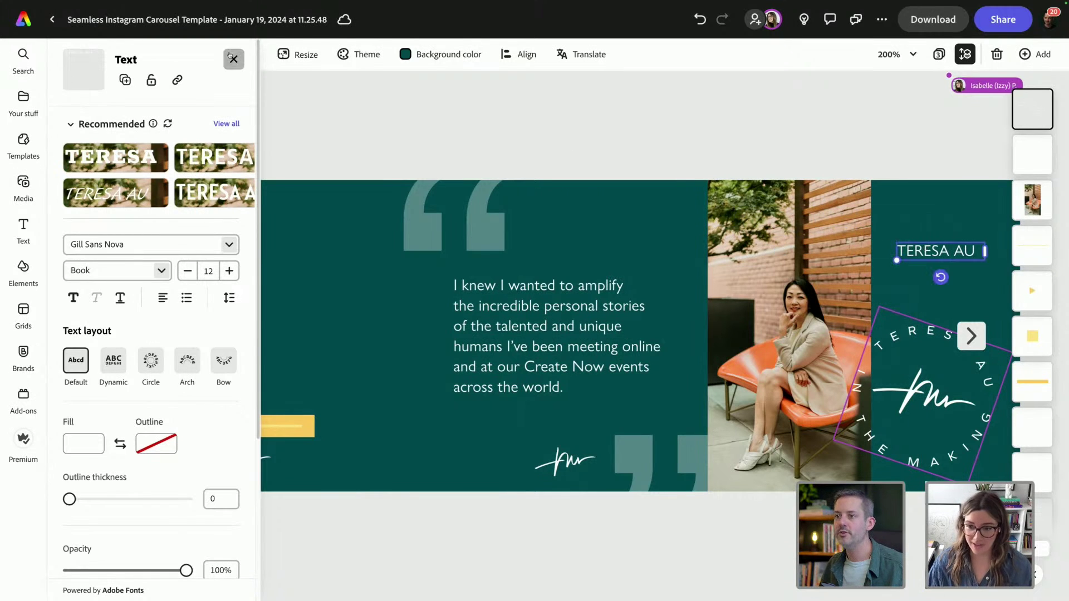
pyautogui.click(233, 59)
pyautogui.hscroll(6, 557, 268)
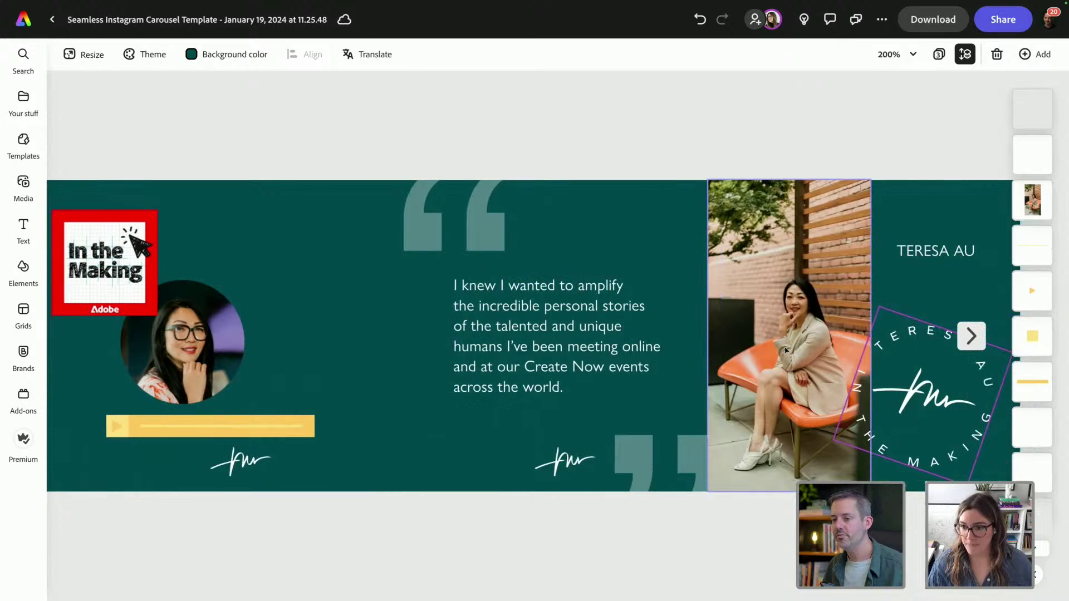
# Cut the circular signature logo from the green area beside the orange-chair photo.
pyautogui.click(949, 252)
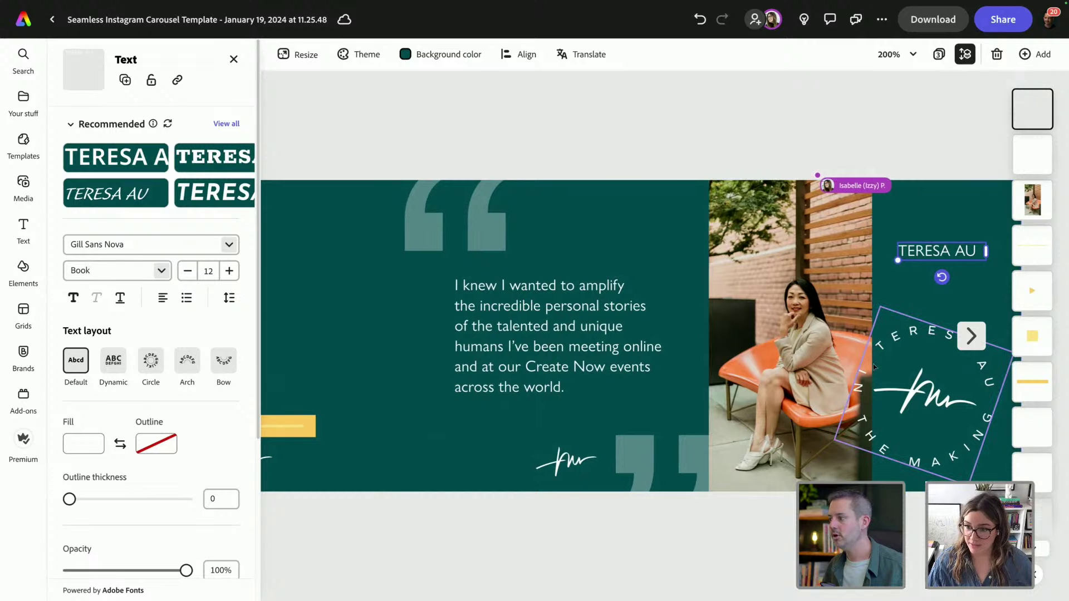
pyautogui.hotkey('ctrl', '=')
pyautogui.hscroll(10, 876, 367)
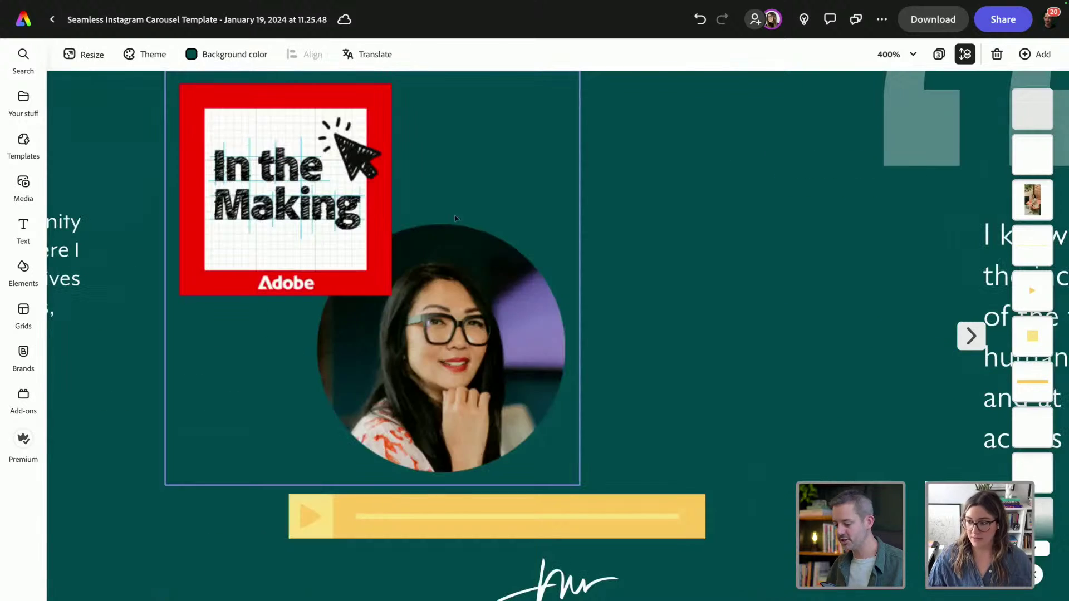
pyautogui.hotkey('ctrl', '-')
pyautogui.hscroll(6, 933, 400)
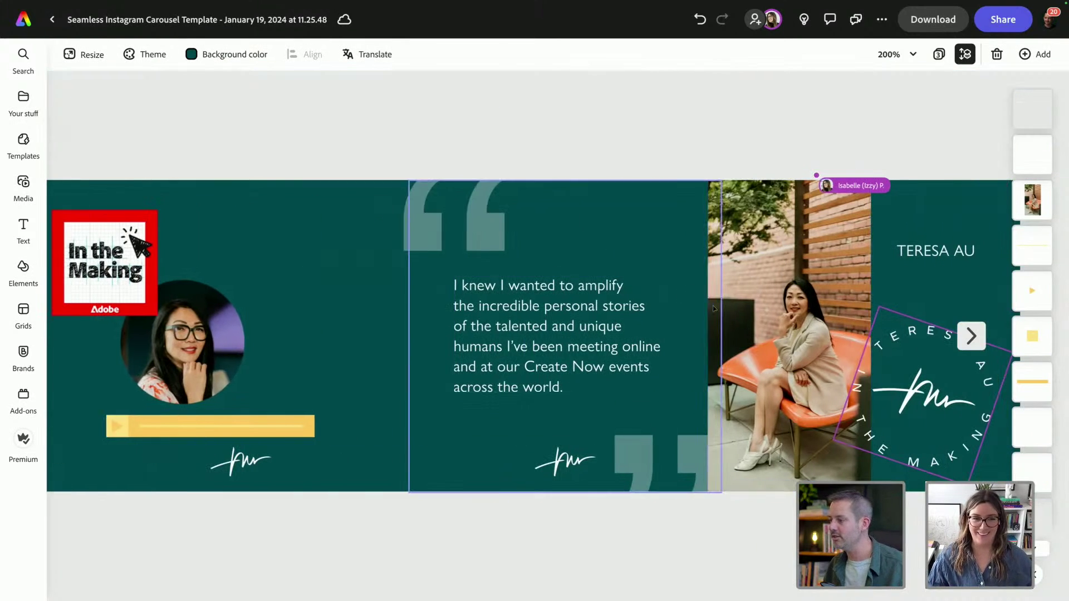
pyautogui.click(933, 400)
pyautogui.click(934, 400)
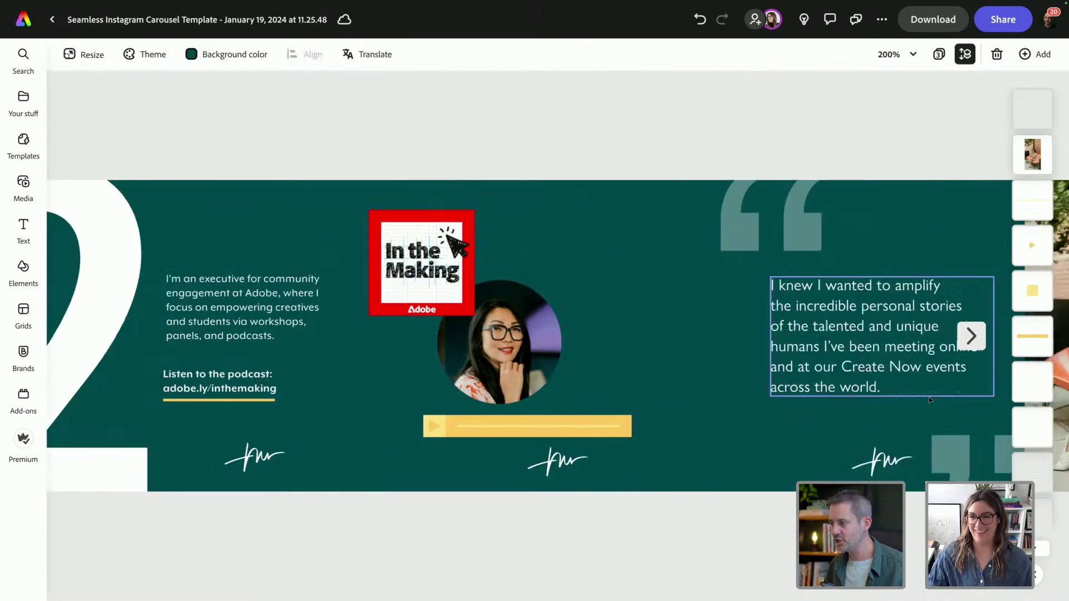
pyautogui.hscroll(5, 927, 388)
# Open page 3, the square SEASON 2 slide, from the overview of all pages.
pyautogui.click(1029, 57)
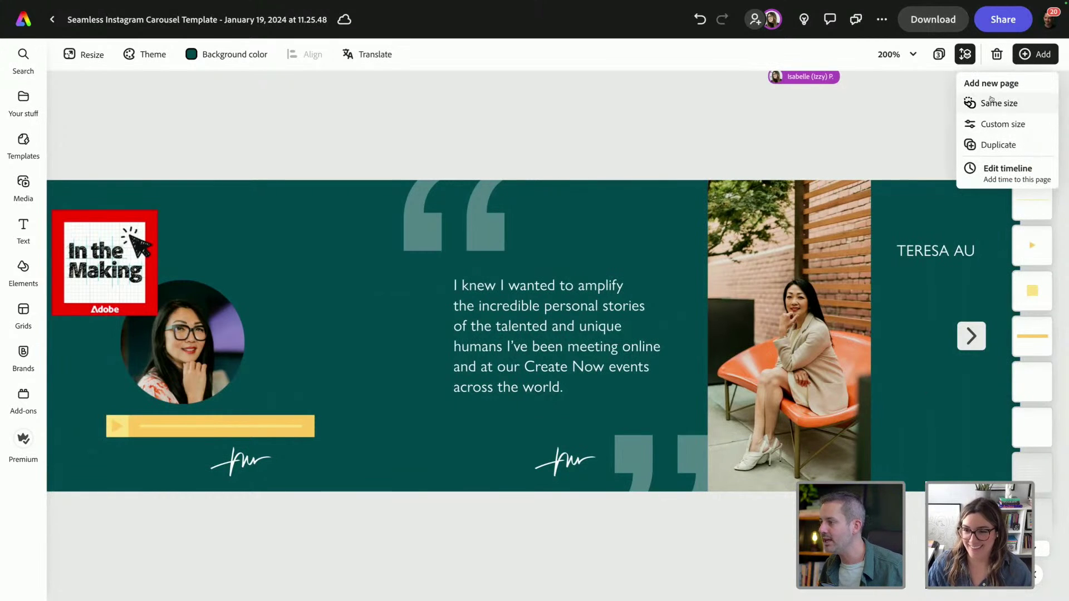
pyautogui.click(938, 56)
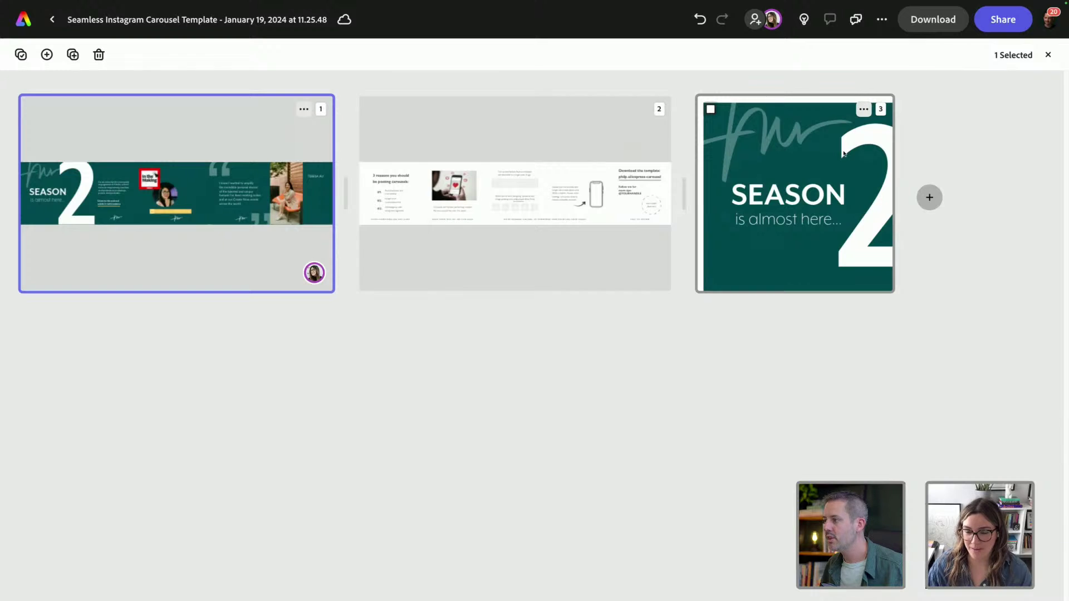
pyautogui.doubleClick(796, 199)
pyautogui.click(661, 120)
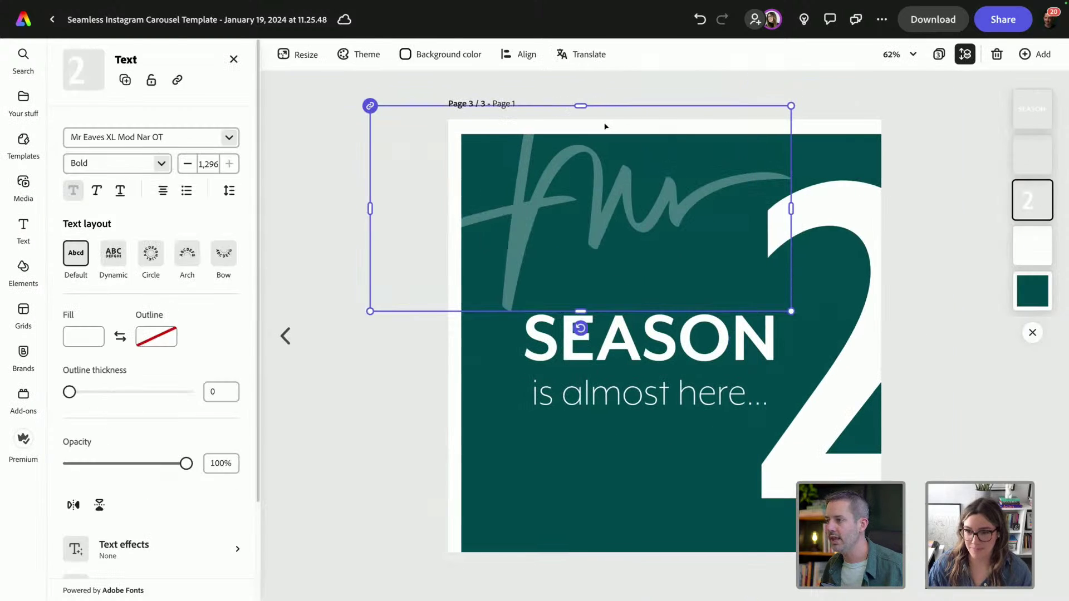
pyautogui.click(453, 394)
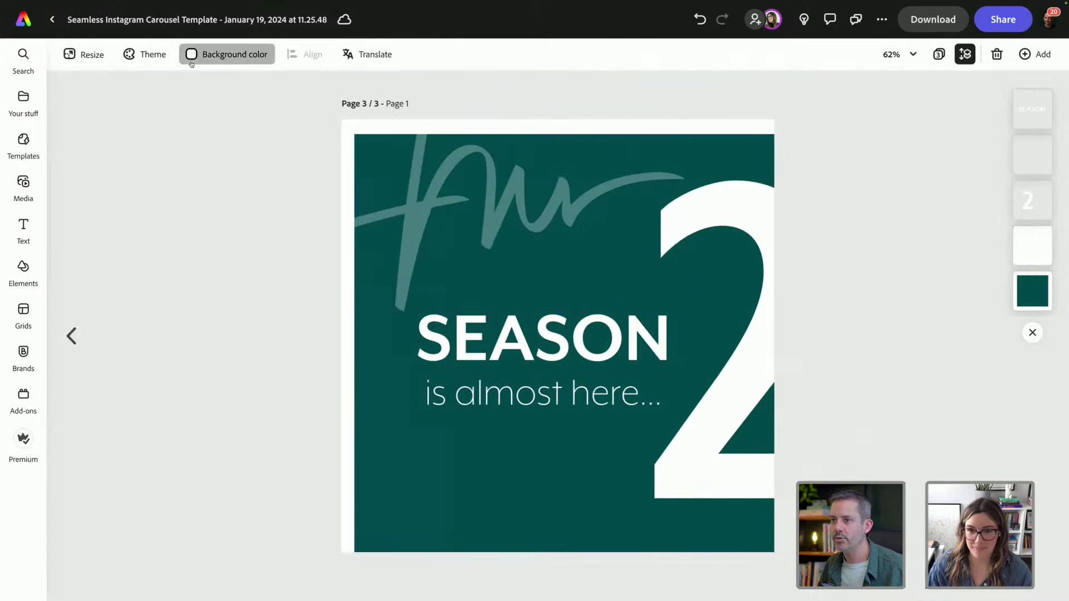
# Set page 3's background to the carousel's dark green and delete all elements on the page.
pyautogui.click(228, 54)
pyautogui.click(305, 83)
pyautogui.click(477, 205)
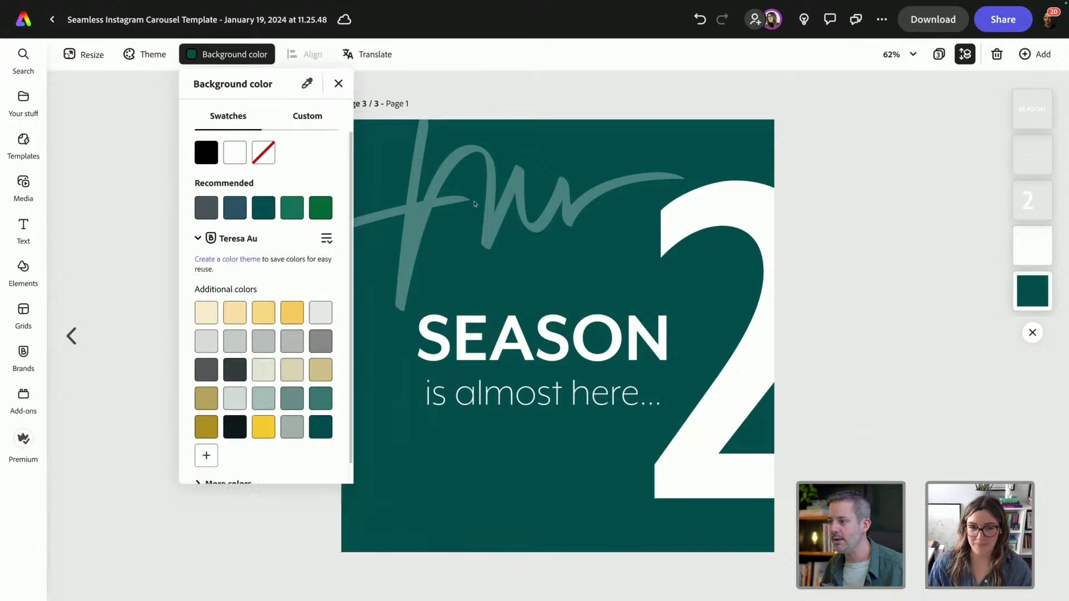
pyautogui.hotkey('ctrl', 'a')
pyautogui.press('Delete')
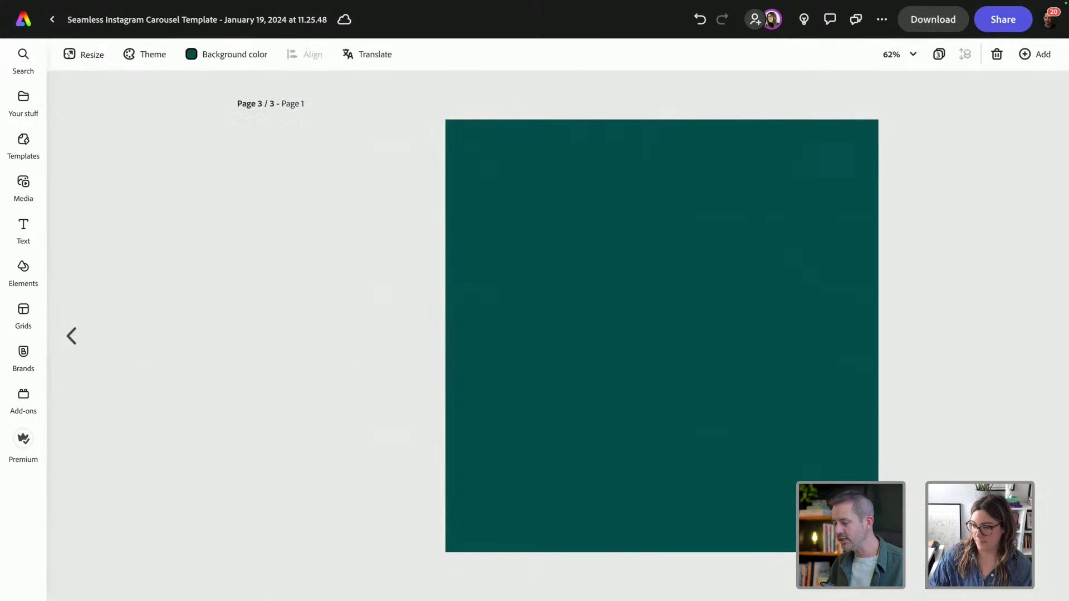
# Paste the circular signature logo onto page 3, enlarge it and position it in the page's lower-right area.
pyautogui.moveTo(885, 168); pyautogui.dragTo(624, 277)
pyautogui.moveTo(648, 322); pyautogui.dragTo(764, 561)
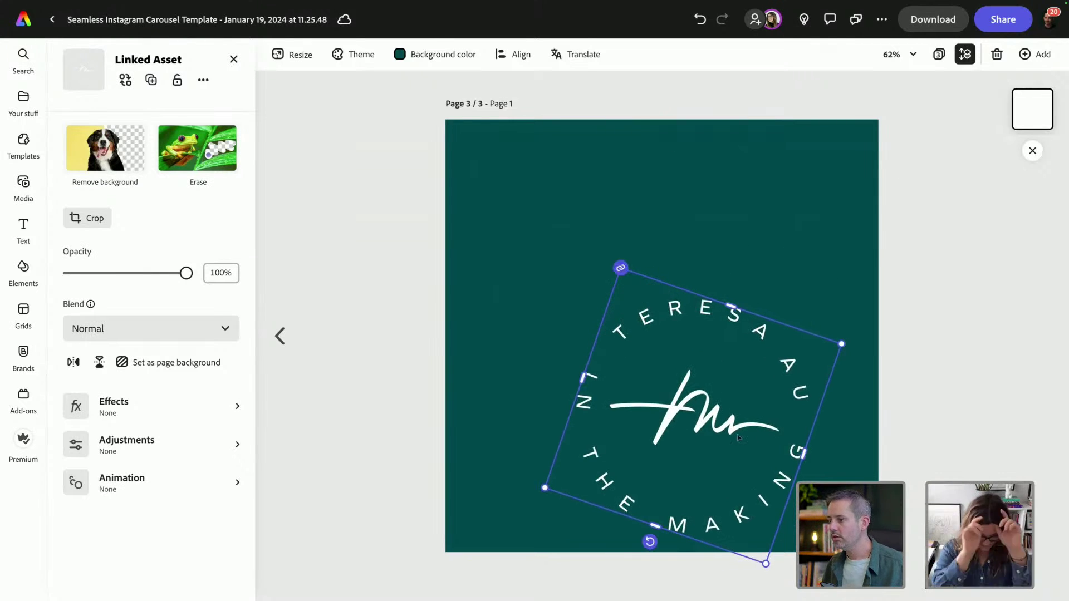
pyautogui.moveTo(689, 323); pyautogui.dragTo(696, 331)
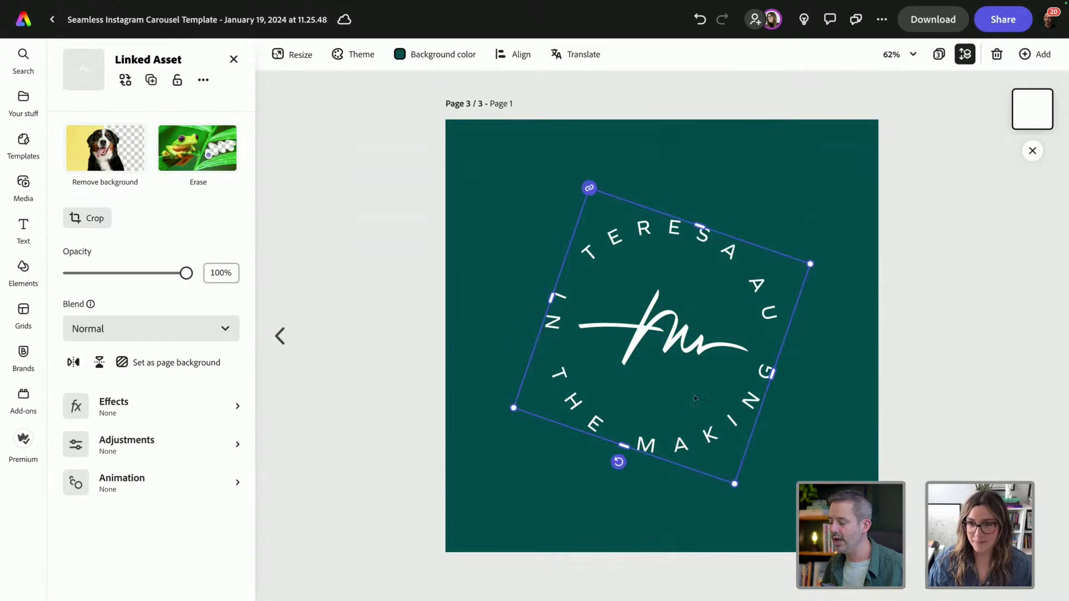
pyautogui.click(485, 235)
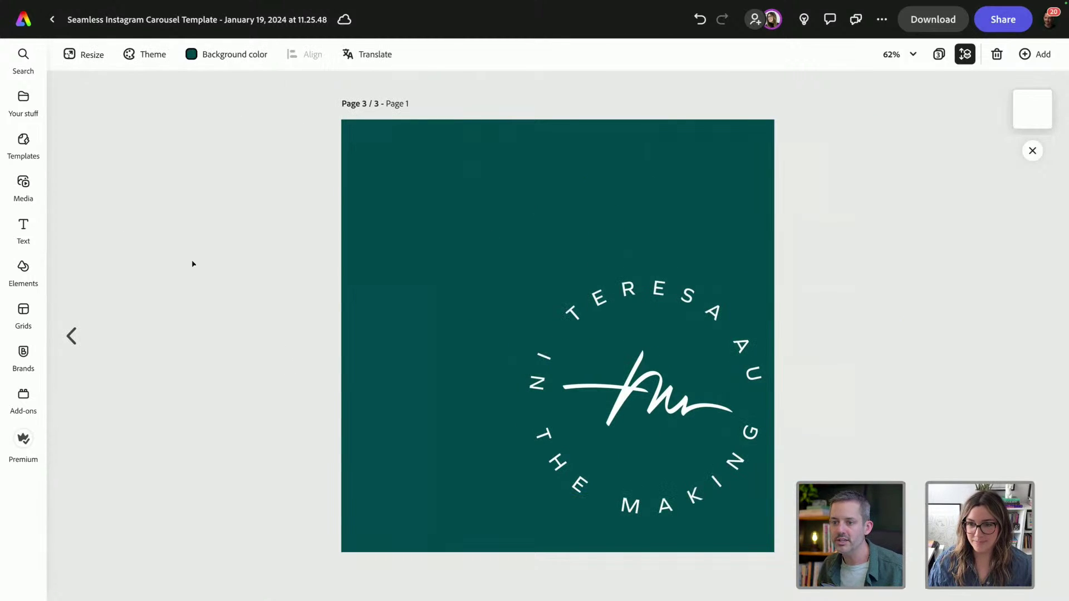
# Add a new text to page 3 with the featured woman's name followed by "IN THE MAKING".
pyautogui.click(23, 229)
pyautogui.click(148, 88)
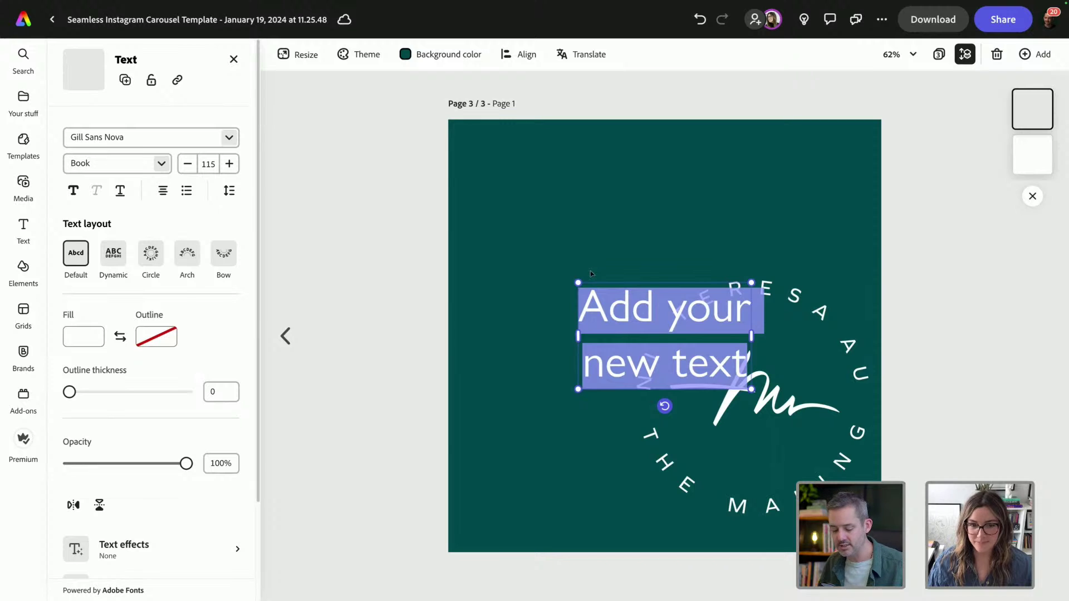
pyautogui.write('TERESA AU')
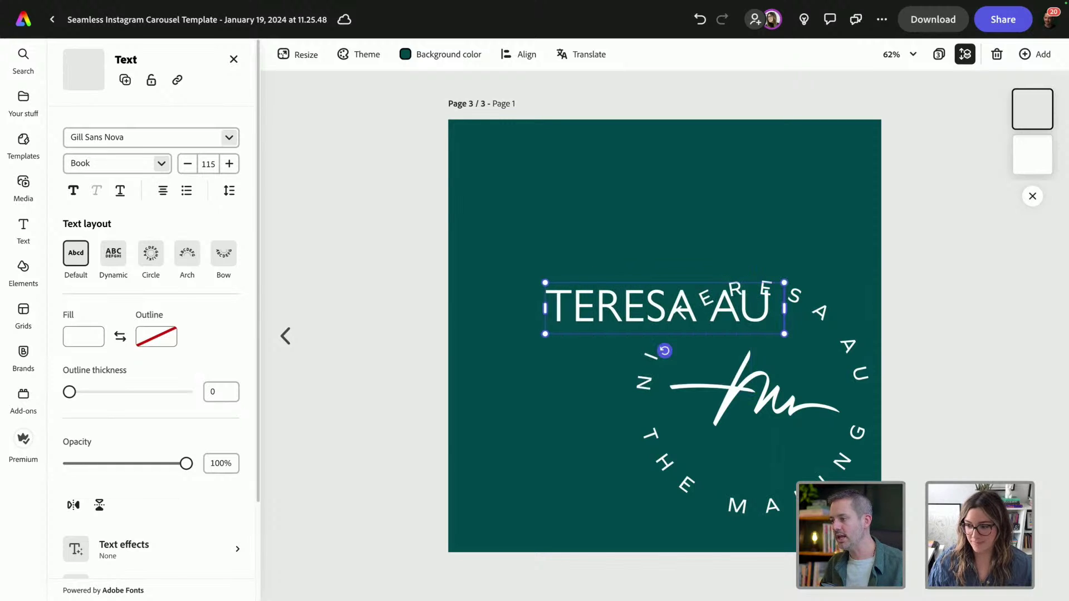
pyautogui.write(' IN THE MAKING')
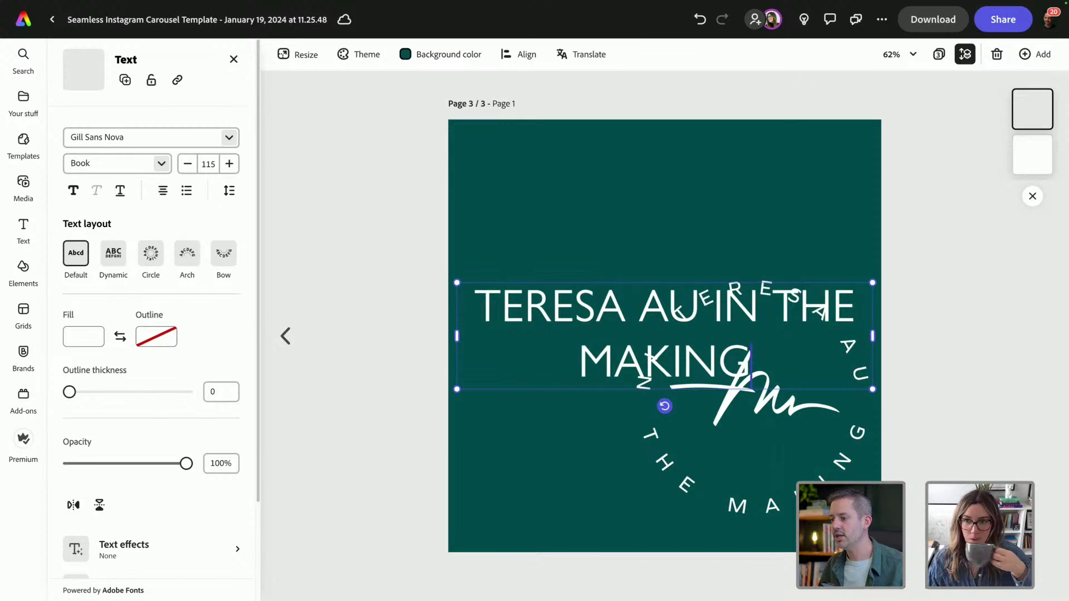
# Apply the Circle text layout to the new text and shrink it to size 189.
pyautogui.hotkey('ctrl', 'a')
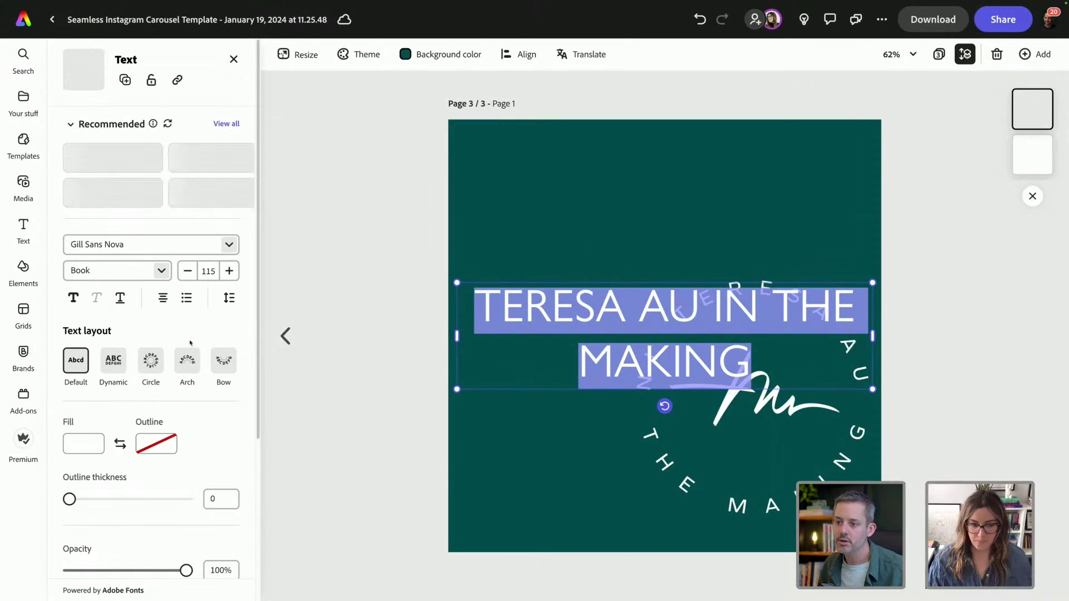
pyautogui.click(151, 362)
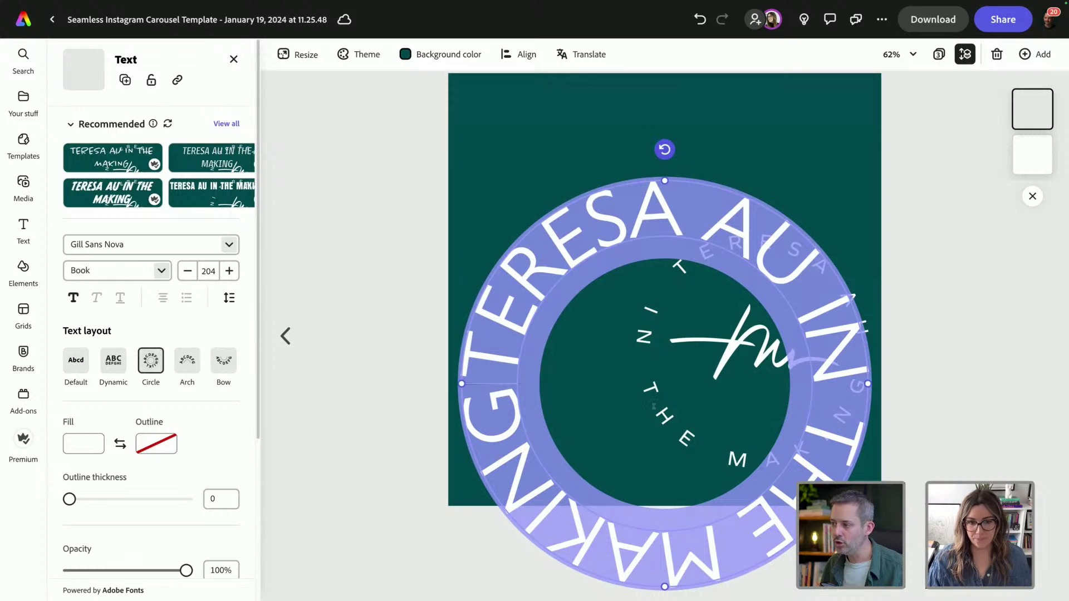
pyautogui.moveTo(665, 181)
pyautogui.mouseDown()
pyautogui.moveTo(664, 205)
pyautogui.moveTo(665, 195)
pyautogui.mouseUp()
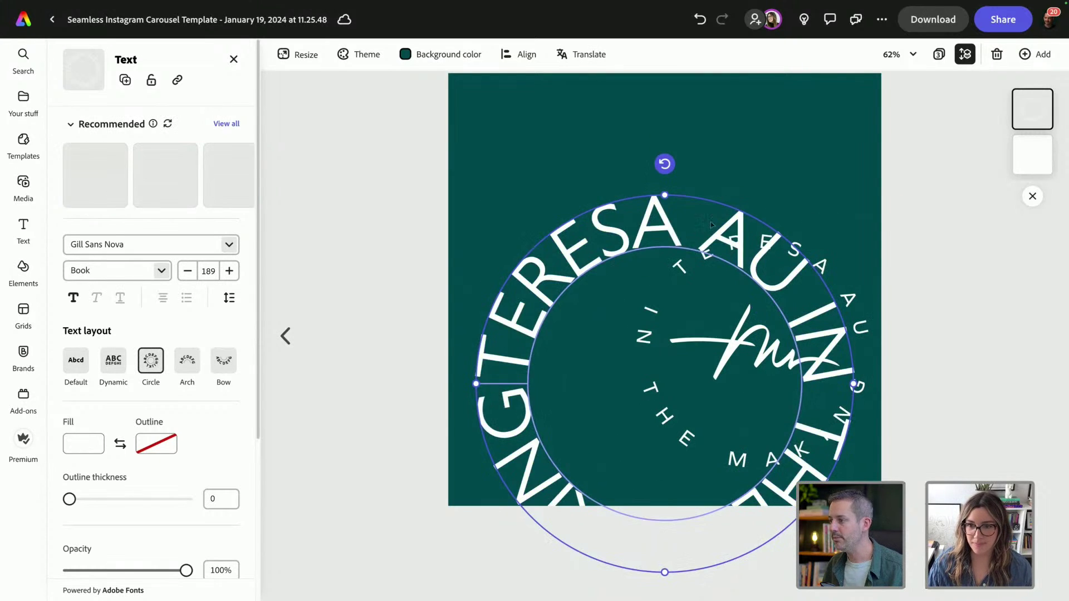
# Delete the pasted circular logo and center the circular text on the page.
pyautogui.click(800, 318)
pyautogui.press('Delete')
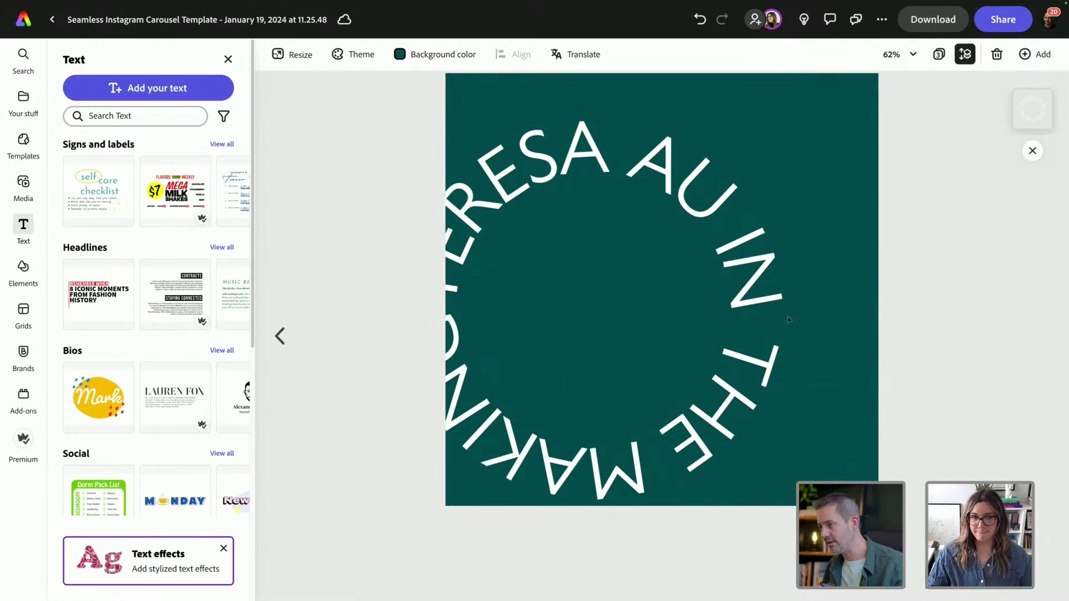
pyautogui.click(788, 312)
pyautogui.moveTo(810, 223); pyautogui.dragTo(818, 211)
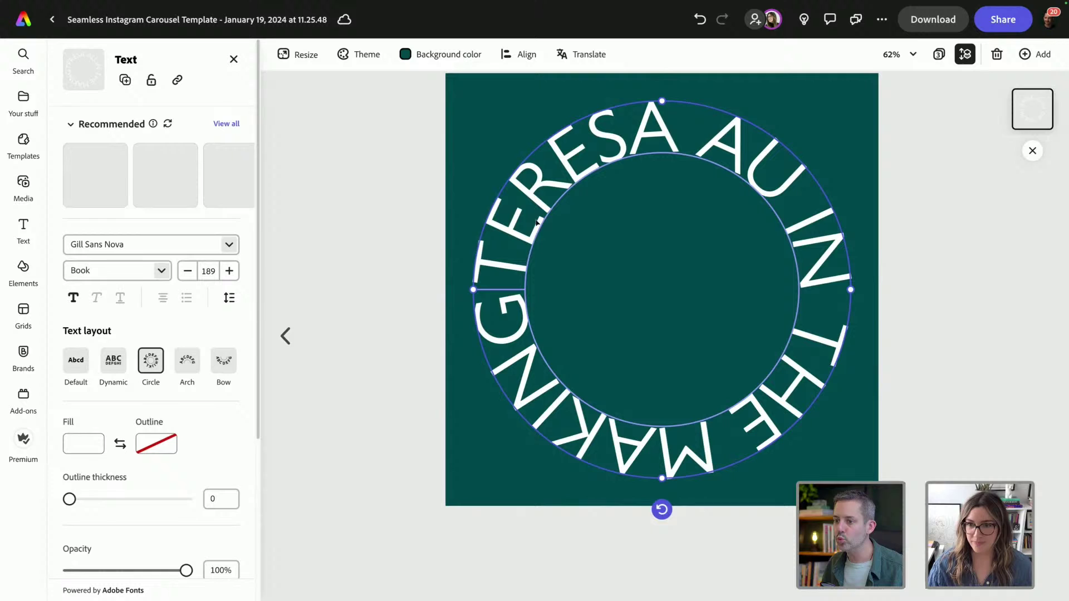
# Set the circular text's letter spacing to 681.
pyautogui.click(230, 299)
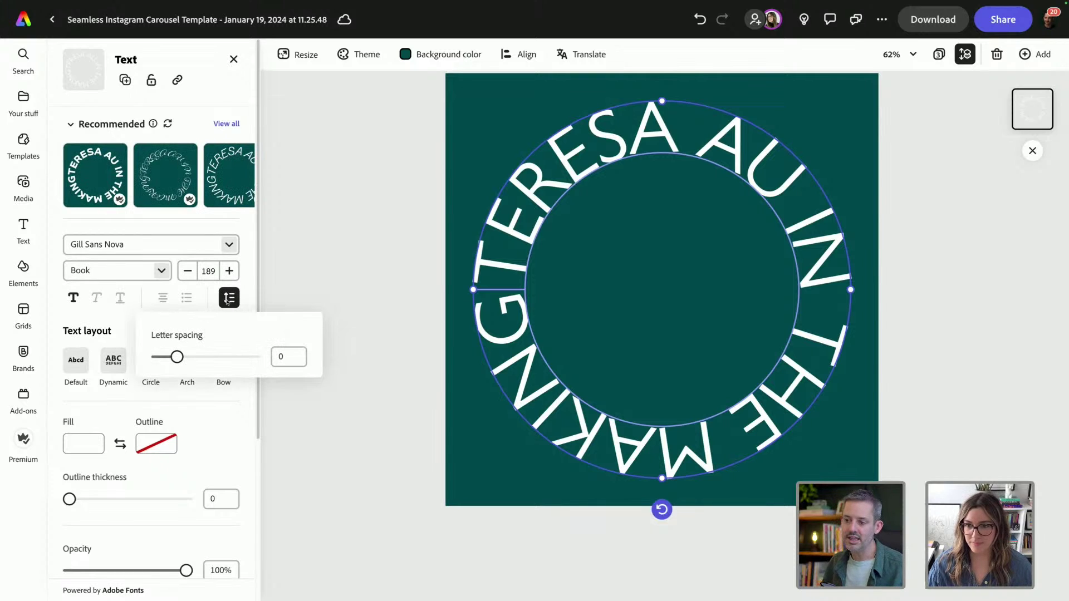
pyautogui.moveTo(180, 363); pyautogui.dragTo(247, 361)
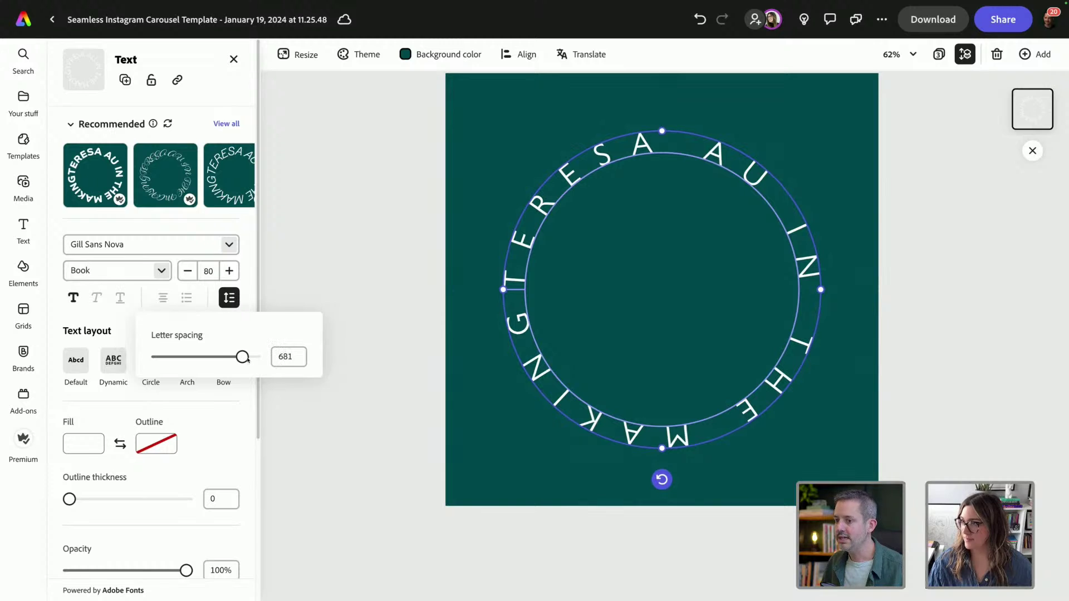
pyautogui.click(493, 190)
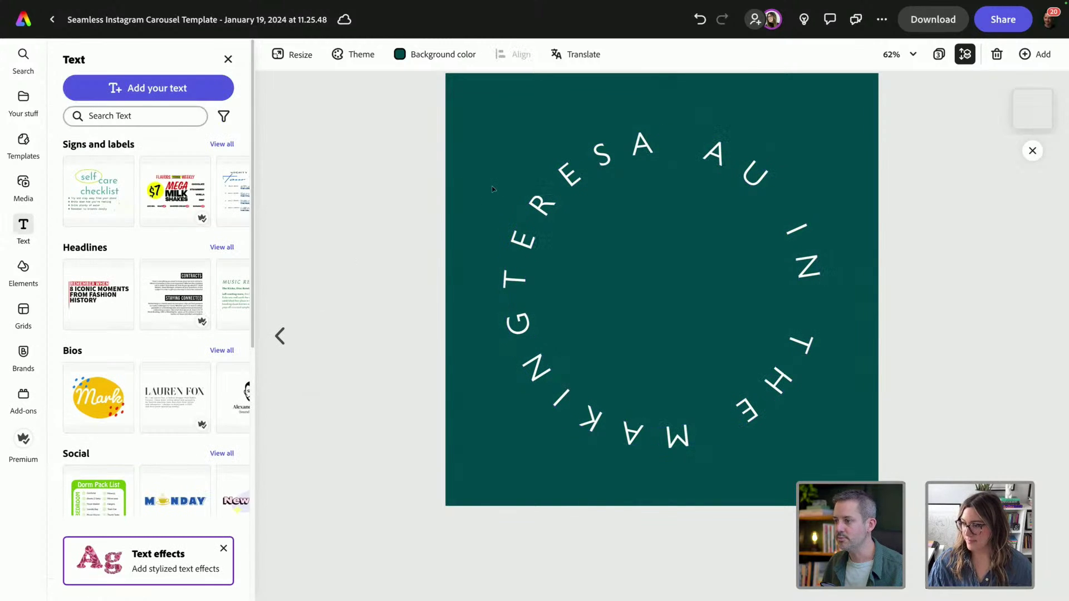
pyautogui.click(620, 431)
pyautogui.moveTo(620, 431); pyautogui.dragTo(620, 430)
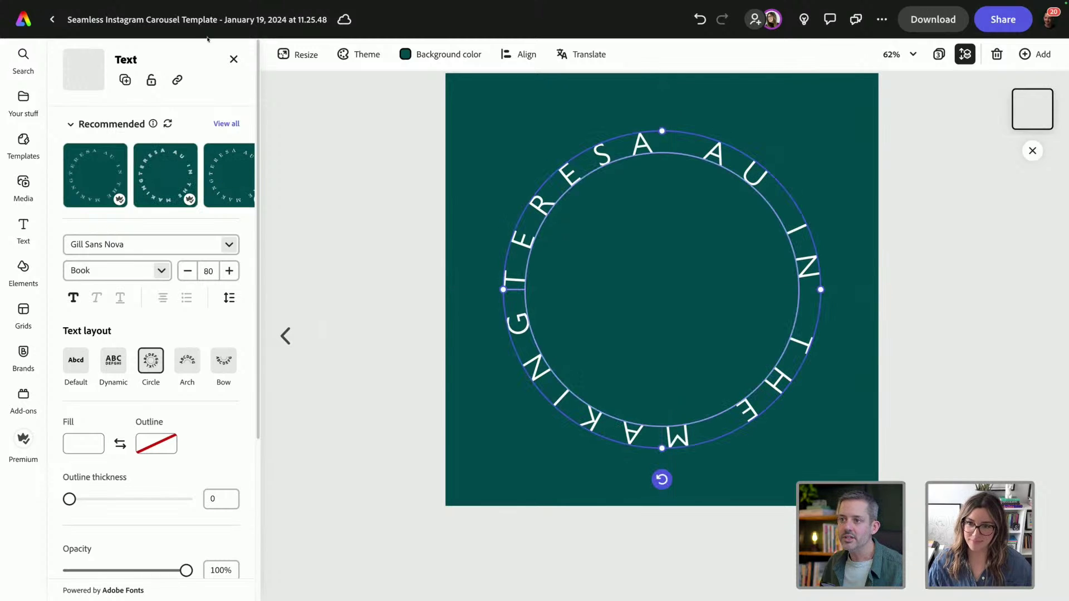
# Add the white signature logo from the brand's logo collection to the page with the circular text.
pyautogui.click(233, 58)
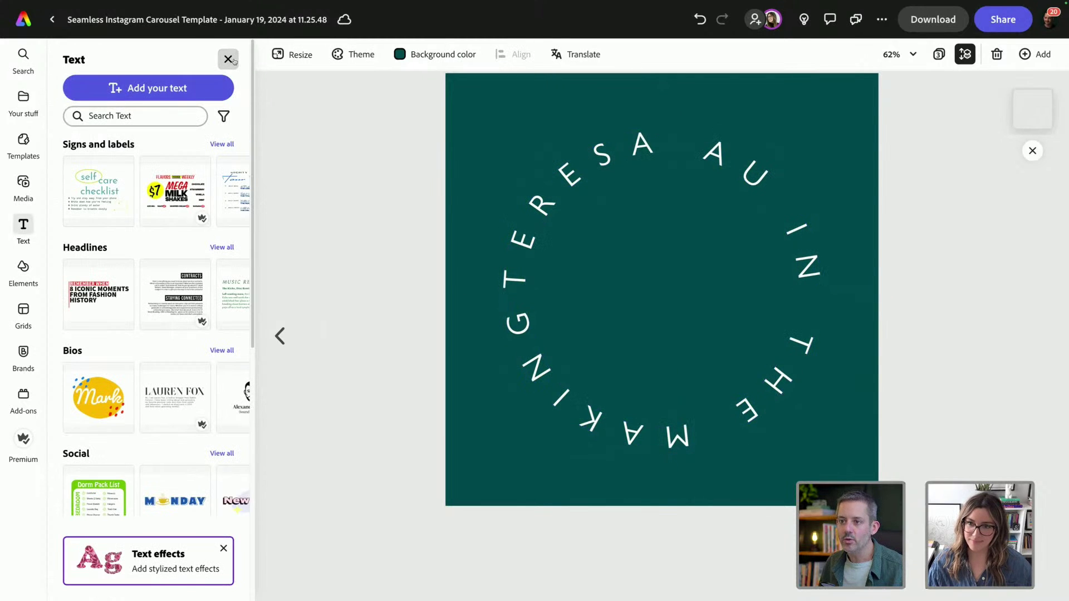
pyautogui.click(22, 185)
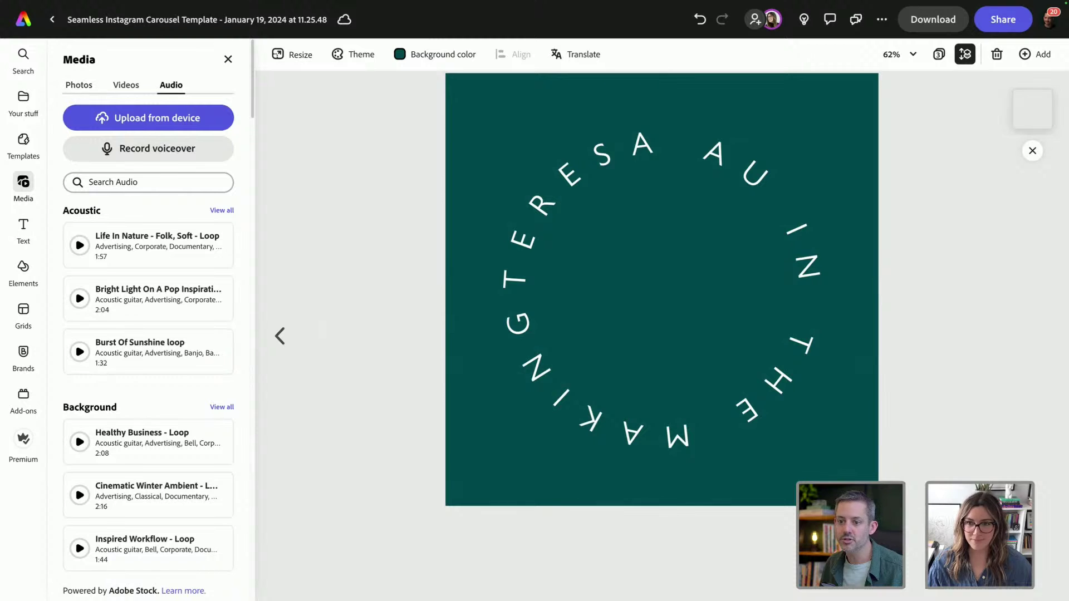
pyautogui.click(23, 351)
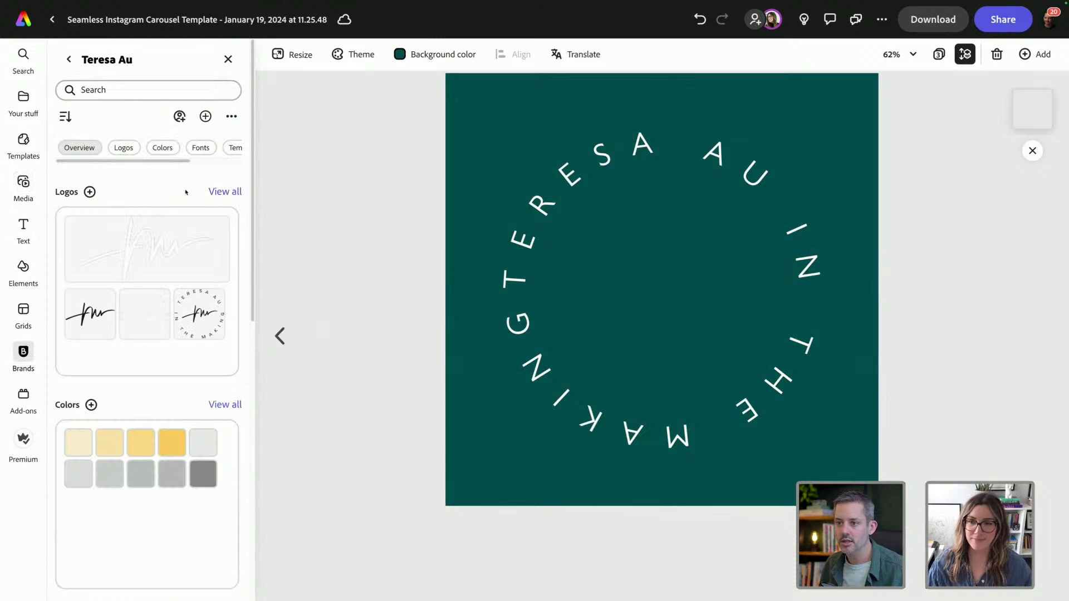
pyautogui.click(212, 193)
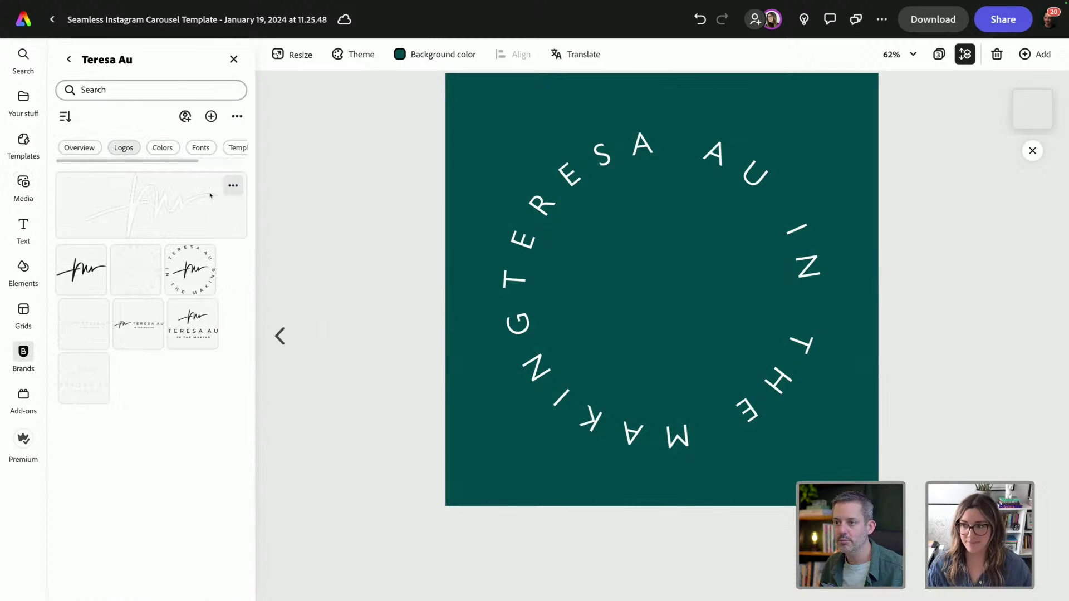
pyautogui.click(155, 198)
# Scale down the white signature logo and center it inside the circular text.
pyautogui.moveTo(763, 286); pyautogui.dragTo(746, 296)
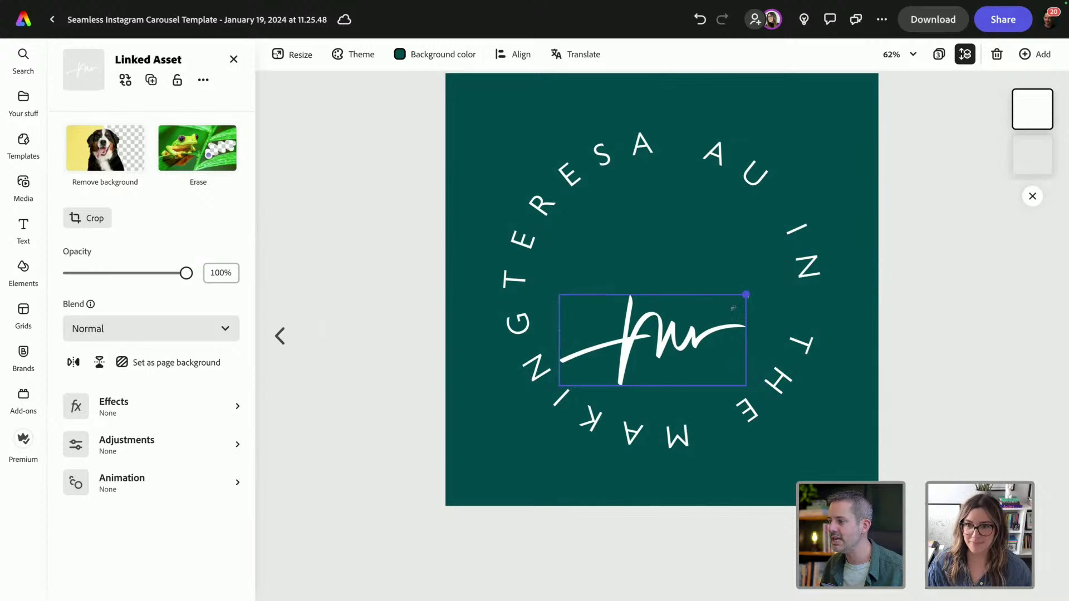
pyautogui.moveTo(689, 341); pyautogui.dragTo(698, 292)
pyautogui.click(384, 203)
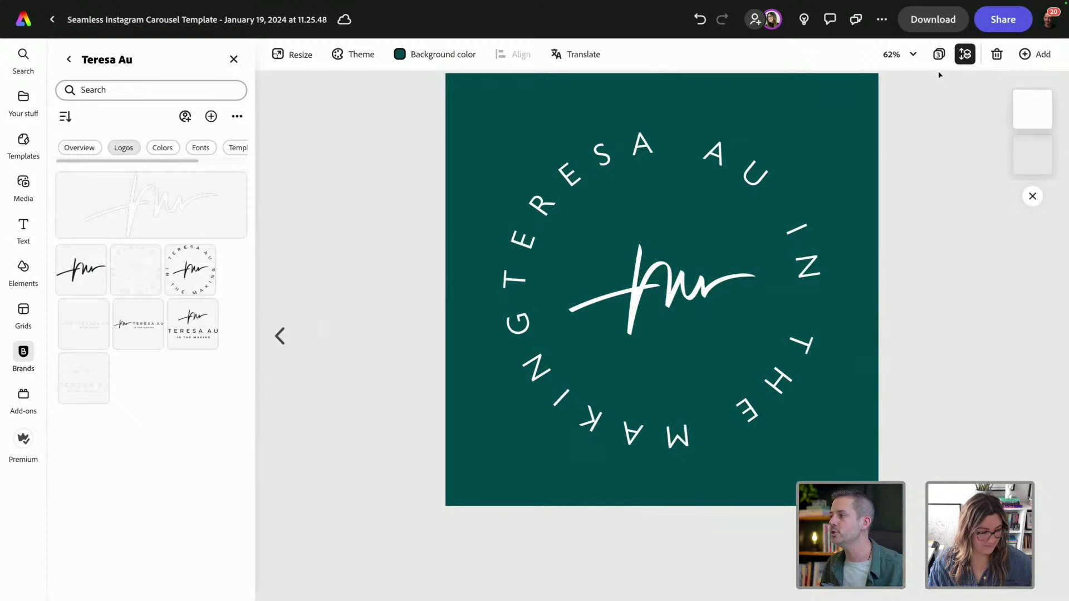
pyautogui.click(525, 305)
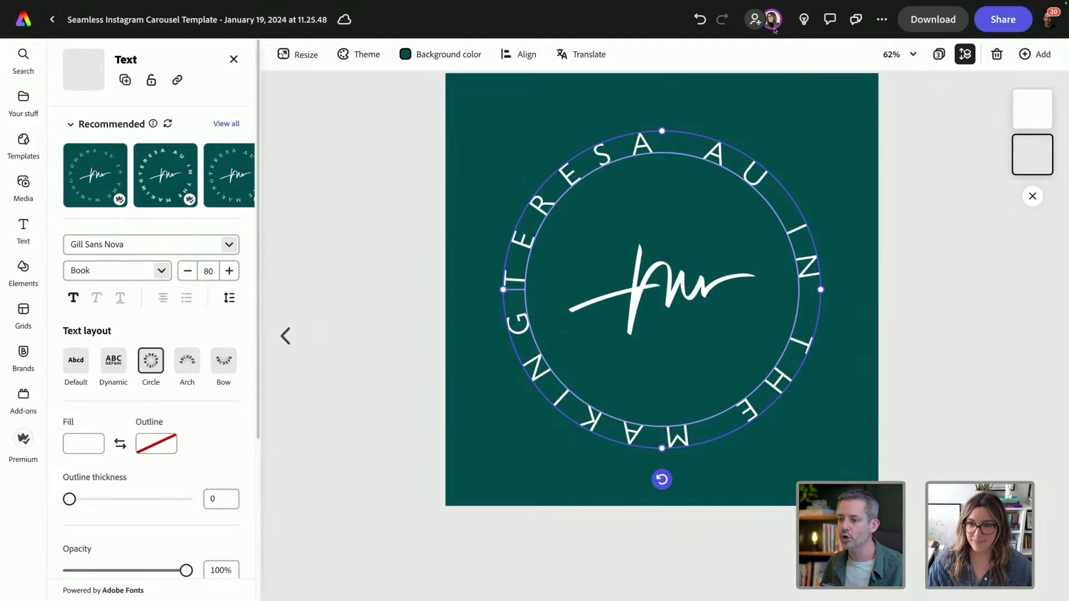
# Return to page 1 and delete the name text beside the photo of the seated woman.
pyautogui.click(939, 54)
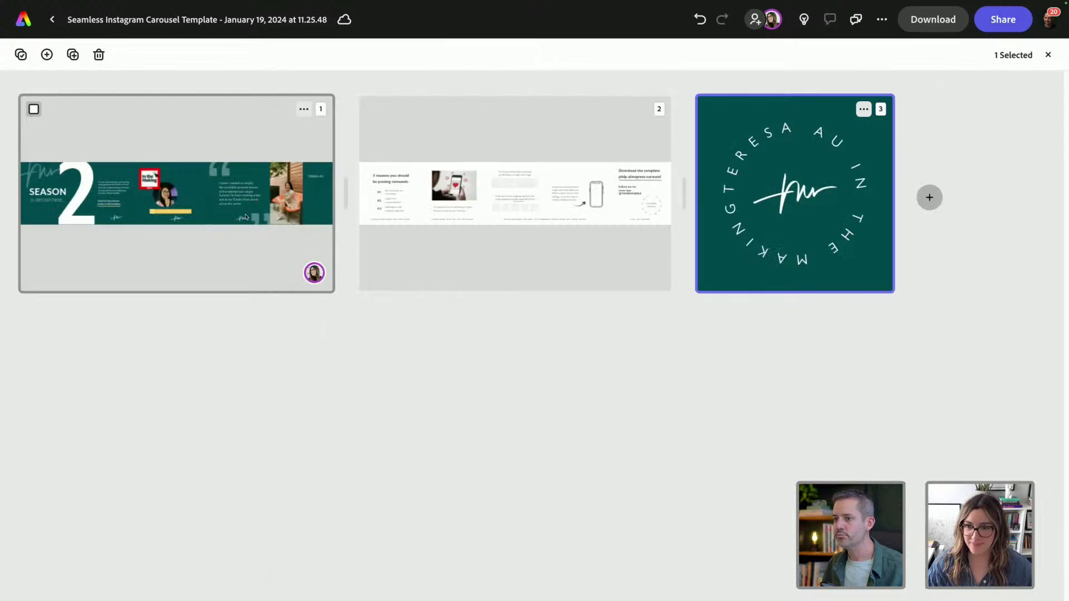
pyautogui.doubleClick(233, 195)
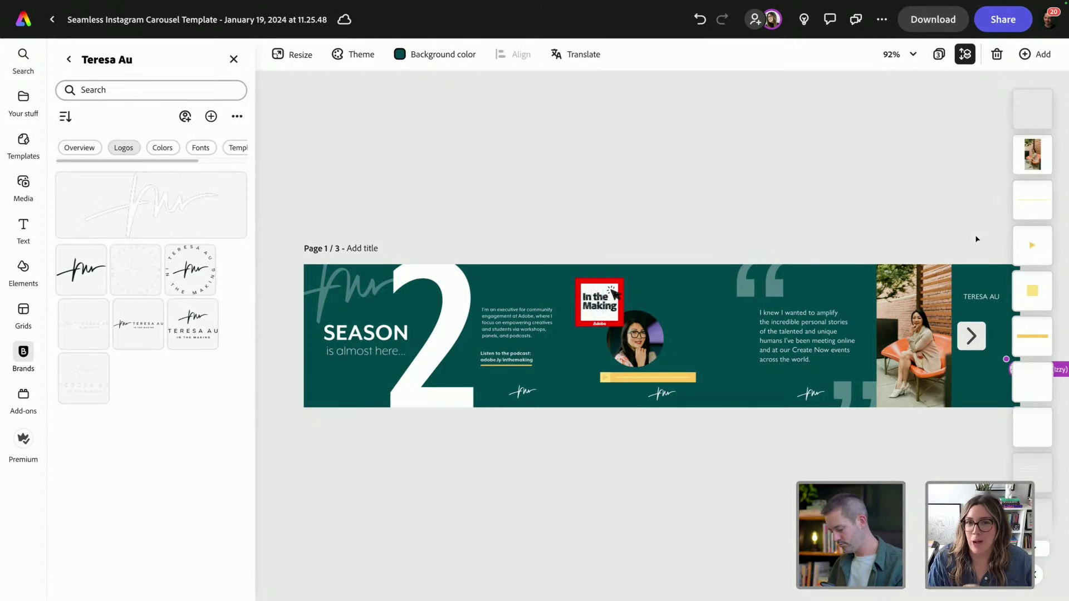
pyautogui.keyDown('ctrl'); pyautogui.scroll(10, 975, 236); pyautogui.keyUp('ctrl')
pyautogui.hscroll(5, 926, 250)
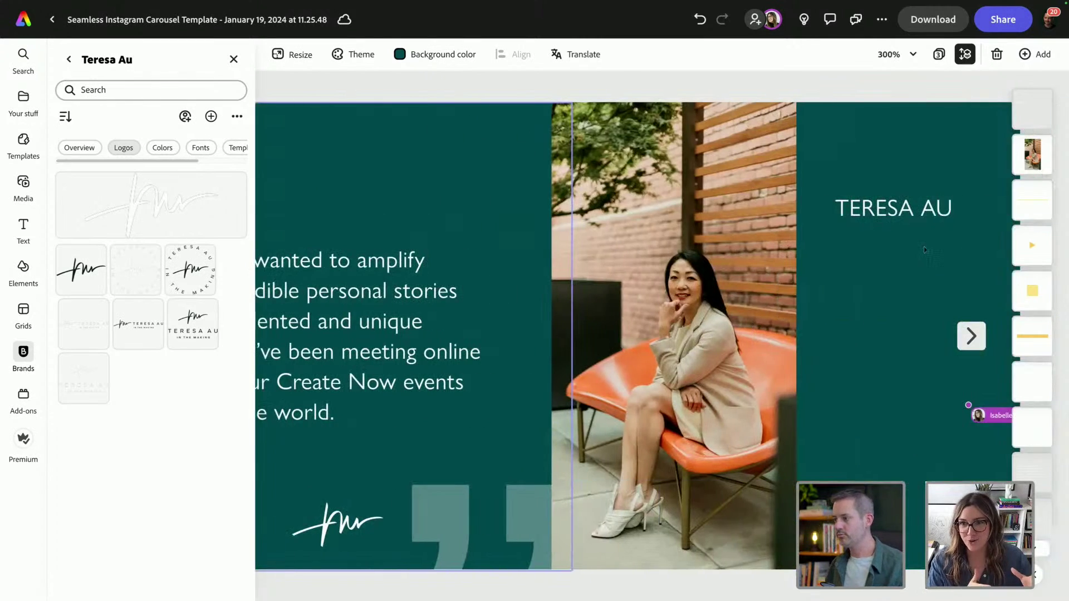
pyautogui.scroll(1, 926, 250)
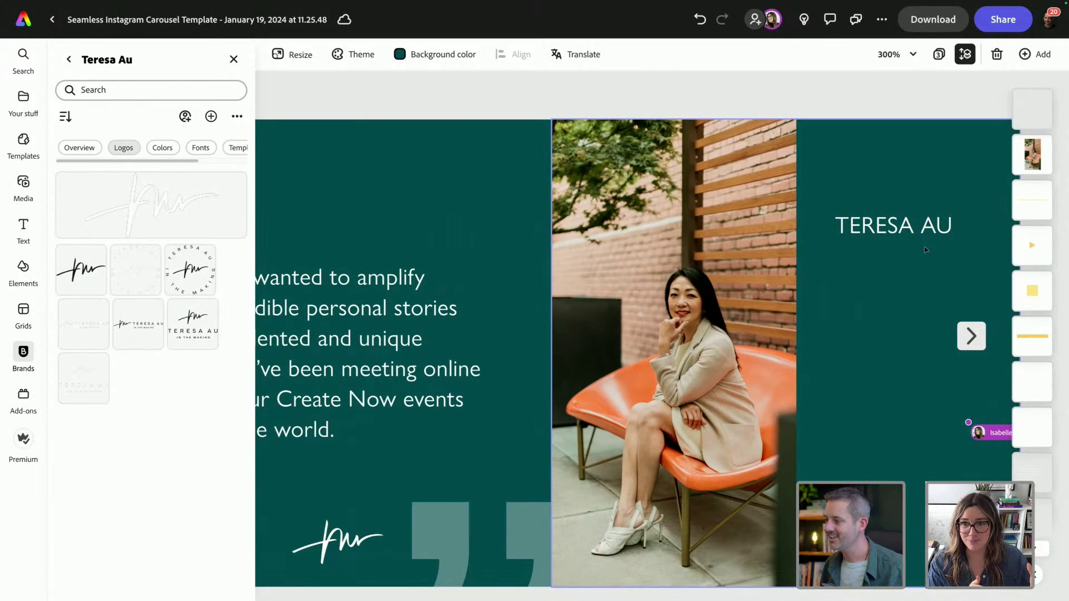
pyautogui.click(927, 228)
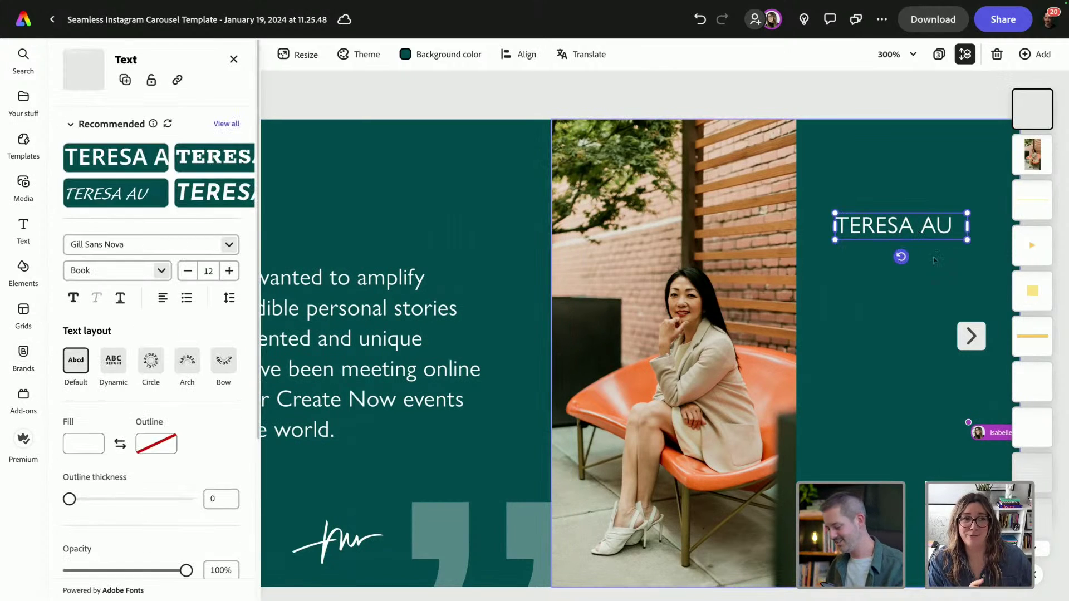
pyautogui.click(971, 336)
# Try sending the seated woman's photo to the back and deleting the dark arrows it covered, and undo these changes.
pyautogui.scroll(-5, 802, 278)
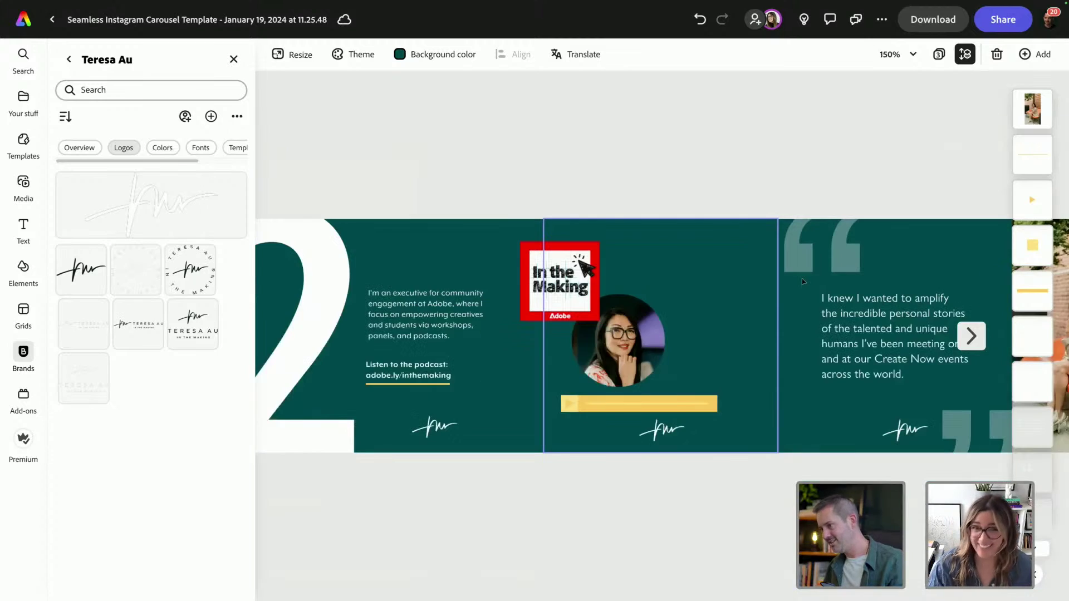
pyautogui.hscroll(3, 802, 278)
pyautogui.scroll(3, 802, 278)
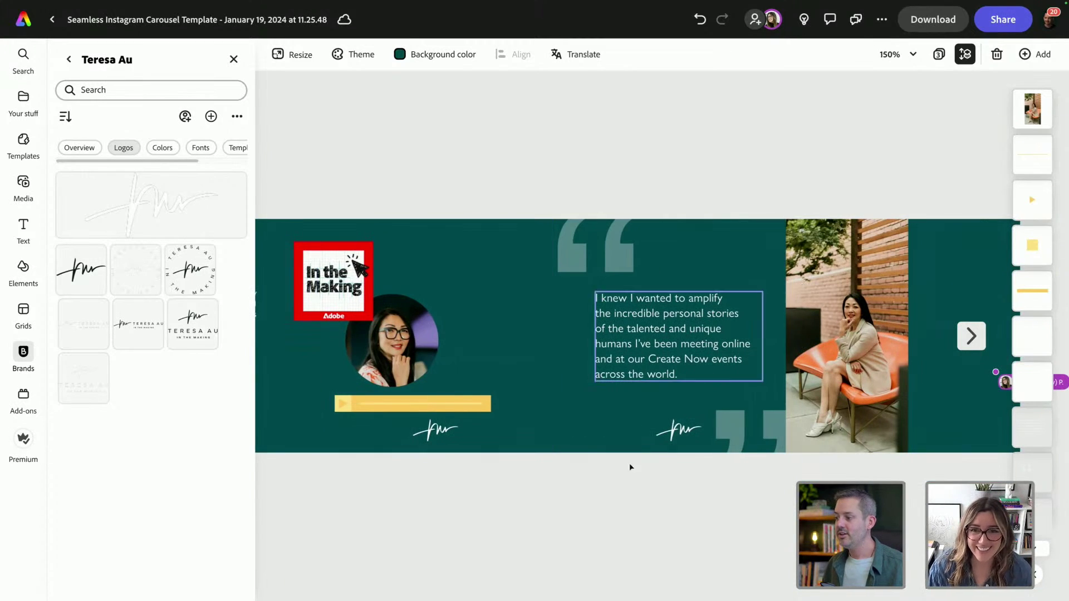
pyautogui.click(850, 419)
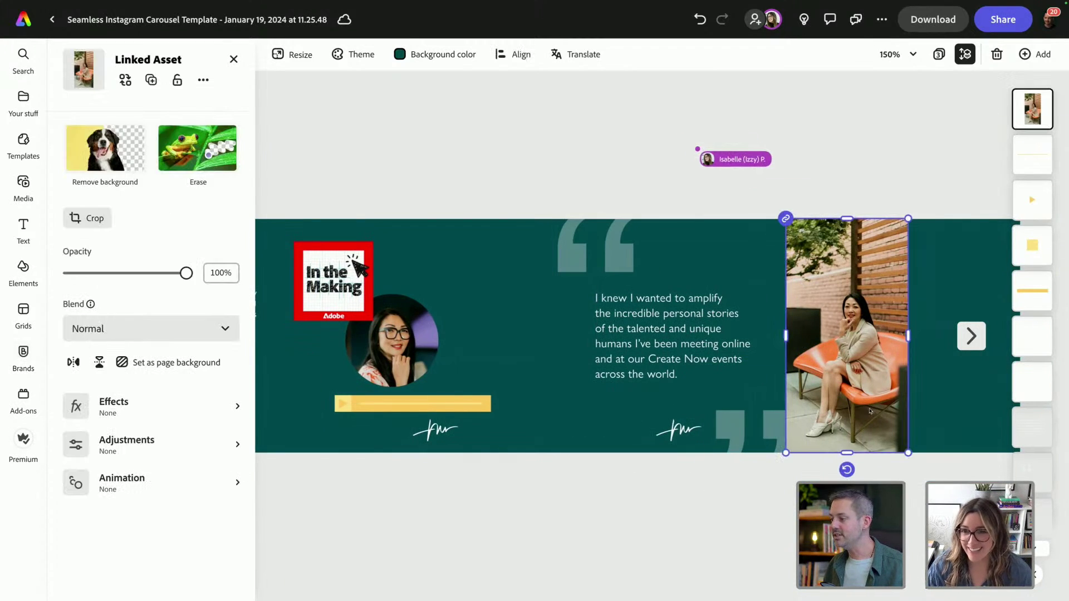
pyautogui.rightClick(868, 414)
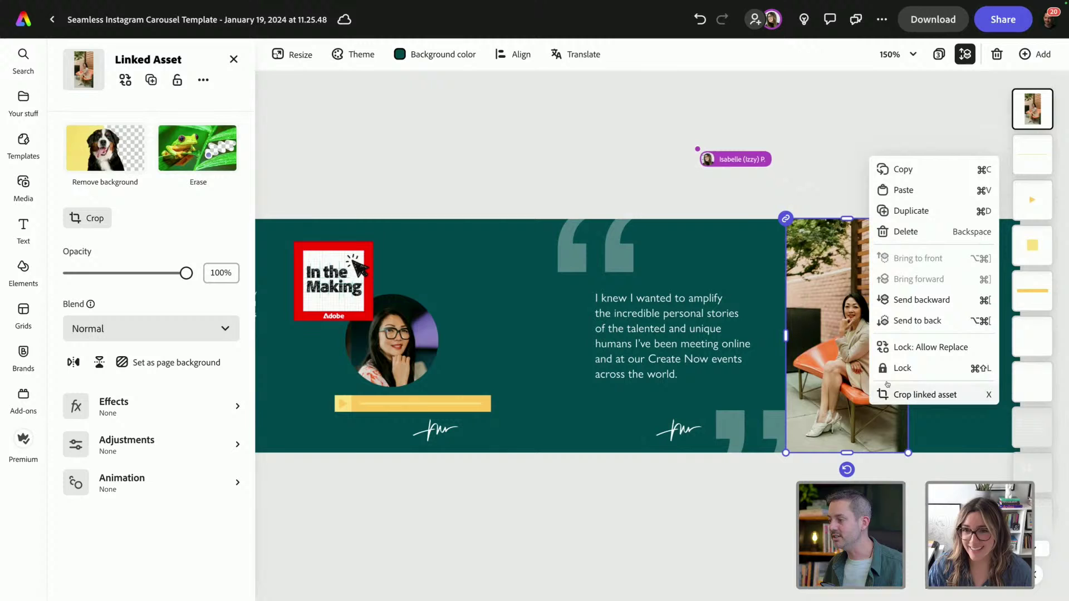
pyautogui.click(917, 322)
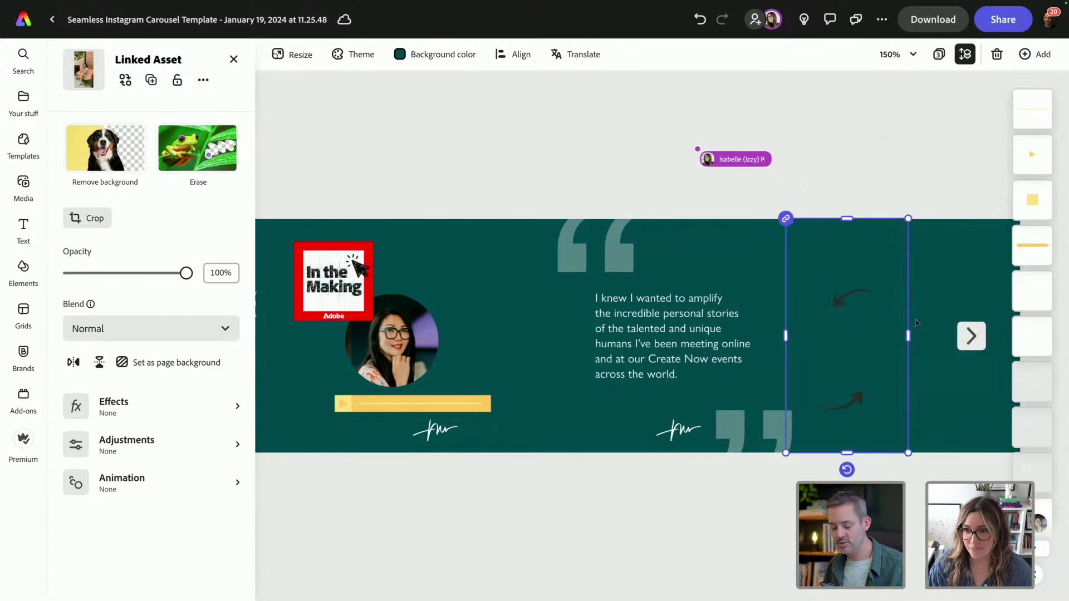
pyautogui.click(838, 401)
pyautogui.press('Escape')
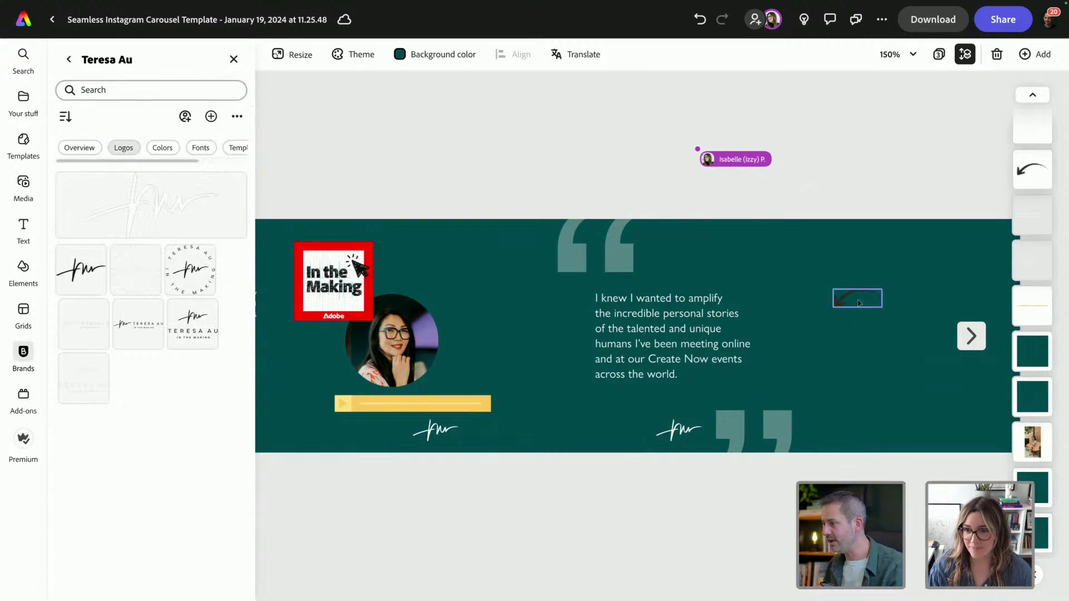
pyautogui.click(852, 300)
pyautogui.press('Escape')
pyautogui.click(851, 305)
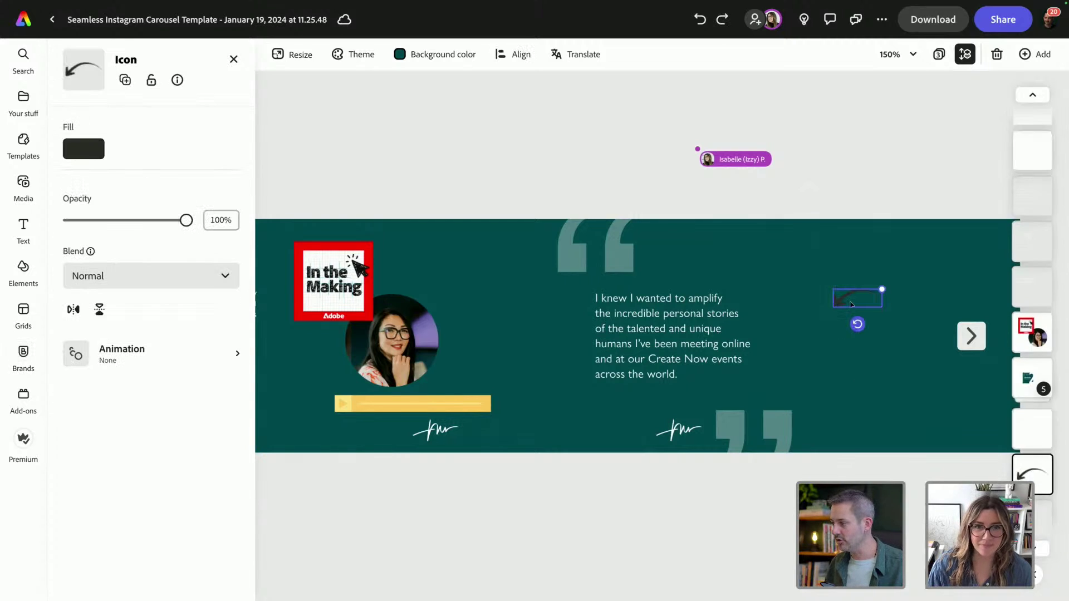
pyautogui.hotkey('ctrl', 'z')
# Move the seated woman's photo aside, delete the two dark arrows behind it, and put the photo back beside the quote.
pyautogui.moveTo(865, 322); pyautogui.dragTo(950, 321)
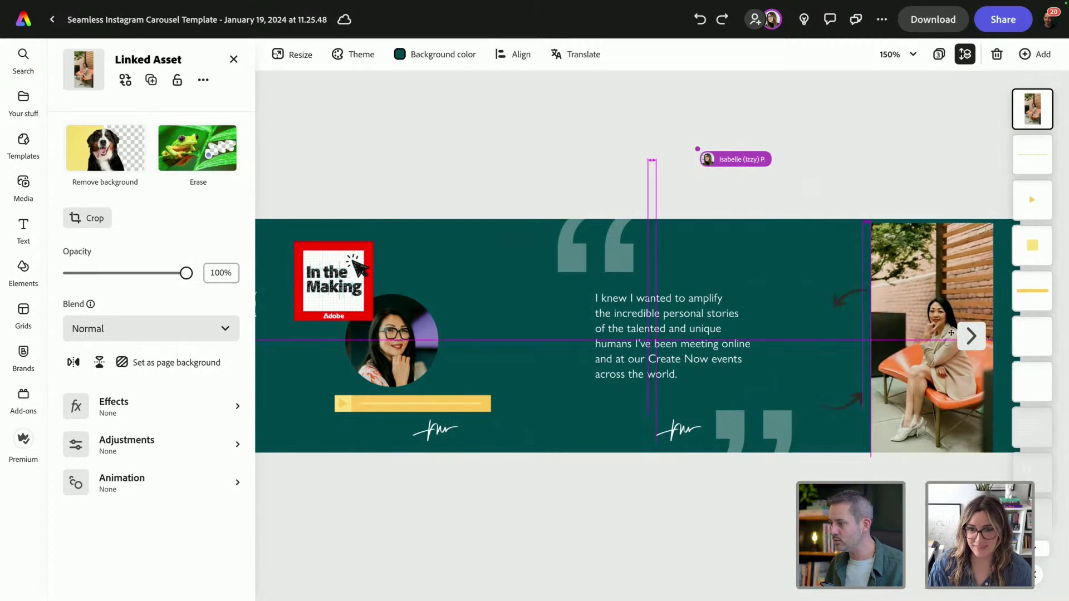
pyautogui.click(846, 405)
pyautogui.press('Escape')
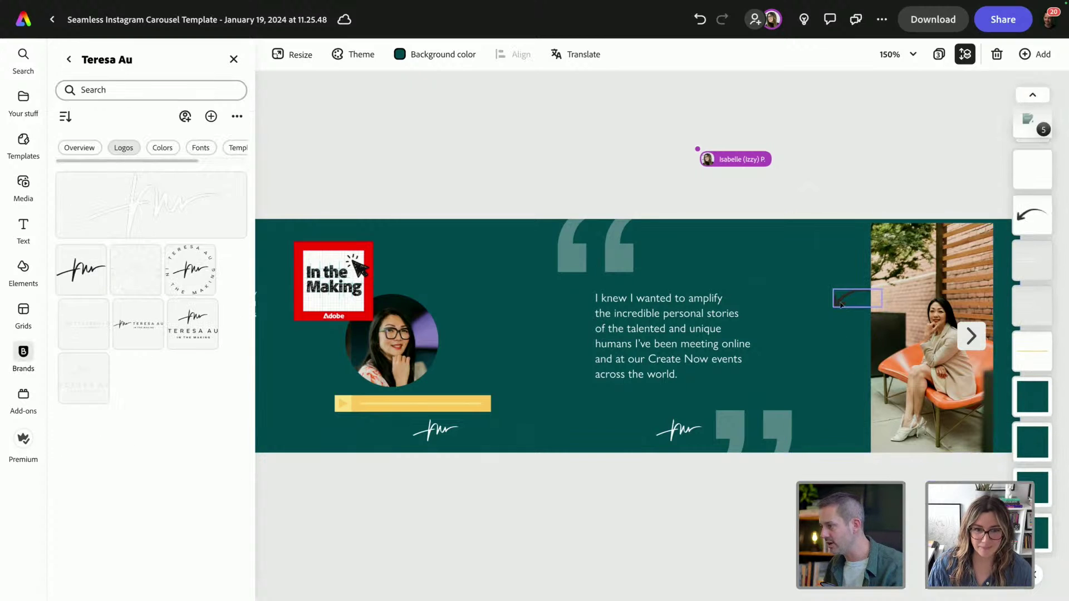
pyautogui.moveTo(904, 337); pyautogui.dragTo(820, 337)
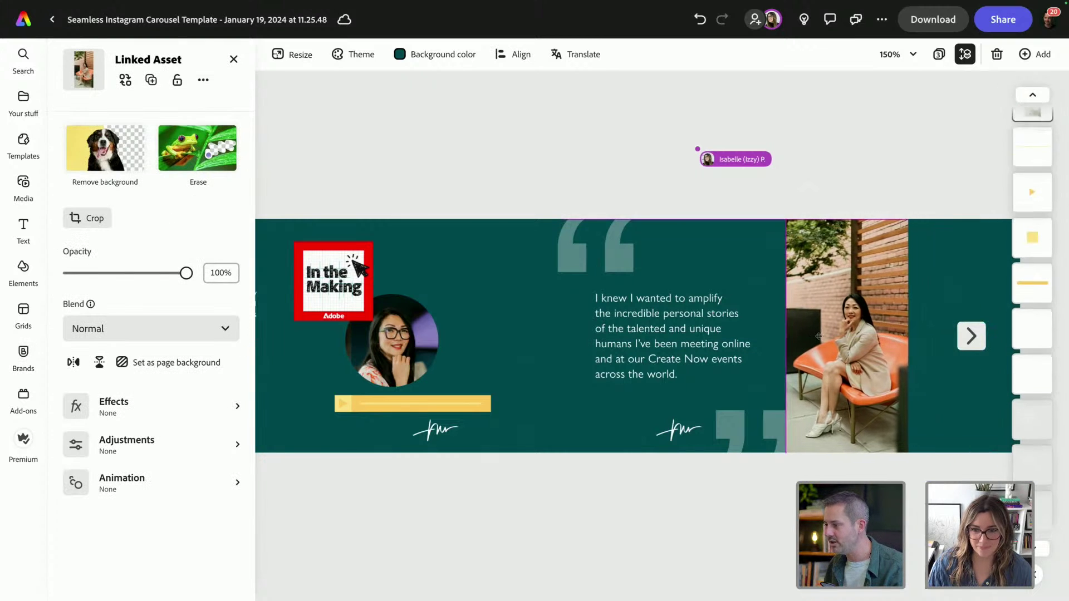
# Bring the large closing quotation mark to the front, above the seated woman's photo.
pyautogui.click(776, 439)
pyautogui.rightClick(776, 438)
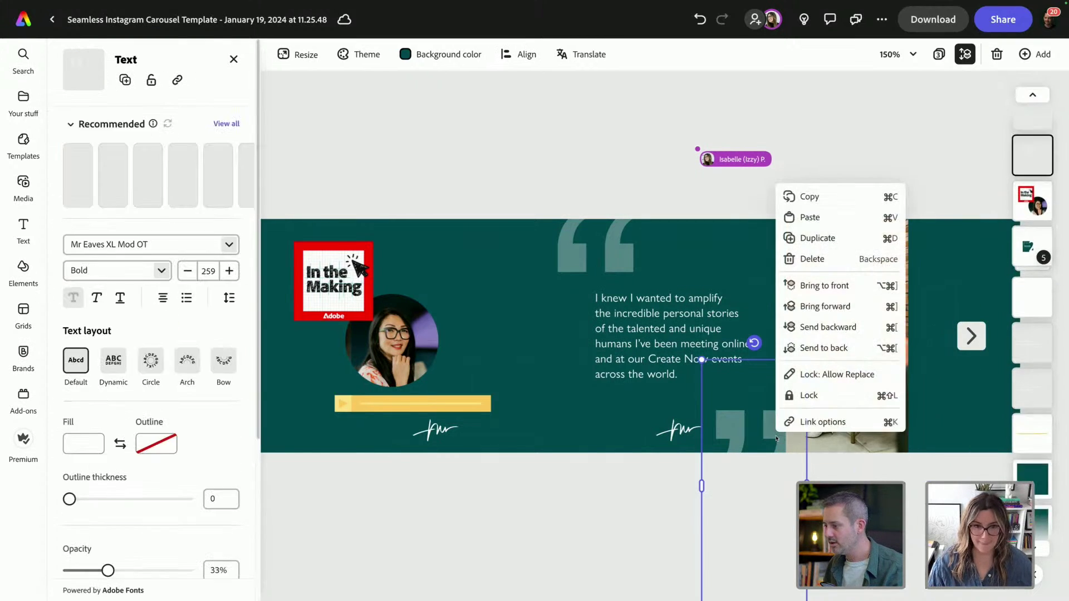
pyautogui.click(815, 286)
pyautogui.click(897, 156)
# Shift the seated woman's photo slightly away from the quote and widen it to fill the carousel's final panel.
pyautogui.hscroll(-4, 870, 392)
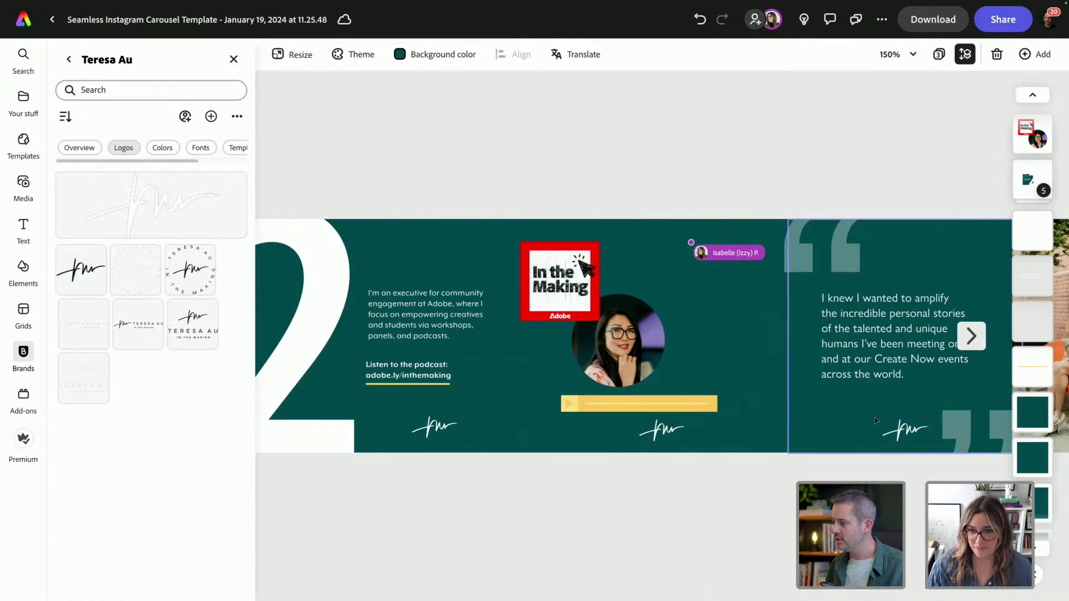
pyautogui.hscroll(4, 870, 391)
pyautogui.moveTo(867, 380); pyautogui.dragTo(890, 378)
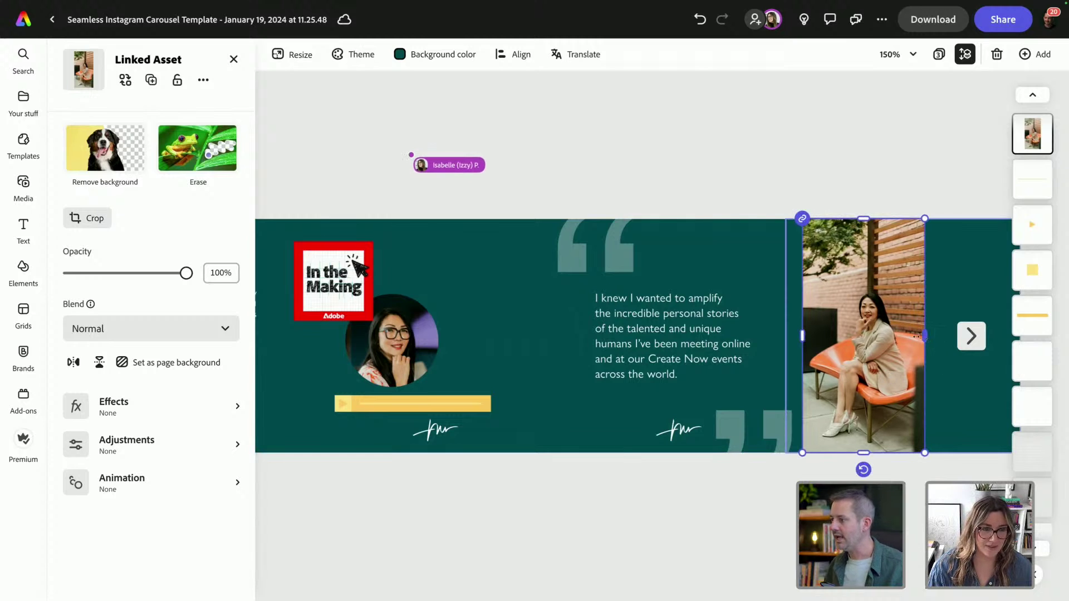
pyautogui.moveTo(888, 337); pyautogui.dragTo(1020, 336)
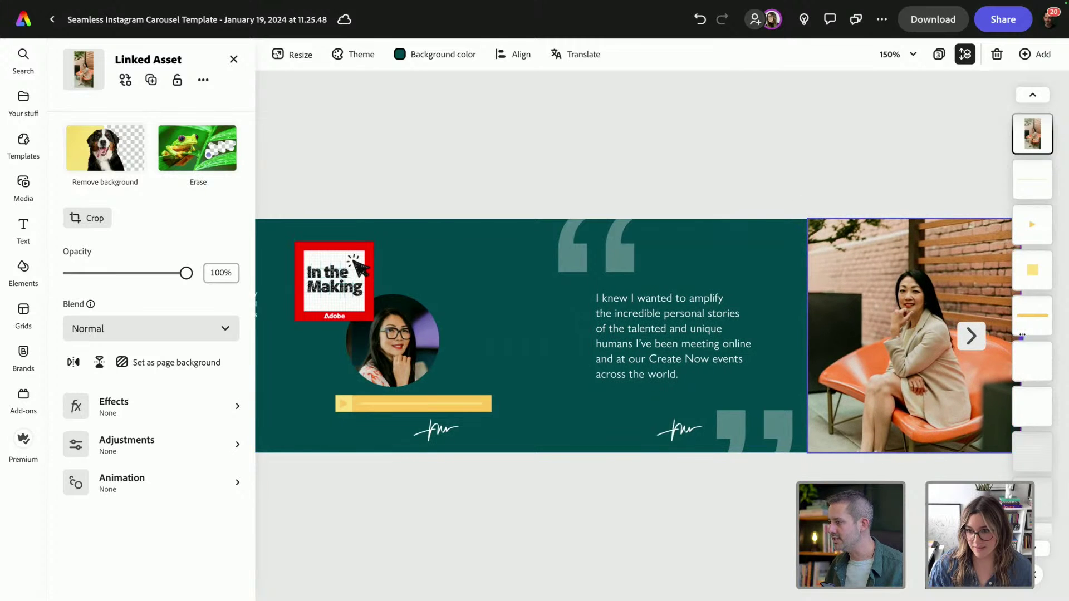
pyautogui.moveTo(892, 319); pyautogui.dragTo(893, 319)
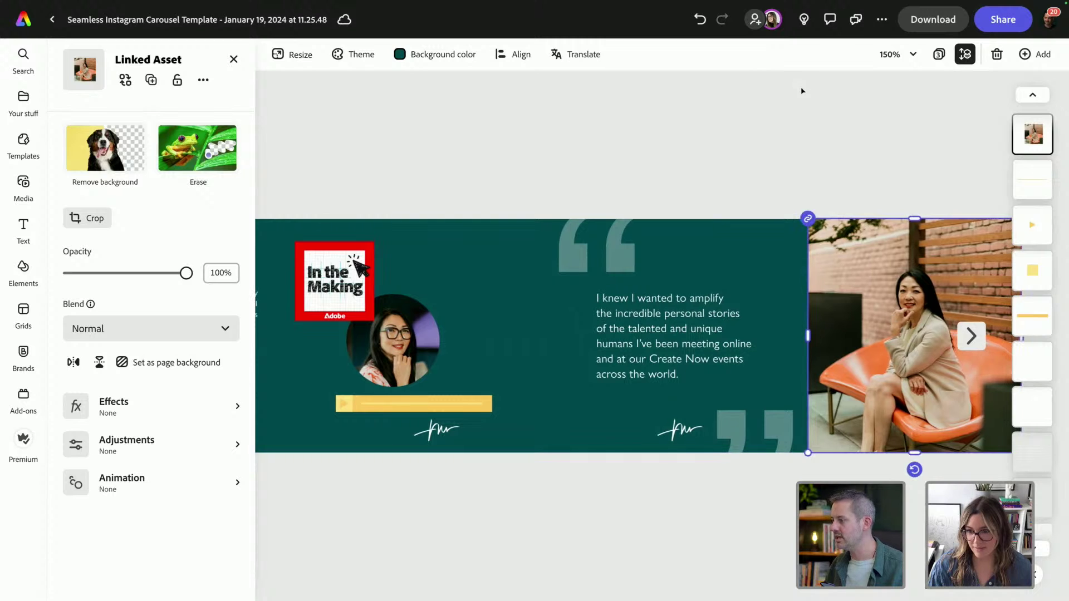
pyautogui.click(832, 127)
# Review the page 1 carousel, examining the layout from the Season 2 cover through to the final photo.
pyautogui.hscroll(-5, 507, 334)
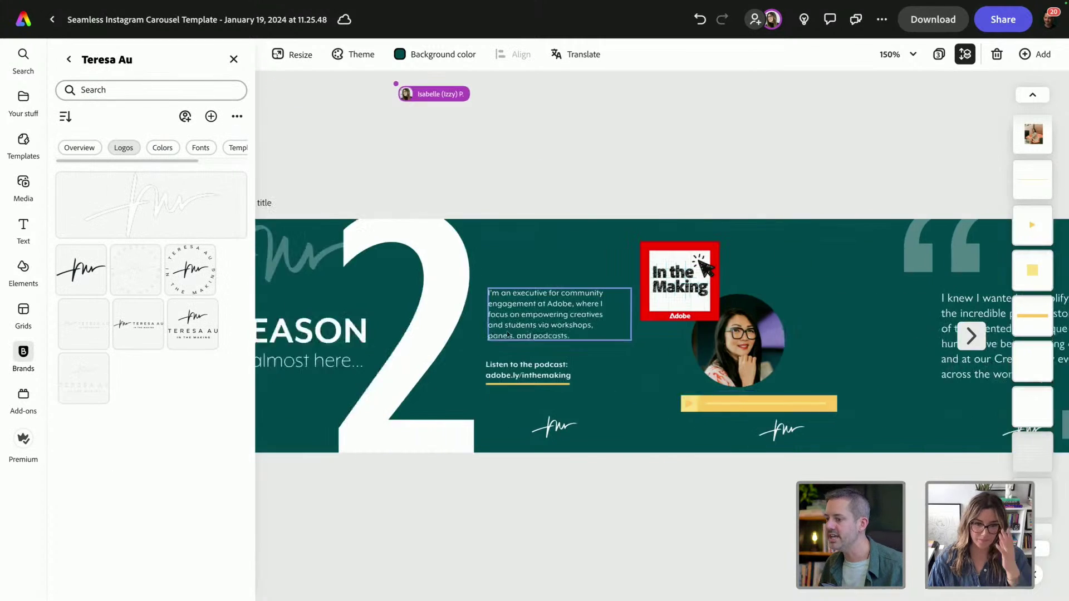
pyautogui.hscroll(5, 506, 333)
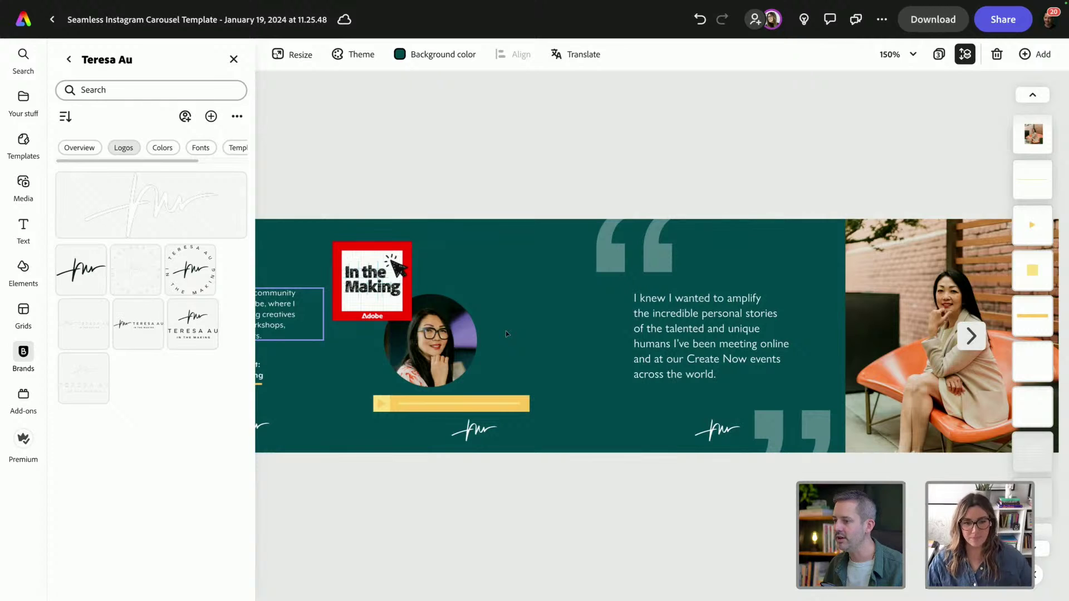
pyautogui.hscroll(1, 505, 333)
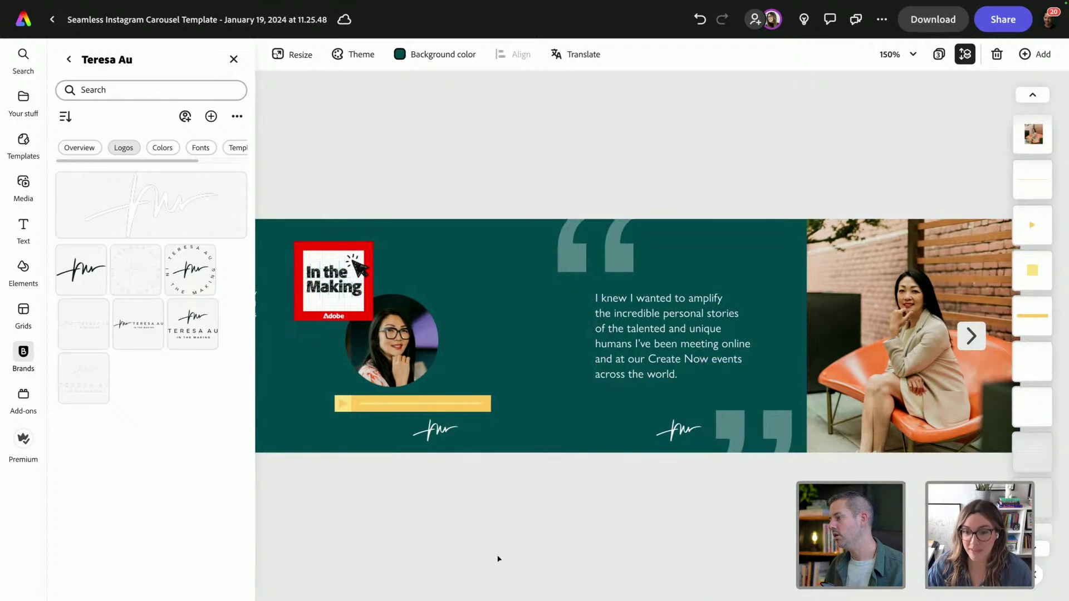
pyautogui.click(234, 59)
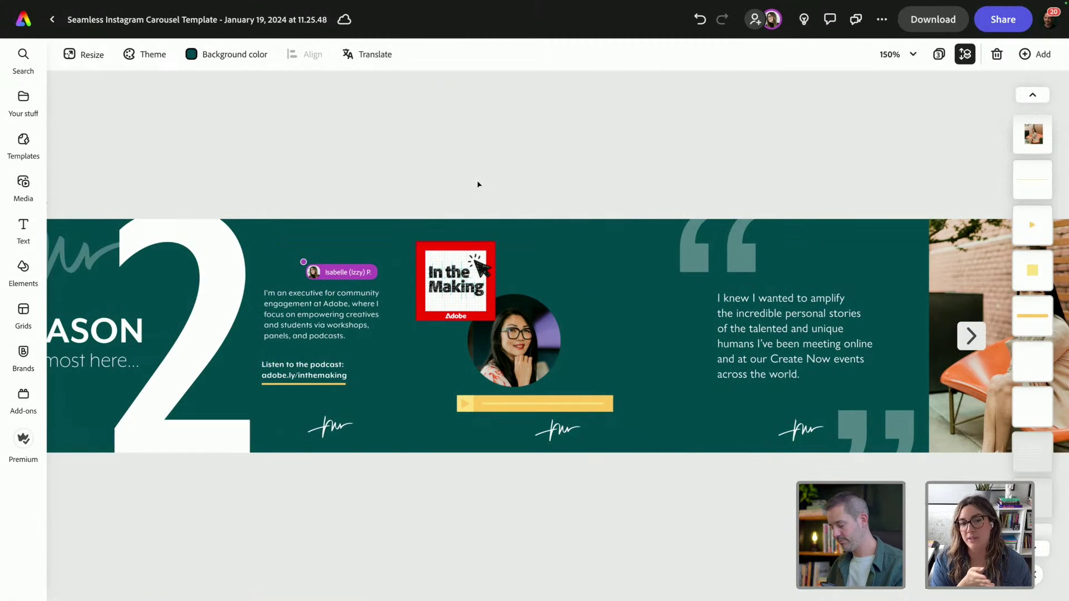
pyautogui.hotkey('ctrl', '0')
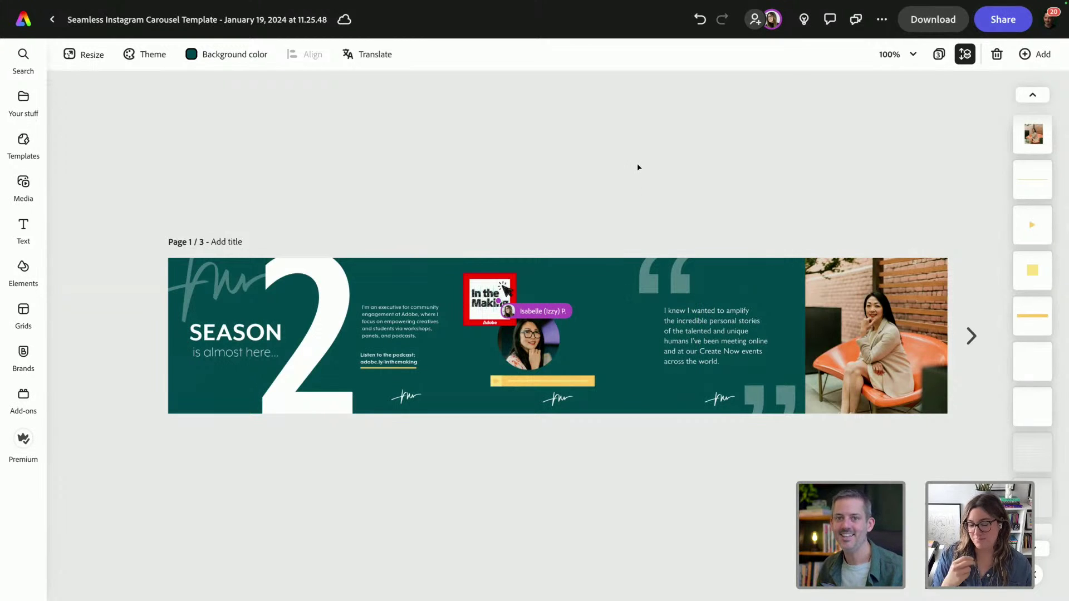
pyautogui.press('super+equal')
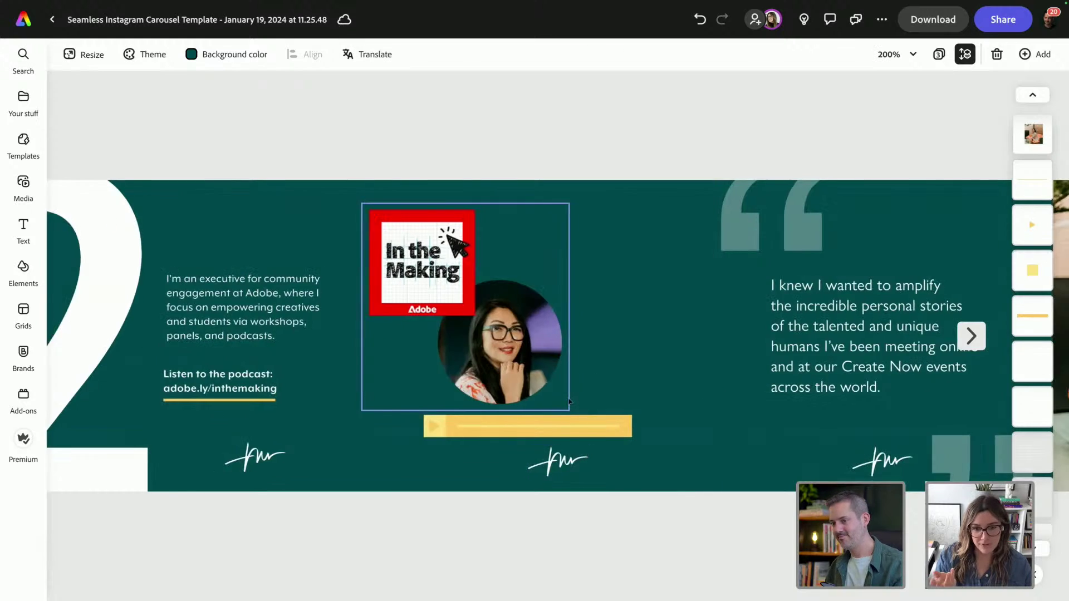
pyautogui.hscroll(-5, 567, 400)
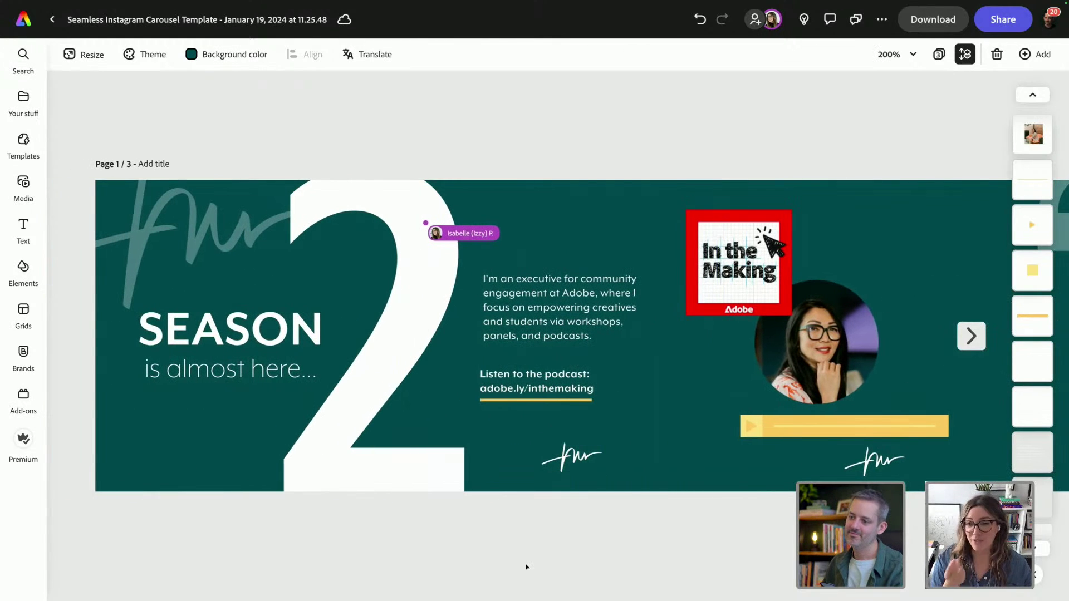
pyautogui.hscroll(5, 595, 537)
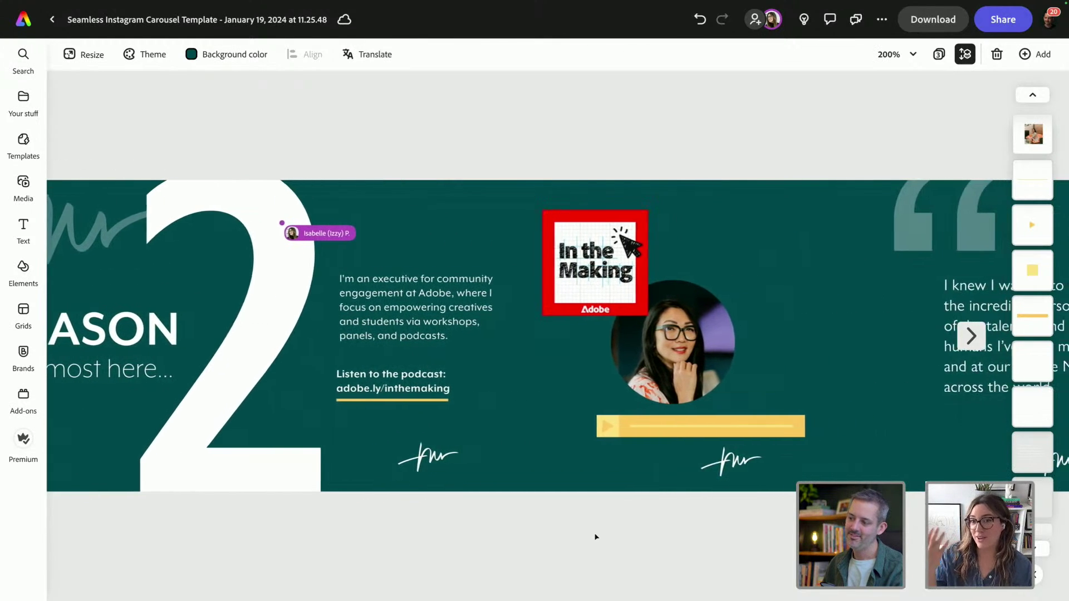
# Examine the carousel panels from the Season 2 cover to the seated woman's photo, including the podcast and quote panels.
pyautogui.hscroll(7, 601, 536)
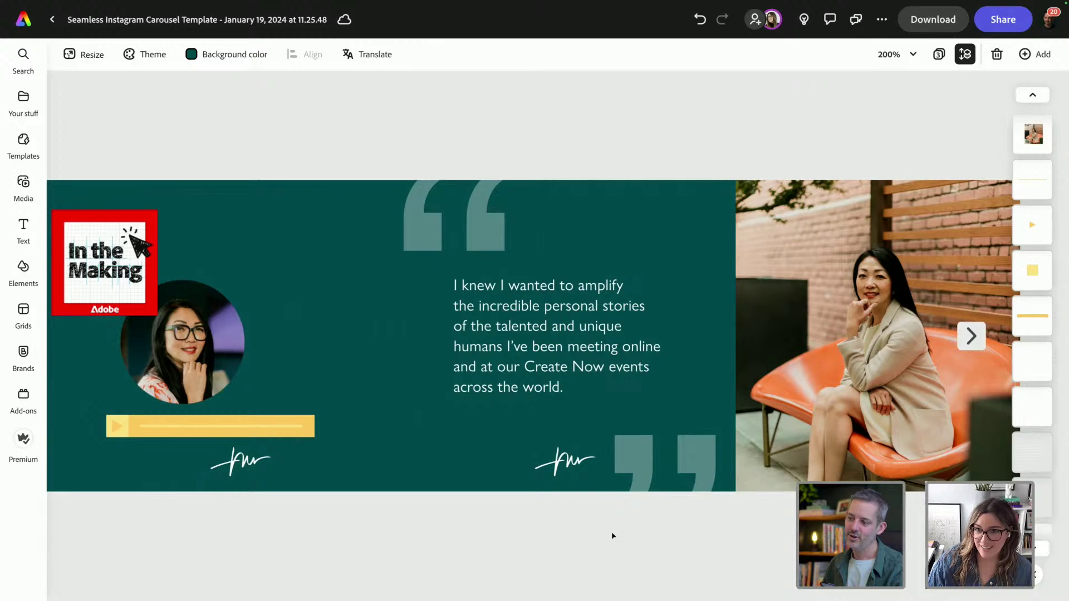
pyautogui.hscroll(-12, 617, 445)
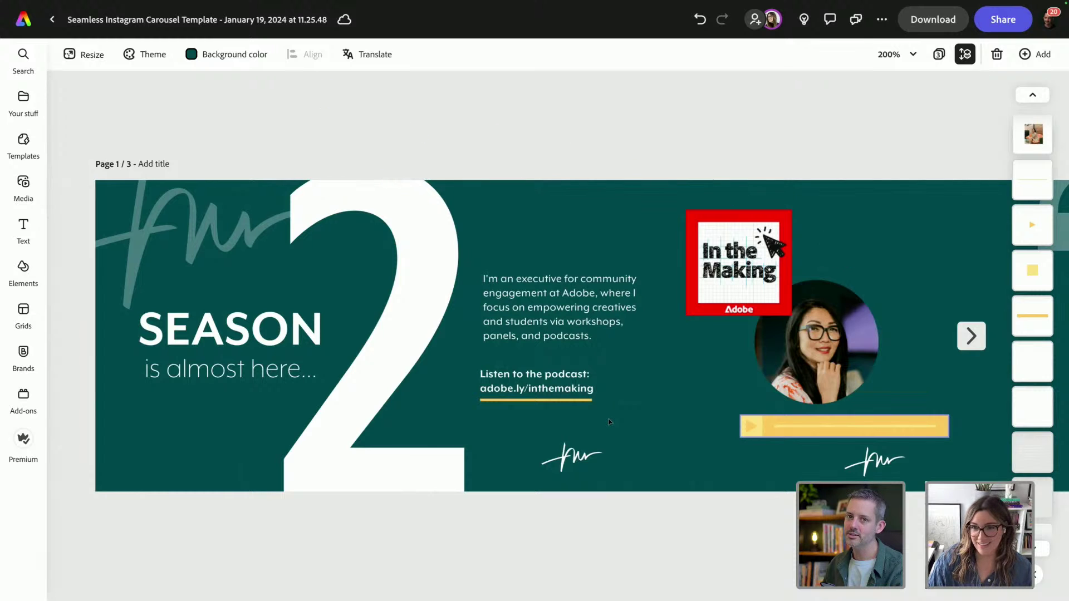
pyautogui.hscroll(12, 609, 419)
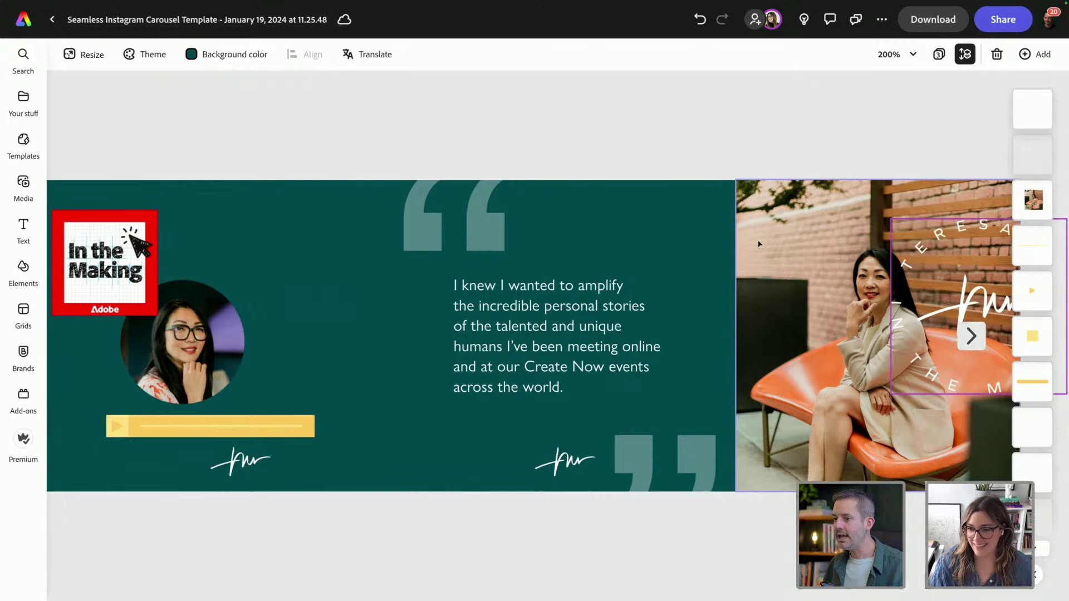
pyautogui.hscroll(-8, 759, 243)
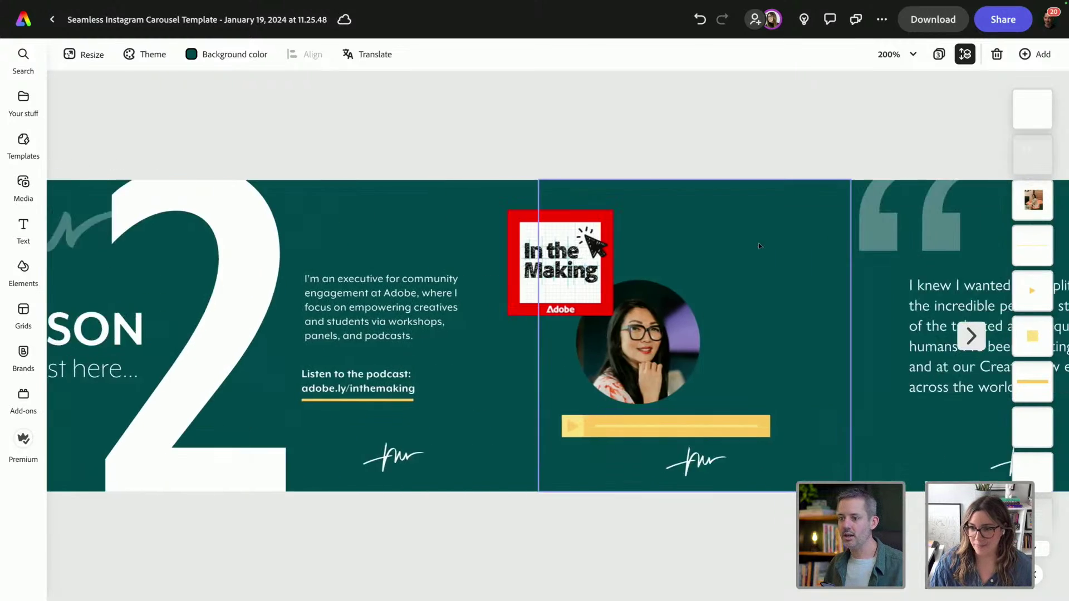
pyautogui.hscroll(8, 758, 246)
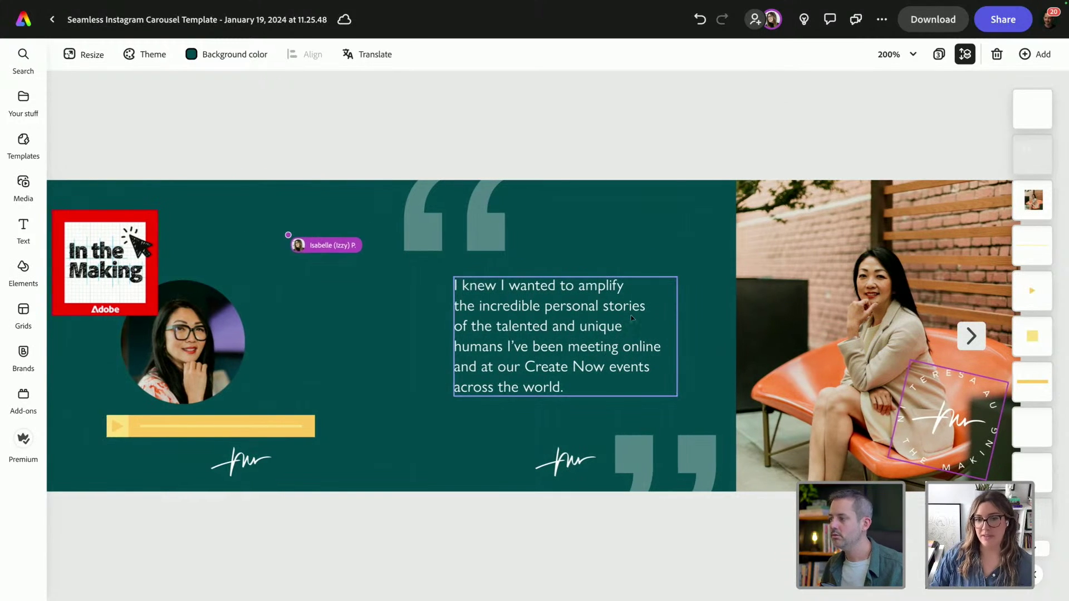
pyautogui.hscroll(-5, 630, 316)
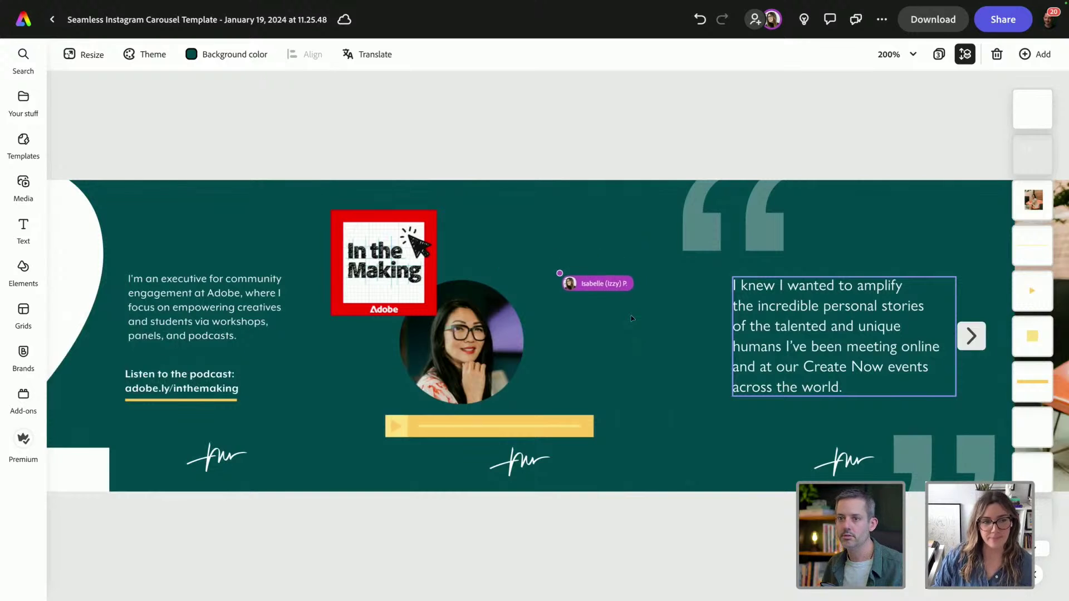
pyautogui.hscroll(-1, 631, 318)
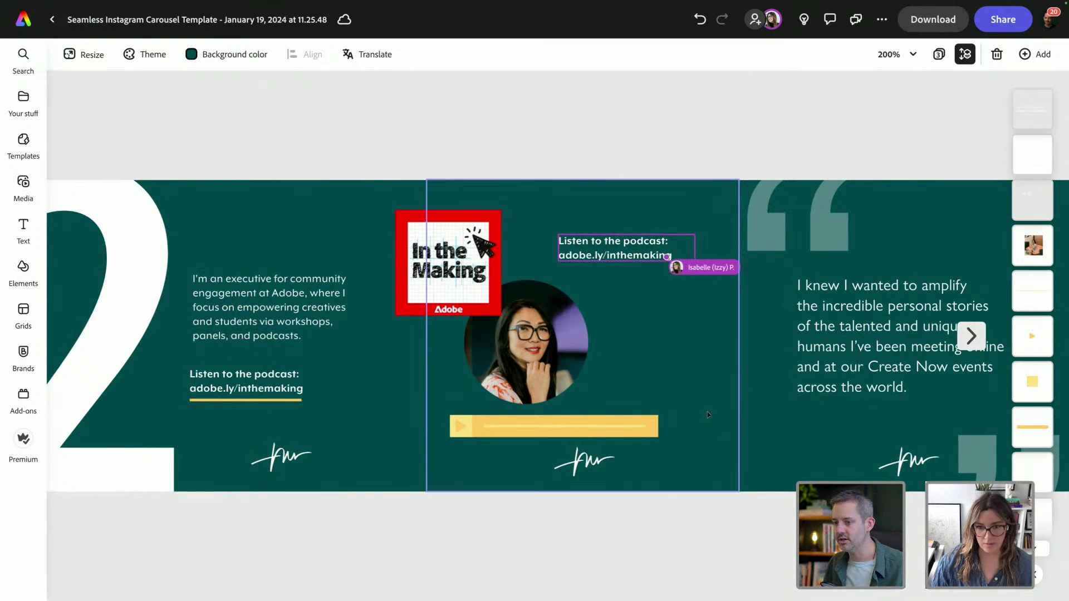
pyautogui.hscroll(-2, 709, 416)
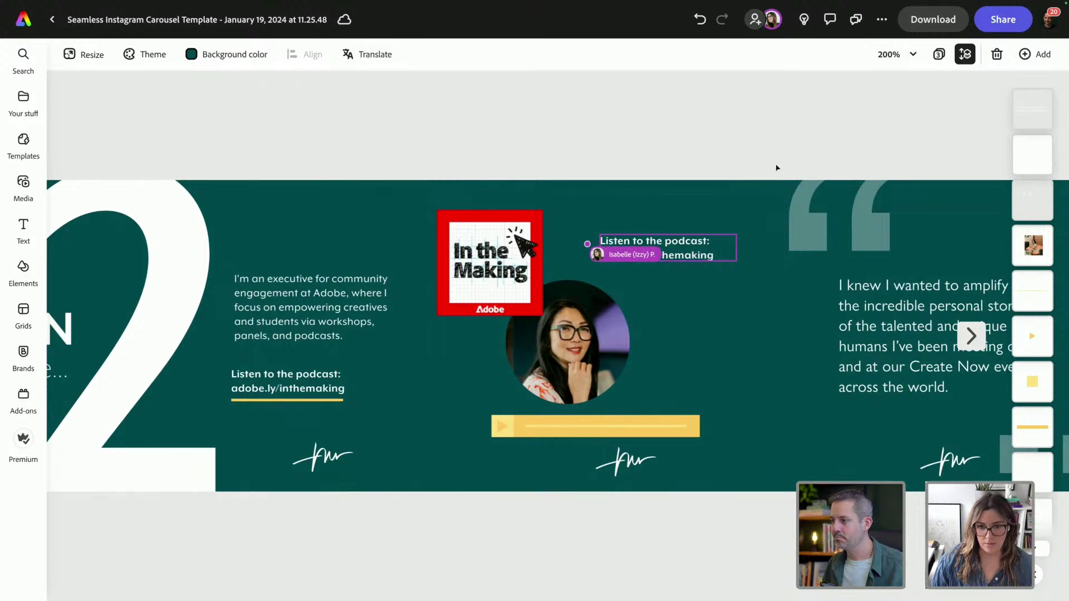
pyautogui.hscroll(2, 776, 173)
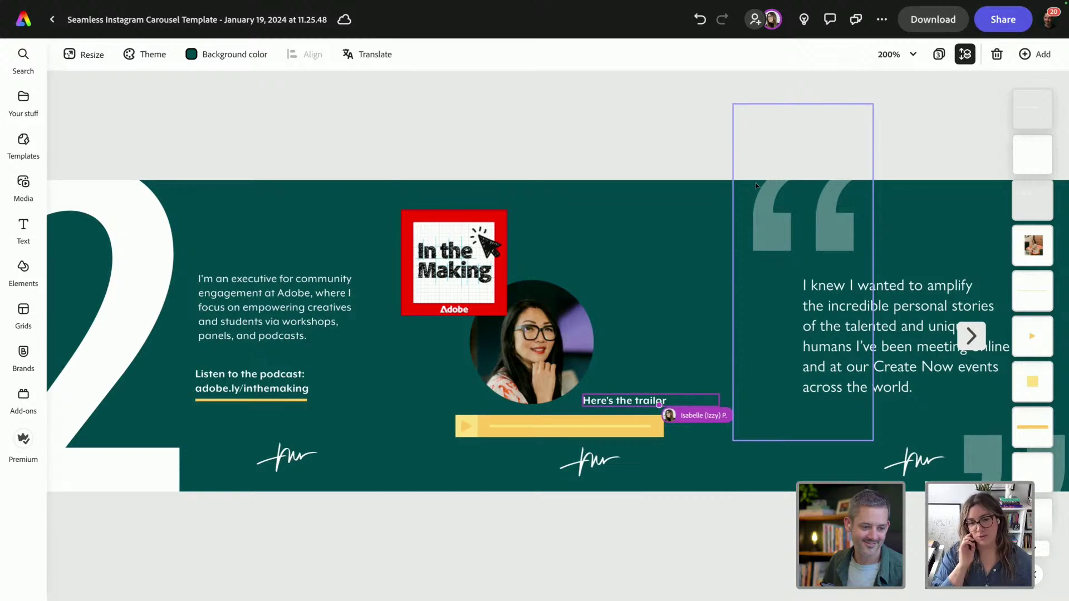
# Move the "Here's the trailor" caption up beside the podcast cover and add a hand-drawn curved arrow from the lines and arrows shapes.
pyautogui.click(641, 399)
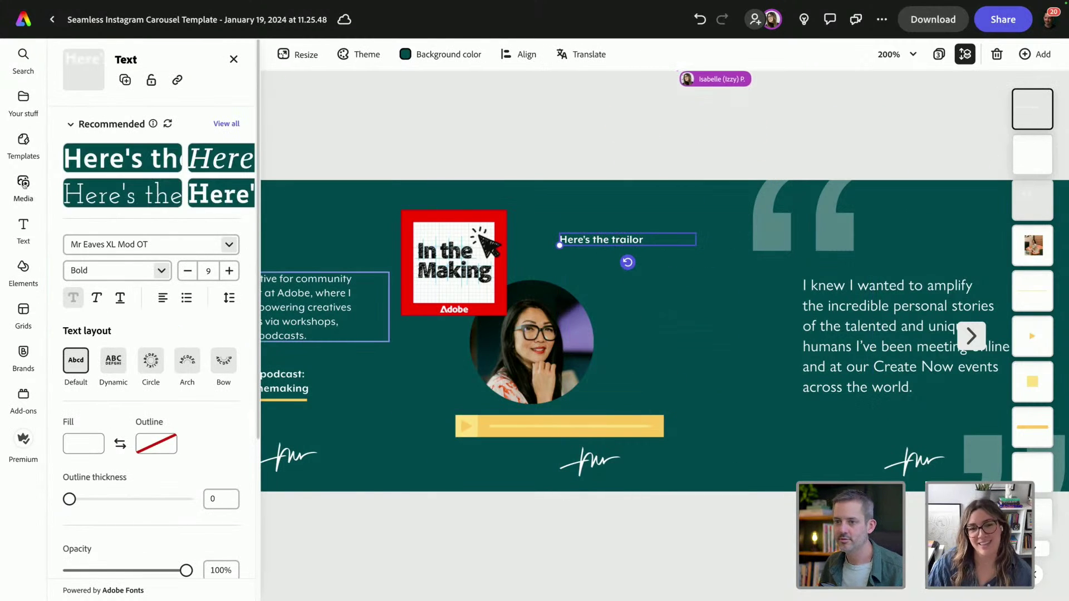
pyautogui.click(23, 269)
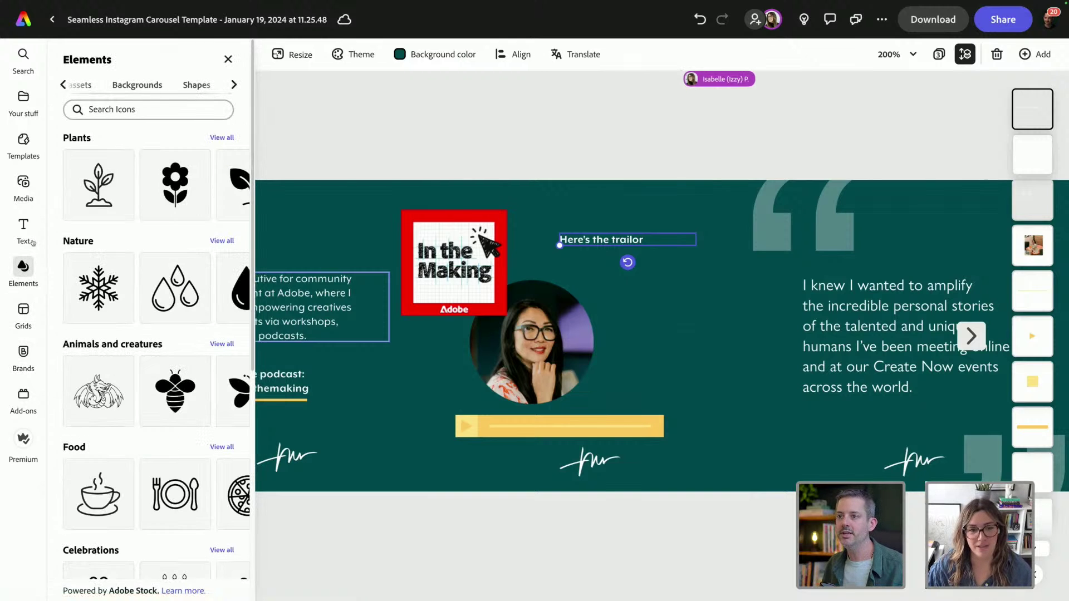
pyautogui.click(183, 90)
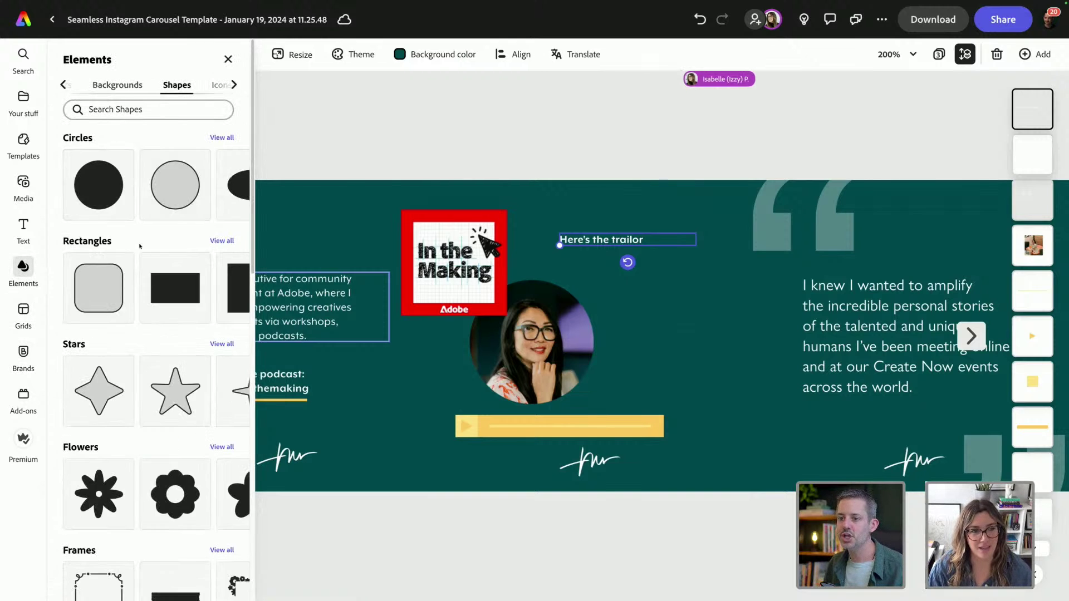
pyautogui.scroll(-5, 117, 244)
pyautogui.scroll(-5, 117, 244)
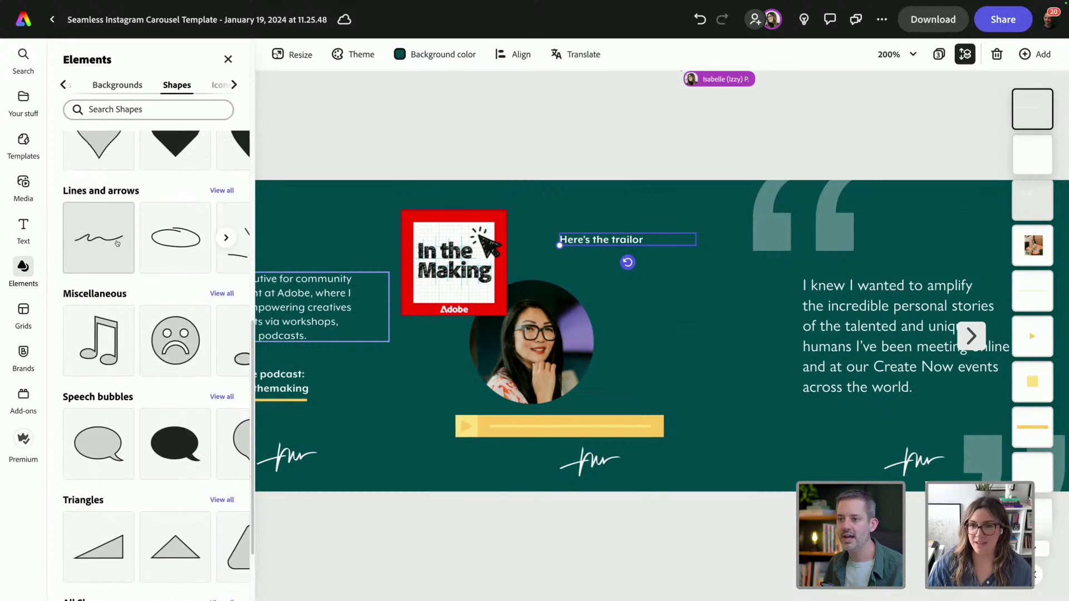
pyautogui.scroll(1, 121, 232)
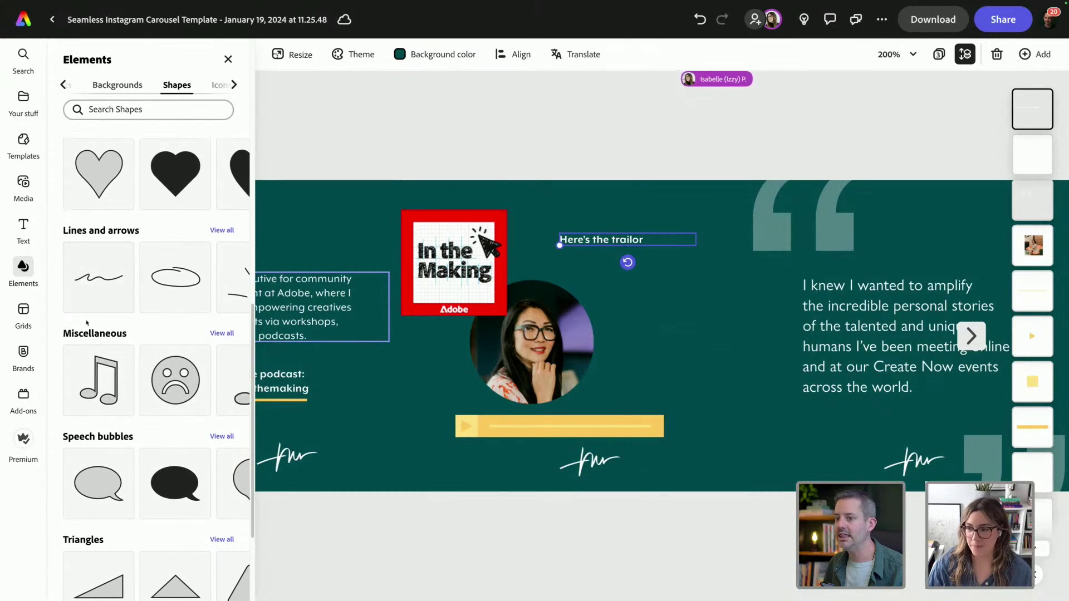
pyautogui.click(222, 230)
pyautogui.scroll(-4, 206, 354)
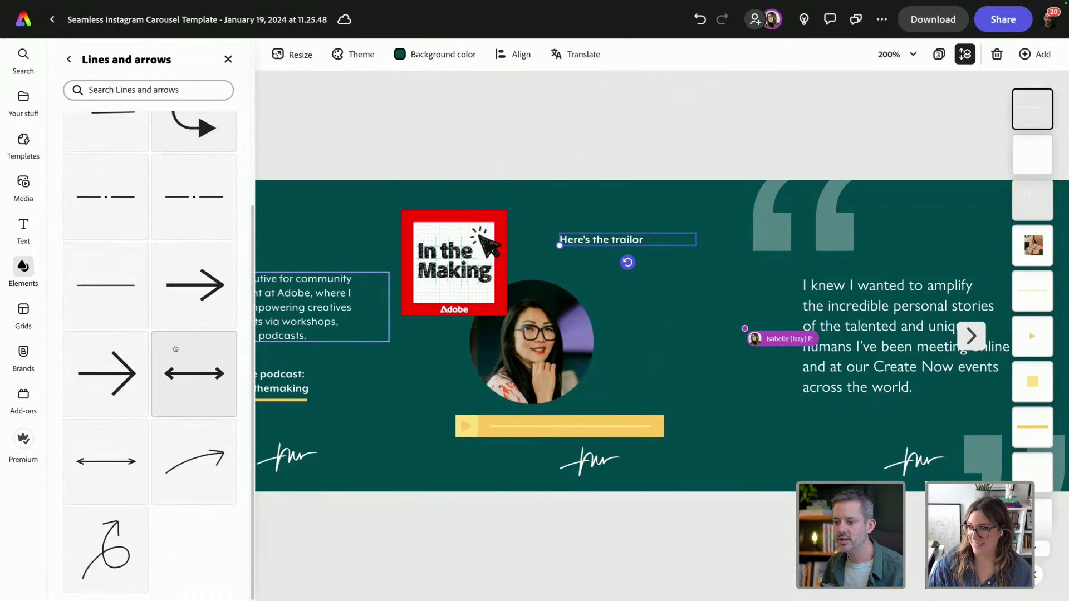
pyautogui.click(173, 443)
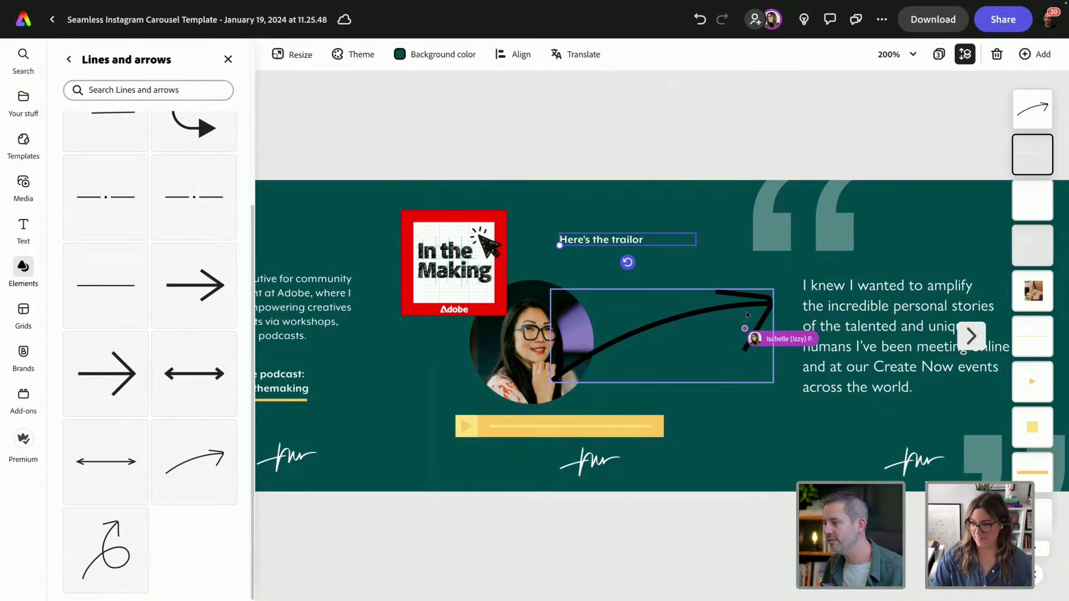
# Shrink the curved arrow on the podcast panel and set its border to the golden yellow brand color.
pyautogui.moveTo(771, 290); pyautogui.dragTo(716, 294)
pyautogui.click(83, 149)
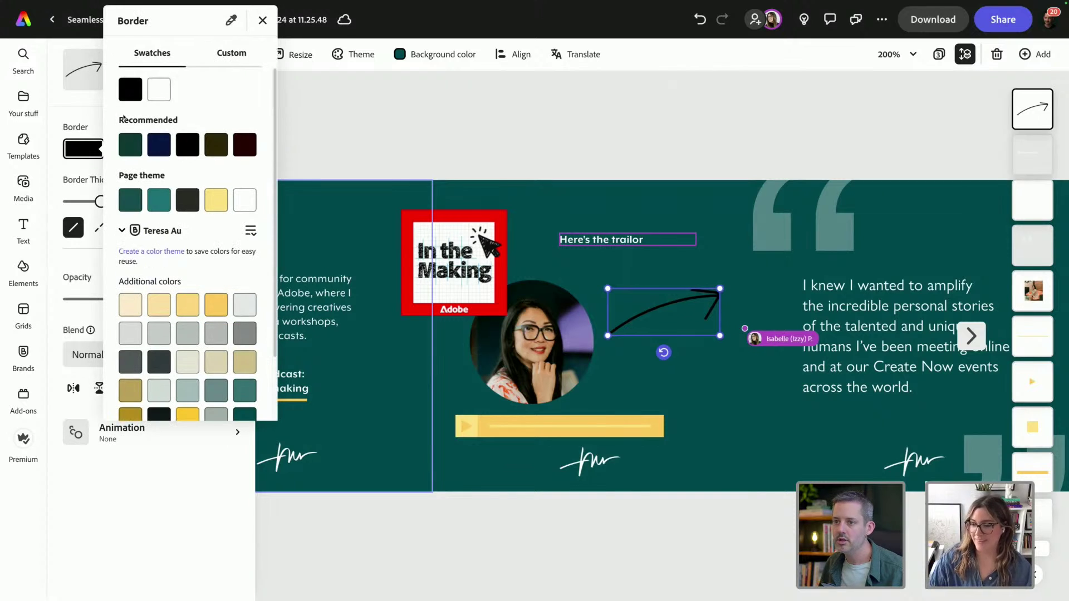
pyautogui.click(216, 305)
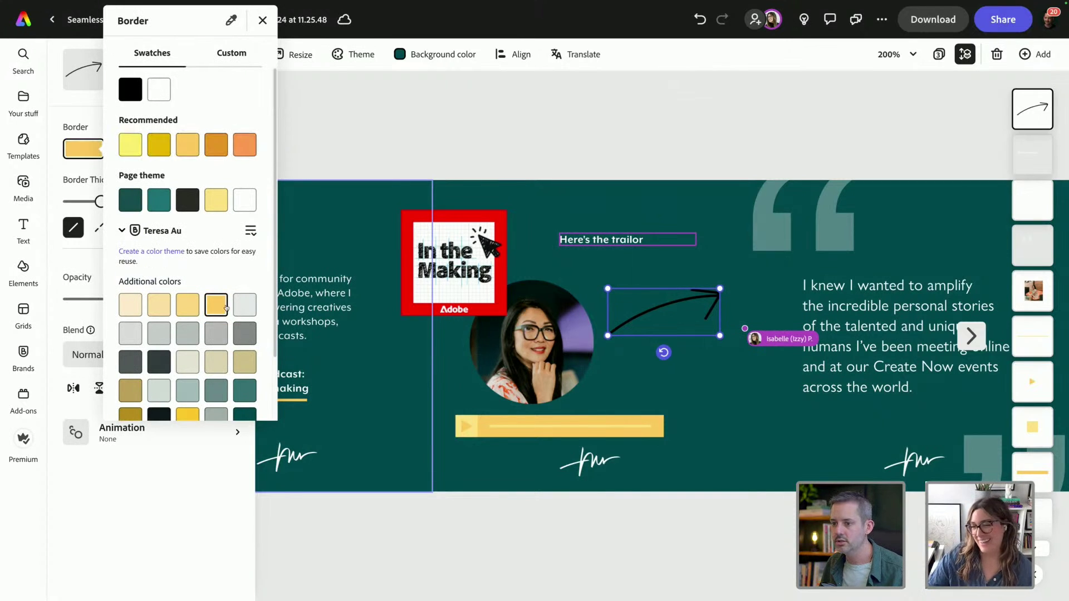
pyautogui.click(721, 338)
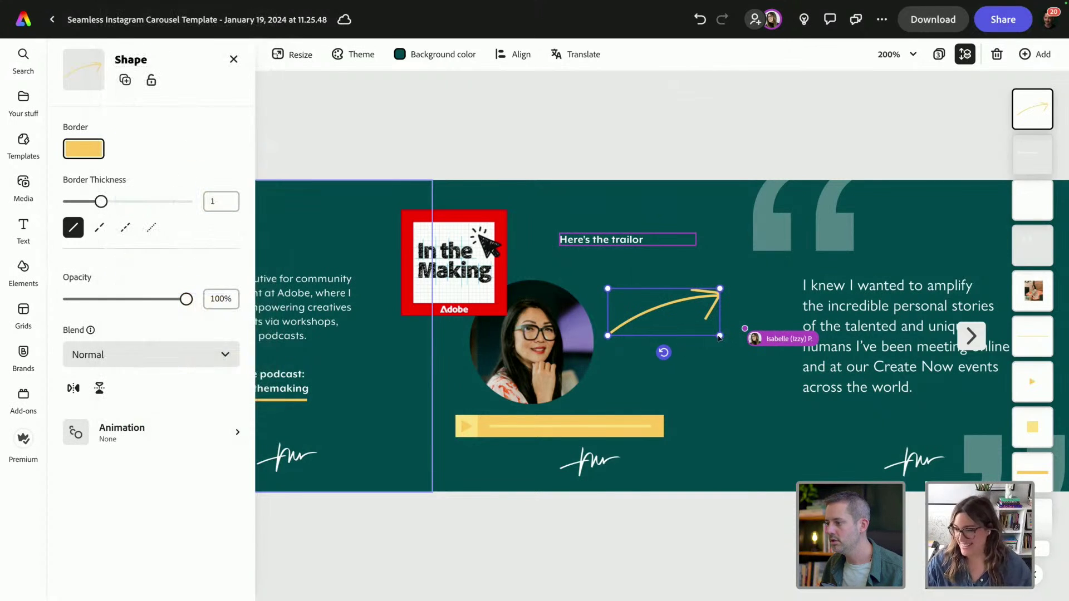
# Rotate and shrink the arrow so it points down toward the podcast portrait, and set its border to white.
pyautogui.moveTo(663, 352); pyautogui.dragTo(622, 296)
pyautogui.moveTo(633, 336); pyautogui.dragTo(619, 294)
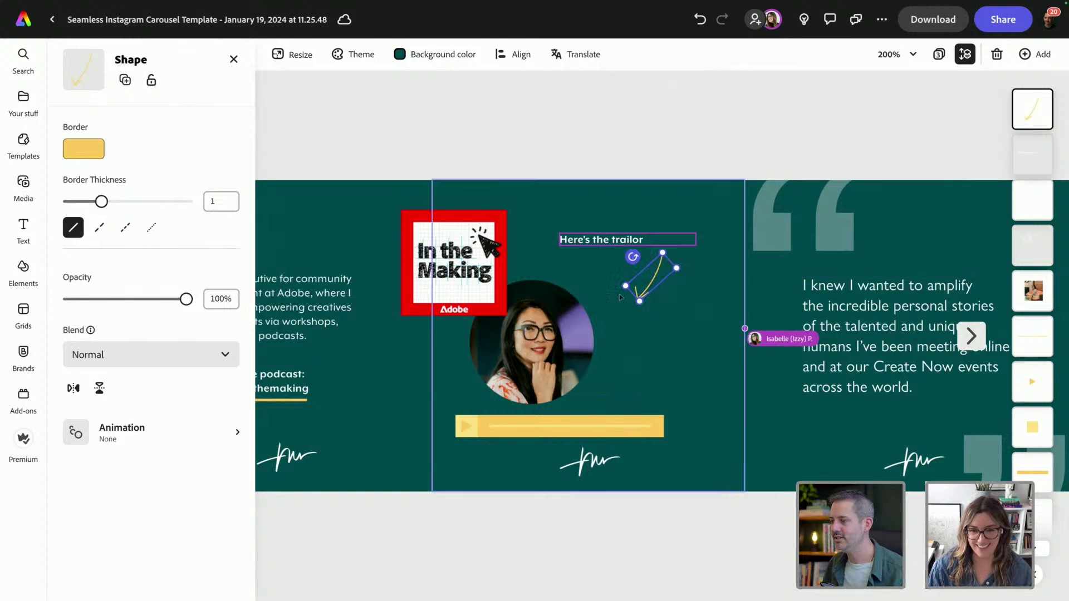
pyautogui.click(82, 150)
pyautogui.click(157, 101)
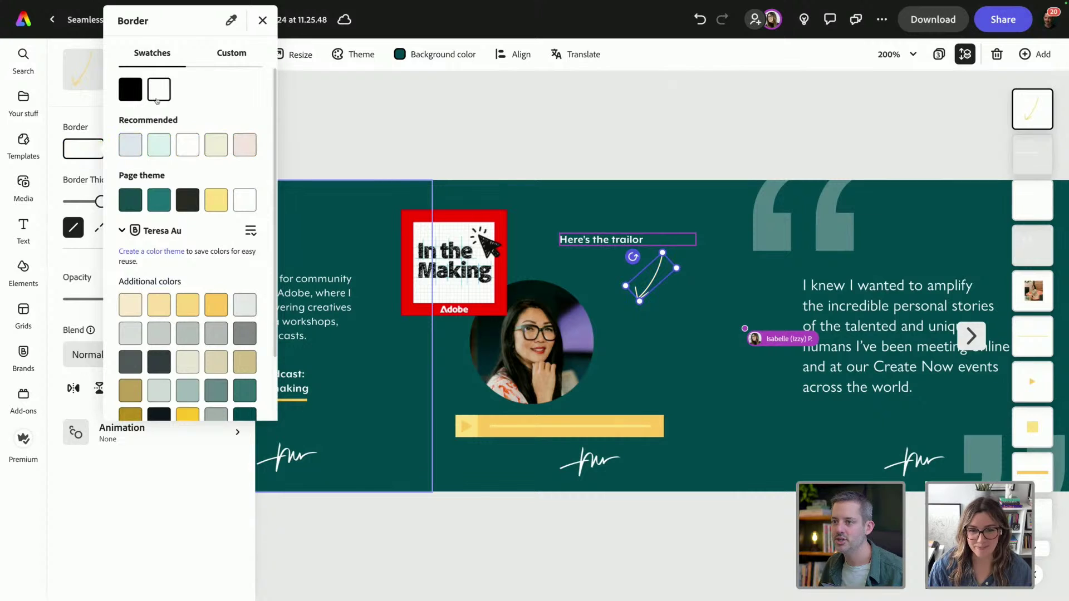
pyautogui.click(635, 144)
pyautogui.click(630, 137)
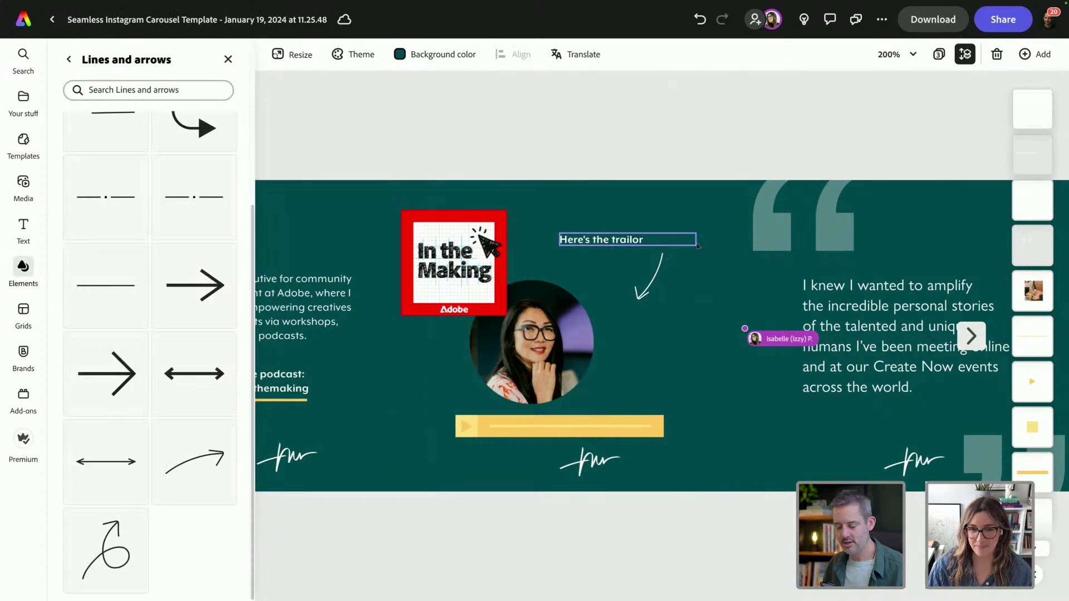
# Shift the trailer caption sideways so it sits centered above the arrow, and nudge the arrow slightly down and away from it.
pyautogui.moveTo(624, 239); pyautogui.dragTo(660, 239)
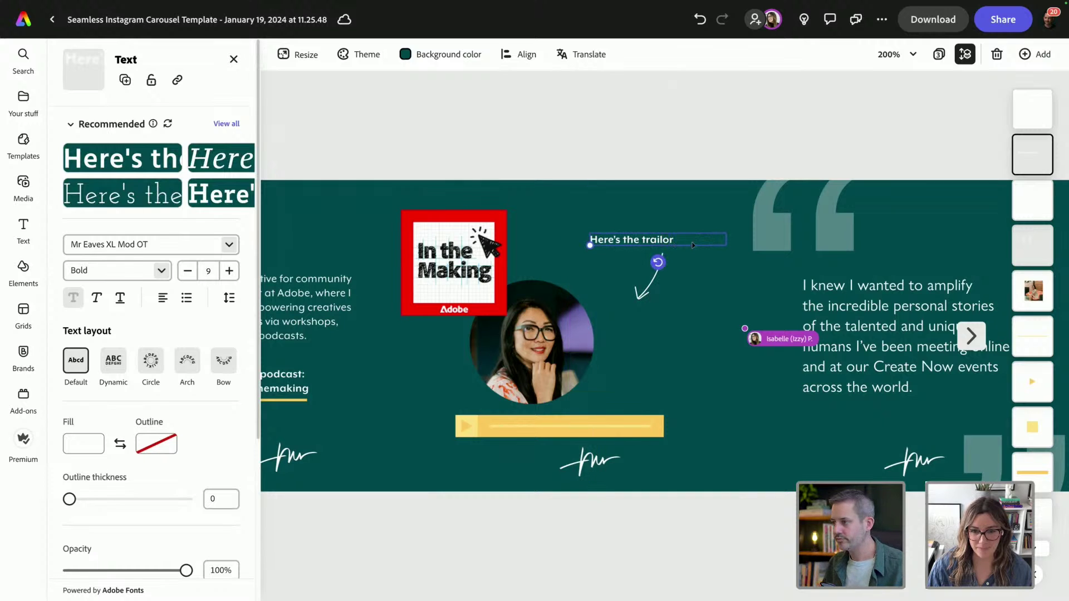
pyautogui.click(644, 281)
pyautogui.hscroll(-3, 711, 291)
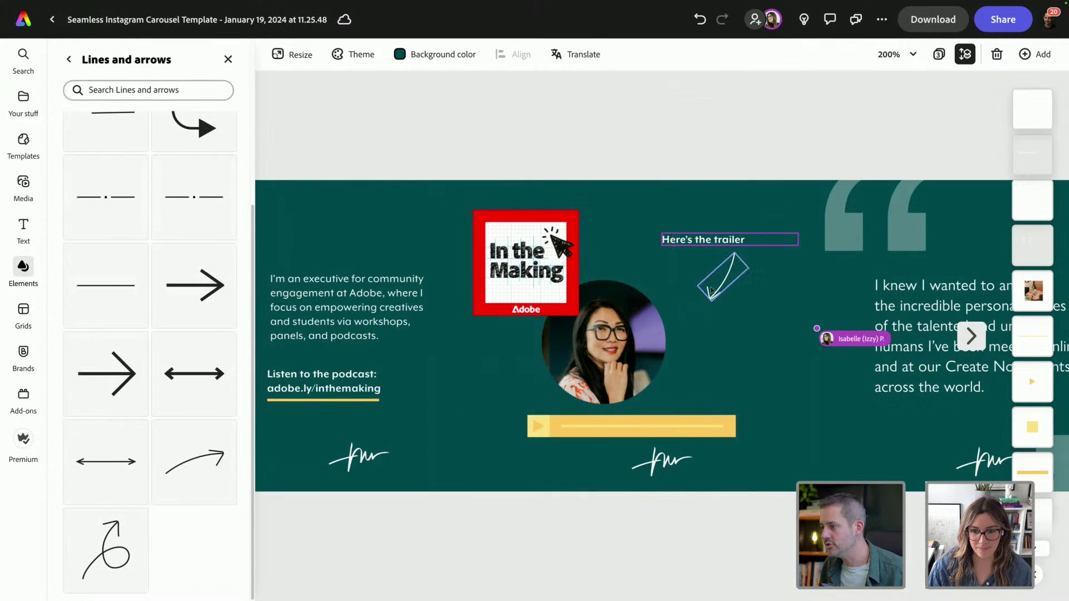
pyautogui.moveTo(708, 290); pyautogui.dragTo(703, 292)
pyautogui.click(726, 139)
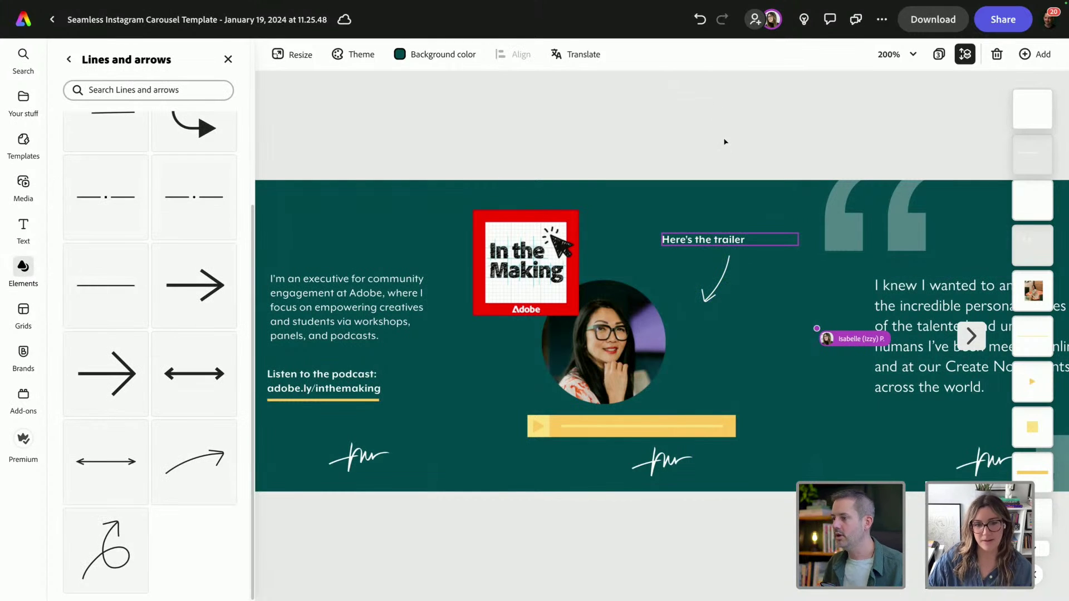
pyautogui.click(228, 59)
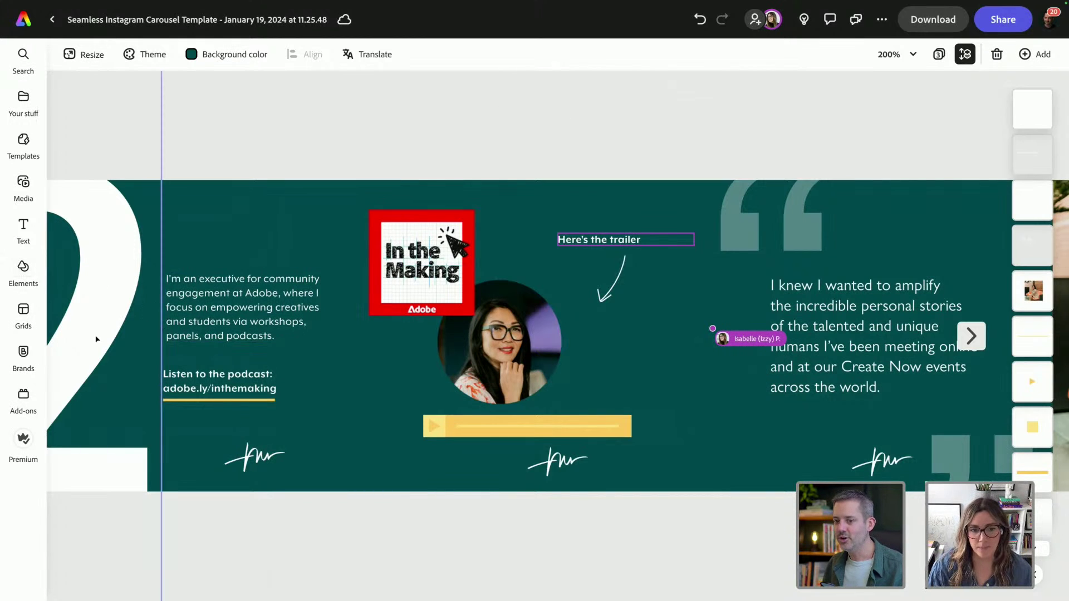
# Add the zigzag scribble underline shape and delete the straight yellow line beneath the podcast link.
pyautogui.click(21, 270)
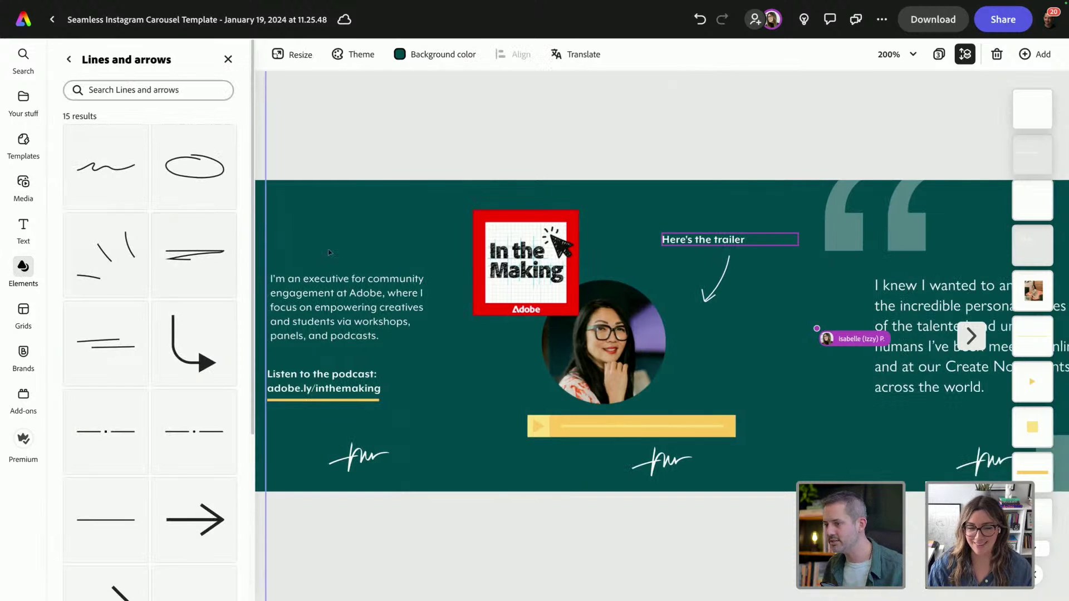
pyautogui.hscroll(-3, 328, 252)
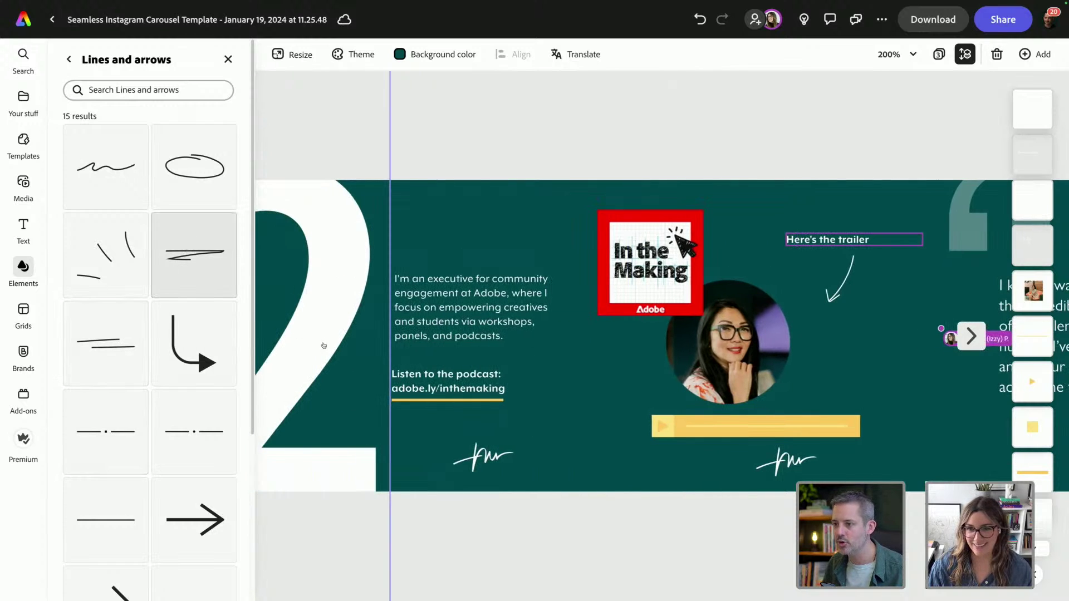
pyautogui.click(194, 255)
pyautogui.click(493, 400)
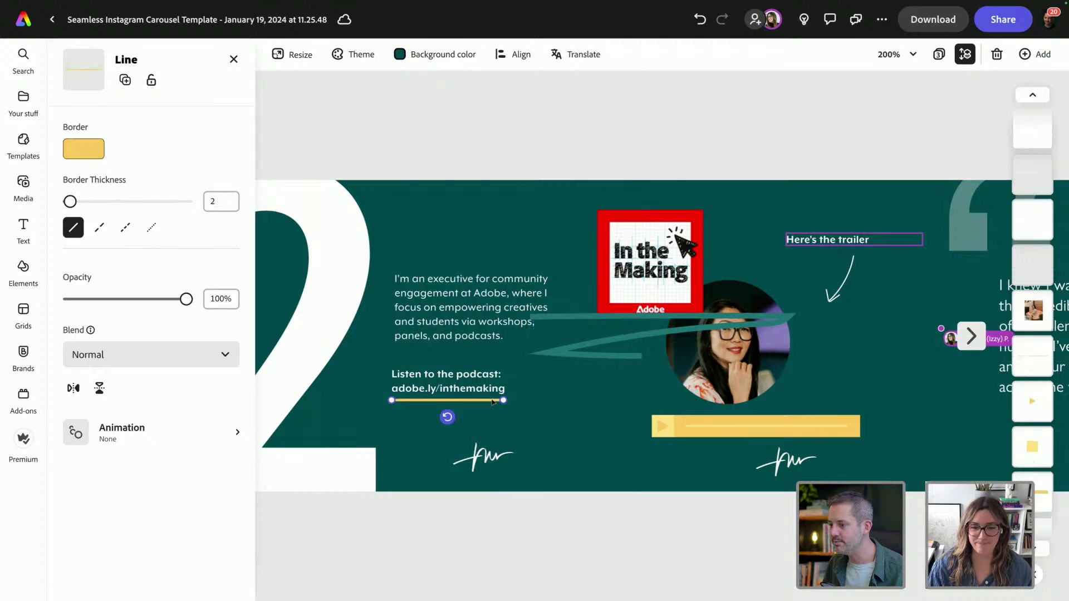
# Set the scribble's border to golden yellow, then shrink it and place it beneath the adobe.ly/inthemaking link.
pyautogui.click(590, 352)
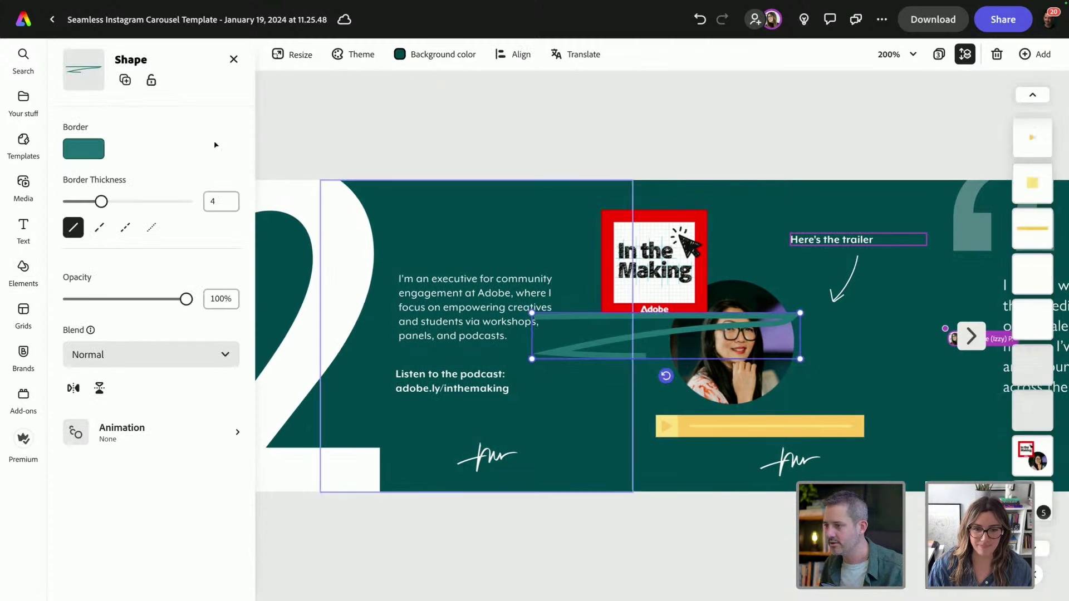
pyautogui.click(101, 157)
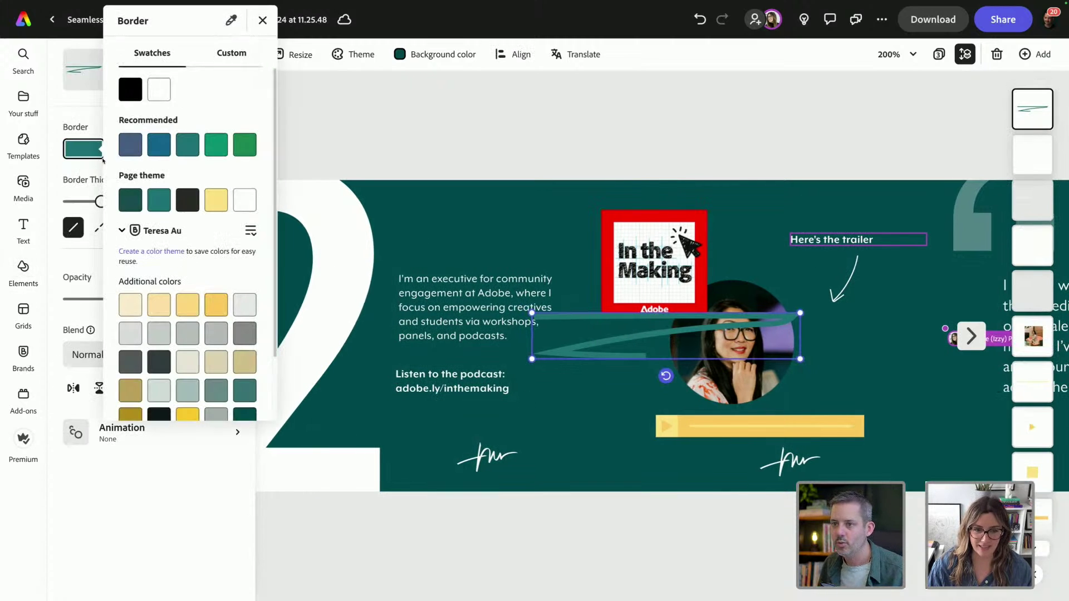
pyautogui.click(217, 305)
pyautogui.click(771, 317)
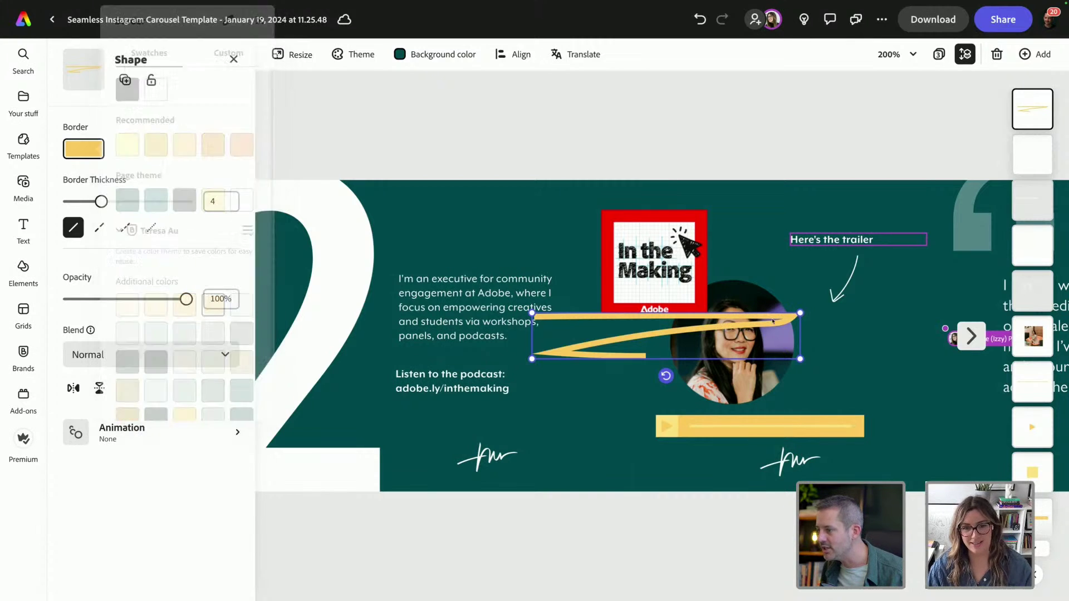
pyautogui.moveTo(800, 313)
pyautogui.mouseDown()
pyautogui.moveTo(607, 339)
pyautogui.moveTo(453, 406)
pyautogui.mouseUp()
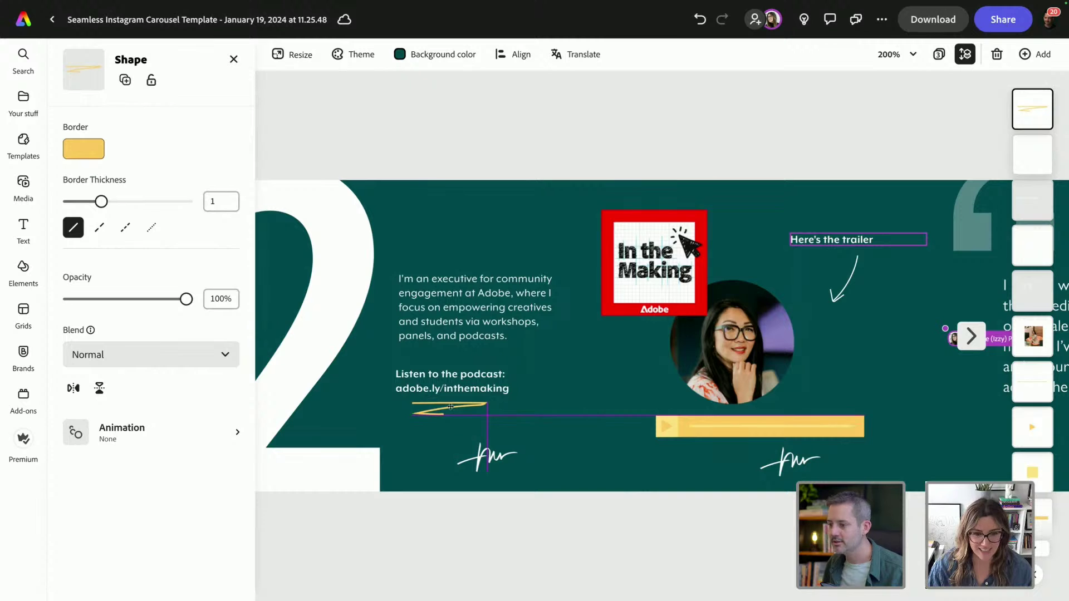
pyautogui.hscroll(-5, 504, 389)
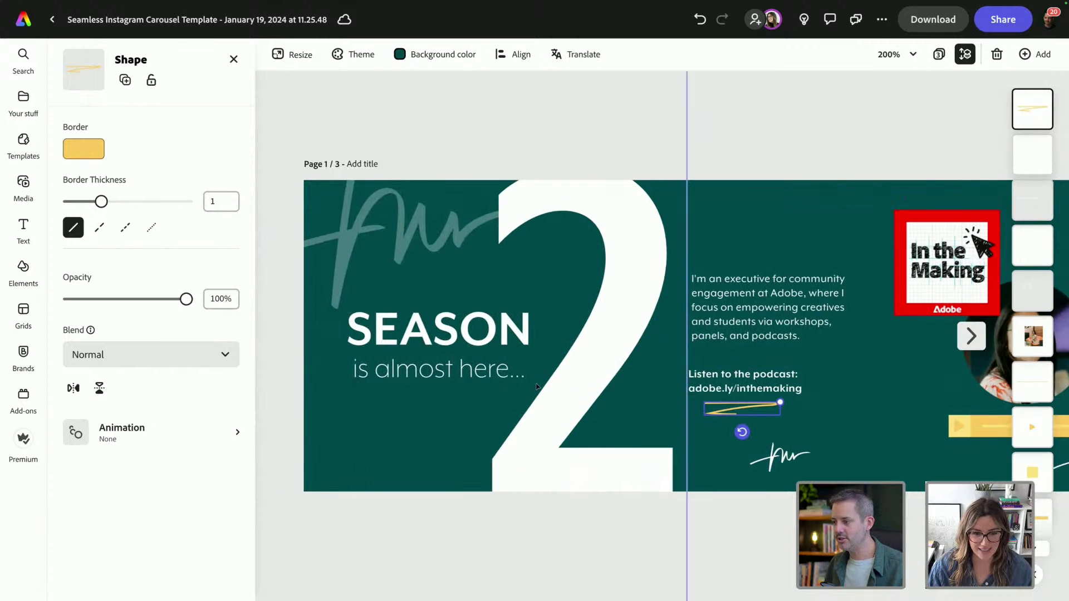
pyautogui.hscroll(10, 538, 387)
pyautogui.hscroll(-10, 539, 384)
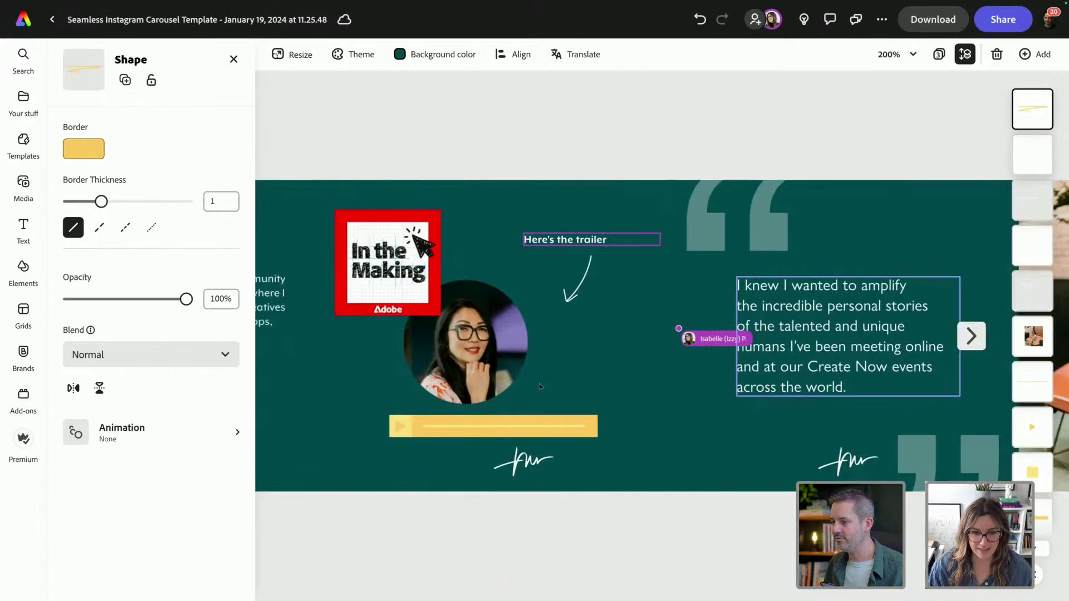
# Deselect the scribble, look over the rest of the finished carousel, and open the template's second page.
pyautogui.click(483, 134)
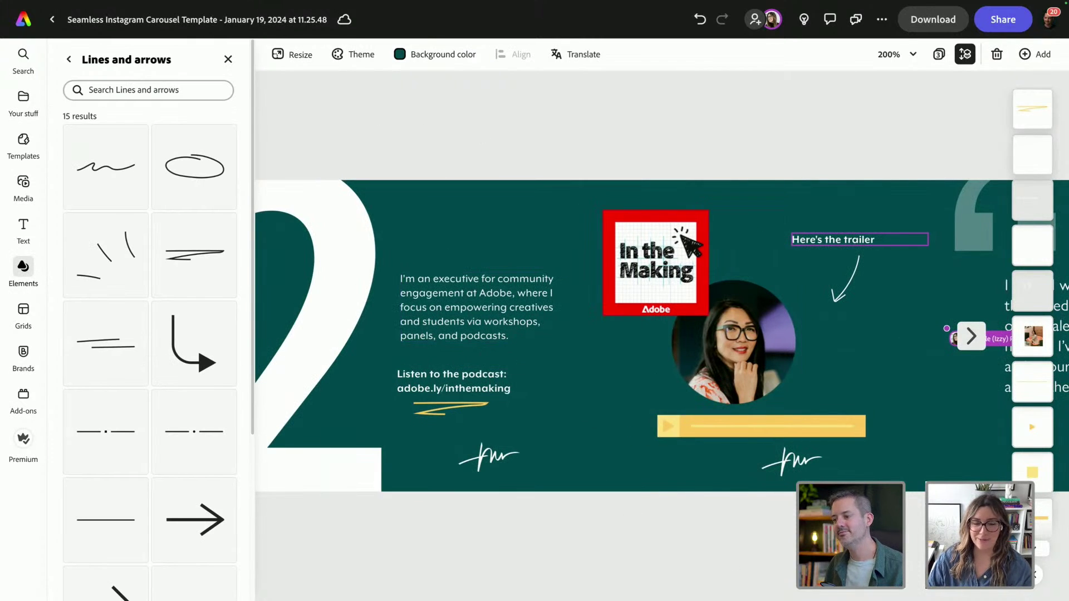
pyautogui.click(228, 59)
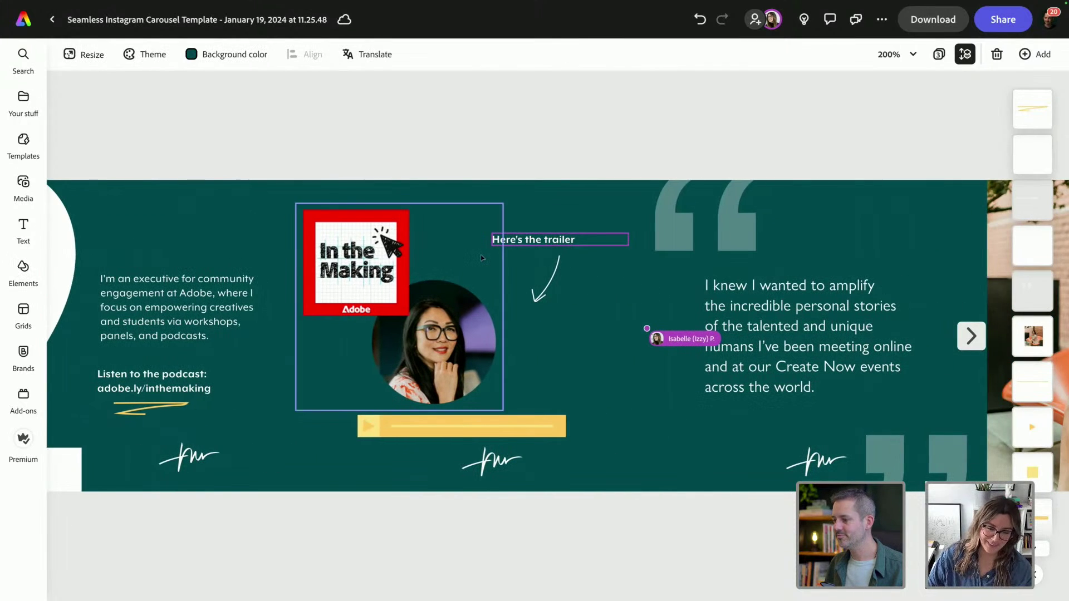
pyautogui.hscroll(8, 502, 250)
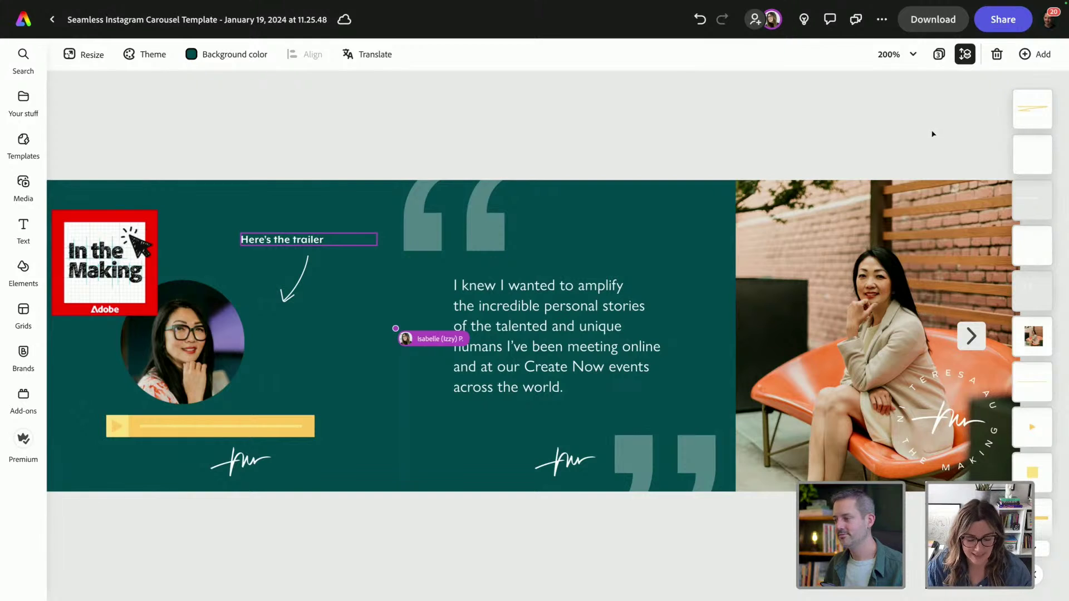
pyautogui.click(939, 54)
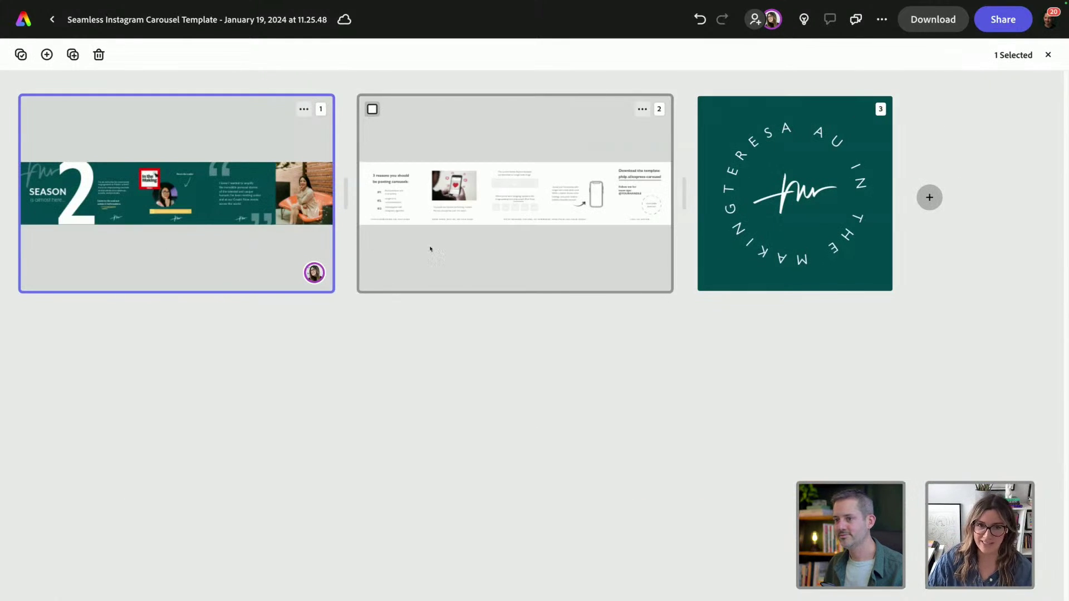
pyautogui.doubleClick(437, 247)
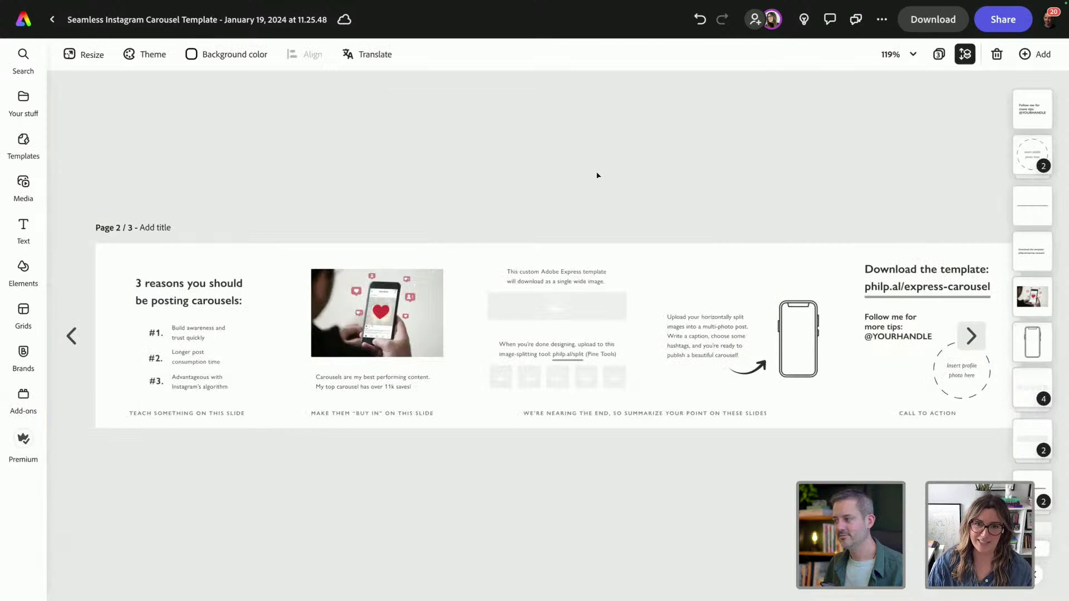
# Fill the background rectangle behind the download-the-template call to action with the page theme's dark green.
pyautogui.scroll(5, 606, 223)
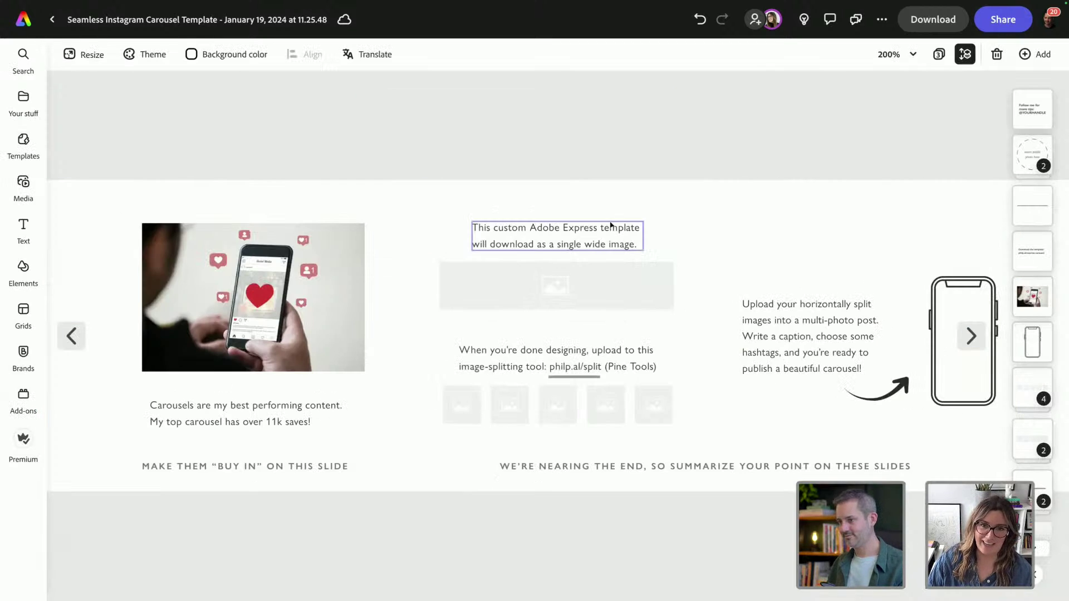
pyautogui.hscroll(5, 620, 219)
pyautogui.click(819, 201)
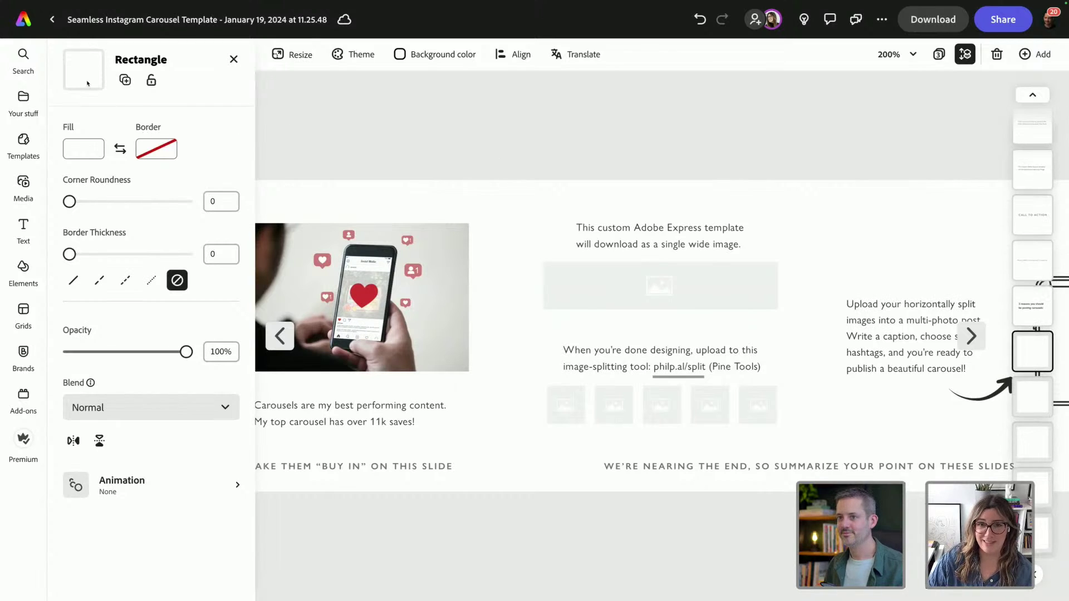
pyautogui.click(83, 148)
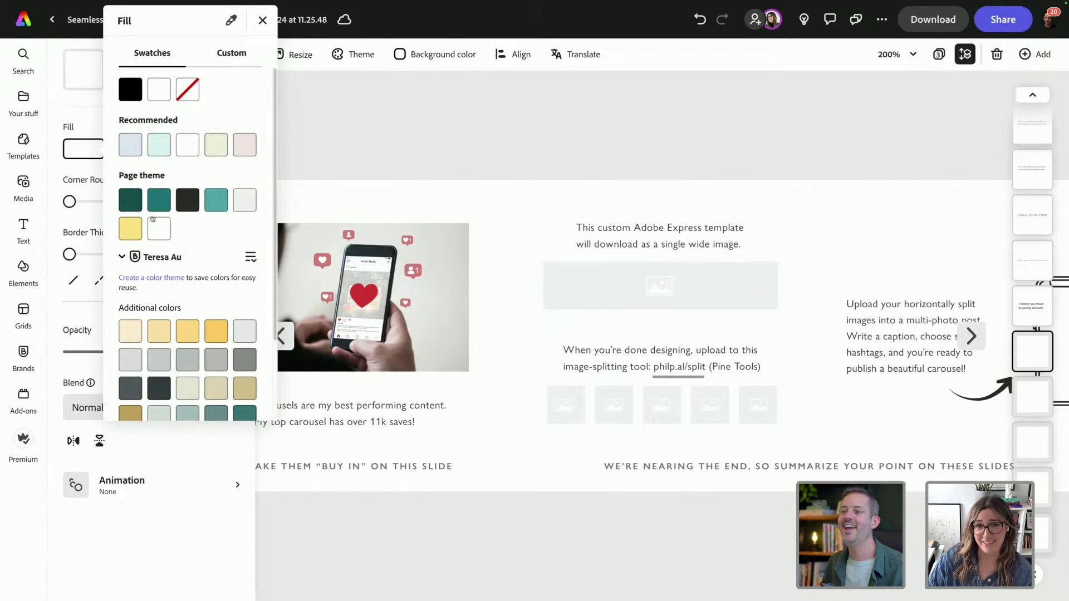
pyautogui.click(130, 200)
pyautogui.click(640, 139)
pyautogui.hscroll(5, 640, 139)
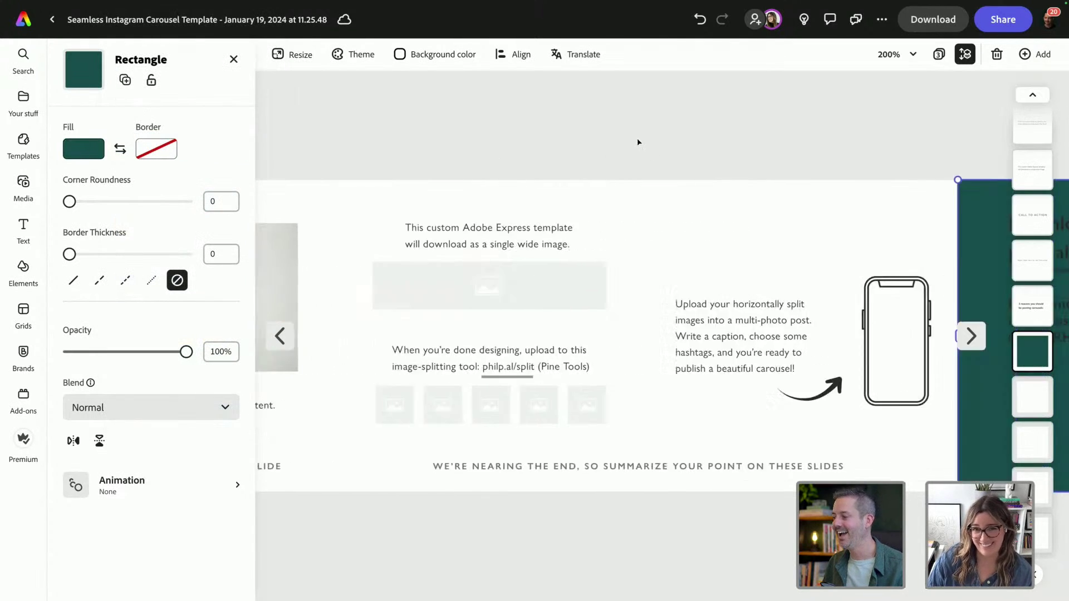
pyautogui.click(782, 165)
# Select and copy the green call-to-action slide together with its text, underline and profile placeholder.
pyautogui.hscroll(-4, 781, 165)
pyautogui.hscroll(5, 916, 231)
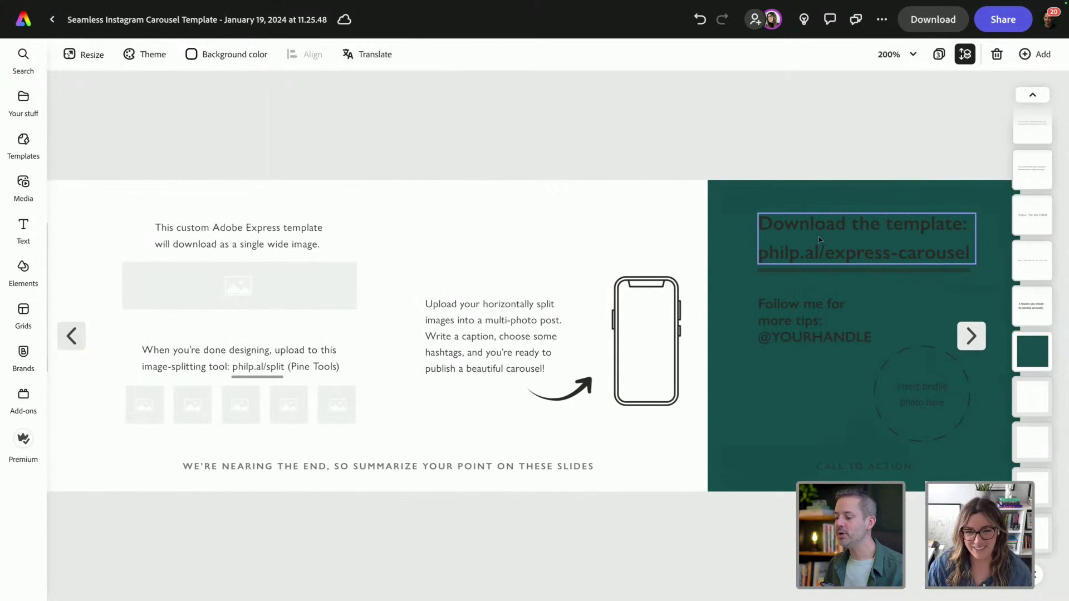
pyautogui.hscroll(-10, 568, 212)
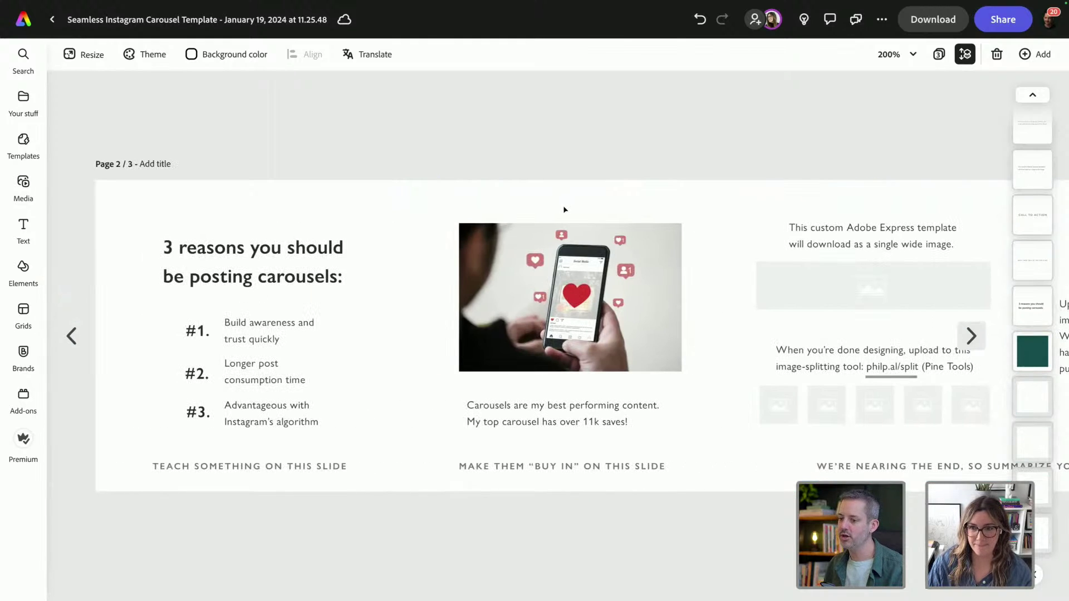
pyautogui.hscroll(10, 565, 209)
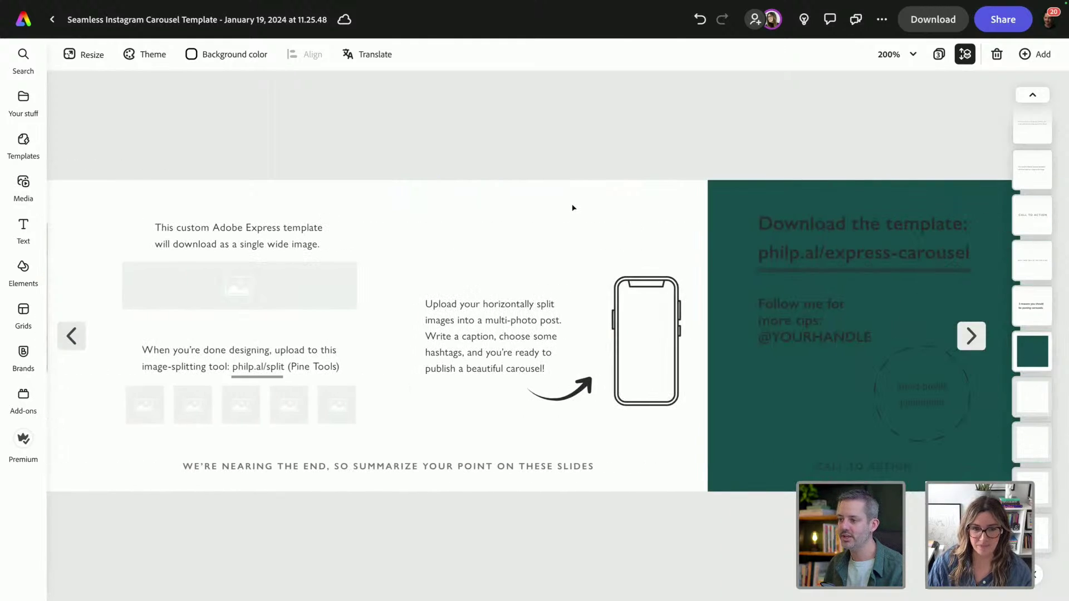
pyautogui.hscroll(-5, 570, 205)
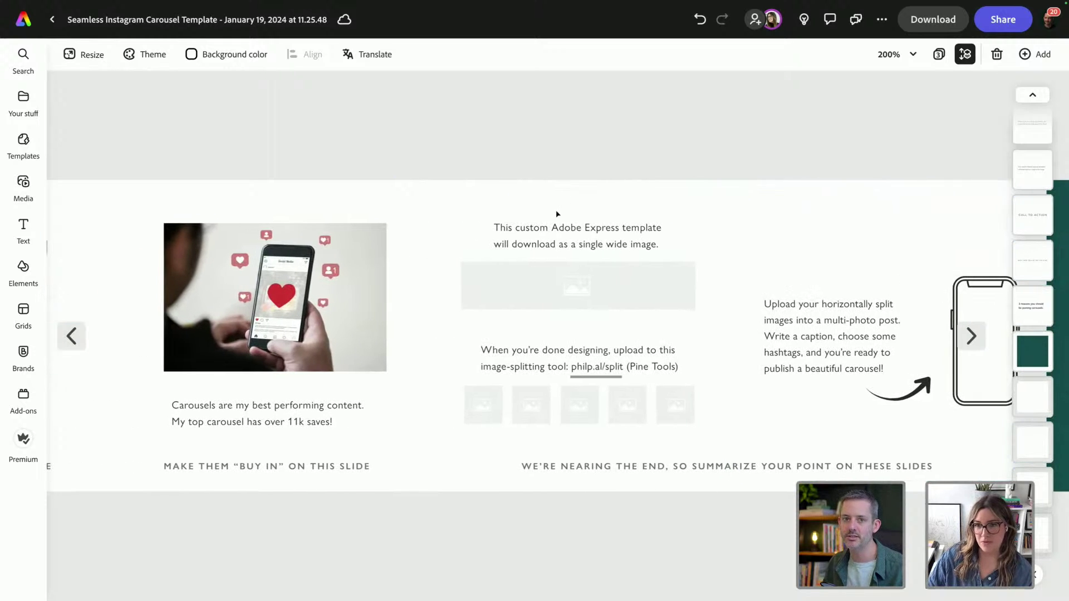
pyautogui.hscroll(5, 557, 213)
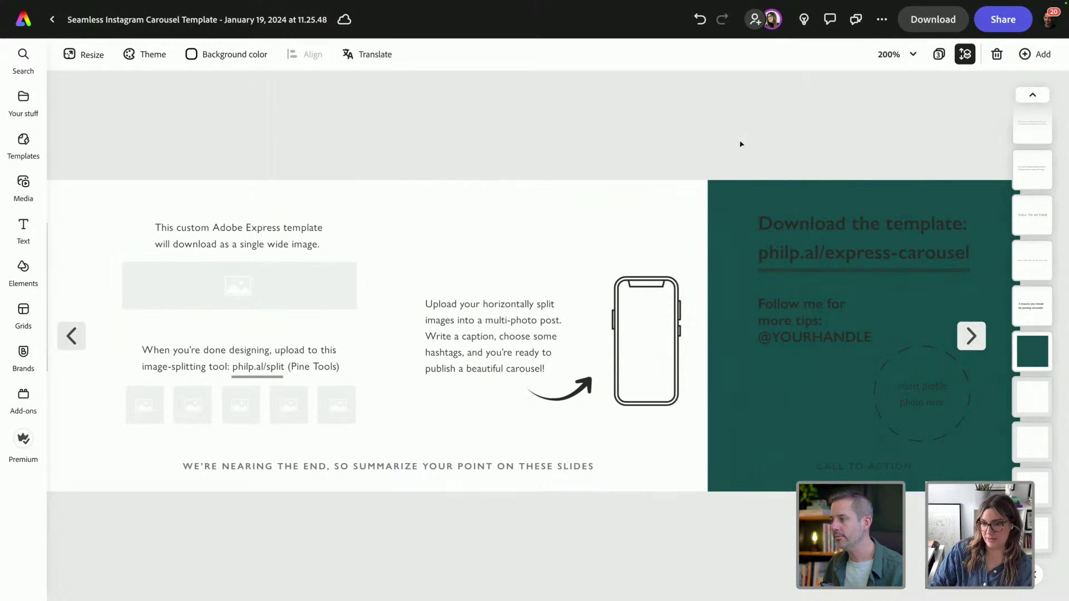
pyautogui.moveTo(744, 141); pyautogui.dragTo(951, 477)
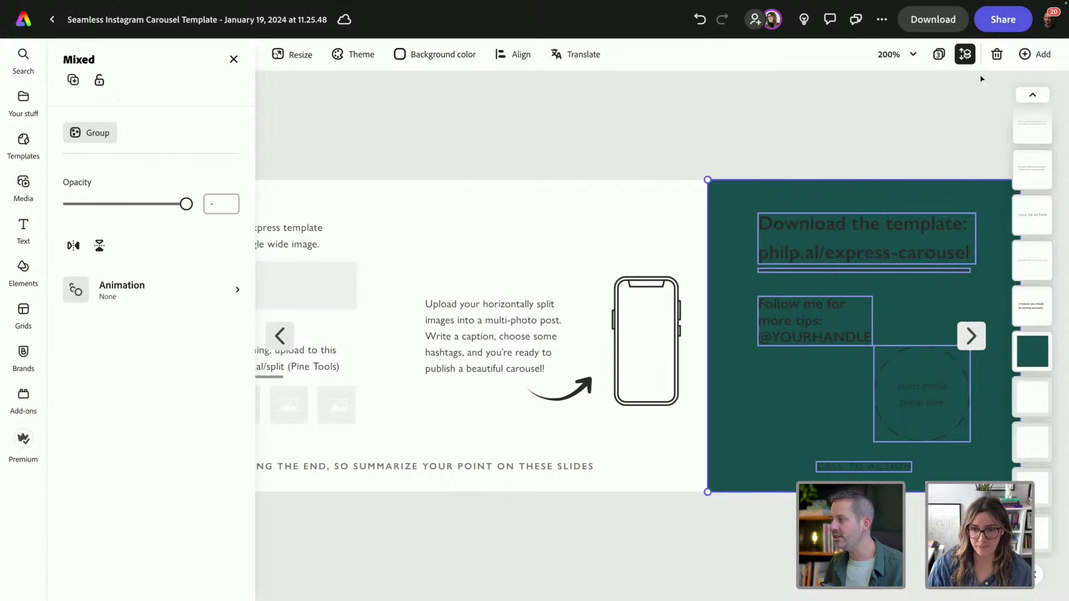
# Add a new page with a custom size of 1080 by 1080 px.
pyautogui.click(1025, 55)
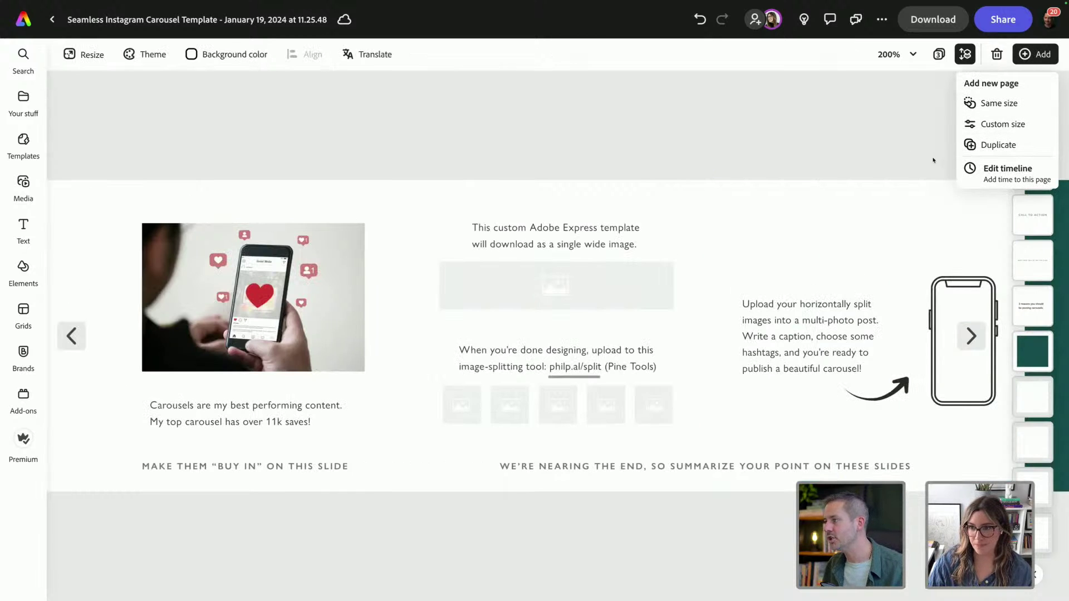
pyautogui.click(985, 124)
pyautogui.click(886, 130)
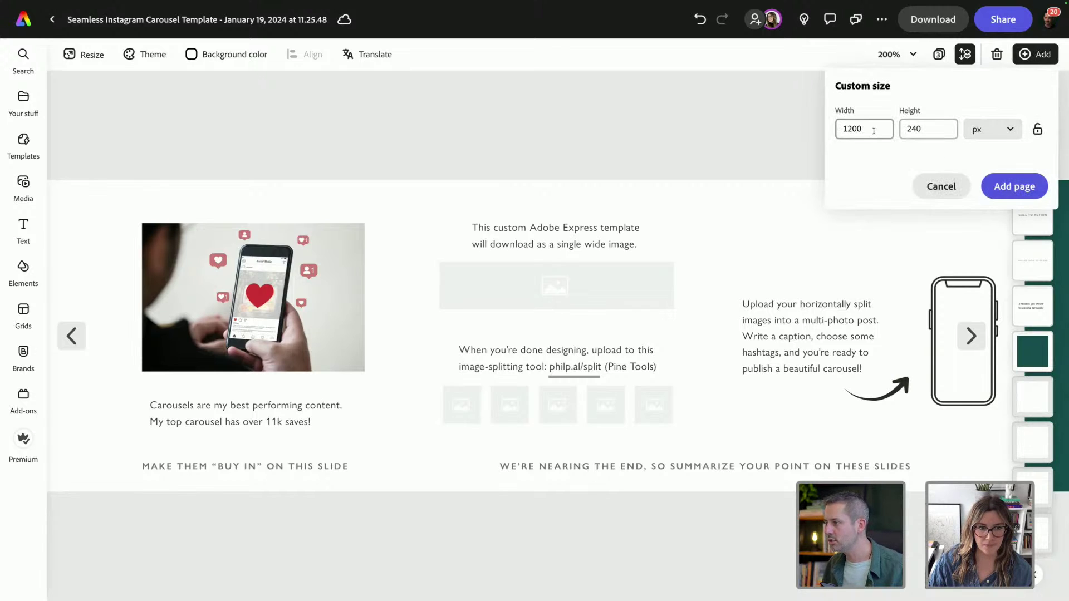
pyautogui.doubleClick(886, 132)
pyautogui.write('1')
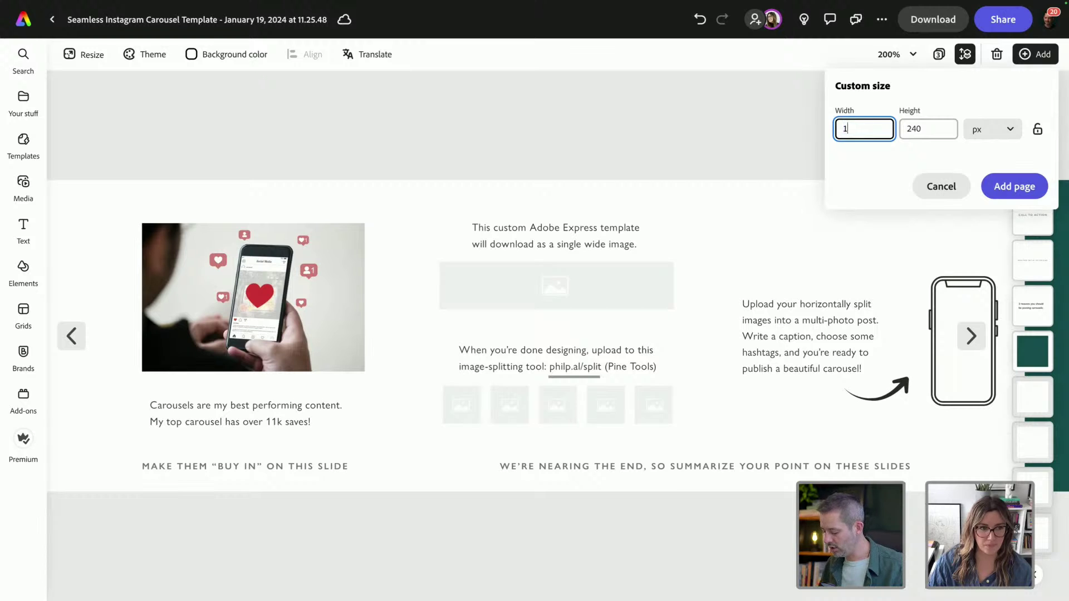
pyautogui.press('Tab')
pyautogui.write('1080')
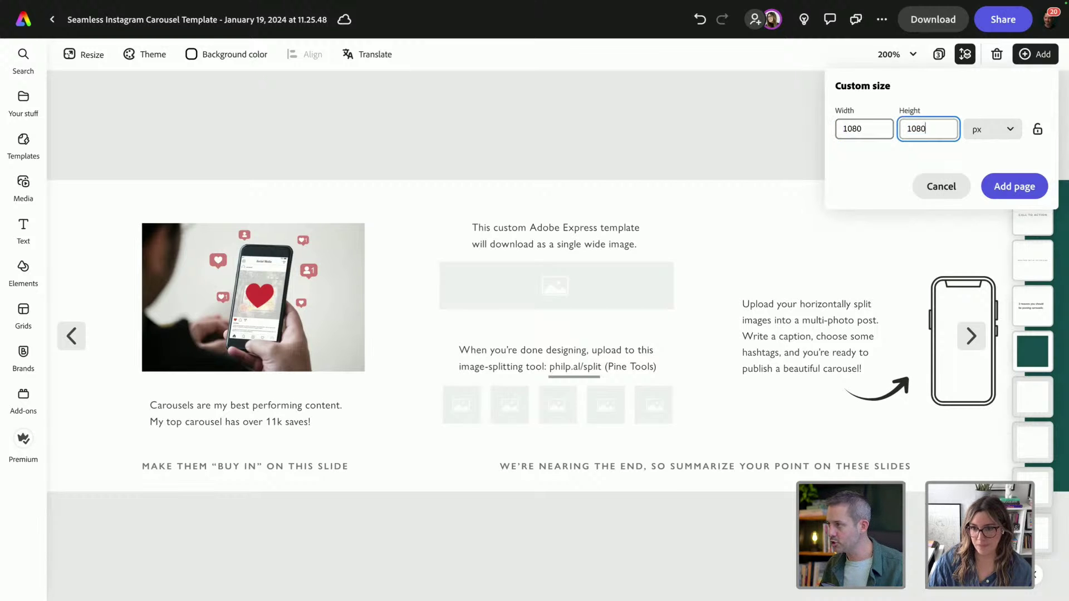
pyautogui.click(1011, 186)
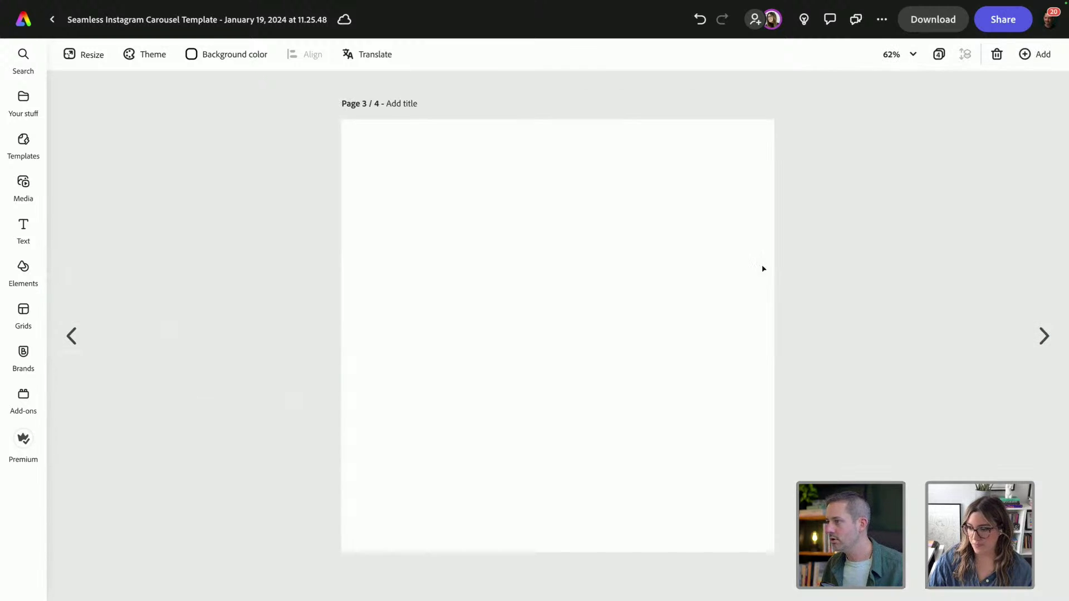
# Paste the copied call-to-action elements onto the new page and move them fully inside its edges.
pyautogui.press('super+v')
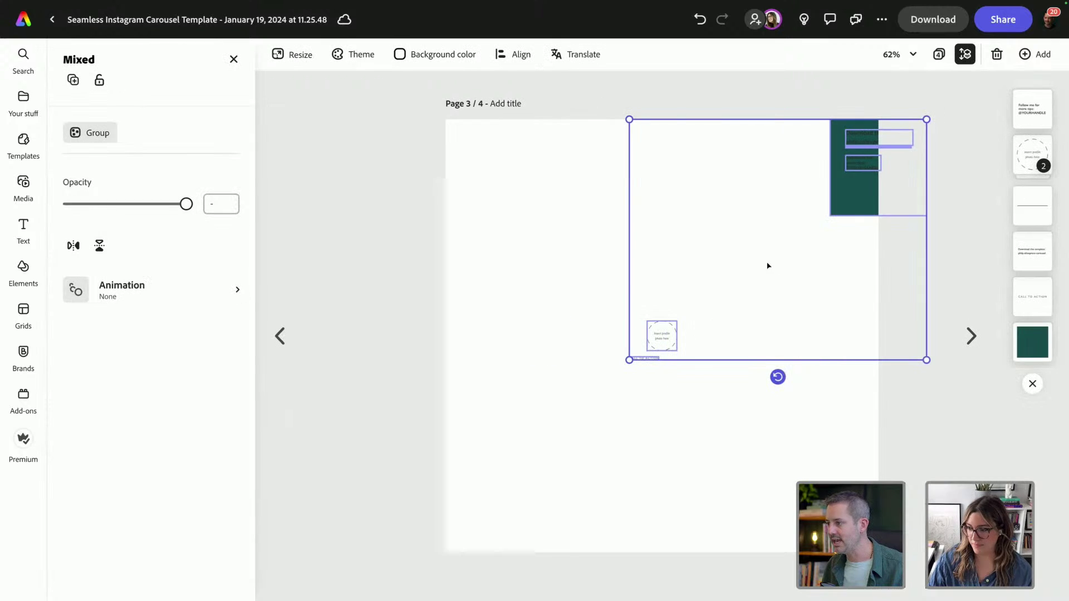
pyautogui.moveTo(769, 263); pyautogui.dragTo(688, 371)
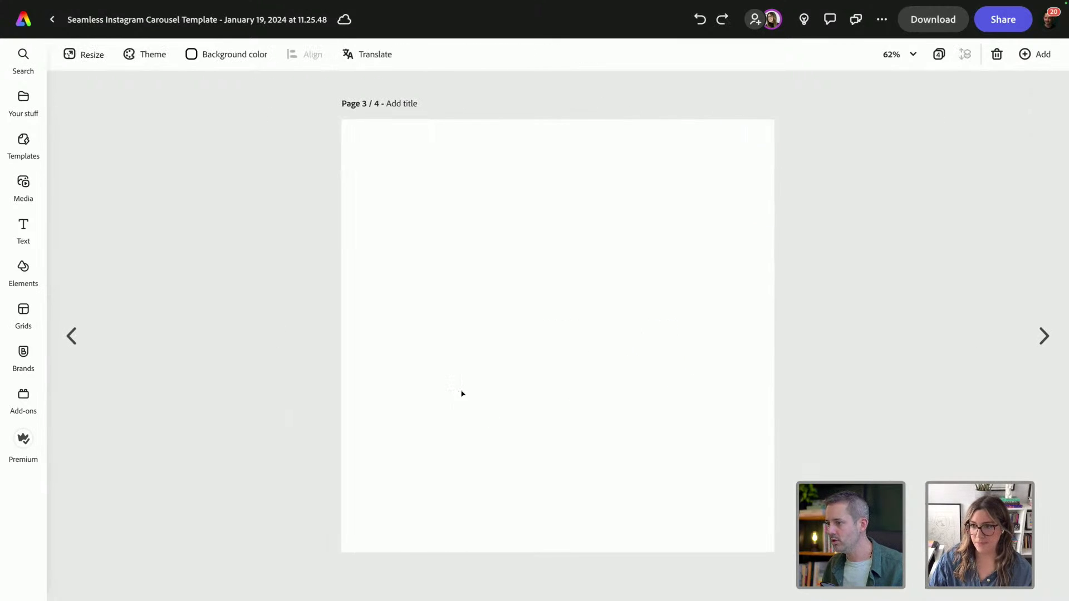
pyautogui.press('super+a')
pyautogui.moveTo(861, 189); pyautogui.dragTo(710, 285)
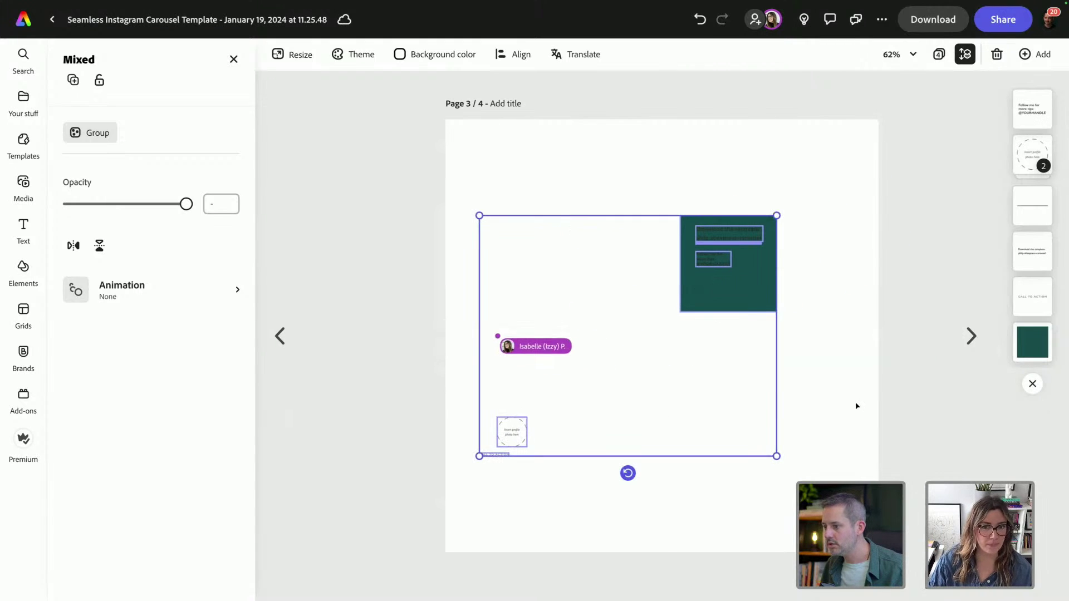
# Move the stray profile placeholder and caption back onto the green square, and enlarge the whole arrangement to nearly fill the page.
pyautogui.click(394, 480)
pyautogui.moveTo(347, 482); pyautogui.dragTo(757, 282)
pyautogui.click(716, 292)
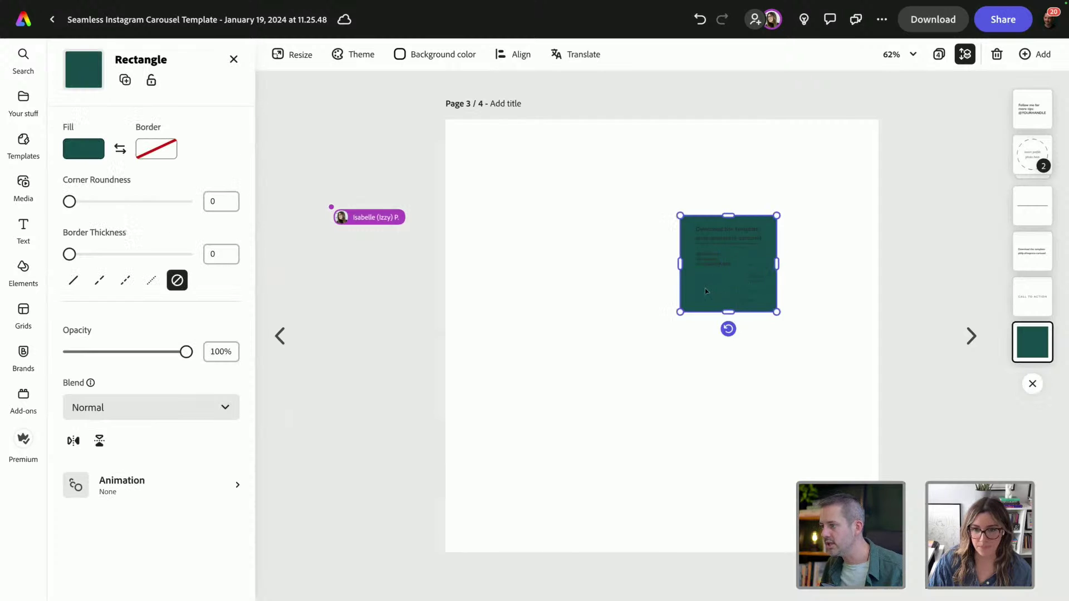
pyautogui.moveTo(592, 368); pyautogui.dragTo(838, 183)
pyautogui.moveTo(679, 312); pyautogui.dragTo(483, 509)
pyautogui.click(499, 148)
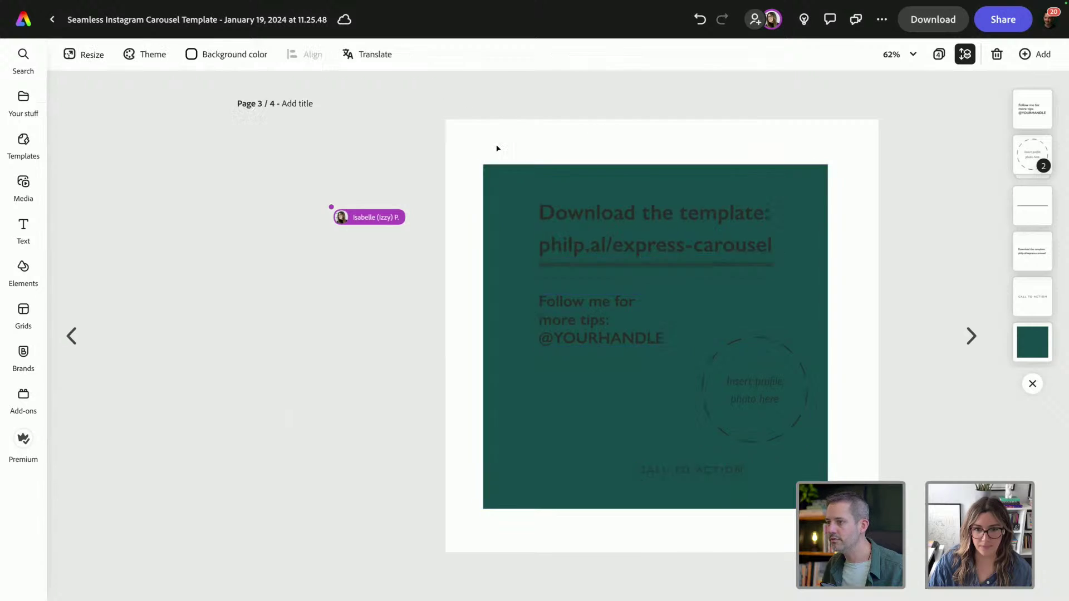
# Set the page background to the green sampled from the square, and delete the now redundant green rectangle.
pyautogui.click(223, 58)
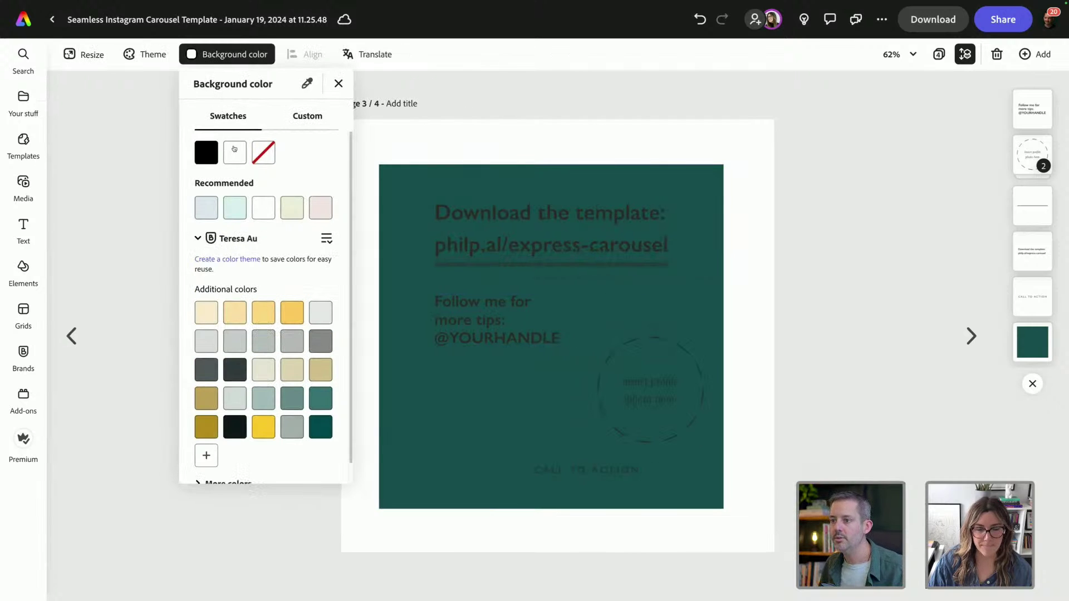
pyautogui.click(307, 84)
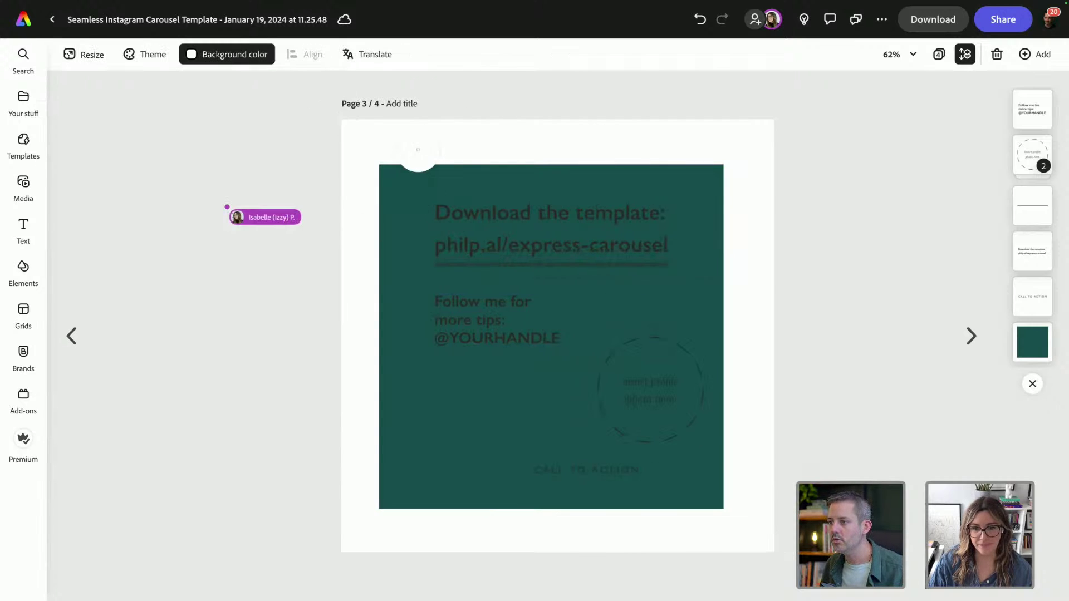
pyautogui.click(419, 179)
pyautogui.click(694, 307)
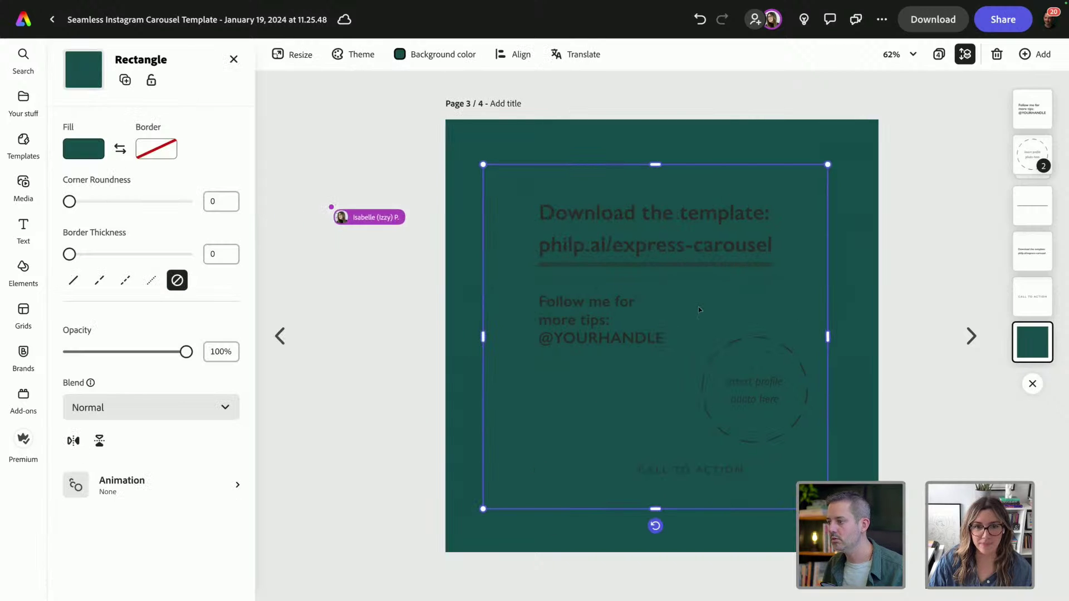
pyautogui.press('Escape')
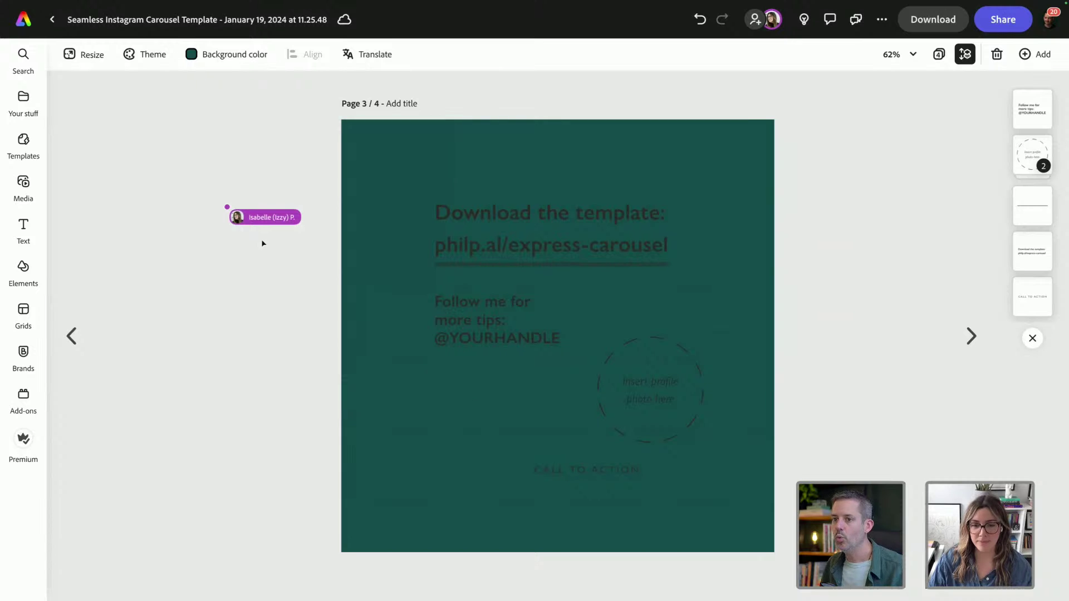
# Browse the saved files, the list of folders and the shared libraries for reusable brand assets.
pyautogui.click(25, 101)
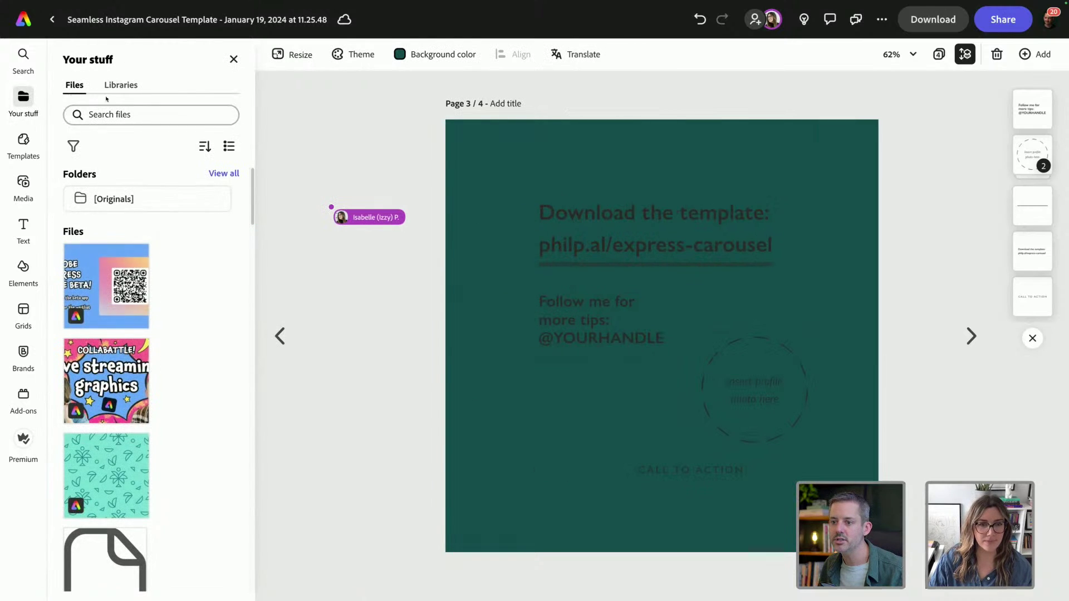
pyautogui.click(120, 86)
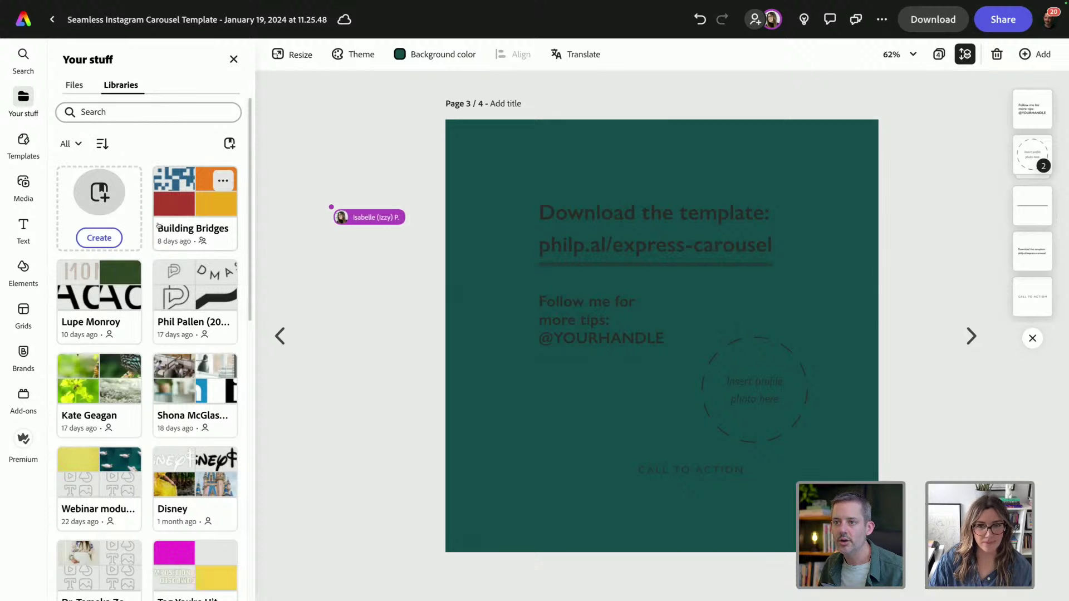
pyautogui.click(74, 85)
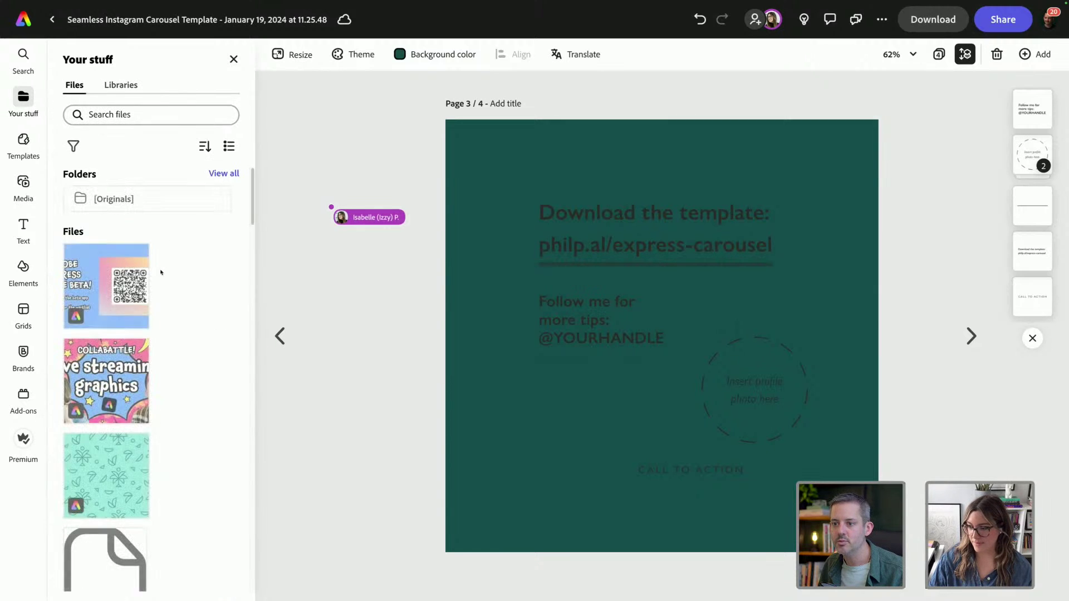
pyautogui.scroll(-5, 161, 272)
pyautogui.scroll(10, 168, 271)
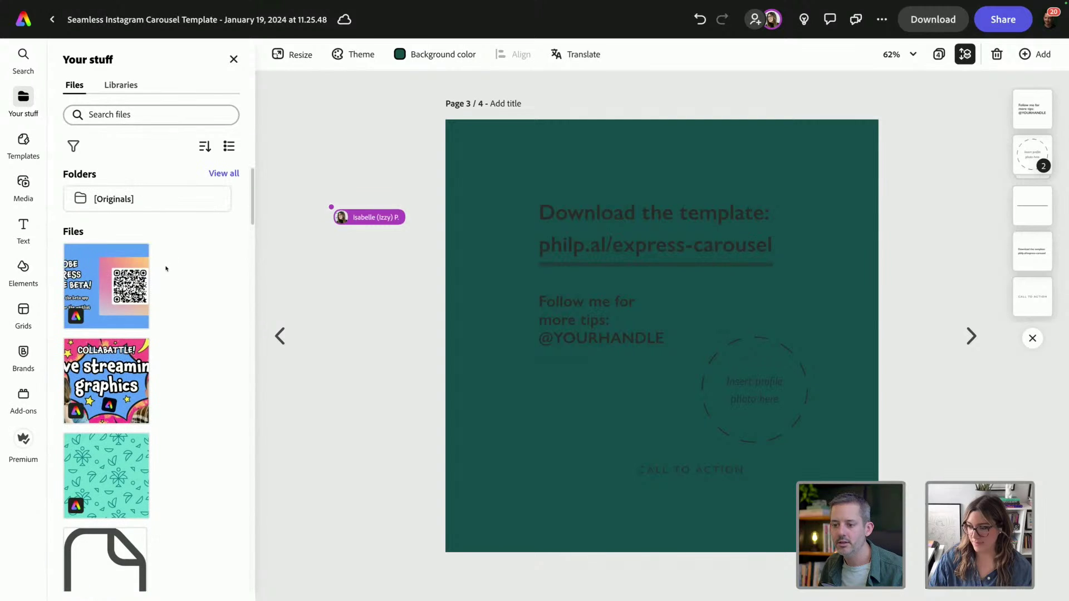
pyautogui.click(223, 173)
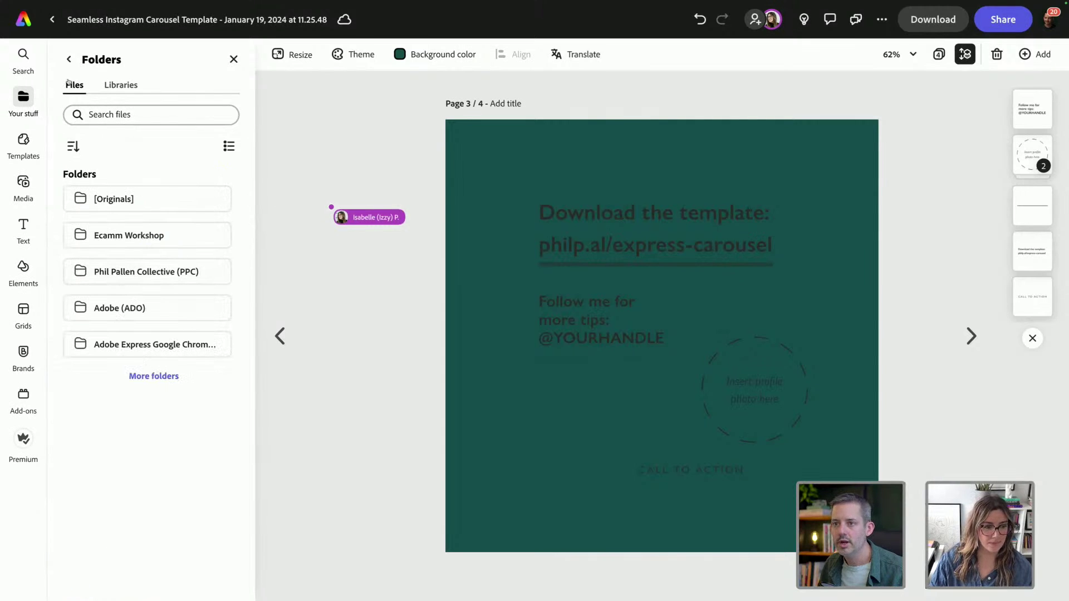
pyautogui.click(68, 59)
pyautogui.scroll(-7, 170, 292)
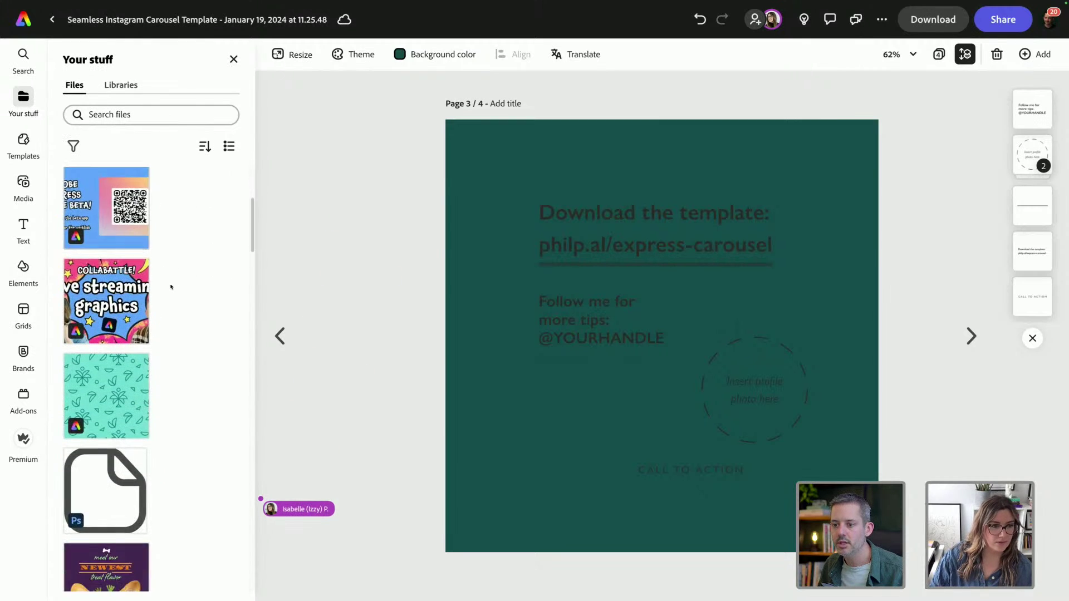
pyautogui.scroll(-10, 169, 287)
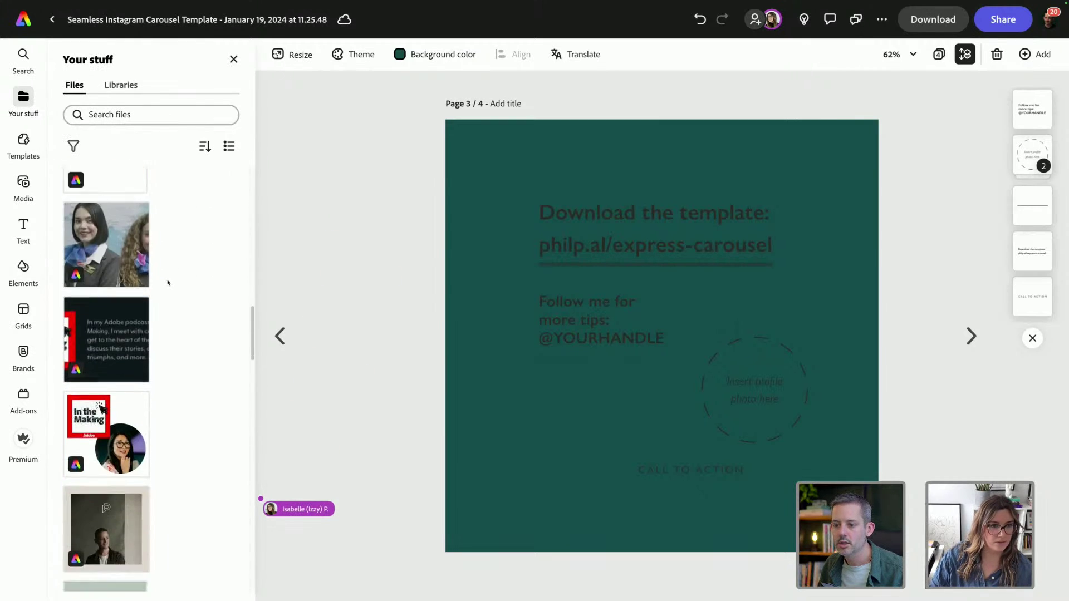
pyautogui.scroll(8, 168, 286)
pyautogui.scroll(5, 168, 286)
pyautogui.rightClick(334, 231)
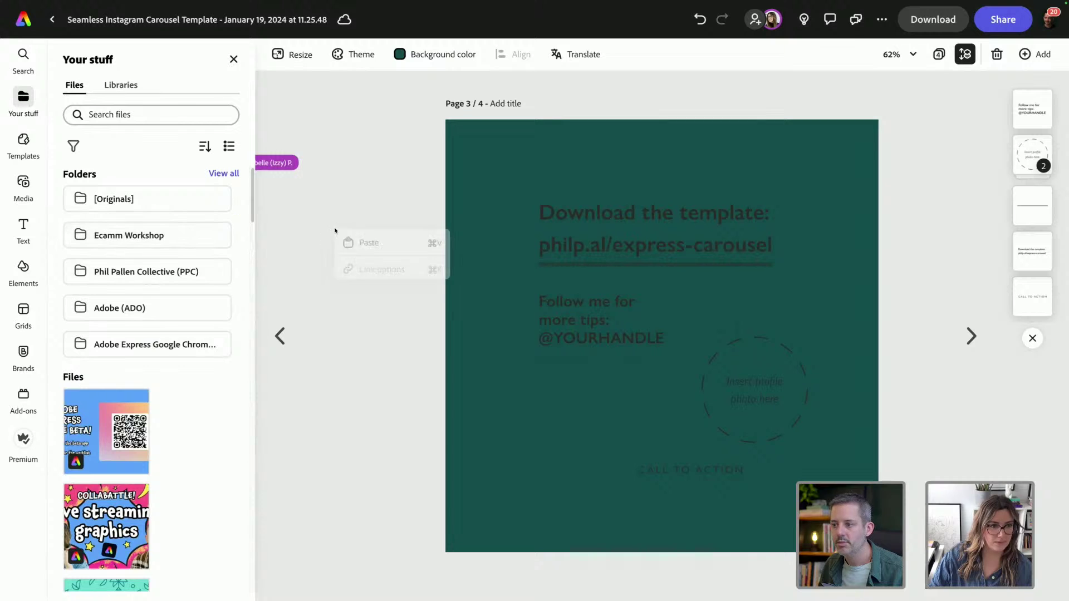
pyautogui.click(373, 200)
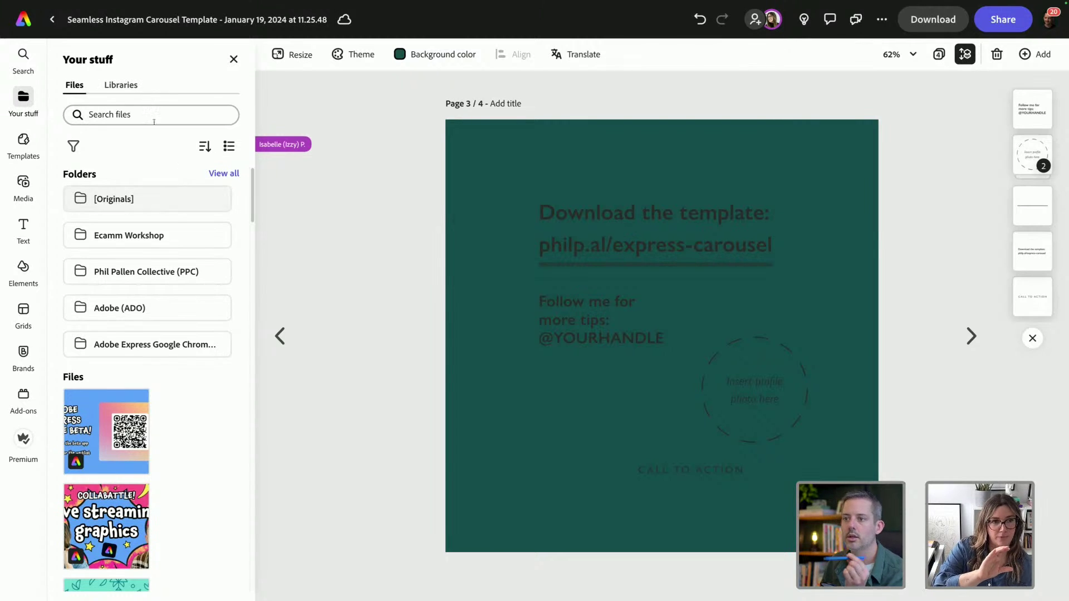
pyautogui.click(125, 85)
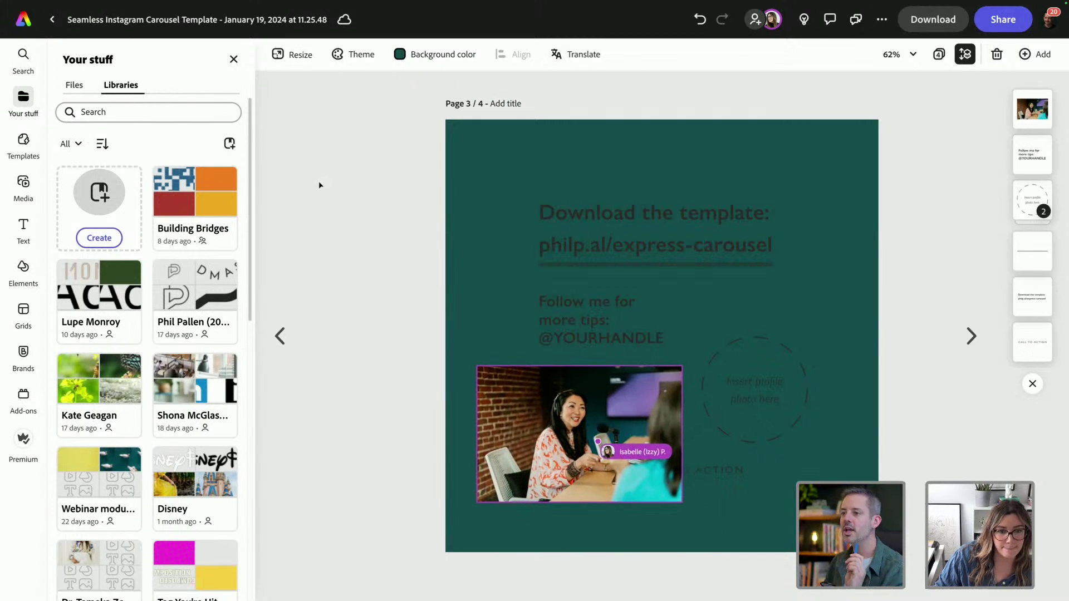
# Switch to Photoshop and remove the blurred lettering in the portrait's upper-right background using Generative Fill without a prompt.
pyautogui.hotkey('ctrl', 'Up')
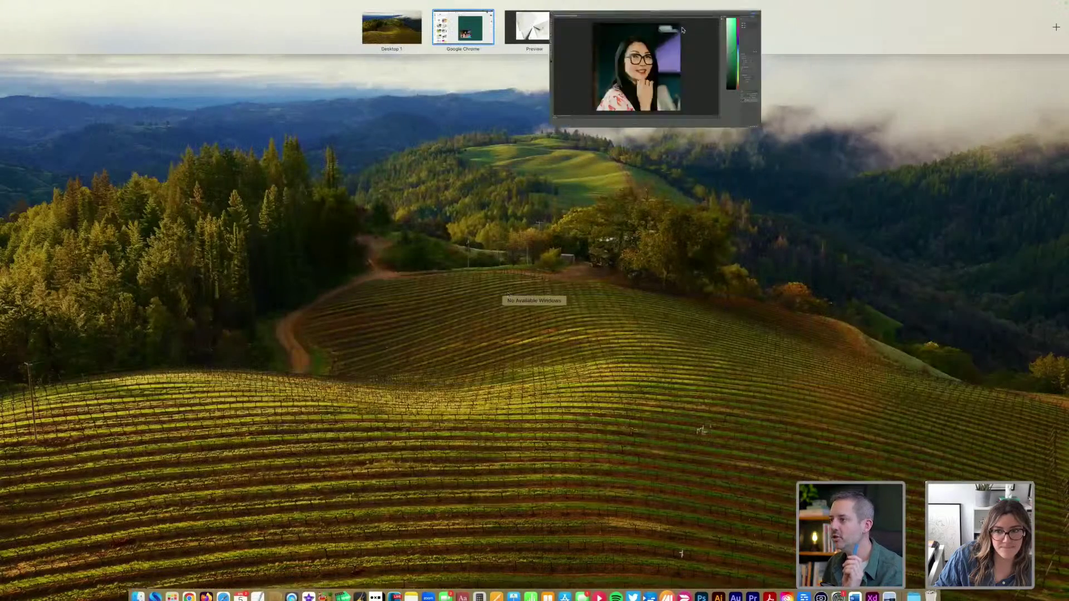
pyautogui.click(682, 29)
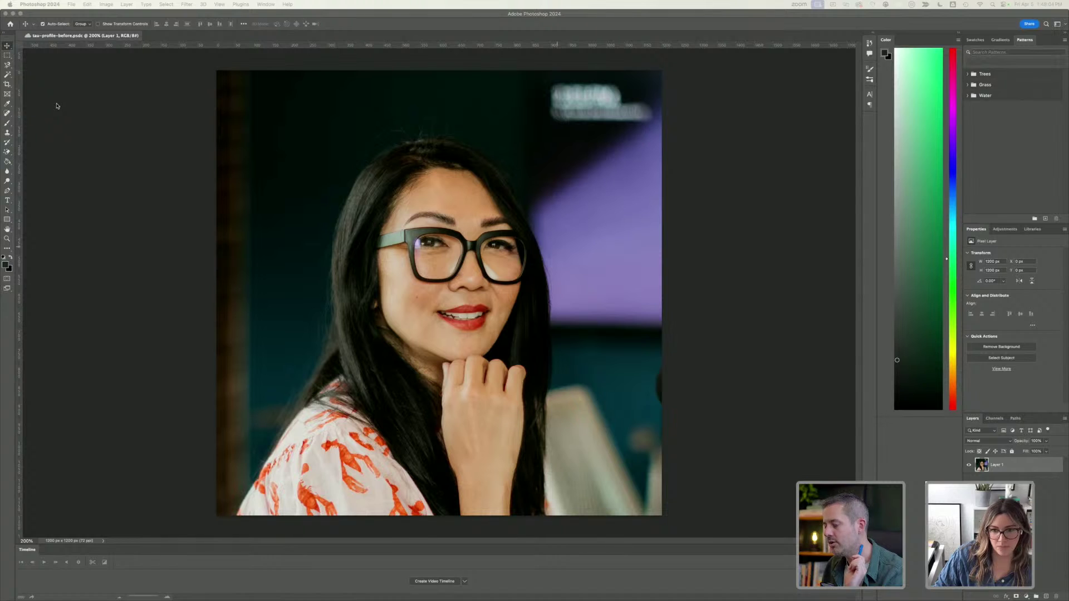
pyautogui.click(7, 55)
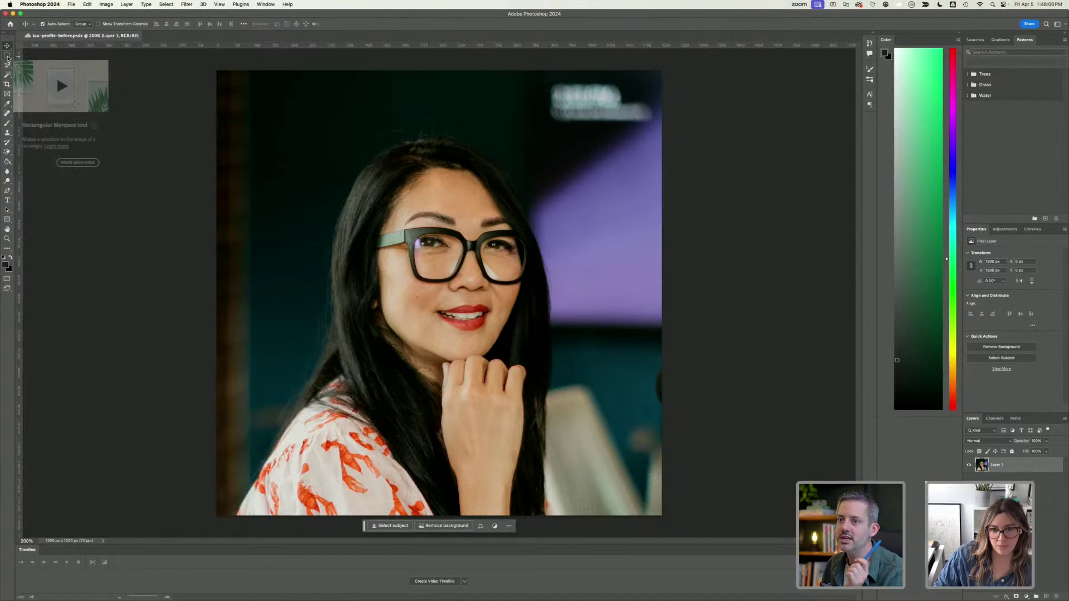
pyautogui.moveTo(540, 77); pyautogui.dragTo(658, 151)
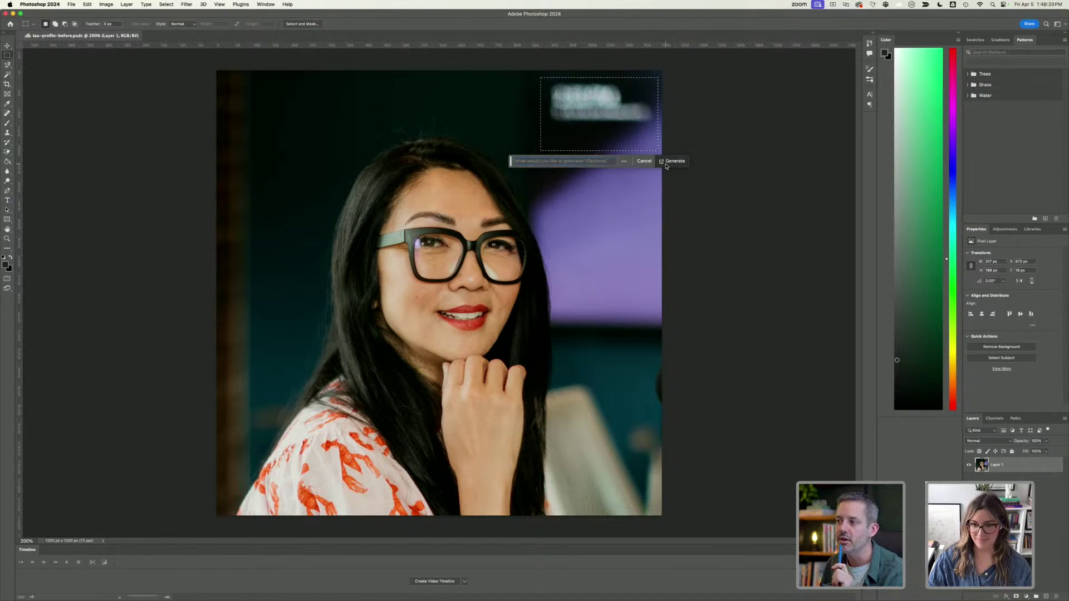
pyautogui.click(673, 161)
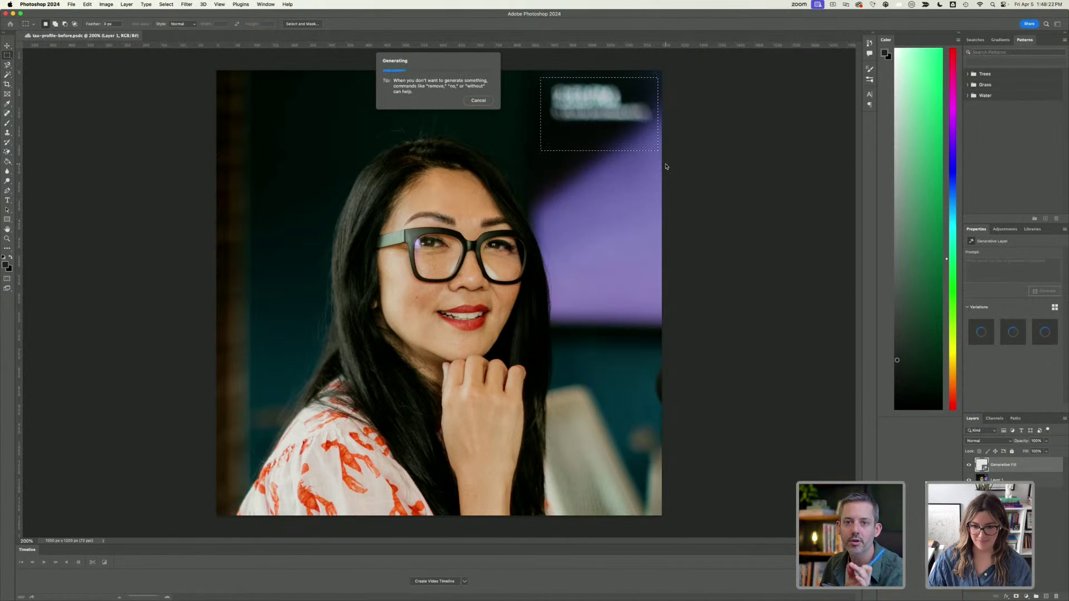
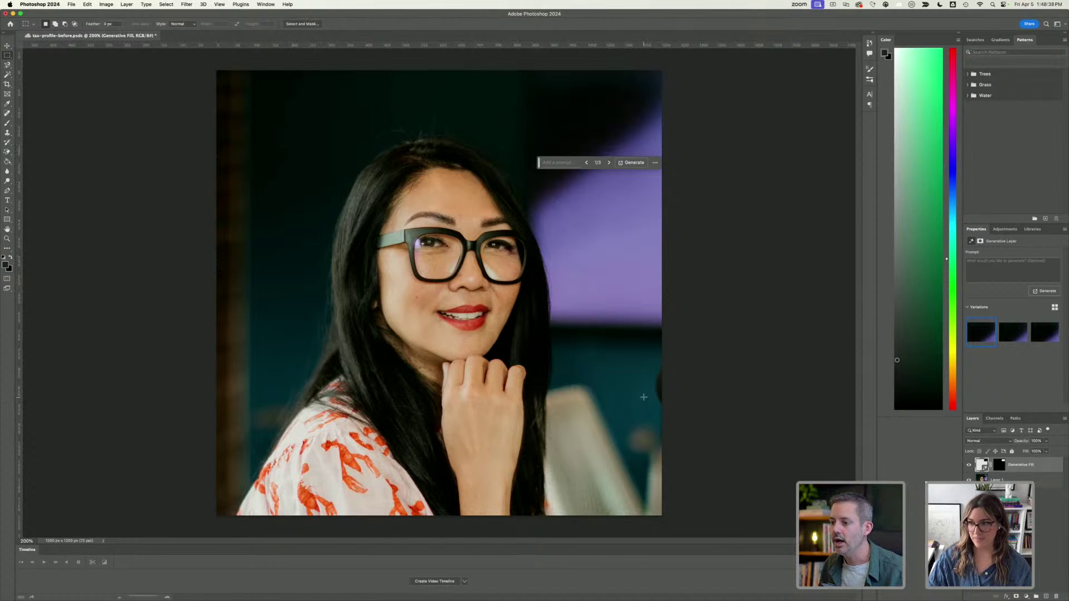
# Clean up the background spot beside the woman's shoulder with an unprompted Generative Fill, and choose the second variation.
pyautogui.moveTo(235, 393); pyautogui.dragTo(309, 446)
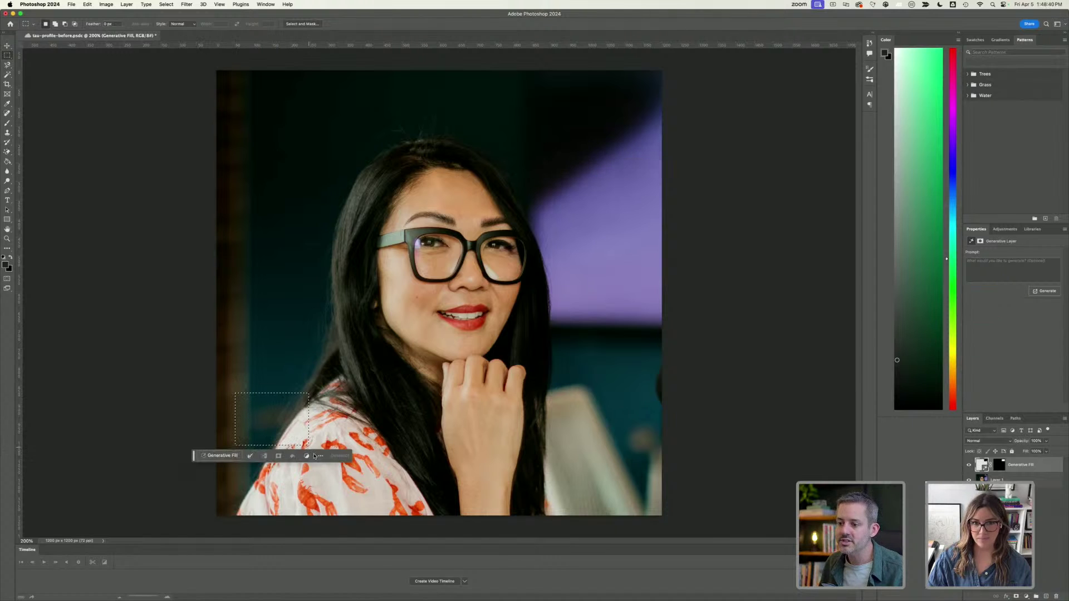
pyautogui.click(229, 456)
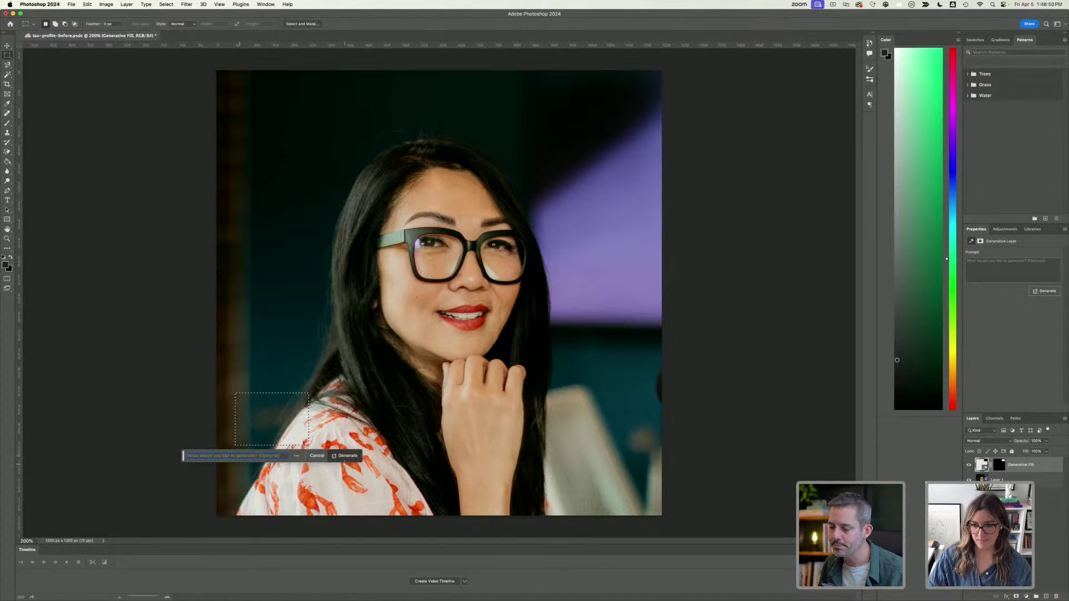
pyautogui.click(348, 453)
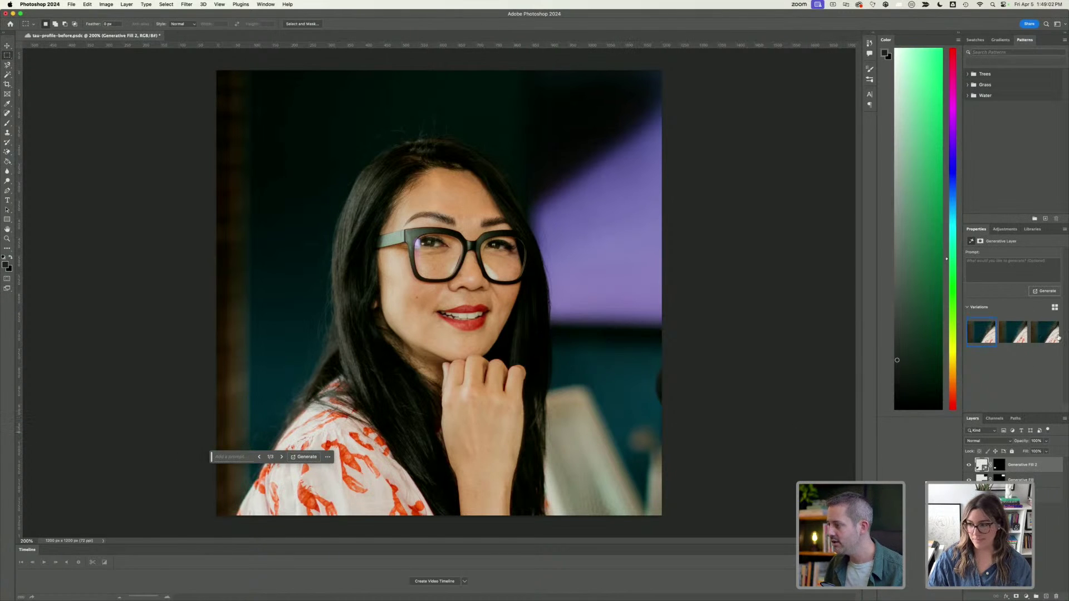
pyautogui.click(1013, 332)
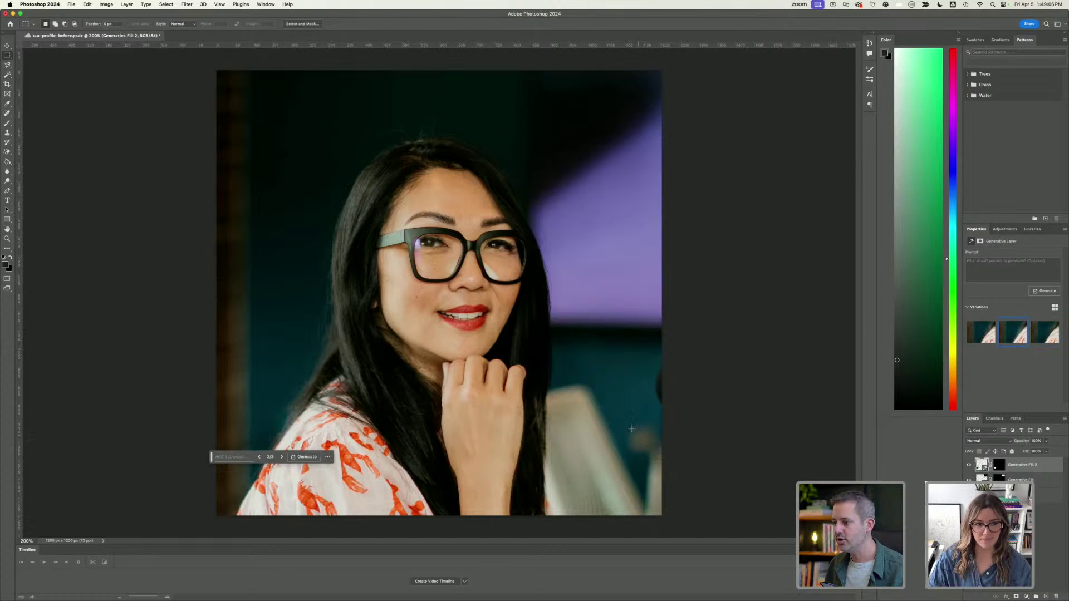
# Select a narrow area around the dark object at the photo's right edge and remove it with an unprompted Generative Fill.
pyautogui.moveTo(617, 412); pyautogui.dragTo(651, 462)
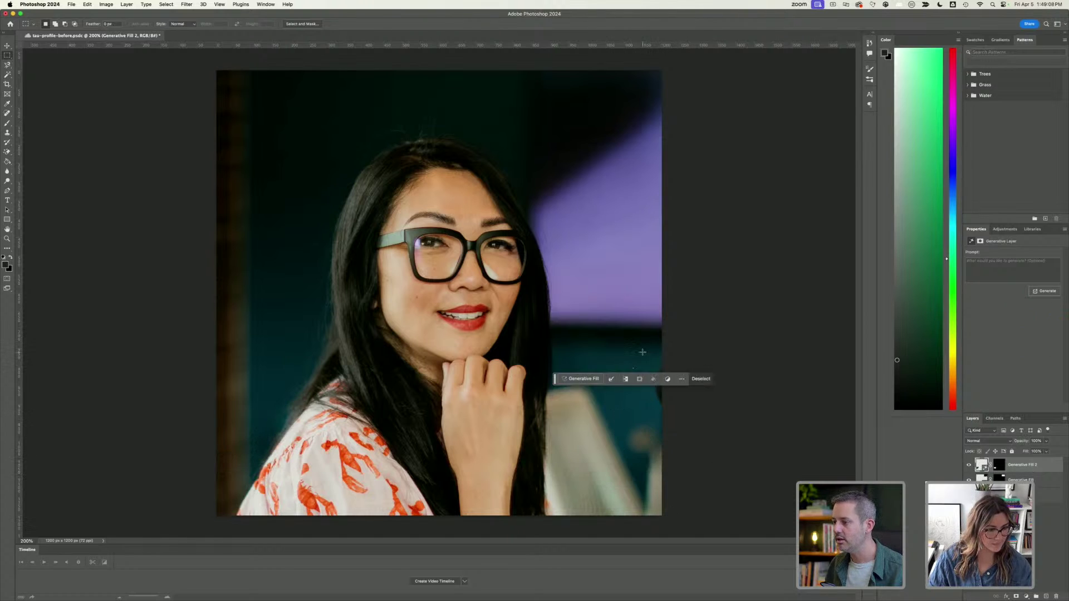
pyautogui.moveTo(642, 352); pyautogui.dragTo(691, 423)
pyautogui.press('super+equal')
pyautogui.press('super+equal')
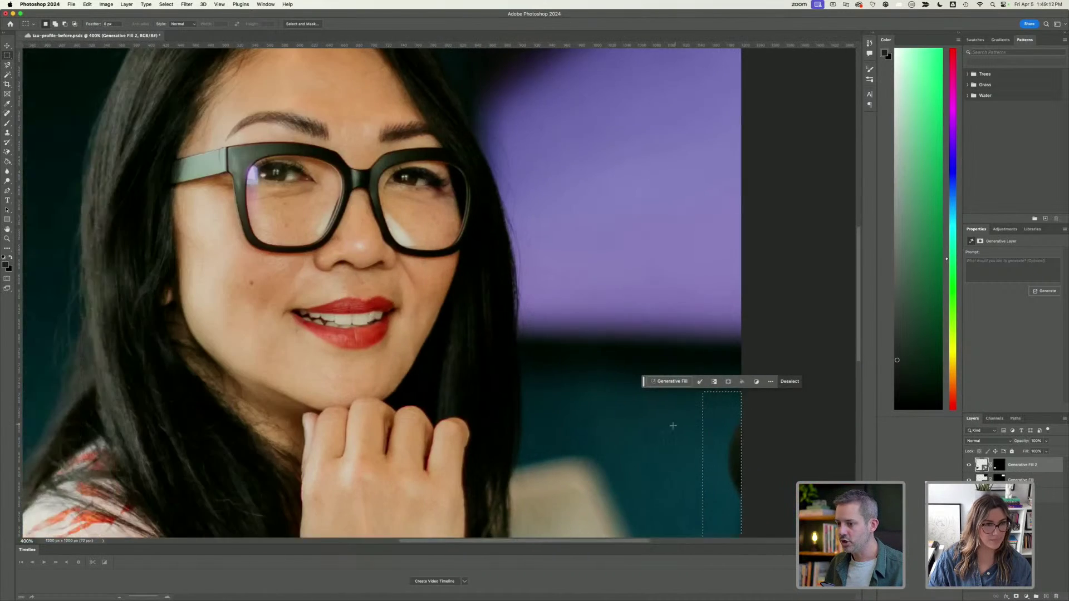
pyautogui.scroll(-5, 673, 425)
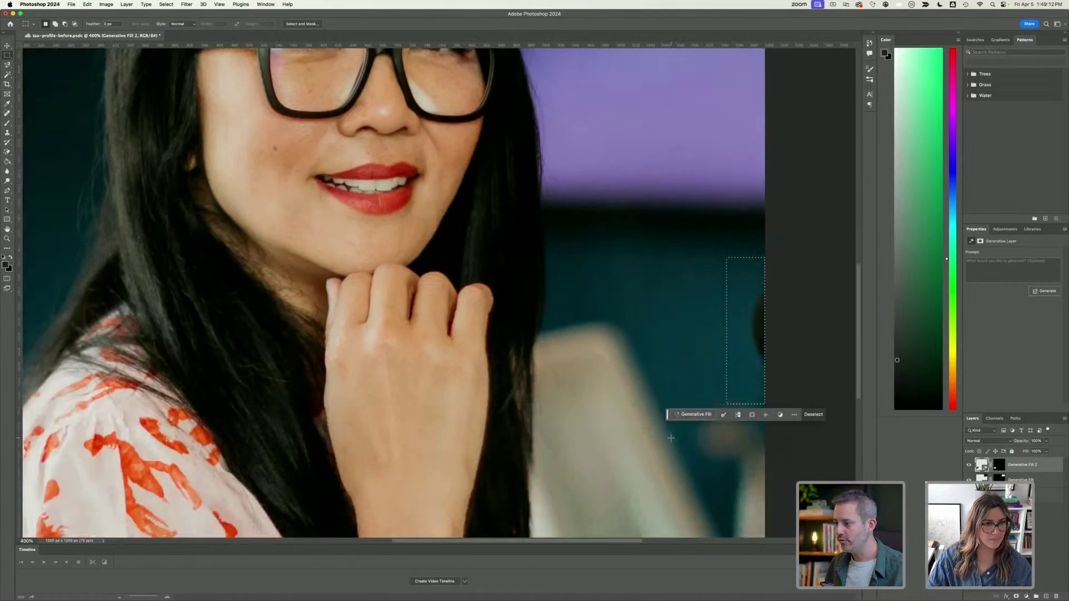
pyautogui.hscroll(3, 640, 422)
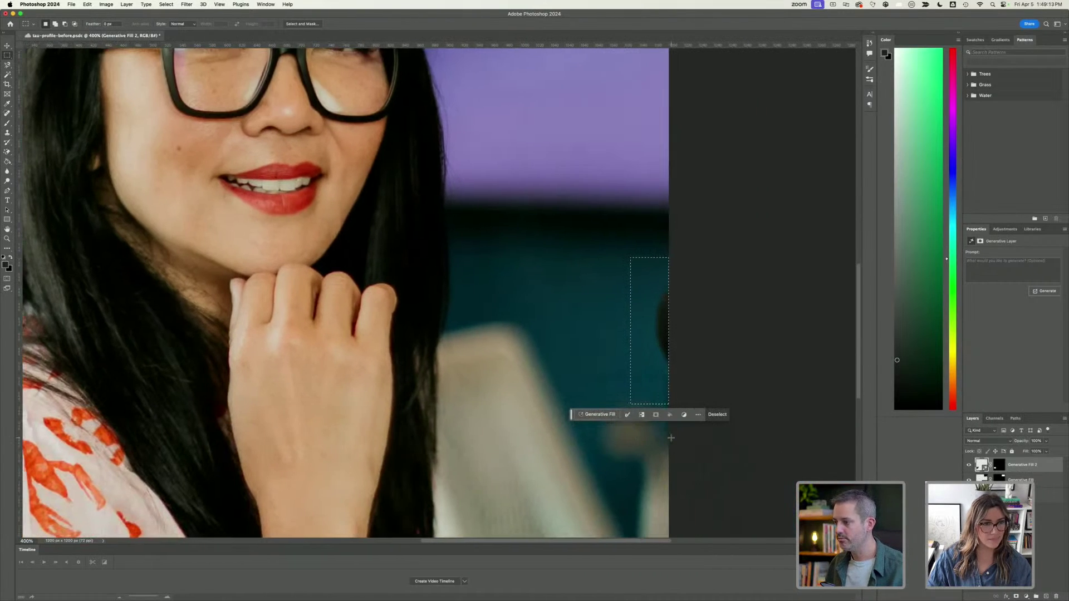
pyautogui.click(600, 416)
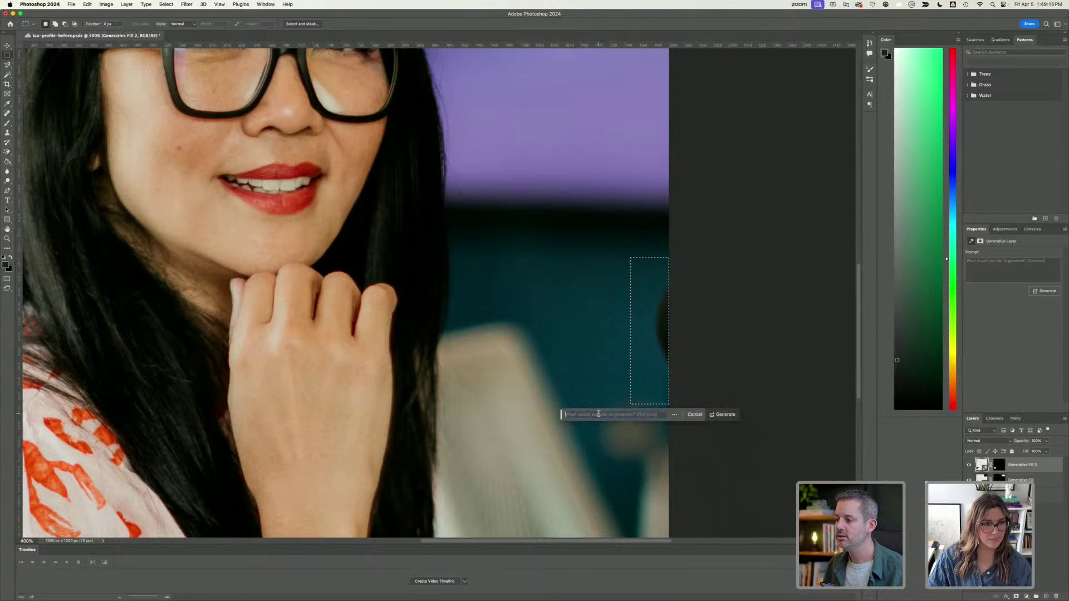
pyautogui.click(726, 415)
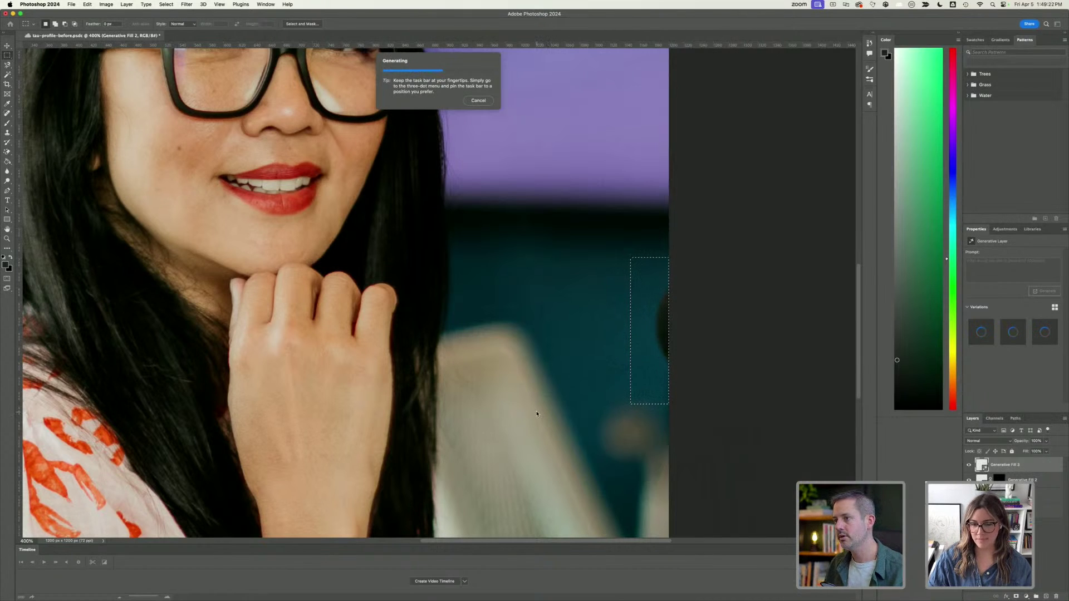
# Remove the purple reflection from the left side of the glasses with an unprompted Generative Fill, and choose the second variation.
pyautogui.scroll(1, 536, 414)
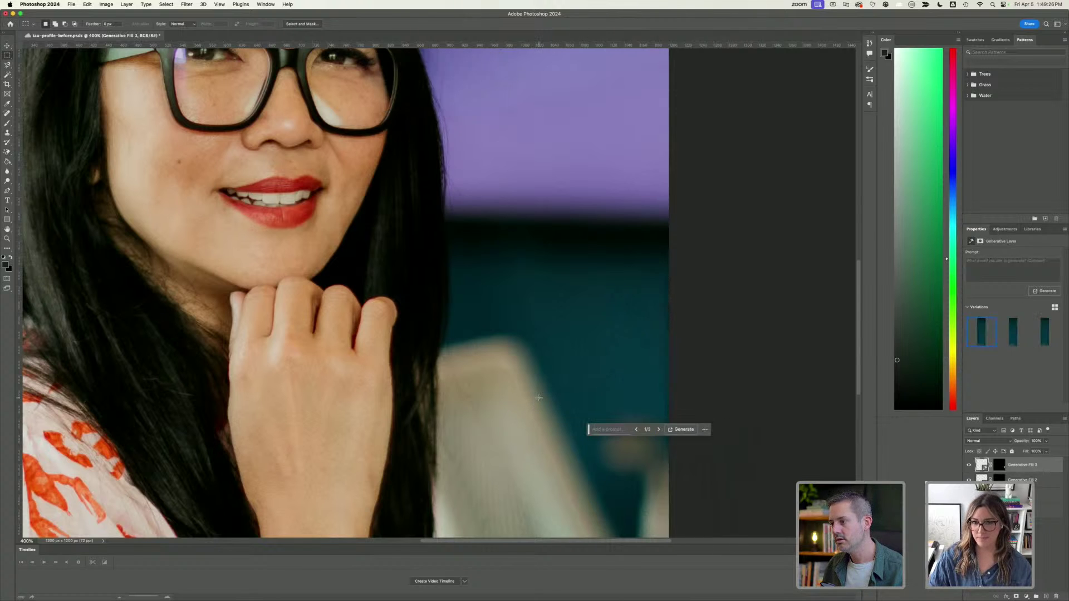
pyautogui.scroll(10, 539, 397)
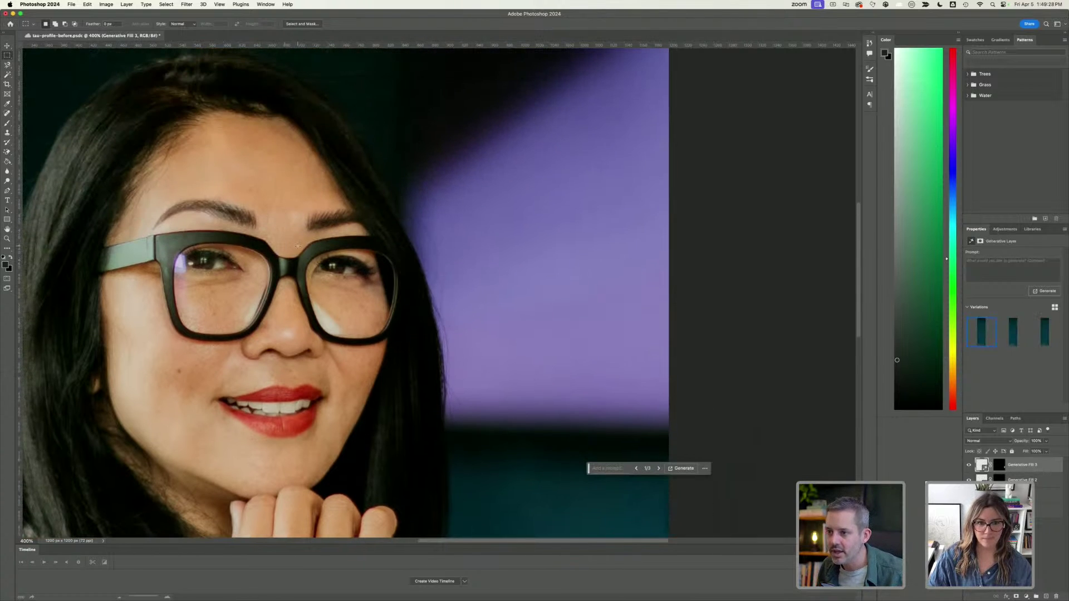
pyautogui.hscroll(-5, 298, 246)
pyautogui.moveTo(265, 237); pyautogui.dragTo(298, 340)
pyautogui.hscroll(-5, 301, 343)
pyautogui.click(351, 350)
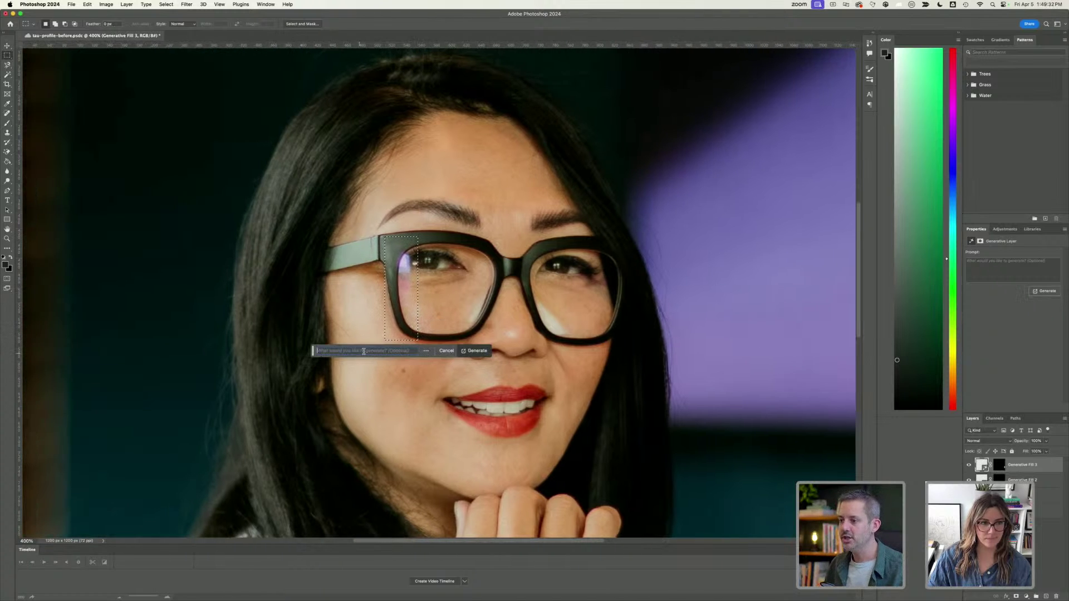
pyautogui.click(479, 353)
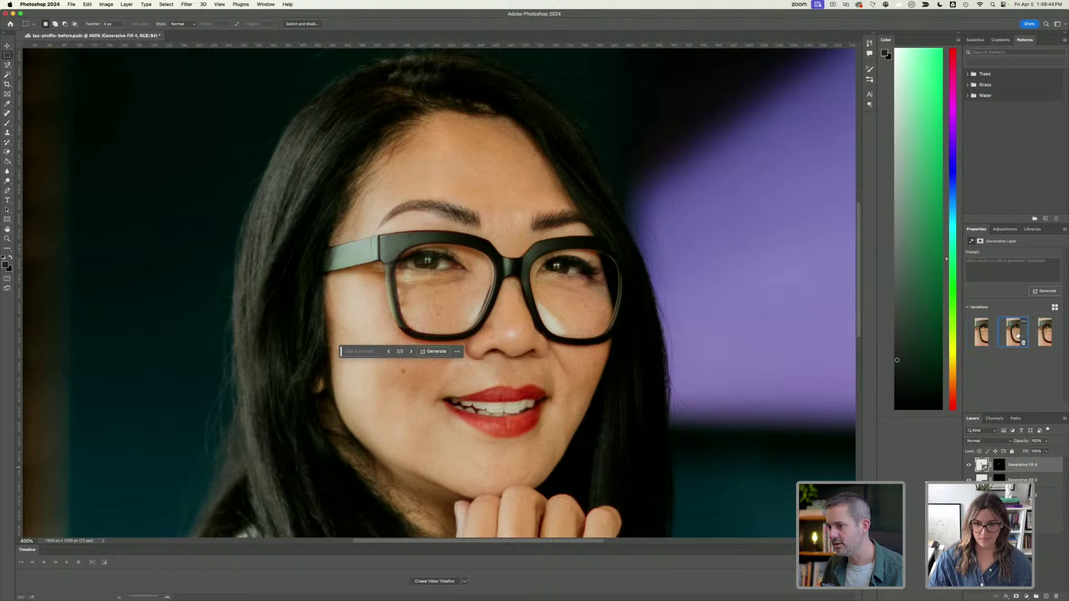
pyautogui.click(1039, 335)
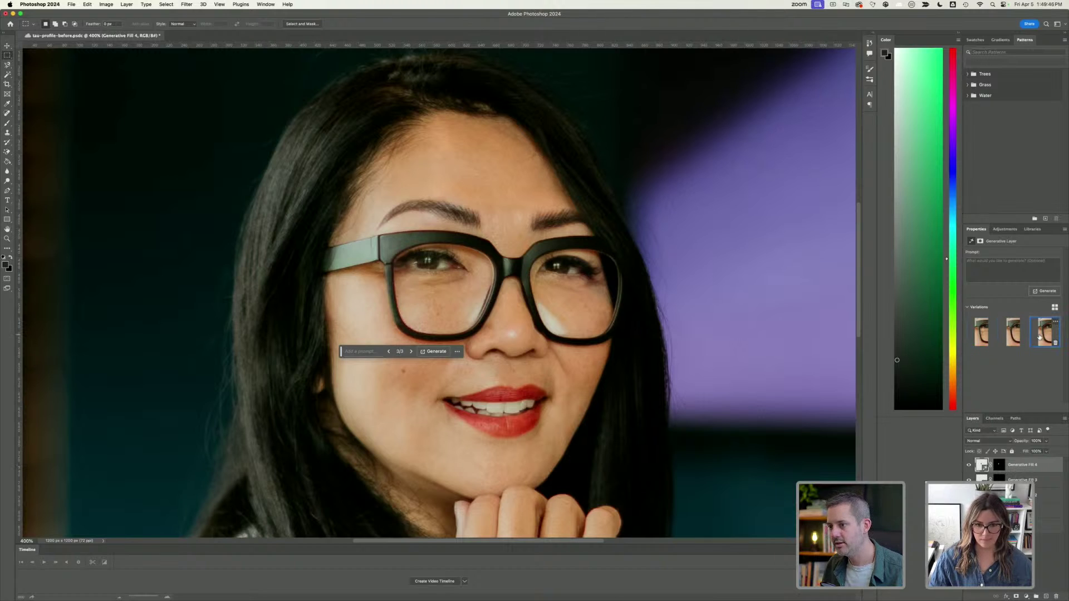
pyautogui.click(1014, 332)
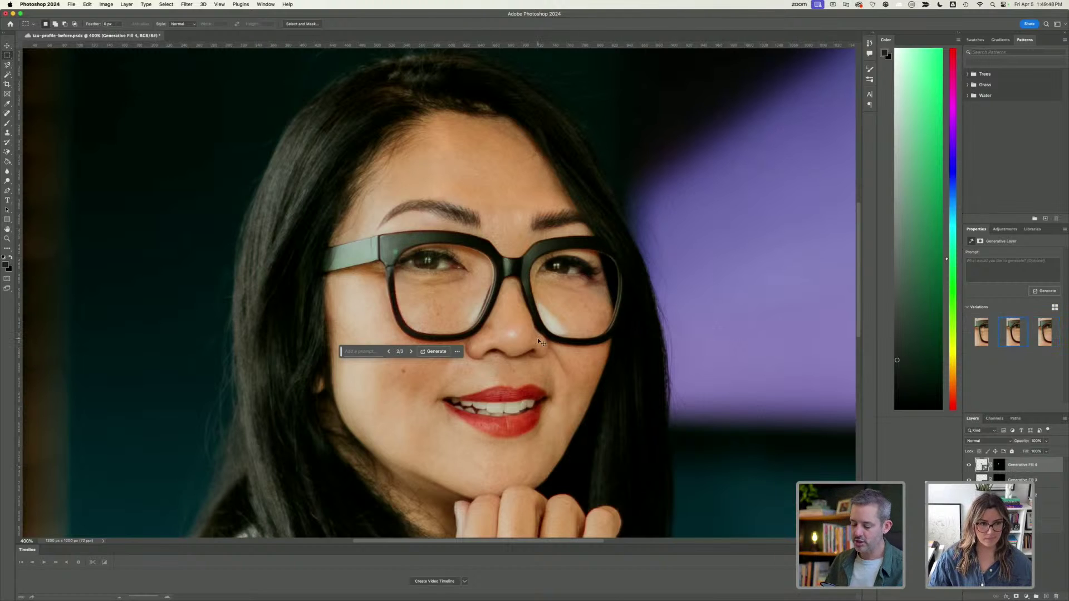
# Remove the reflection from the lower part of the right-hand glasses lens with an unprompted Generative Fill, and choose the third variation.
pyautogui.press('super+minus')
pyautogui.press('super+minus')
pyautogui.press('super+minus')
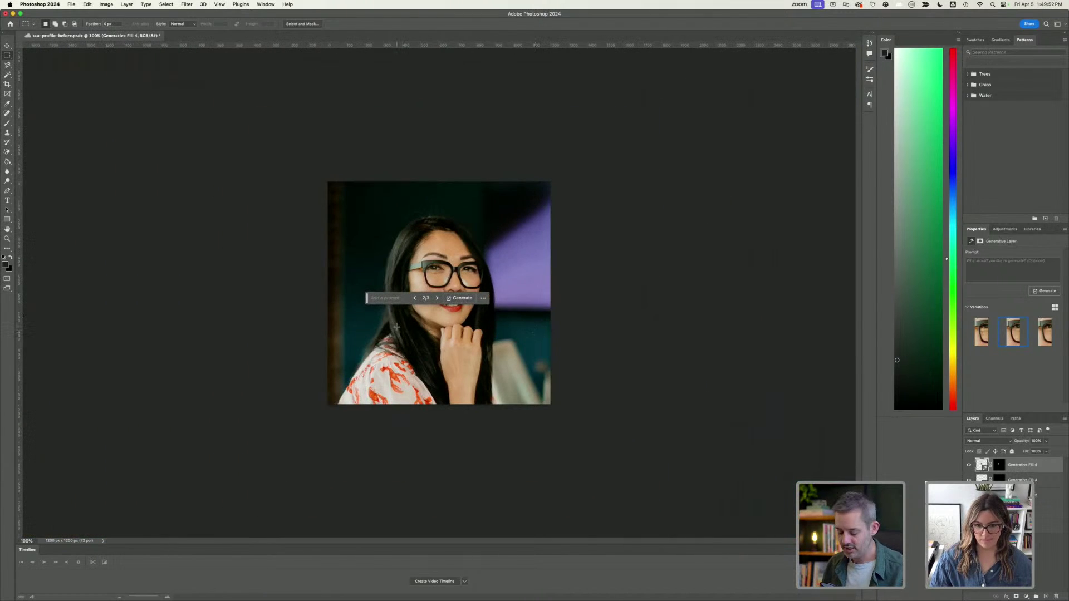
pyautogui.press('super+plus')
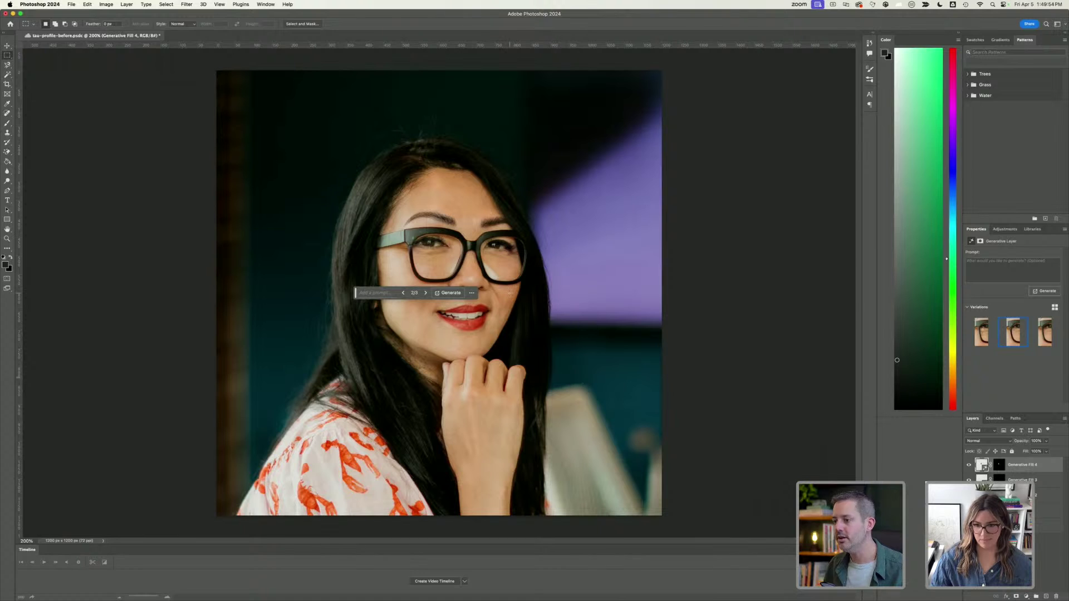
pyautogui.moveTo(482, 259); pyautogui.dragTo(500, 282)
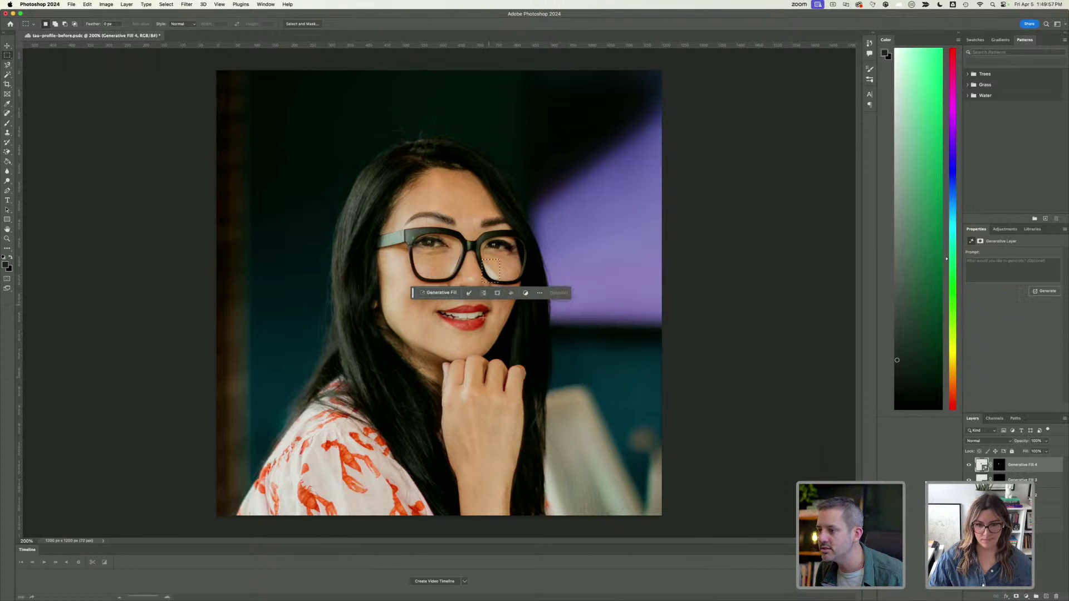
pyautogui.click(439, 293)
pyautogui.click(570, 299)
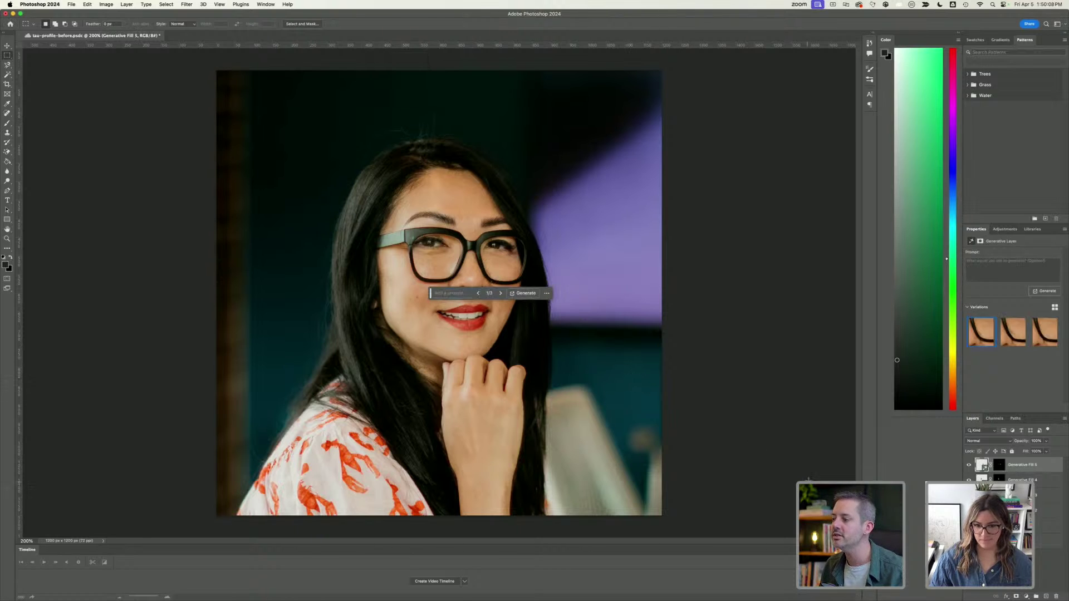
pyautogui.click(1039, 334)
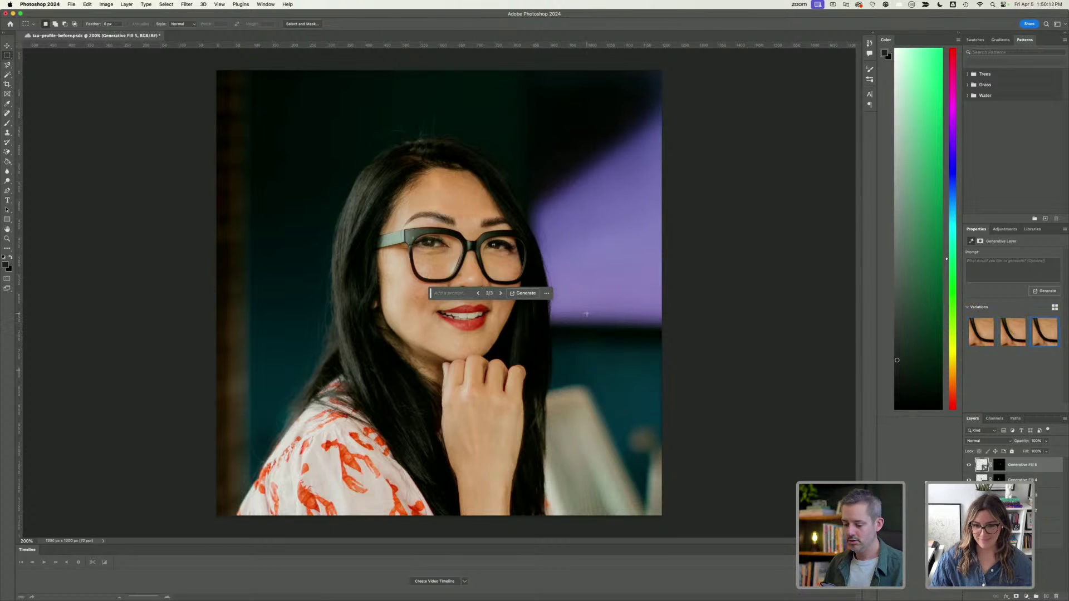
# Clean up the stray hairs above the woman's head with an unprompted Generative Fill, choose the second variation, and move the taskbar off her hair.
pyautogui.press('super+equal')
pyautogui.scroll(-1, 612, 323)
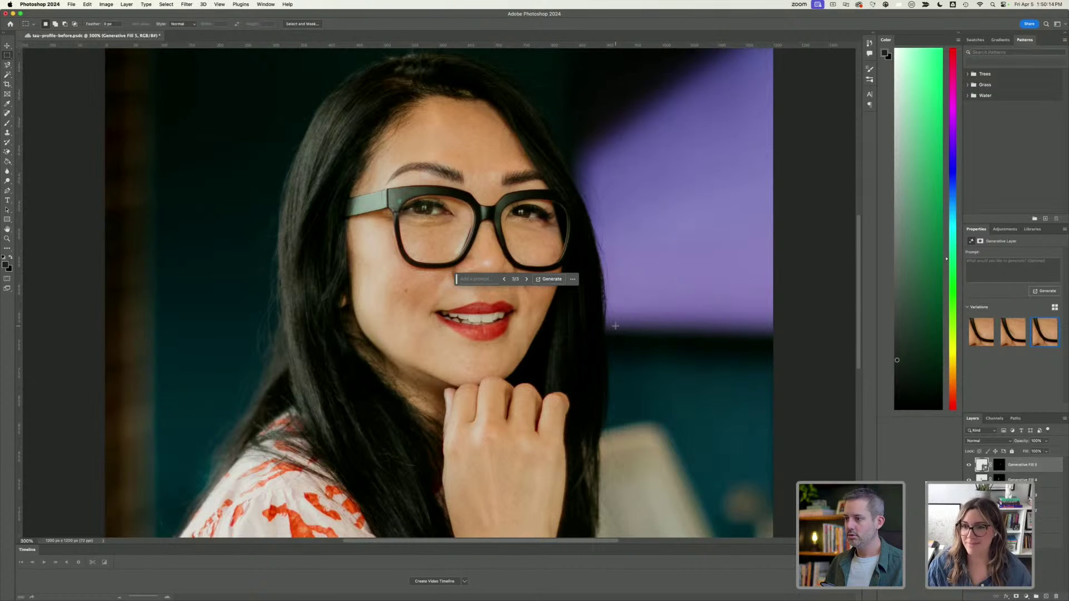
pyautogui.scroll(-3, 614, 326)
pyautogui.scroll(3, 614, 326)
pyautogui.press('super+minus')
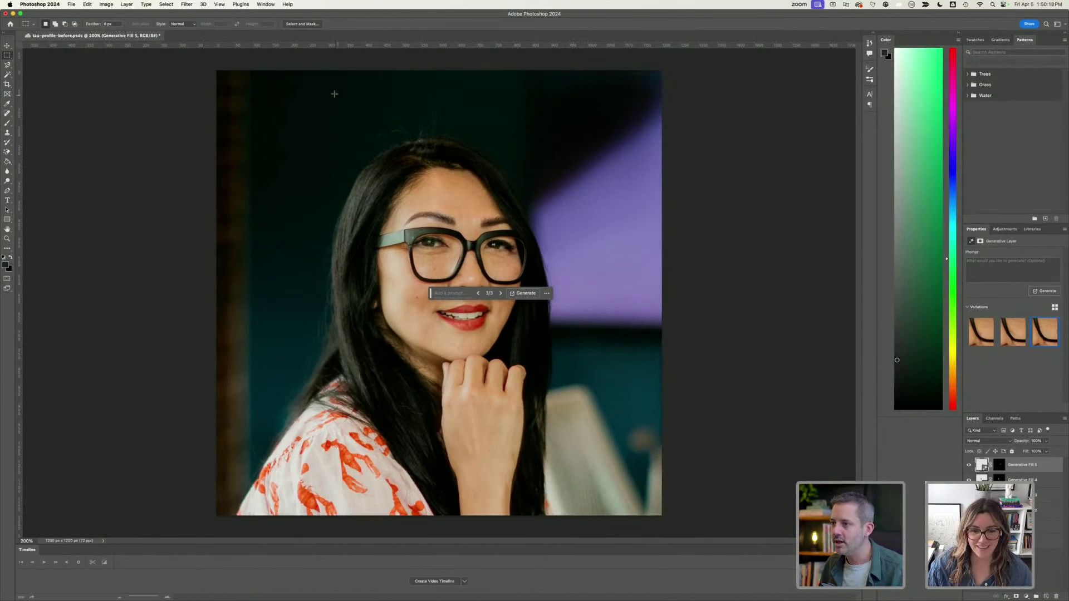
pyautogui.moveTo(334, 94); pyautogui.dragTo(494, 138)
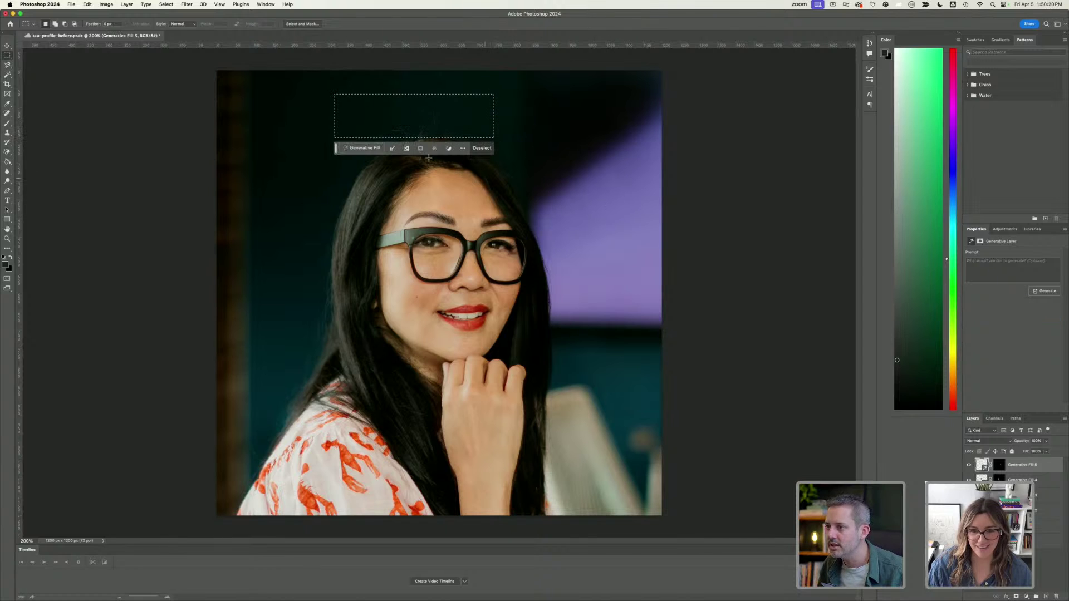
pyautogui.click(359, 147)
pyautogui.click(493, 148)
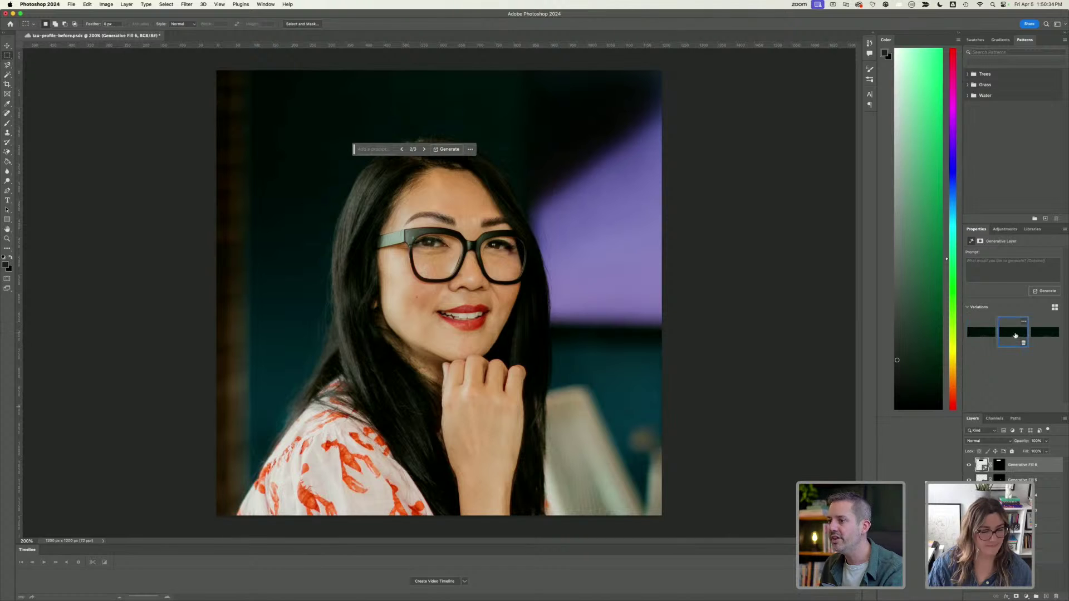
pyautogui.moveTo(354, 155); pyautogui.dragTo(141, 146)
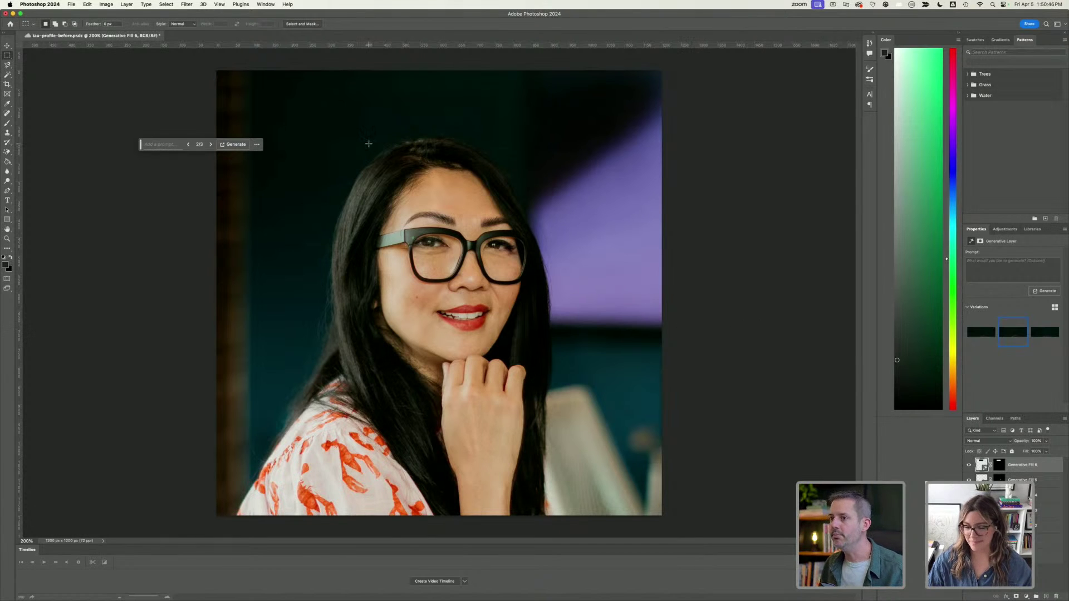
# Save the retouched portrait, and save it to Creative Cloud under the name tau-profile-before.
pyautogui.press('super+s')
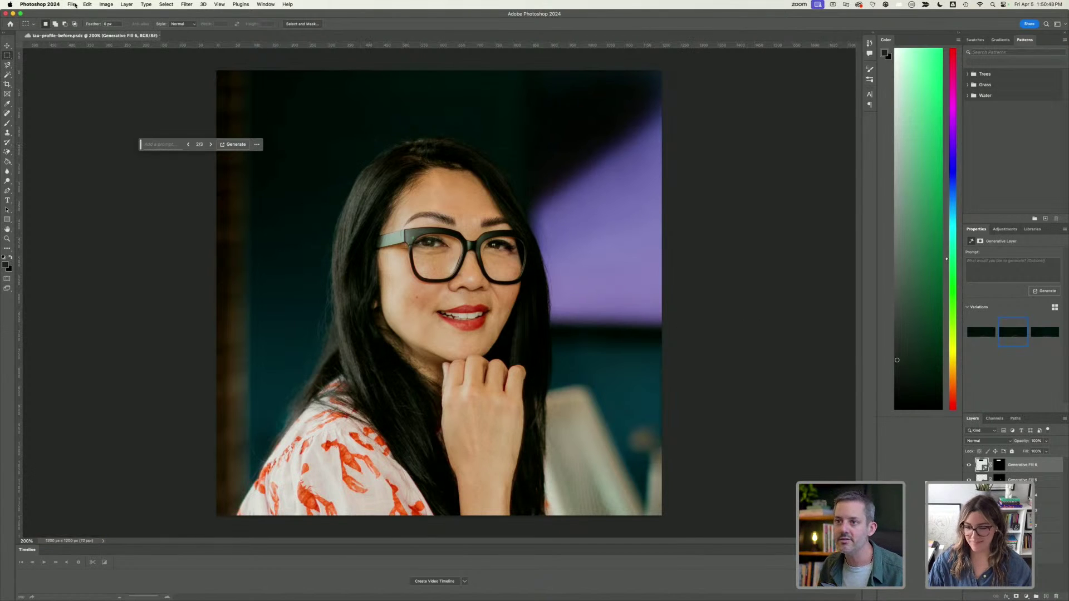
pyautogui.click(72, 4)
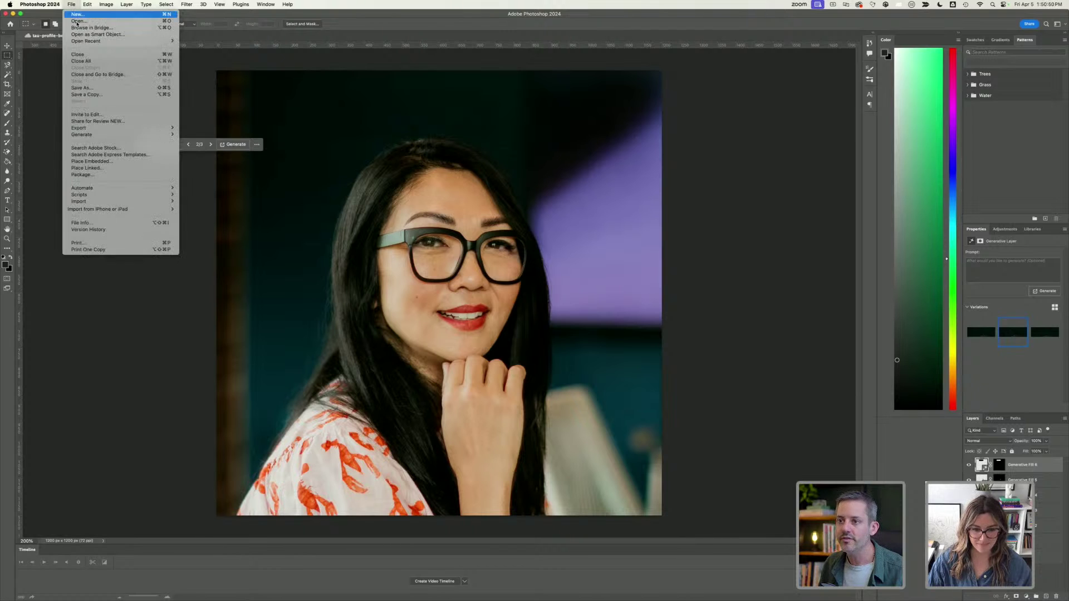
pyautogui.click(106, 92)
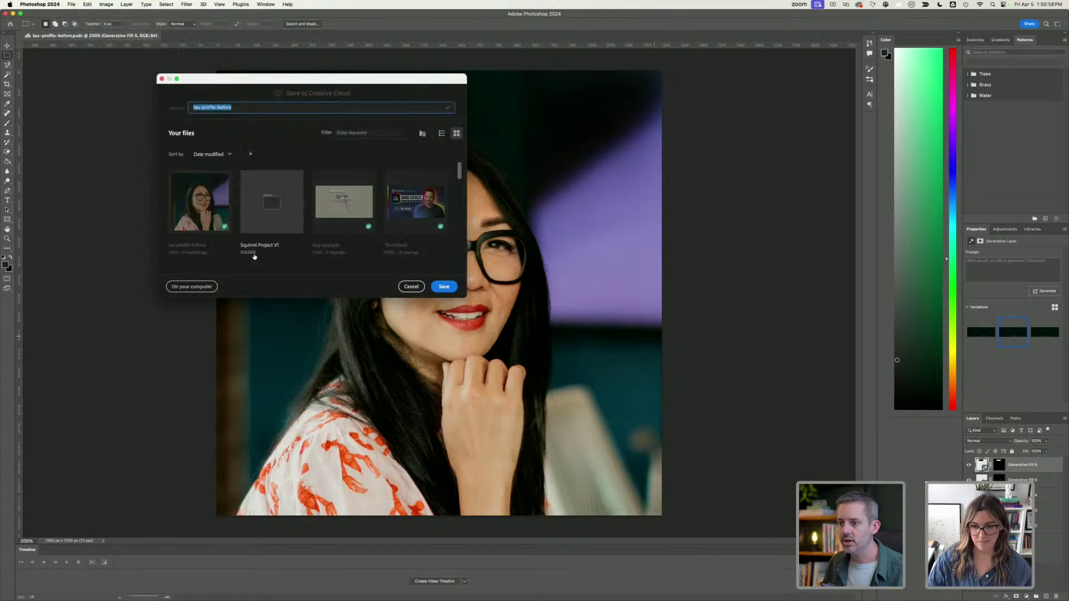
pyautogui.click(444, 286)
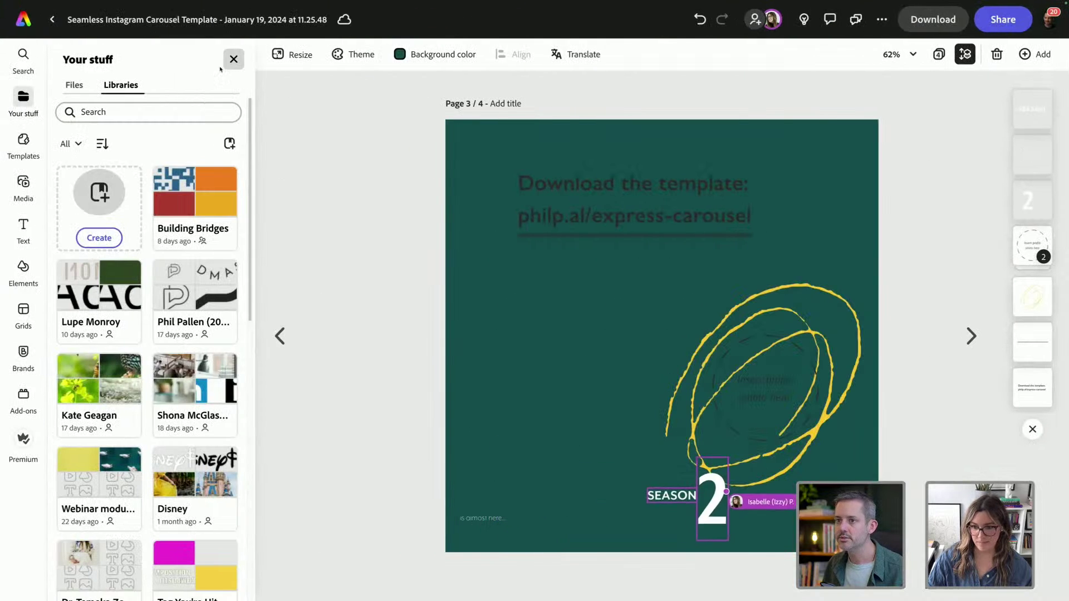
# Switch to Adobe Express, place the retouched portrait from the stored files on page 3, and crop it to a circle.
pyautogui.click(75, 86)
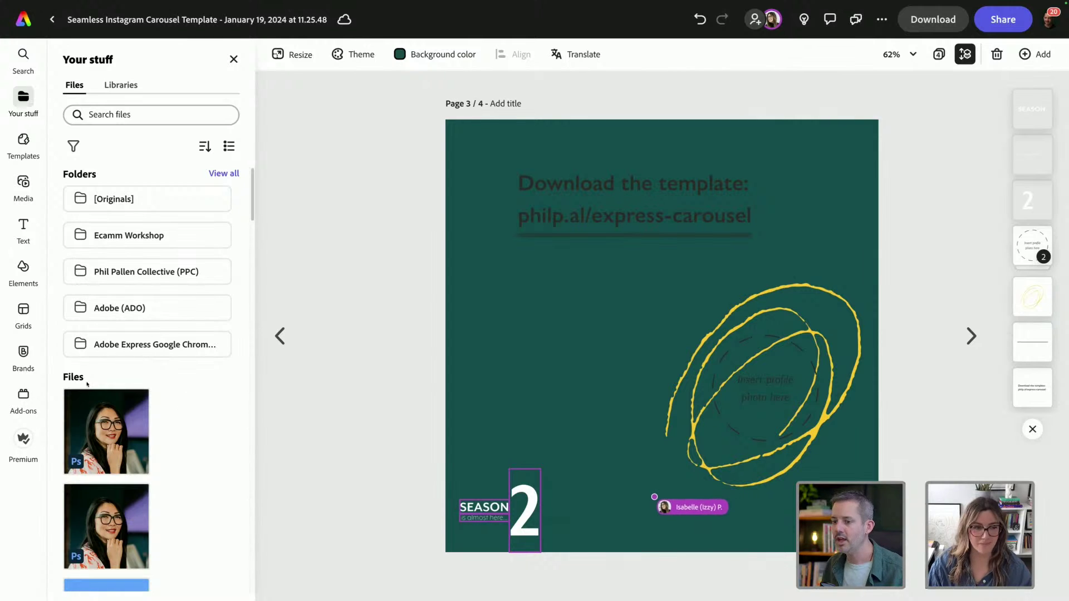
pyautogui.click(106, 429)
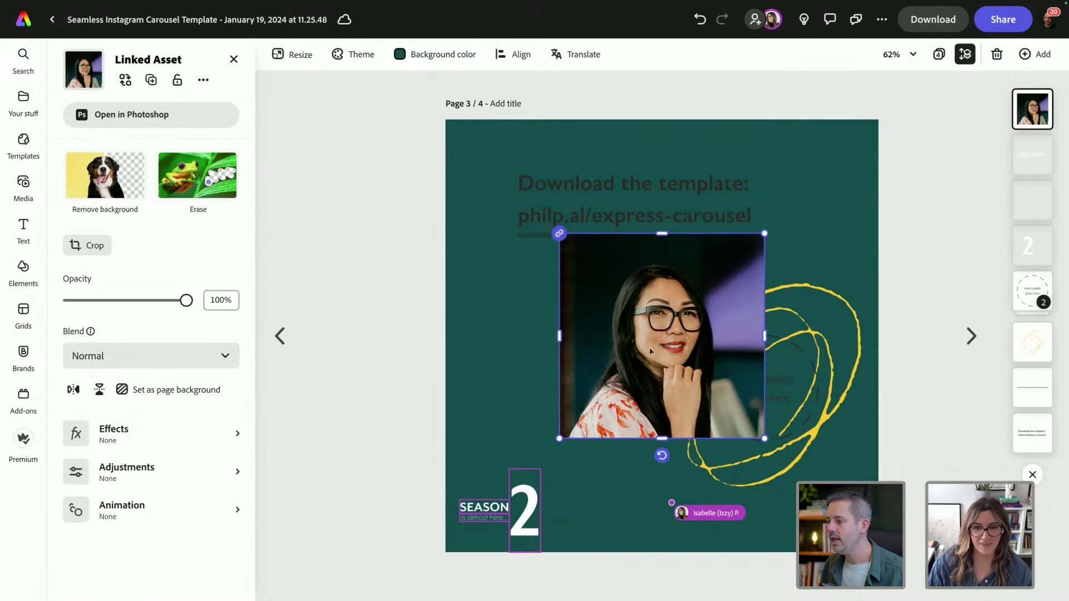
pyautogui.moveTo(672, 349); pyautogui.dragTo(605, 351)
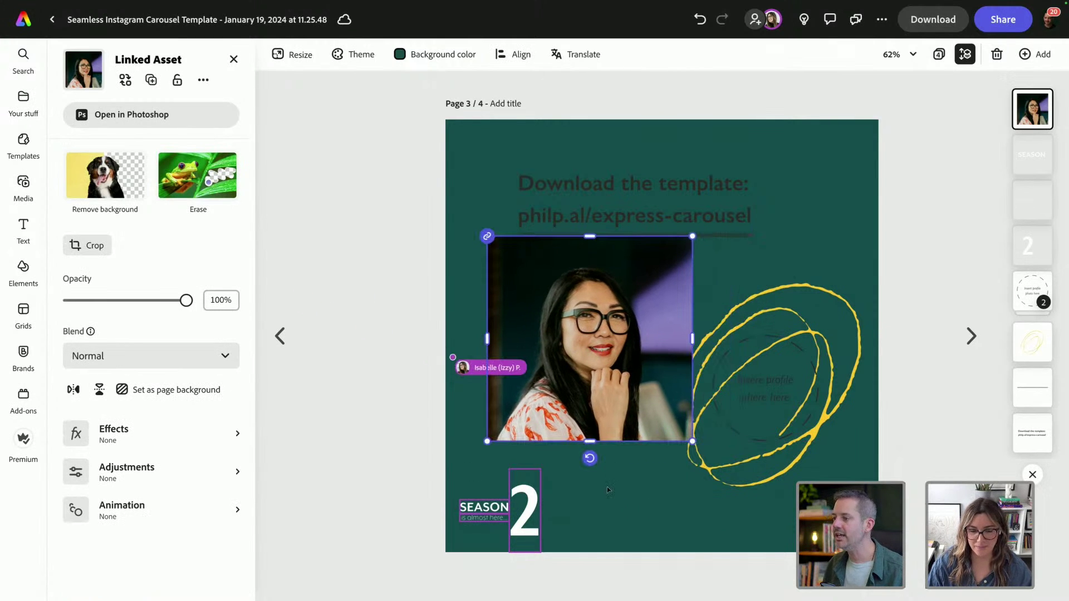
pyautogui.click(90, 245)
pyautogui.click(93, 359)
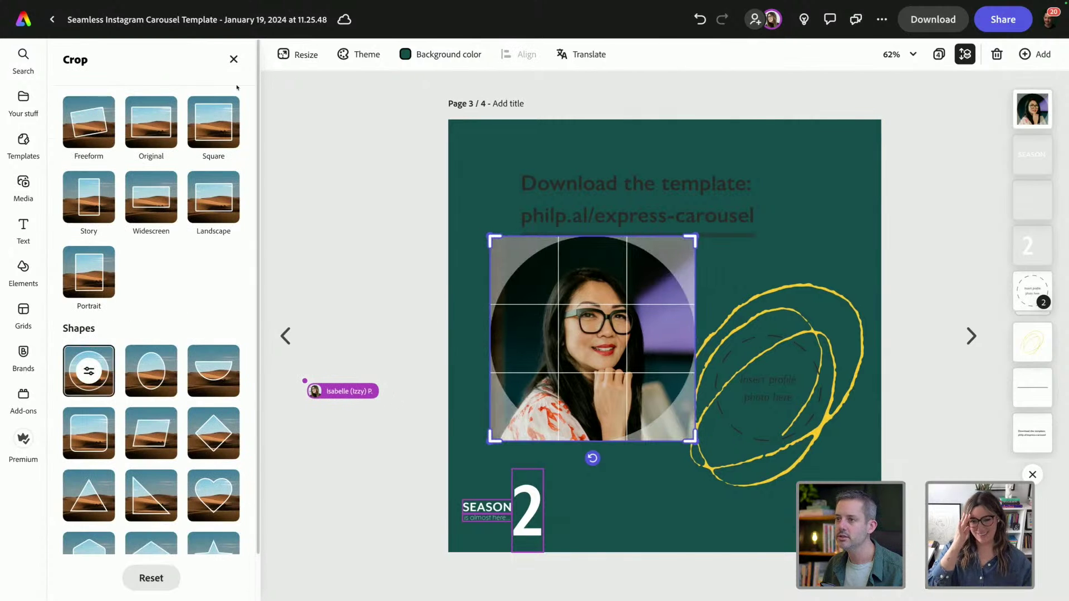
pyautogui.click(234, 59)
pyautogui.click(332, 244)
# Resize the circular portrait and position it over the profile photo placeholder, inside the yellow scribble.
pyautogui.click(598, 266)
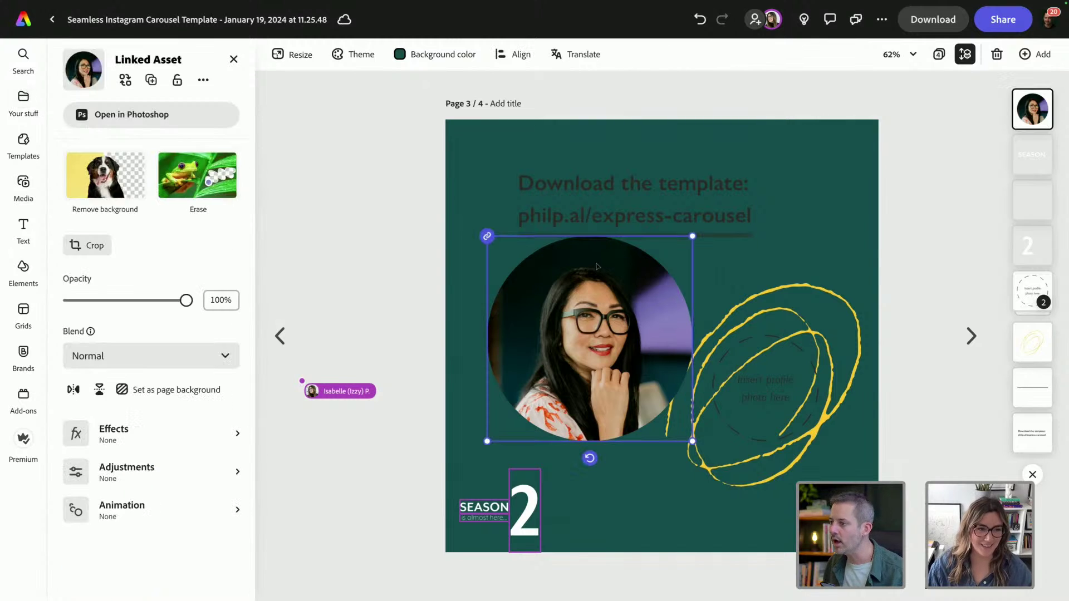
pyautogui.moveTo(691, 238); pyautogui.dragTo(719, 210)
pyautogui.moveTo(647, 273); pyautogui.dragTo(680, 352)
pyautogui.moveTo(754, 289); pyautogui.dragTo(706, 334)
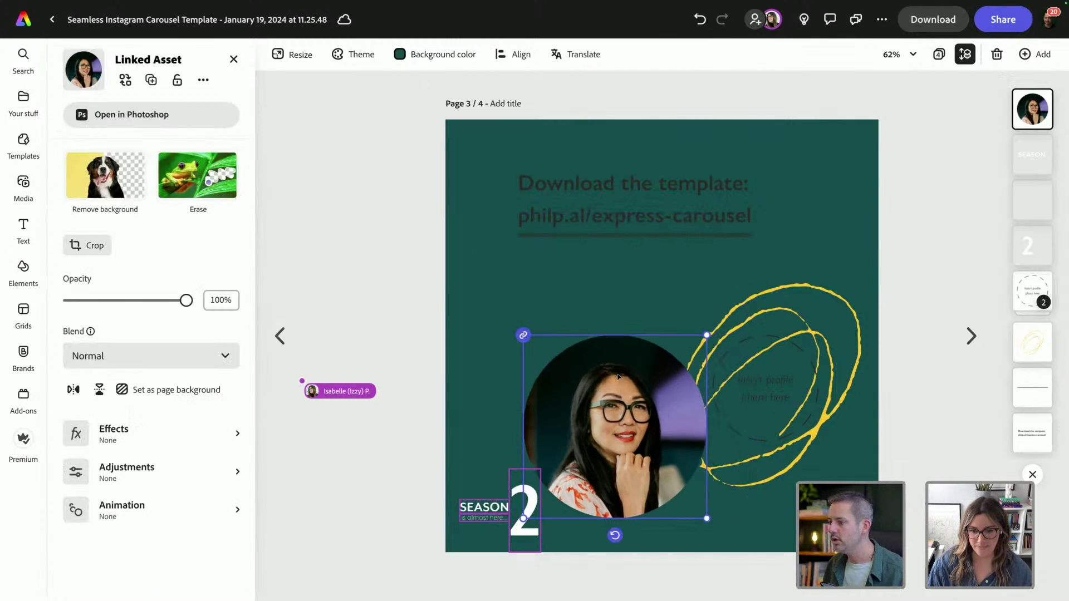
pyautogui.moveTo(613, 371)
pyautogui.mouseDown()
pyautogui.moveTo(809, 436)
pyautogui.moveTo(776, 338)
pyautogui.mouseUp()
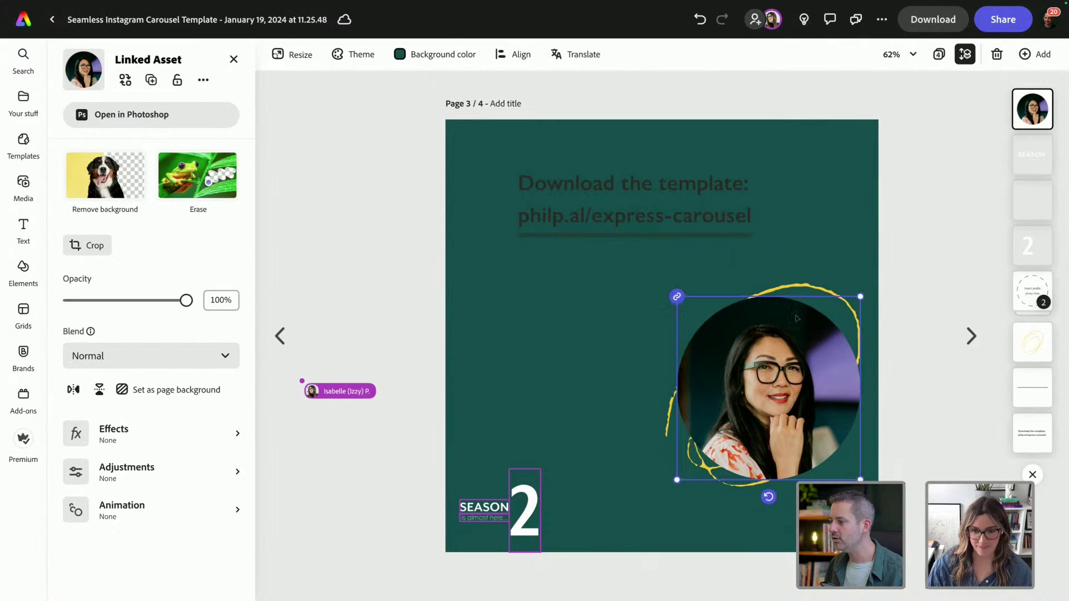
pyautogui.moveTo(850, 296); pyautogui.dragTo(842, 314)
pyautogui.moveTo(781, 374); pyautogui.dragTo(787, 367)
pyautogui.click(924, 316)
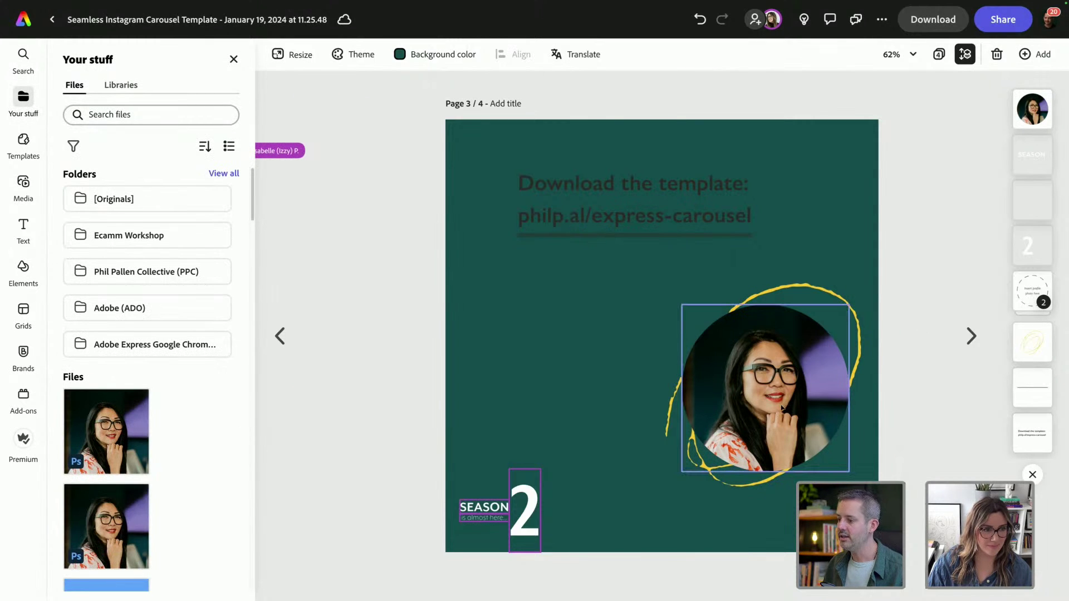
# Delete the "Download the template: philp.al/express-carousel" text and the line beneath it from page 3.
pyautogui.click(618, 197)
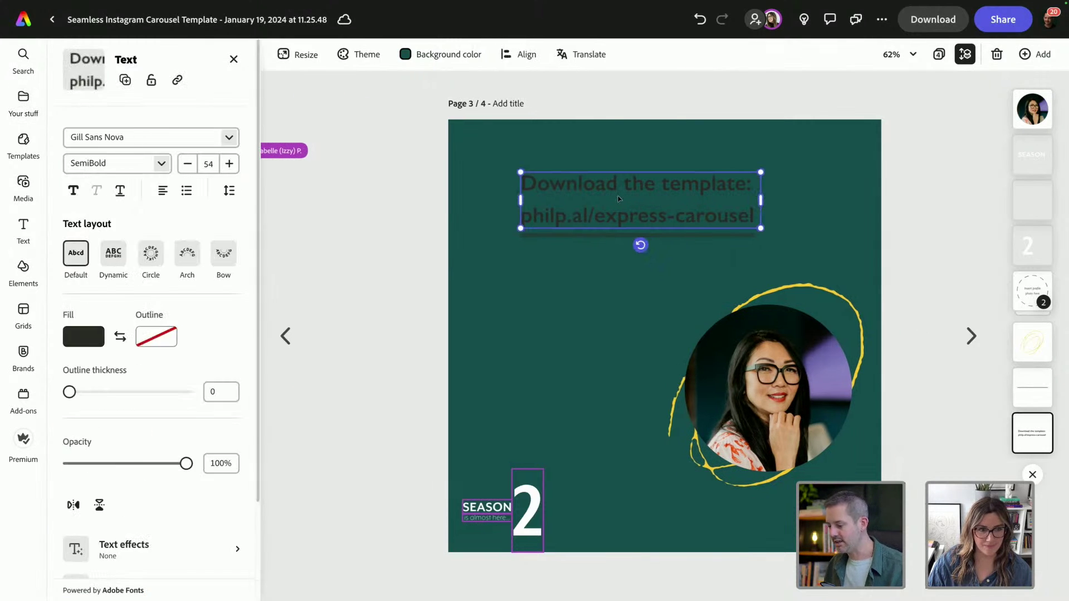
pyautogui.press('Delete')
pyautogui.click(702, 237)
pyautogui.press('Delete')
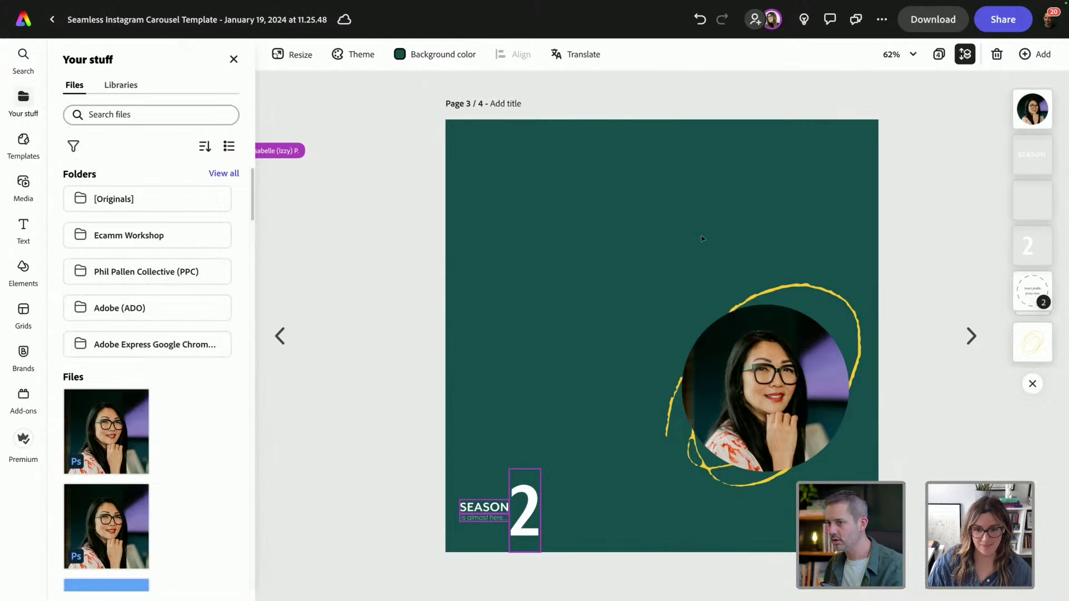
pyautogui.hotkey('ctrl', 'v')
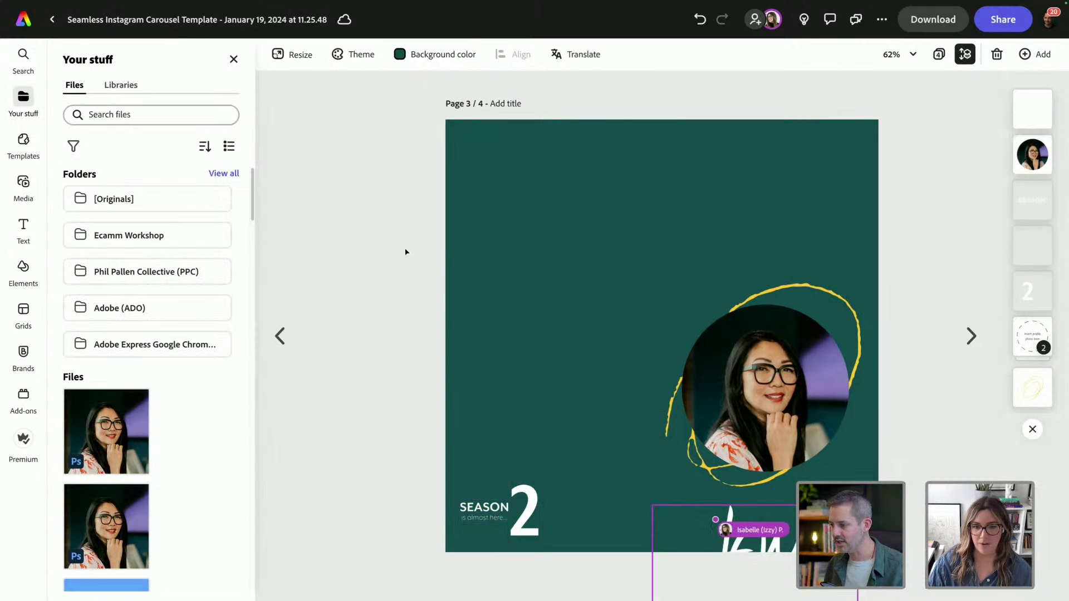